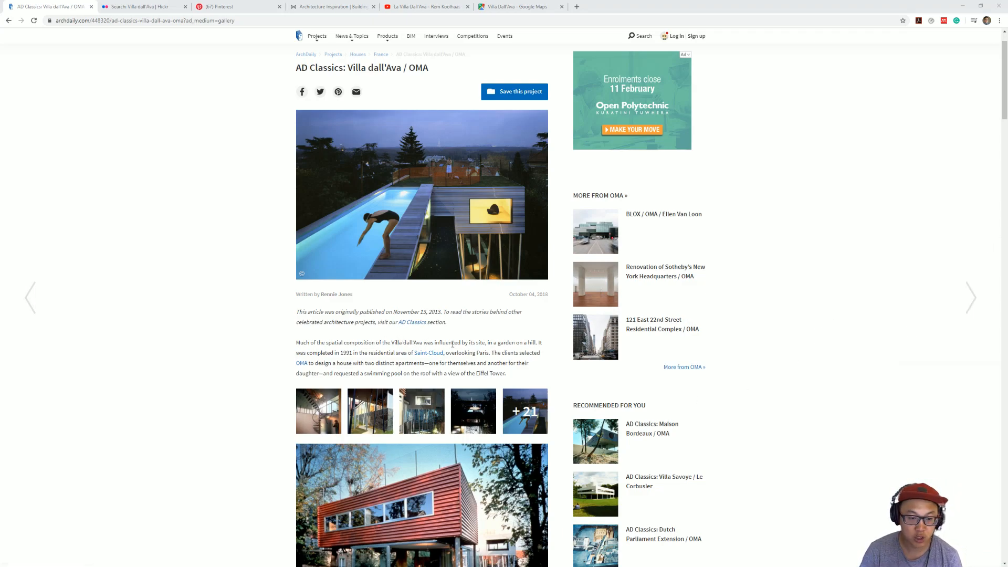
Step: Review the ArchDaily article on Villa dall'Ava for its photos, text and floor plan drawings
scroll(502, 361, "down", 3)
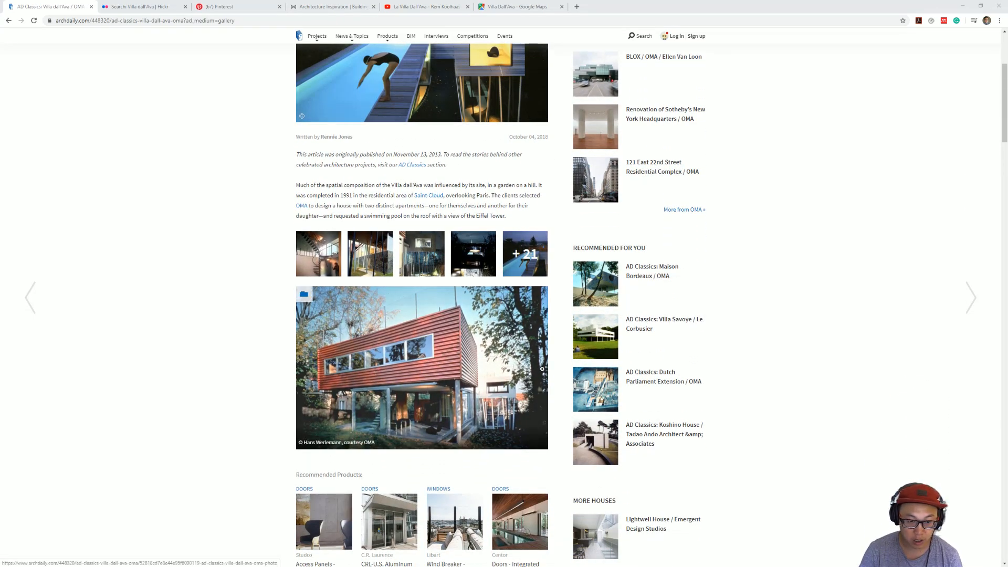
scroll(409, 381, "down", 3)
scroll(449, 199, "up", 2)
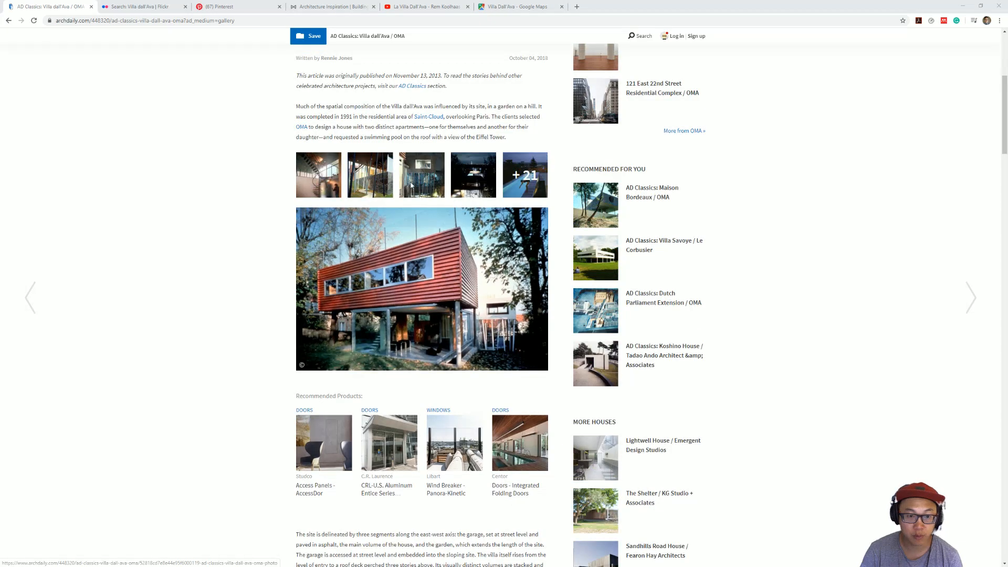
scroll(490, 242, "down", 1)
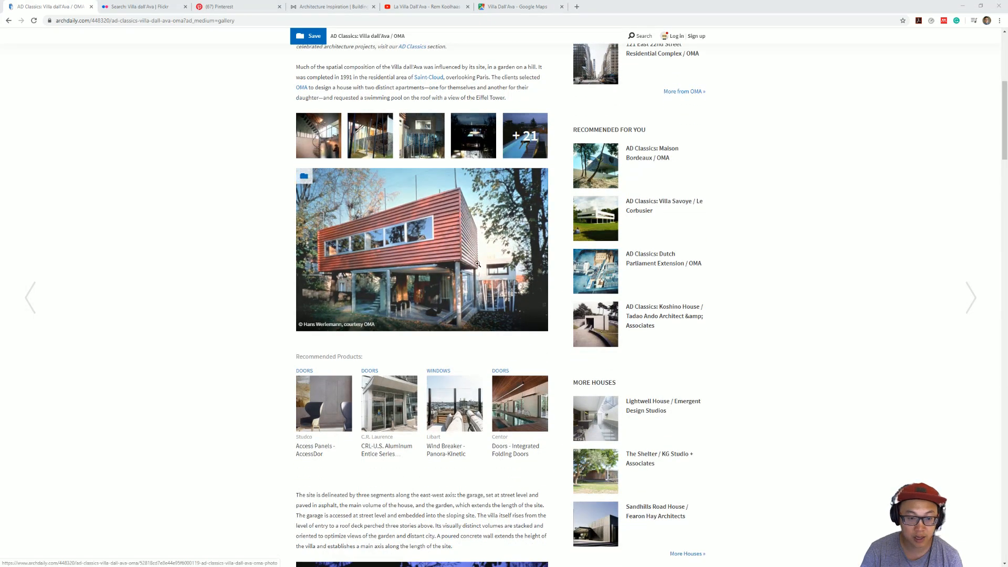
scroll(490, 242, "down", 10)
scroll(502, 288, "down", 10)
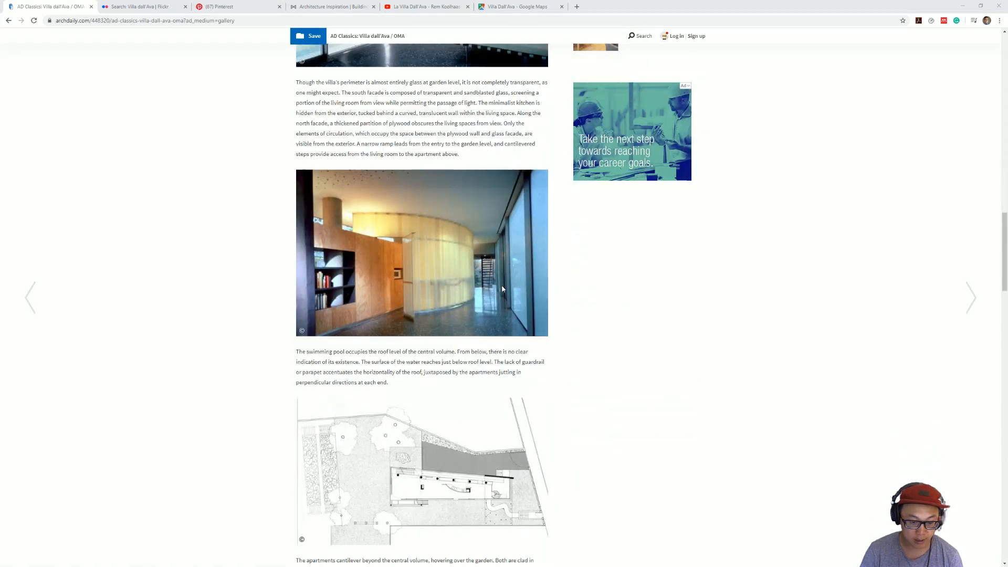
scroll(487, 345, "down", 6)
scroll(487, 345, "down", 3)
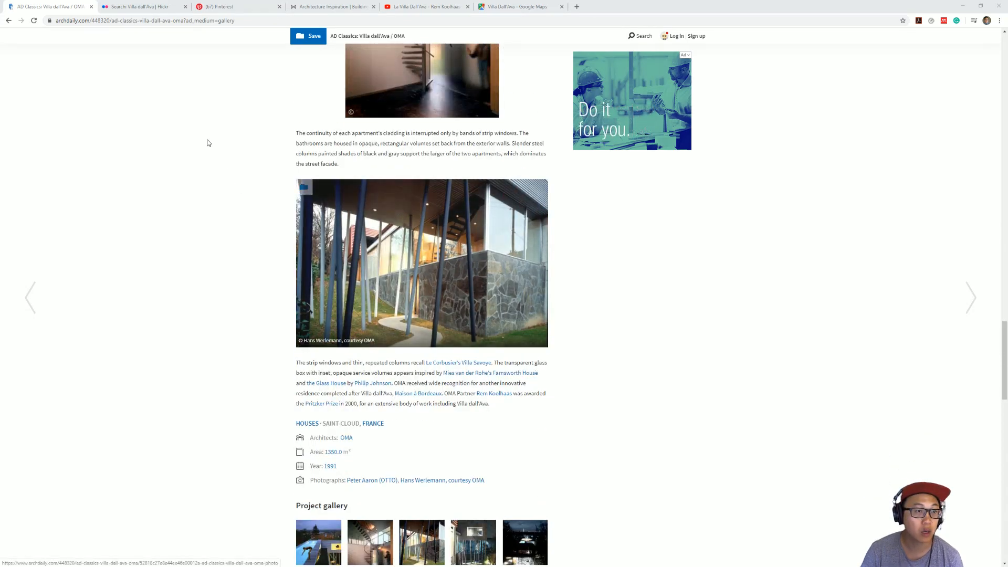
Step: Browse the Flickr search results for photos and models of Villa dall'Ava
left_click(136, 9)
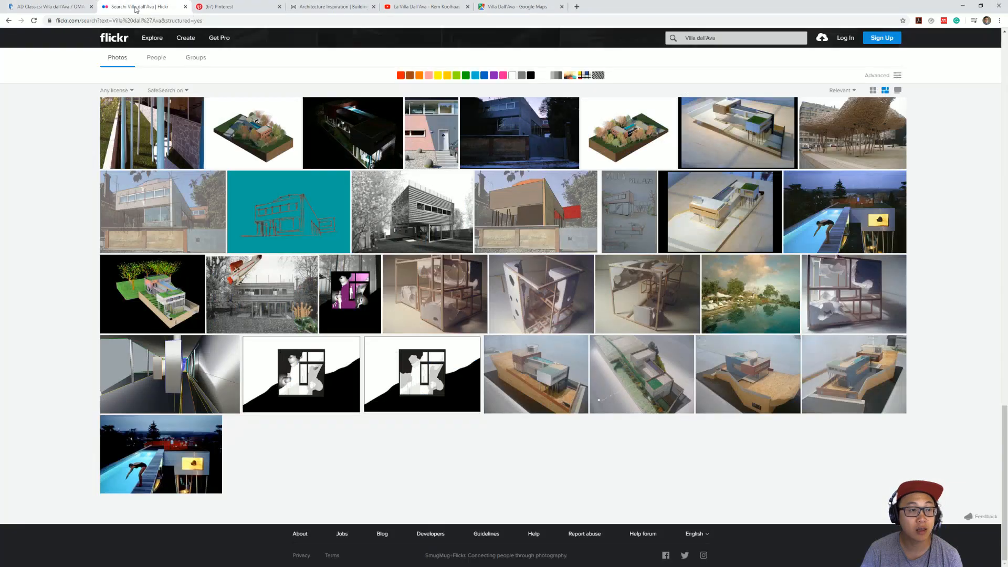
scroll(635, 353, "up", 4)
scroll(635, 353, "up", 10)
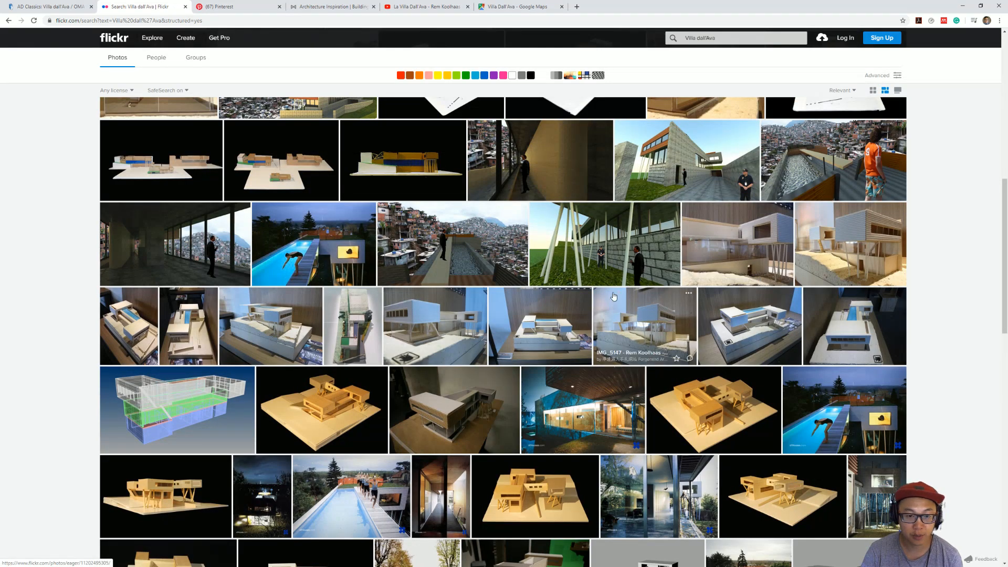
scroll(549, 199, "up", 2)
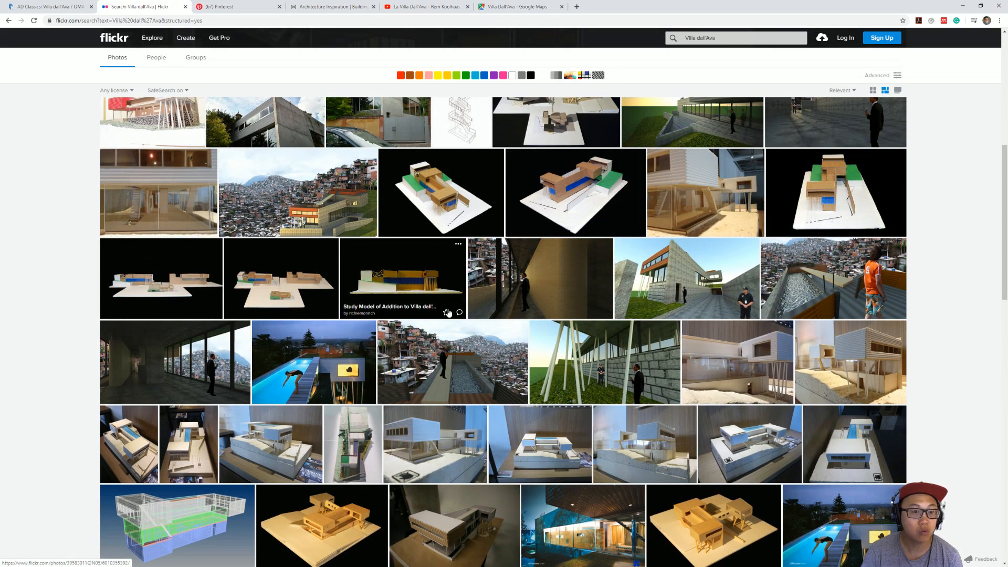
Step: Look over the Pinterest results for Villa dall'Ava and close the Modlar page after viewing it
left_click(235, 7)
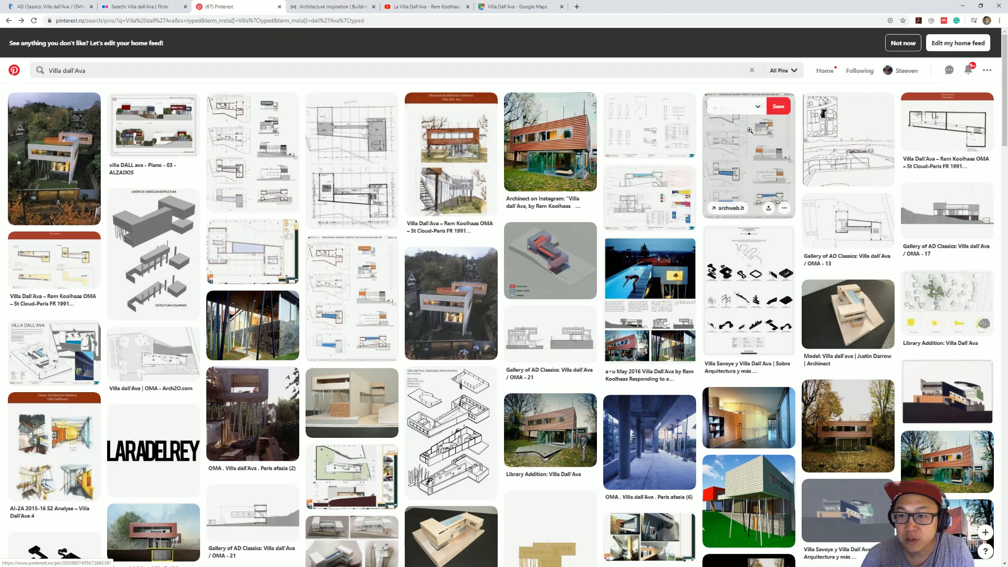
left_click(330, 7)
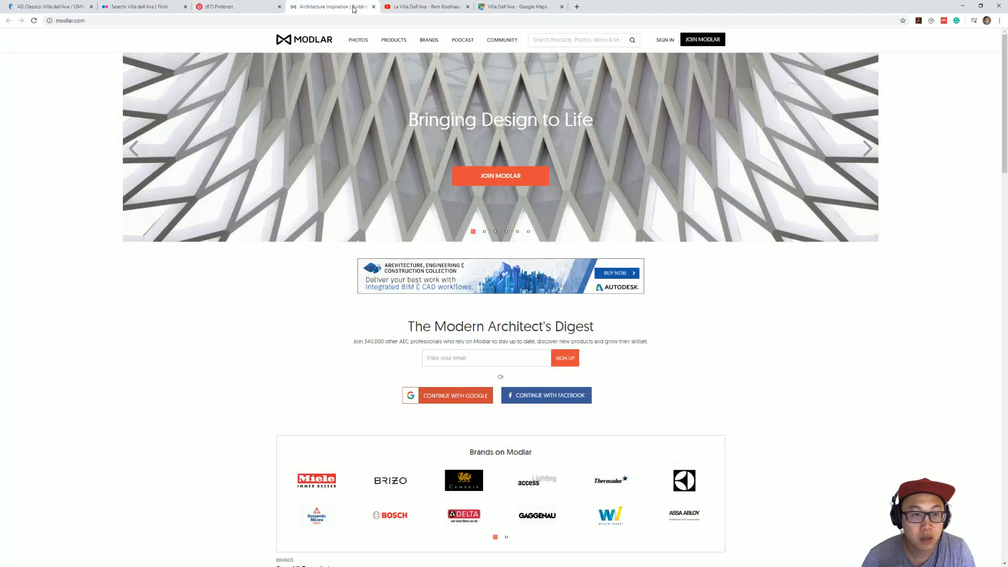
left_click(373, 7)
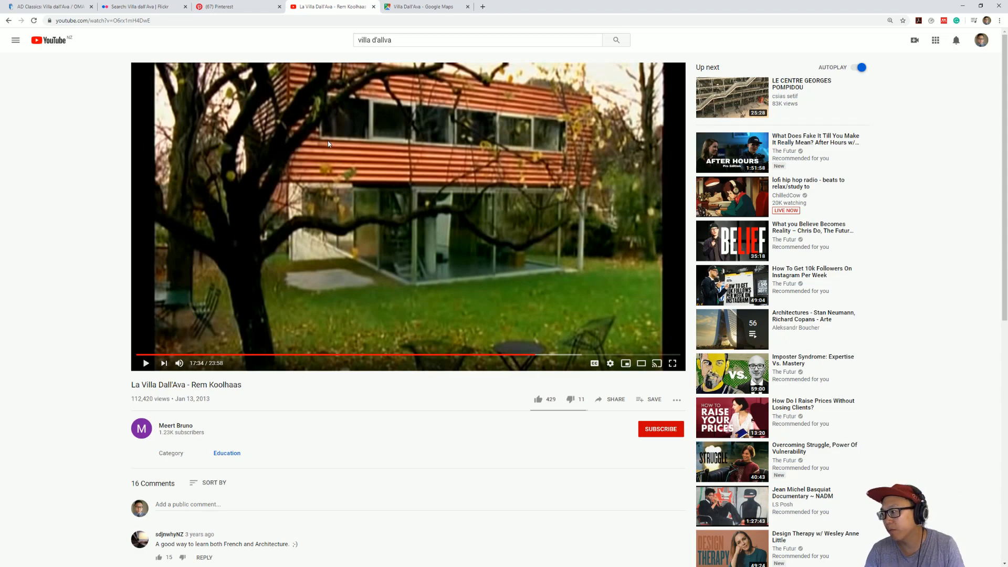
Step: Examine Villa Dall'Ava and its surrounding streets in the Google Maps 3D aerial view
left_click(424, 7)
left_click_drag(622, 183, 638, 241)
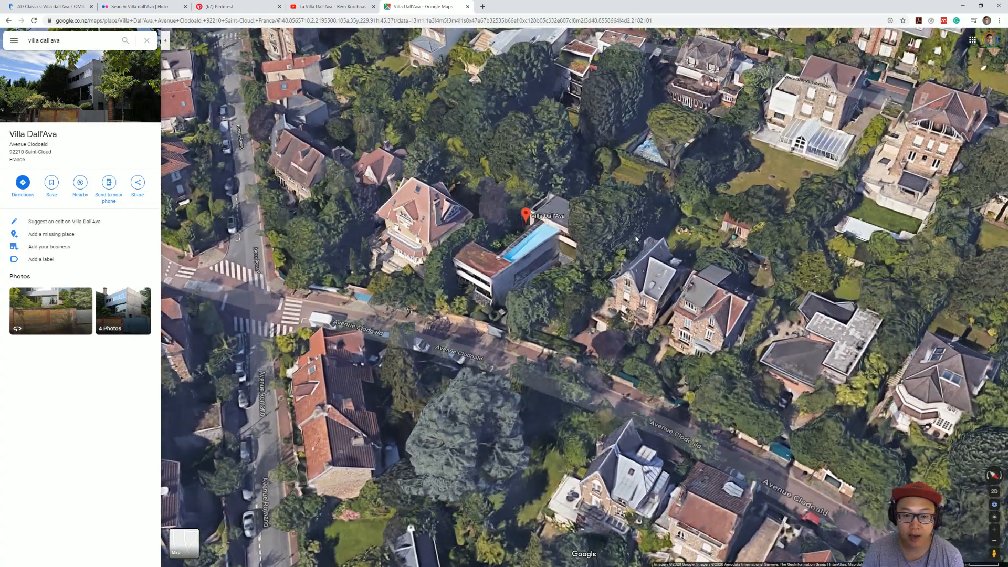
left_click_drag(430, 299, 468, 218)
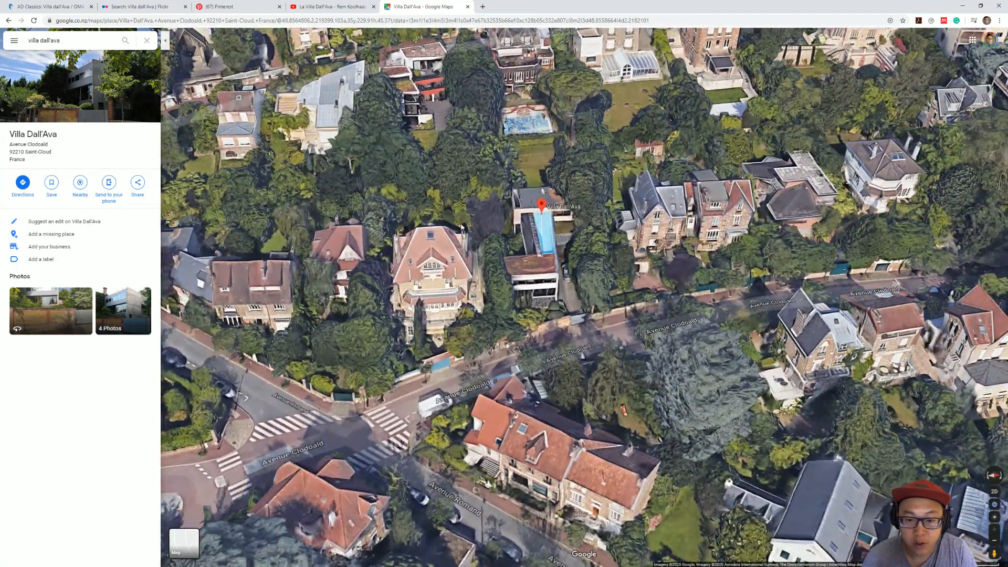
left_click_drag(742, 242, 587, 270, "ctrl")
scroll(587, 270, "down", 3)
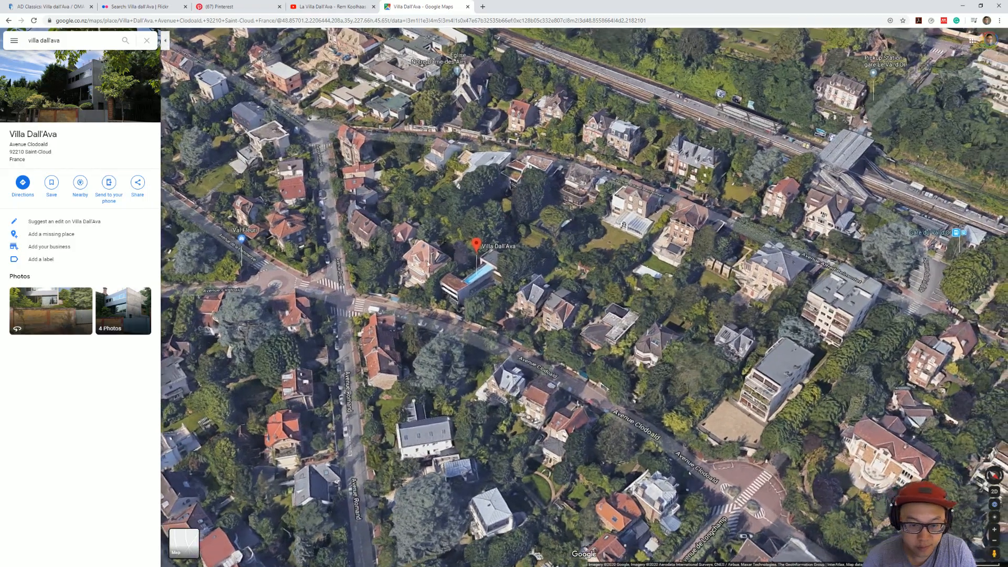
scroll(452, 243, "up", 3)
Step: Enter Street View on Avenue Clodoald in front of the villa and examine its street facade and boundary wall
left_click_drag(428, 392, 437, 299)
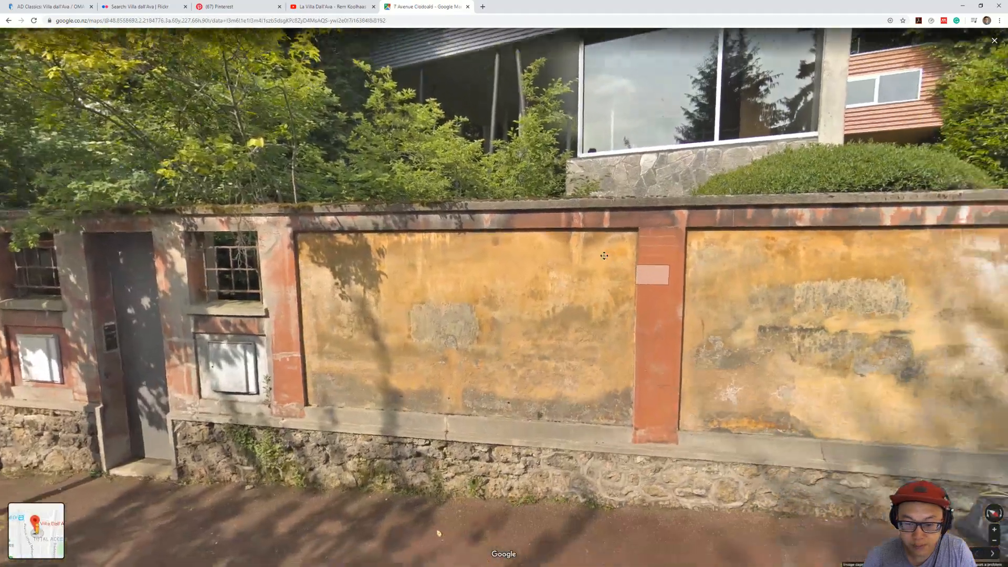
left_click_drag(605, 256, 429, 291)
left_click(429, 291)
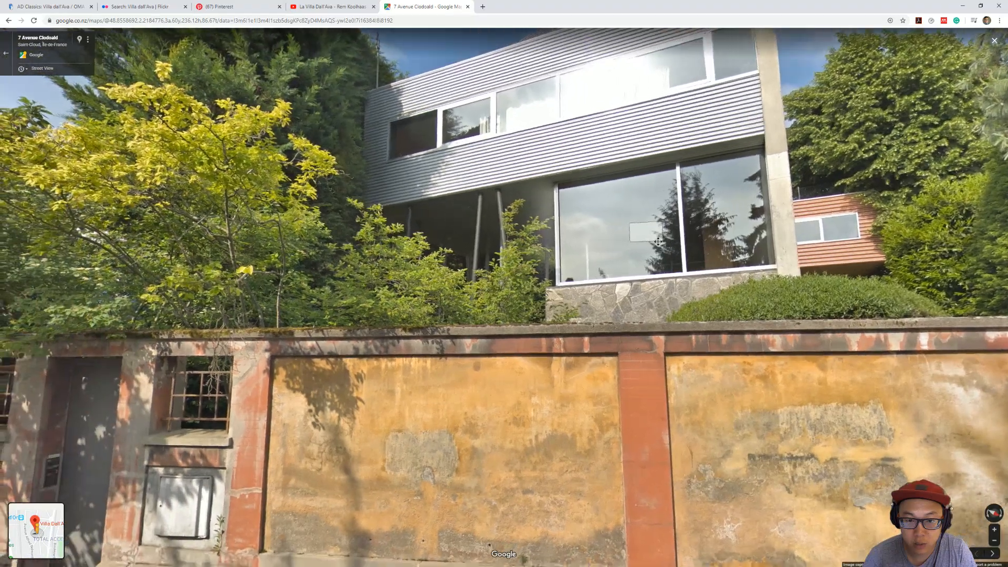
left_click_drag(658, 242, 511, 227)
scroll(604, 209, "down", 3)
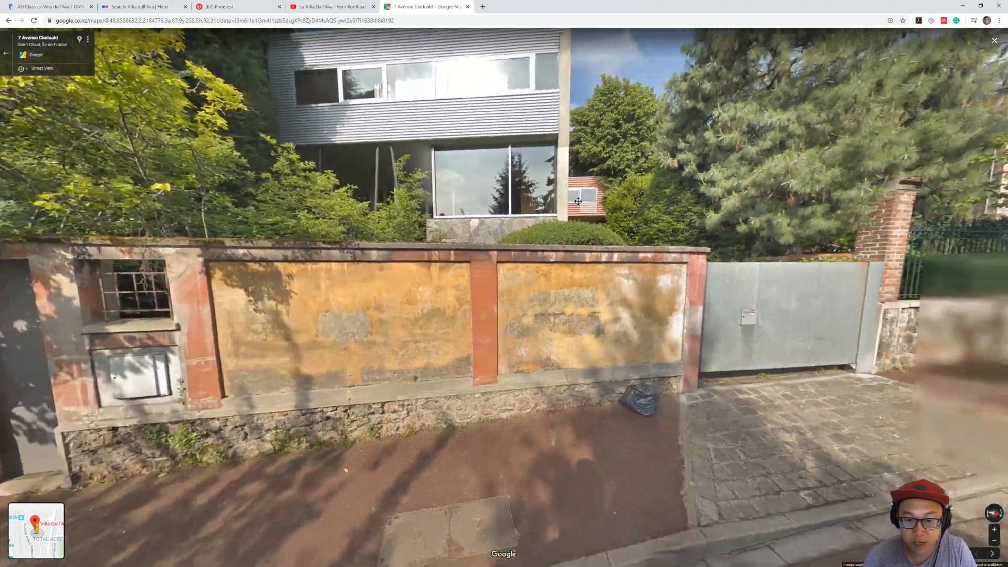
left_click_drag(579, 202, 786, 209)
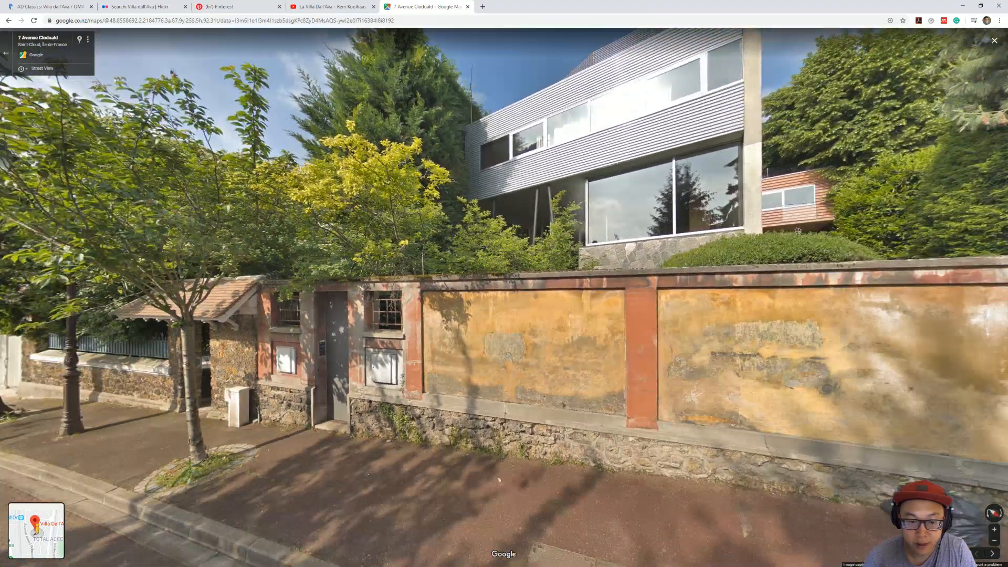
left_click(559, 410)
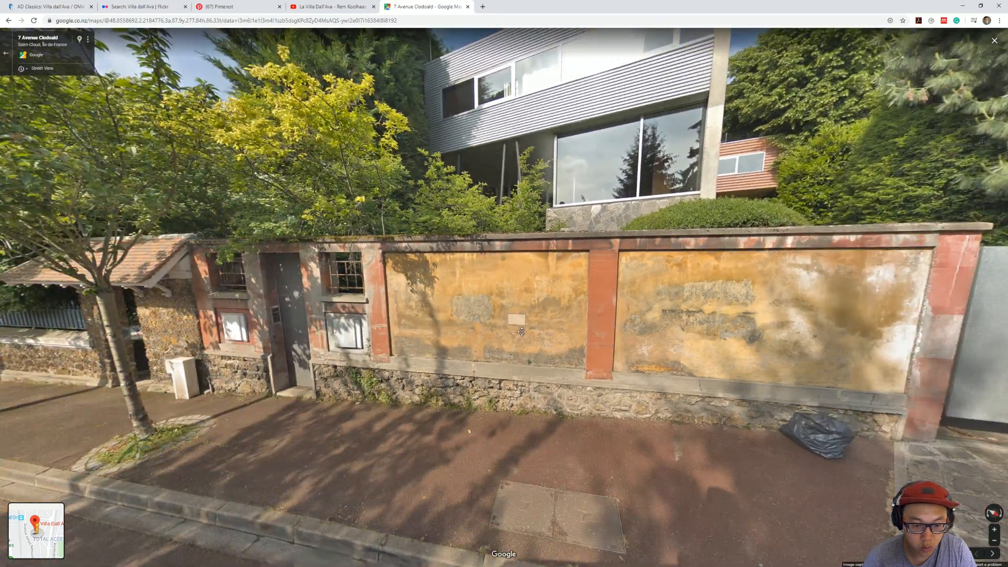
left_click_drag(438, 304, 366, 363)
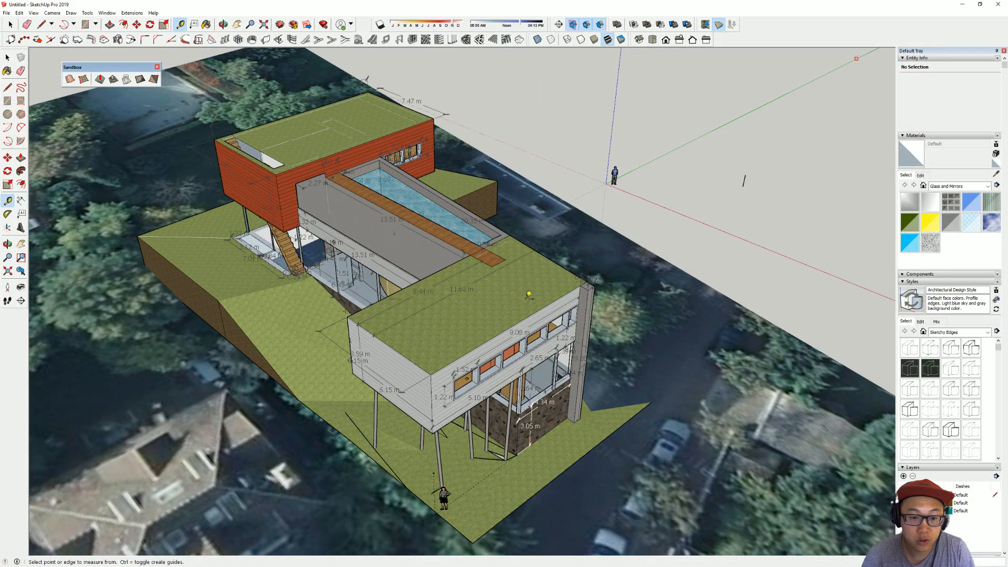
Step: Switch to the SketchUp model of the villa and inspect it on its aerial site image from several angles
scroll(529, 294, "down", 3)
middle_click_drag(529, 294, 354, 287)
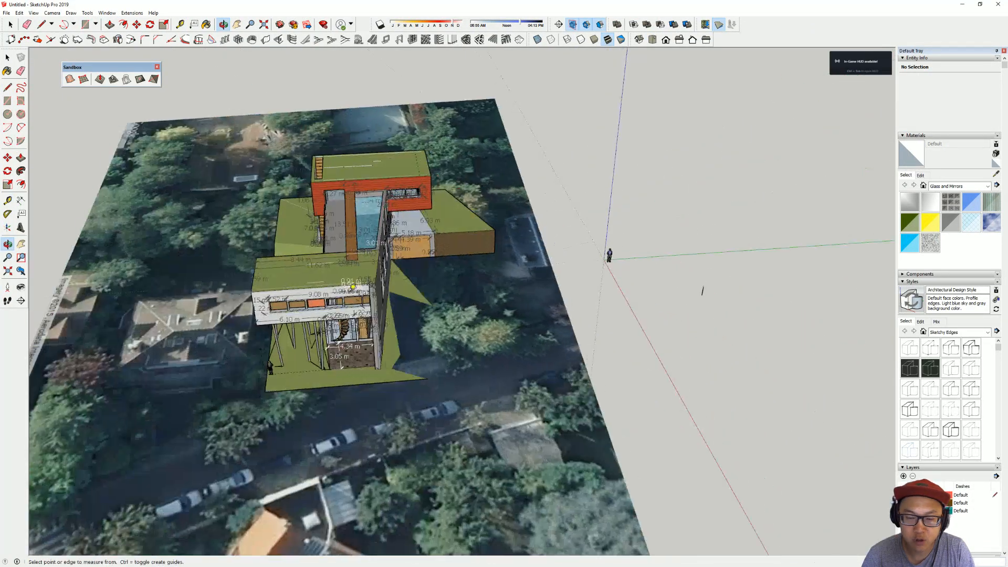
mouse_move(450, 257)
middle_mouse_down()
mouse_move(520, 311)
mouse_move(390, 355)
mouse_move(767, 337)
mouse_move(828, 279)
mouse_move(743, 155)
mouse_move(603, 214)
middle_mouse_up()
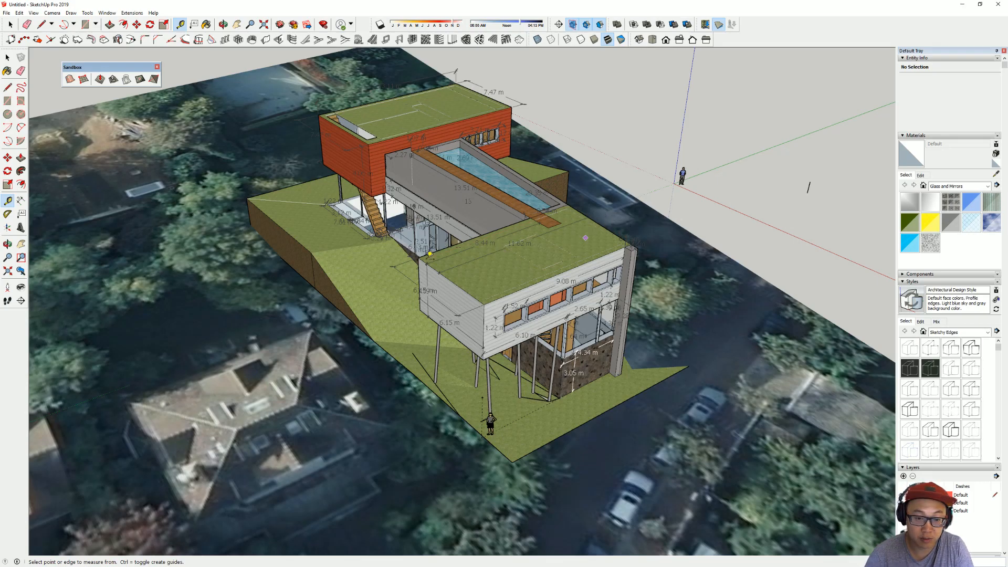
middle_click_drag(486, 299, 675, 245)
middle_click_drag(625, 225, 621, 256)
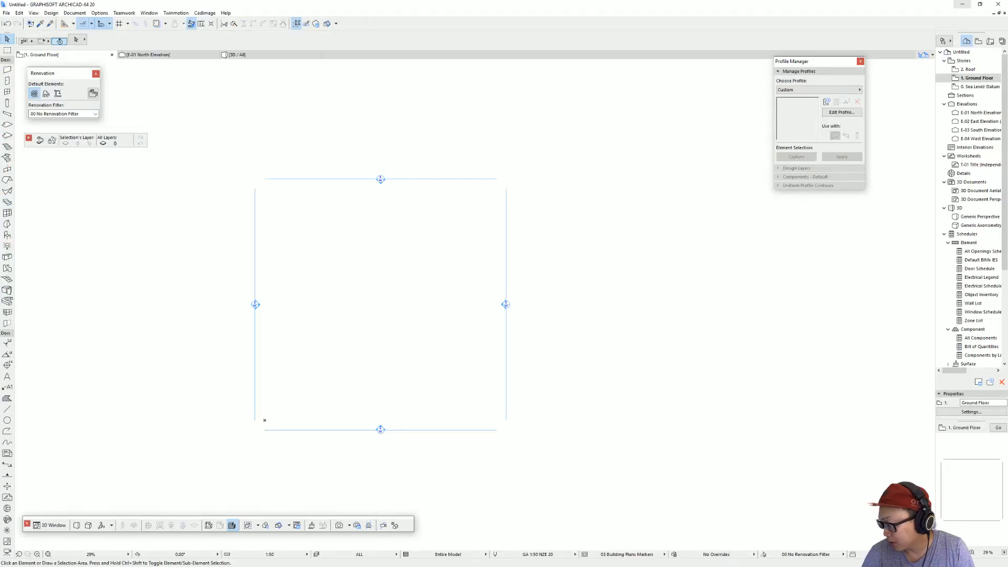
Step: In the untitled ArchiCAD project, insert a story named First Floor above the Ground Floor
middle_click_drag(420, 293, 498, 270)
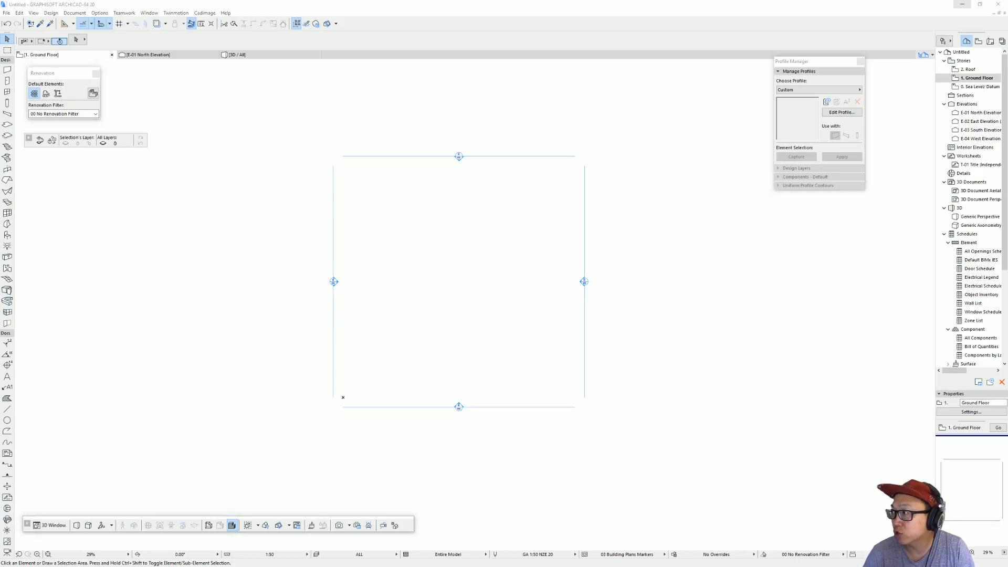
scroll(743, 298, "up", 1)
middle_click_drag(748, 295, 724, 307)
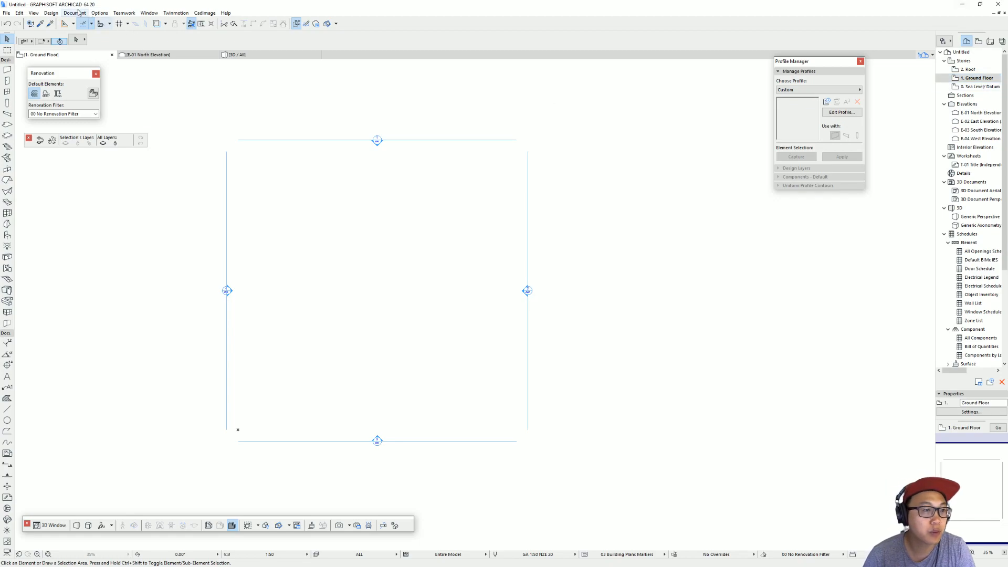
left_click(51, 12)
left_click(89, 33)
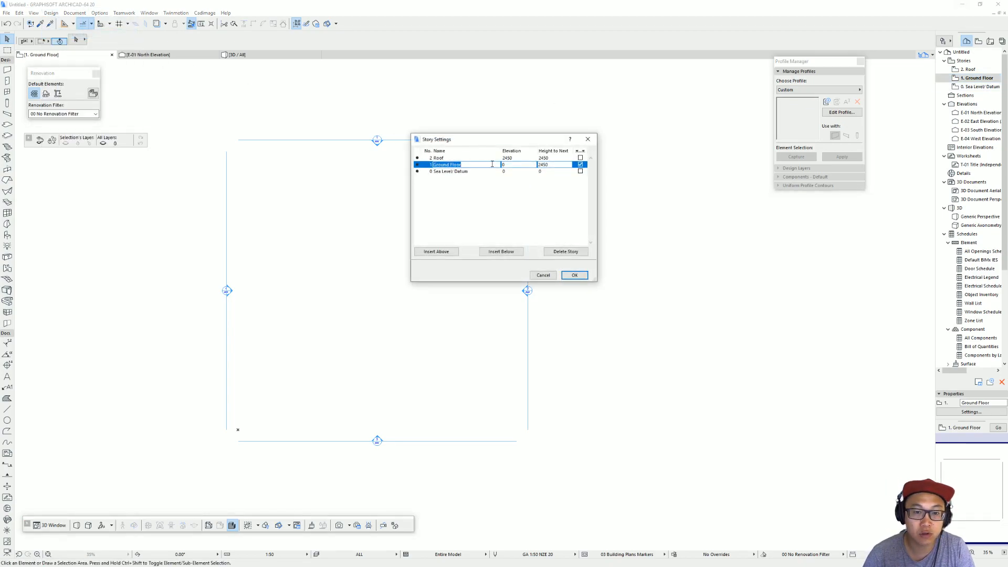
left_click(443, 251)
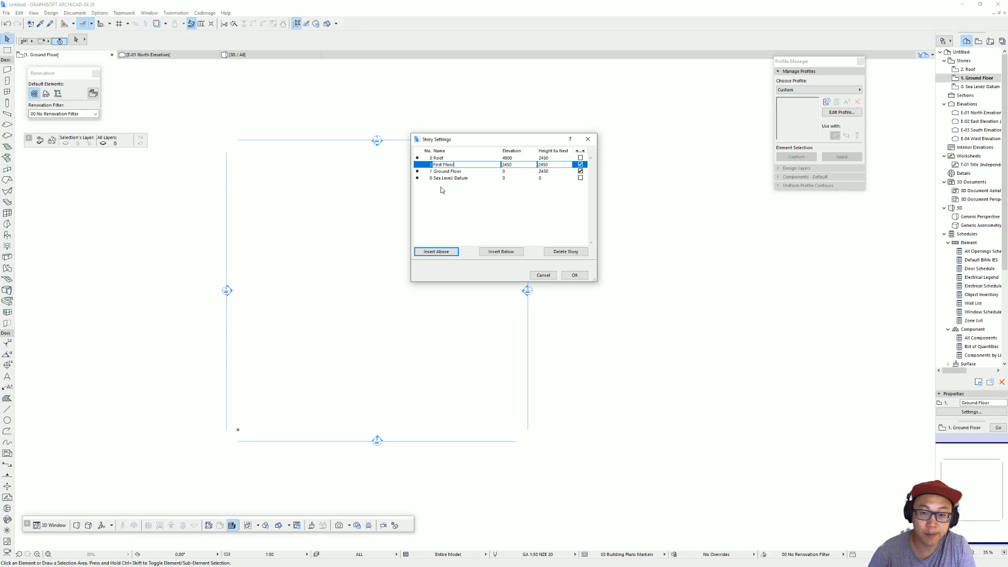
left_click(584, 276)
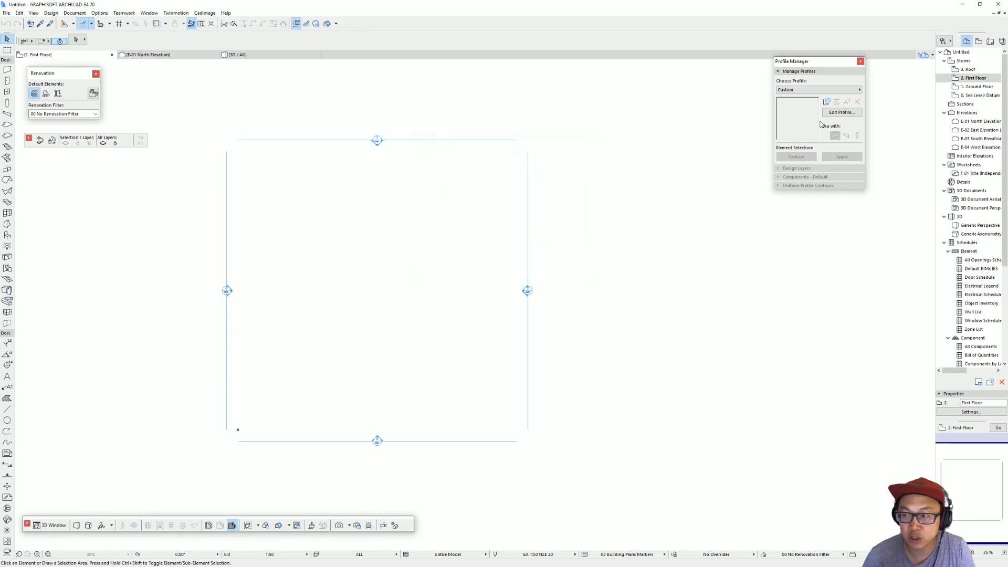
Step: Open the Ground Floor plan and paste the villa's site plan image outside the elevation markers
double_click(976, 88)
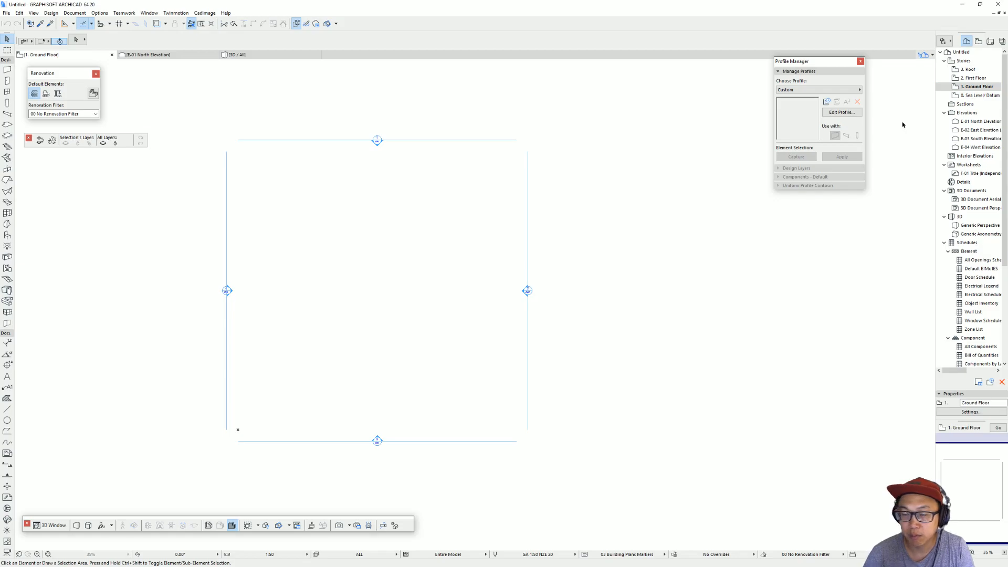
scroll(720, 232, "down", 3)
middle_click_drag(720, 231, 535, 229)
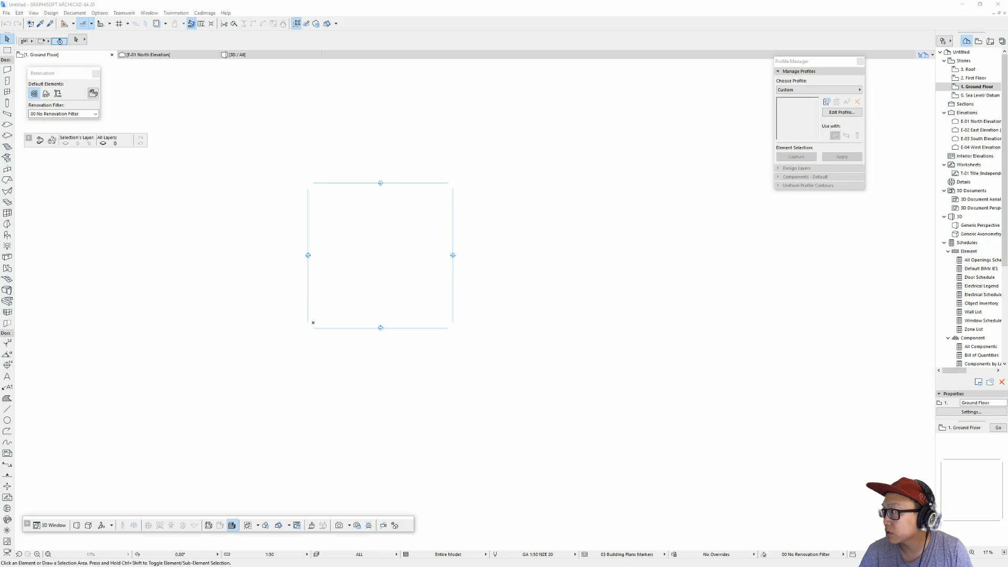
left_click_drag(861, 271, 565, 231)
scroll(389, 298, "up", 4)
left_click(365, 295)
left_click(566, 231)
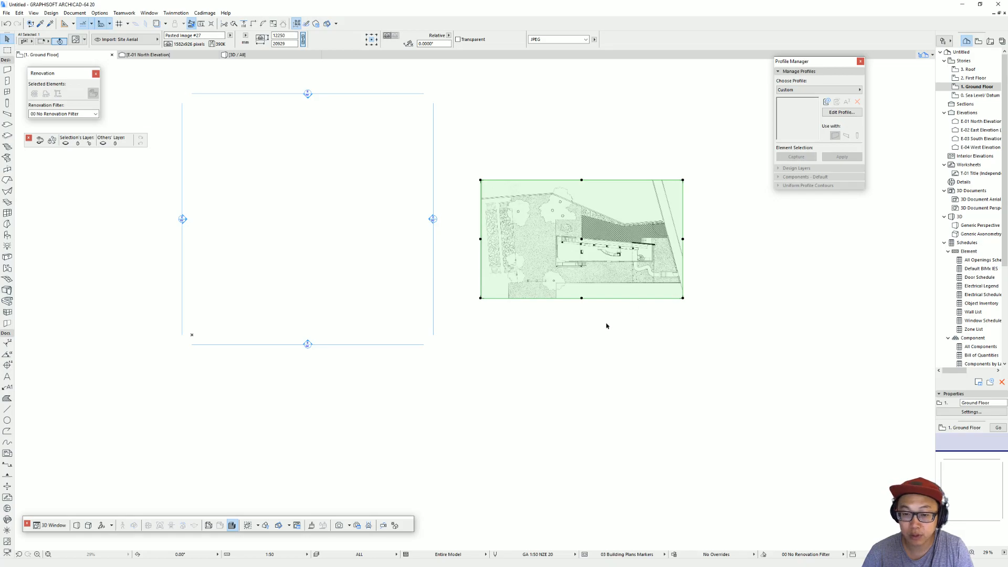
Step: Place a copy of the pasted site plan image directly below the original
left_click(647, 311)
middle_click_drag(629, 299, 536, 312)
left_click(525, 272)
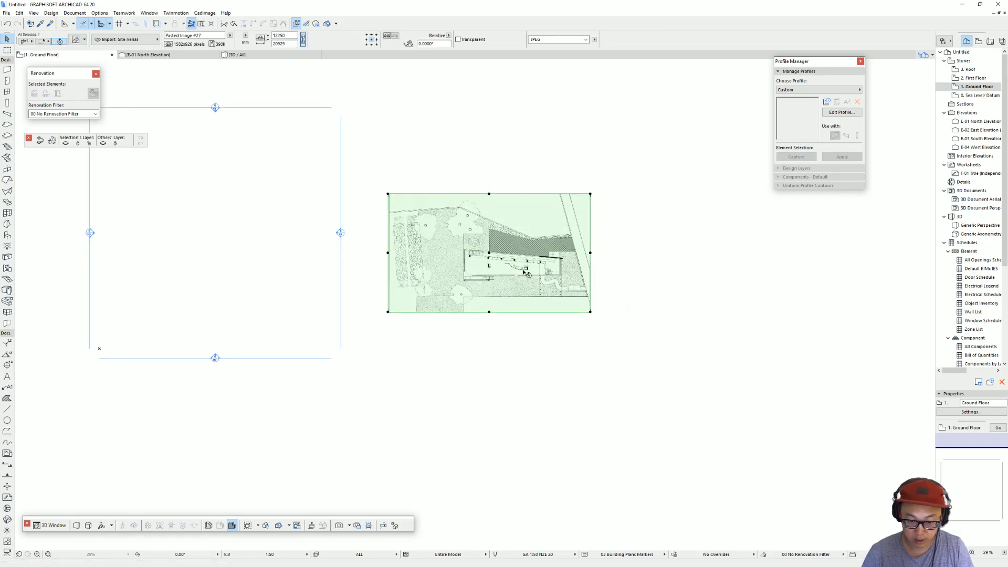
left_click_drag(458, 273, 458, 411)
left_click(458, 412)
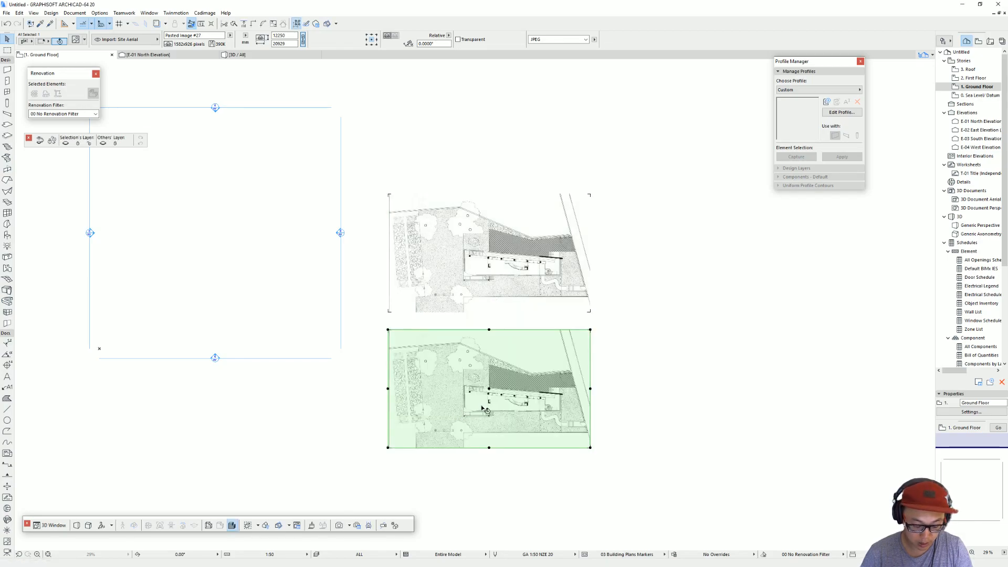
key("ctrl+d")
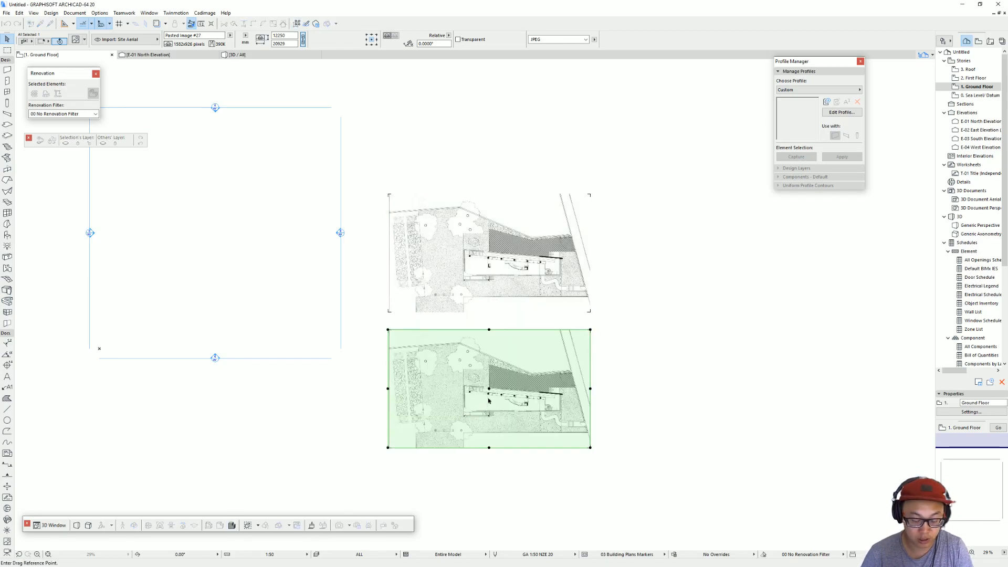
key("Escape")
key("Escape")
left_click(539, 388)
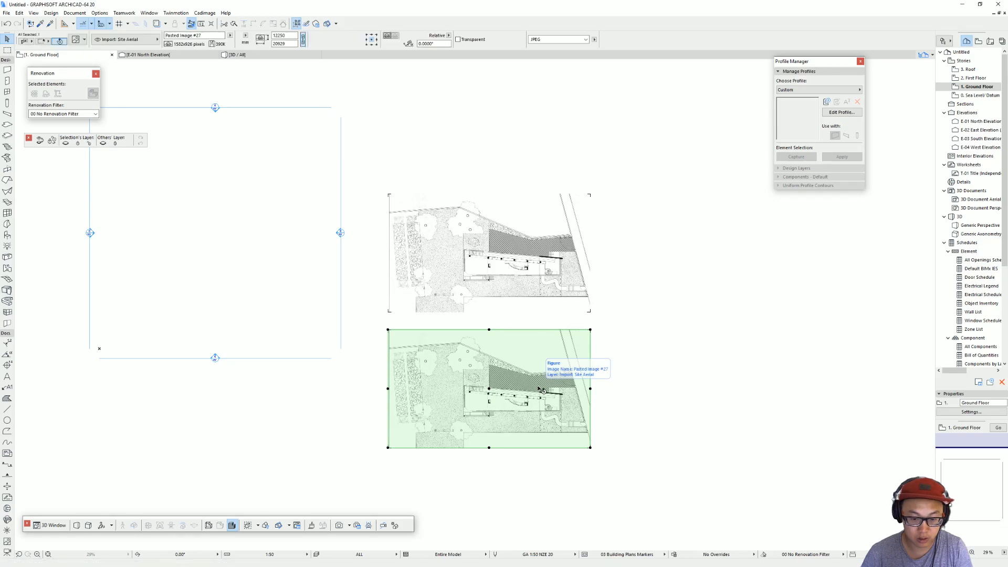
Step: Replace the picture in the lower copied figure with the roof_level drawing
double_click(541, 388)
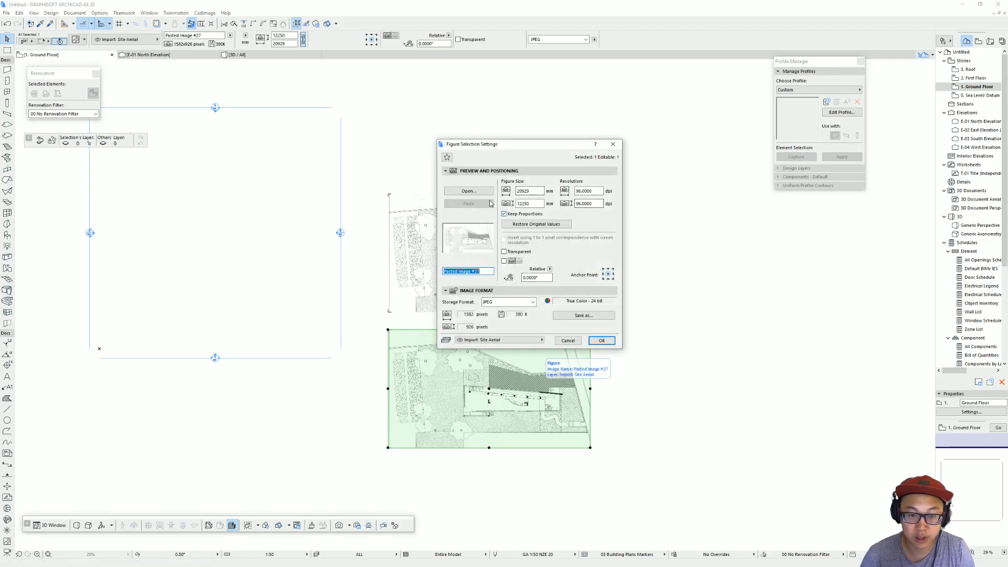
left_click(485, 192)
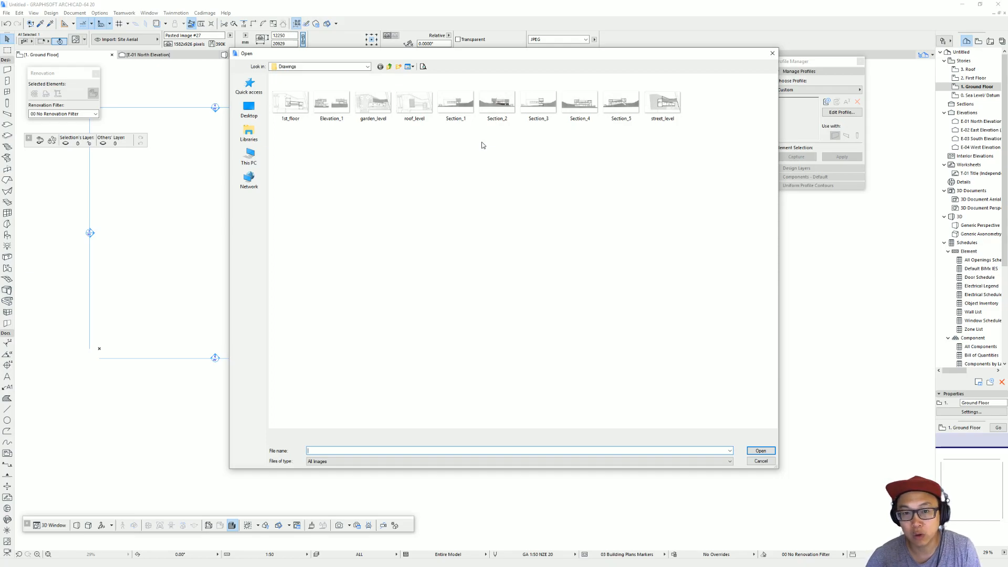
double_click(415, 104)
left_click(602, 340)
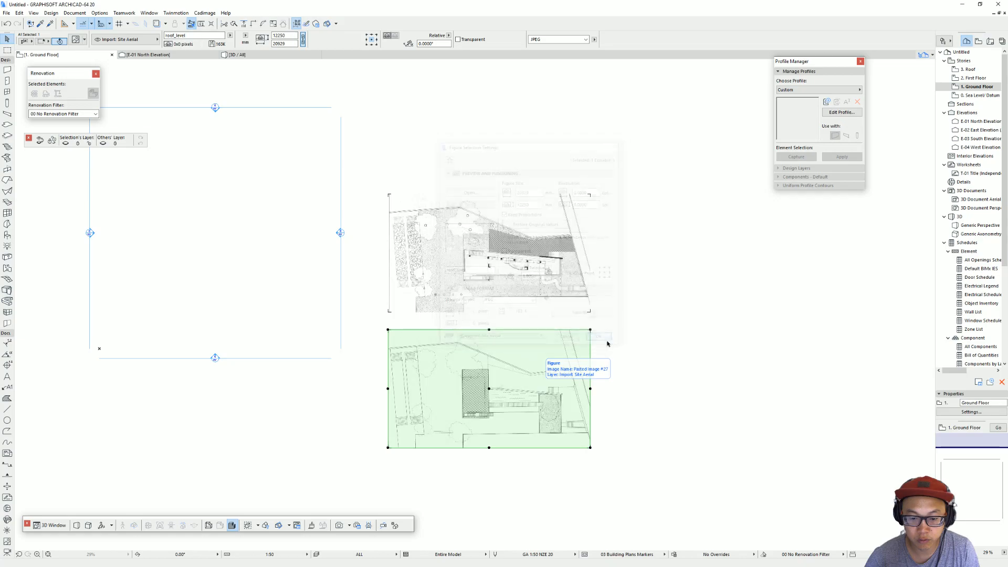
left_click(625, 337)
middle_click_drag(626, 338, 454, 325)
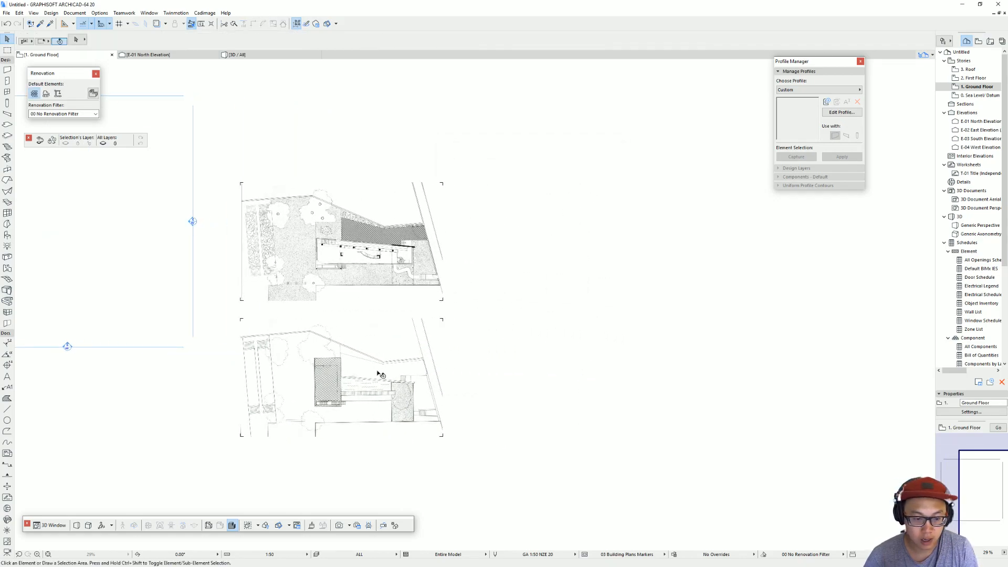
left_click(377, 373)
left_click(552, 365)
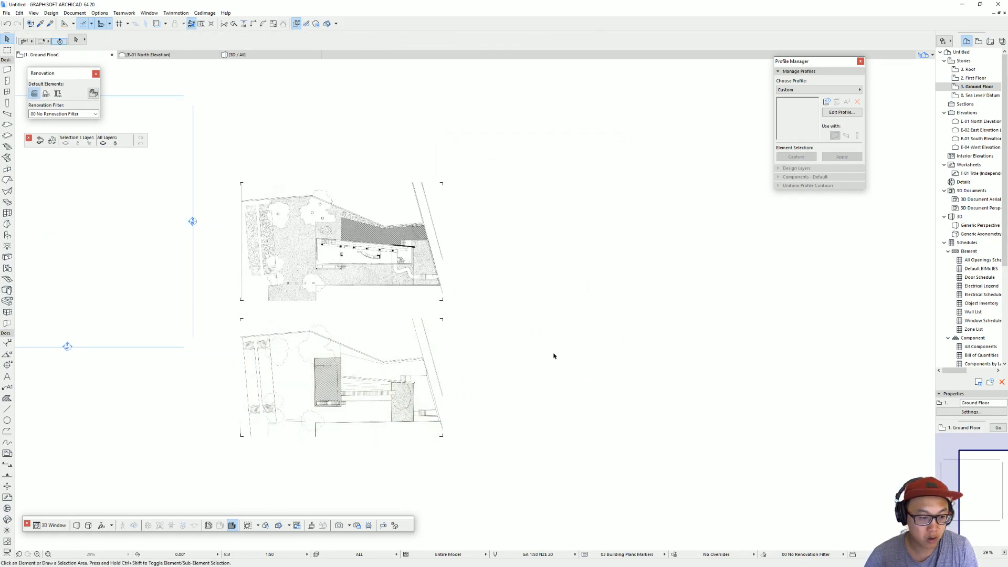
left_click(7, 543)
left_click(506, 227)
key("Escape")
left_click(554, 238)
key("ctrl+d")
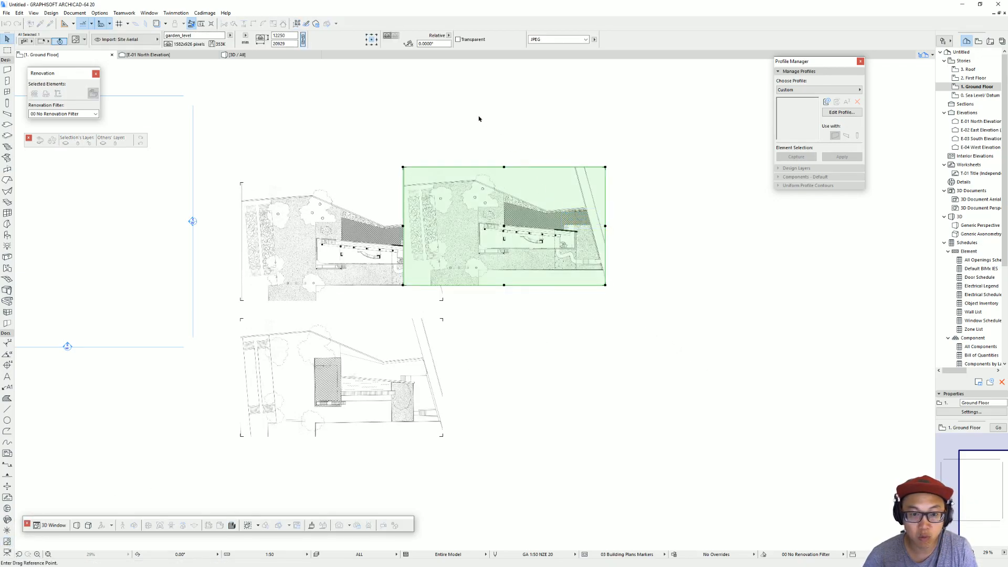
key("ctrl")
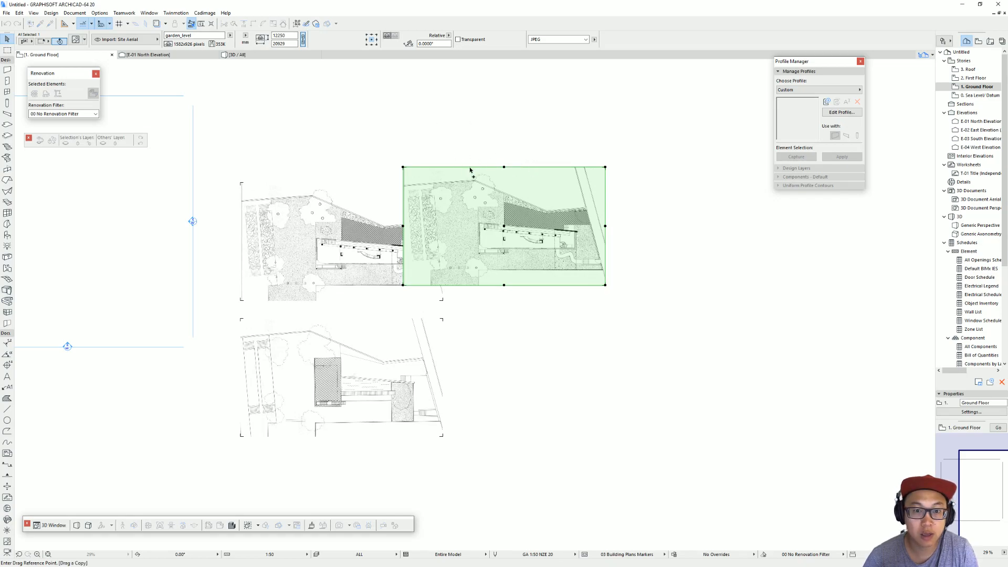
key("Escape")
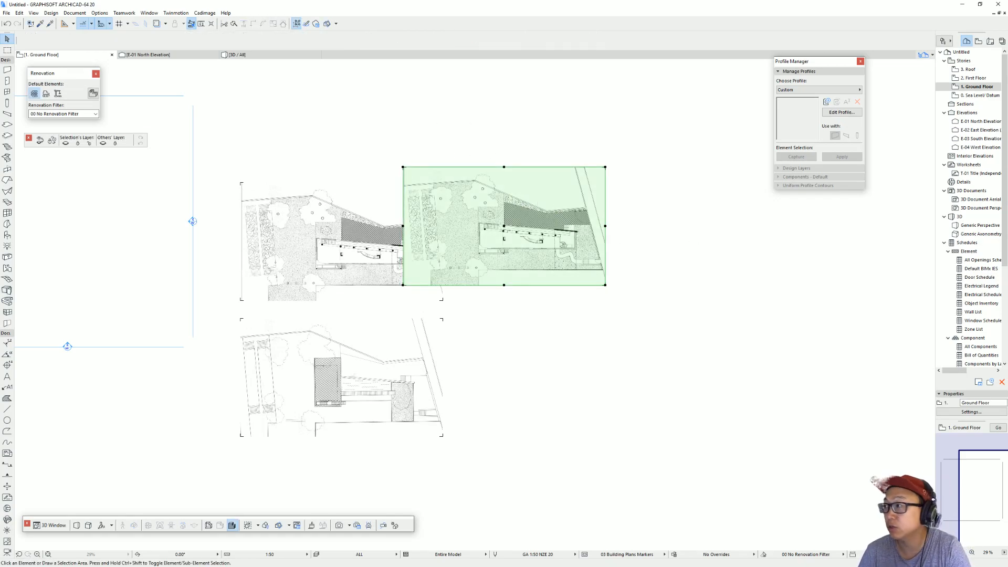
key("Delete")
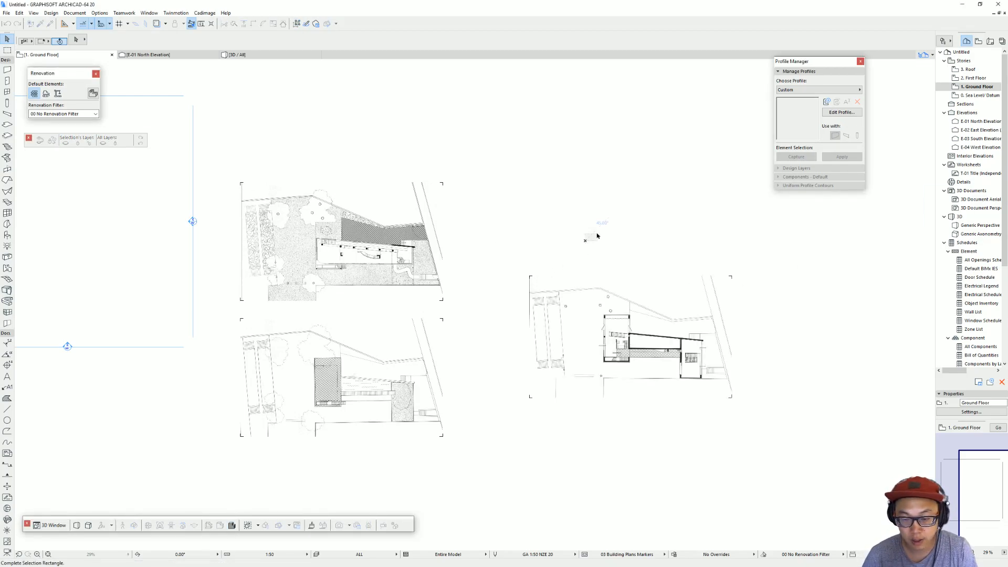
Step: Place the first-floor plan image beside the garden-level plan image, roughly aligned with its upper edge
left_click(636, 310)
left_click_drag(636, 310, 569, 218)
left_click(528, 334)
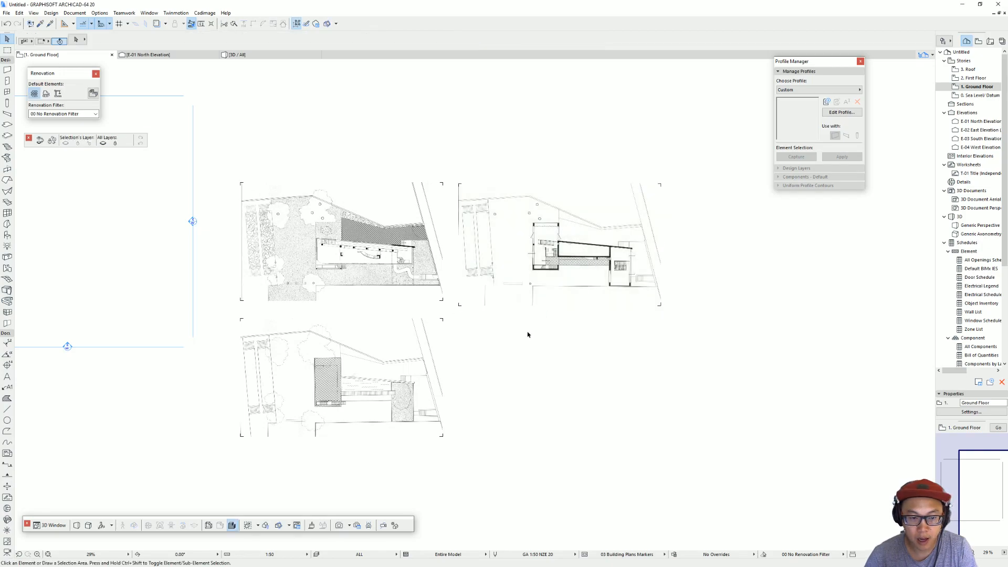
middle_click_drag(426, 322, 487, 312)
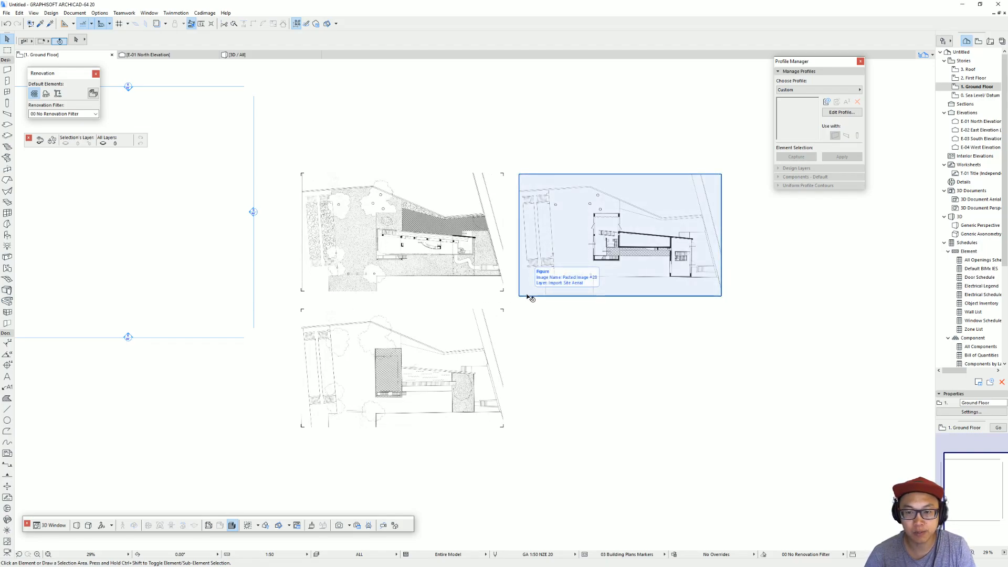
Step: Examine the garden-level, first-floor and roof plan images up close and compare the building outlines
scroll(517, 297, "down", 3)
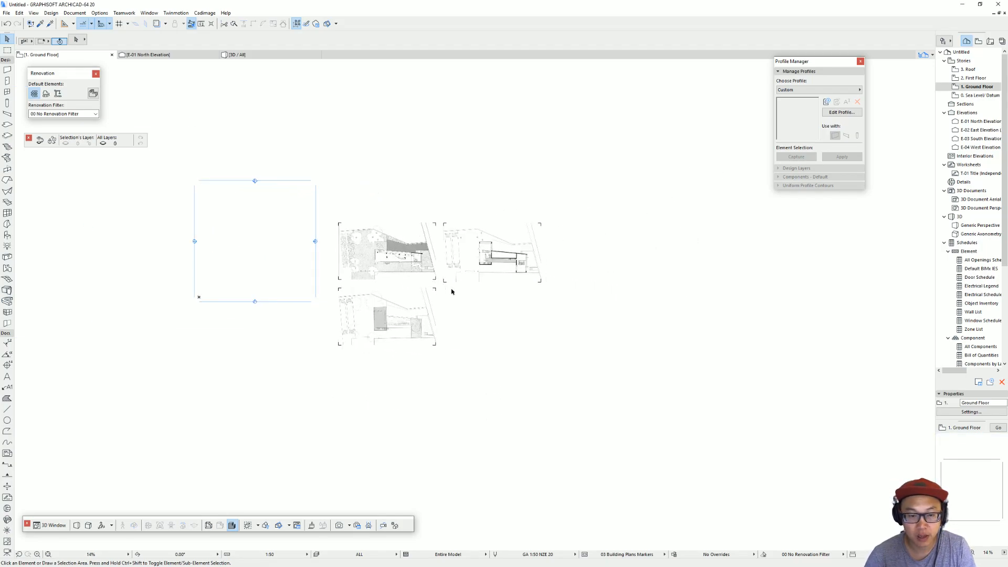
scroll(402, 262, "up", 10)
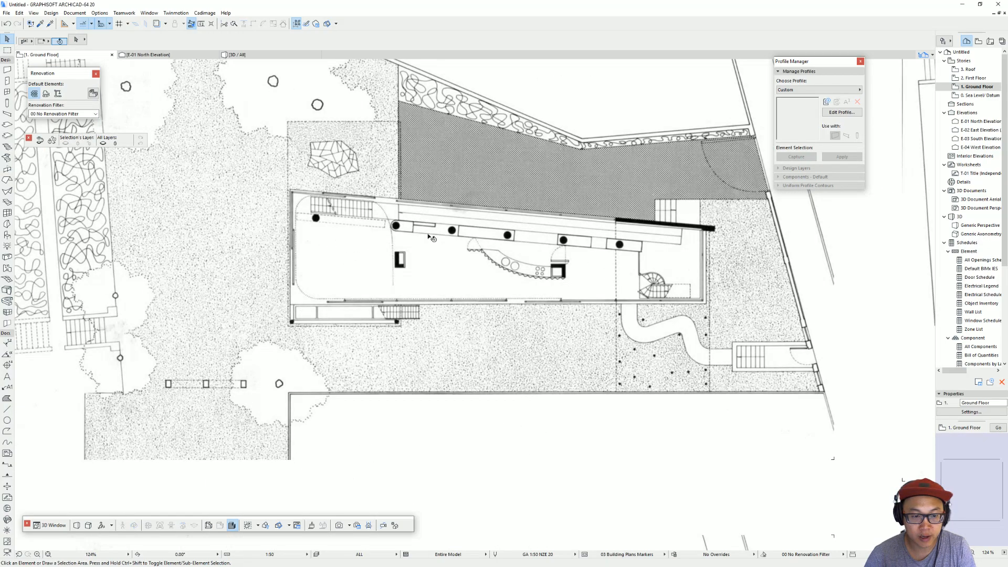
scroll(479, 342, "down", 3)
middle_click_drag(437, 342, 20, 247)
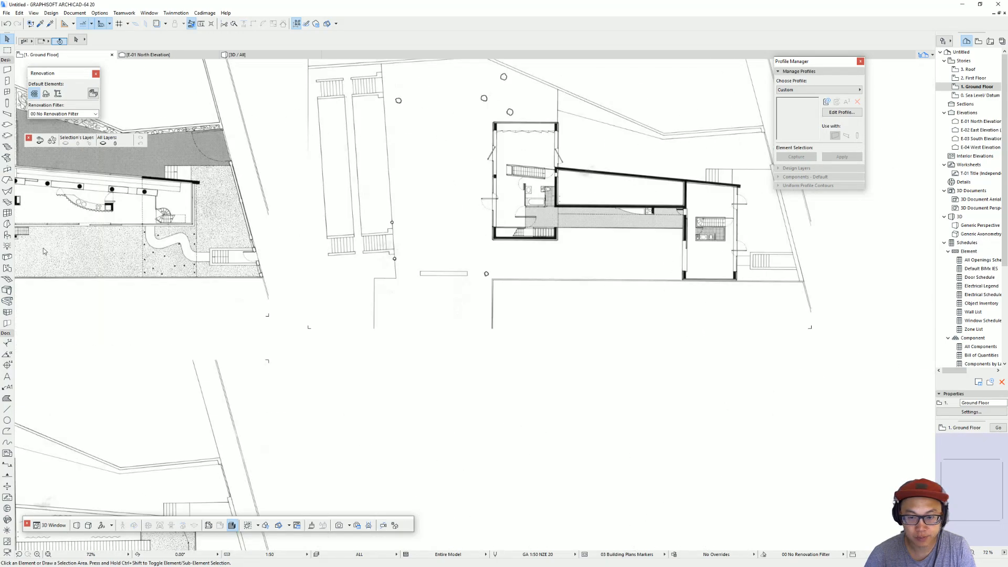
scroll(608, 259, "down", 4)
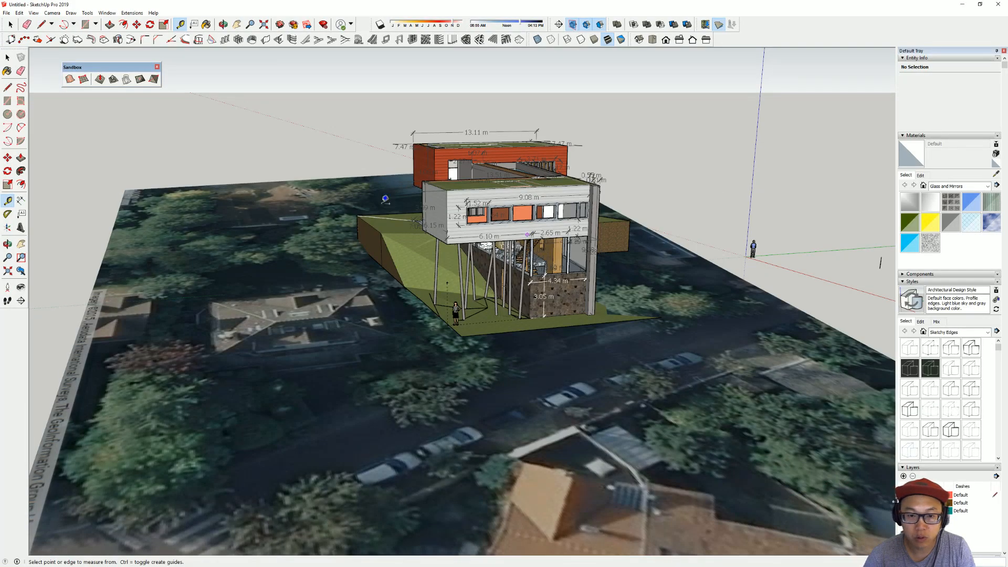
scroll(385, 199, "up", 3)
mouse_move(386, 199)
middle_mouse_down()
mouse_move(369, 255)
mouse_move(376, 294)
middle_mouse_up()
mouse_move(446, 334)
middle_mouse_down()
mouse_move(555, 366)
mouse_move(773, 365)
middle_mouse_up()
scroll(428, 335, "up", 2)
middle_click_drag(428, 335, 549, 322)
middle_click_drag(652, 288, 647, 465)
scroll(647, 465, "down", 5)
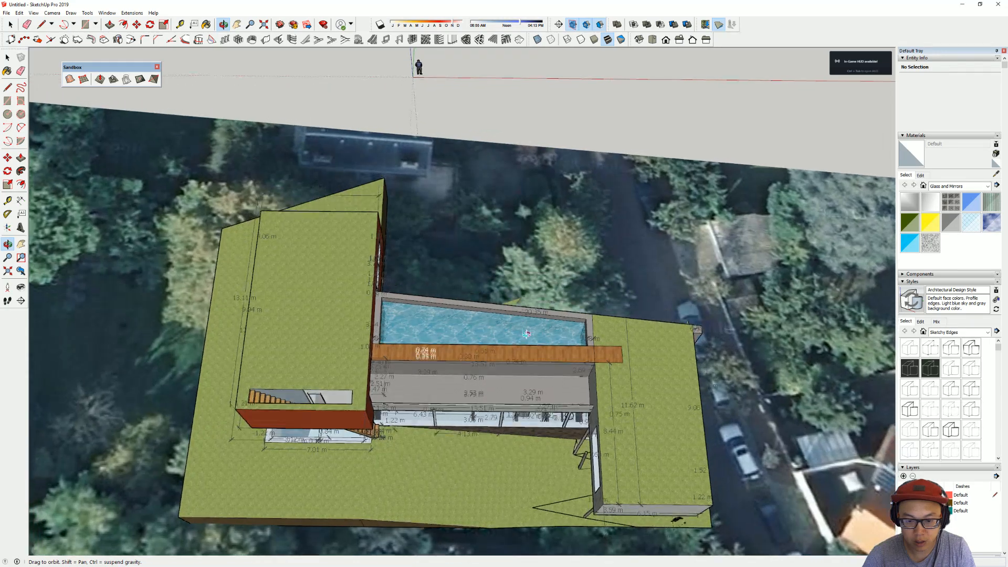
Step: Switch to the SketchUp model and measure the width of the red-clad box's end face
middle_click_drag(527, 334, 578, 260)
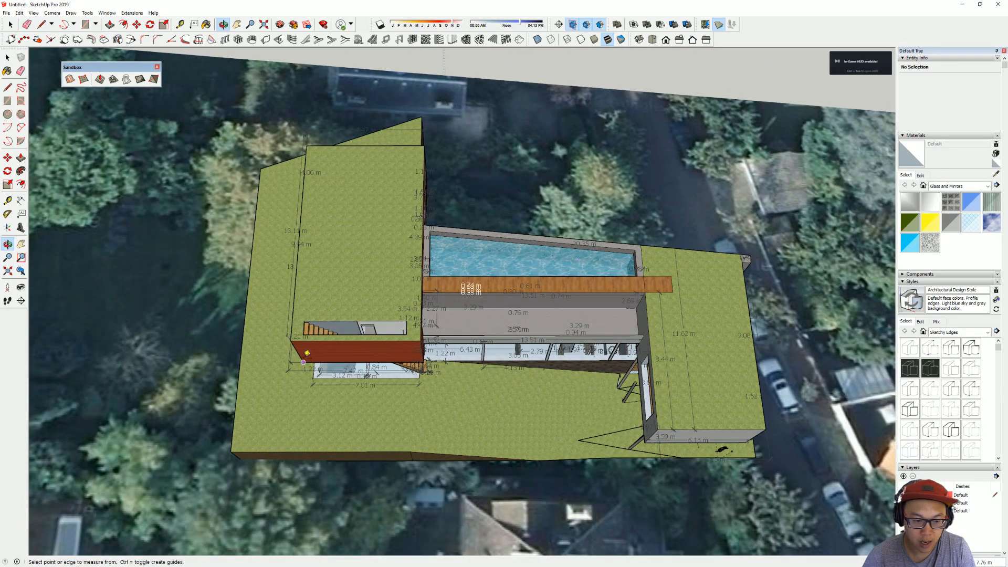
middle_click_drag(338, 366, 388, 283)
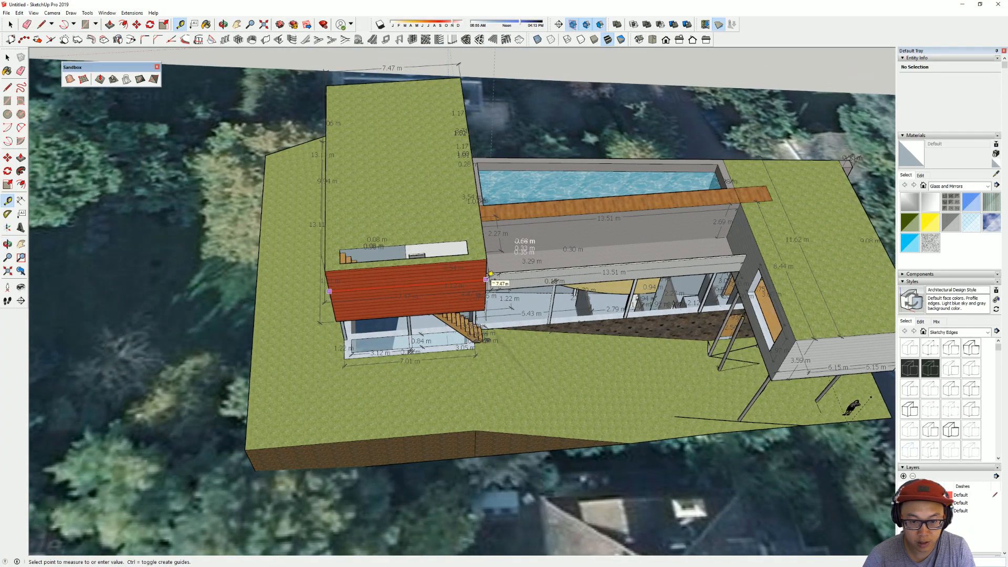
left_click(490, 274)
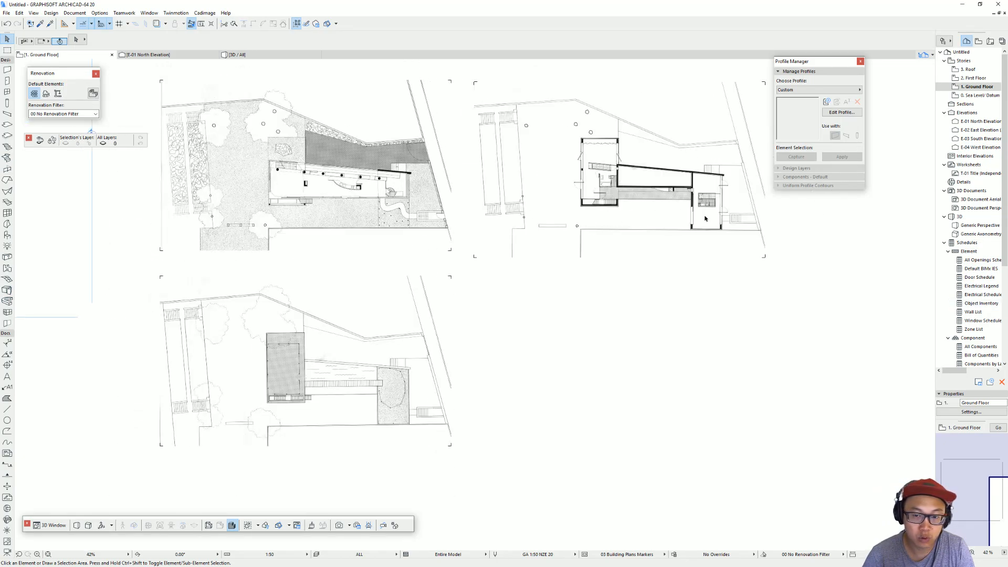
Step: Switch back to the ArchiCAD Ground Floor plan and select all three plan images together
scroll(704, 229, "down", 2)
middle_click_drag(704, 253, 591, 249)
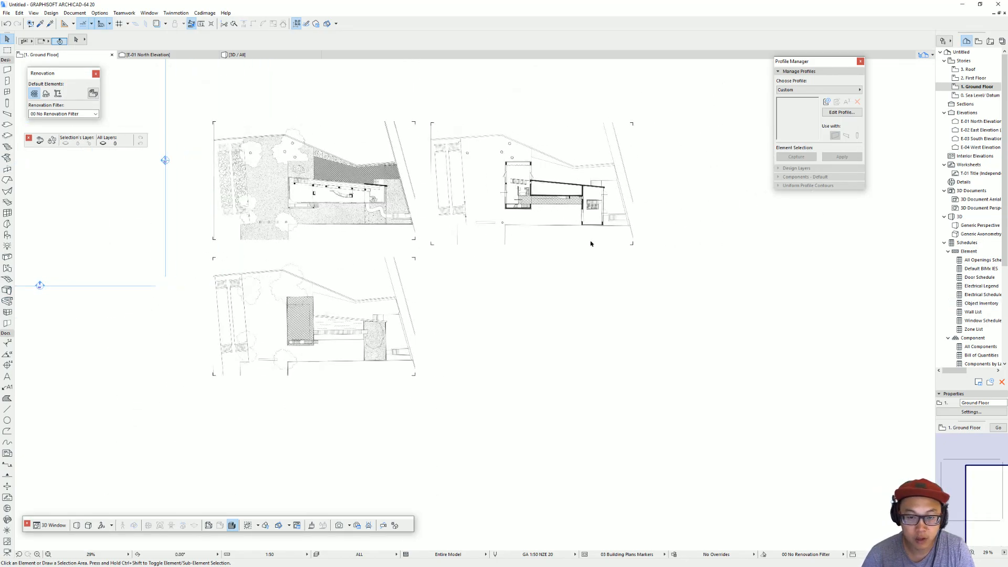
left_click_drag(691, 412, 312, 121)
scroll(536, 167, "up", 7)
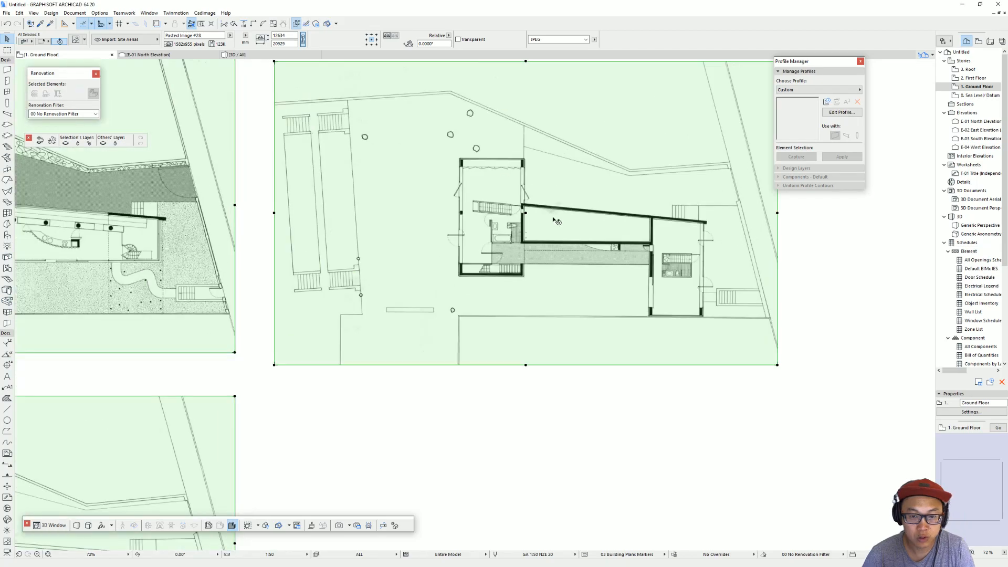
middle_click_drag(553, 270, 431, 208)
key("ctrl+k")
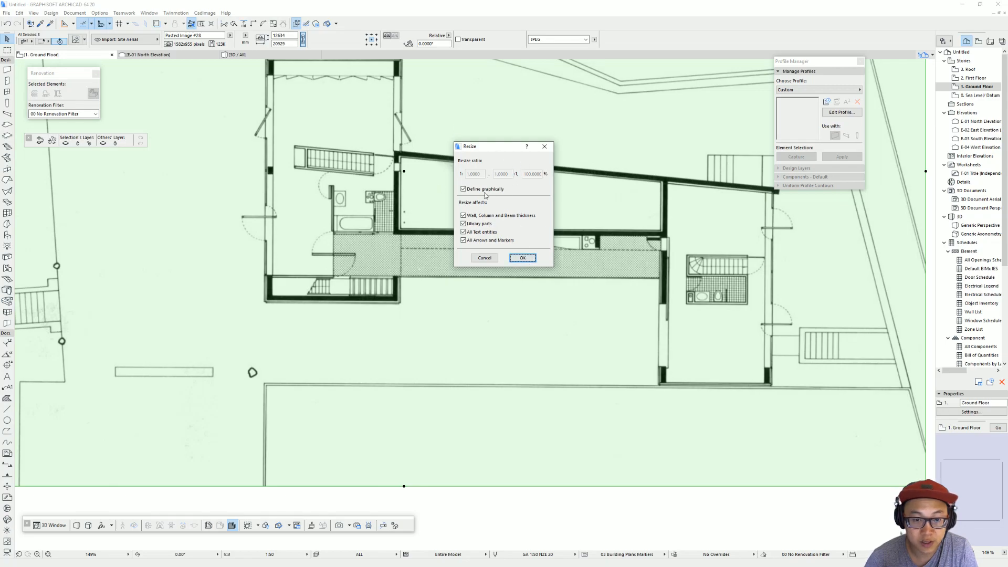
left_click(522, 259)
scroll(298, 303, "up", 3)
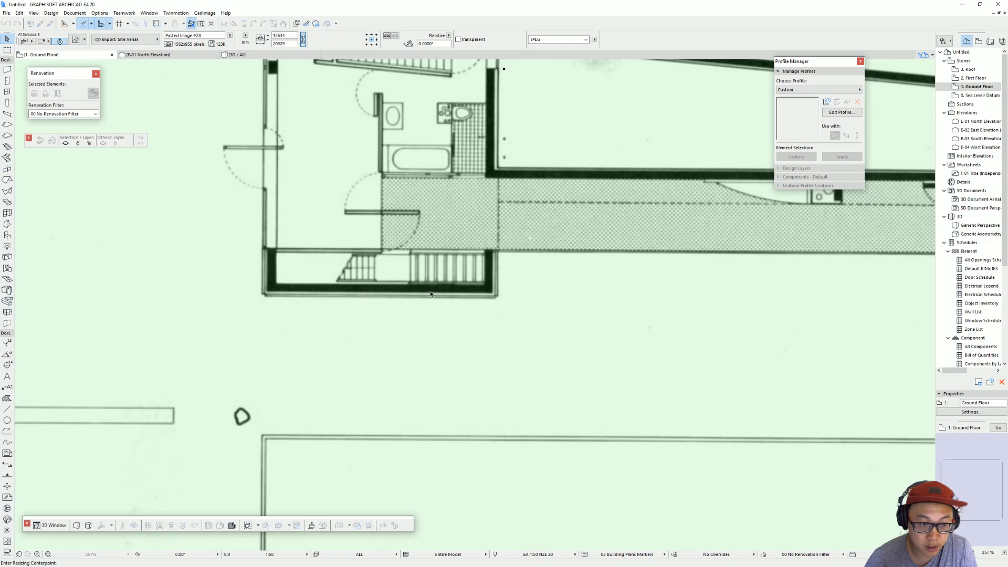
left_click(261, 296)
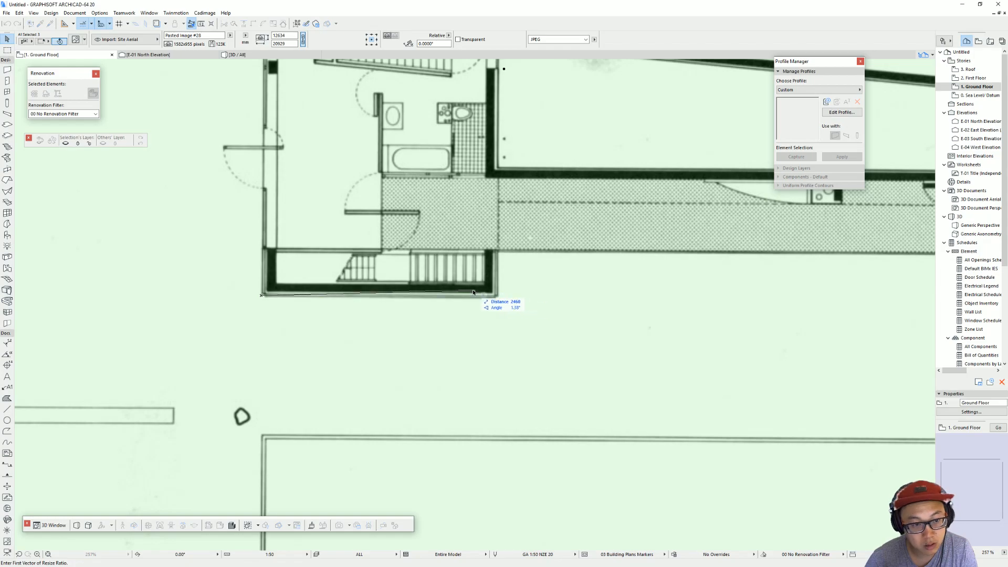
scroll(502, 299, "down", 2)
scroll(474, 323, "up", 3)
key("Escape")
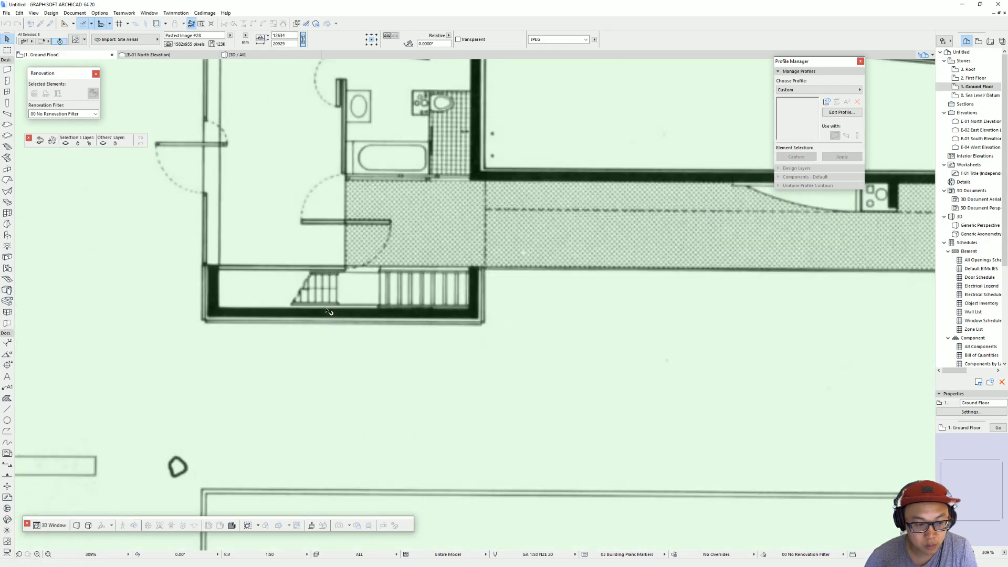
Step: Resize the three selected images graphically so the outer stair-end wall of the first-floor plan's bedroom block is 7000 mm long
key("ctrl+k")
left_click(519, 261)
left_click(206, 318)
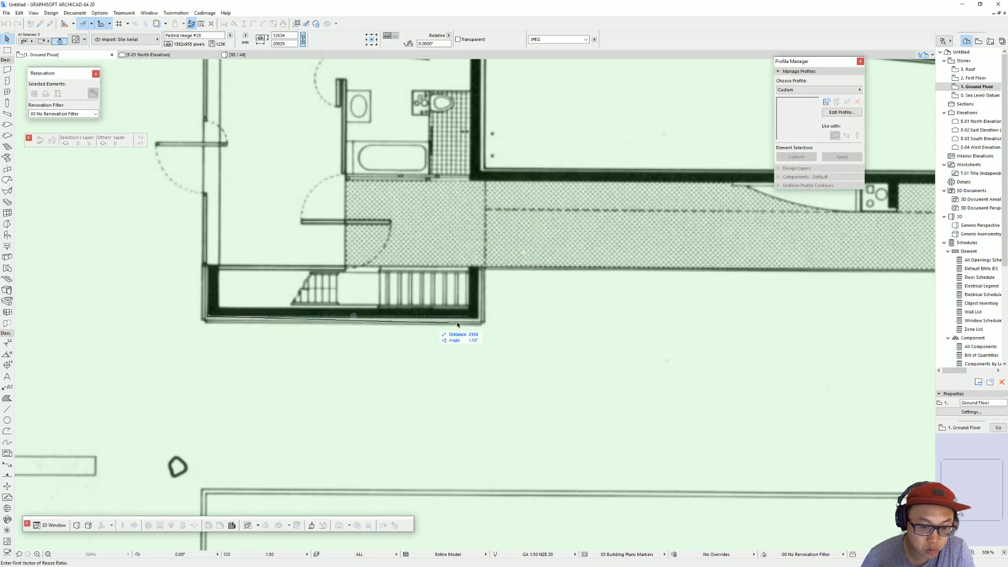
left_click(481, 318)
type("7000")
key("Return")
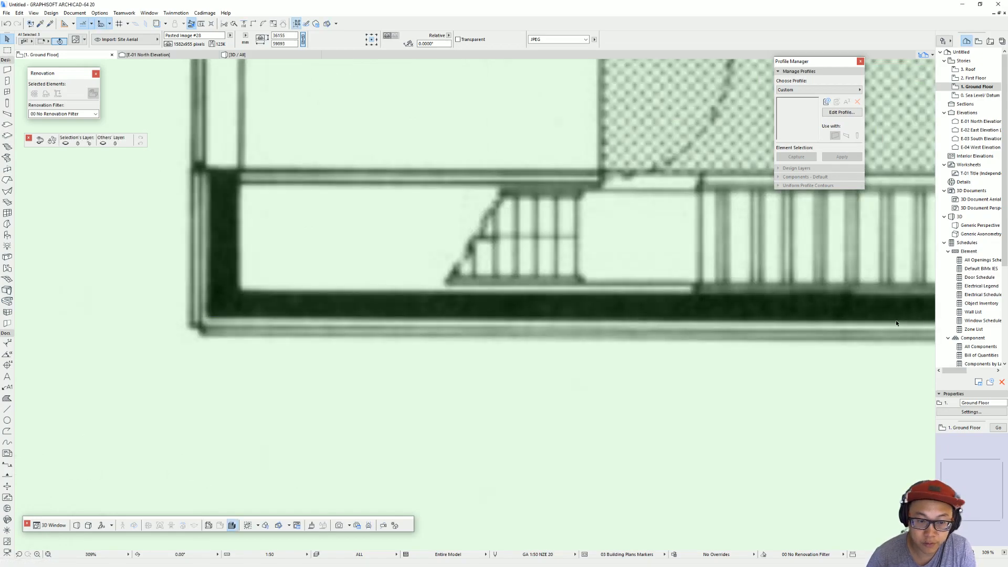
scroll(593, 264, "down", 3)
scroll(593, 264, "down", 10)
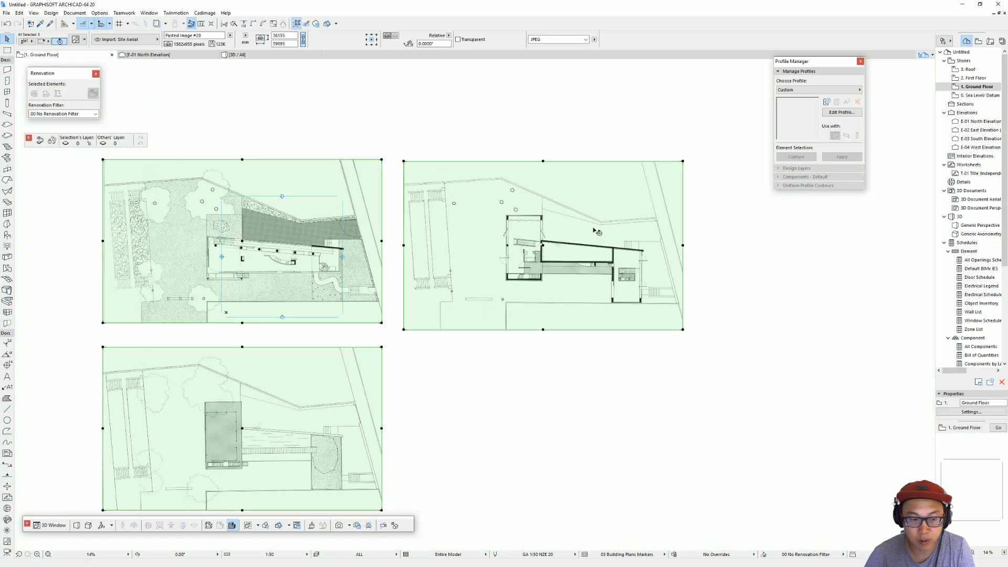
scroll(452, 281, "down", 3)
middle_click_drag(451, 281, 376, 259)
key("Escape")
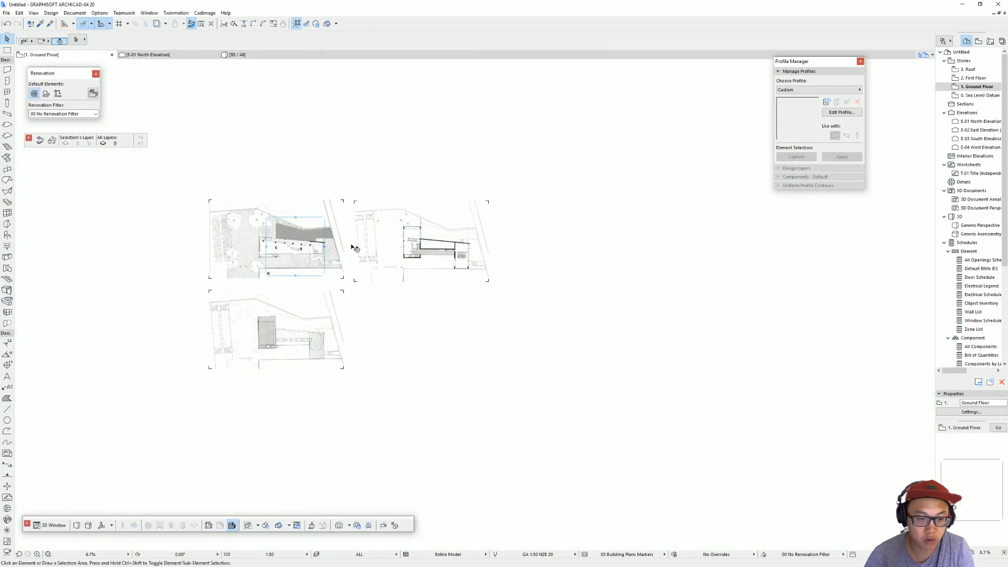
Step: Move the first-floor plan image from the Ground Floor to the First Floor story by cutting and pasting it
scroll(266, 270, "up", 2)
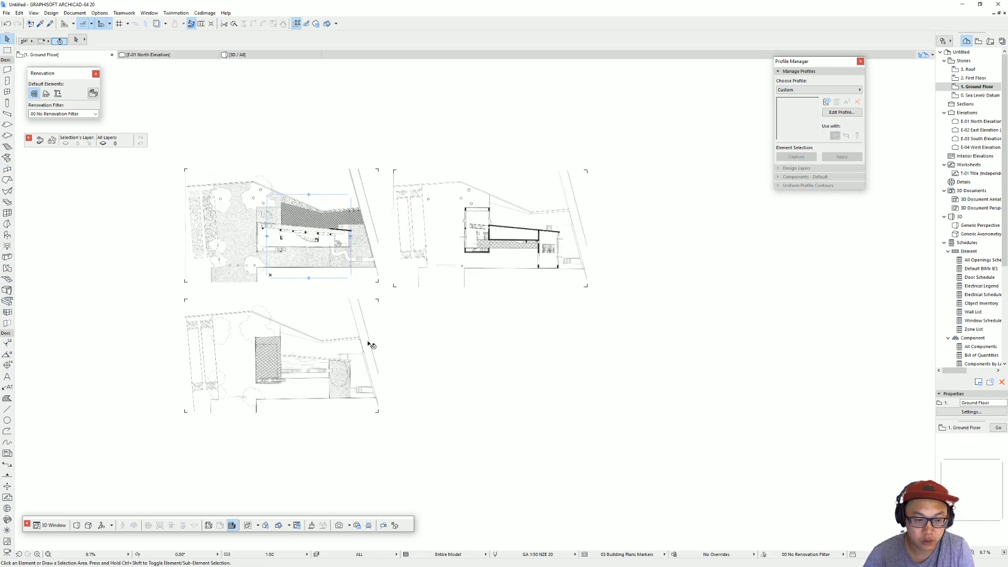
left_click(562, 221)
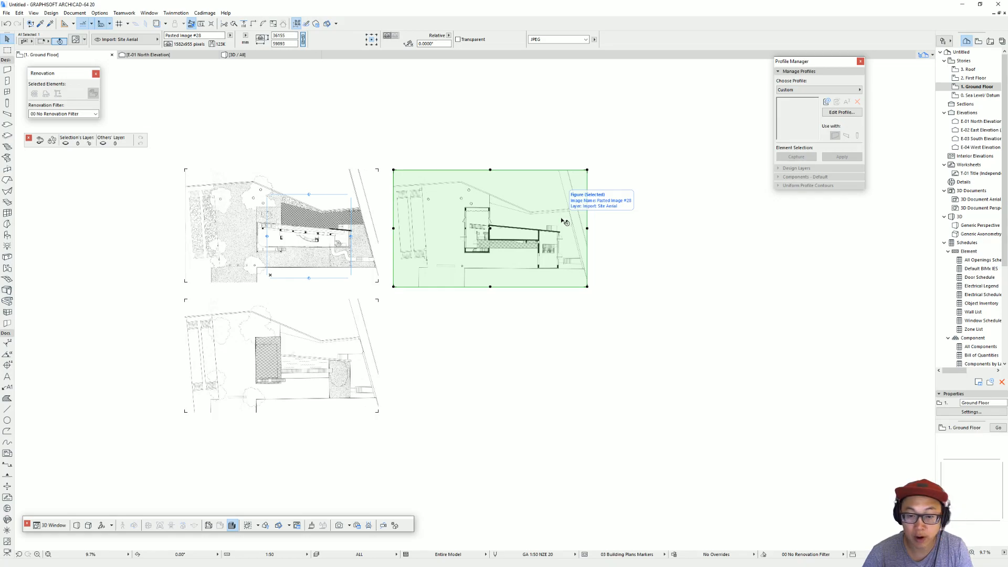
key("ctrl+x")
double_click(989, 79)
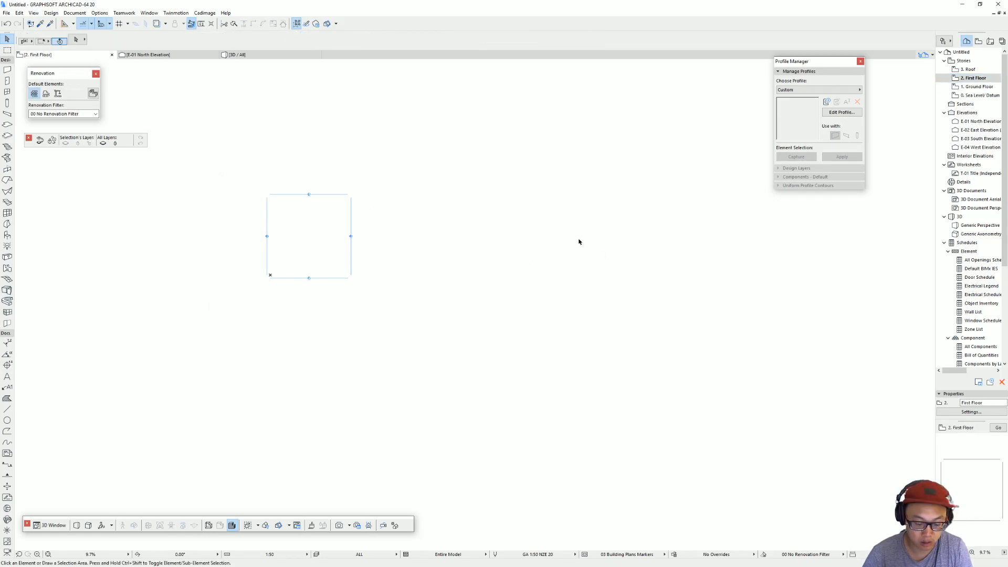
key("ctrl+v")
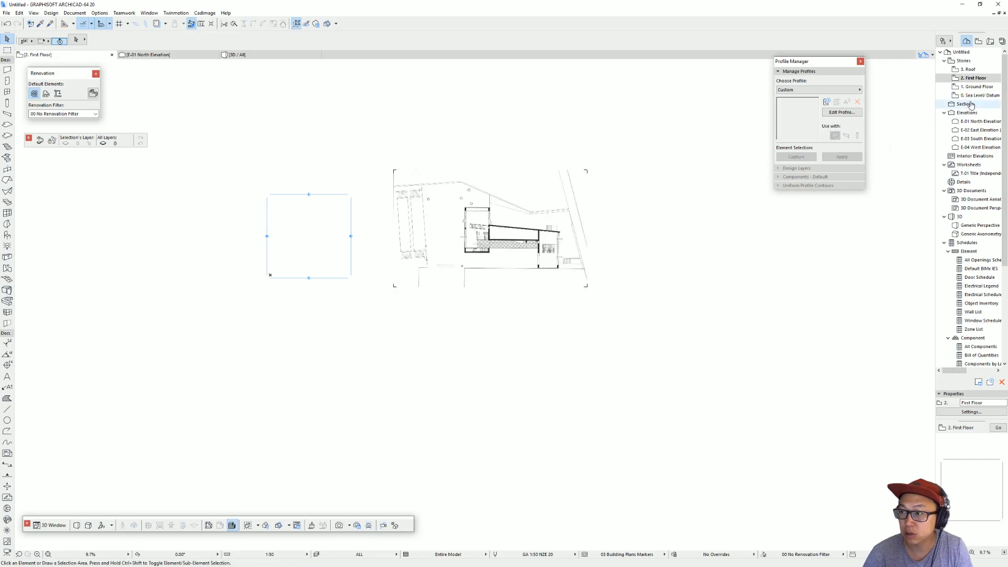
Step: Move the roof plan image from the Ground Floor to the Roof story by cutting and pasting it
double_click(980, 88)
left_click(305, 370)
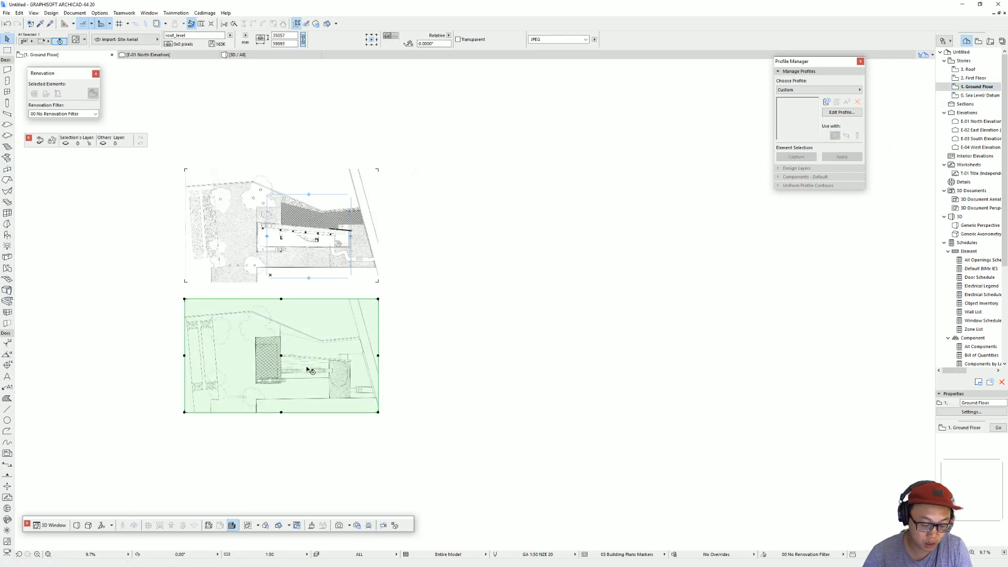
key("Delete")
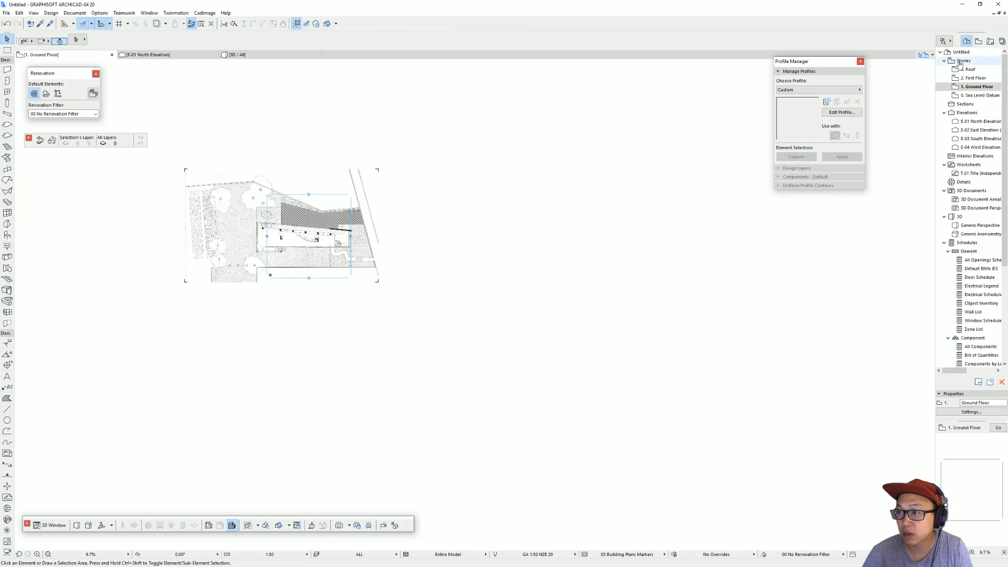
left_click(970, 70)
double_click(971, 72)
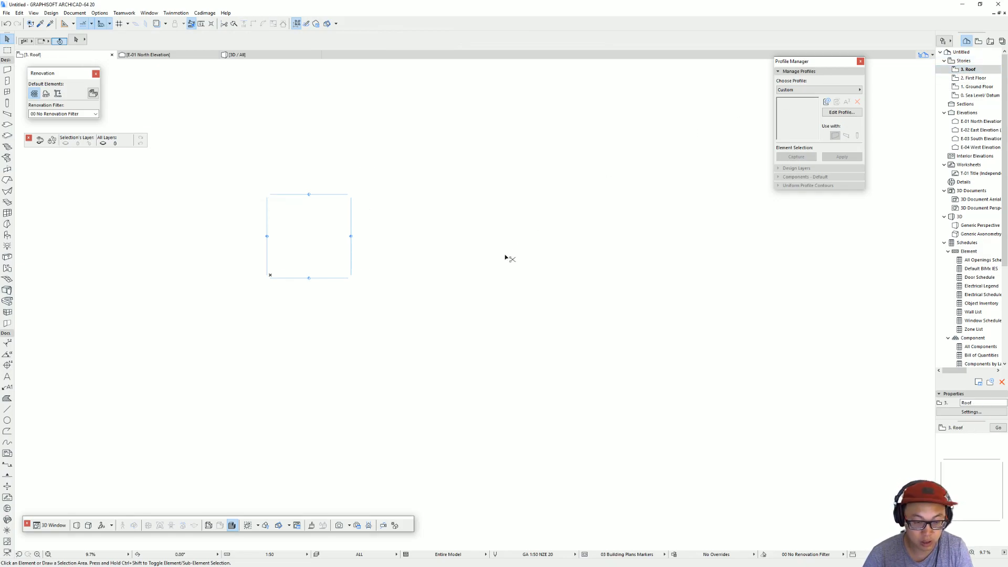
key("ctrl+v")
scroll(346, 325, "up", 2)
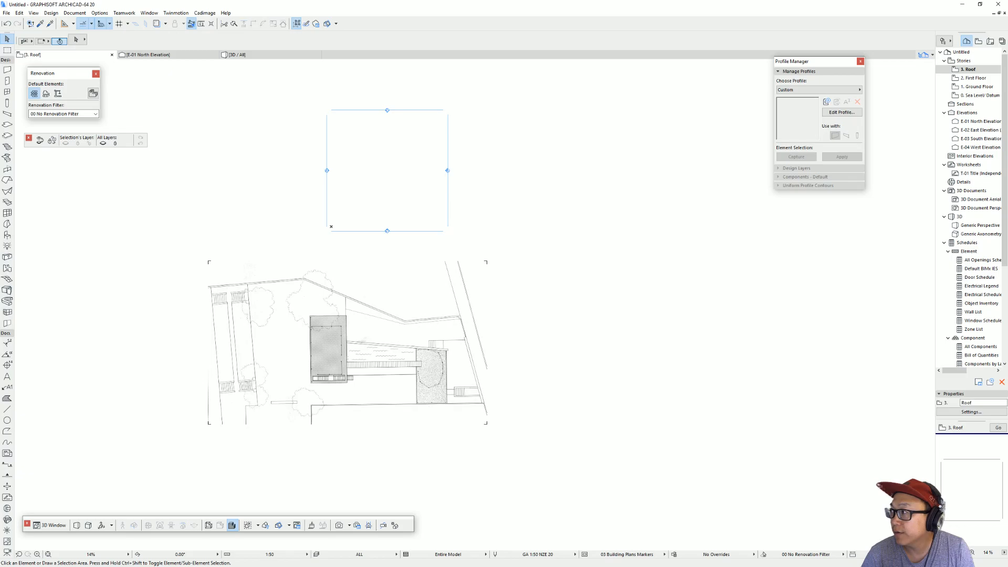
scroll(450, 221, "down", 1)
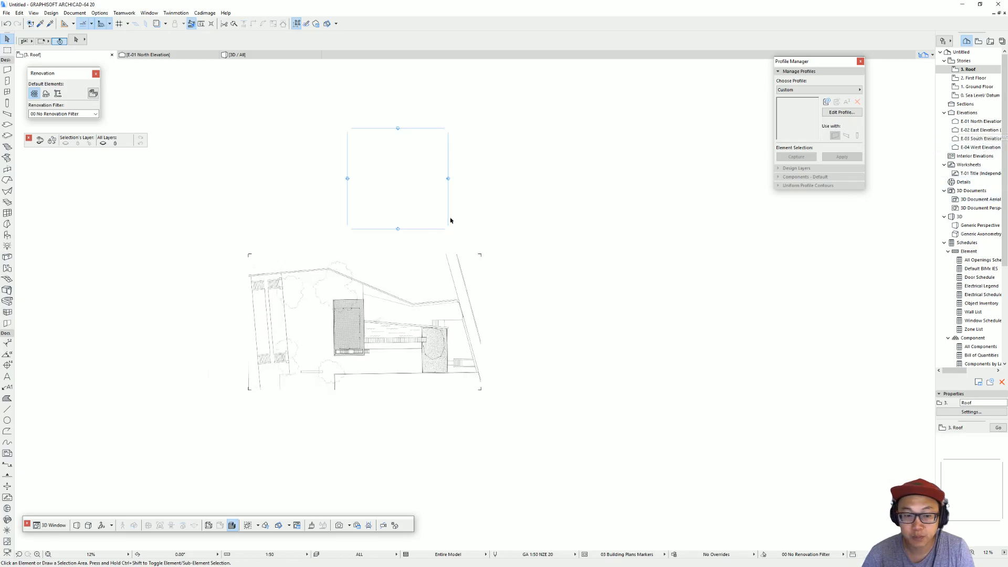
middle_click_drag(451, 221, 439, 255)
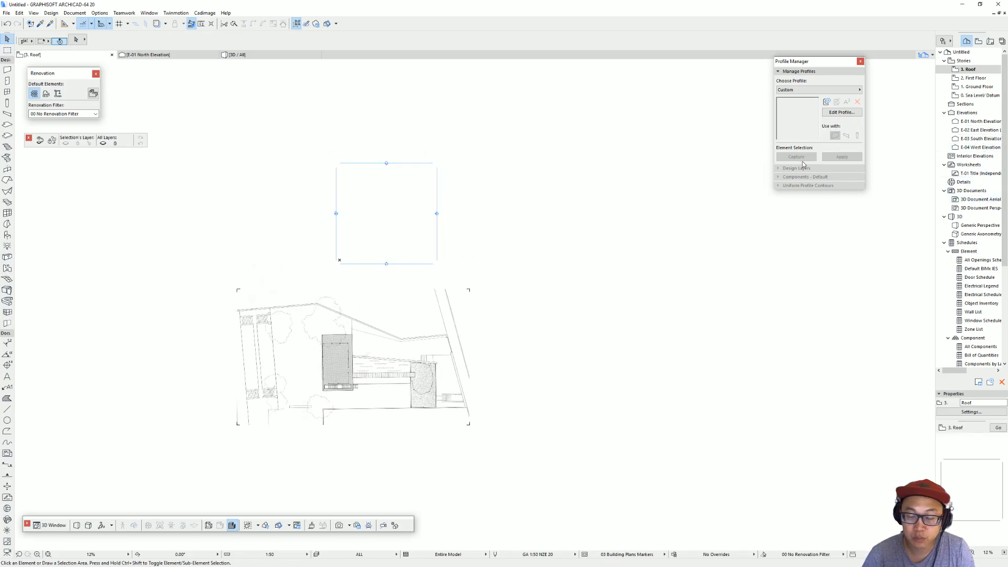
Step: Open the E-01 North Elevation and move its existing elevation image up clear of the story level lines
left_click(988, 130)
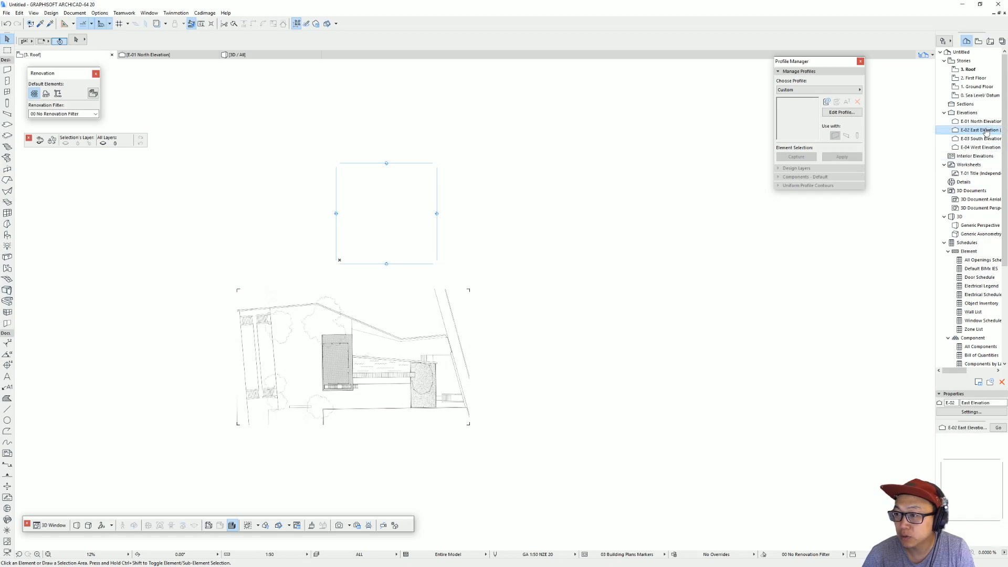
double_click(980, 122)
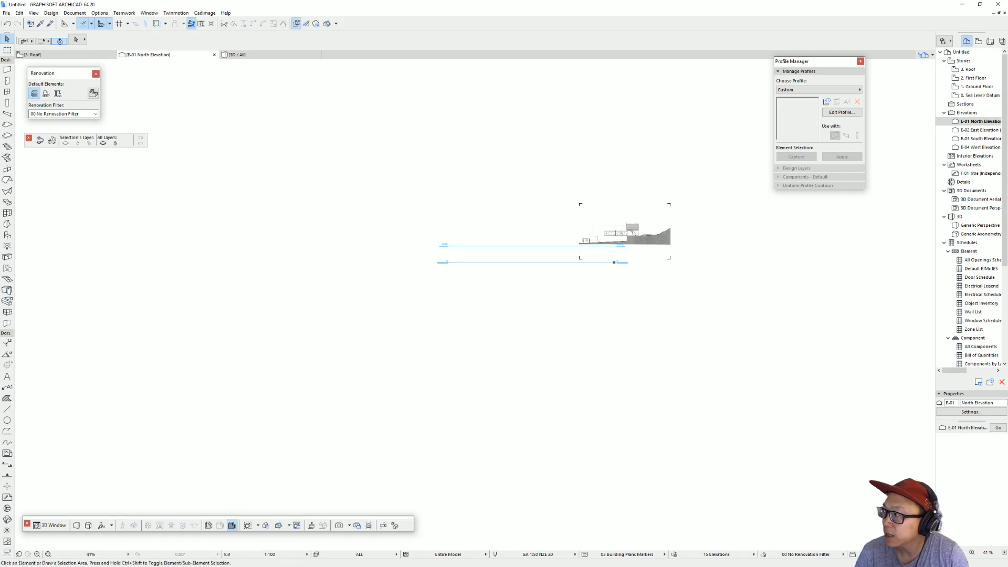
left_click_drag(808, 320, 500, 325)
mouse_move(695, 241)
middle_mouse_down()
mouse_move(499, 289)
mouse_move(394, 286)
middle_mouse_up()
scroll(393, 286, "up", 3)
left_click_drag(377, 254, 408, 161)
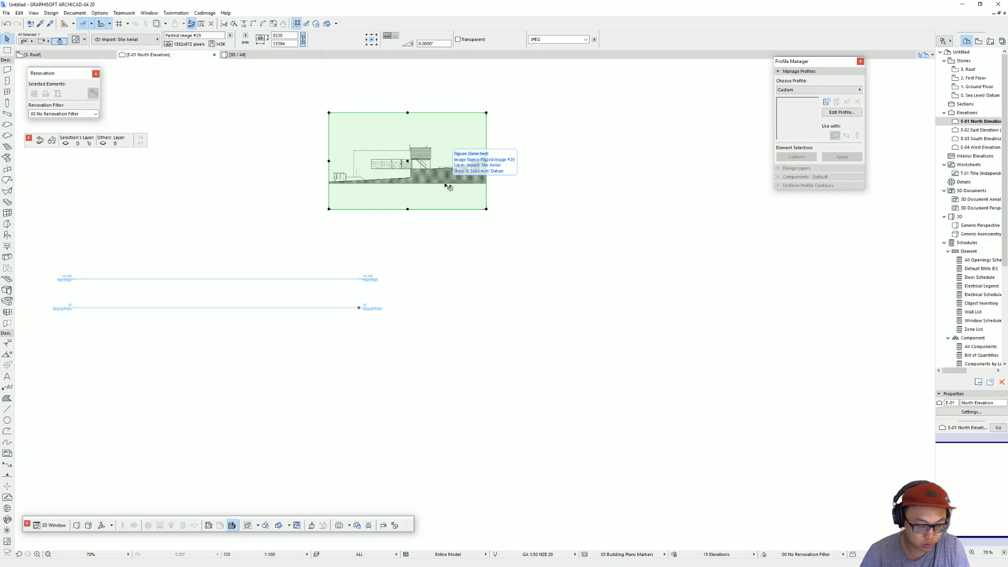
key("Escape")
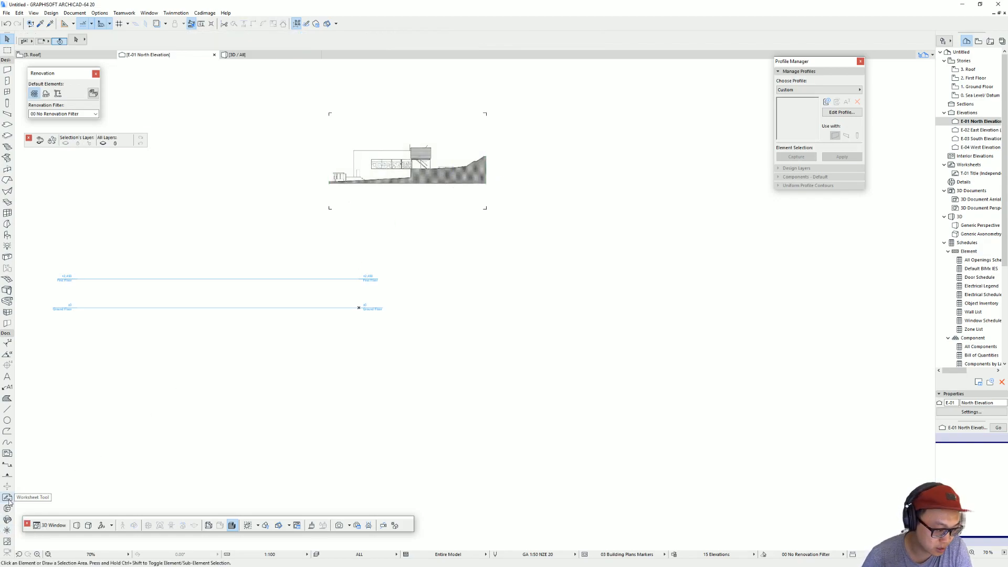
Step: Place a new figure below the existing elevation image and replace its content with the Section_2 image from the Drawings folder
left_click(7, 542)
left_click(472, 348)
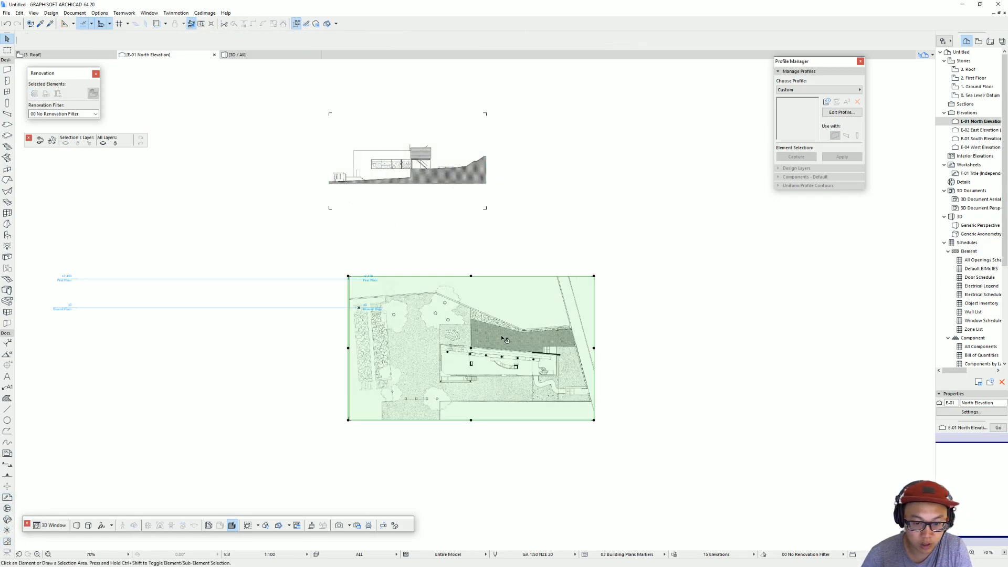
key("ctrl")
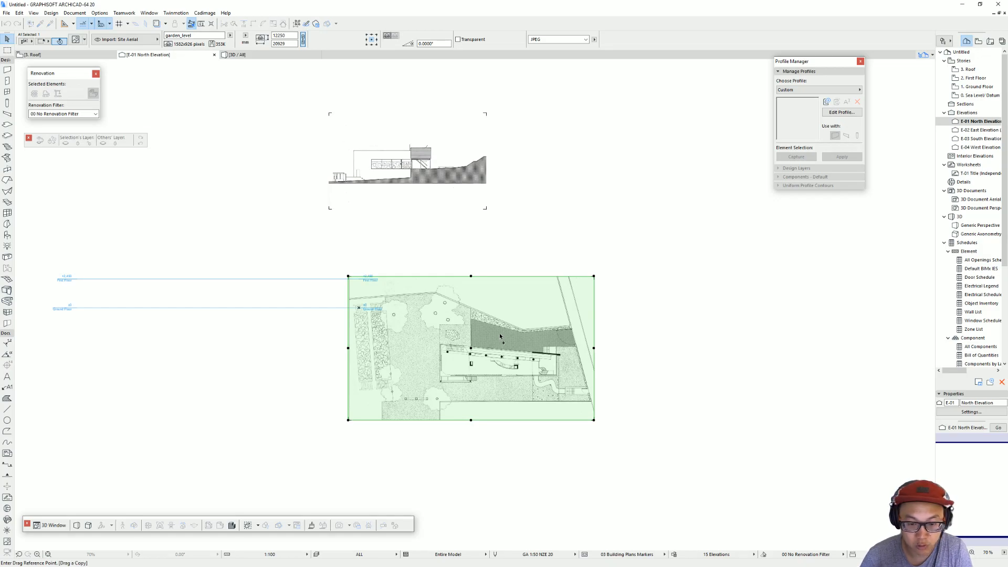
key("ctrl+t")
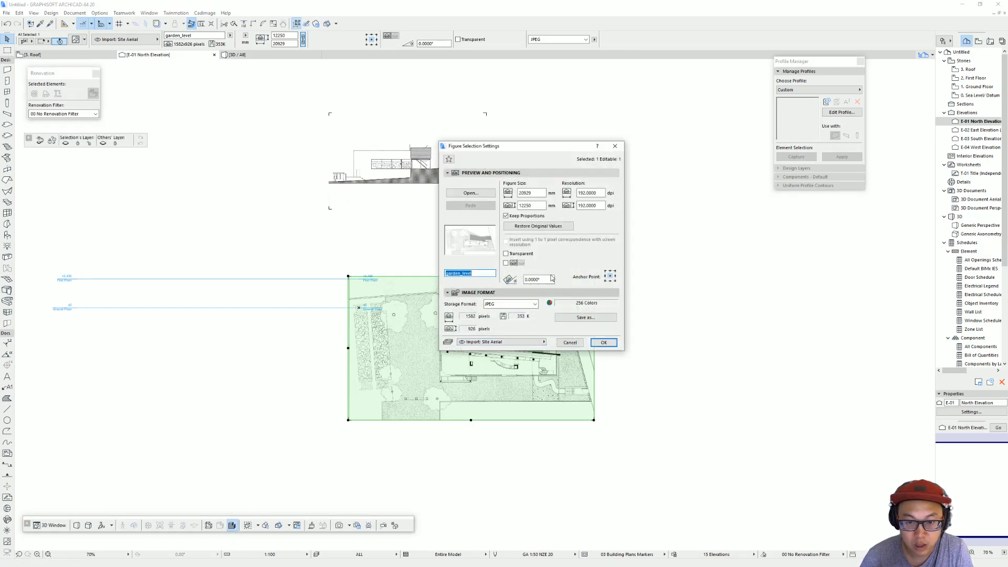
left_click(471, 193)
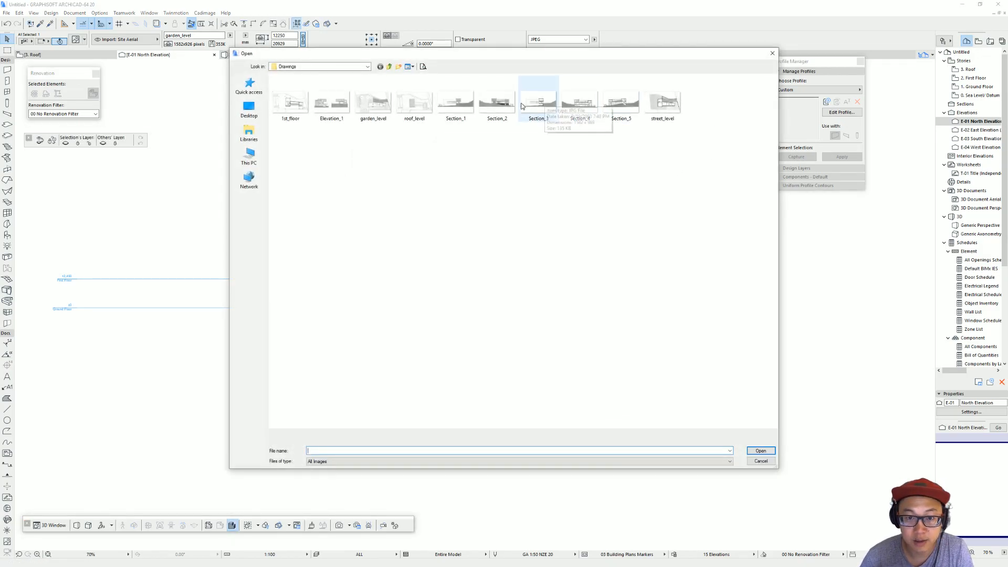
double_click(514, 111)
left_click(604, 343)
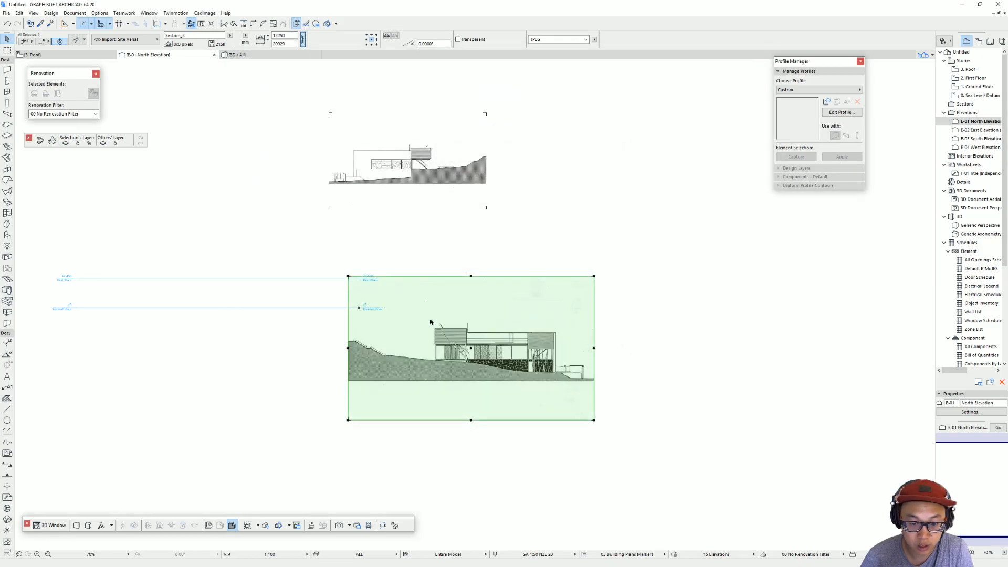
left_click(610, 305)
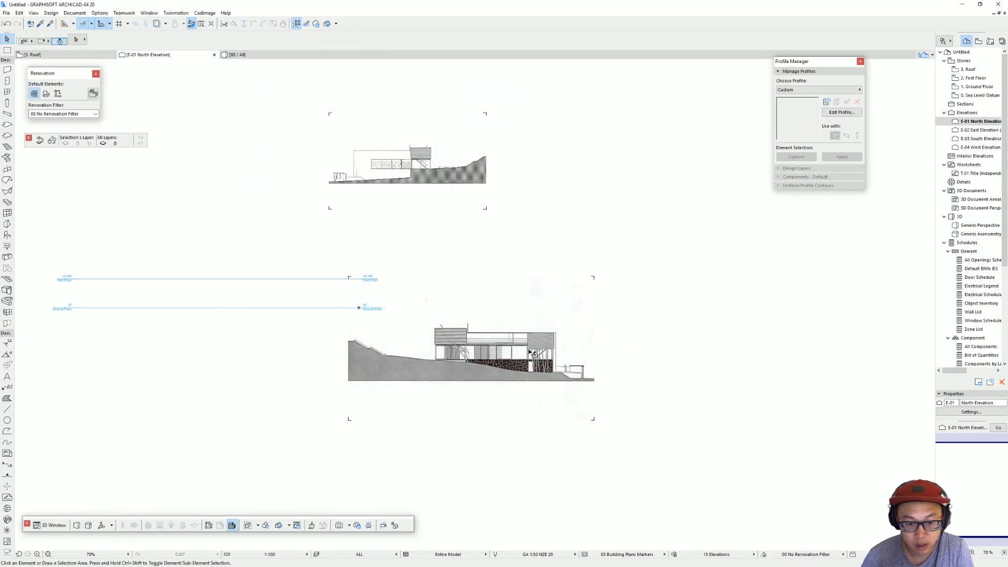
Step: Copy the upper elevation image to its right and replace the copy's content with the Elevation_1 image
left_click(407, 161)
left_click_drag(408, 161, 599, 174)
left_click(602, 167)
key("ctrl+t")
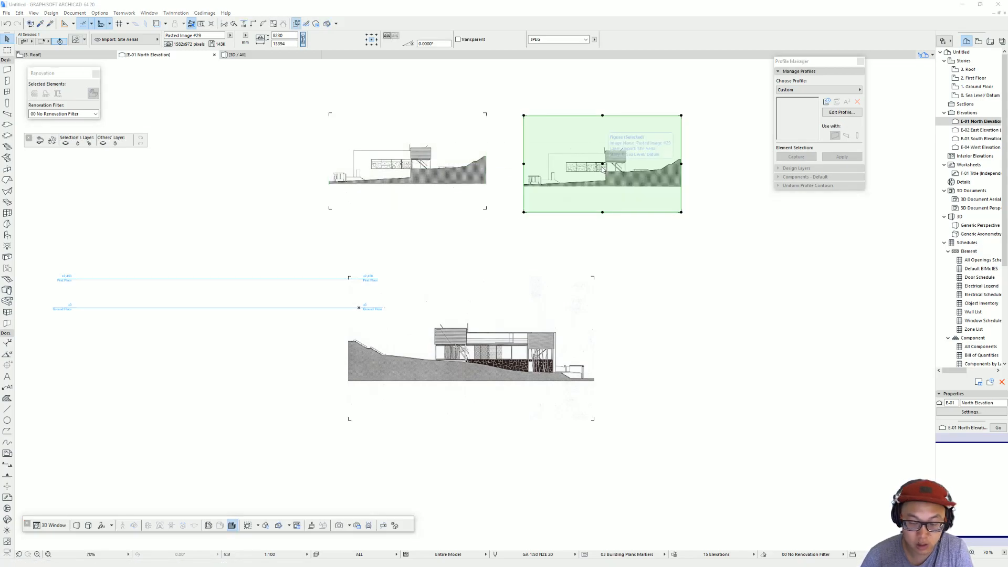
left_click(472, 195)
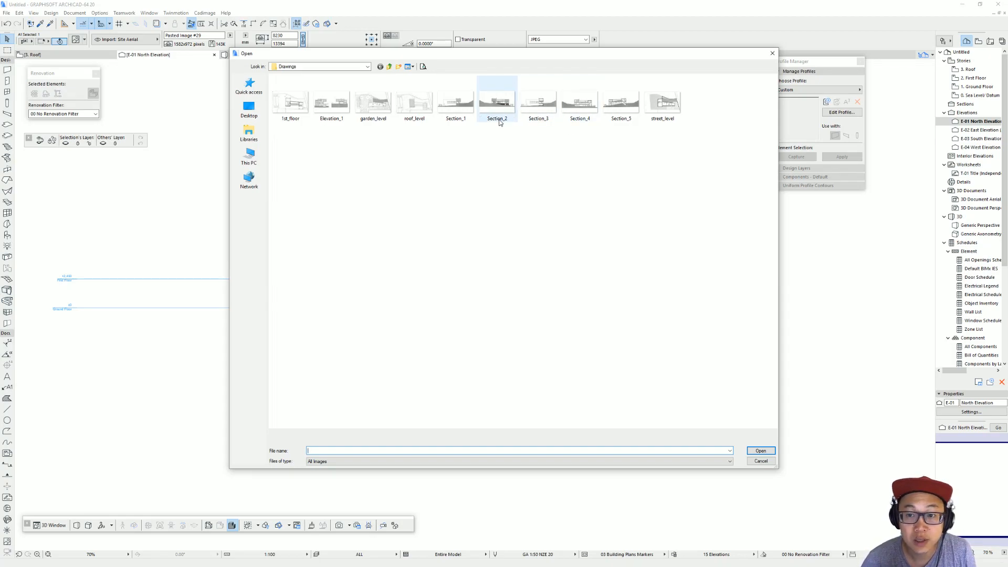
left_click(332, 102)
left_click(761, 451)
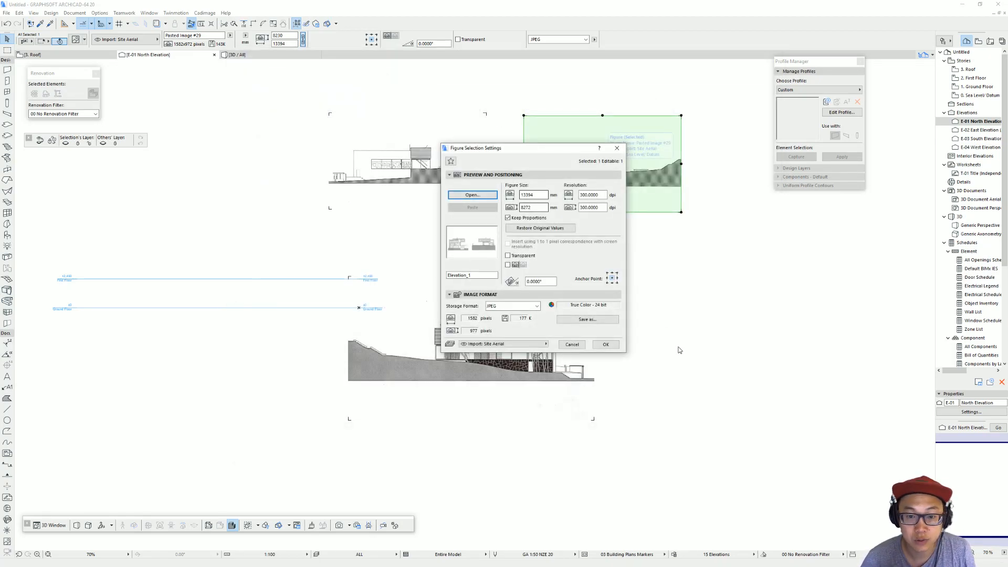
left_click(606, 344)
left_click(640, 235)
Step: Look over the placed elevation images, and examine the villa's orientation to the street in Google Maps' map and satellite views
scroll(607, 178, "up", 4)
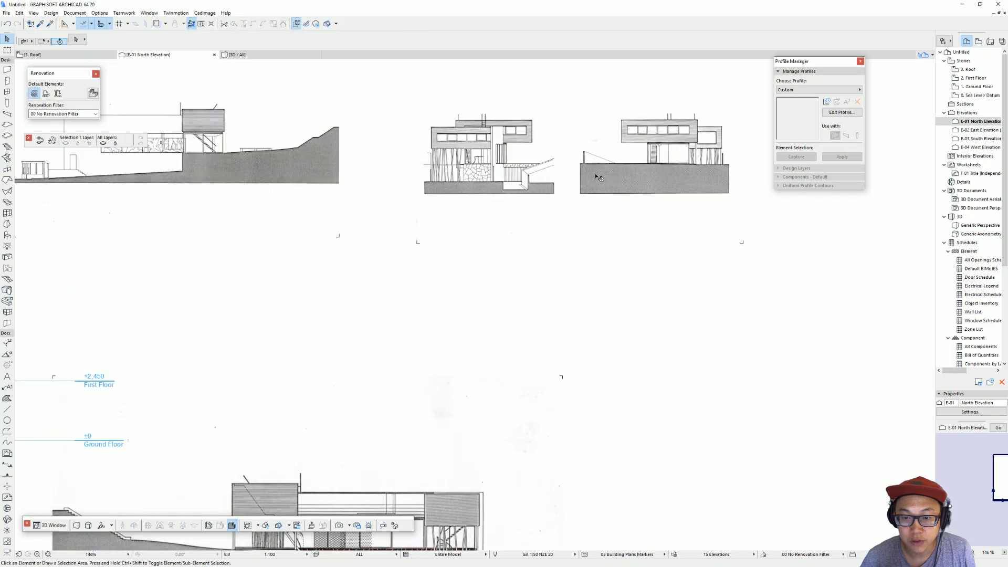
scroll(454, 235, "down", 3)
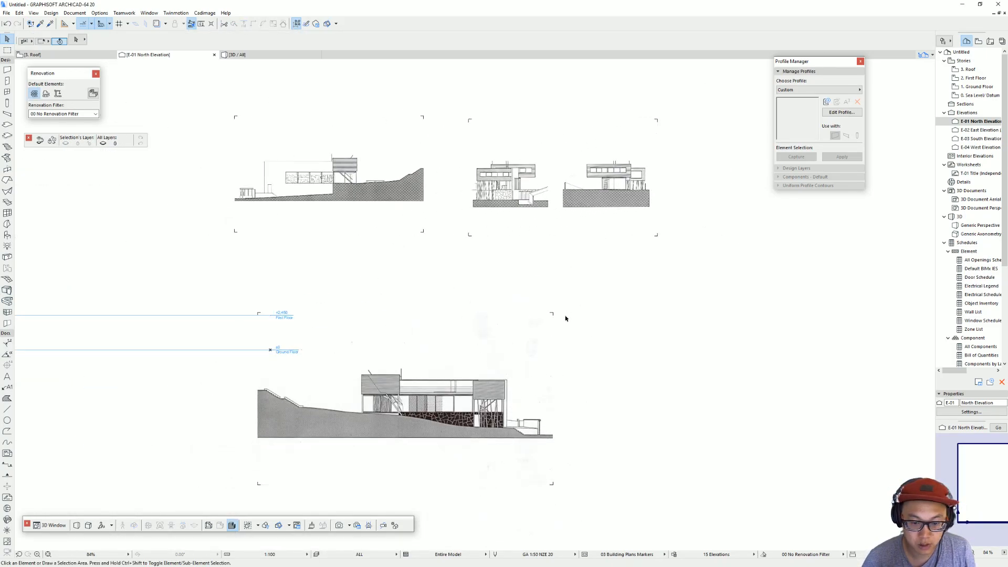
scroll(552, 422, "up", 3)
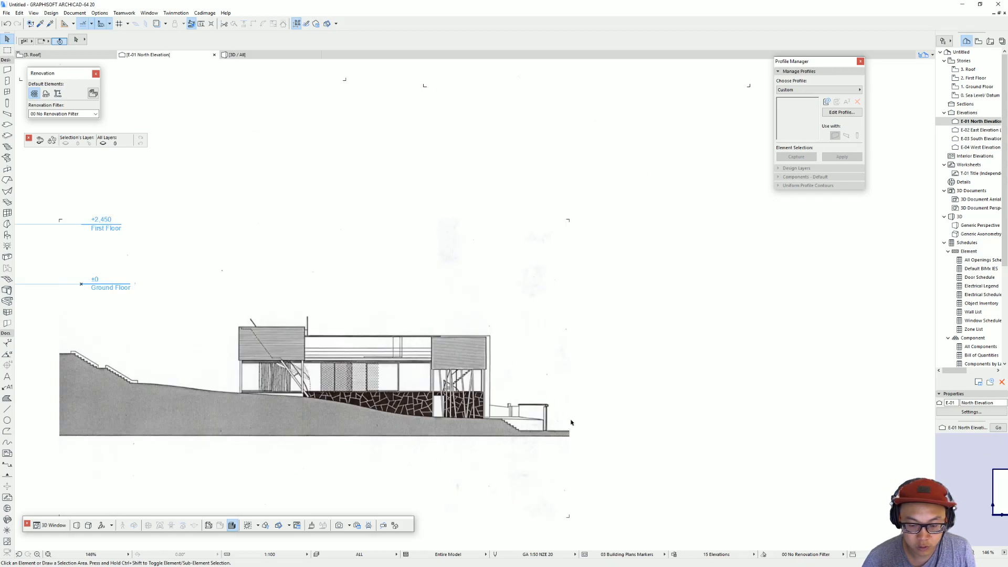
scroll(576, 423, "down", 3)
middle_click_drag(583, 420, 537, 420)
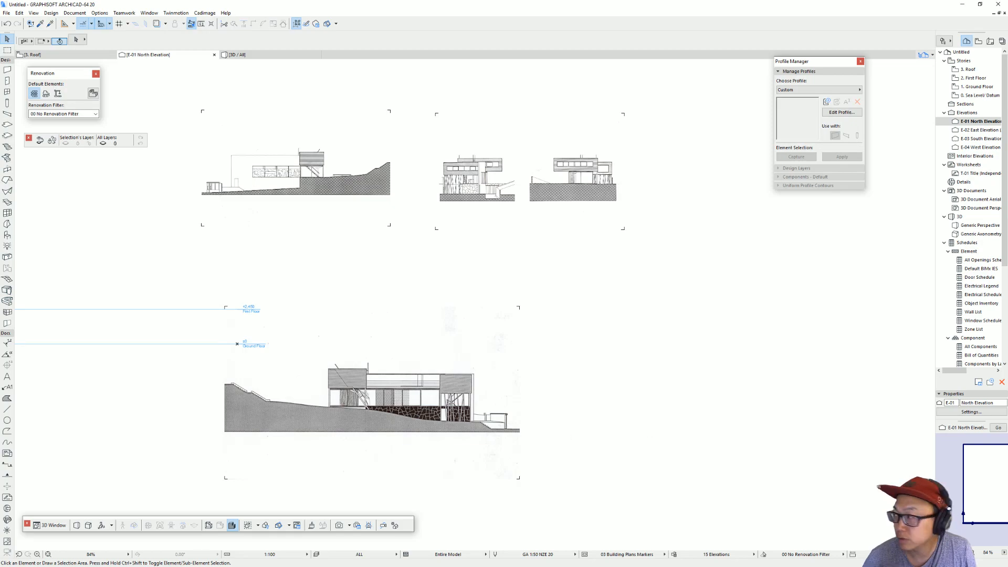
key("alt+Tab")
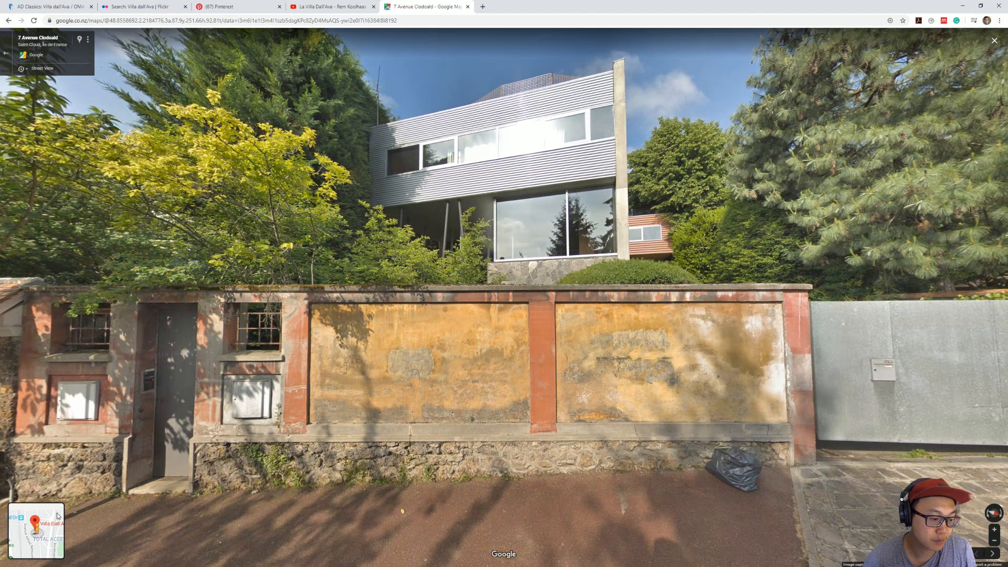
left_click(7, 54)
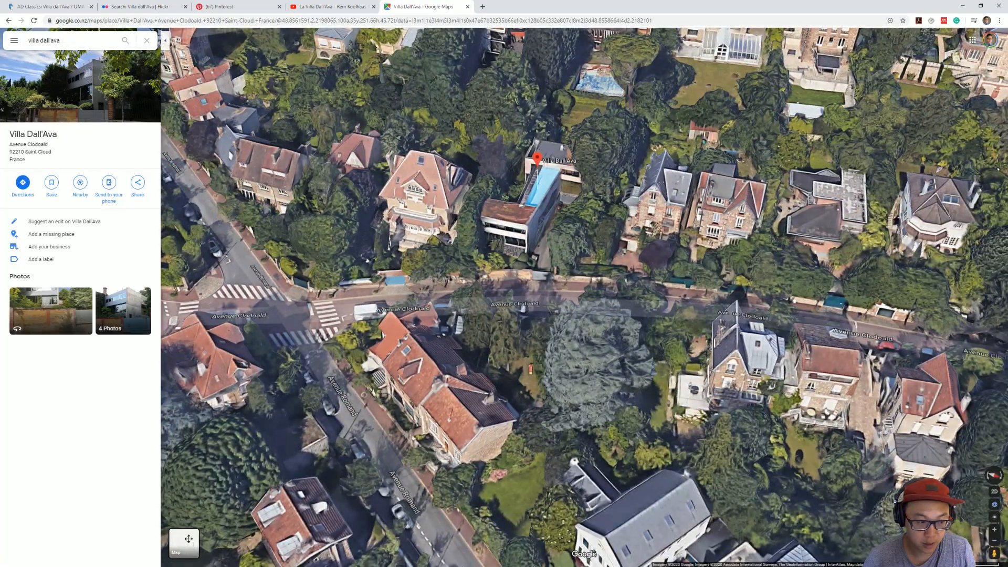
left_click(187, 541)
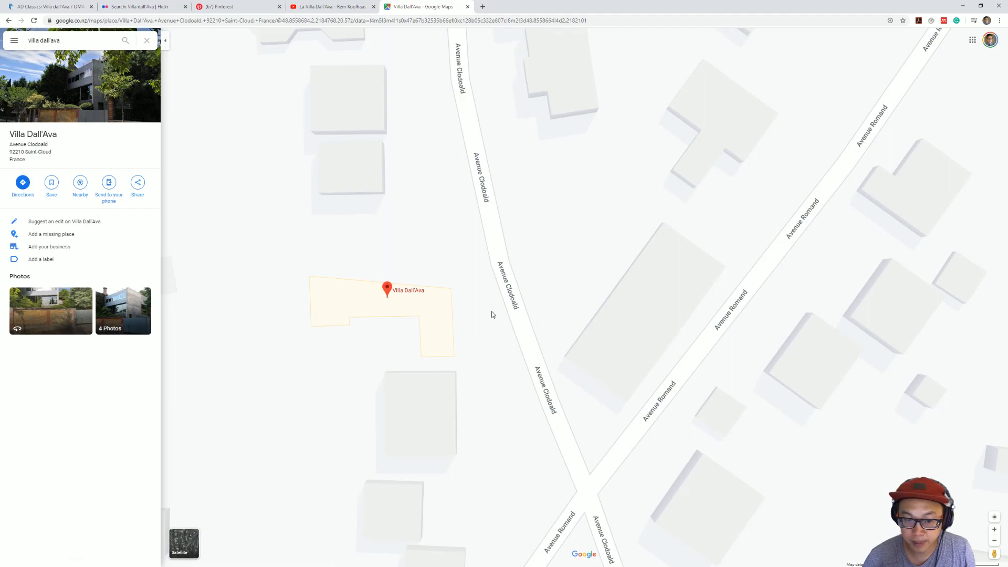
left_click_drag(493, 313, 574, 314)
left_click(187, 547)
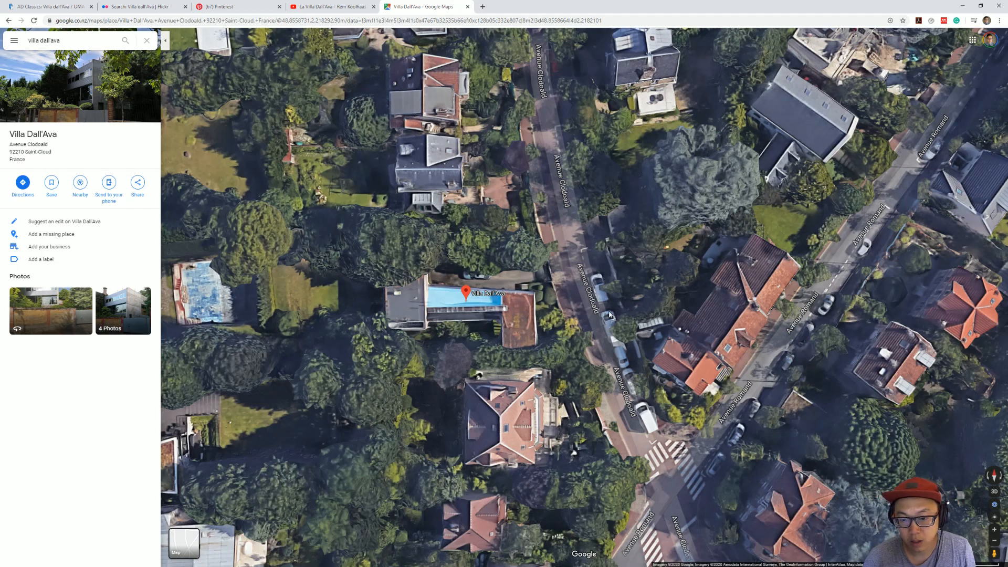
mouse_move(451, 352)
left_mouse_down("ctrl")
mouse_move(474, 196)
mouse_move(556, 288)
left_mouse_up("ctrl")
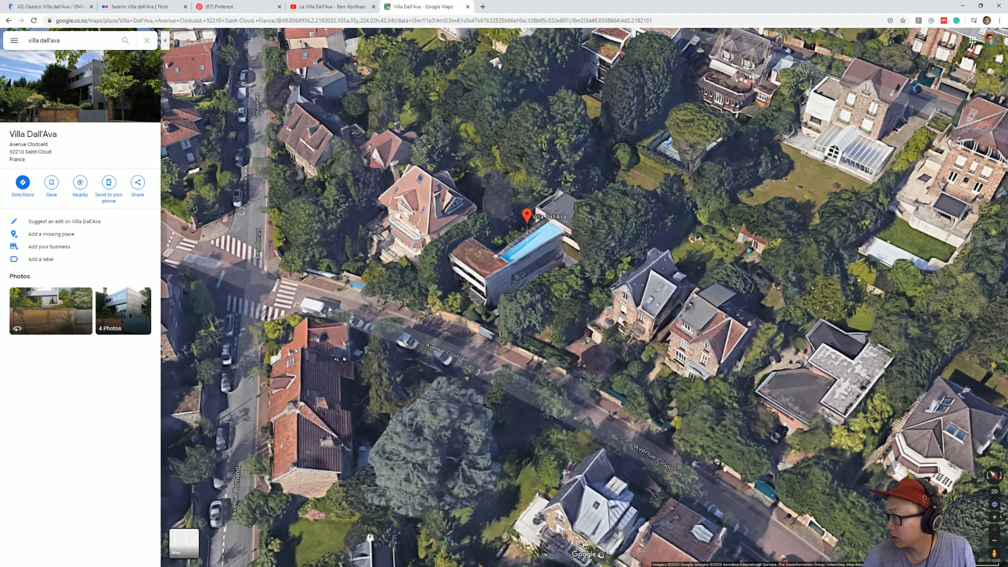
Step: Switch back to the ArchiCAD North Elevation and select all three elevation images together
key("alt+Tab")
middle_click_drag(412, 249, 489, 232)
left_click(419, 153)
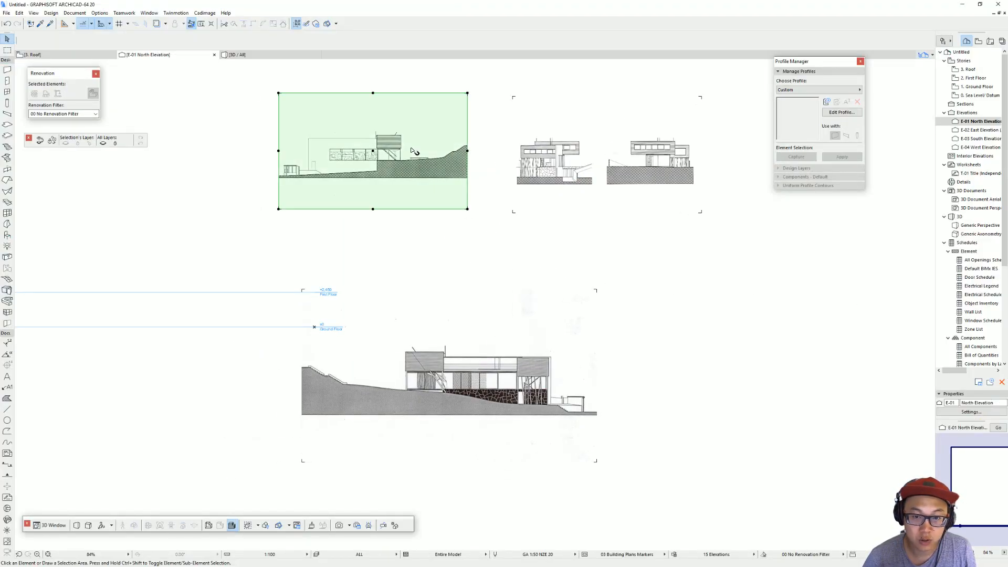
left_click(555, 343)
scroll(567, 182, "up", 4)
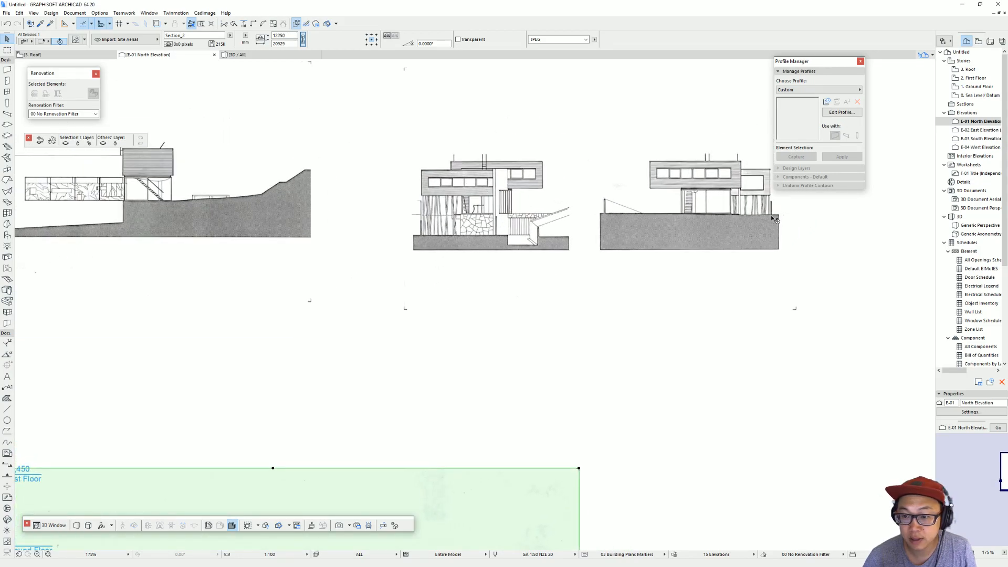
scroll(677, 216, "down", 5)
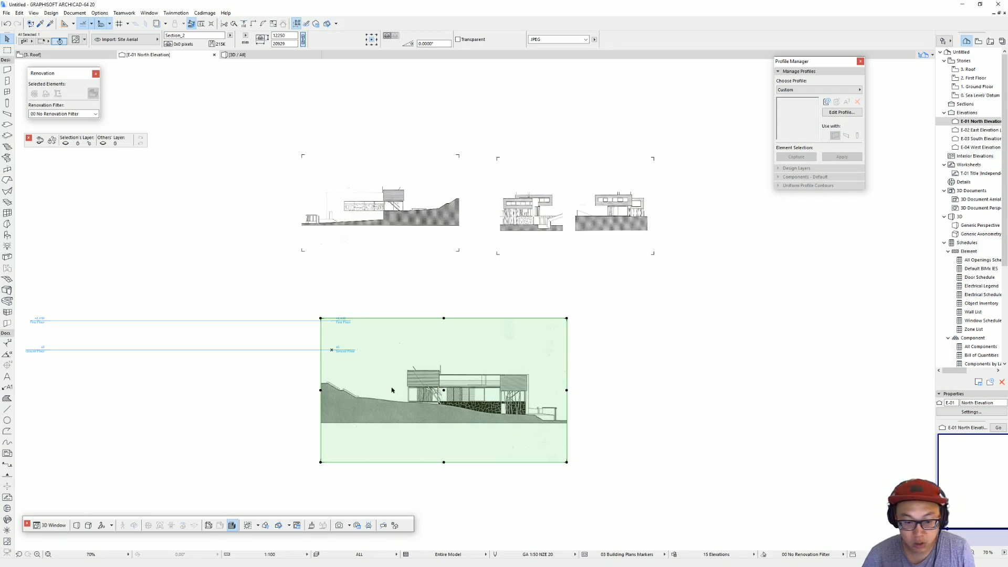
scroll(393, 387, "up", 5)
scroll(494, 406, "down", 3)
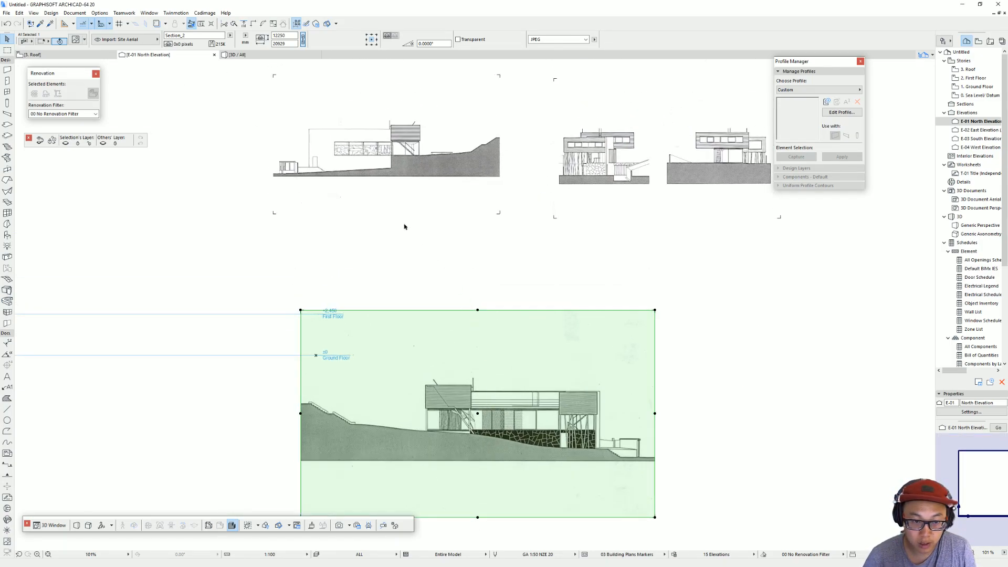
middle_click_drag(701, 240, 596, 234)
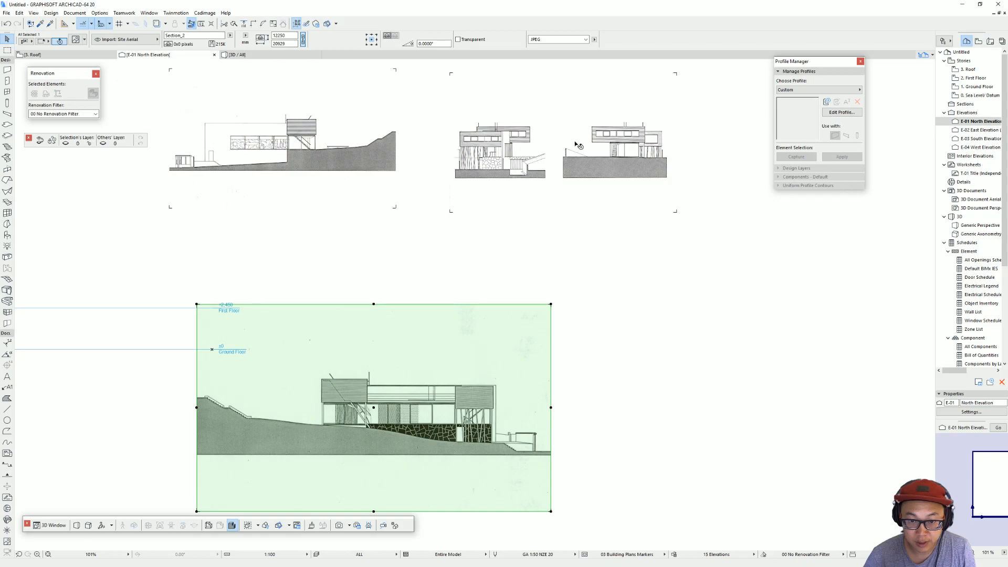
mouse_move(700, 97)
left_mouse_down()
mouse_move(400, 347)
mouse_move(373, 415)
left_mouse_up()
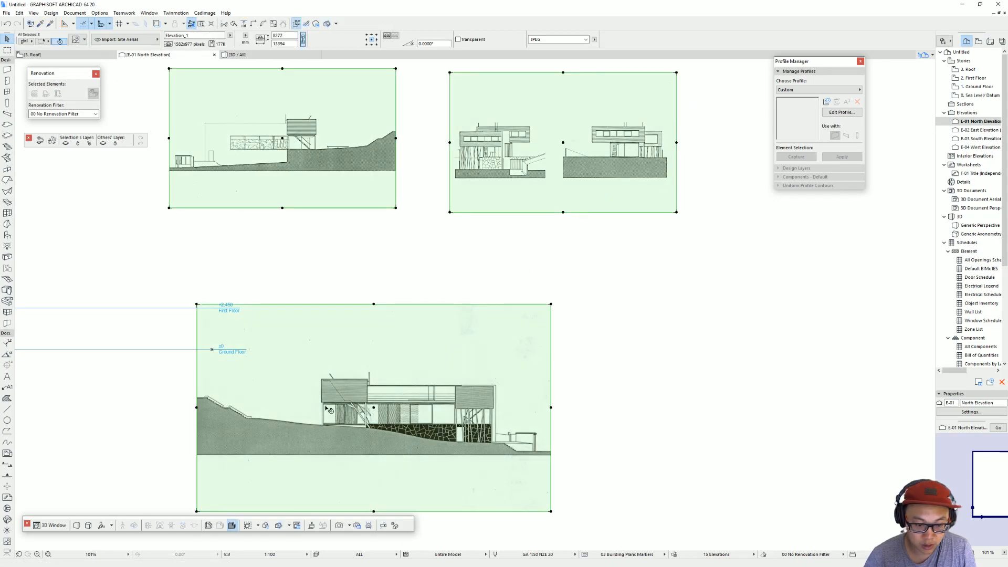
scroll(351, 404, "up", 5)
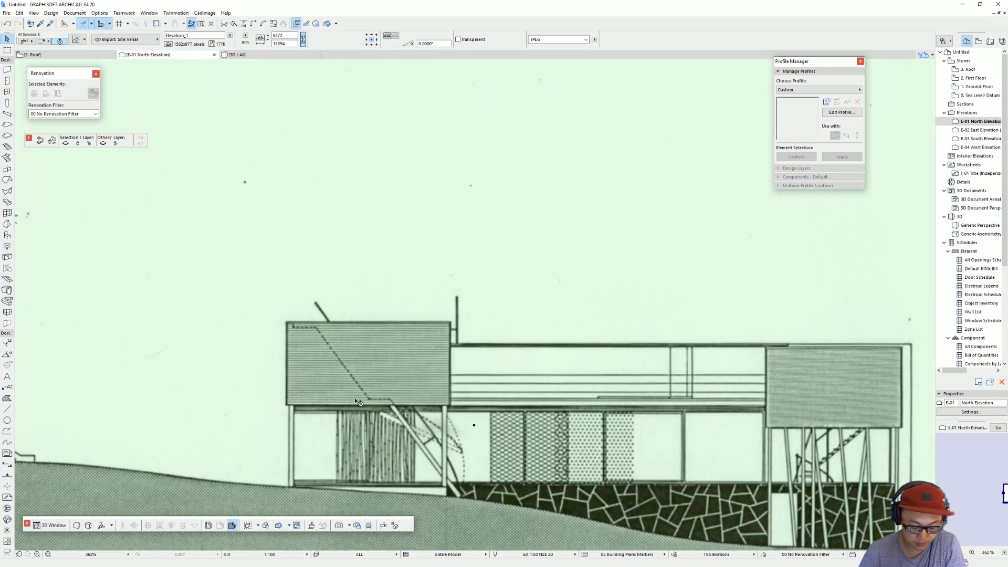
key("ctrl+k")
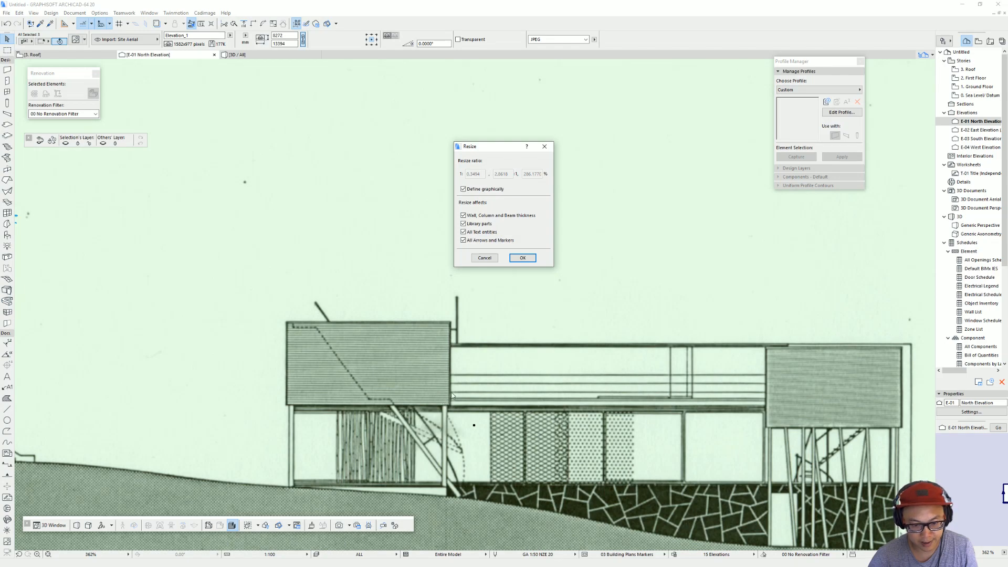
key("Escape")
key("Escape")
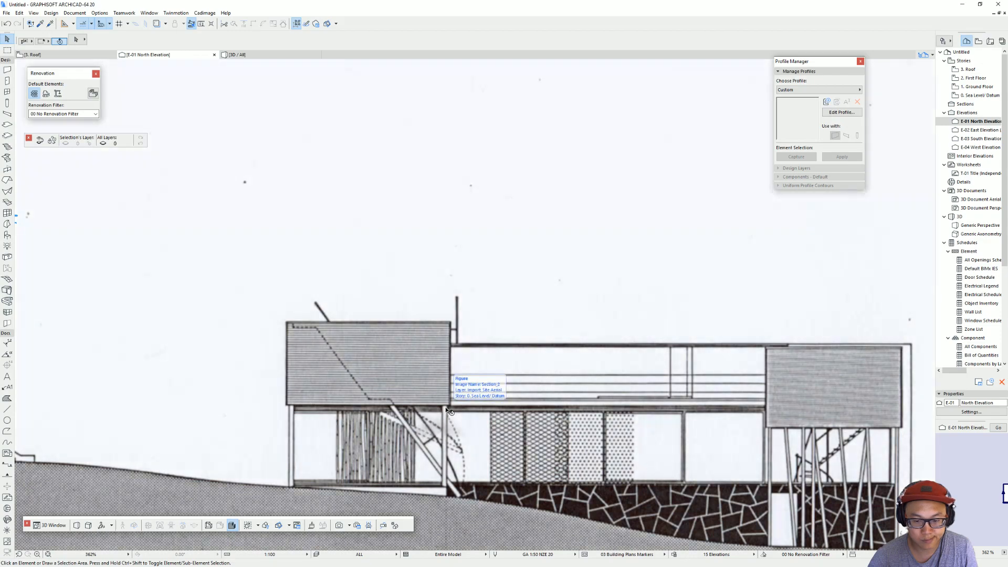
Step: Graphically resize all three elevation images together, using the width of the left raised box in the Section_2 drawing as reference length
scroll(447, 410, "down", 4)
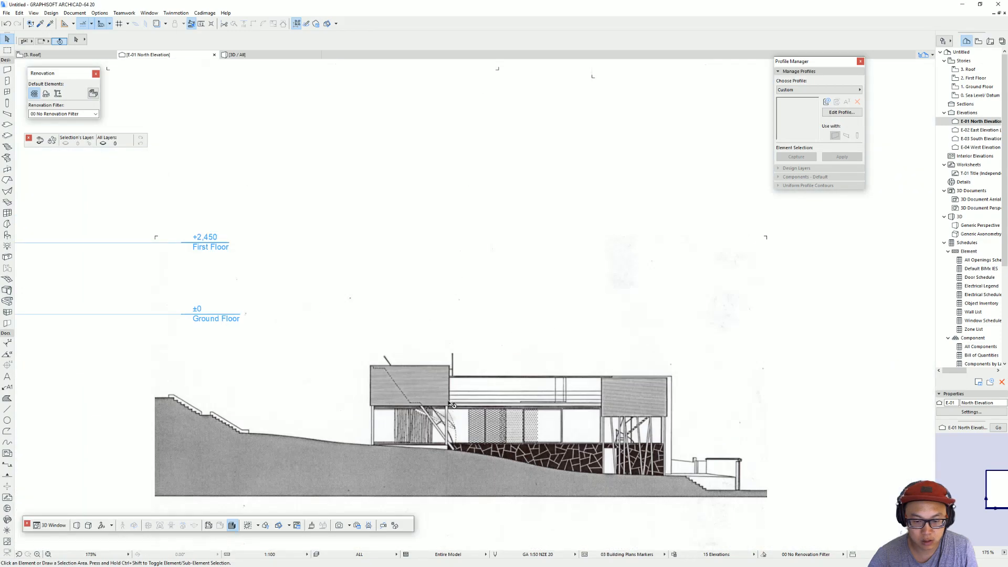
scroll(450, 403, "down", 3)
left_click_drag(780, 468, 415, 122)
key("ctrl+k")
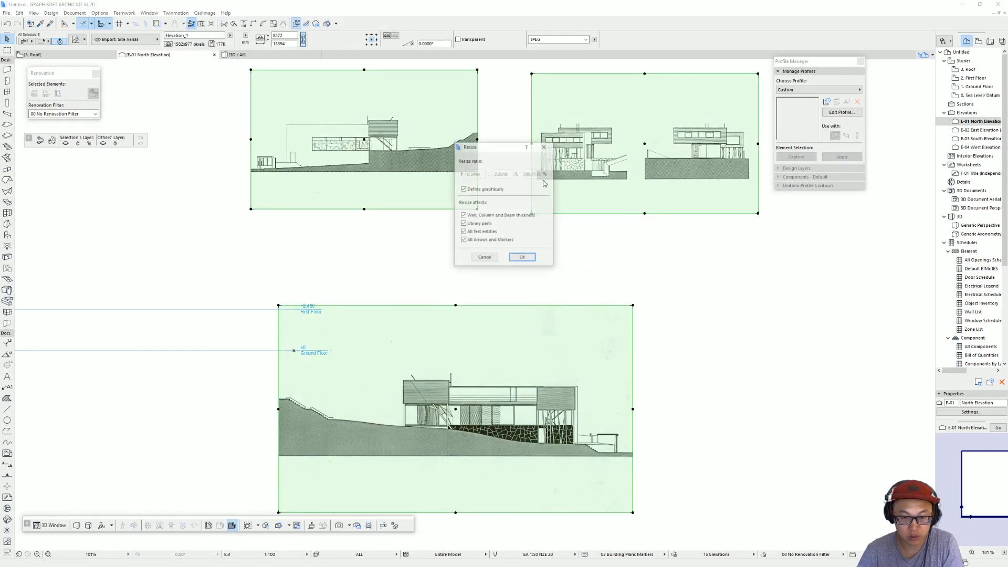
left_click(522, 256)
scroll(420, 401, "up", 7)
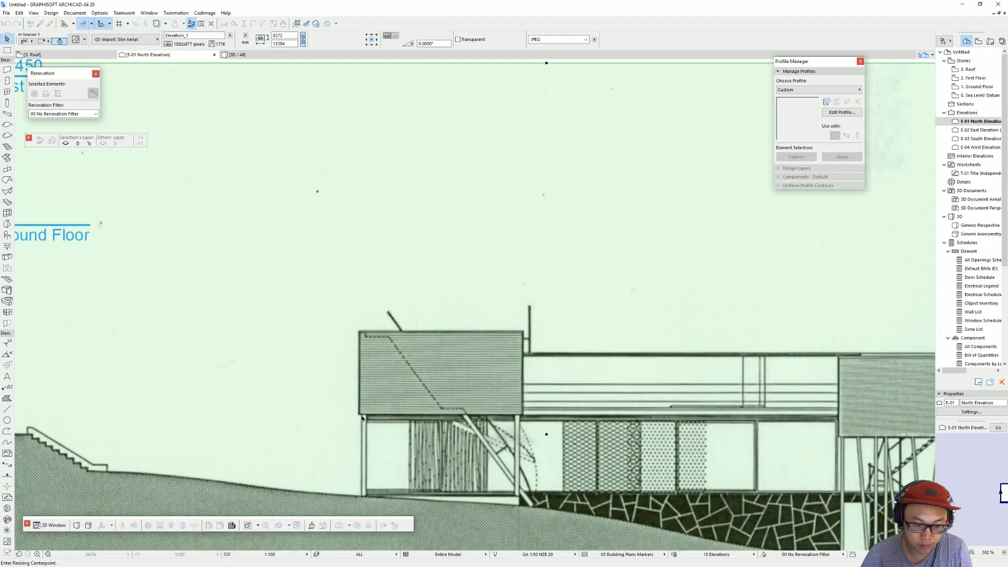
left_click(363, 417)
scroll(522, 416, "up", 7)
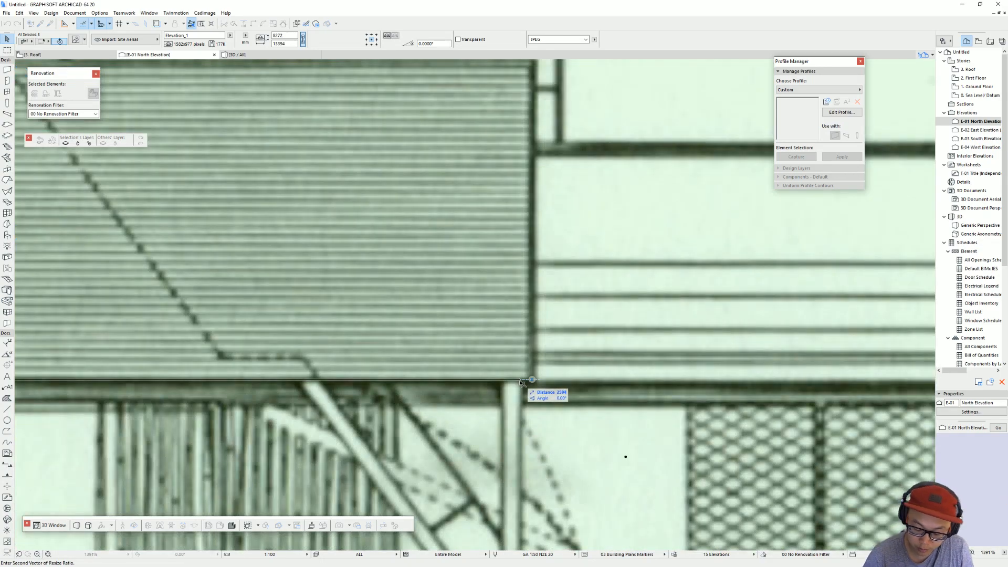
left_click(523, 382)
scroll(584, 293, "down", 8)
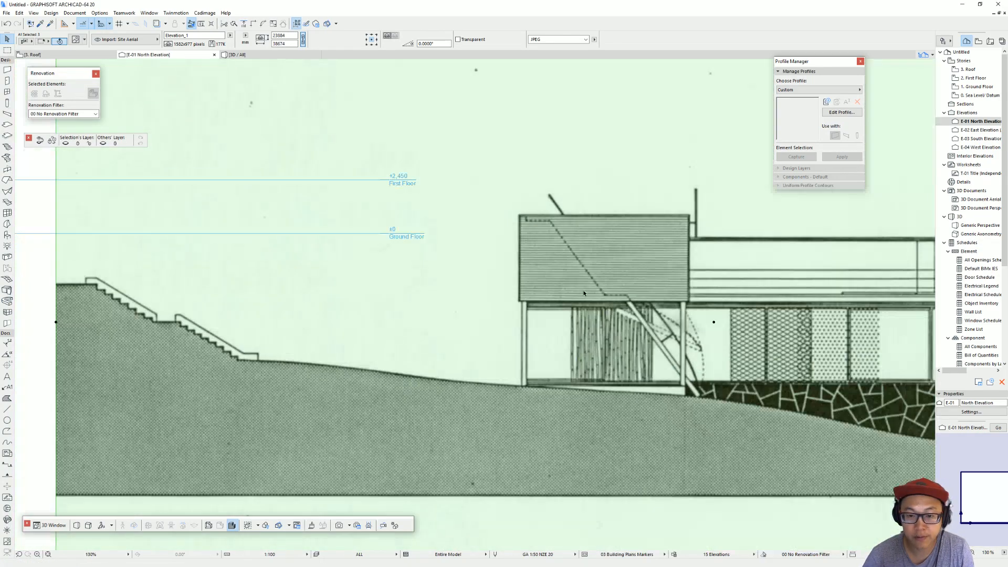
scroll(584, 293, "down", 12)
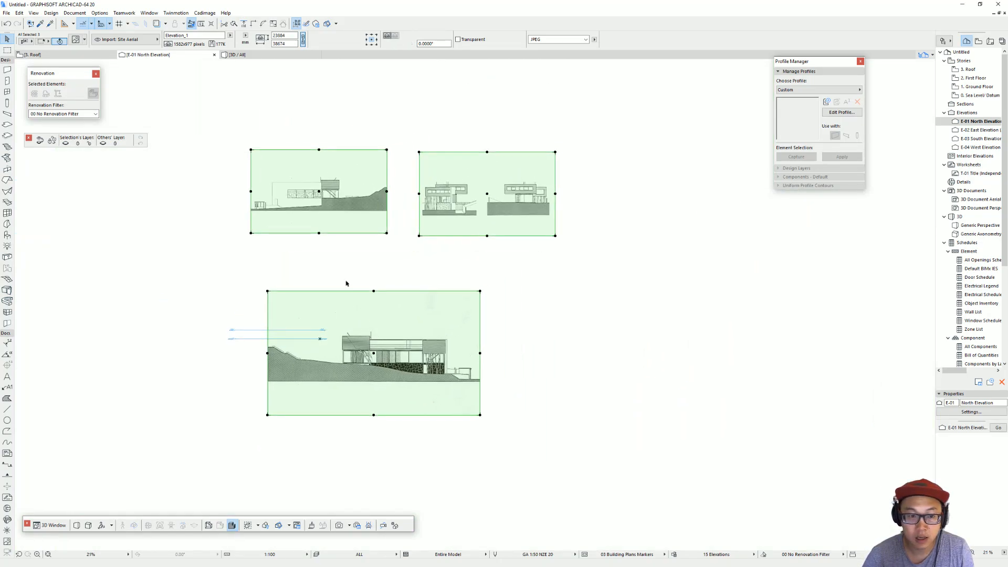
Step: Cut the Section_2 and Elevation_1 images from the North Elevation, leaving the upper-left elevation image in place
left_click(409, 224)
left_click_drag(537, 322, 436, 177)
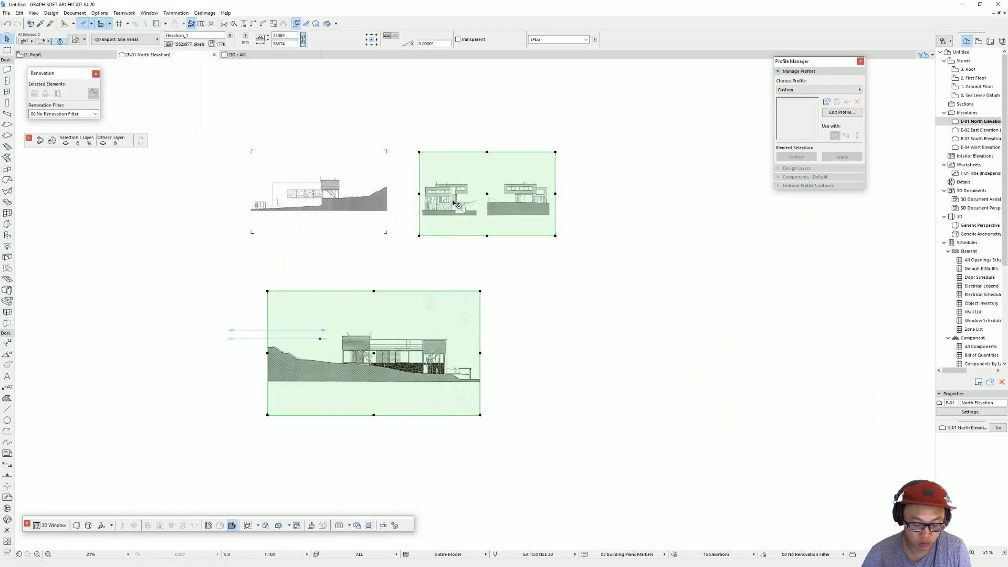
key("Delete")
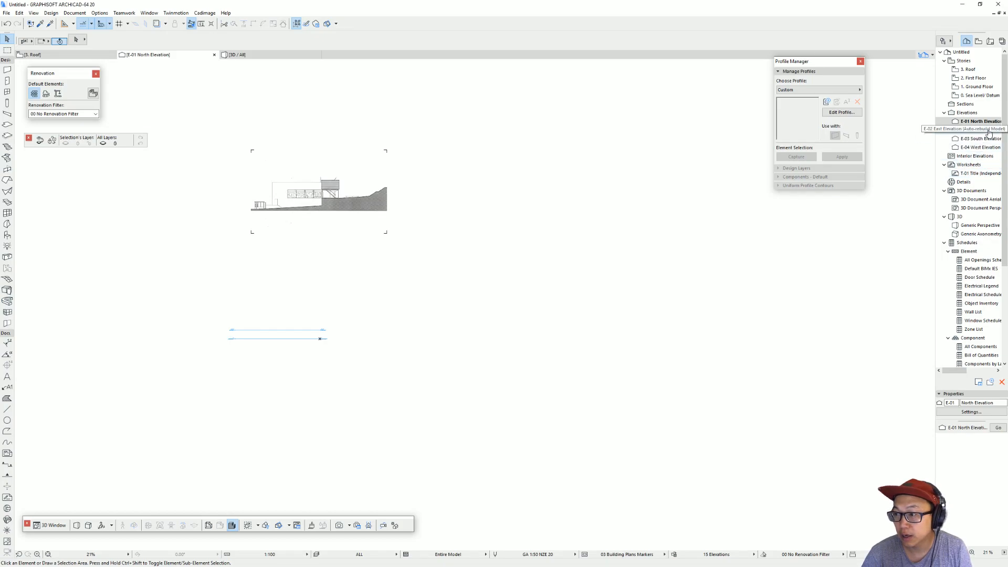
Step: Paste the cut images into the South Elevation view and move the Section_2 image over the story level lines
double_click(980, 138)
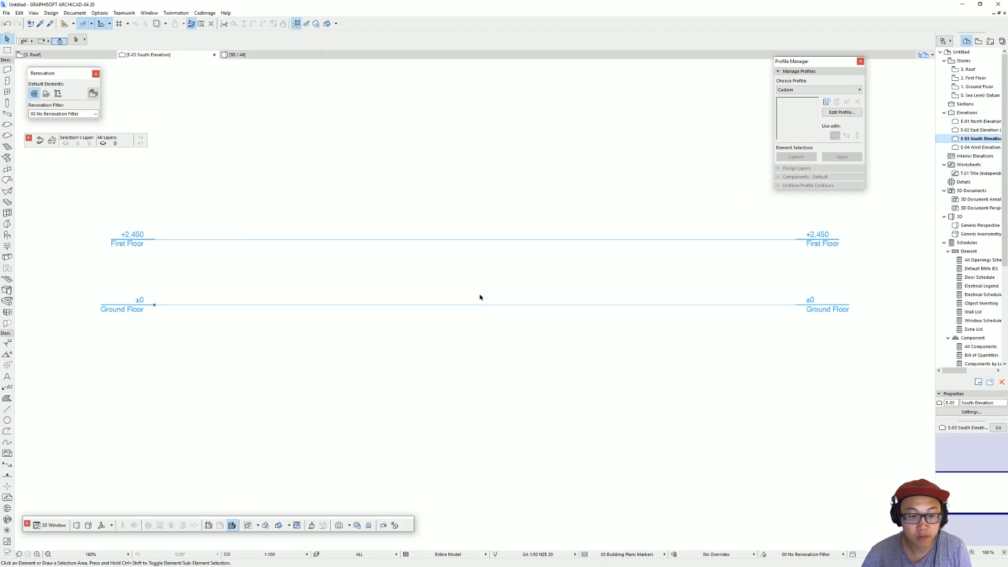
key("ctrl+v")
left_click(551, 235)
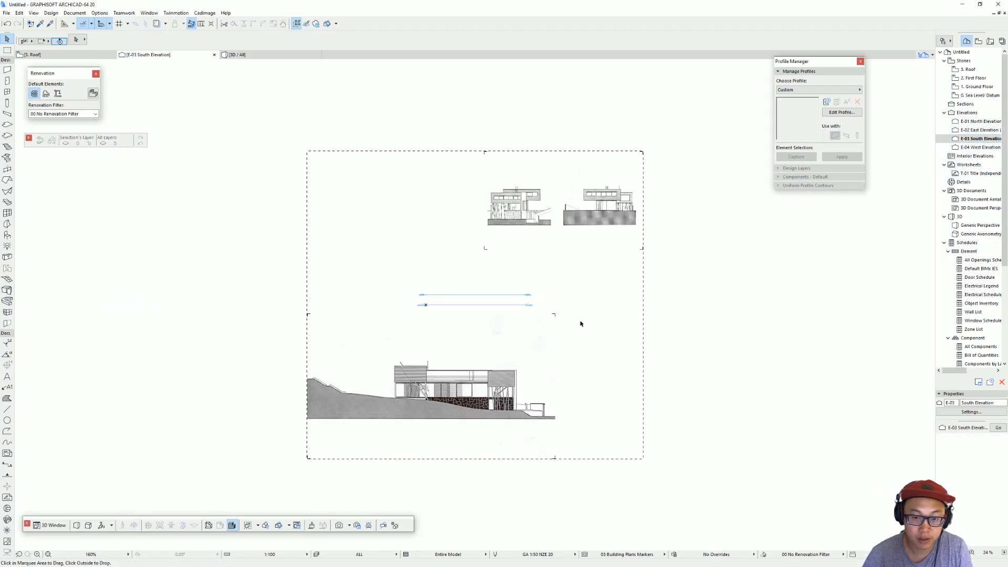
left_click_drag(457, 411, 471, 341)
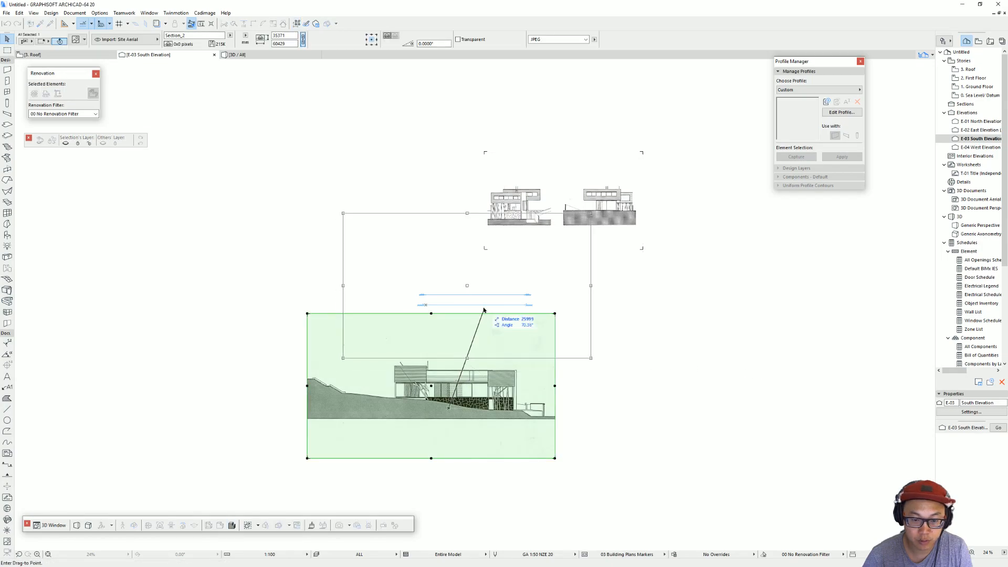
left_click(471, 342)
Step: Cut the Elevation_1 image from the South Elevation and paste it into the East Elevation at the center of the current view
left_click(614, 194)
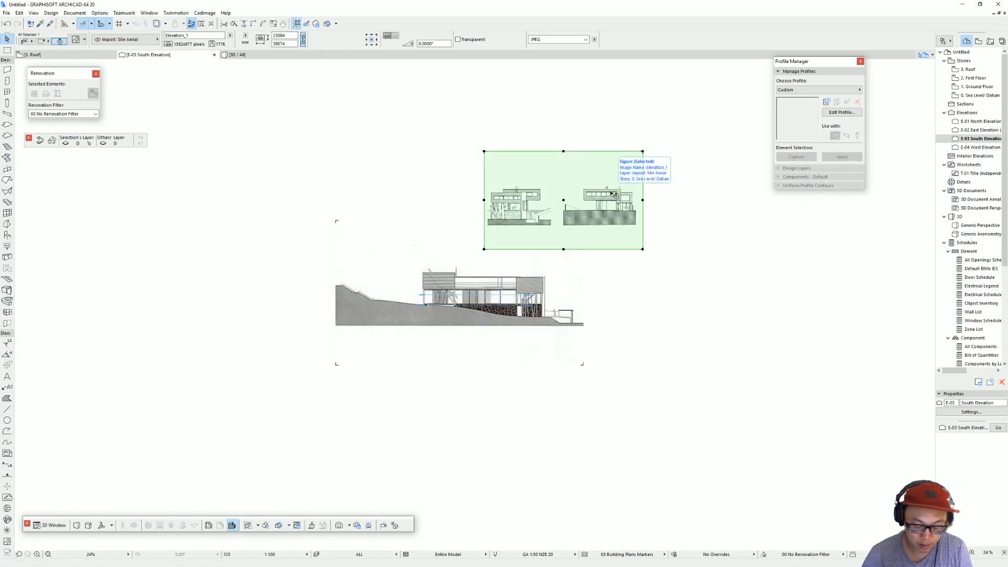
key("Delete")
double_click(986, 130)
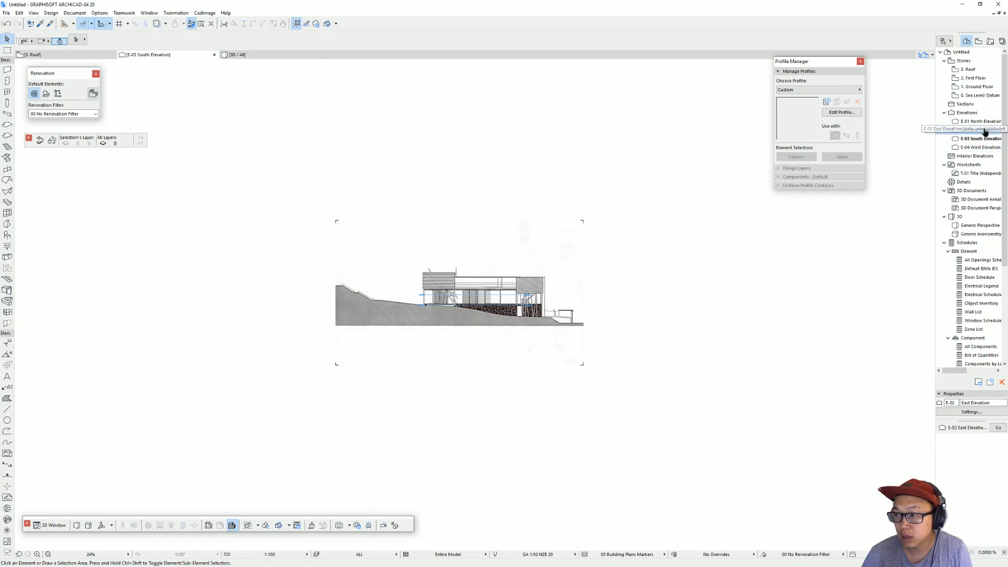
key("ctrl+v")
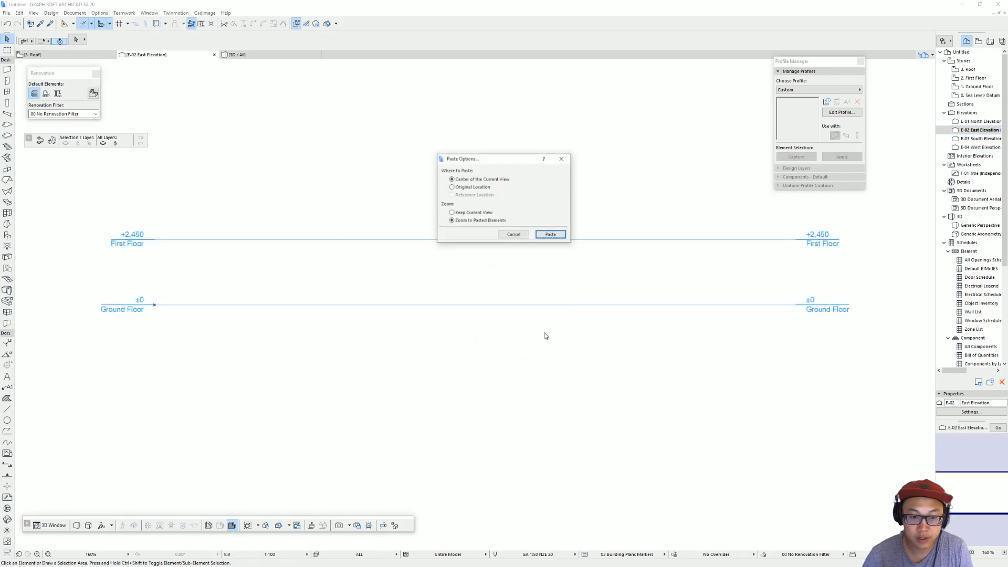
left_click(554, 237)
left_click(799, 374)
Step: Move the Elevation_1 image so the ground line of its left-hand elevation sits on the Ground Floor ±0 level line
middle_click_drag(480, 374, 367, 363)
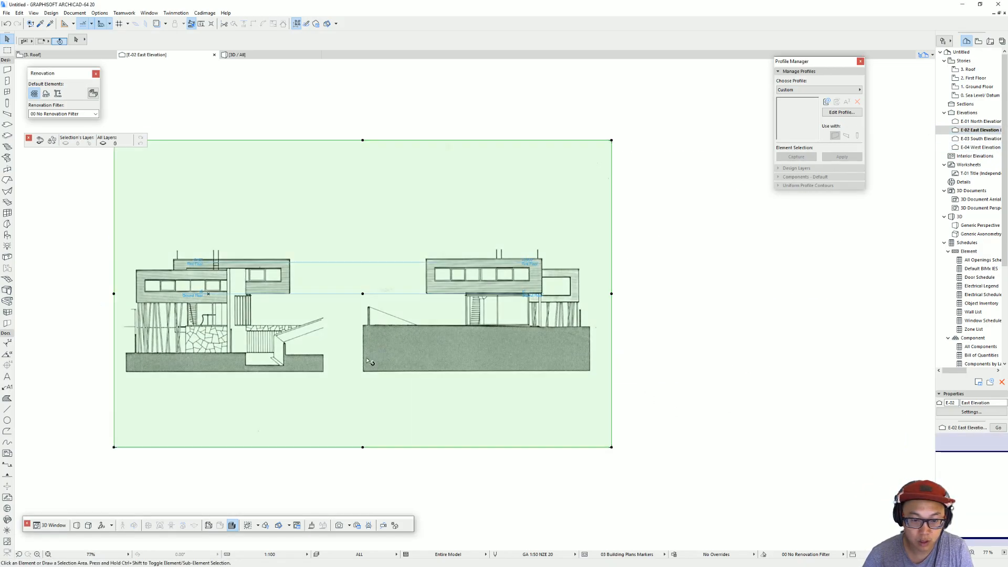
left_click(362, 363)
key("ctrl+d")
left_click(358, 364)
left_click(474, 314)
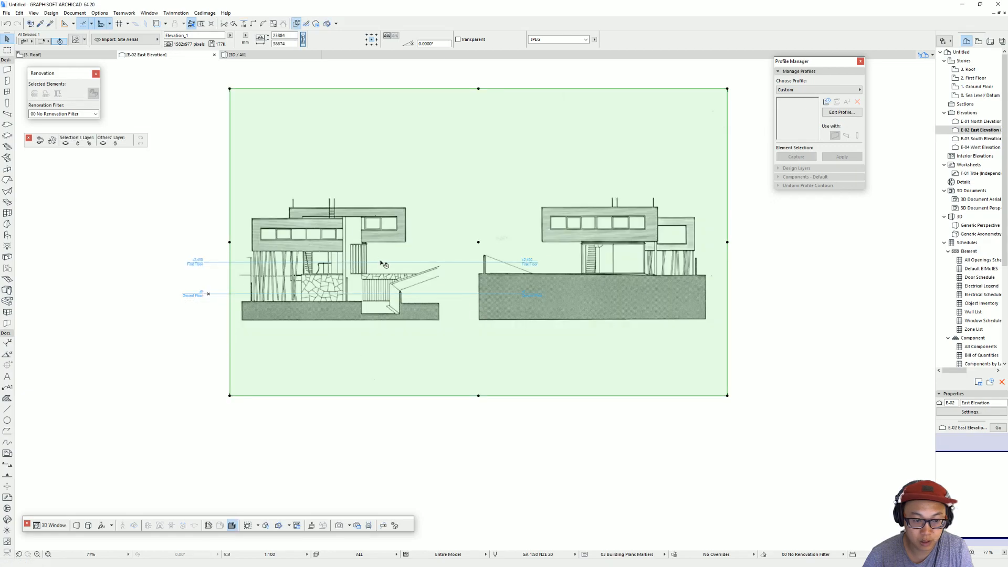
left_click(319, 300)
scroll(325, 298, "up", 3)
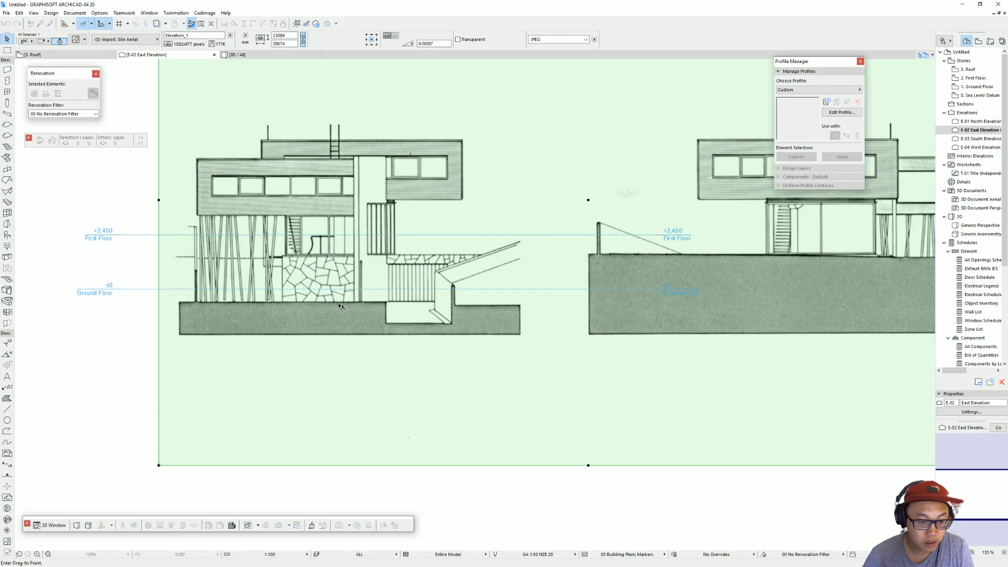
left_click(382, 288)
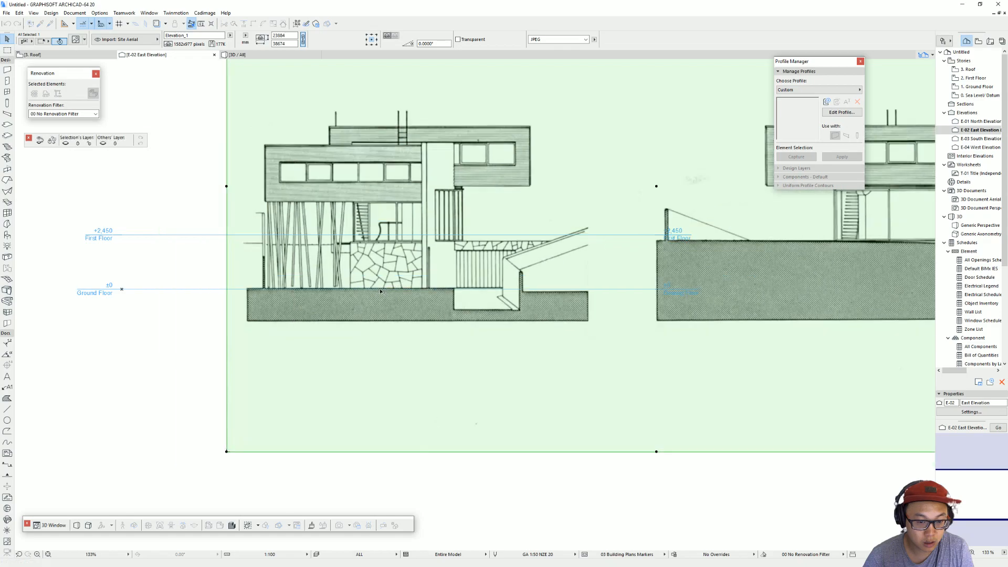
scroll(350, 292, "down", 3)
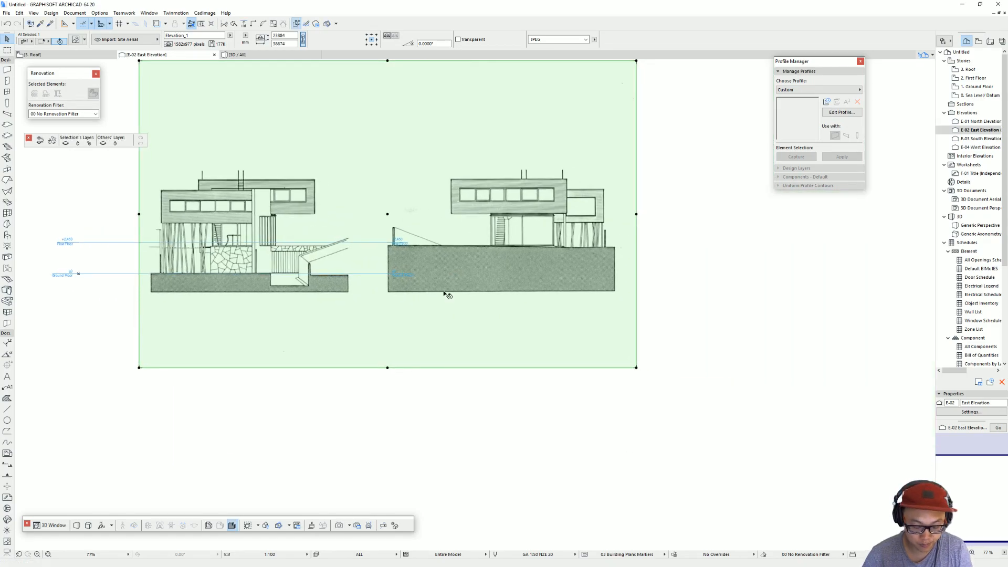
Step: Paste the Elevation_1 image into the West Elevation view
double_click(988, 147)
key("ctrl+v")
left_click(552, 234)
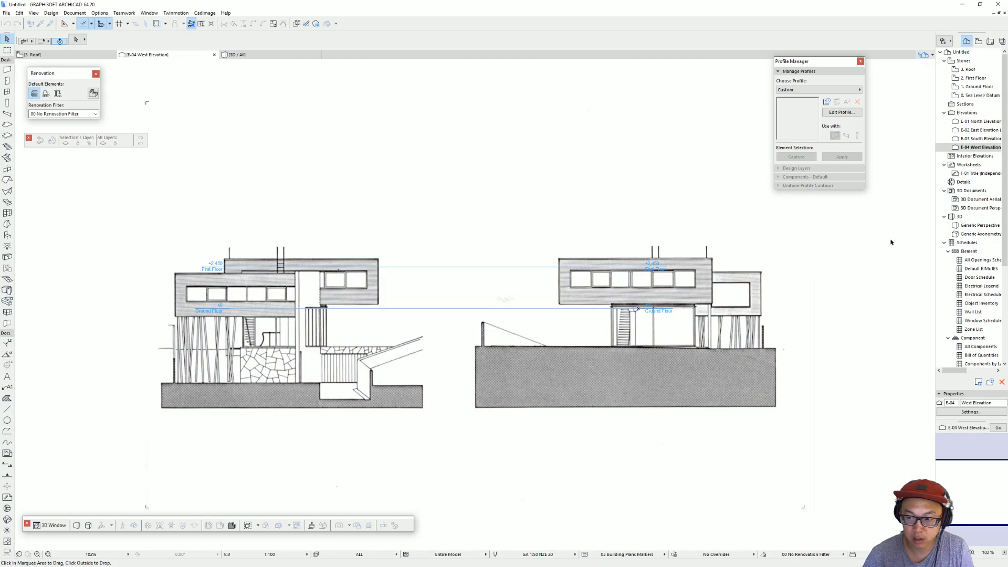
left_click(674, 348)
key("Escape")
Step: Move the West Elevation image so the ground line of its right-hand elevation sits on the First Floor +2,450 level line
key("ctrl+d")
left_click(377, 387)
left_click(379, 310)
key("ctrl+d")
left_click(656, 264)
left_click(443, 275)
scroll(481, 286, "down", 1)
middle_click_drag(481, 286, 563, 286)
Step: In the North Elevation, move the remaining elevation image down so its base line sits on the Ground Floor level line
double_click(981, 121)
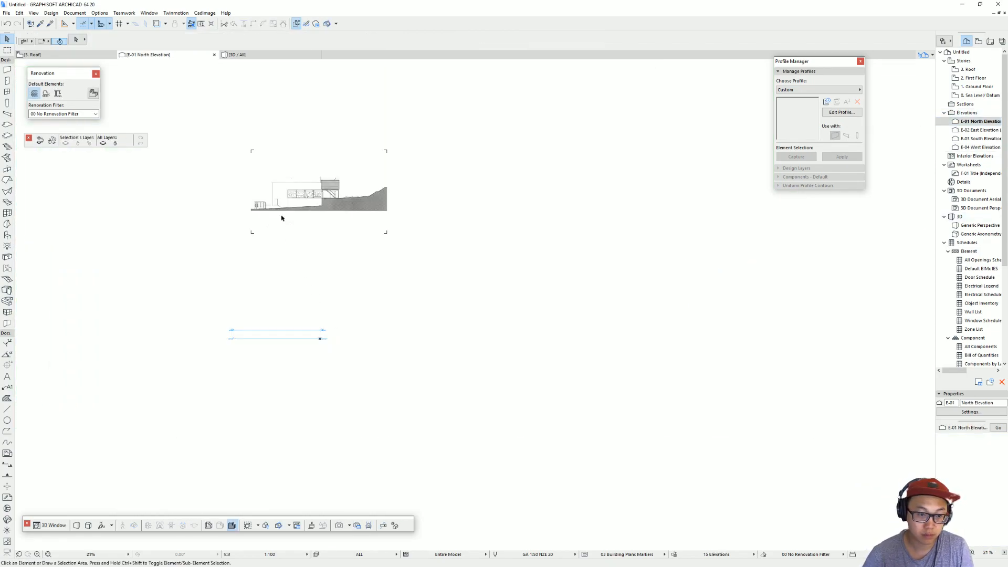
left_click(281, 218)
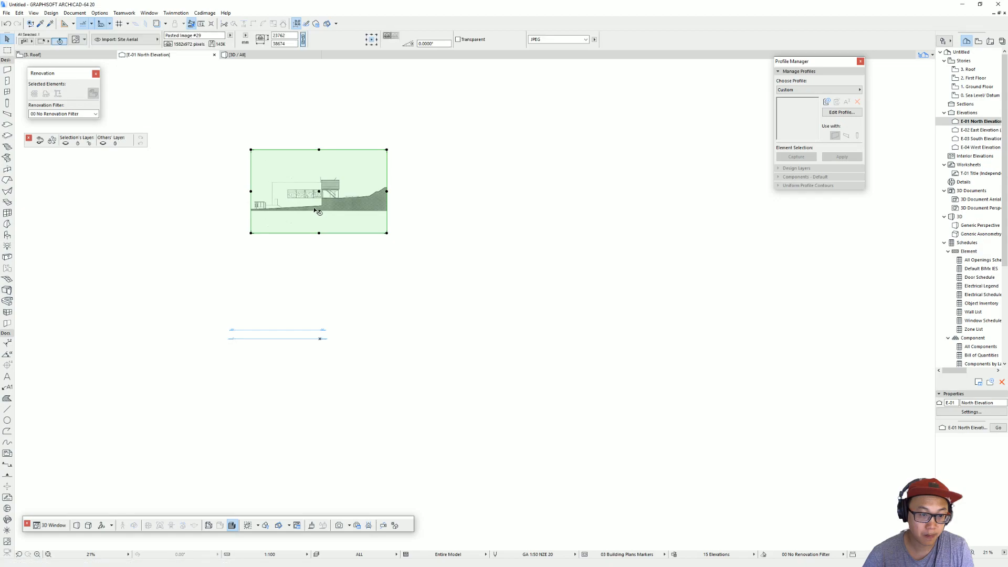
key("ctrl+d")
left_click(258, 212)
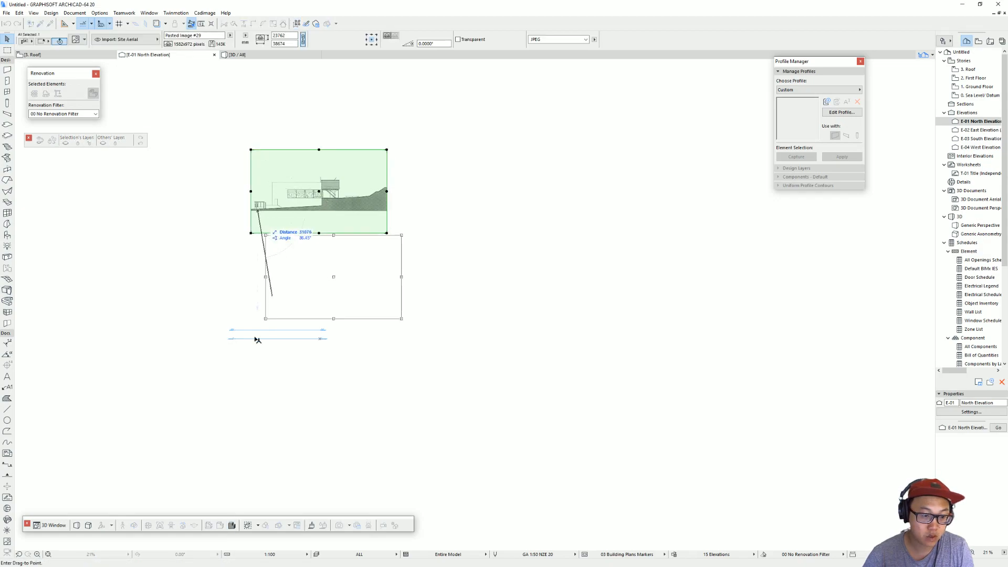
scroll(252, 331, "up", 3)
left_click(247, 332)
scroll(275, 335, "up", 5)
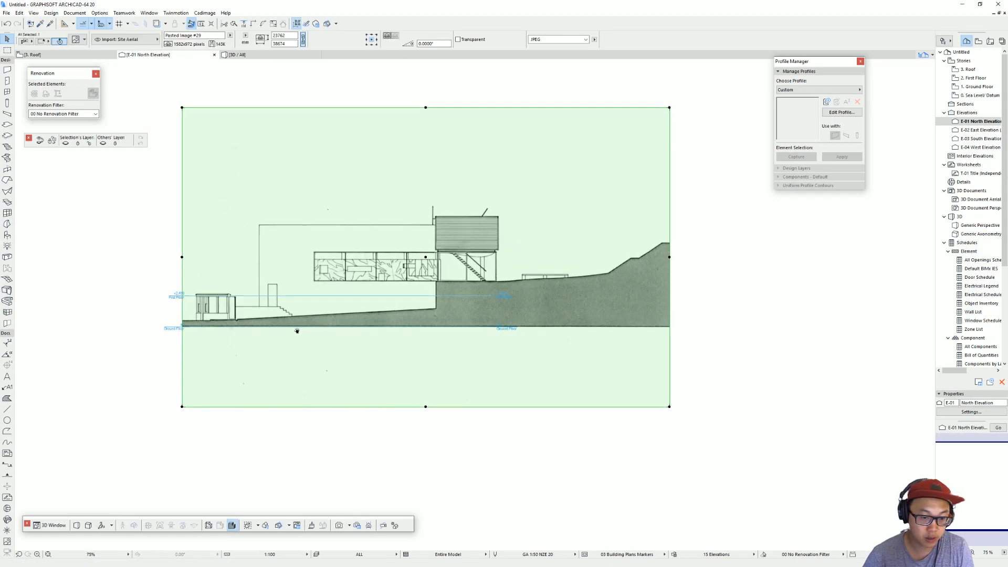
Step: Shift the North Elevation image so the upper ground beneath the raised box aligns with the First Floor +2,450 level line
key("ctrl+d")
left_click(570, 268)
left_click(570, 284)
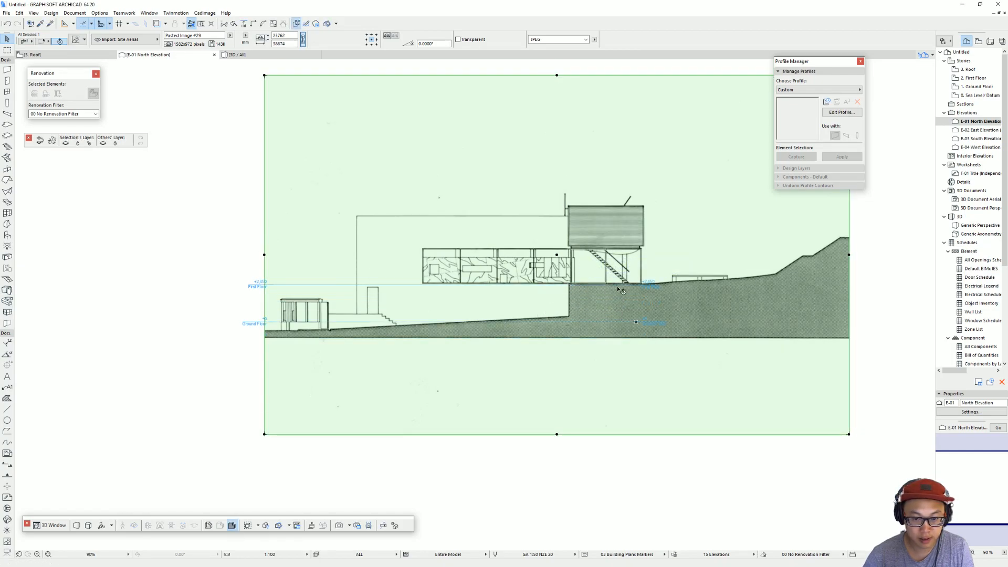
key("Escape")
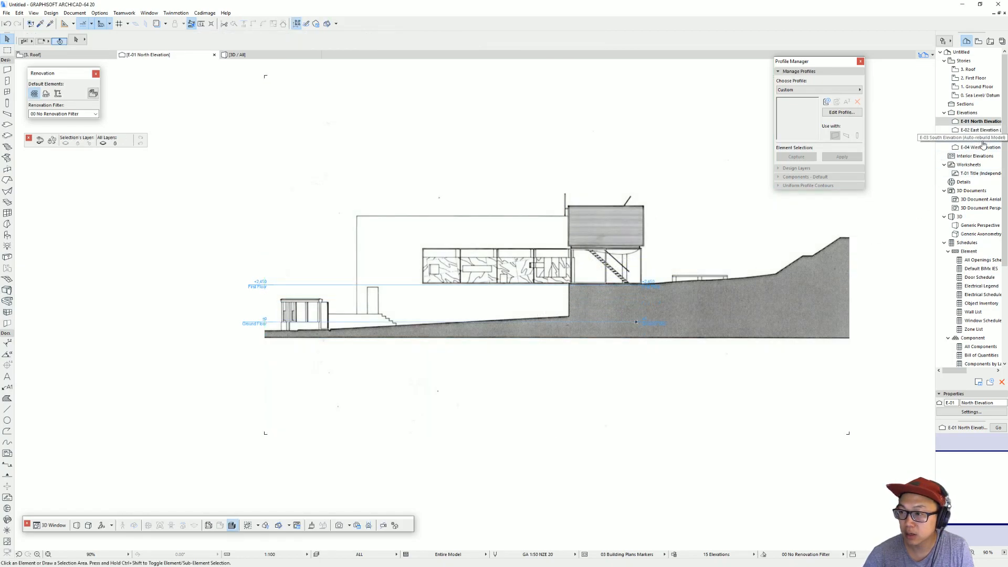
Step: In the South Elevation, move the Section_2 image up so the base of the glazed floor sits on the First Floor level line
left_click(978, 139)
scroll(506, 319, "up", 3)
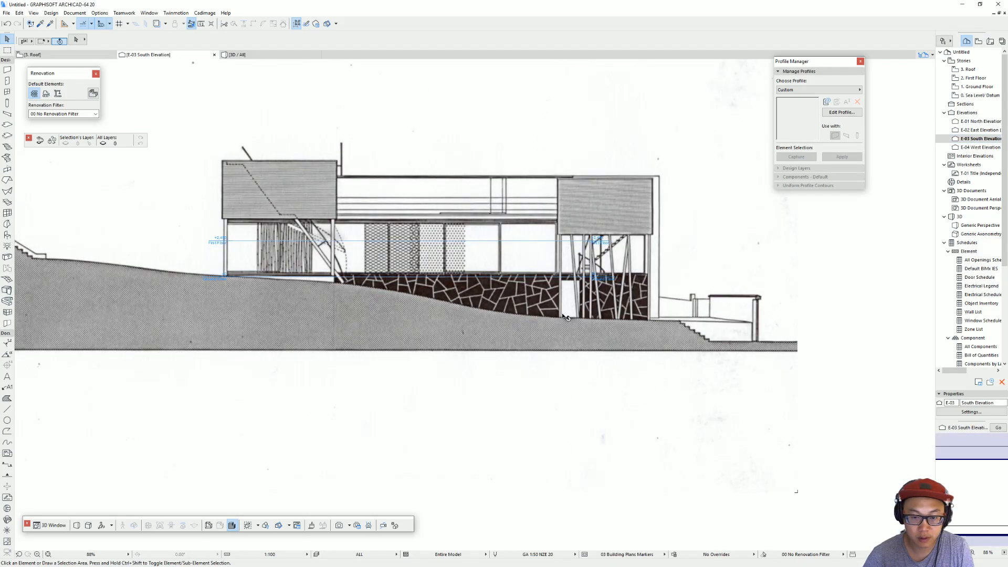
left_click(272, 279)
key("ctrl+d")
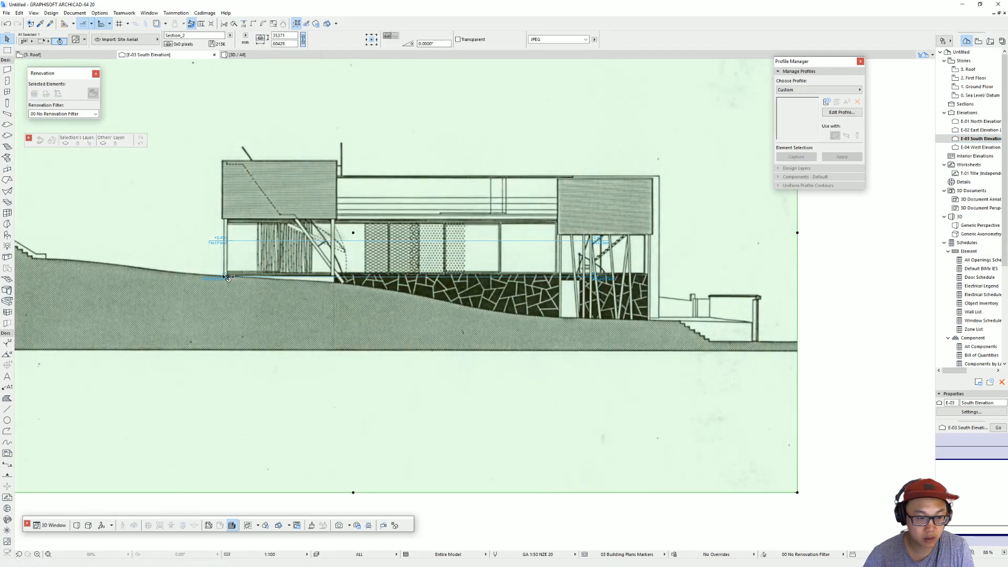
left_click(225, 276)
left_click(225, 241)
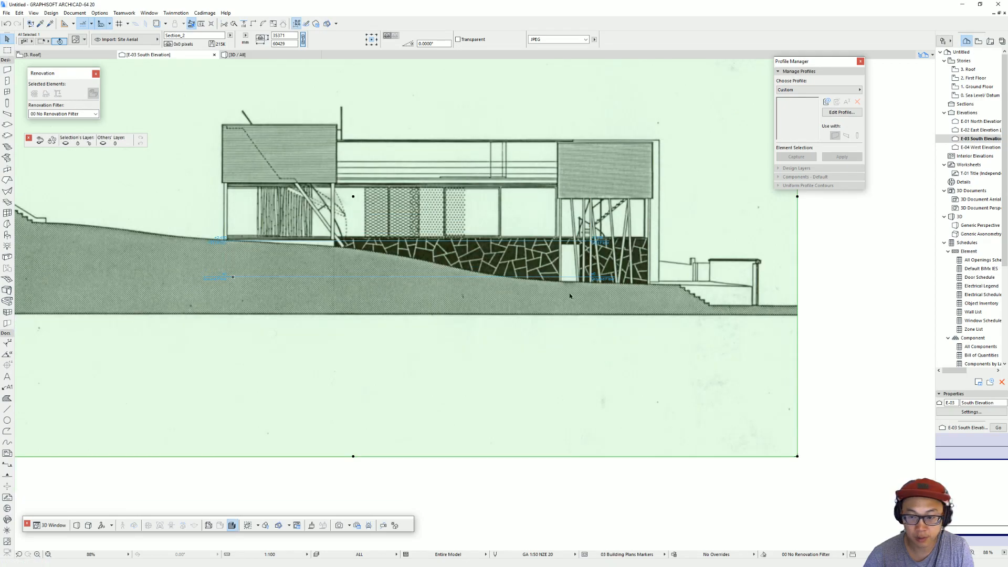
key("Escape")
Step: Examine the placed Section_2 drawing in the South Elevation against the story level lines
scroll(613, 282, "down", 3)
middle_click_drag(613, 282, 474, 322)
scroll(581, 326, "down", 2)
scroll(582, 327, "up", 2)
scroll(540, 283, "down", 2)
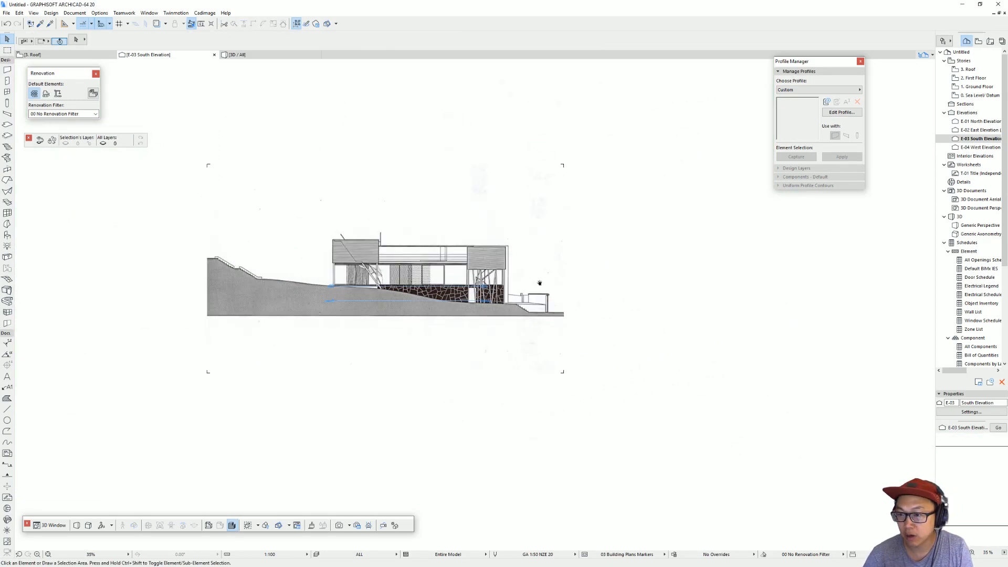
middle_click_drag(540, 284, 726, 283)
scroll(740, 285, "up", 2)
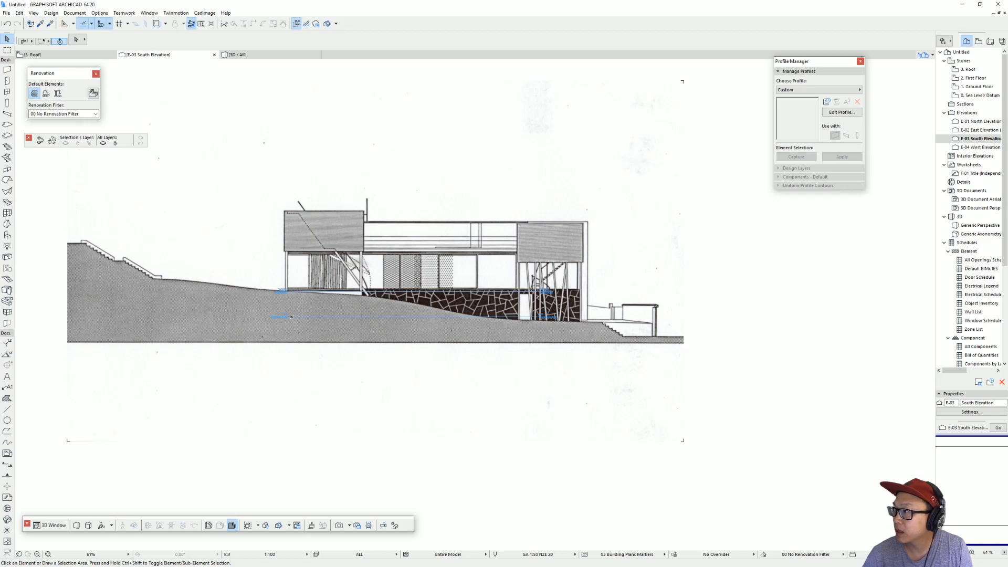
Step: Switch to the floor plan and open the Ground Floor story
key("F2")
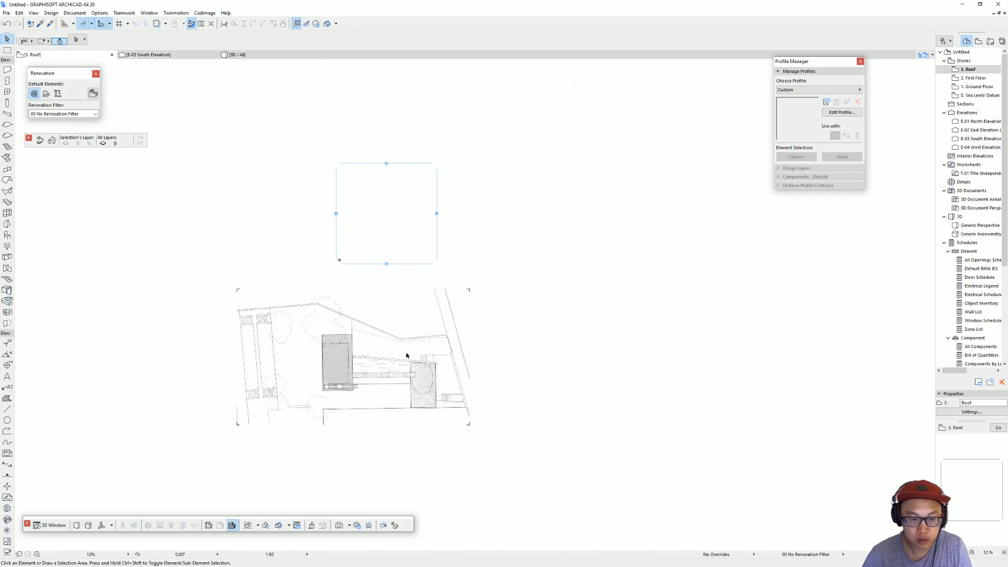
double_click(977, 86)
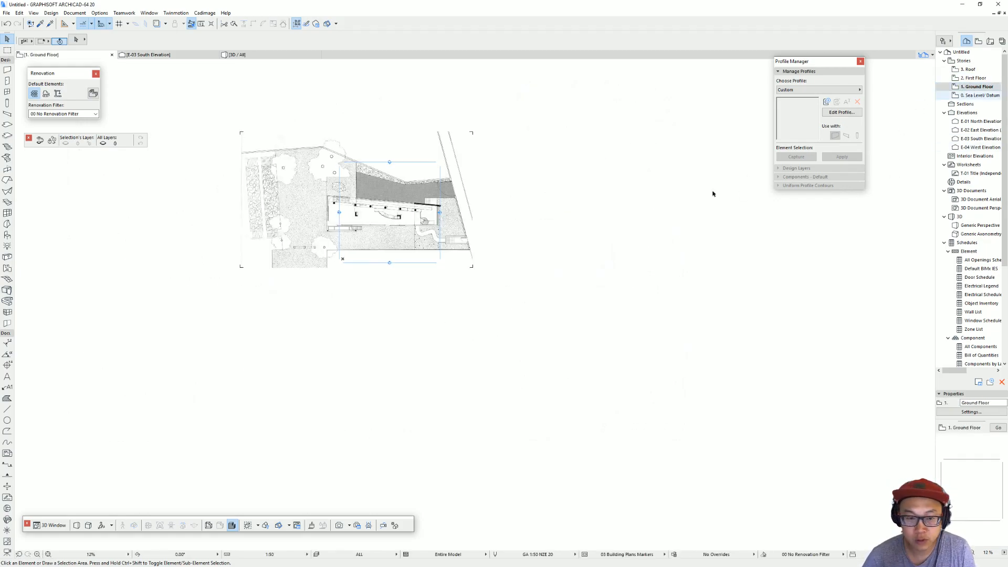
scroll(386, 258, "up", 5)
left_click(498, 303)
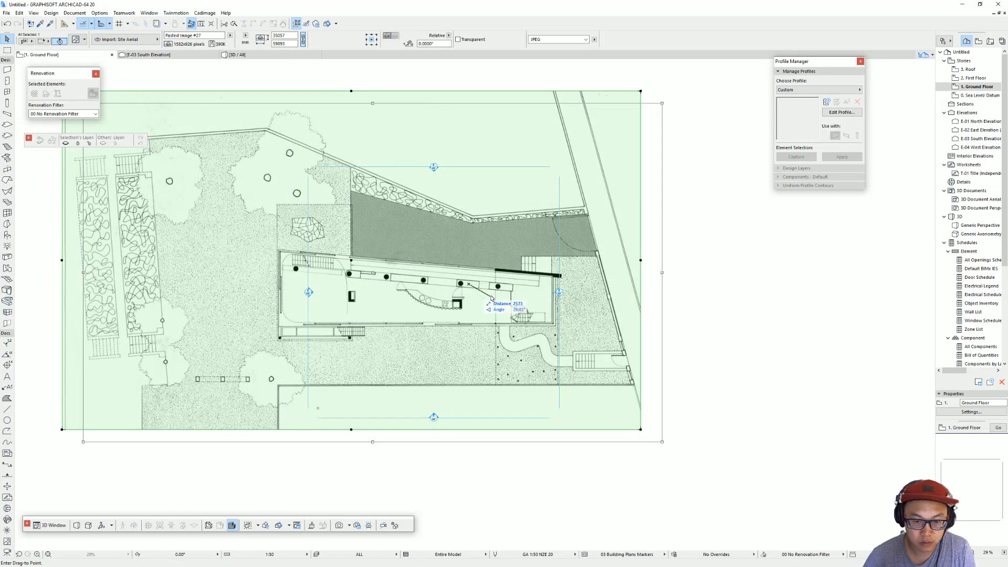
key("Escape")
scroll(507, 299, "down", 4)
middle_click_drag(507, 299, 287, 259)
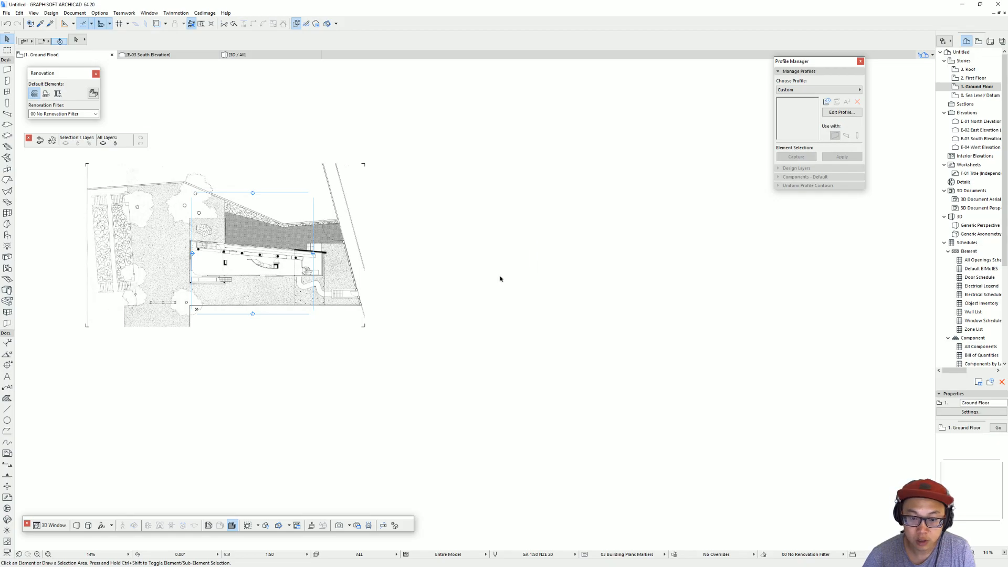
Step: Place a copy of the Ground Floor plan image in the empty area to the right of the original
left_click(241, 270)
key("ctrl+d")
left_click(227, 269)
left_click(593, 272)
Step: Replace the copied image with the Section_5 file through its figure settings, keeping the copied size, and deselect it
key("ctrl+t")
left_click(475, 197)
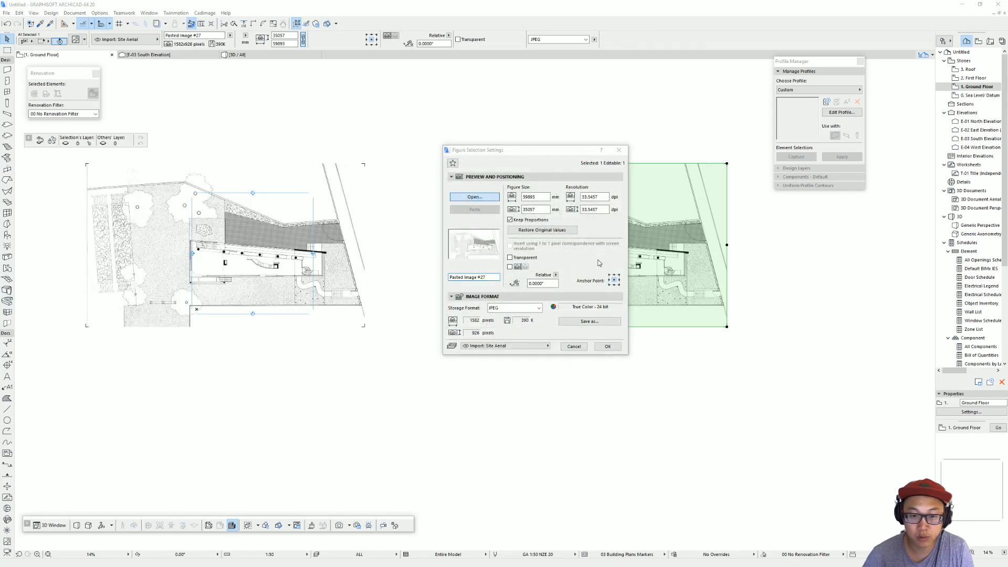
double_click(621, 102)
left_click(608, 347)
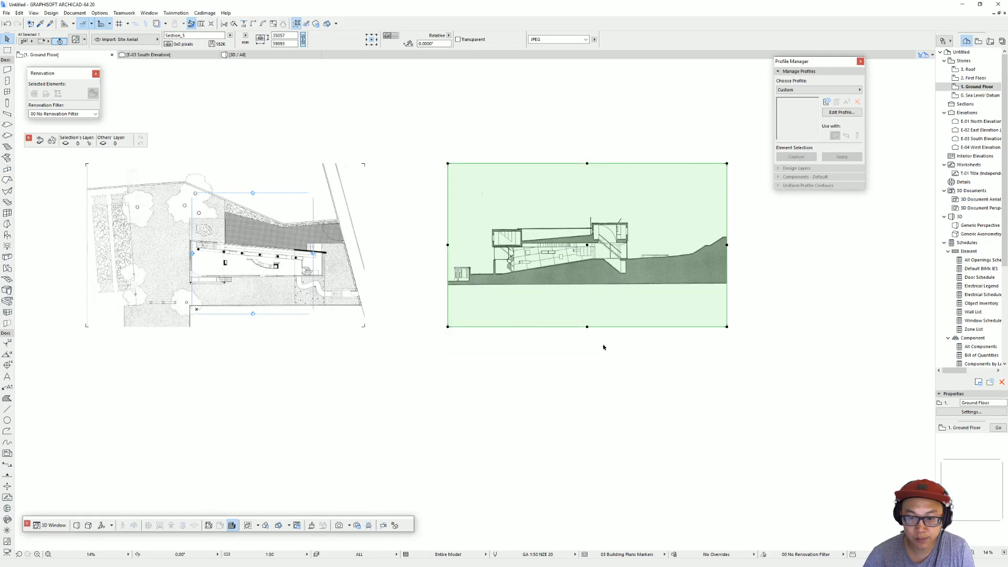
scroll(603, 345, "up", 5)
scroll(546, 315, "down", 3)
middle_click_drag(543, 315, 584, 304)
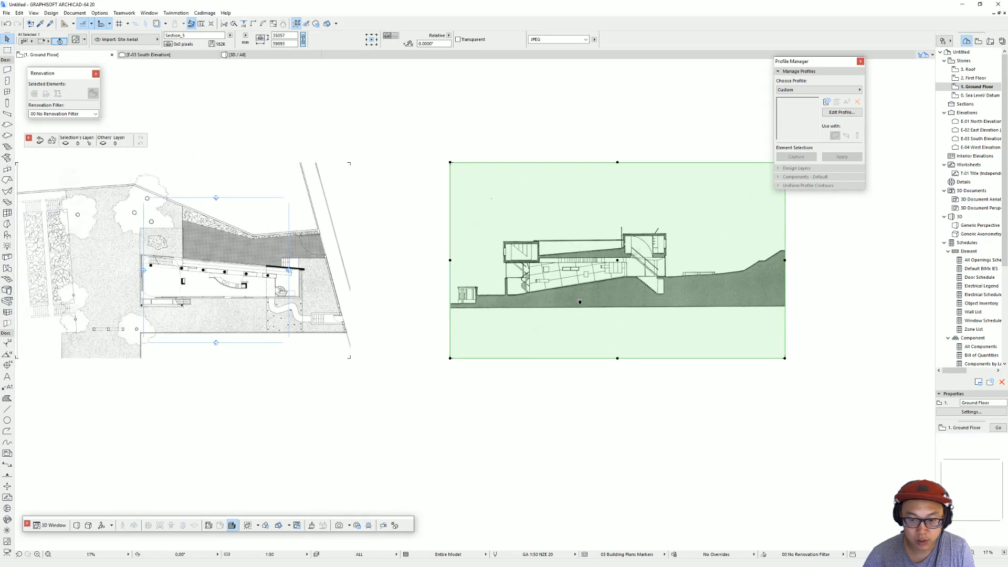
key("Escape")
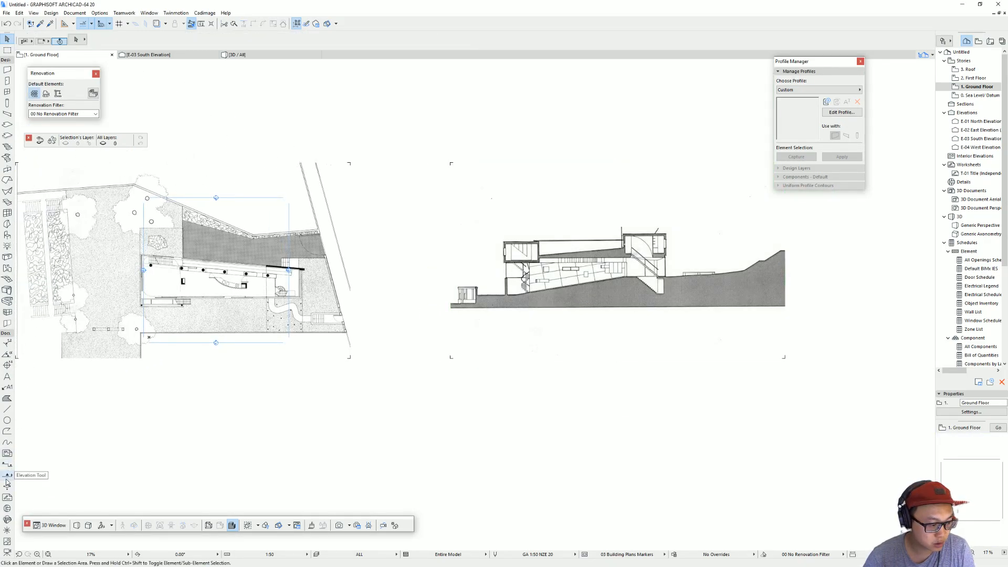
Step: Draw a section line about 57 m long through the house, slightly angled along the column row, and fine-tune its position
left_click(7, 464)
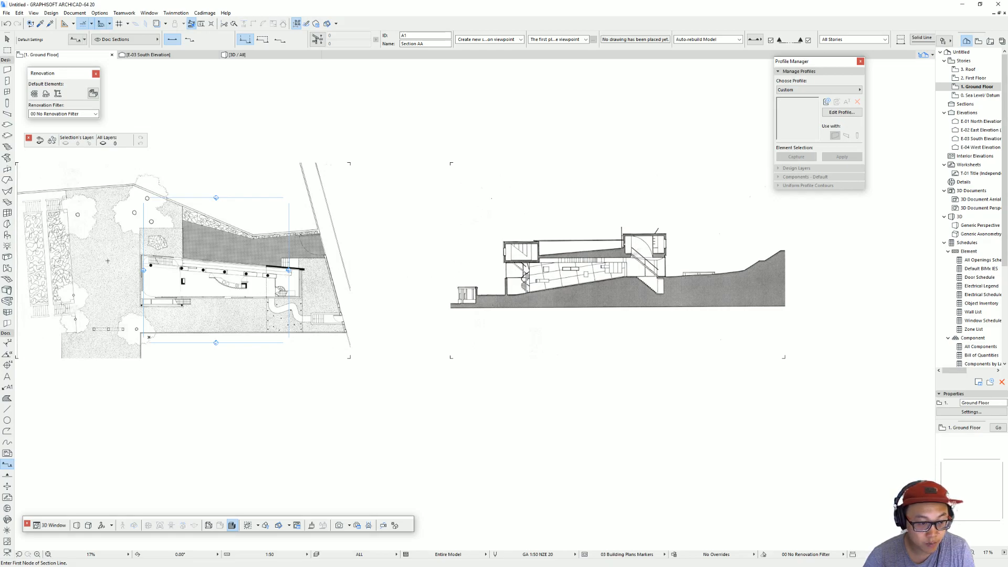
left_click(65, 255)
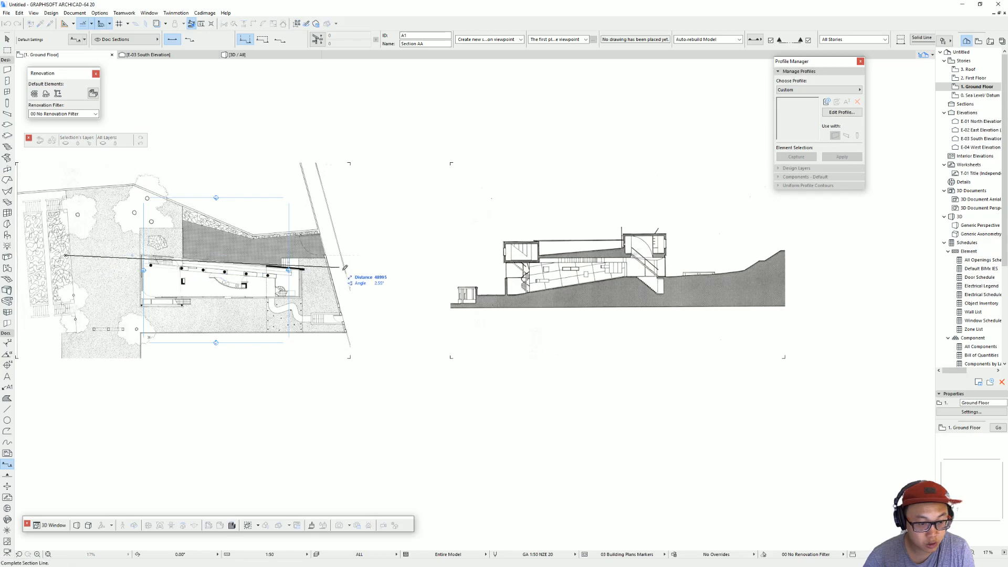
left_click(387, 283)
left_click(388, 285)
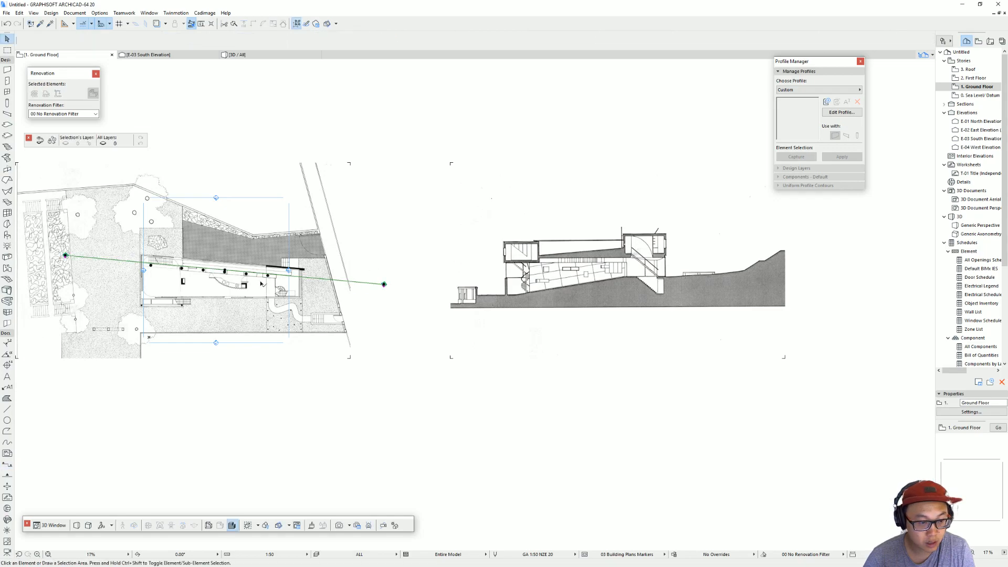
left_click(214, 271)
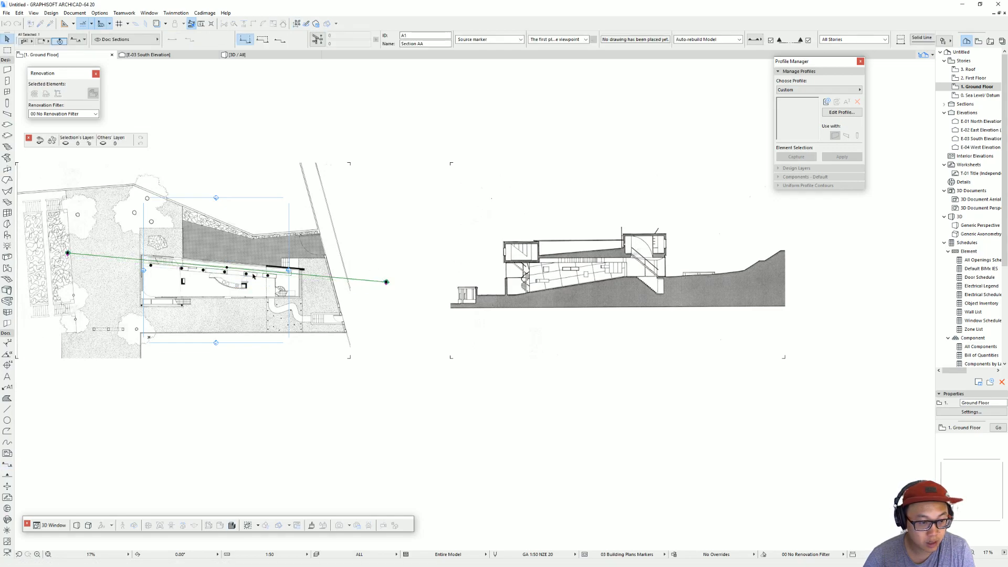
Step: Cut the Section_5 image from the floor plan and paste it into the view of the new A1 section line
left_click(599, 286)
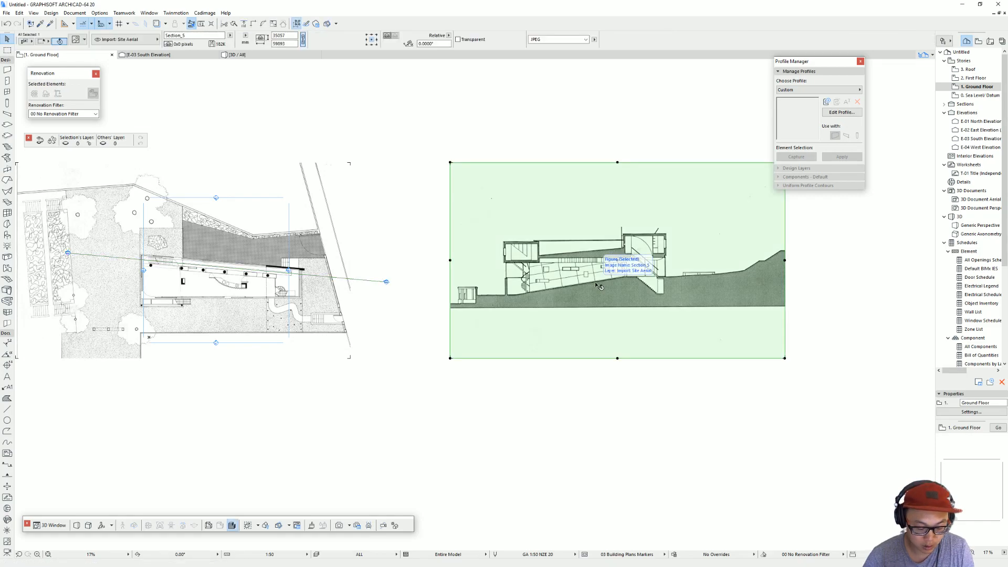
key("Delete")
left_click(385, 288)
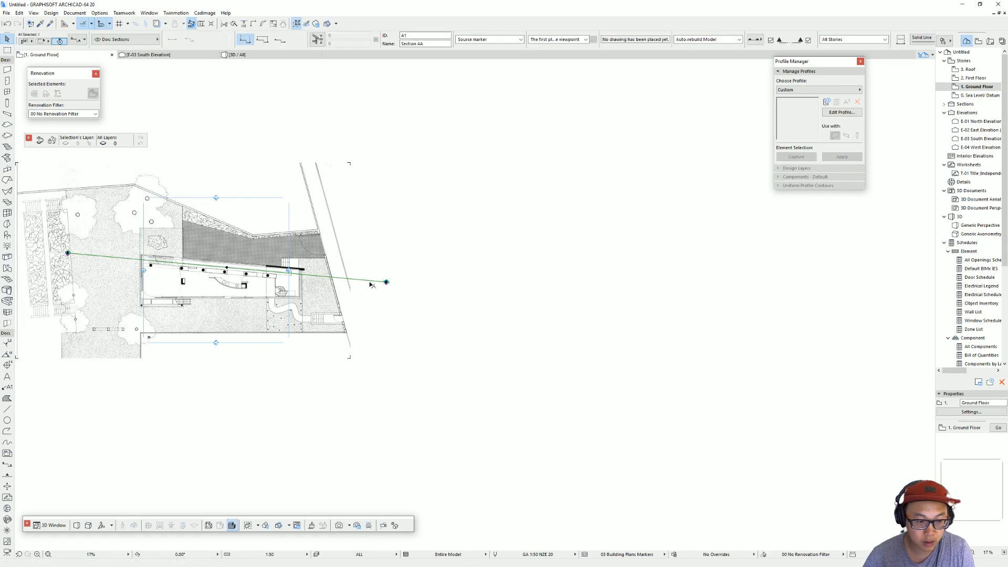
right_click(385, 290)
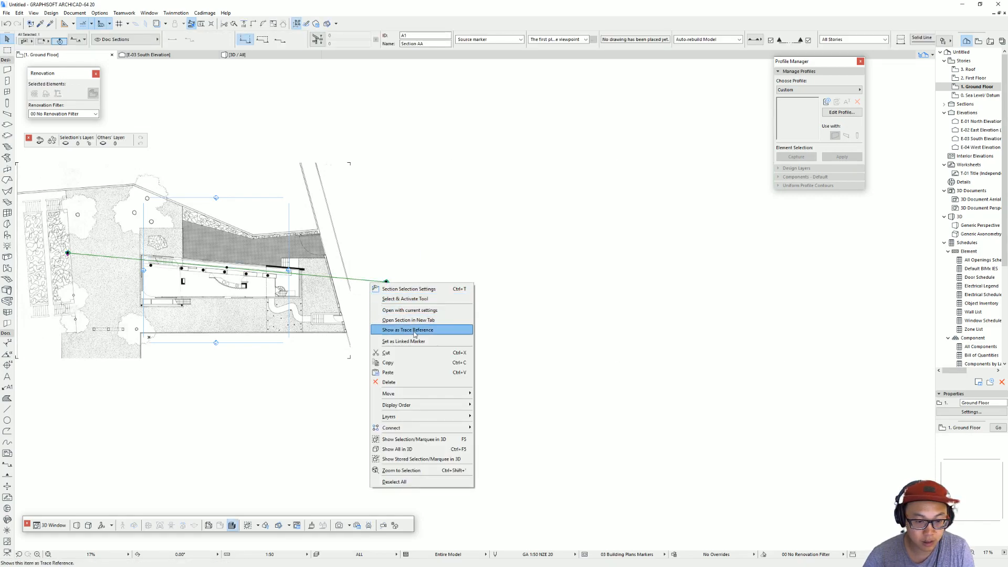
left_click(430, 310)
key("ctrl+v")
left_click(550, 235)
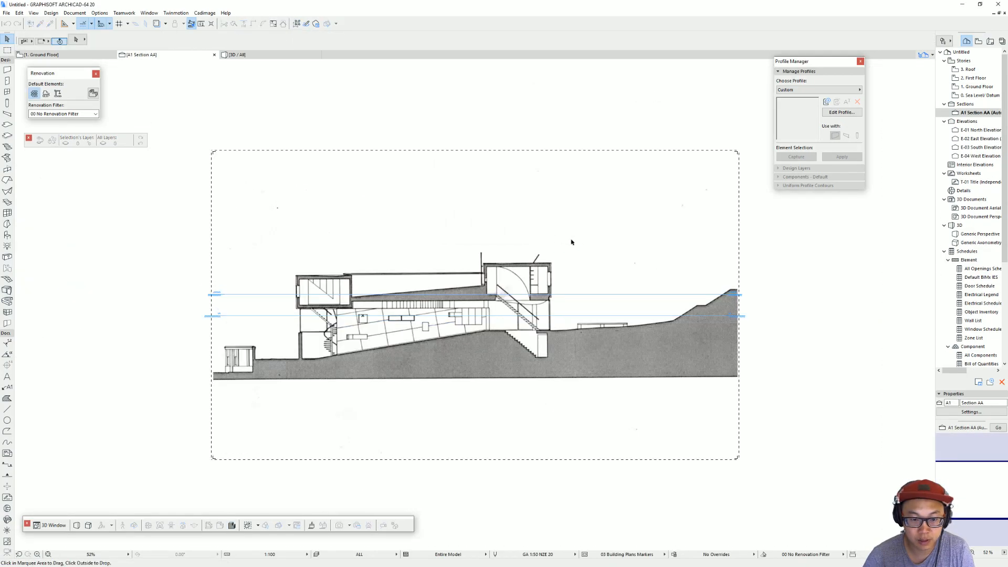
Step: Move the Section_5 image up so the lower ground beside the small gatehouse sits on the Ground Floor level line
left_click(309, 360)
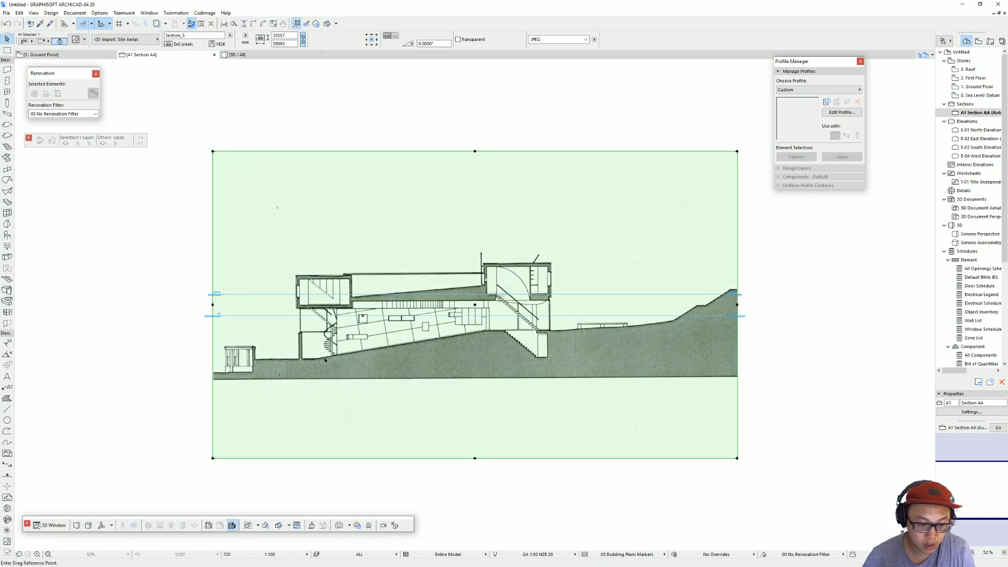
left_click(274, 359)
left_click(274, 316)
key("Escape")
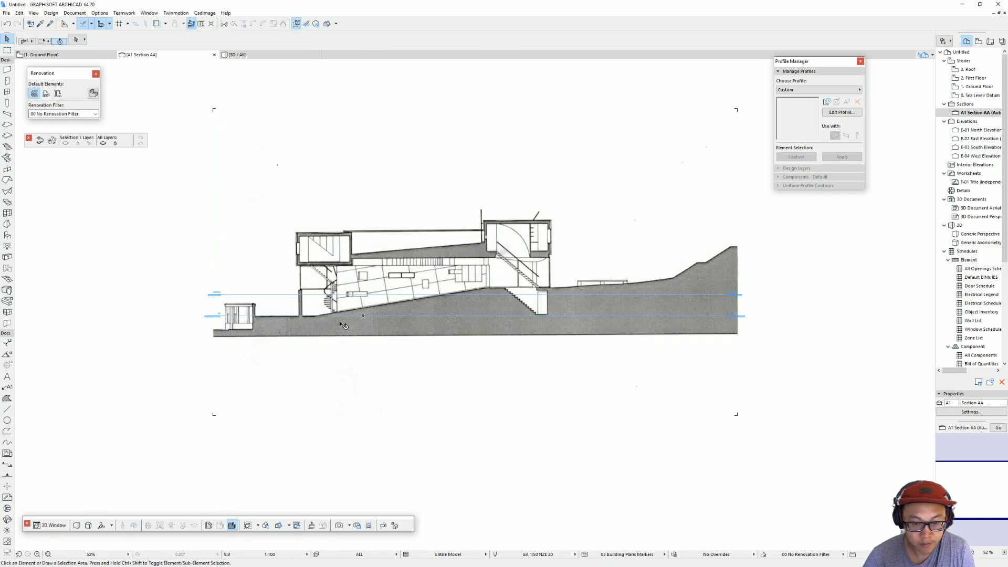
scroll(341, 325, "down", 2)
scroll(407, 343, "up", 1)
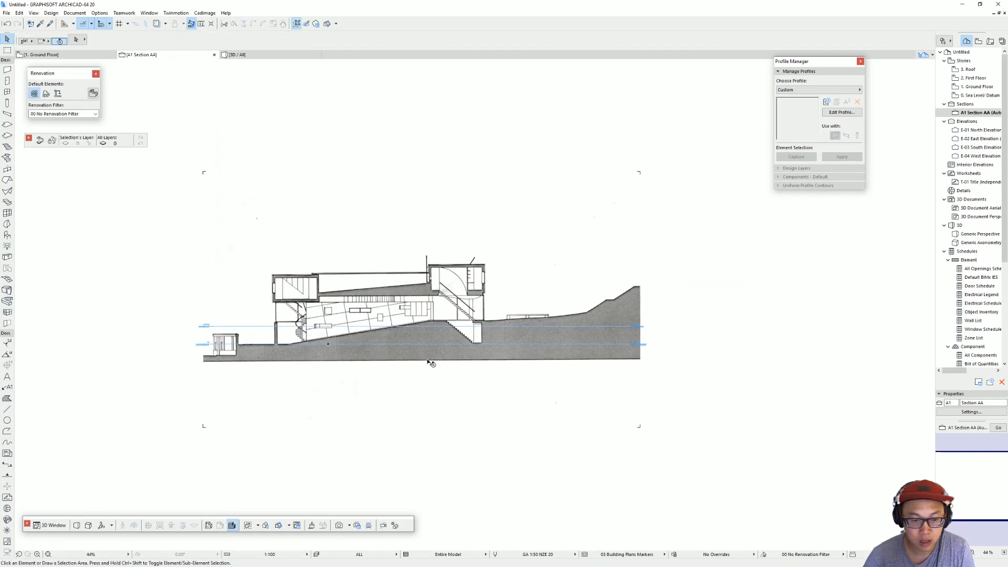
Step: Return to the Ground Floor plan and place a fresh copy of the plan image to the right of the original
key("F2")
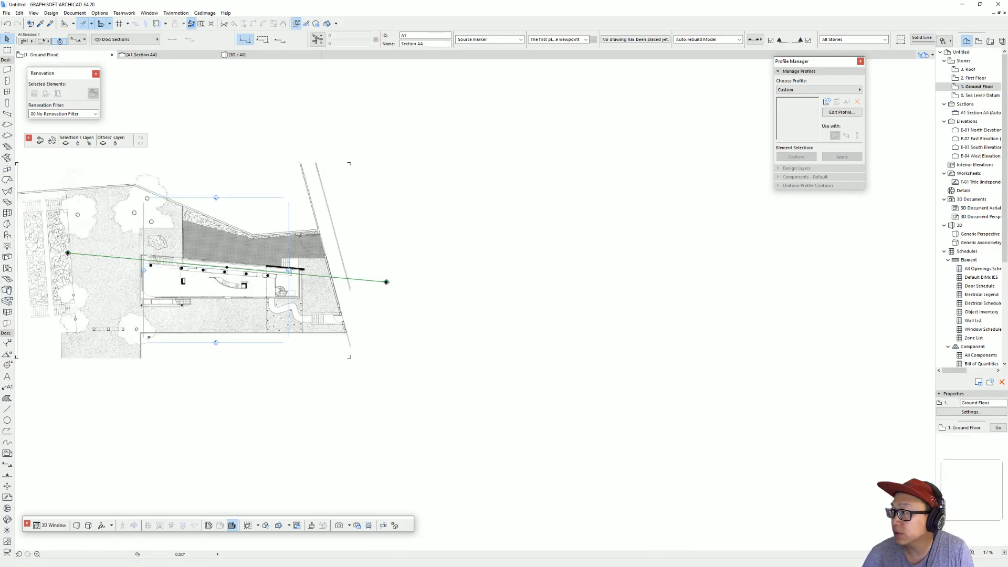
key("Escape")
left_click(333, 333)
key("ctrl+d")
left_click(158, 321)
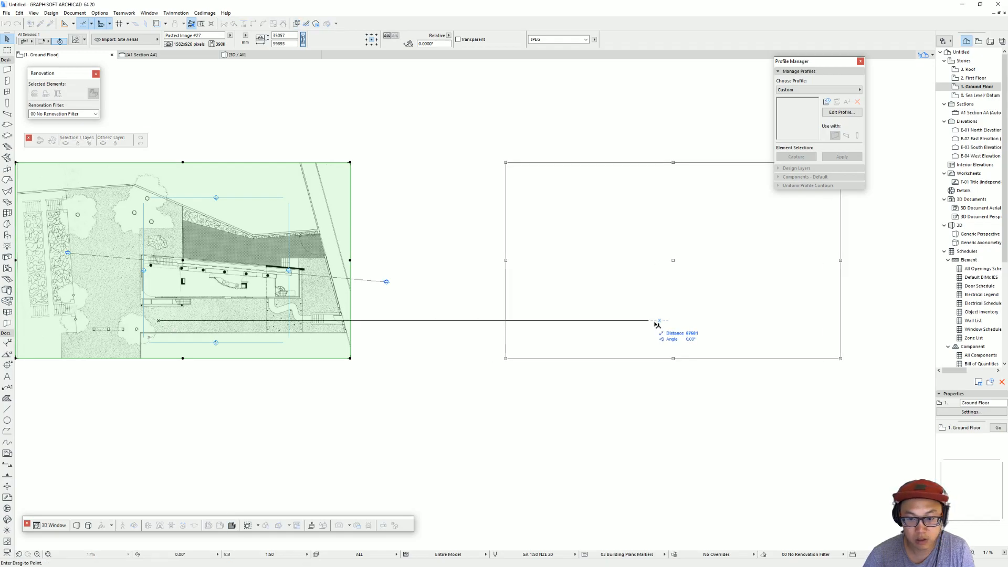
left_click(651, 322)
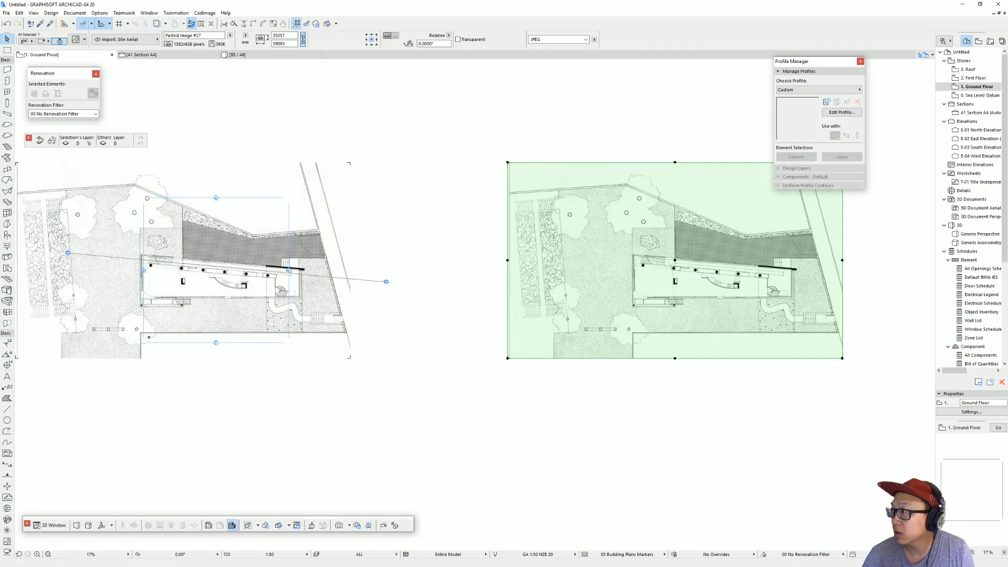
Step: Replace the newly copied plan image with the Section_4 file through its figure settings and deselect it
key("ctrl+t")
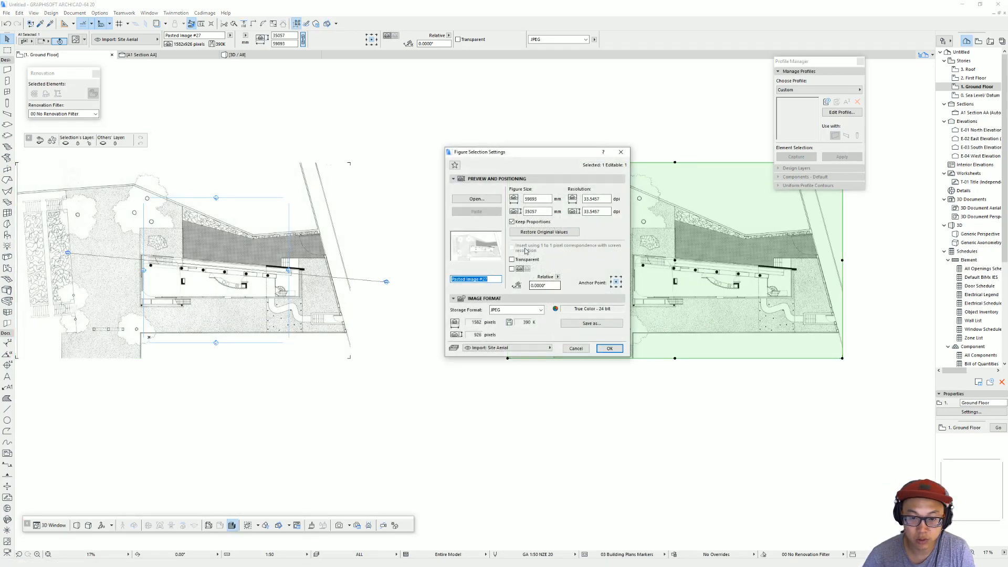
left_click(477, 203)
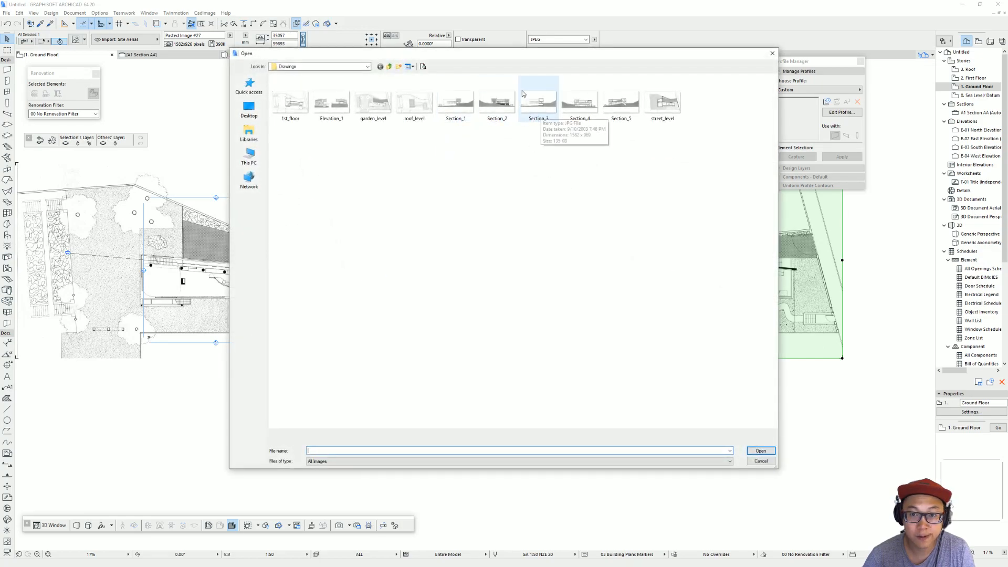
double_click(579, 103)
left_click(609, 348)
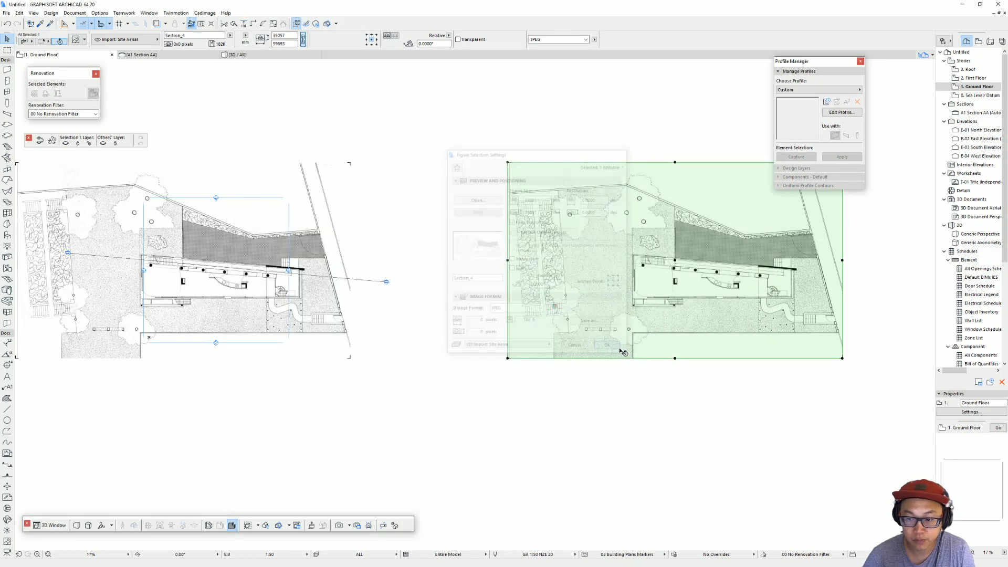
left_click(725, 381)
scroll(758, 319, "up", 2)
middle_click_drag(757, 319, 762, 340)
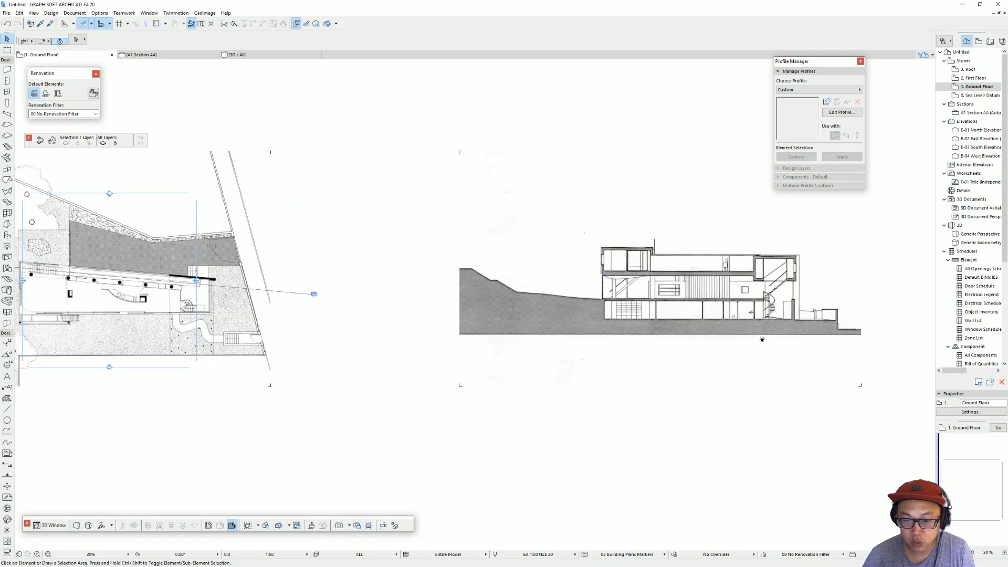
scroll(598, 320, "down", 1)
Step: Draw a second section line horizontally through the house, from beyond the street side to the garden, below the first line
left_click(351, 298)
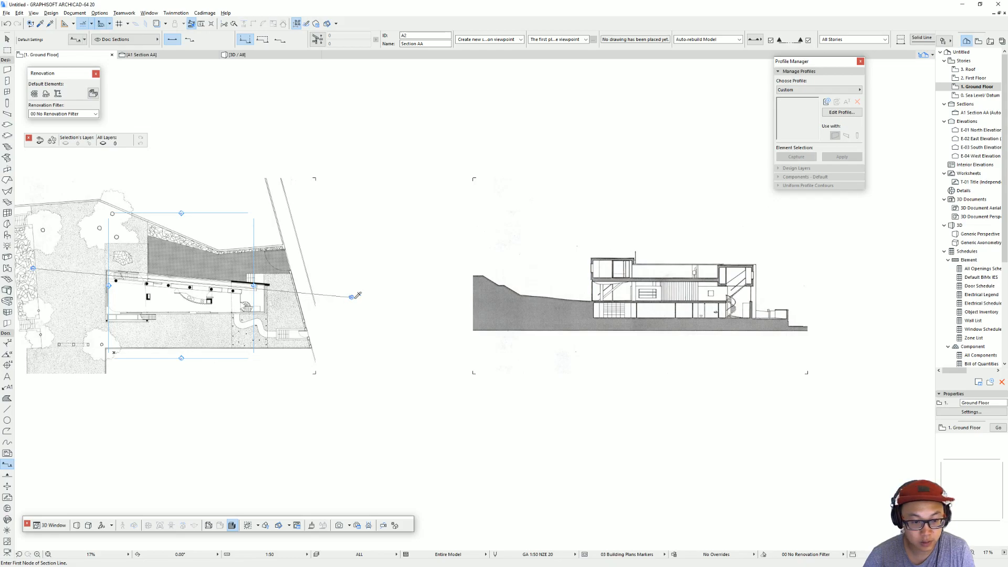
left_click(338, 309)
scroll(170, 308, "left", 3)
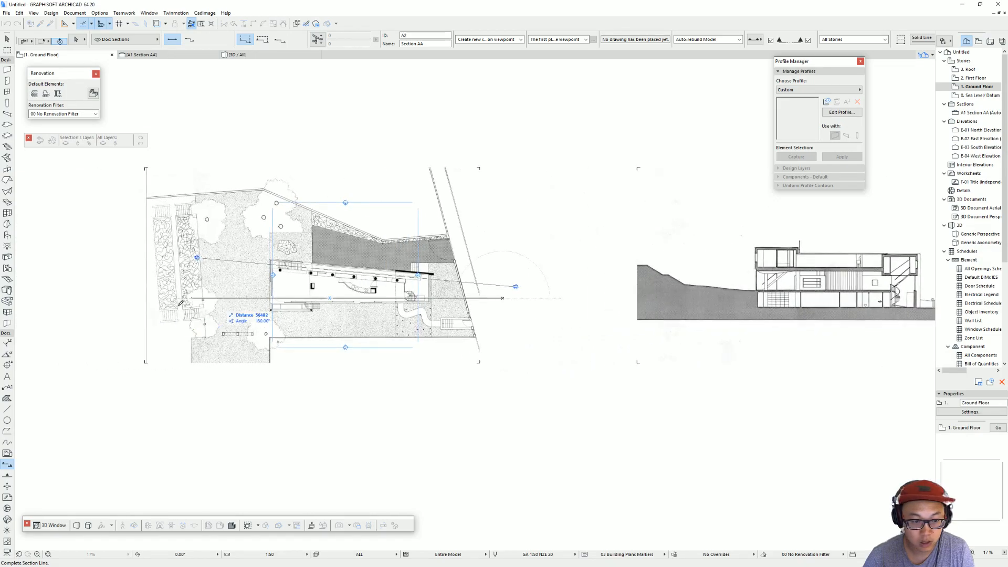
left_click(207, 299)
key("Escape")
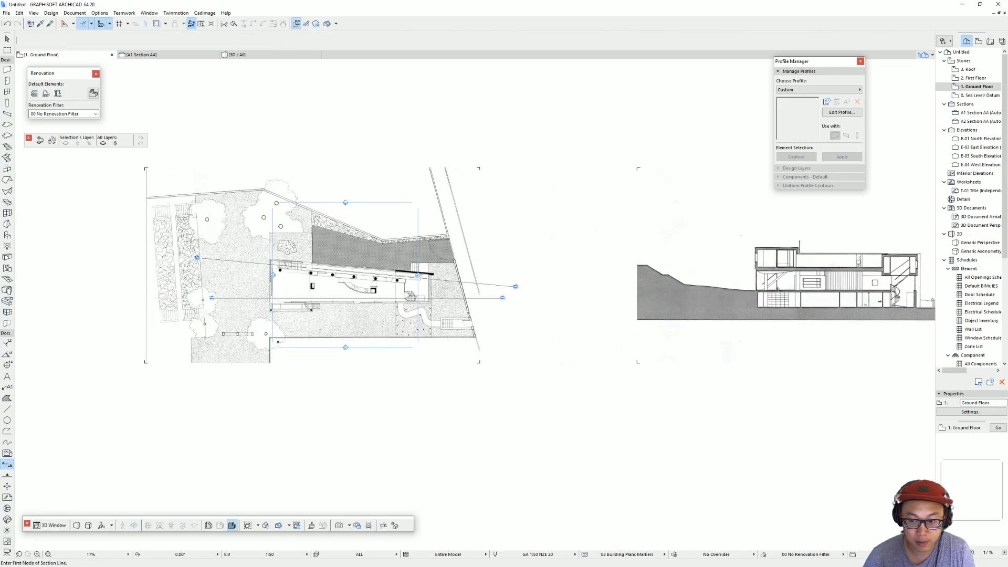
Step: Cut the Section_4 image from the floor plan and paste it into the A2 section view at the centre of the view
left_click(779, 290)
key("Delete")
left_click(501, 300)
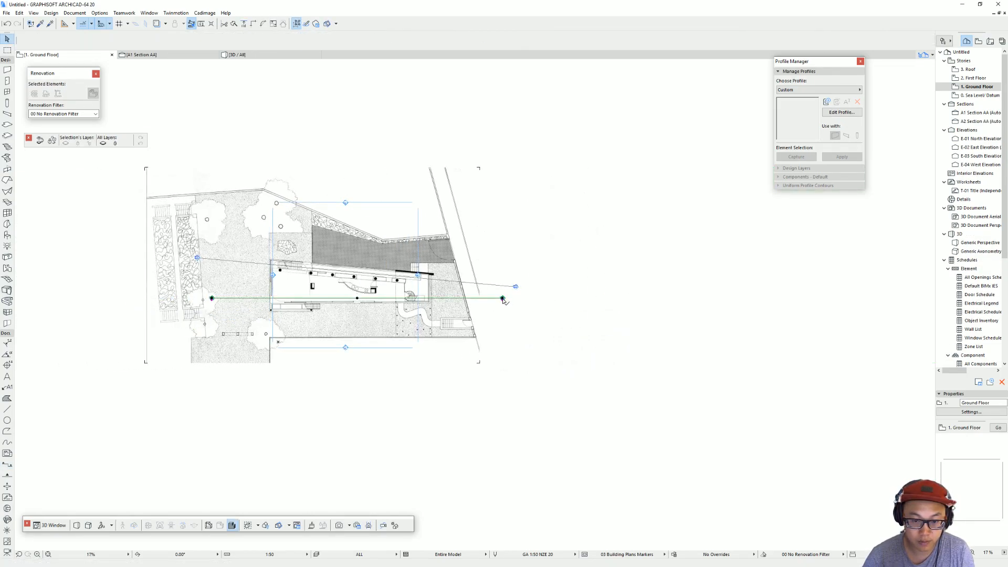
right_click(502, 298)
left_click(526, 327)
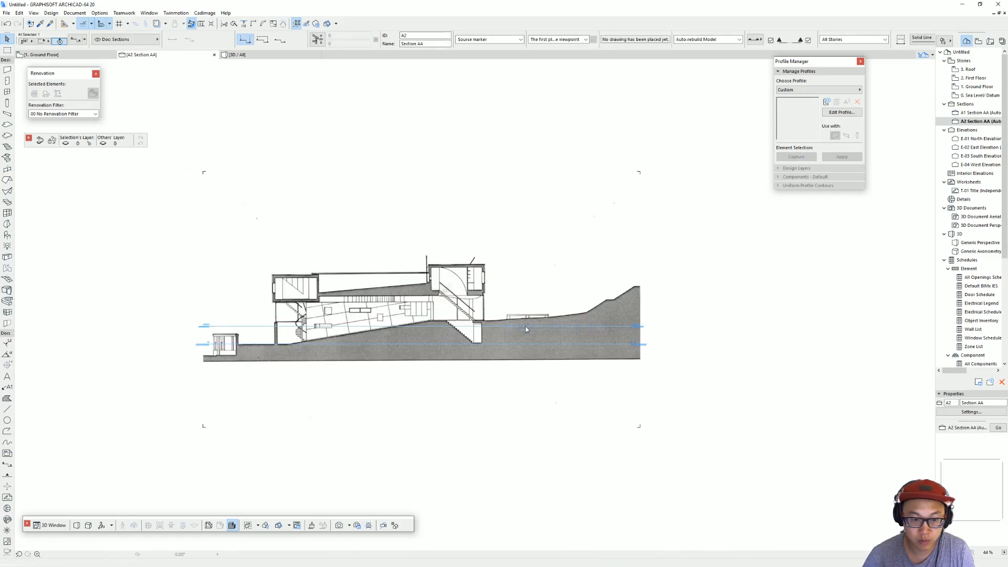
key("ctrl+v")
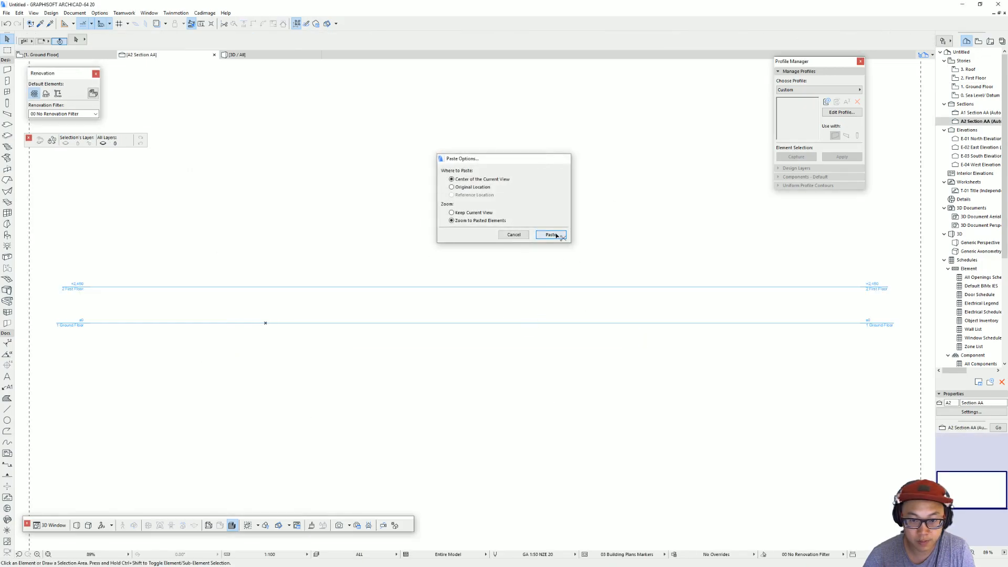
left_click(551, 235)
Step: Move the Section_4 image up so the base of the lowest floor sits on the Ground Floor level line
left_click_drag(647, 375, 651, 318)
left_click(650, 318)
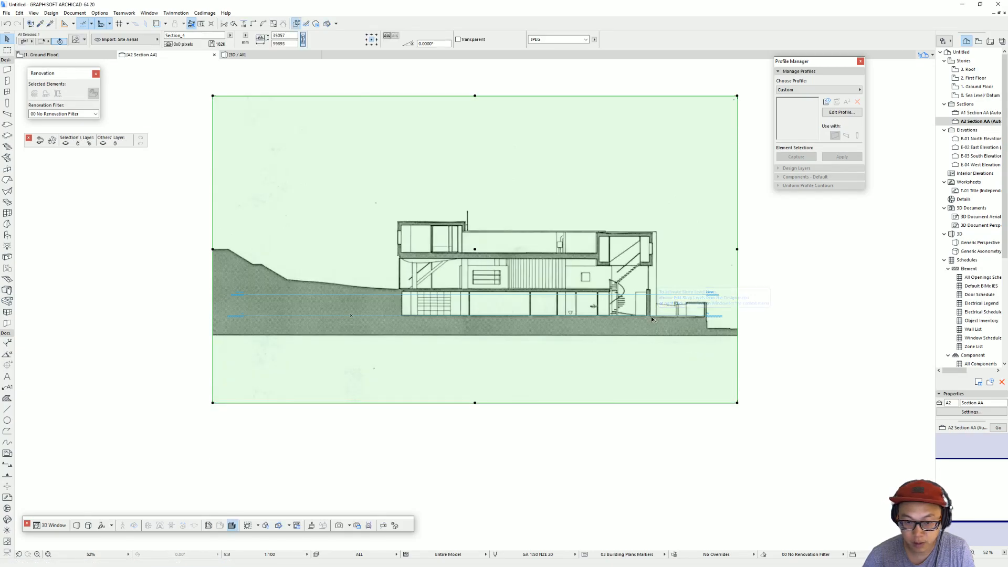
key("Escape")
Step: Return to the Ground Floor plan and copy the plan image slightly below the original
key("F2")
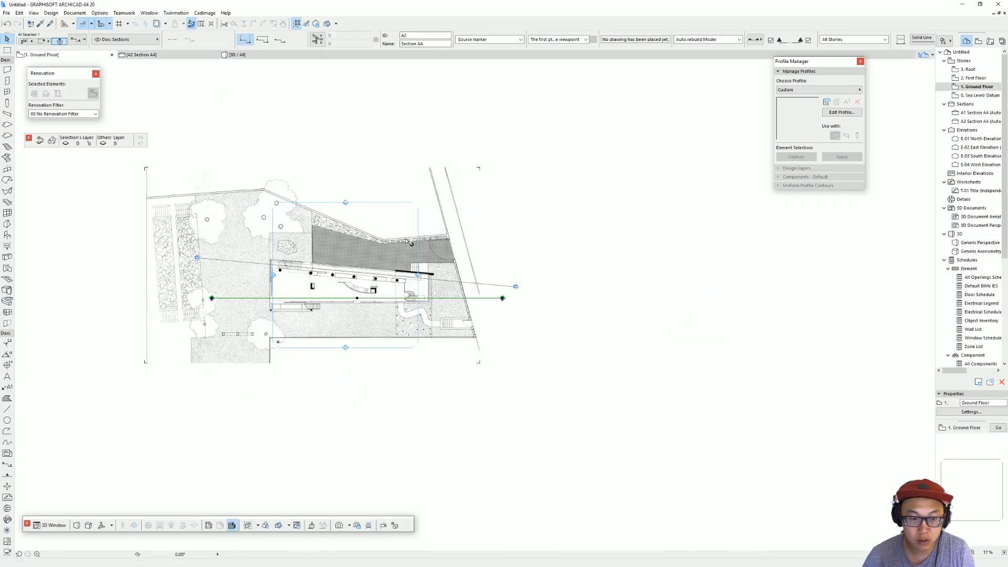
left_click(178, 233)
key("ctrl+shift+d")
left_click(178, 233)
left_click(645, 241)
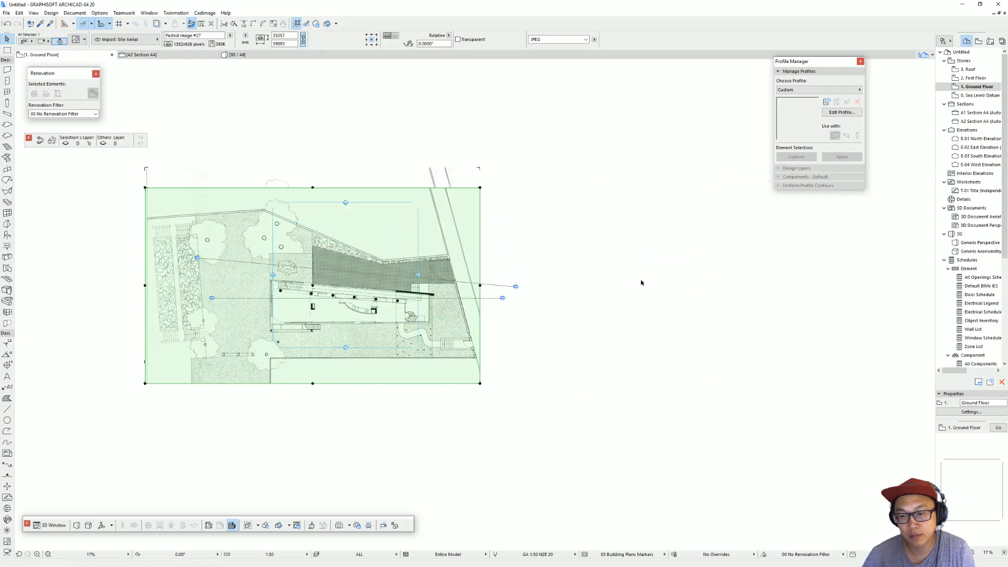
Step: Place another copy of the selected plan image in the empty area to the right of the site plan
key("ctrl+d")
left_click(242, 259)
left_click(684, 258)
key("ctrl+t")
left_click(489, 201)
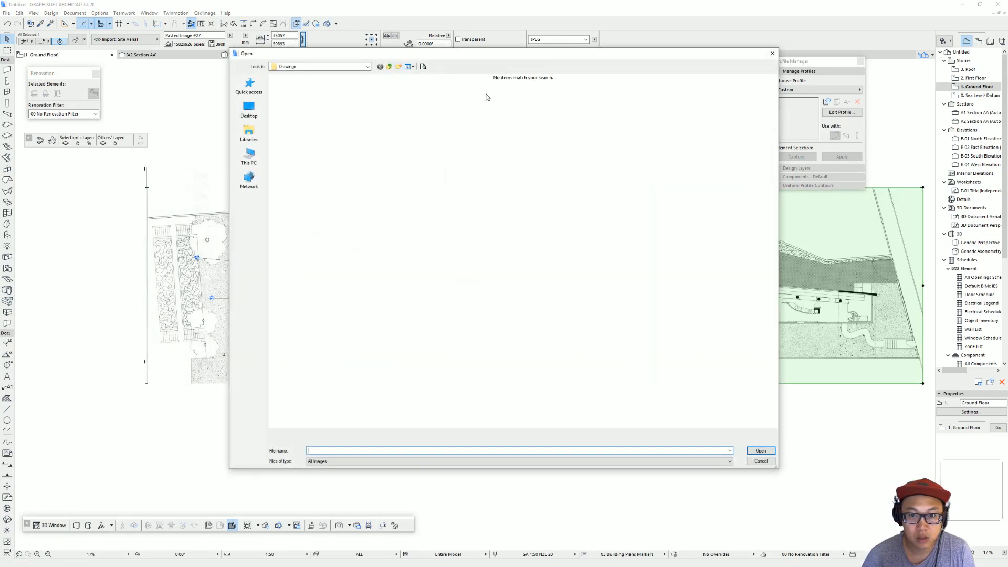
key("Escape")
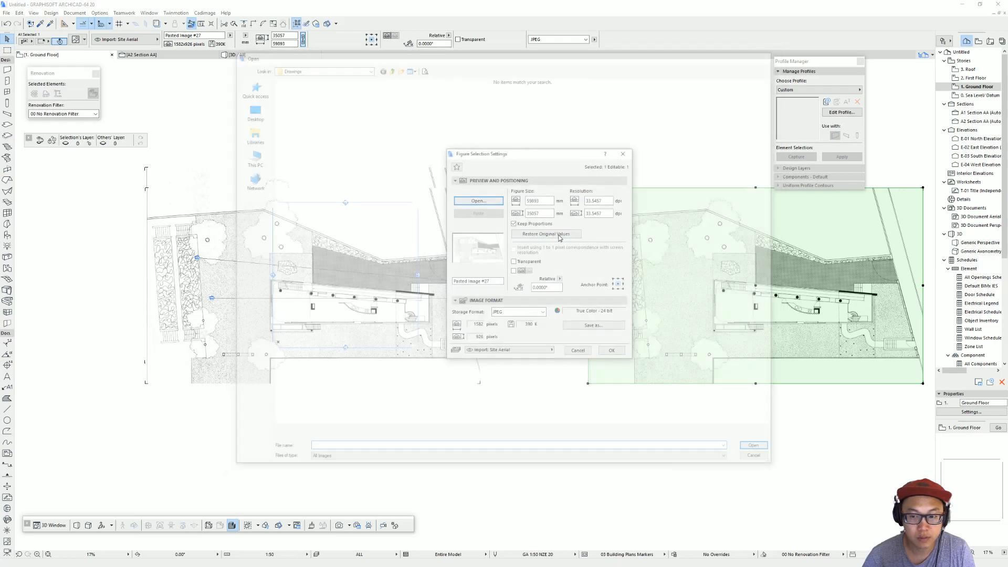
key("Escape")
key("Escape")
Step: Replace the picture of the copied plan image beside the site plan with the Section_3 file from the Drawings folder
left_click(707, 248)
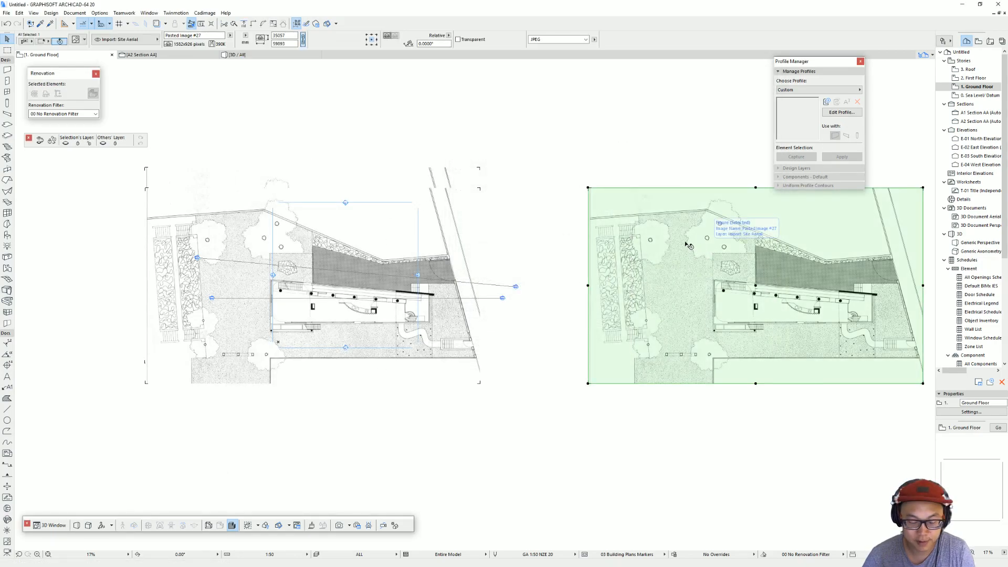
key("ctrl+t")
left_click(476, 204)
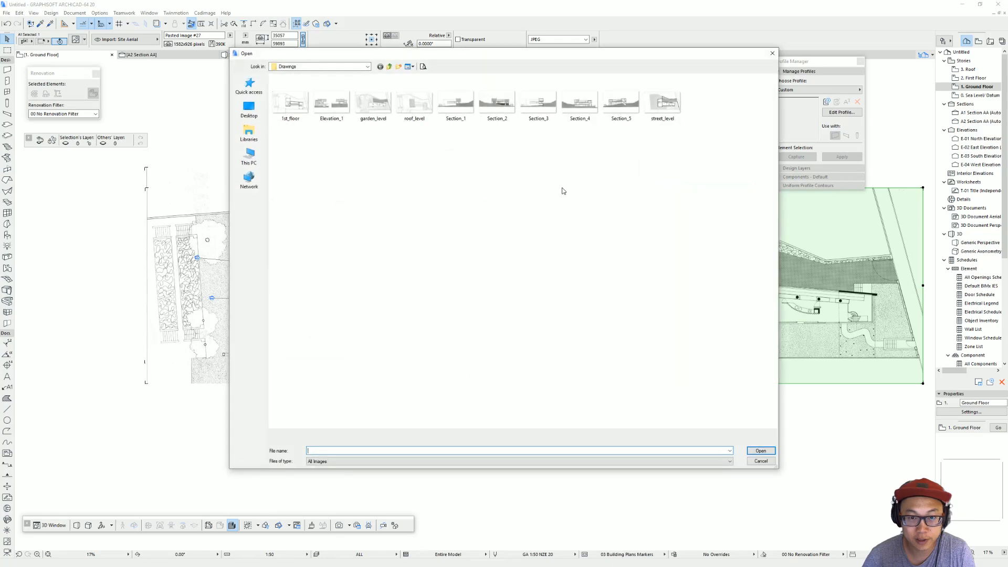
double_click(549, 114)
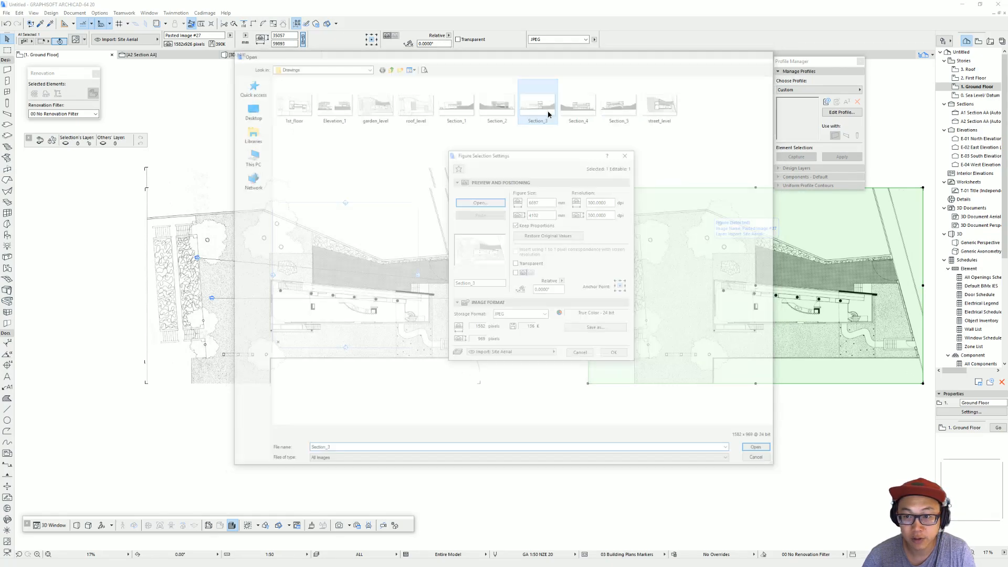
left_click(614, 355)
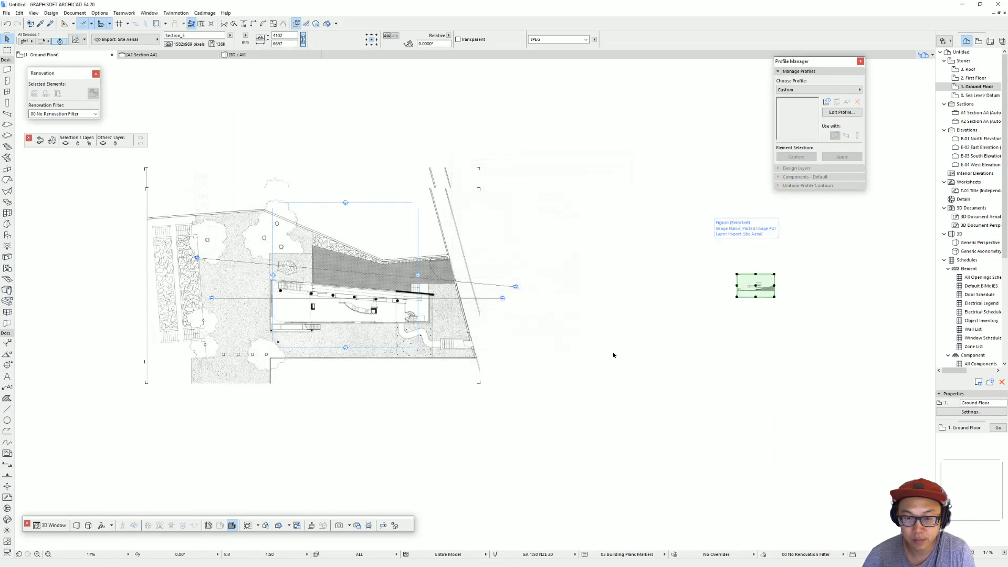
Step: Move the Section_3 image closer to the site plan on the Ground Floor
scroll(756, 283, "up", 8)
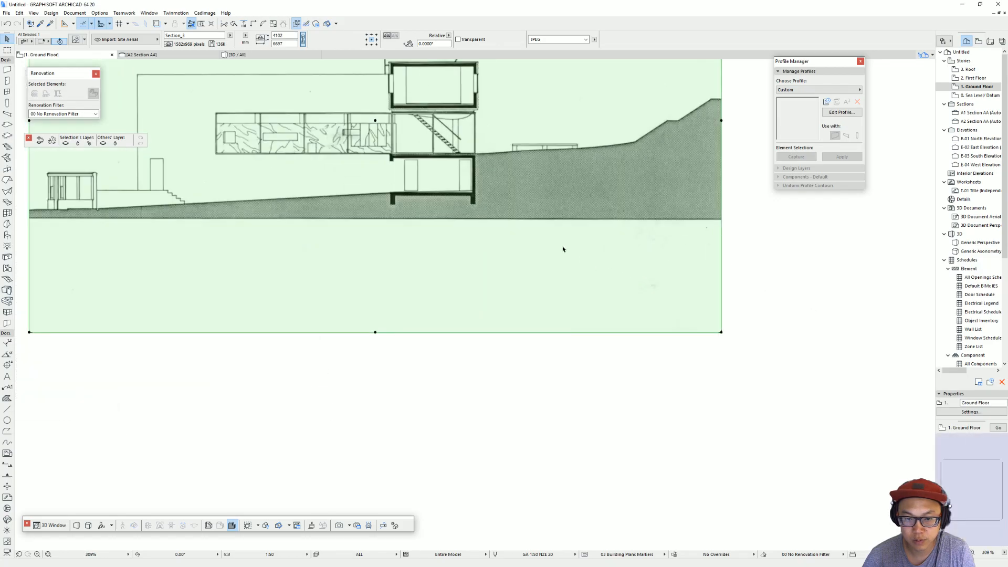
scroll(516, 258, "down", 2)
scroll(499, 271, "up", 3)
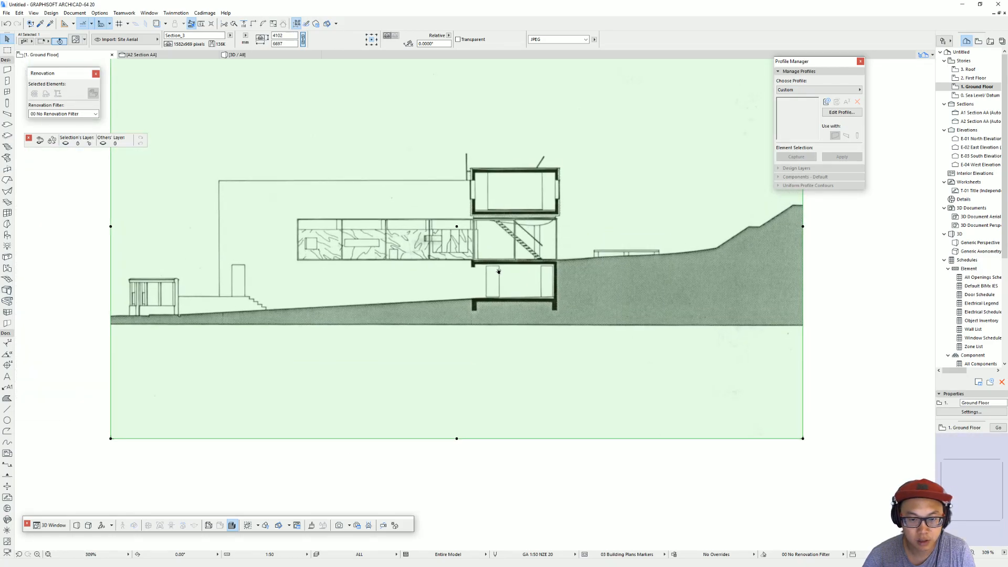
scroll(498, 230, "down", 3)
middle_click_drag(497, 230, 580, 231)
scroll(518, 231, "down", 6)
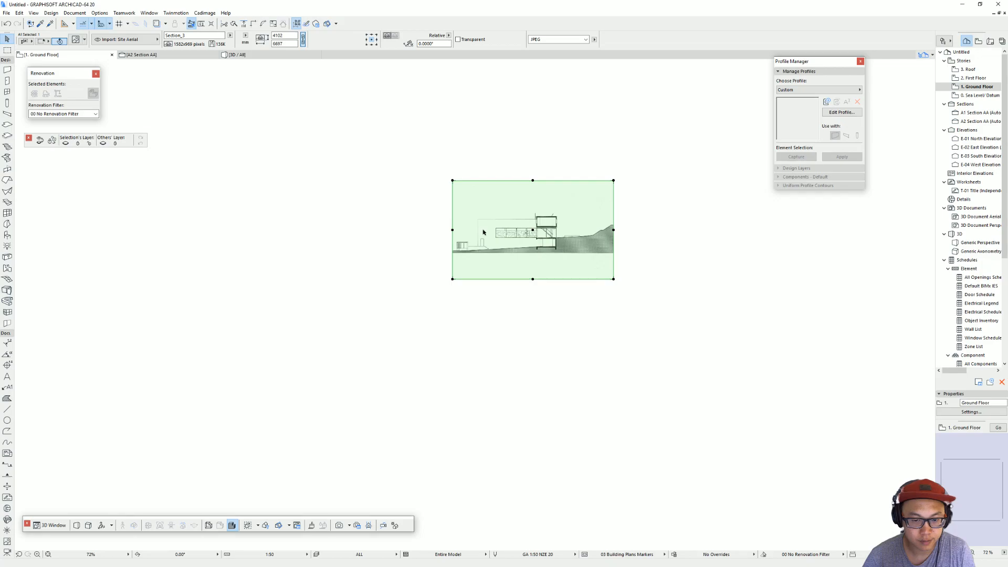
middle_click_drag(498, 239, 663, 248)
key("ctrl+d")
left_click(645, 231)
scroll(343, 290, "down", 2)
middle_click_drag(344, 290, 719, 165)
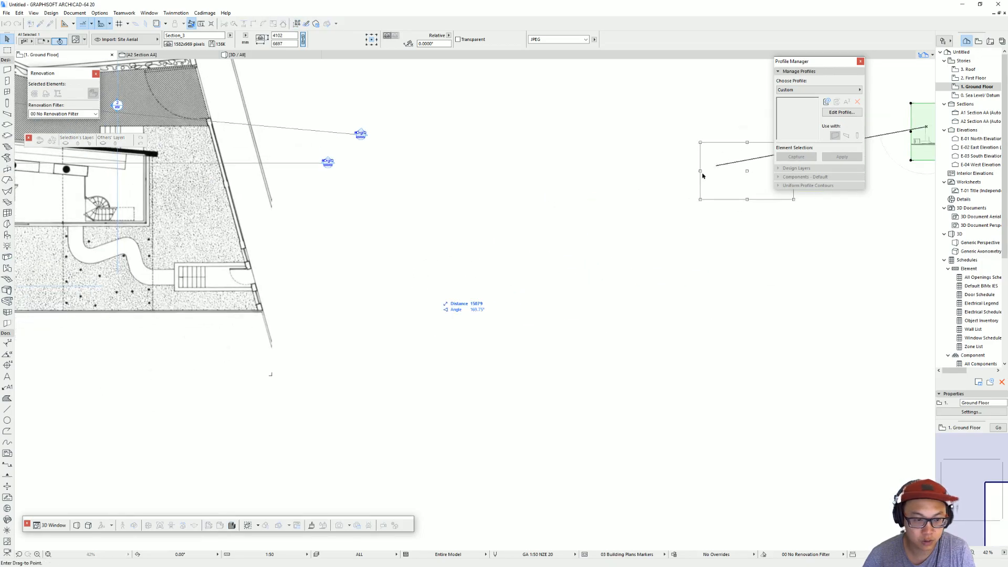
left_click(429, 219)
Step: Measure the width of the strip between the two dashed lines around the curved path on the plan
scroll(409, 227, "up", 2)
middle_click_drag(423, 227, 641, 254)
scroll(651, 250, "up", 1)
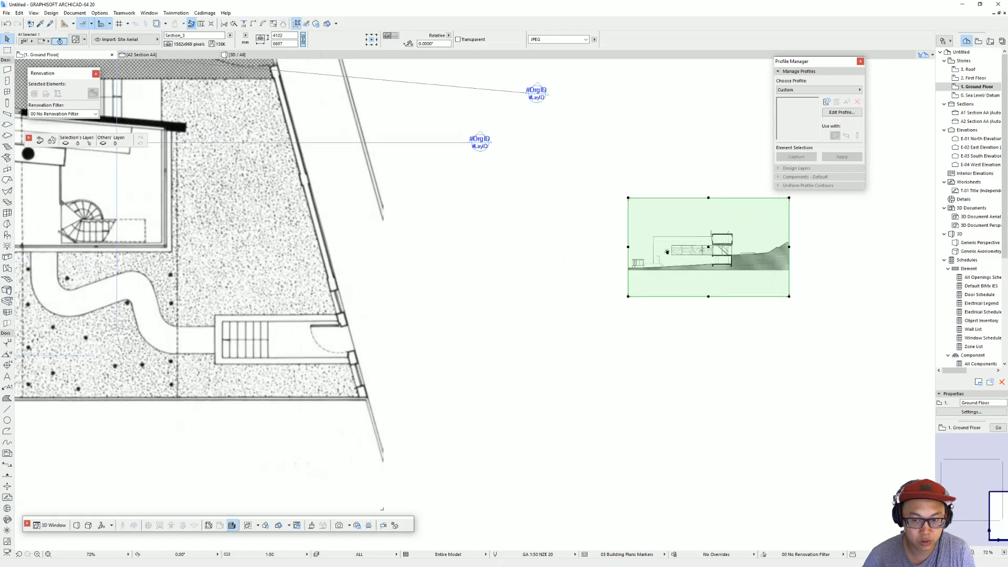
scroll(630, 248, "down", 5)
middle_click_drag(567, 245, 553, 244)
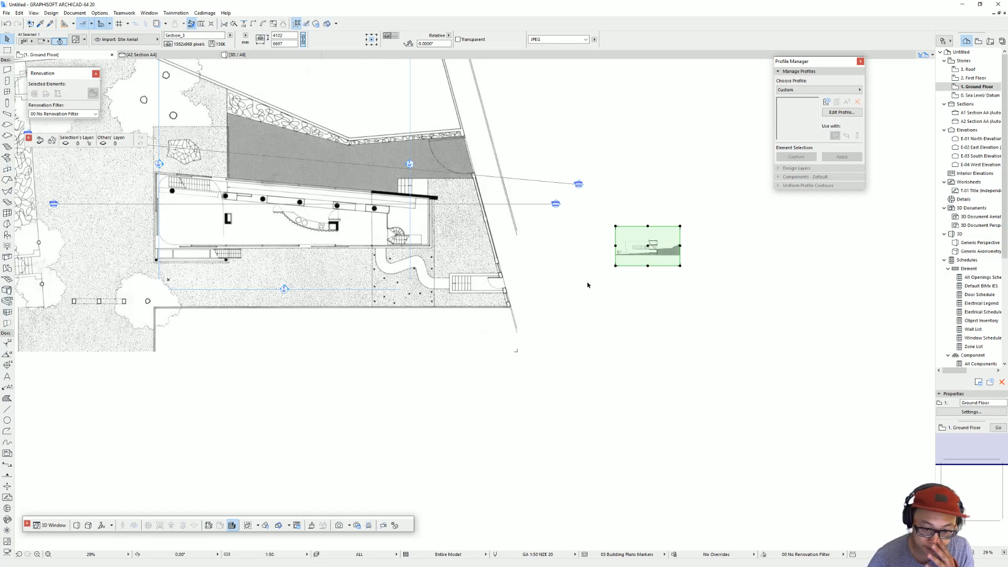
scroll(484, 296, "up", 2)
key("m")
left_click(250, 310)
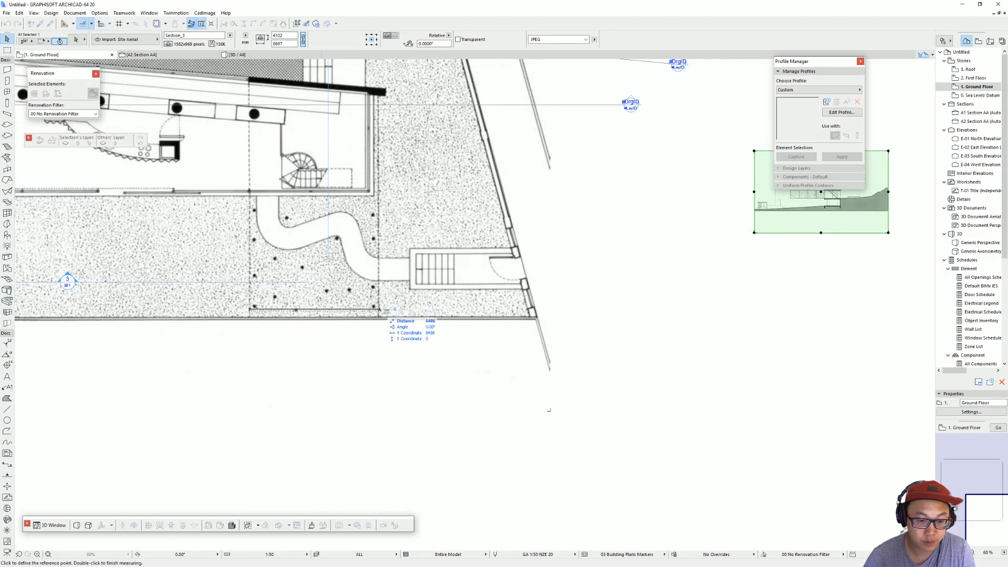
key("Escape")
Step: Compare the Section_3 image with the ground floor plan to find a matching building width for scaling
middle_click_drag(681, 252, 310, 287)
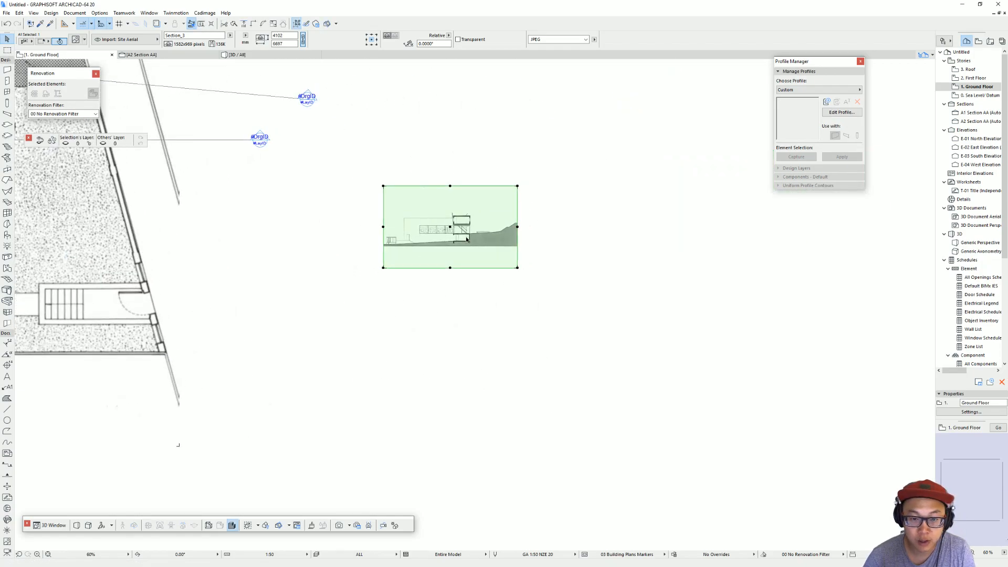
scroll(465, 237, "up", 3)
scroll(422, 209, "down", 5)
middle_click_drag(413, 215, 695, 206)
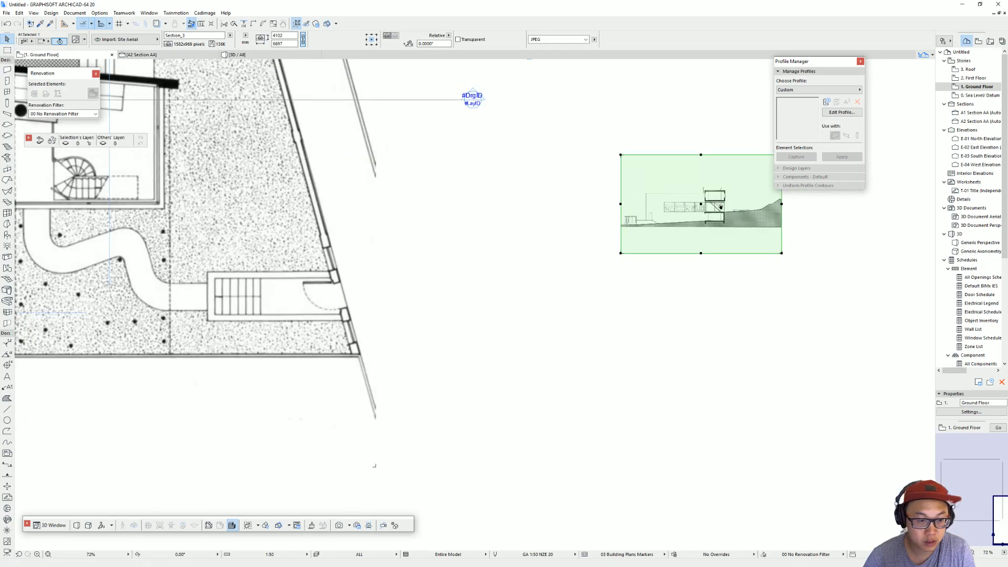
scroll(687, 208, "down", 4)
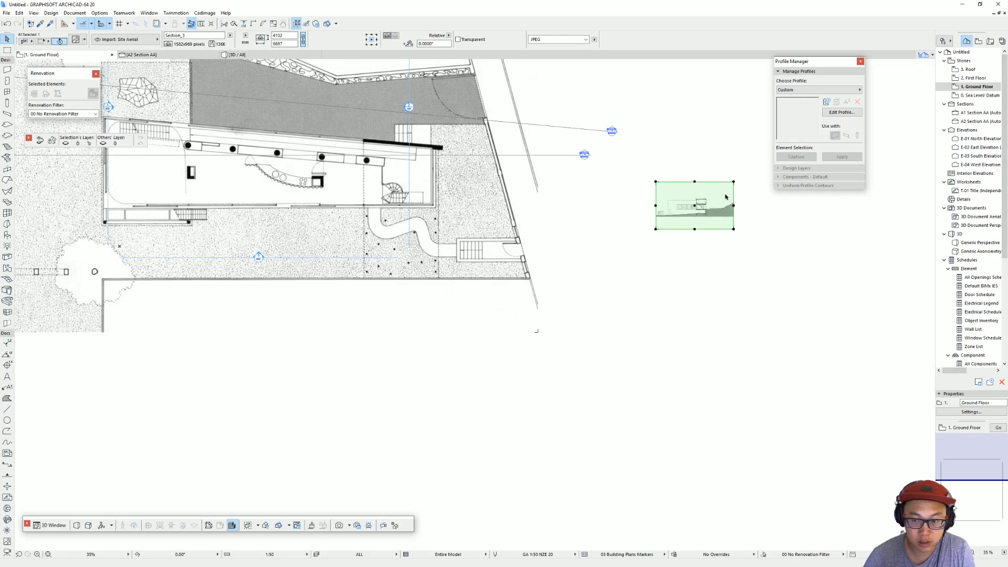
scroll(714, 206, "up", 4)
scroll(696, 207, "down", 3)
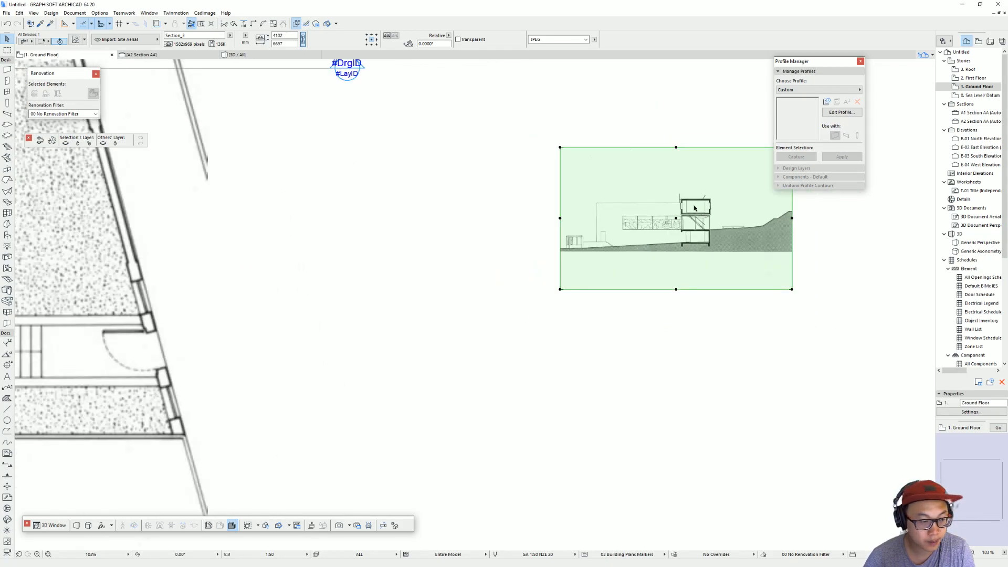
scroll(632, 209, "down", 2)
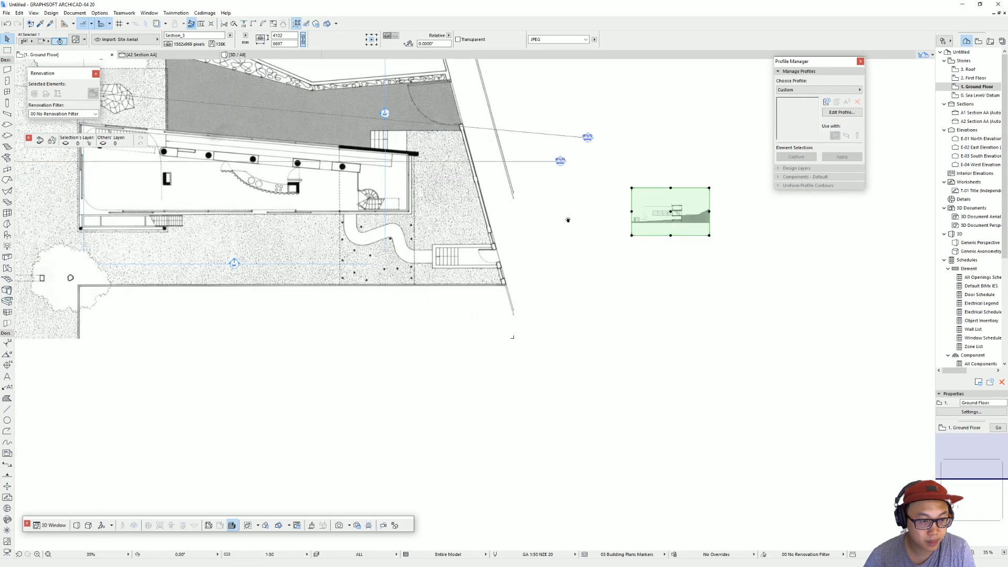
middle_click_drag(568, 217, 634, 287)
scroll(761, 291, "up", 3)
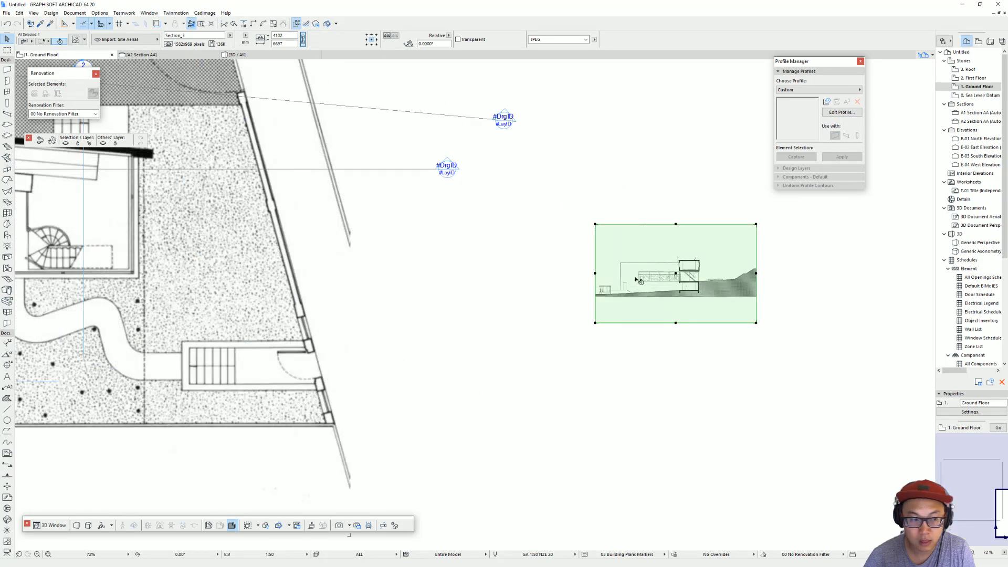
scroll(511, 259, "down", 2)
middle_click_drag(511, 258, 630, 274)
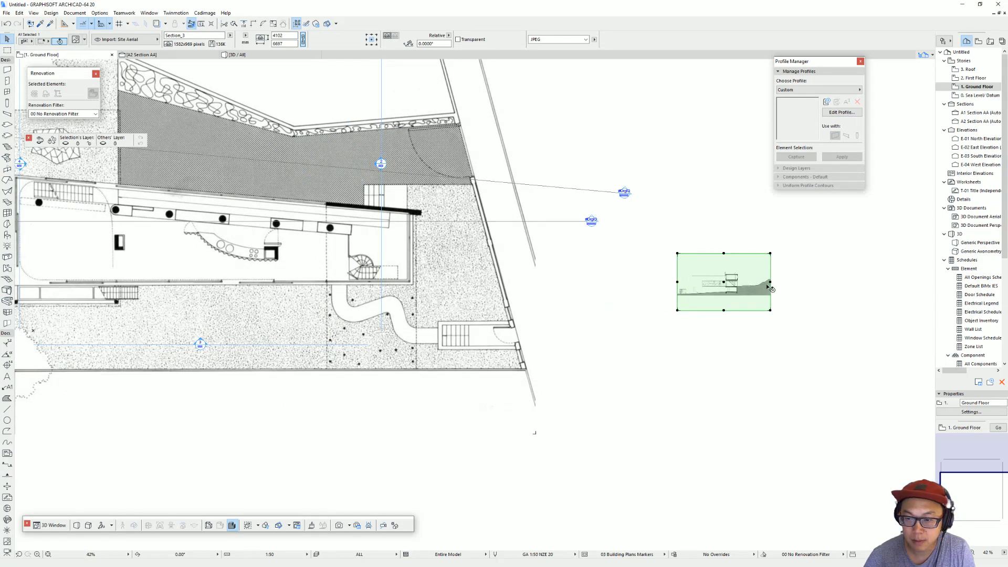
scroll(730, 288, "up", 5)
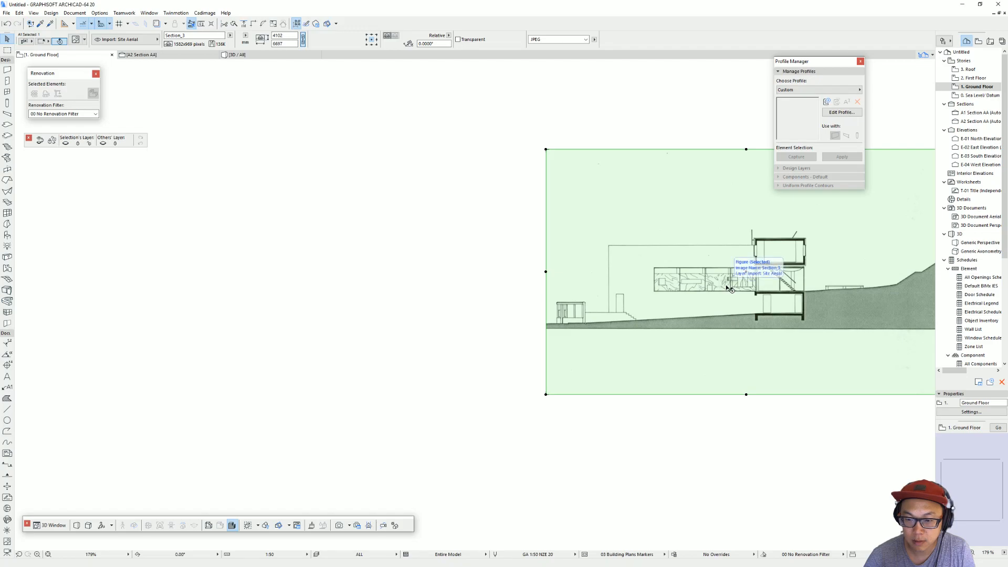
scroll(730, 289, "down", 3)
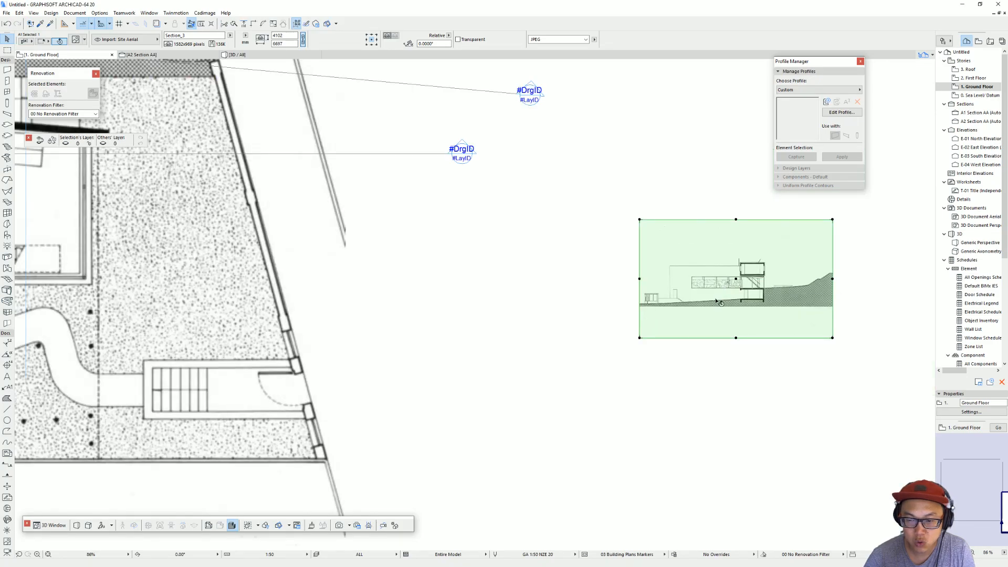
scroll(719, 302, "down", 3)
middle_click_drag(332, 220, 520, 243)
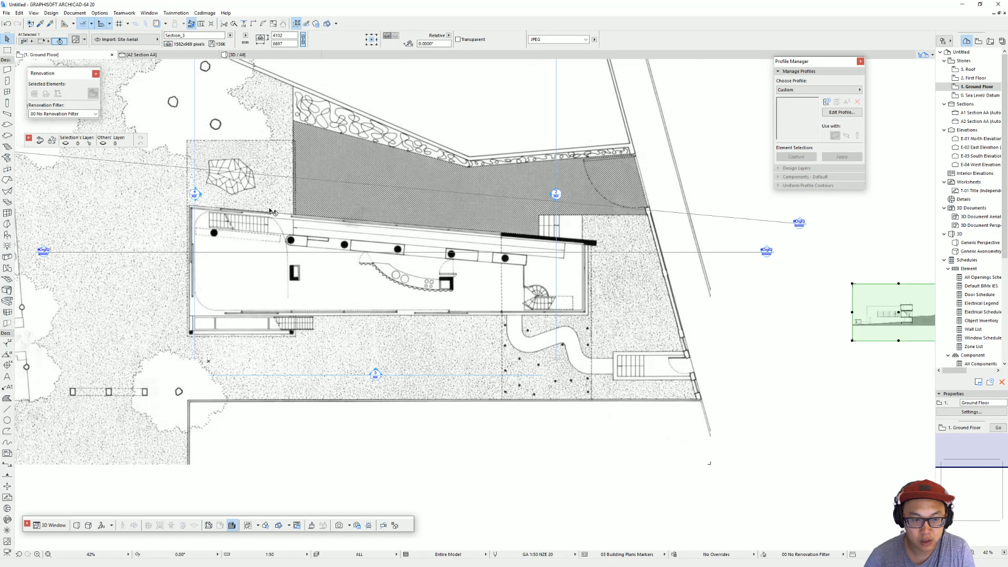
middle_click_drag(633, 239, 247, 204)
middle_click_drag(592, 278, 484, 282)
scroll(419, 280, "up", 5)
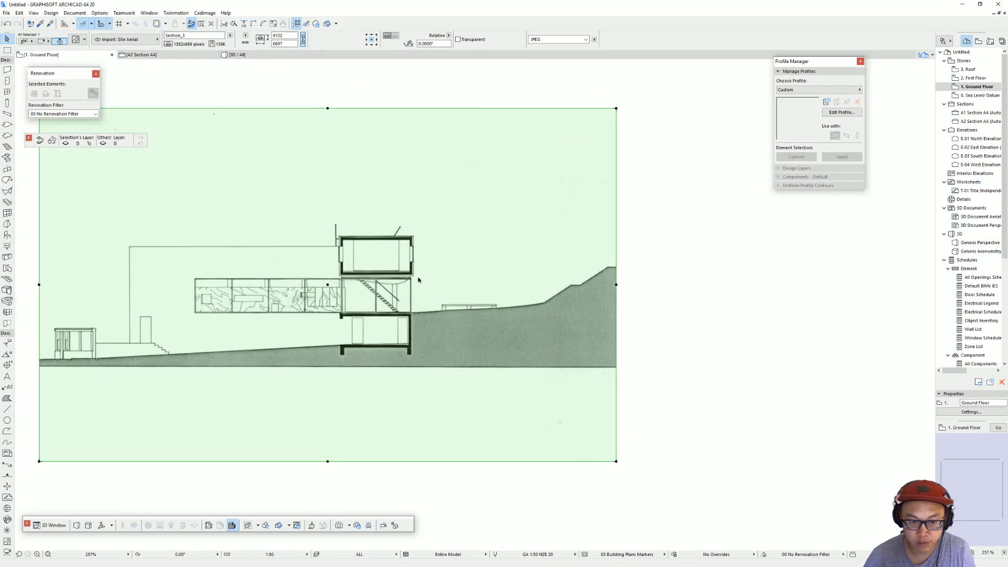
key("ctrl+m")
key("ctrl")
key("Escape")
key("Escape")
Step: Enlarge the Section_3 image graphically from the width of its uppermost floor box, to about 58719 mm wide and 36579 mm high
left_click(413, 274)
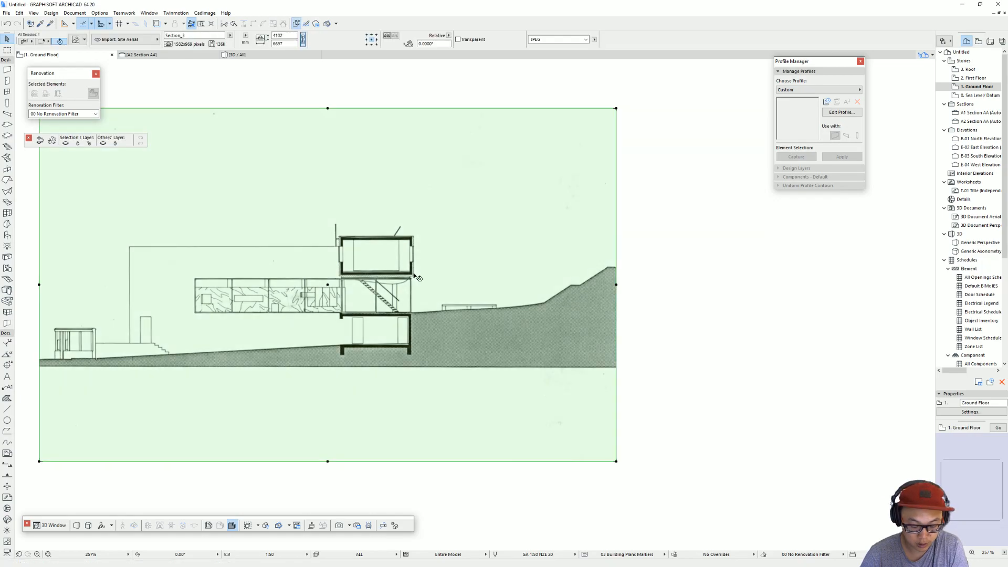
key("ctrl+k")
left_click(522, 258)
left_click(340, 238)
left_click(413, 241)
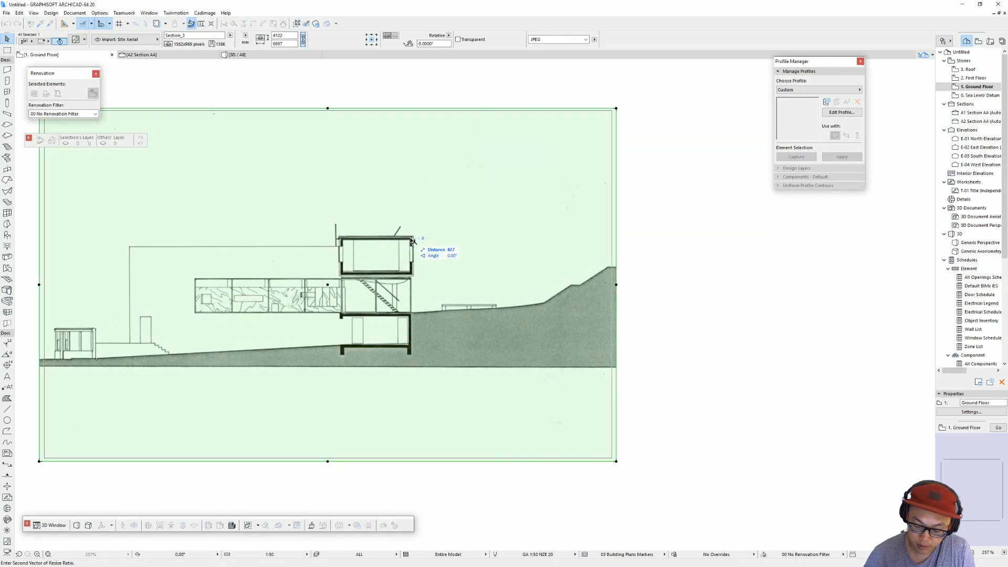
left_click(936, 238)
Step: Move the enlarged Section_3 image to the right so it sits clear beside the site plan
scroll(727, 273, "down", 10)
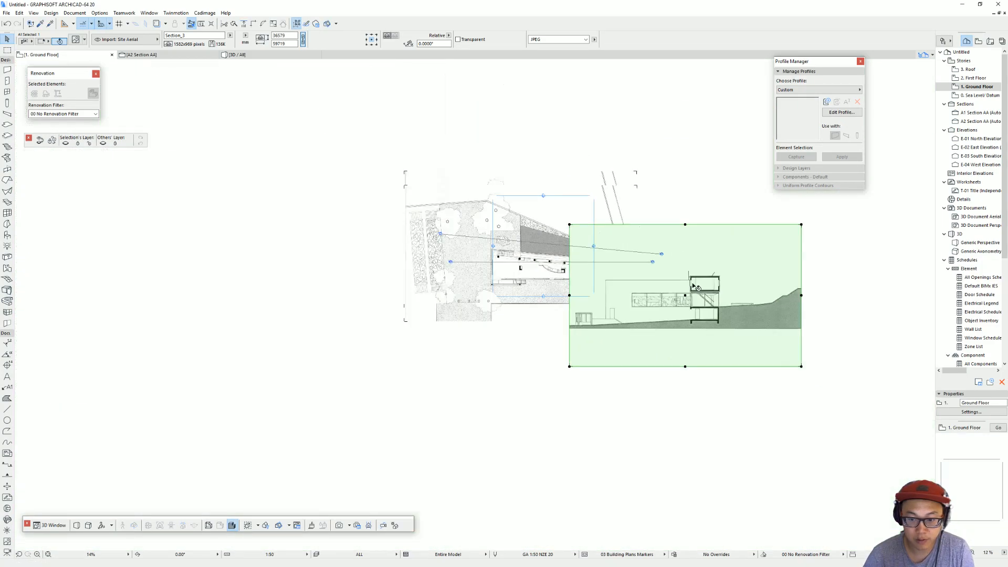
key("ctrl+d")
left_click(730, 297)
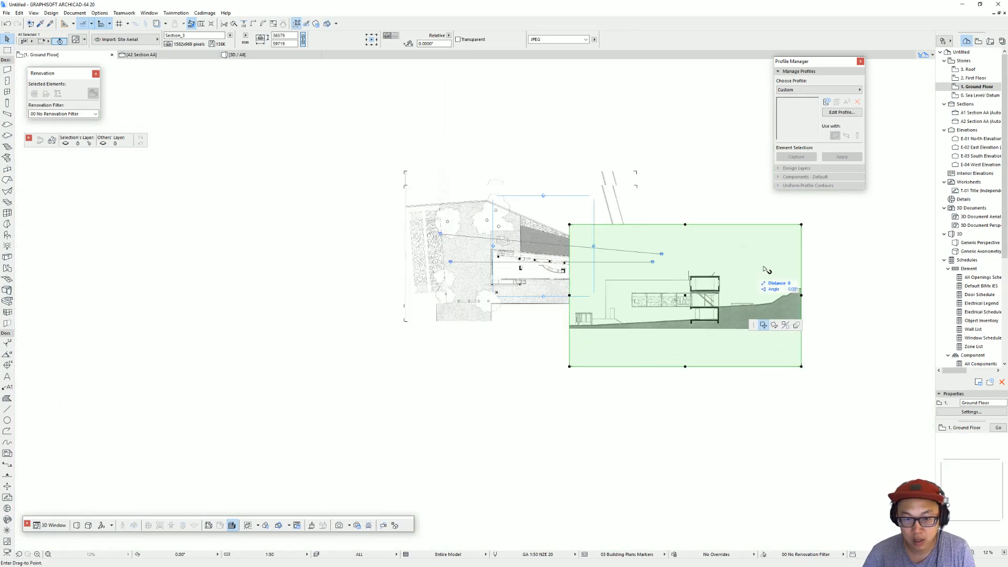
left_click(809, 243)
Step: Place a horizontal section line, A3 Section AA, across the upper part of the site plan, looking down toward the house
scroll(779, 256, "up", 4)
middle_click_drag(775, 254, 864, 285)
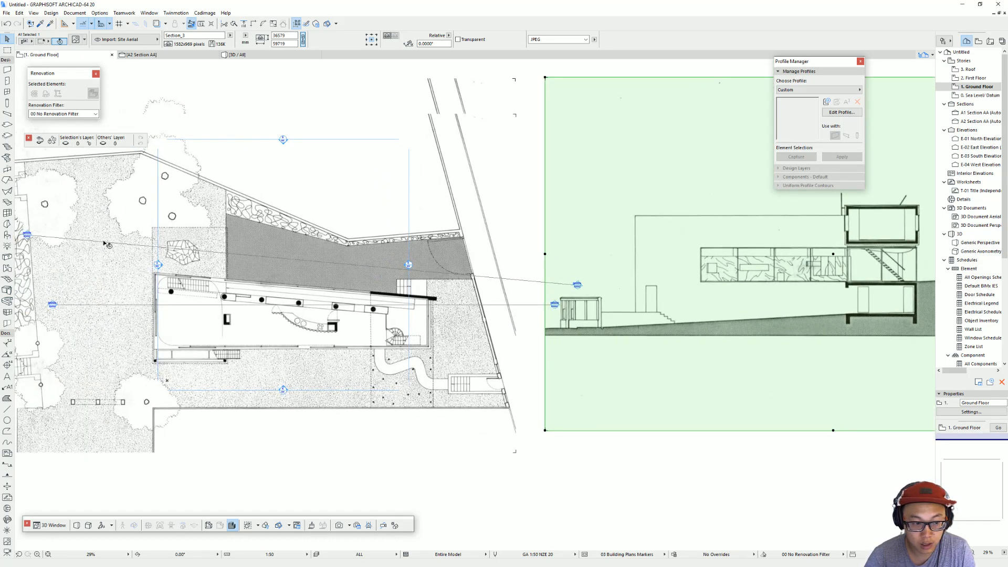
scroll(304, 242, "down", 3)
middle_click_drag(305, 242, 433, 253)
key("Escape")
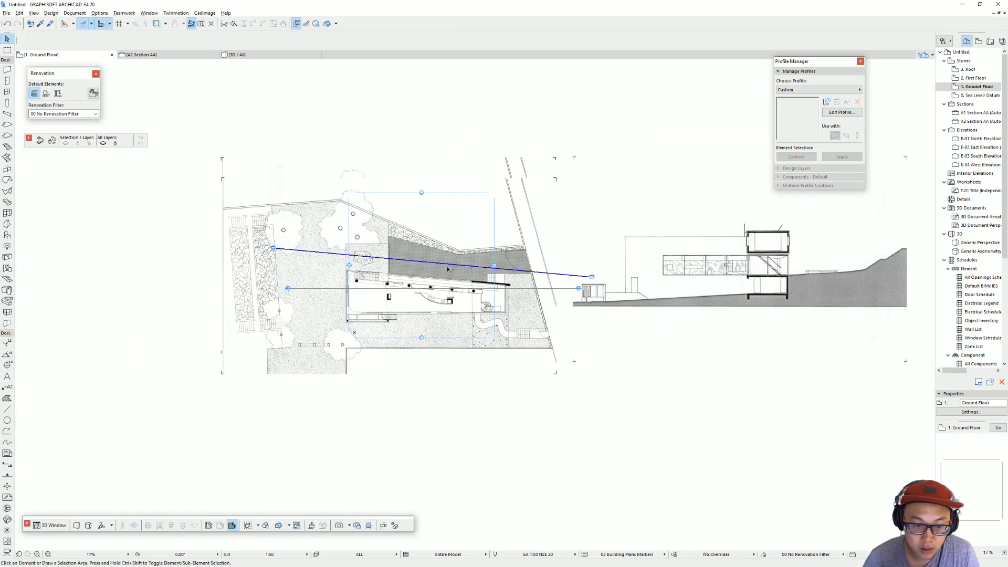
left_click(333, 249, "alt")
left_click(327, 250)
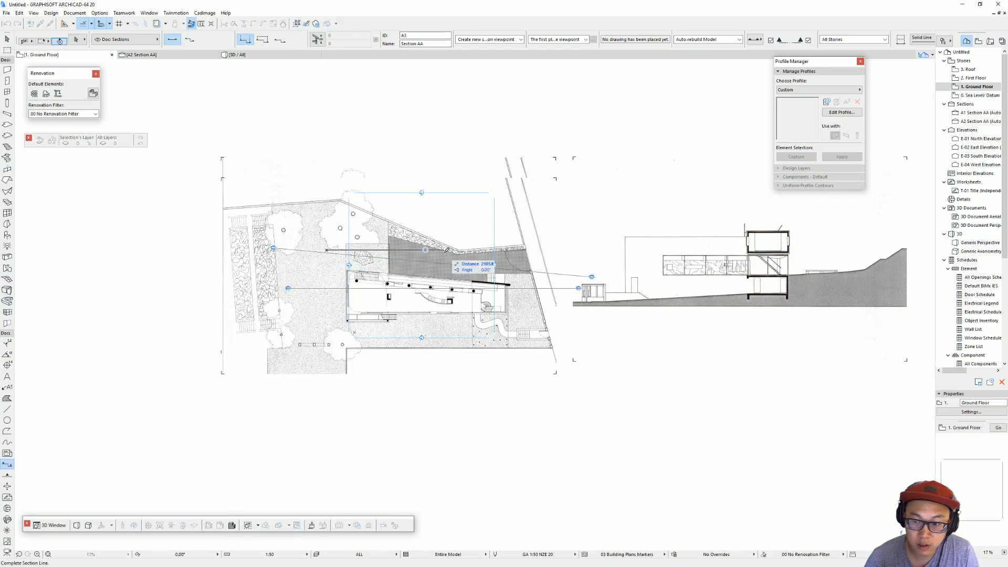
left_click(582, 250)
left_click(583, 323)
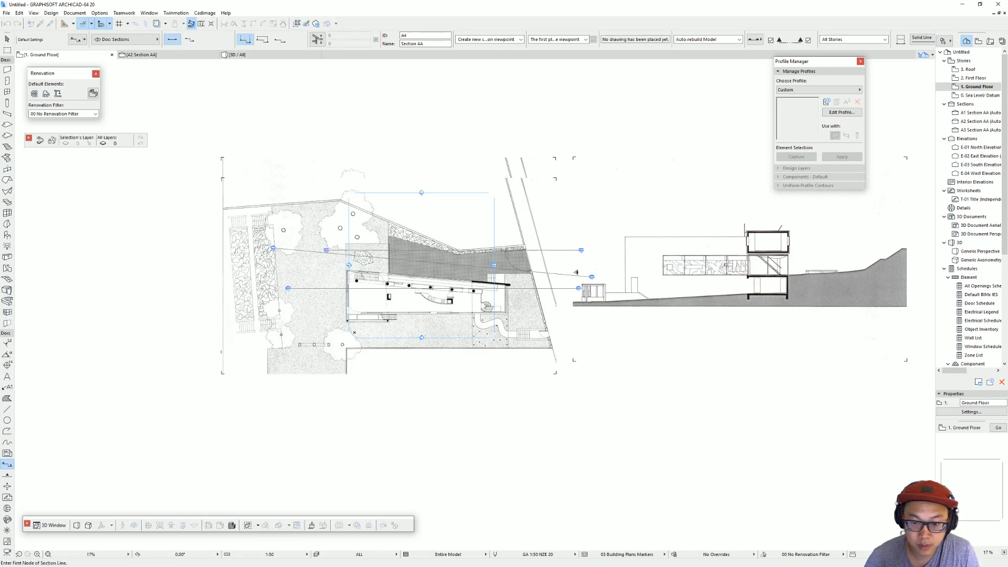
key("Escape")
Step: Remove the Section_3 image from the Ground Floor plan and open the section view of the new A3 line
left_click(717, 257)
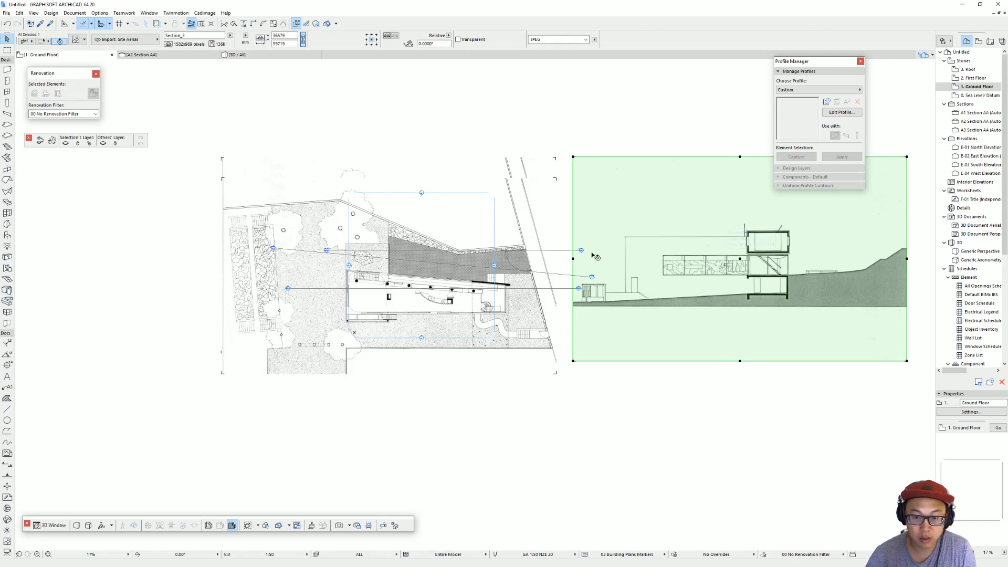
key("Delete")
left_click(582, 251)
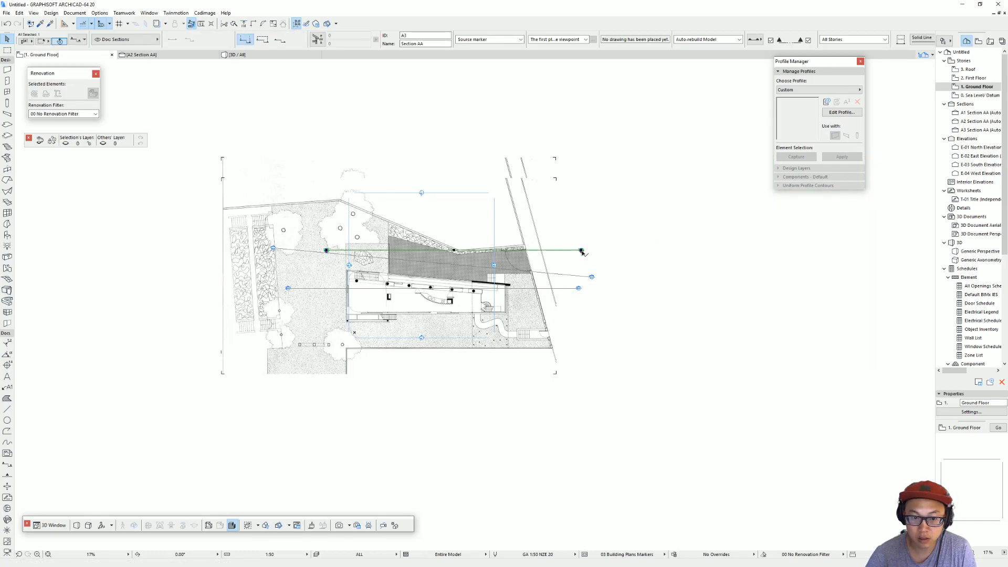
right_click(582, 252)
left_click(620, 288)
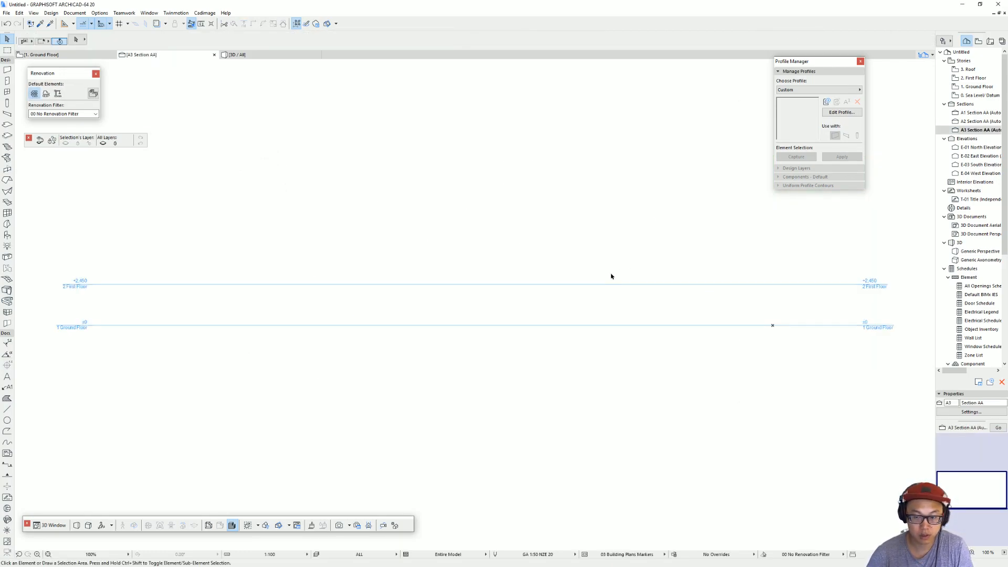
Step: Paste the Section_3 image at the center of the A3 section view and align its lowest floor with the Ground Floor level line
key("ctrl+v")
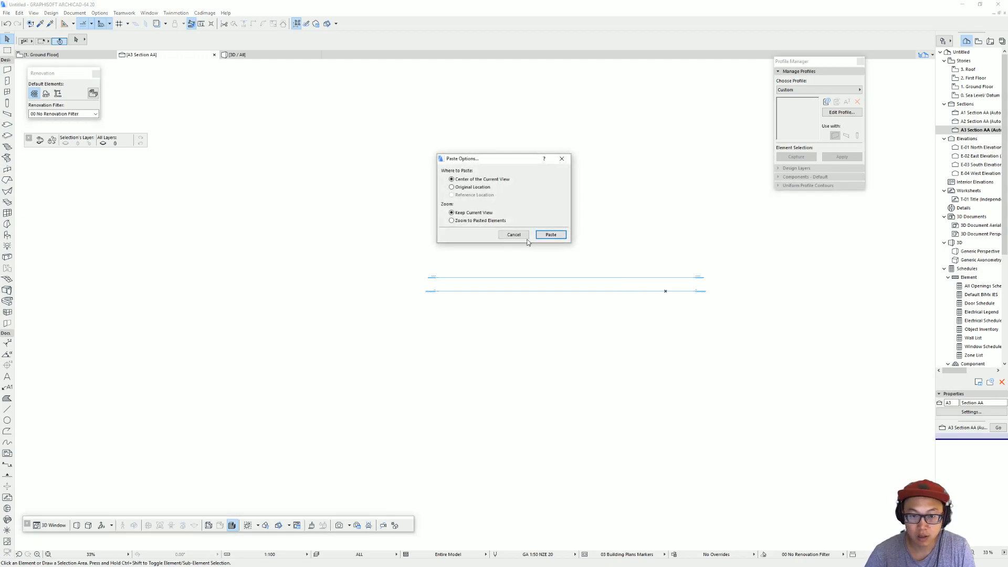
left_click(545, 235)
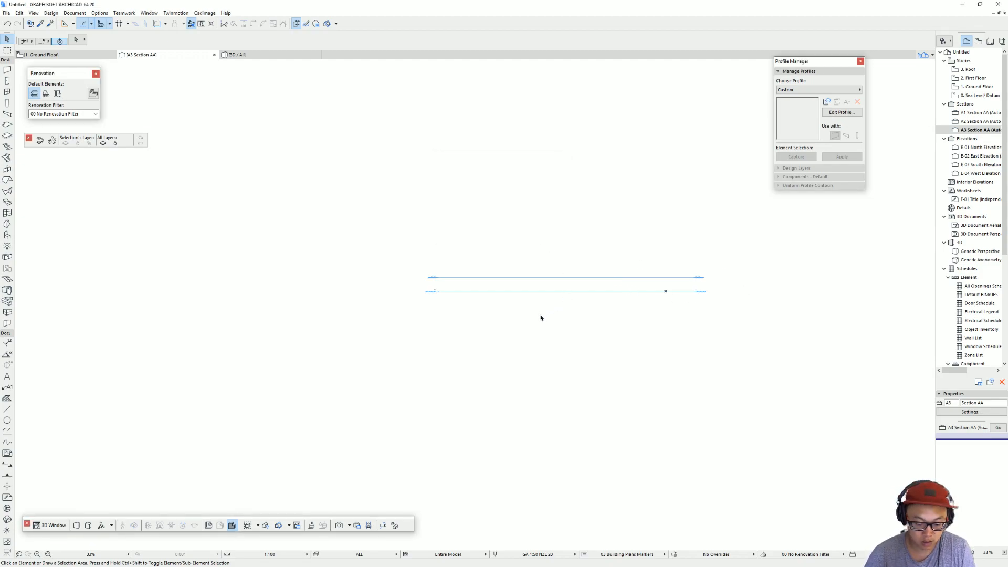
key("ctrl+v")
left_click(547, 234)
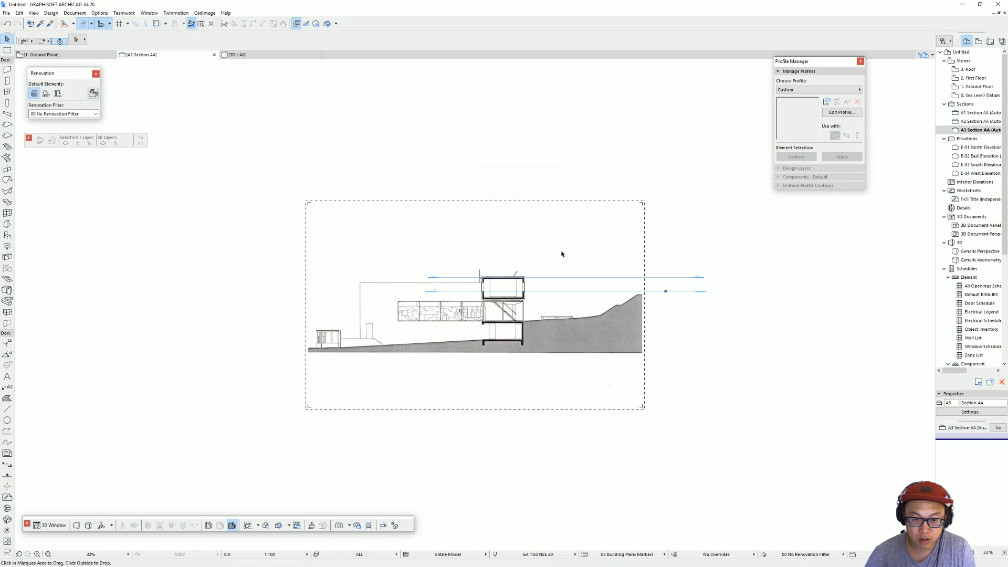
left_click_drag(522, 344, 664, 293)
key("Escape")
scroll(632, 292, "up", 2)
middle_click_drag(632, 292, 552, 324)
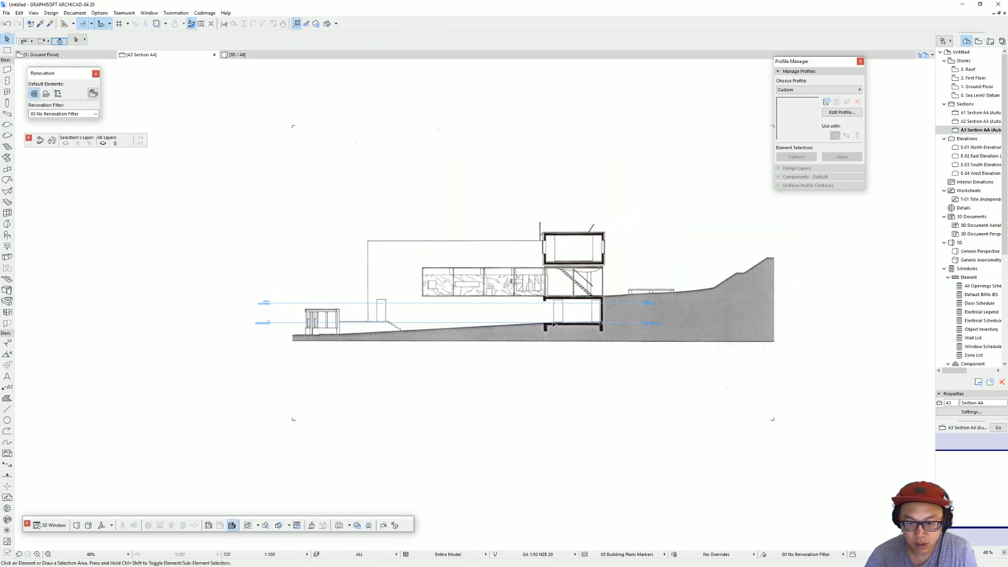
scroll(554, 325, "down", 2)
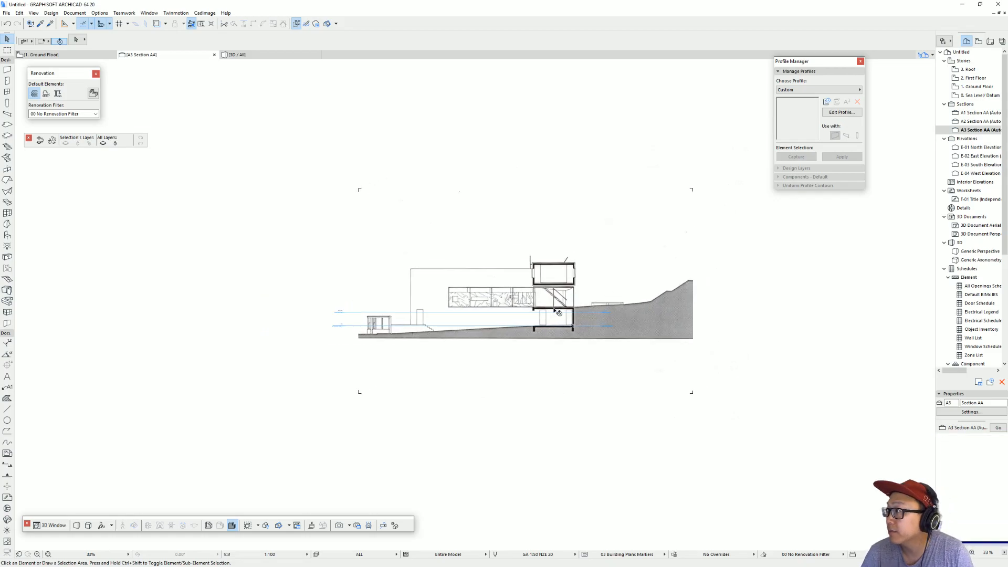
Step: Return to the Ground Floor plan and move the small plan image beside the upper-right corner of the site plan
key("F2")
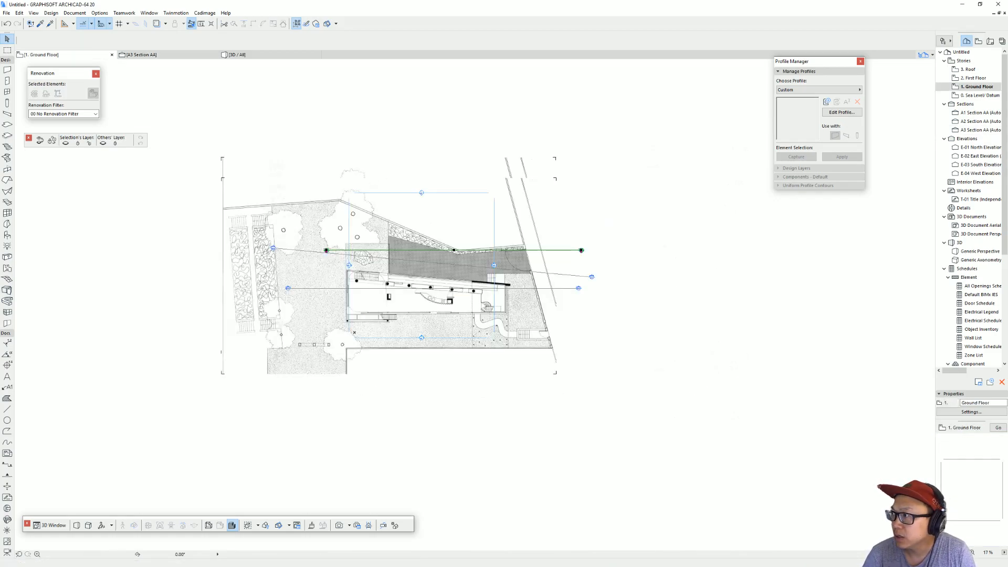
scroll(654, 338, "down", 3)
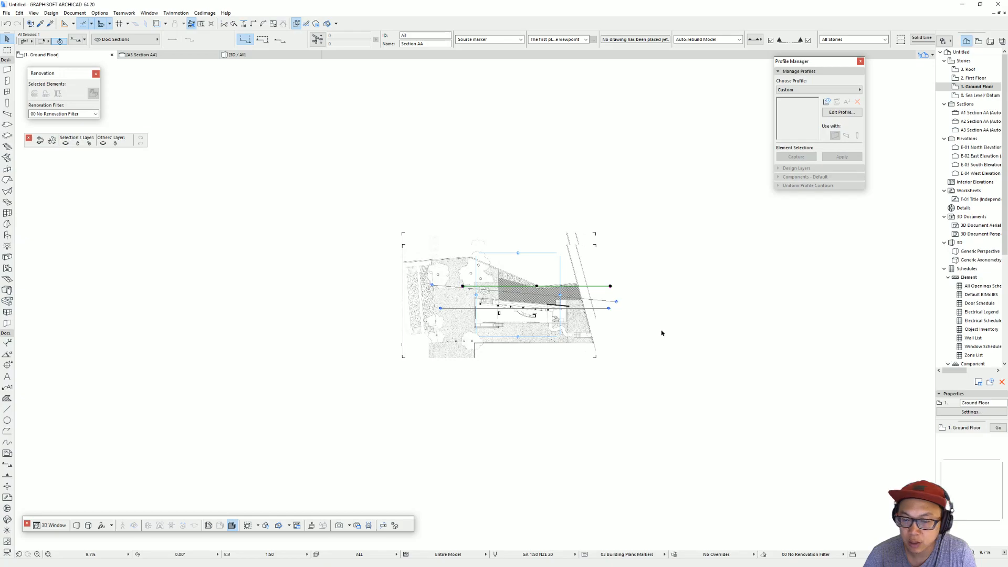
key("Escape")
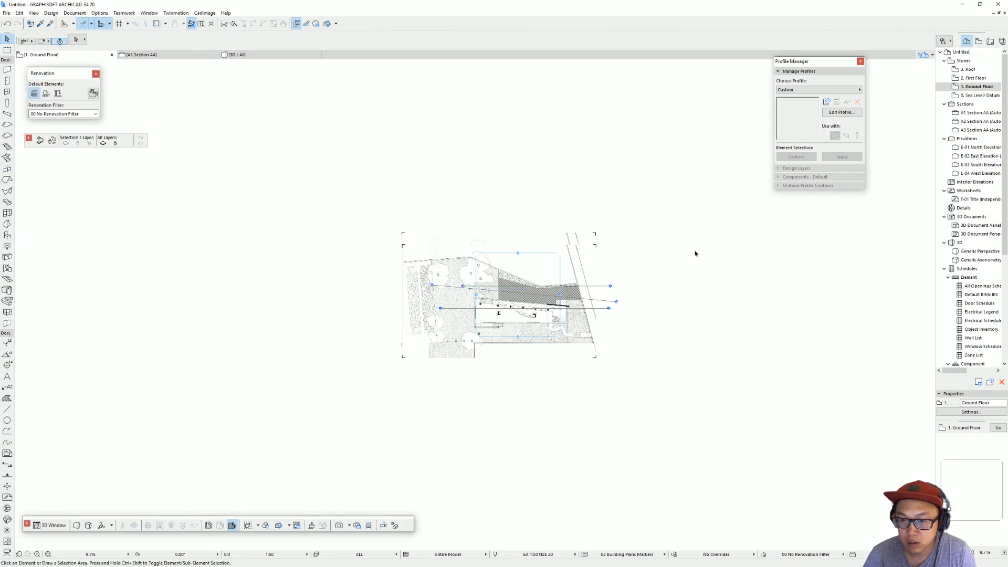
scroll(775, 275, "up", 10)
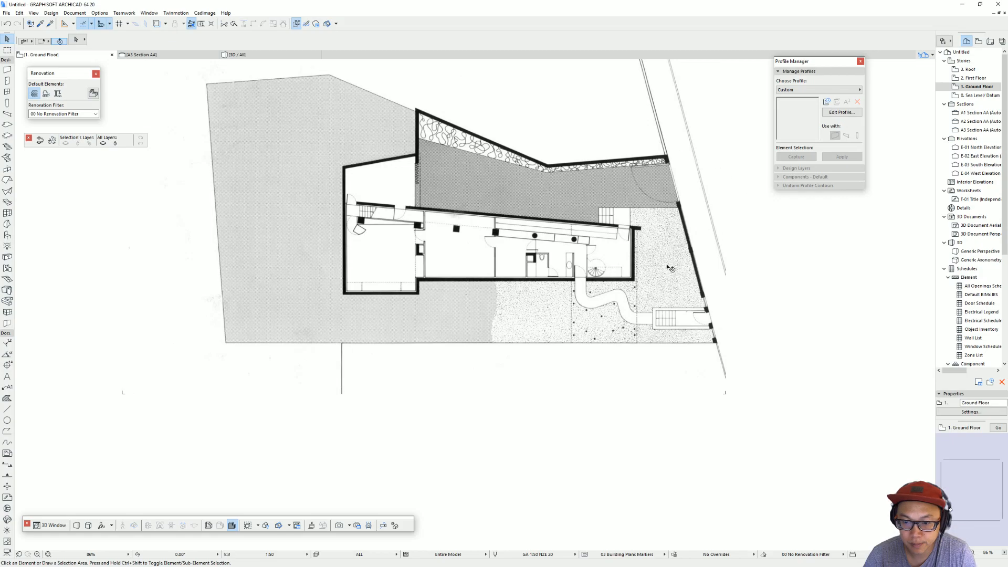
scroll(672, 267, "down", 8)
scroll(538, 270, "up", 3)
middle_click_drag(328, 286, 518, 247)
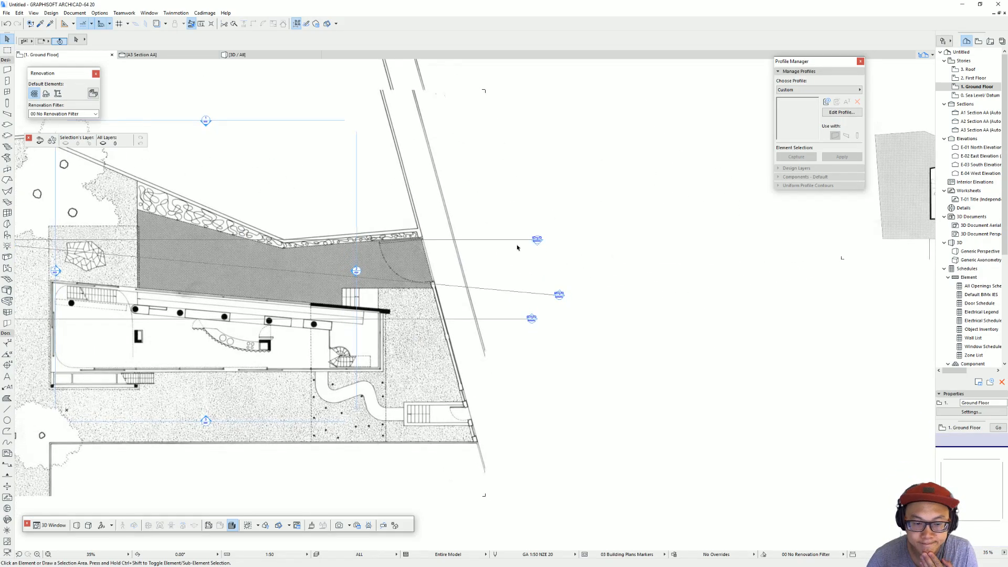
scroll(525, 249, "down", 3)
middle_click_drag(458, 272, 384, 274)
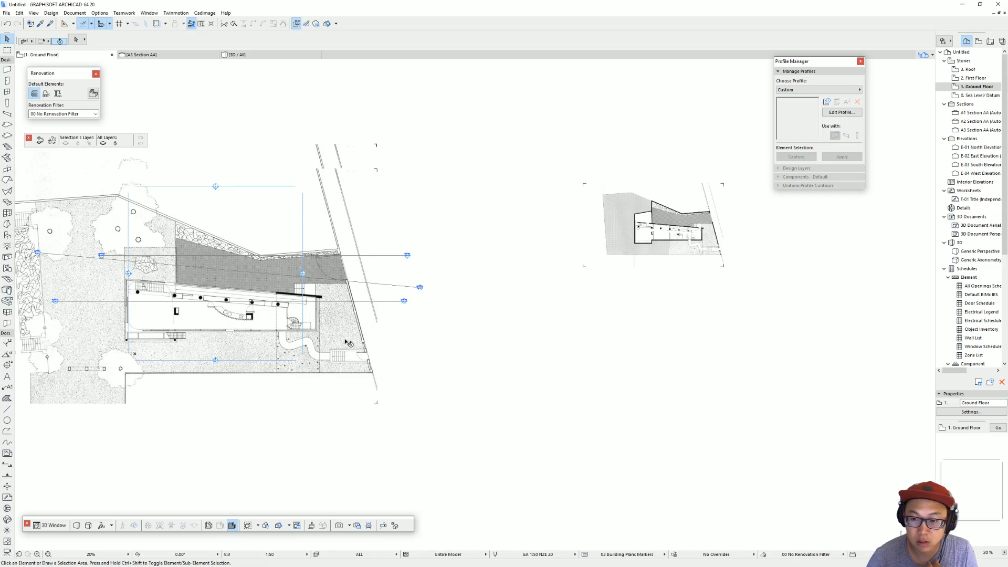
scroll(748, 229, "up", 4)
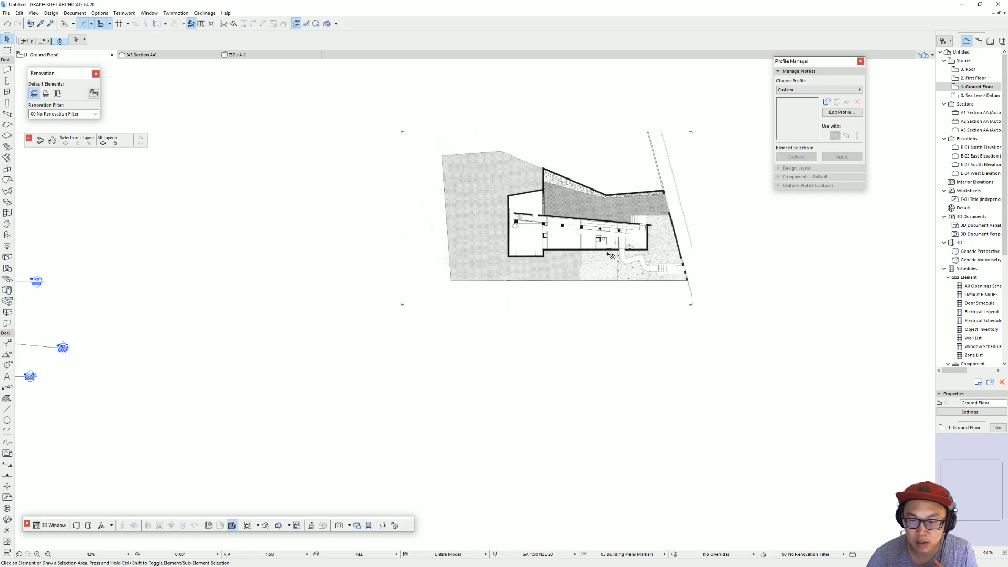
scroll(708, 254, "up", 5)
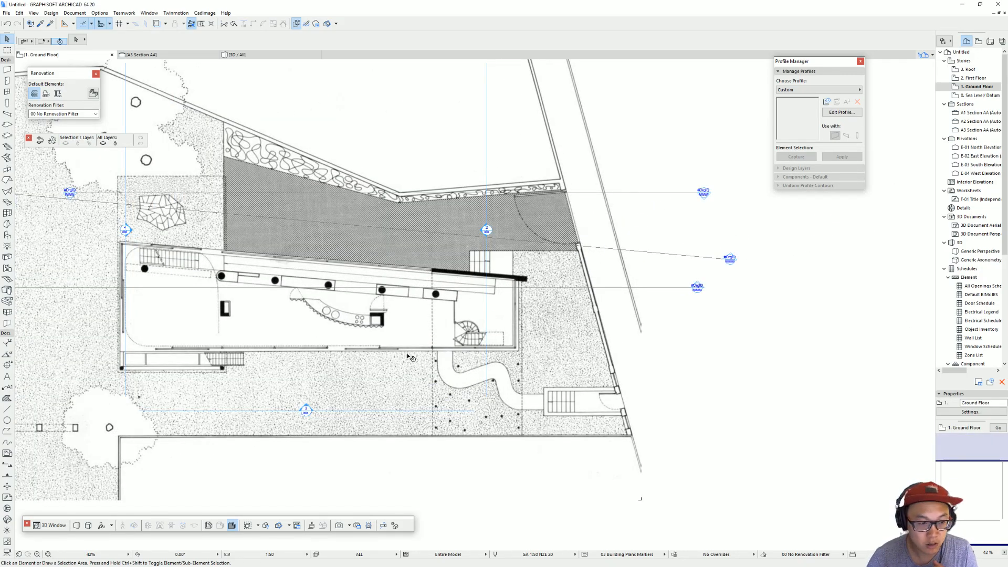
scroll(412, 357, "down", 3)
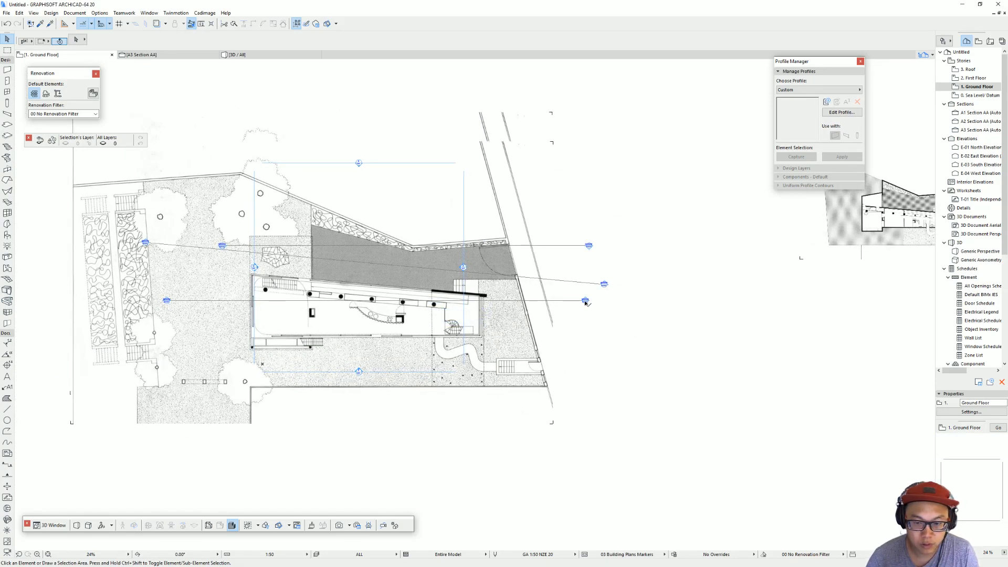
mouse_move(836, 240)
left_mouse_down()
mouse_move(671, 194)
mouse_move(553, 196)
left_mouse_up()
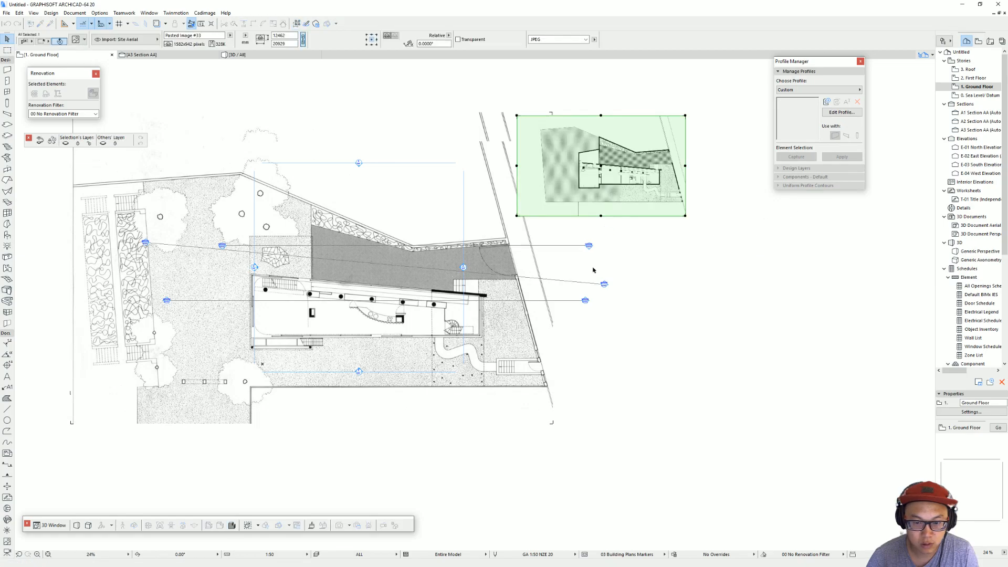
Step: Open the A2 section view from its line on the plan and examine how the floors sit against the story levels
left_click(586, 303)
right_click(586, 302)
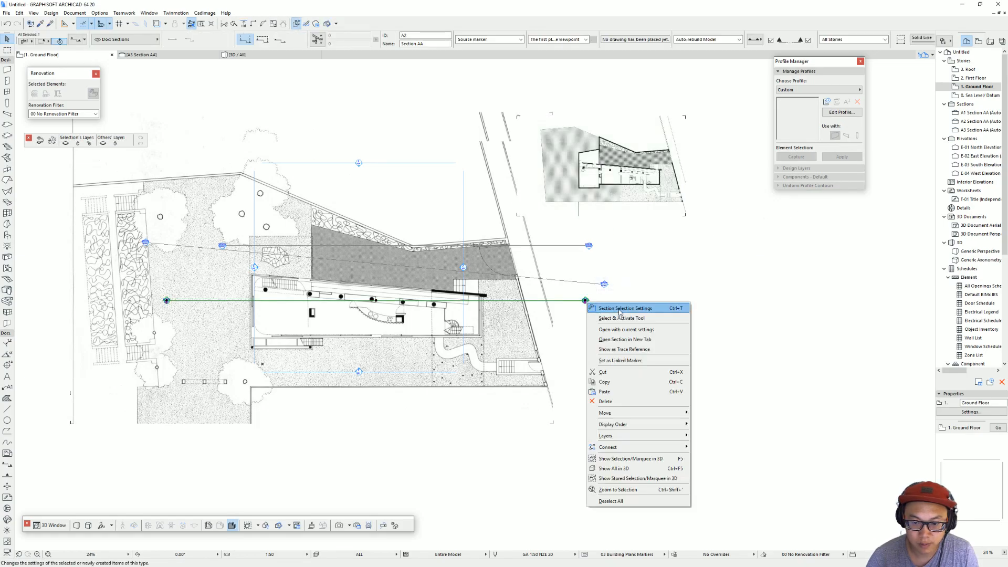
left_click(609, 329)
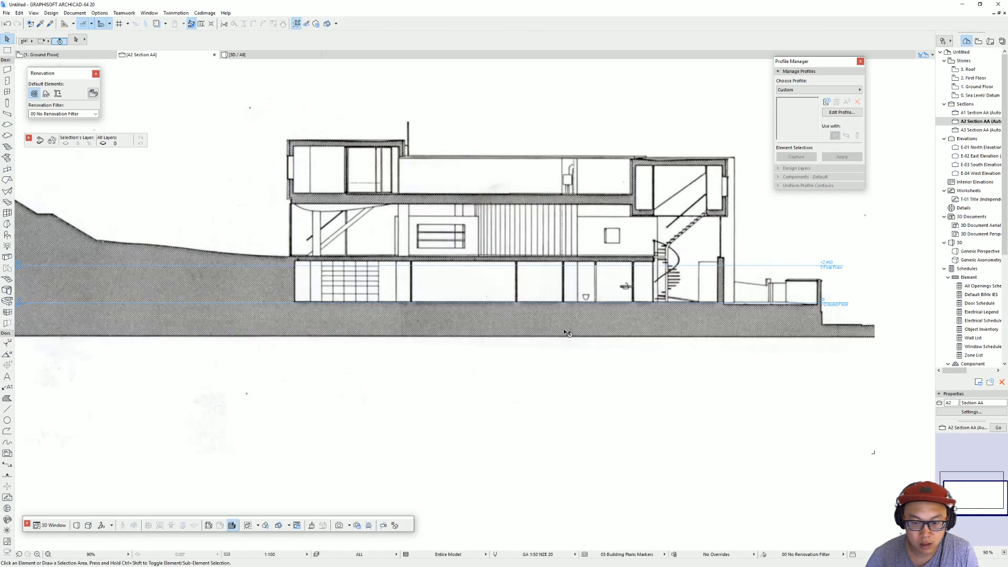
middle_click_drag(468, 337, 514, 338)
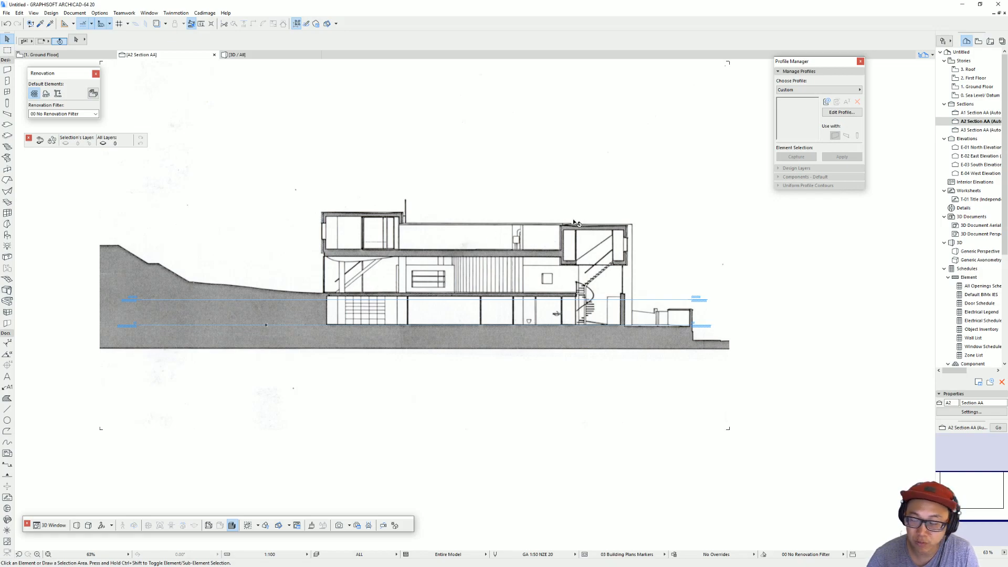
Step: In the story settings, insert a Garden Level story above Ground Floor and rename Ground Floor as Street Level
left_click(980, 87)
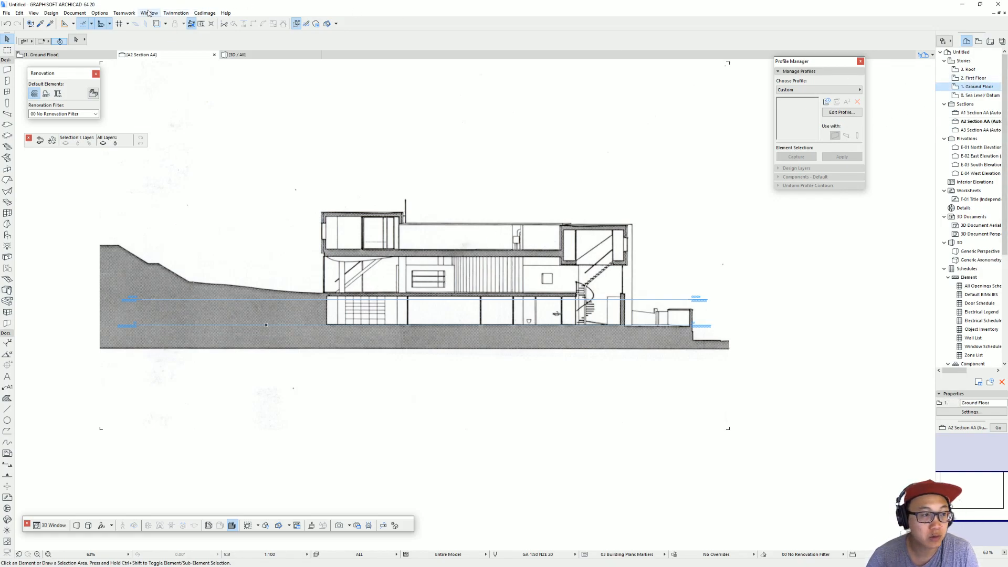
left_click(980, 78)
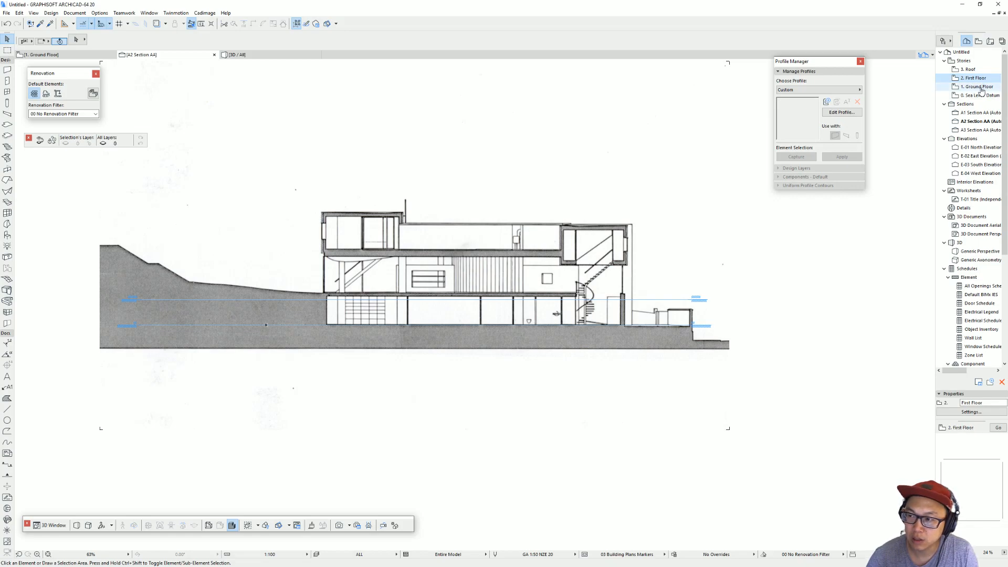
left_click(980, 88)
left_click(51, 12)
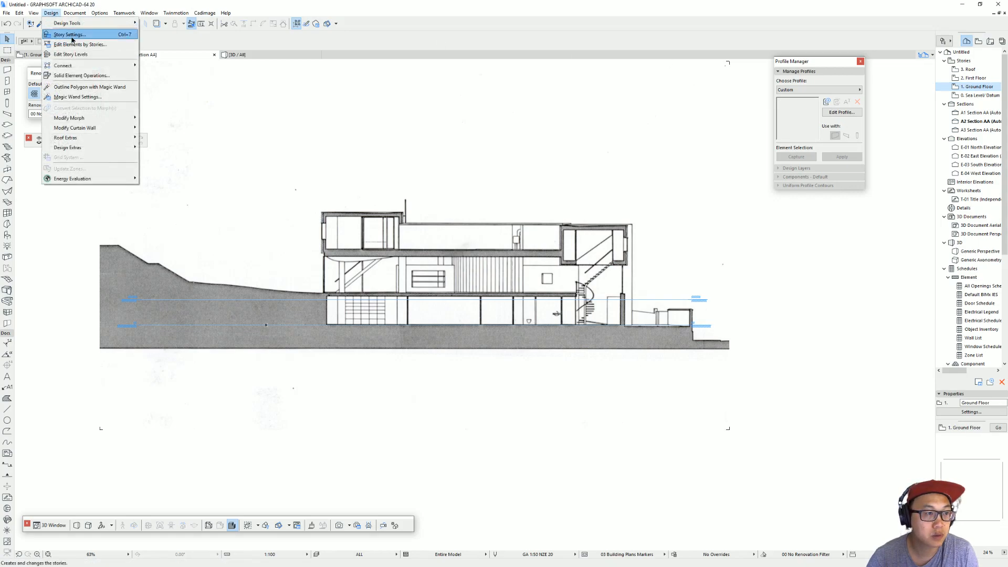
left_click(71, 36)
left_click(437, 251)
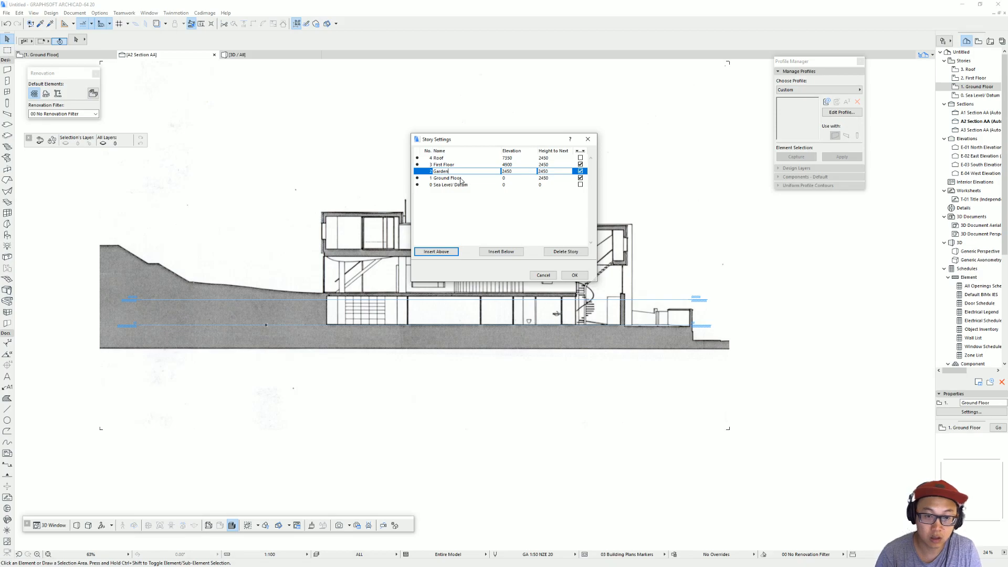
left_click(466, 178)
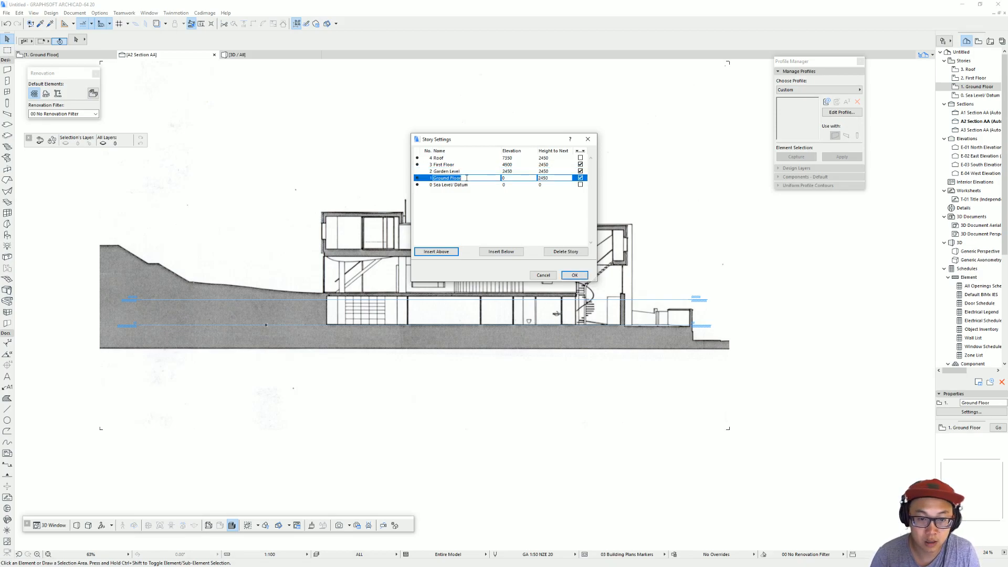
type("Street")
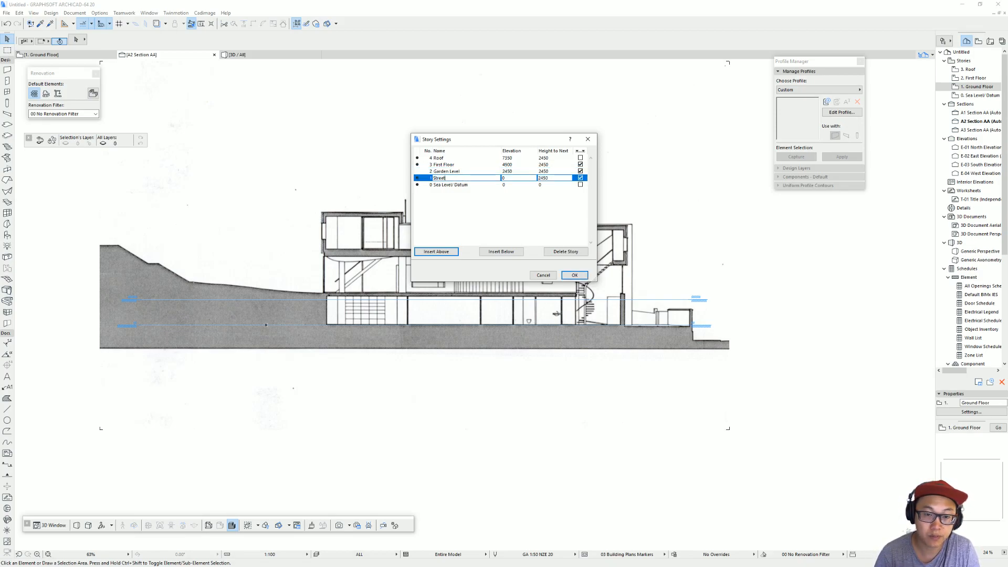
type(" Level")
key("Return")
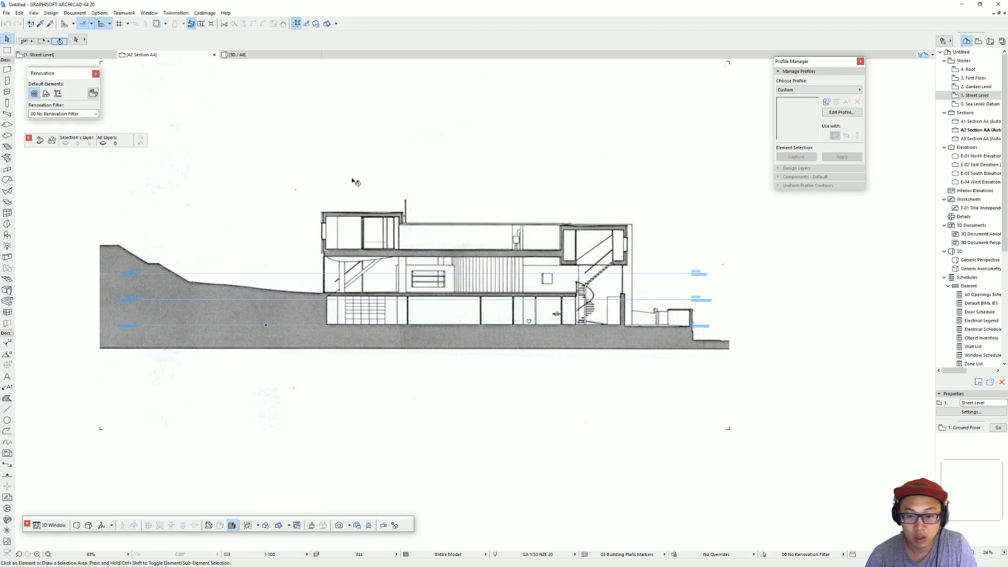
left_click(417, 345)
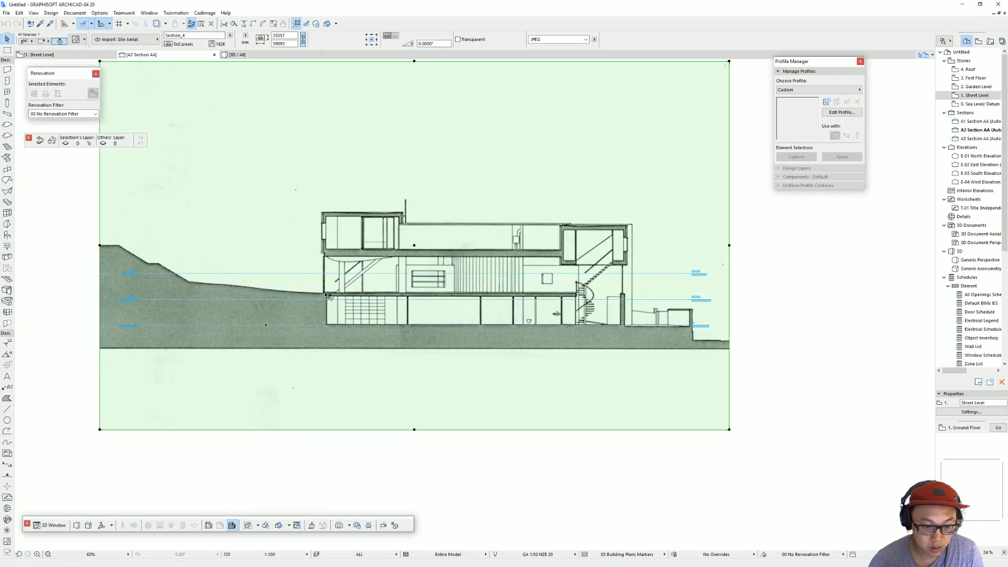
key("Escape")
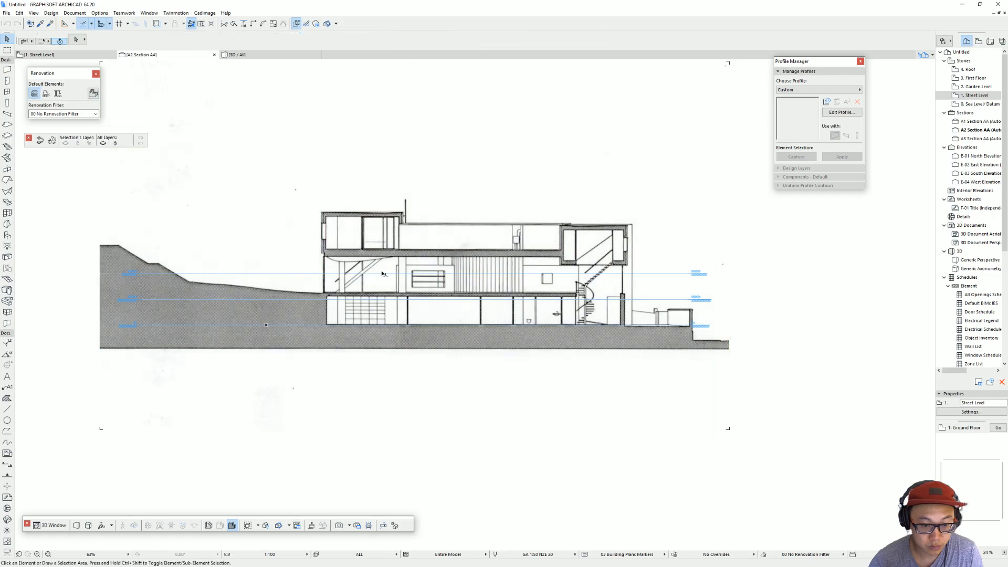
middle_click_drag(714, 268, 628, 270)
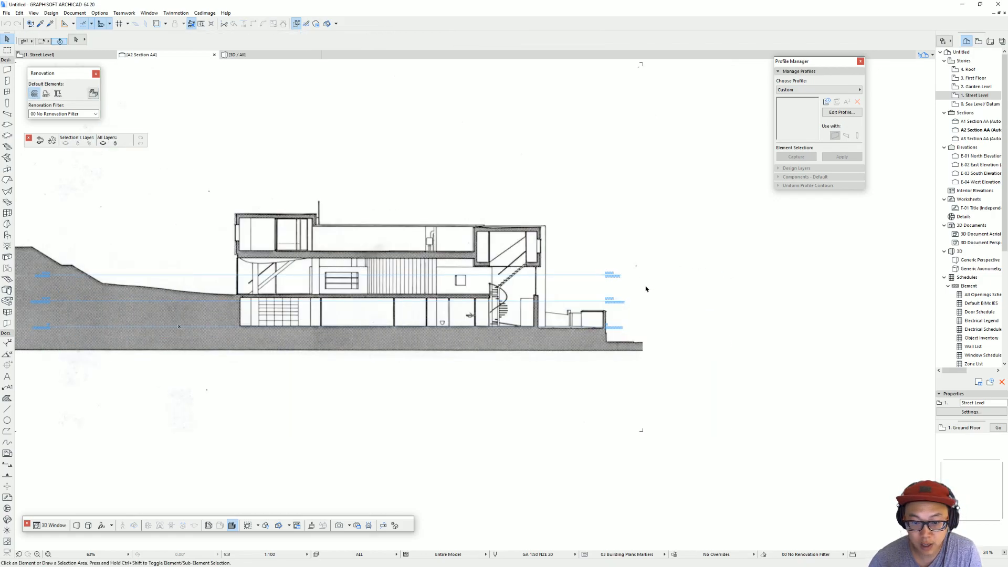
Step: On Street Level, measure the upper boundary wall from its bend to the street end on the small plan image and on the site plan
left_click(977, 87)
scroll(517, 275, "down", 5)
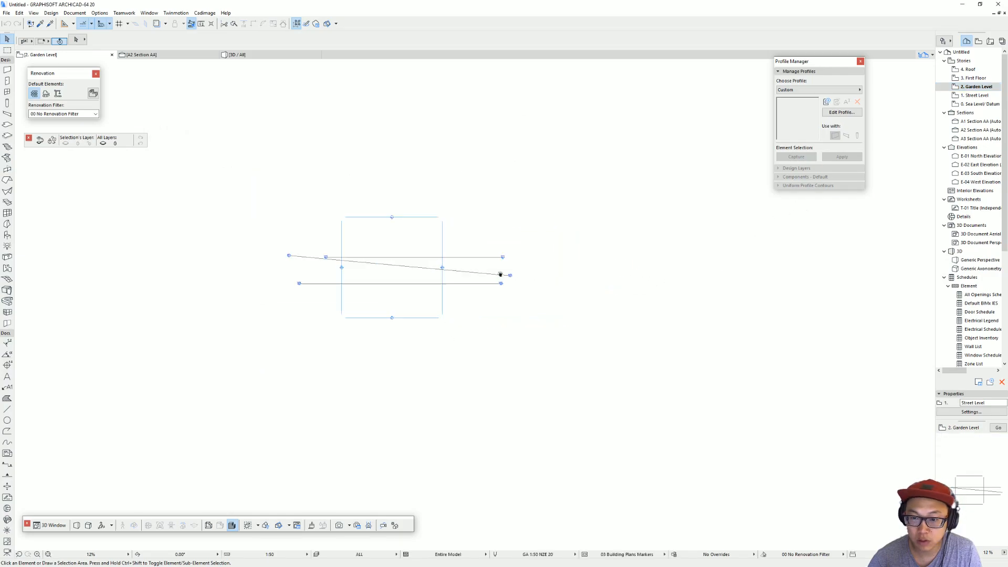
left_click(977, 95)
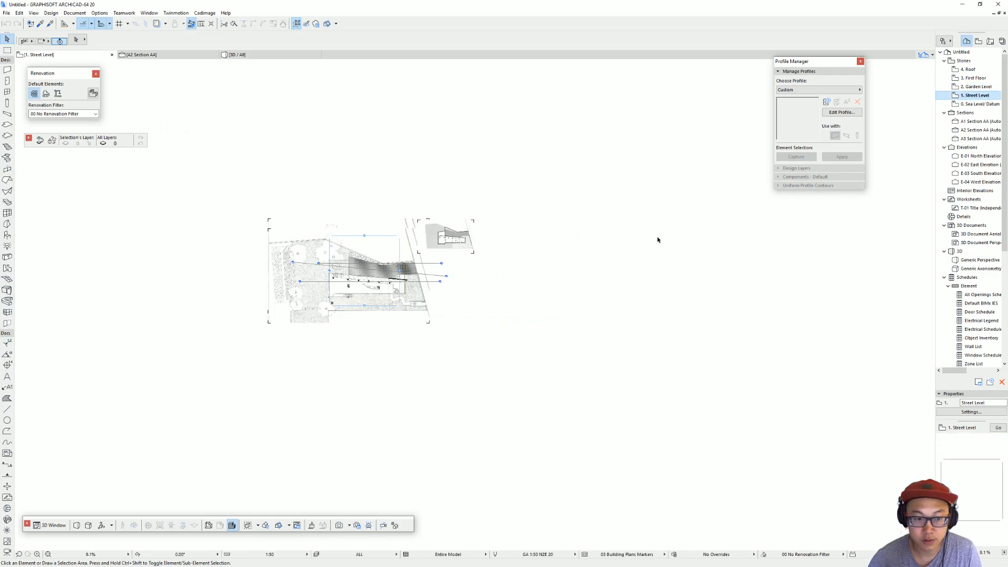
scroll(378, 298, "up", 3)
left_click(504, 207)
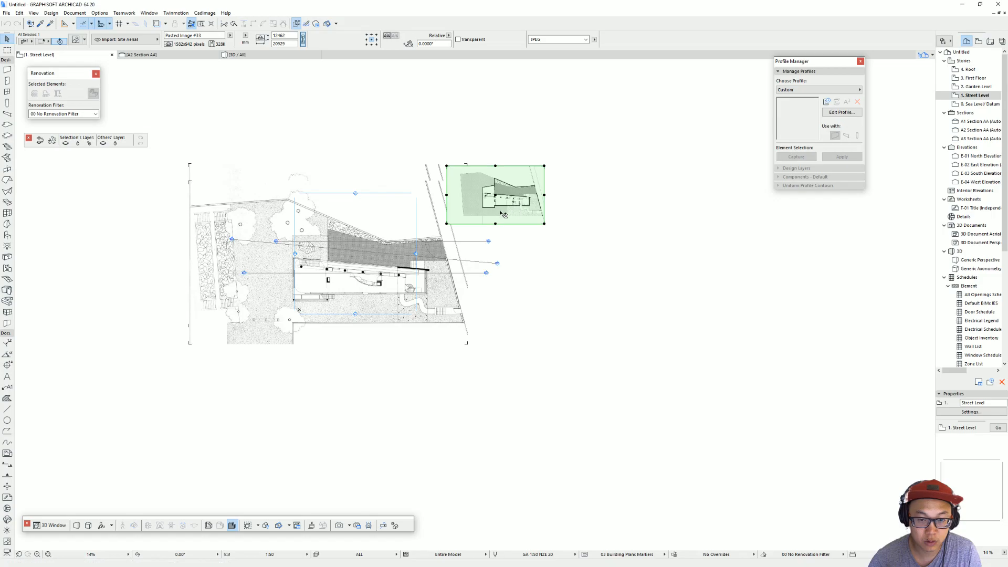
scroll(507, 221, "up", 5)
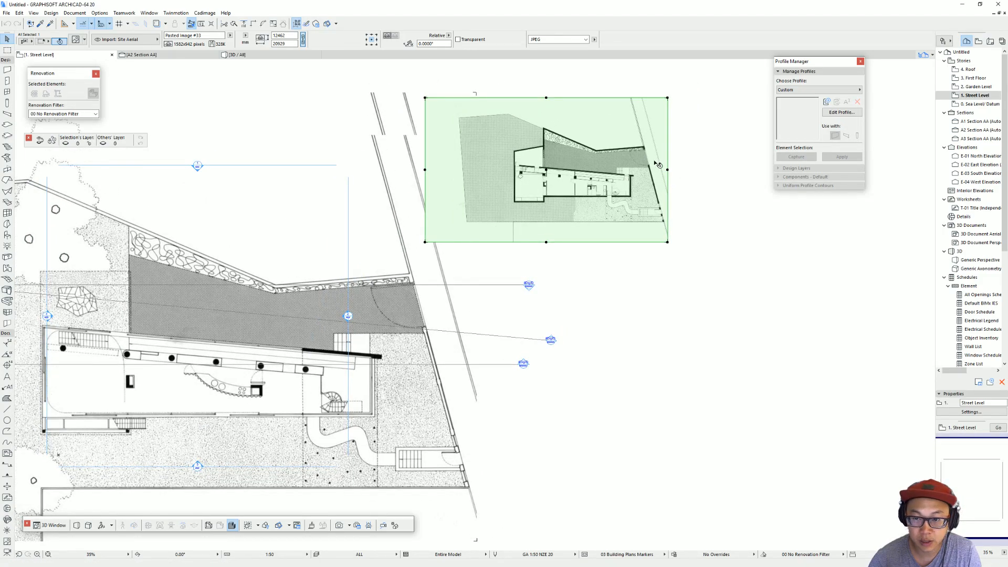
key("m")
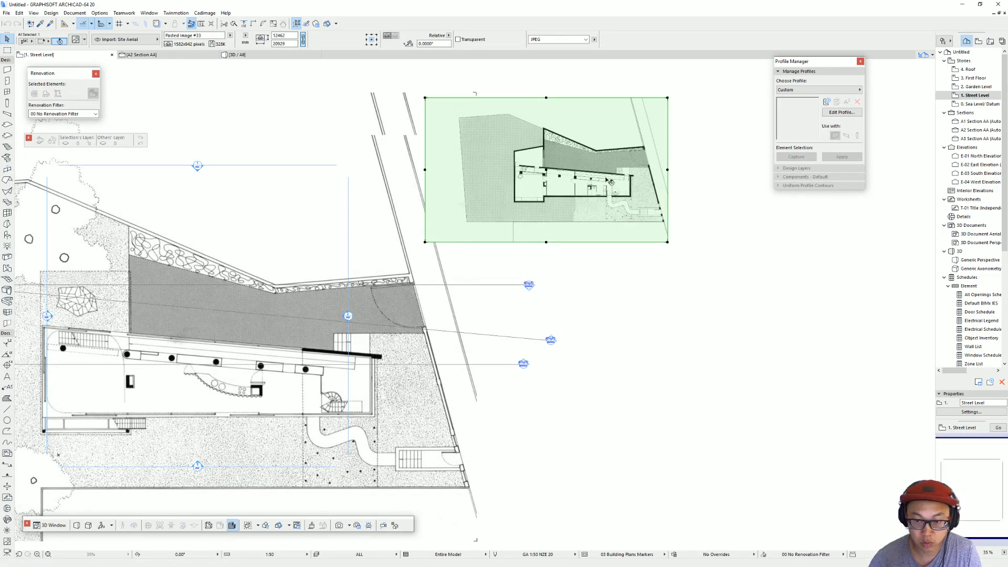
scroll(601, 155, "up", 3)
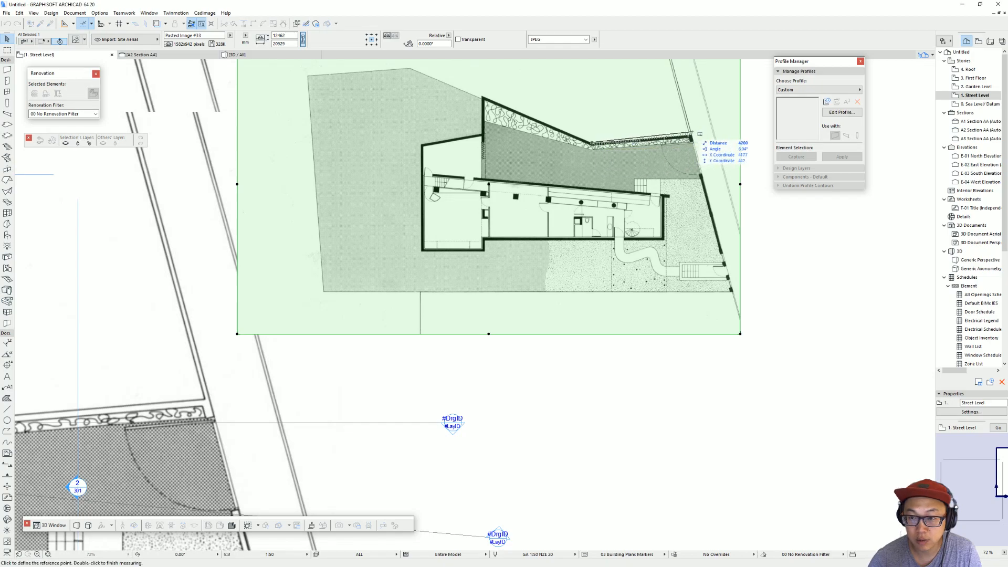
middle_click_drag(250, 363, 583, 268)
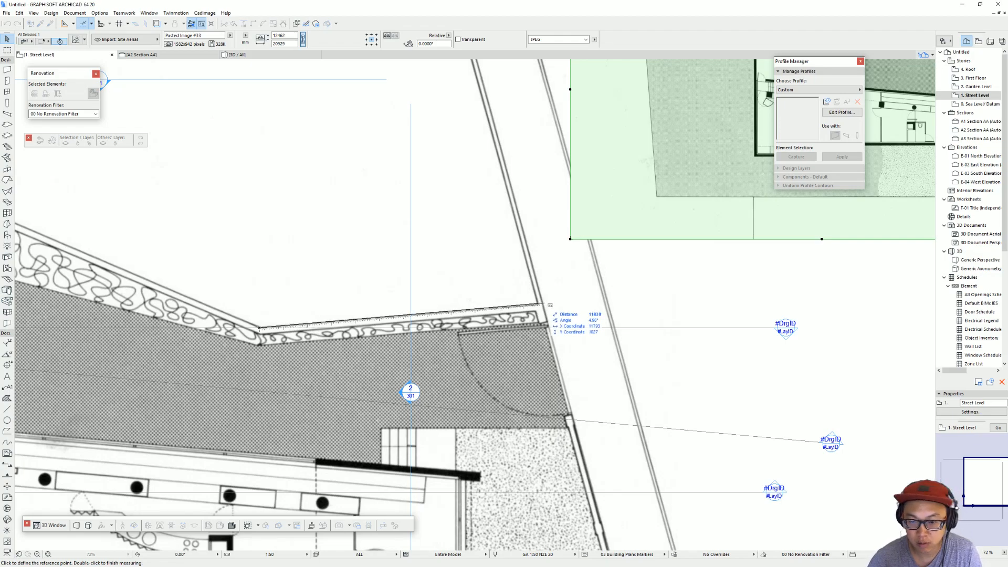
Step: Graphically resize the small plan image so its upper boundary wall, from the bend to the street end, is about 11838 mm long
key("Escape")
scroll(691, 267, "down", 2)
middle_click_drag(700, 268, 223, 364)
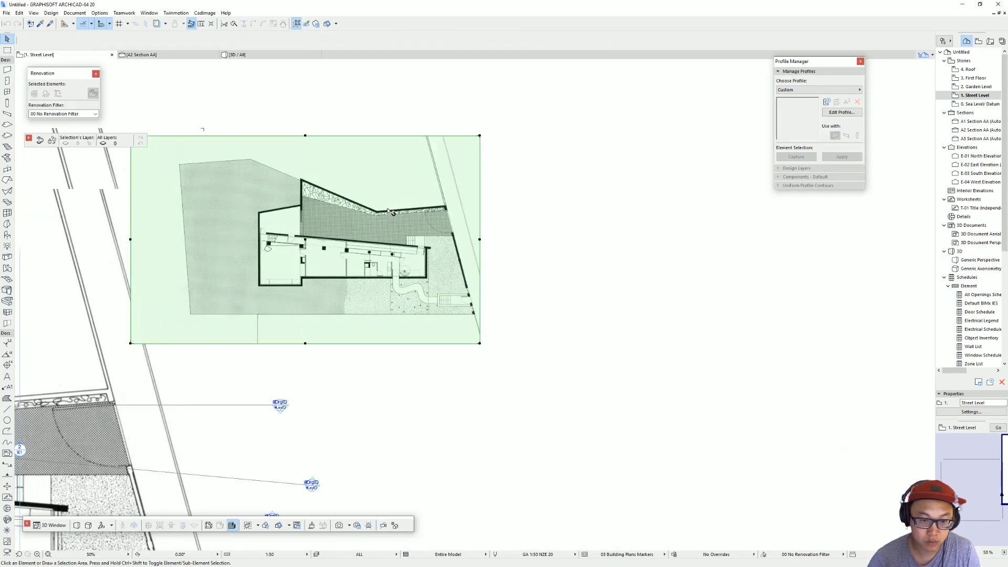
key("ctrl+k")
key("Return")
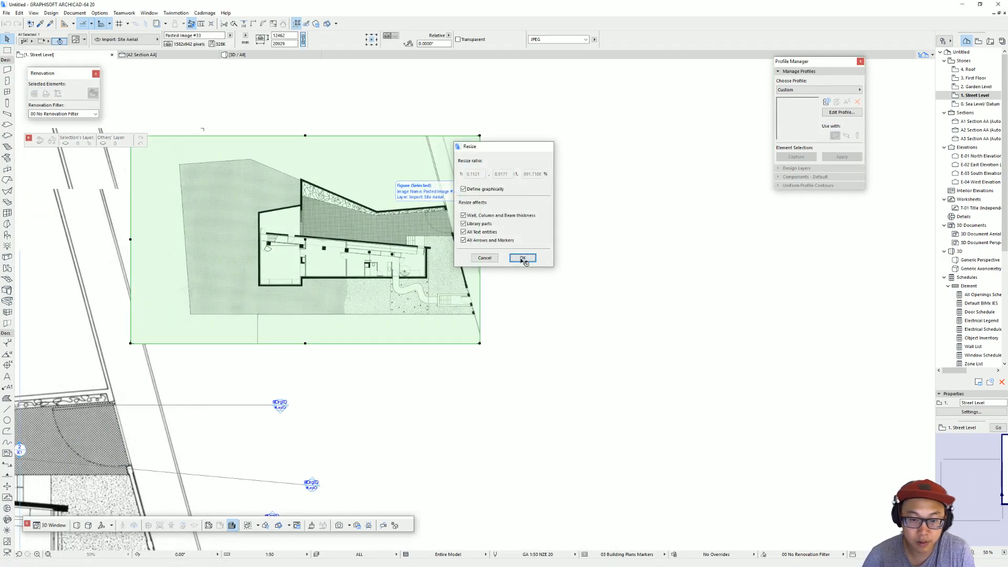
scroll(391, 205, "up", 3)
scroll(362, 204, "up", 2)
left_click(329, 216)
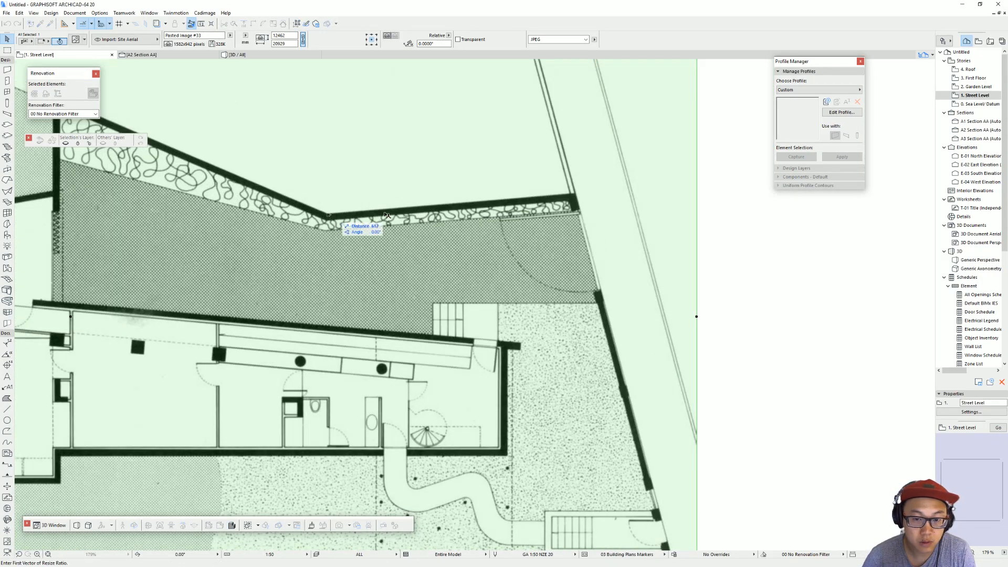
left_click(575, 196)
type("1180")
key("Return")
Step: Move the resized plan image onto the site plan, aligning the street end of the upper boundary wall, and deselect it
scroll(664, 235, "down", 10)
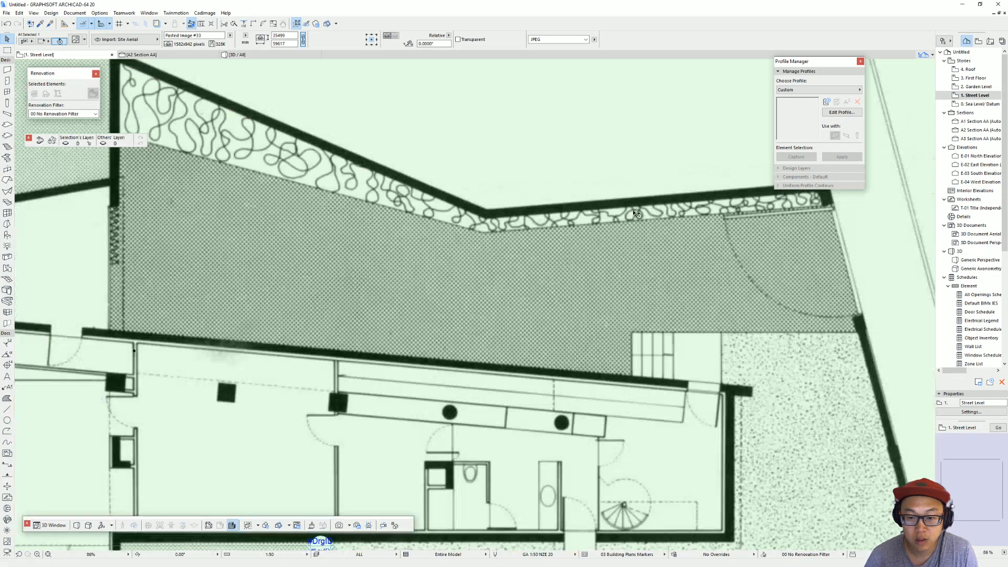
left_click_drag(664, 235, 479, 407)
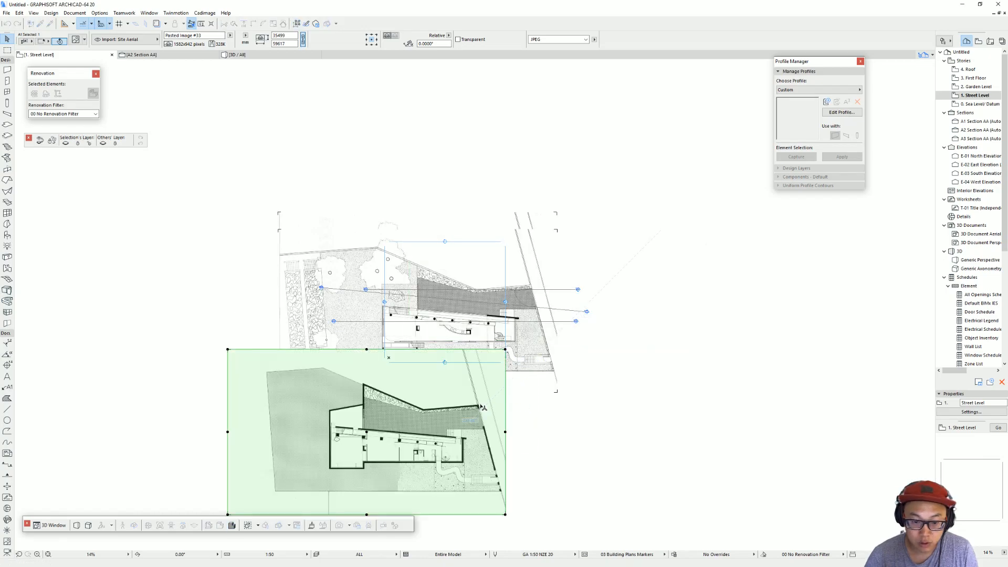
scroll(479, 407, "up", 4)
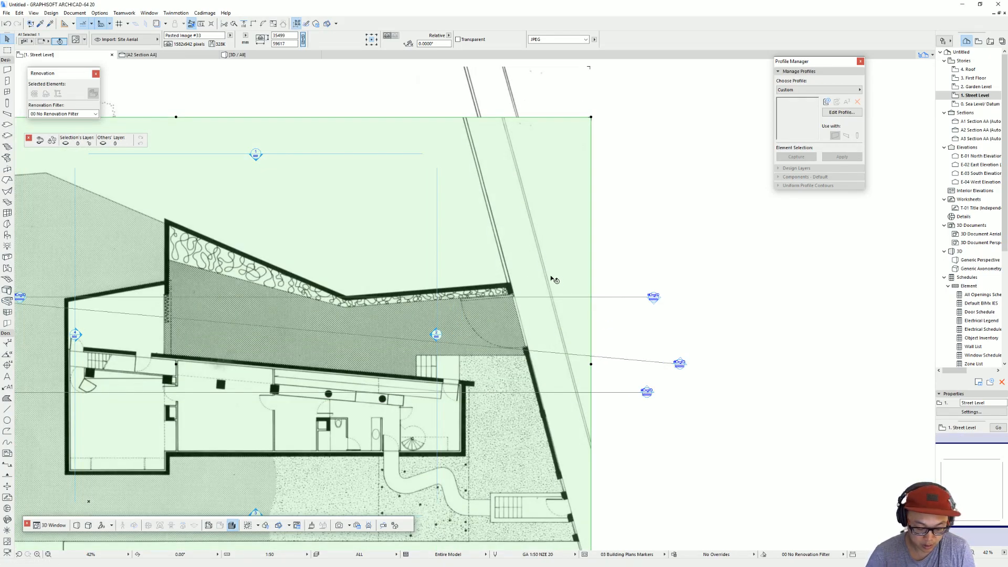
key("Escape")
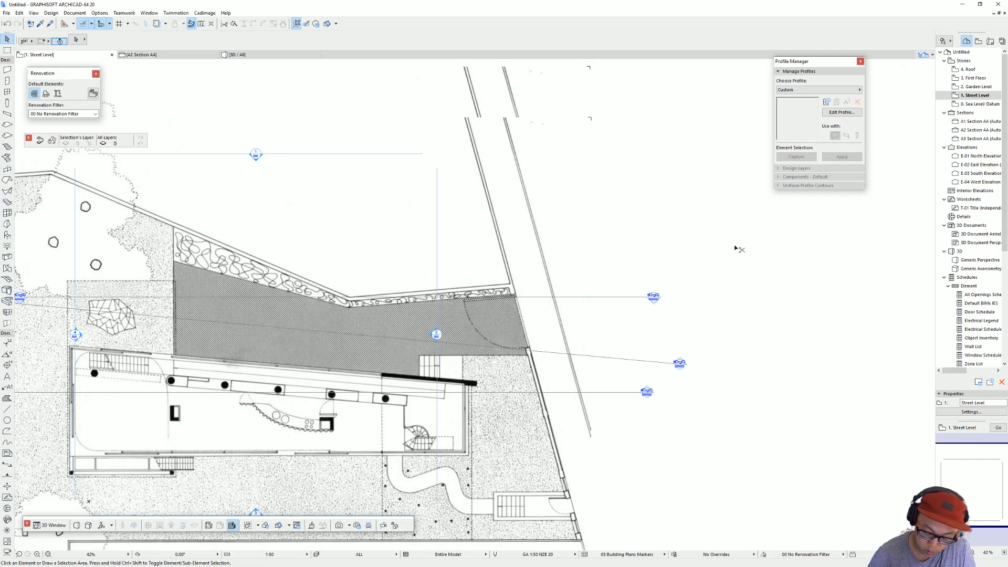
Step: Go up to the Garden Level story and show the whole extent of its section and elevation markers
key("ctrl+Up")
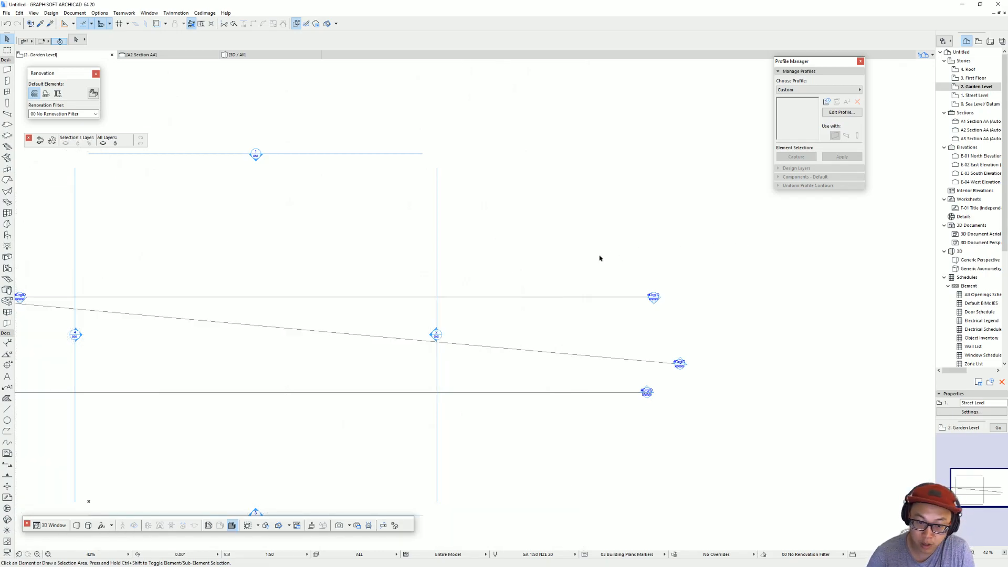
scroll(517, 279, "down", 3)
middle_click_drag(519, 282, 587, 255)
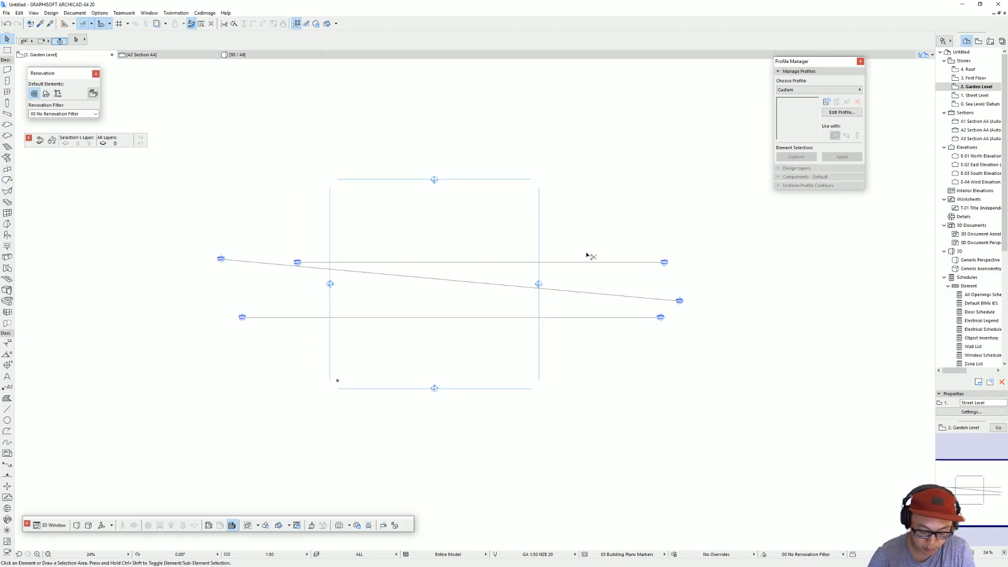
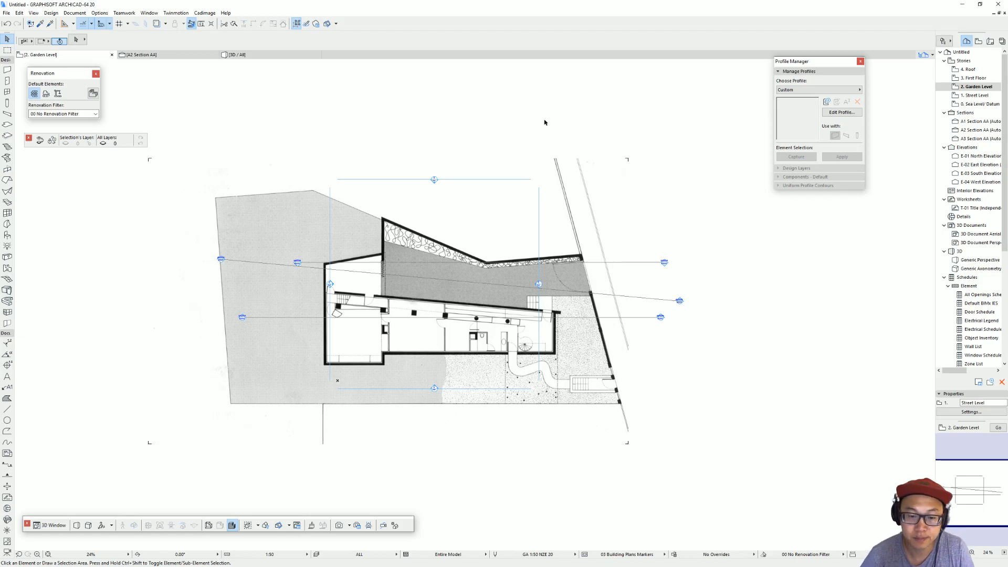
Step: Go down to Street Level and cut the uppermost plan image with the garden and trees from that story
scroll(528, 324, "up", 1)
middle_click_drag(545, 305, 562, 290)
scroll(723, 287, "up", 2)
middle_click_drag(699, 303, 505, 299)
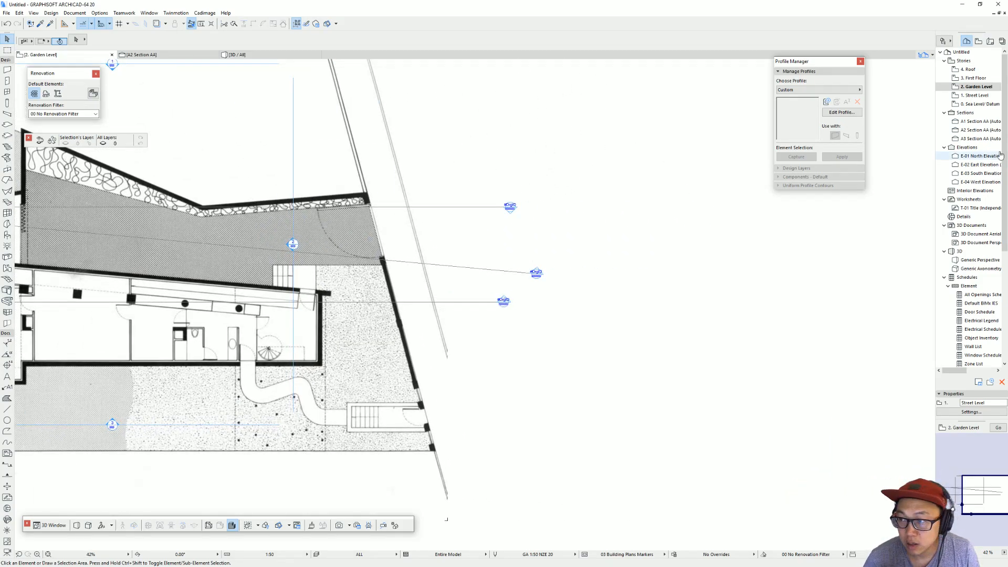
double_click(978, 96)
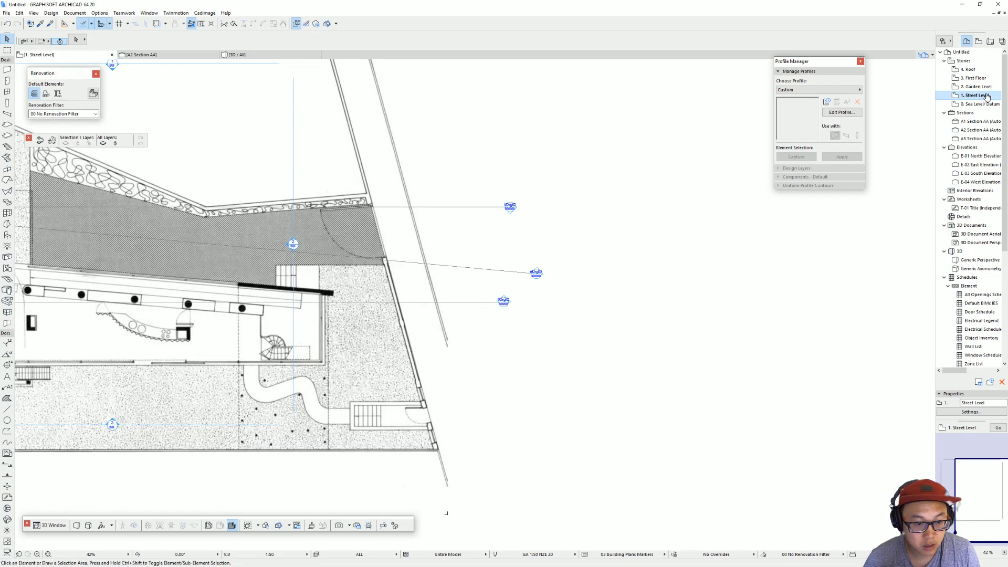
scroll(498, 257, "down", 4)
middle_click_drag(508, 257, 620, 243)
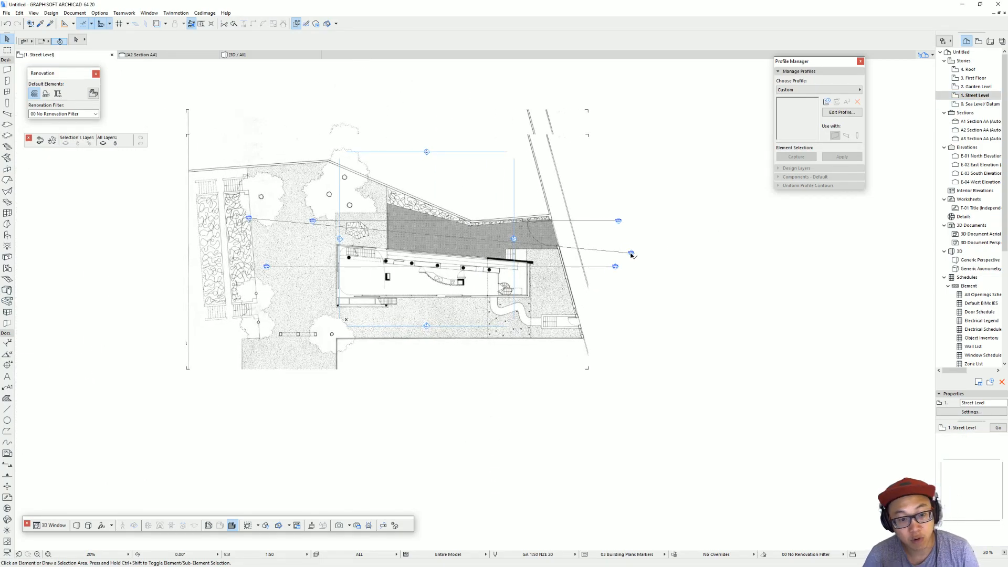
left_click(631, 253)
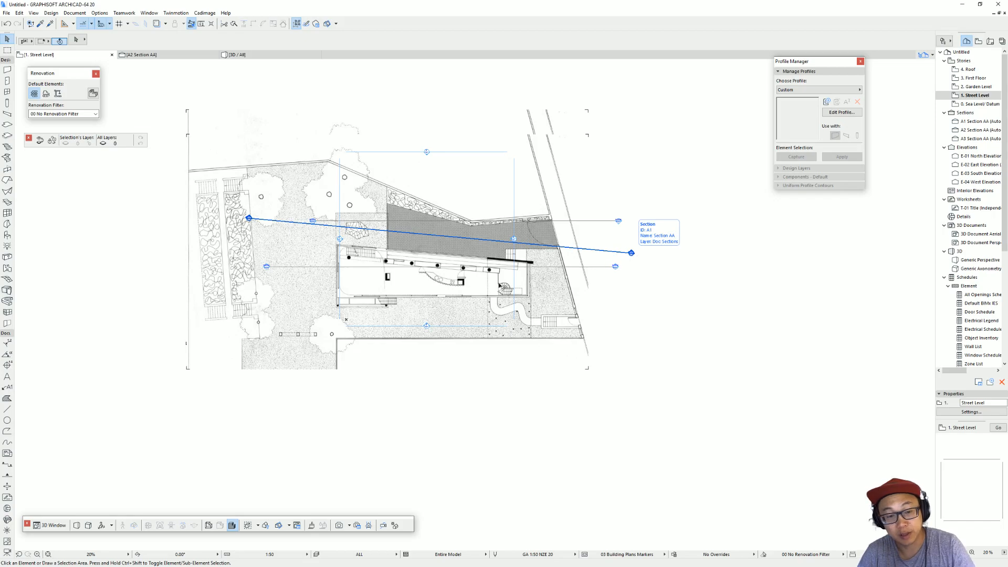
left_click(385, 214)
key("Delete")
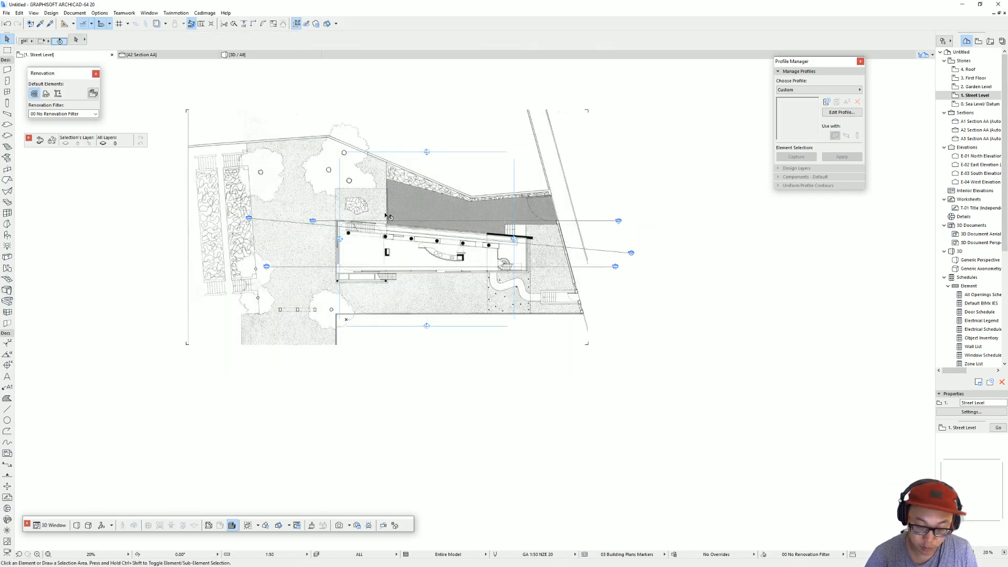
Step: Paste the garden plan image onto Garden Level and cut the thick-walled lower floor plan image lying underneath it
key("ctrl+Up")
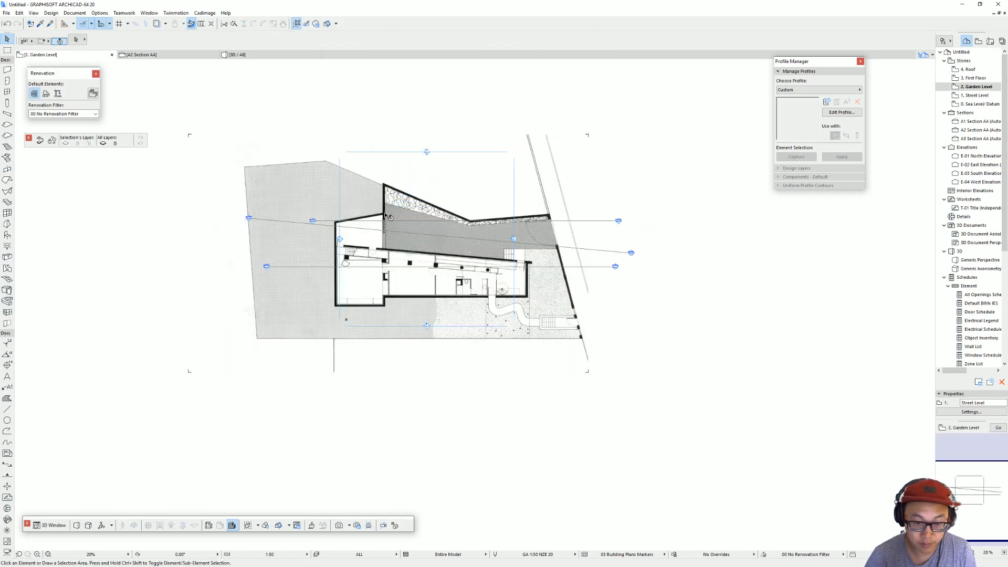
left_click(546, 175)
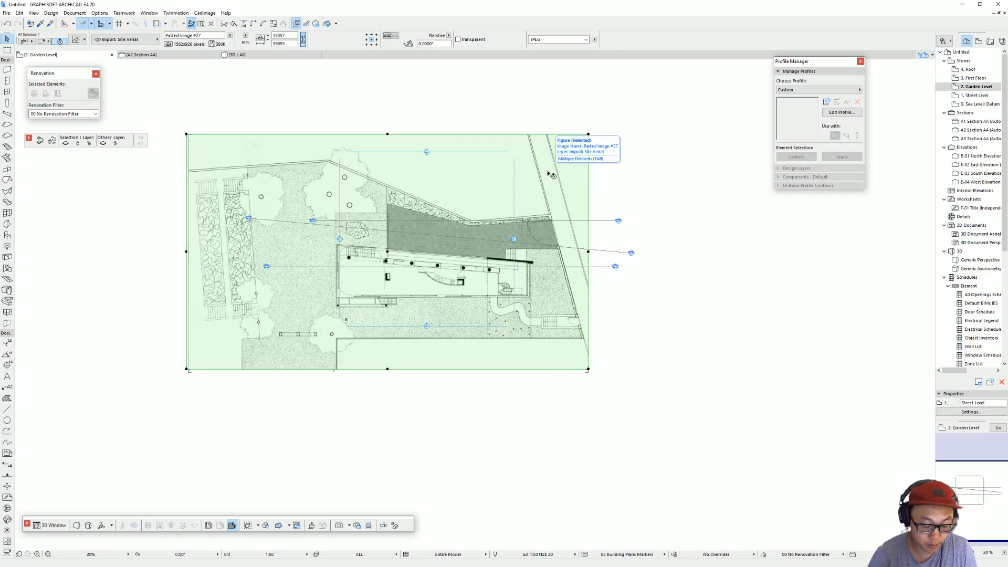
key("Tab")
key("Tab")
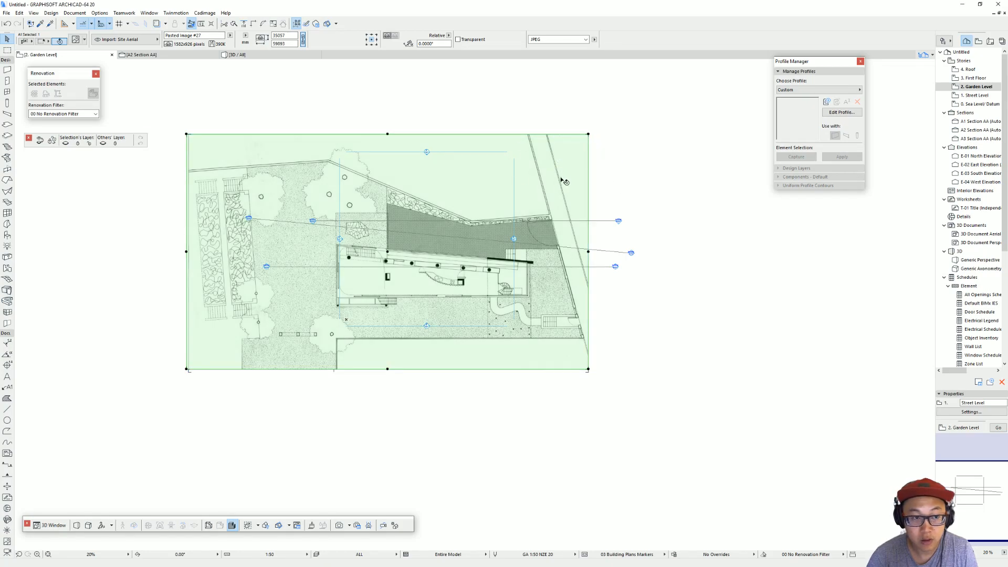
key("Tab")
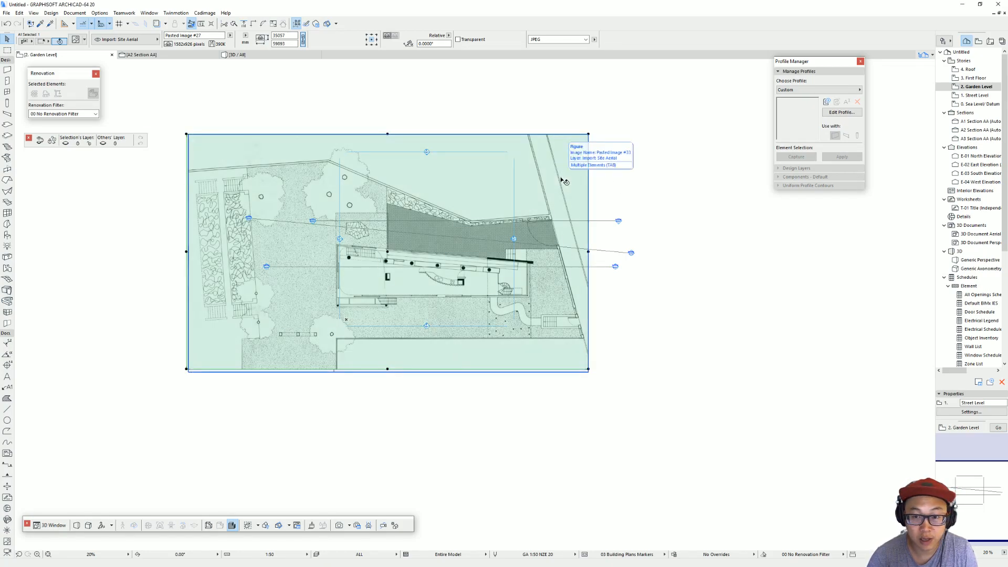
left_click(563, 180)
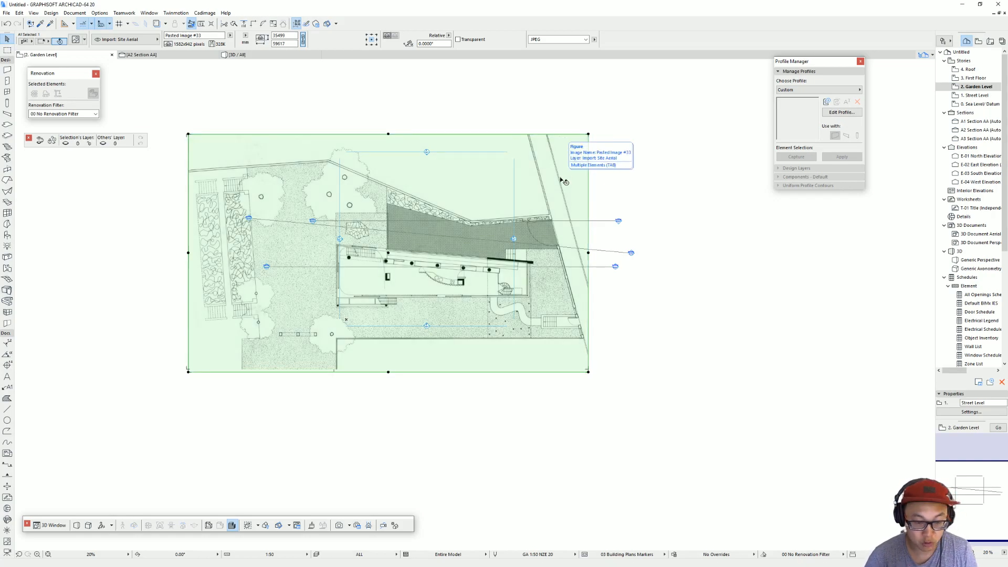
key("Escape")
Step: On Street Level, delete the remaining misaligned garden plan image and paste the thick-walled lower floor plan image in its place
key("ctrl+Down")
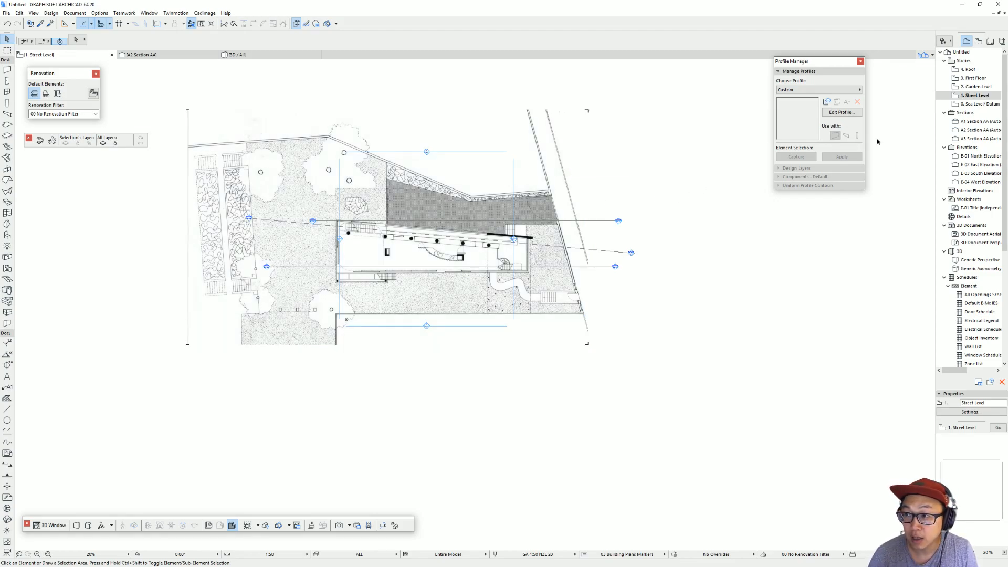
double_click(986, 88)
double_click(983, 97)
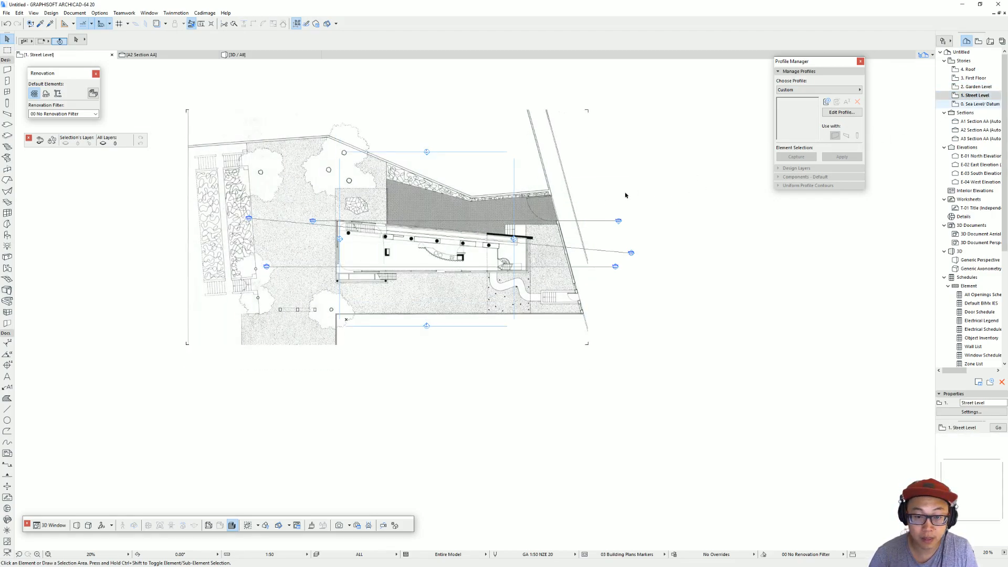
left_click(557, 174)
key("Delete")
key("ctrl+v")
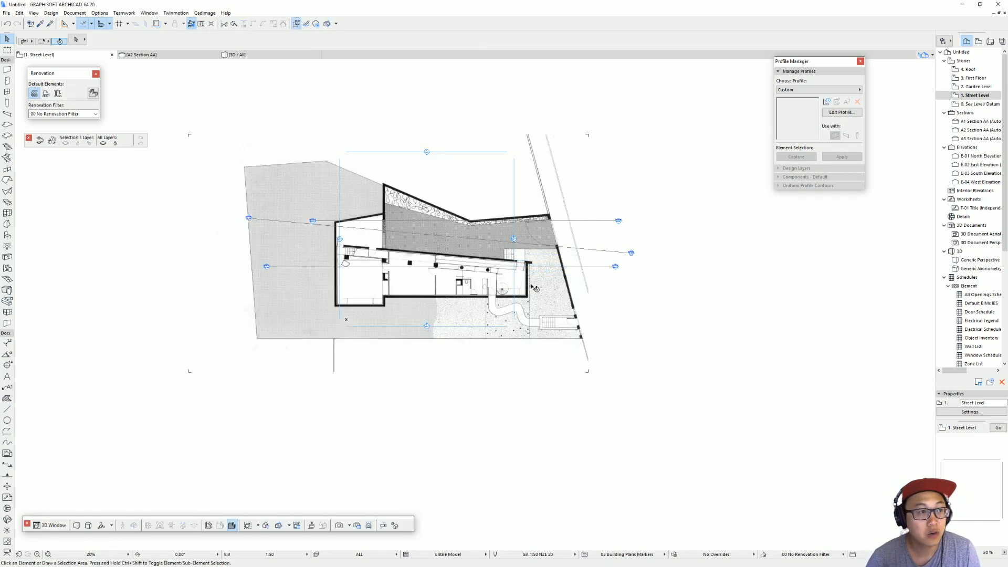
Step: Save the project as an ARCHICAD Solo Project named Villa in the Drawings folder
key("ctrl+s")
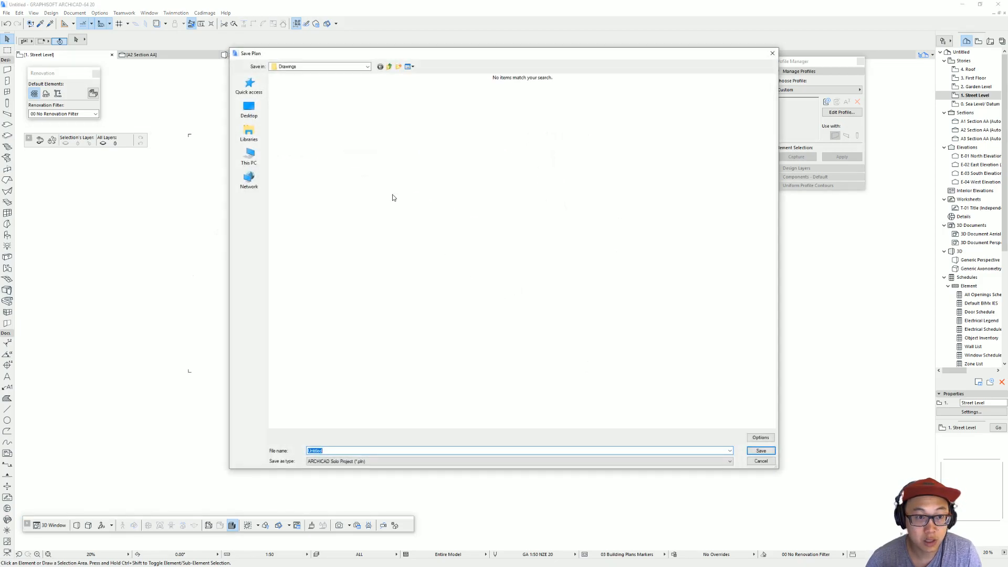
type("Villa")
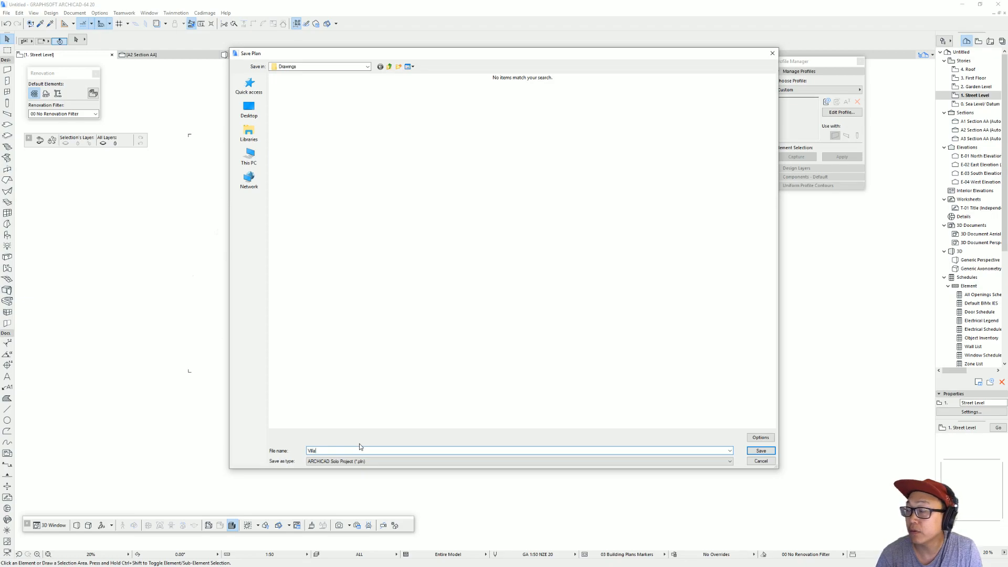
key("Return")
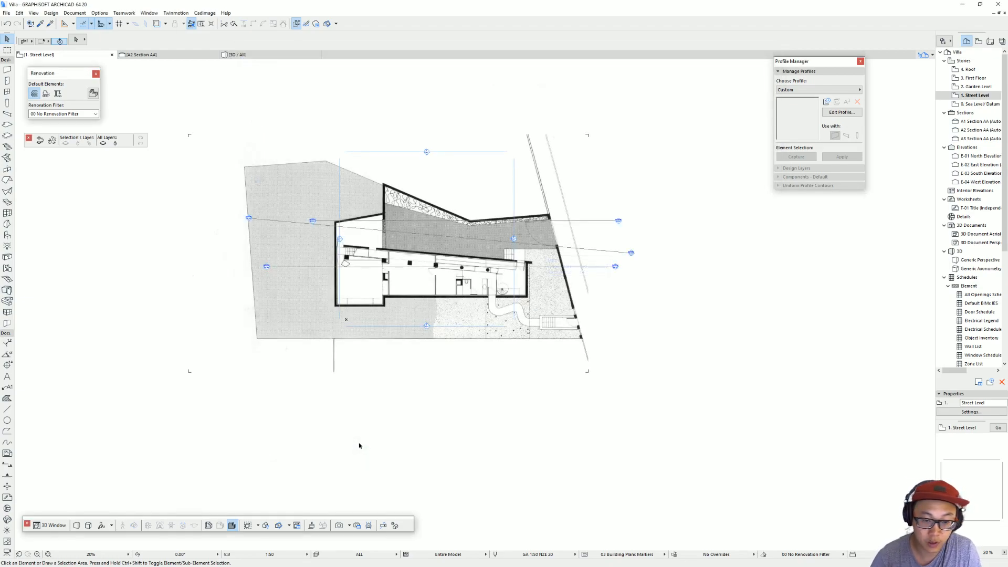
Step: Trace the whole plot boundary on Street Level with the Mesh tool, starting from the street end of the upper boundary wall
middle_click_drag(637, 249, 651, 263)
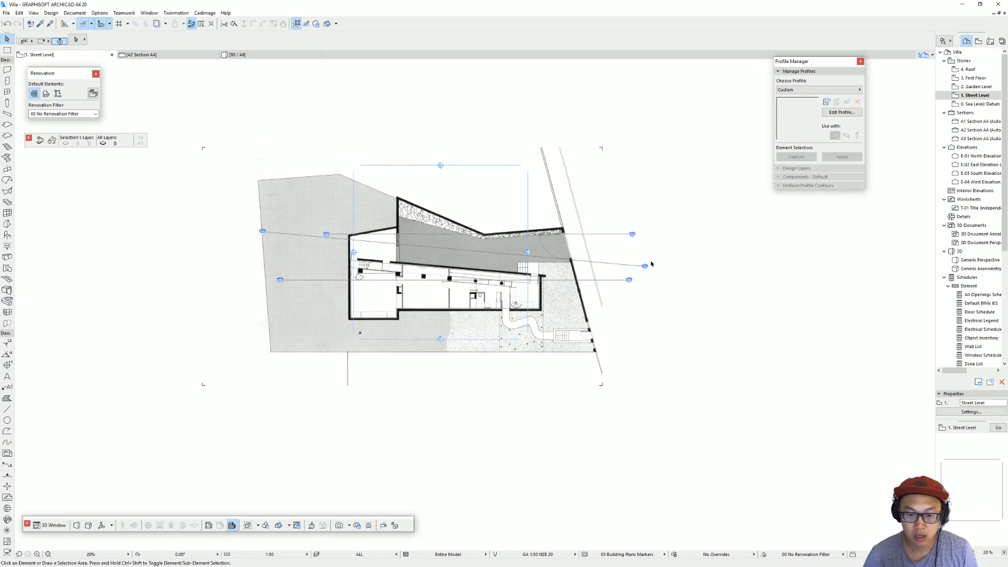
scroll(509, 268, "up", 3)
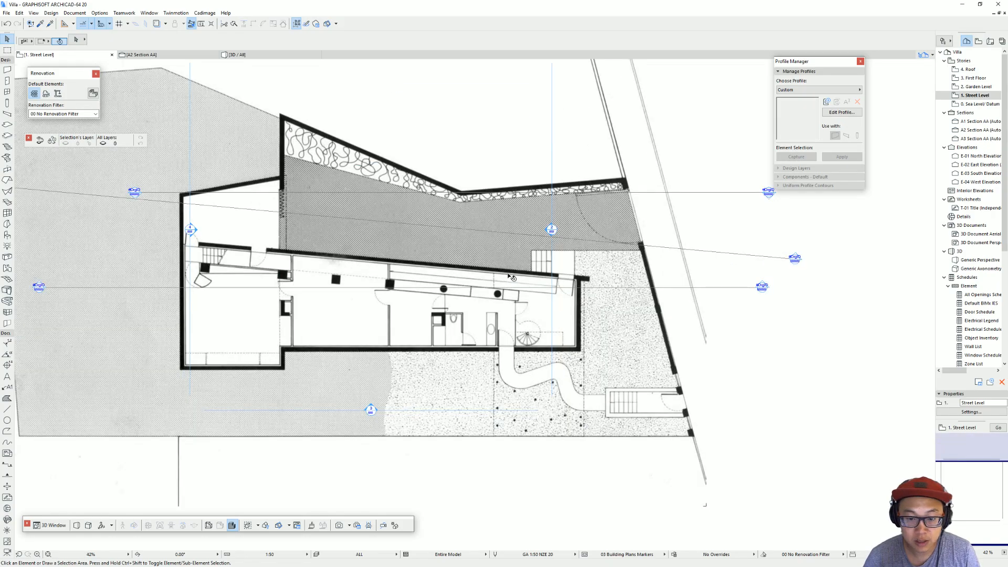
scroll(678, 280, "down", 2)
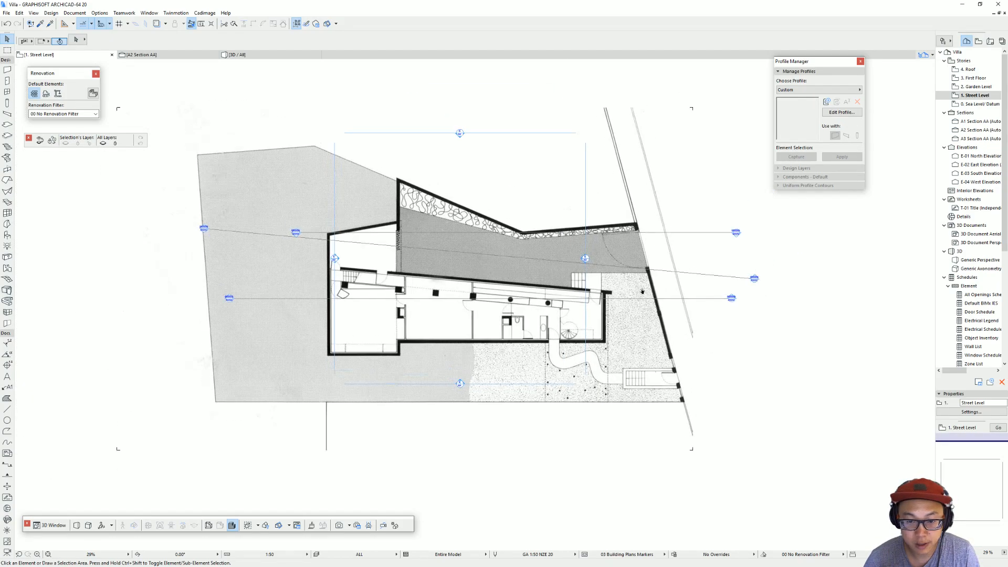
middle_click_drag(596, 290, 626, 313)
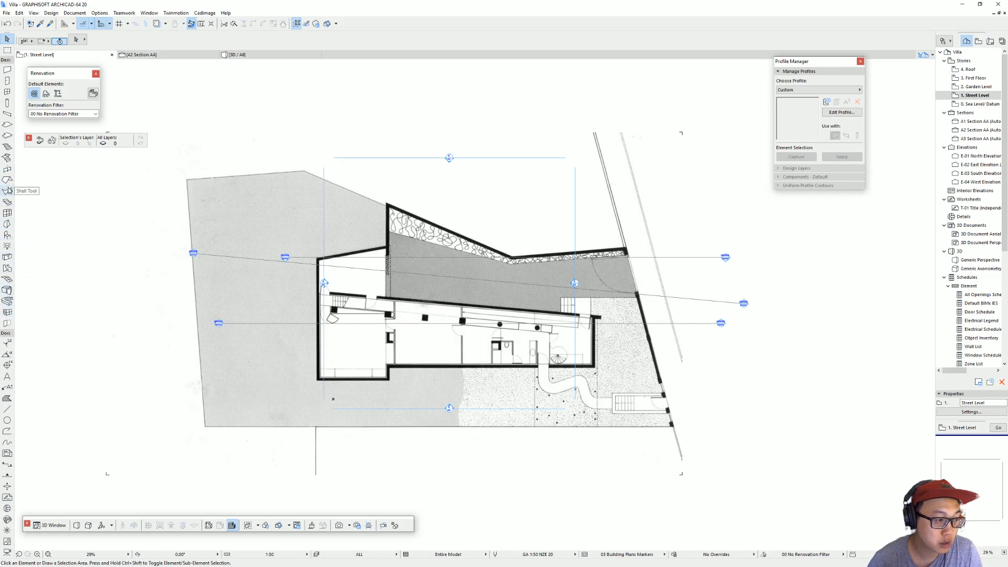
left_click(8, 279)
scroll(623, 247, "up", 3)
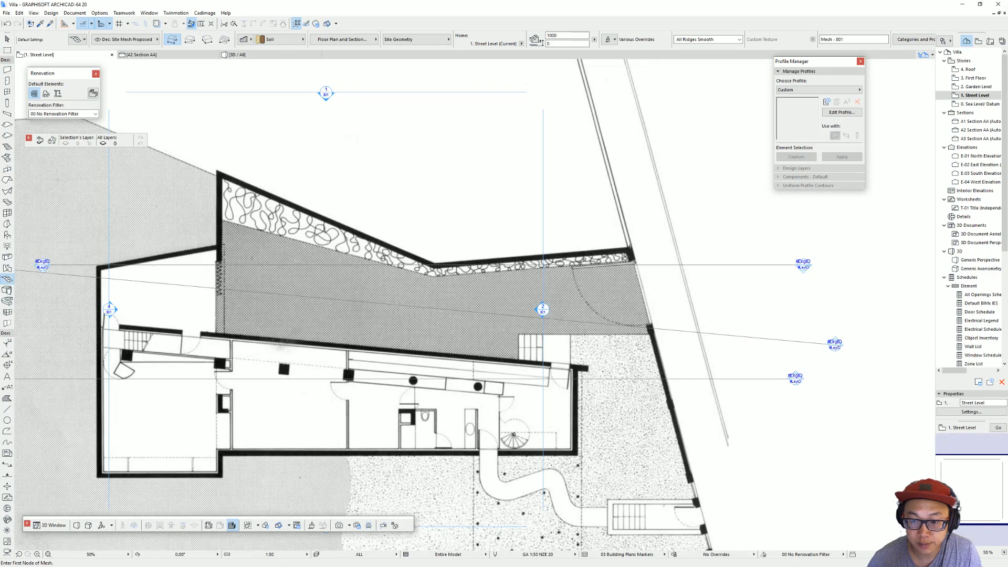
left_click(632, 246)
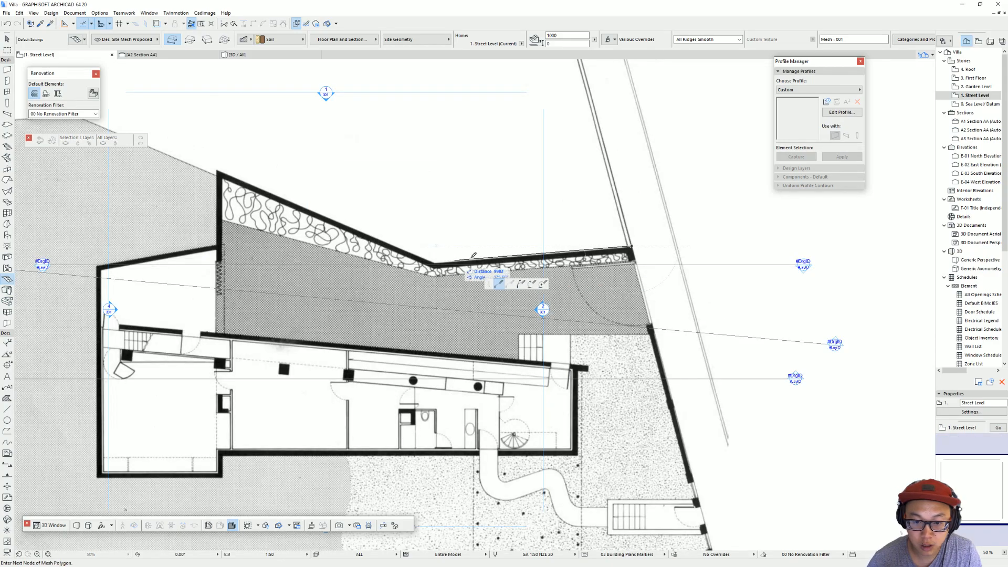
scroll(428, 257, "down", 2)
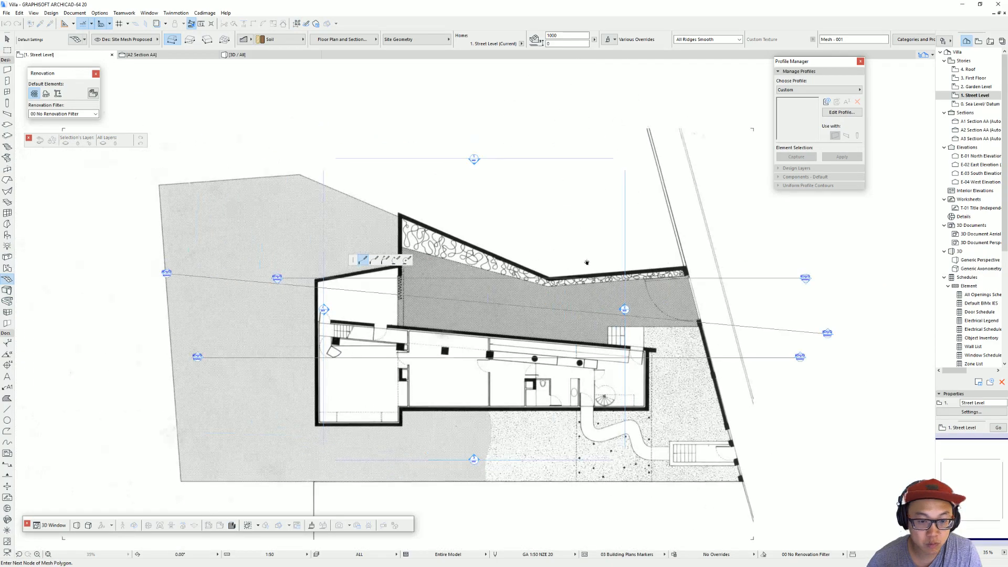
left_click(287, 204)
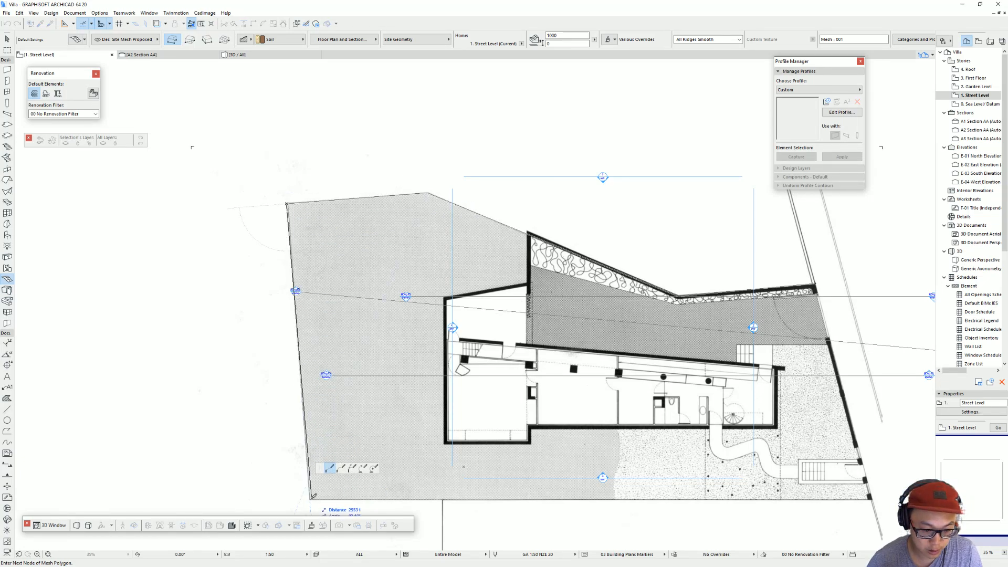
left_click(310, 500)
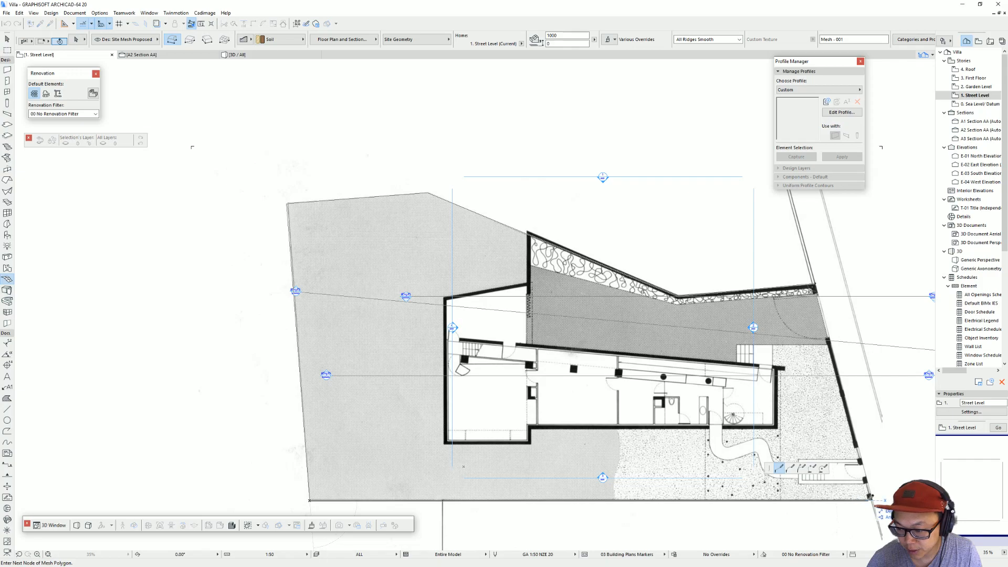
left_click(873, 500)
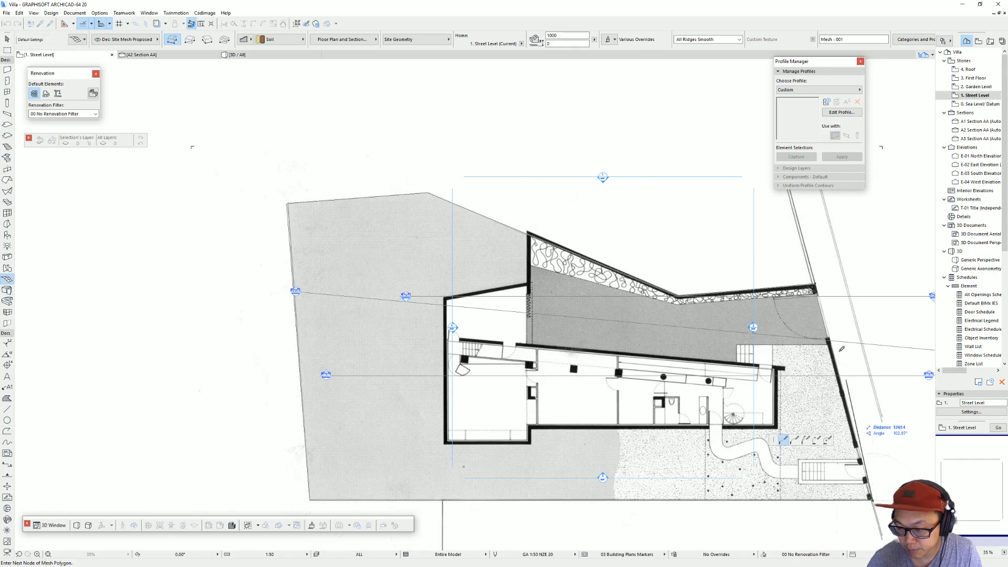
left_click(816, 284)
scroll(717, 275, "down", 2)
middle_click_drag(639, 269, 423, 251)
key("Escape")
Step: Change the site mesh's display order so it lies behind the plan image, and deselect it
left_click(431, 302)
right_click(428, 301)
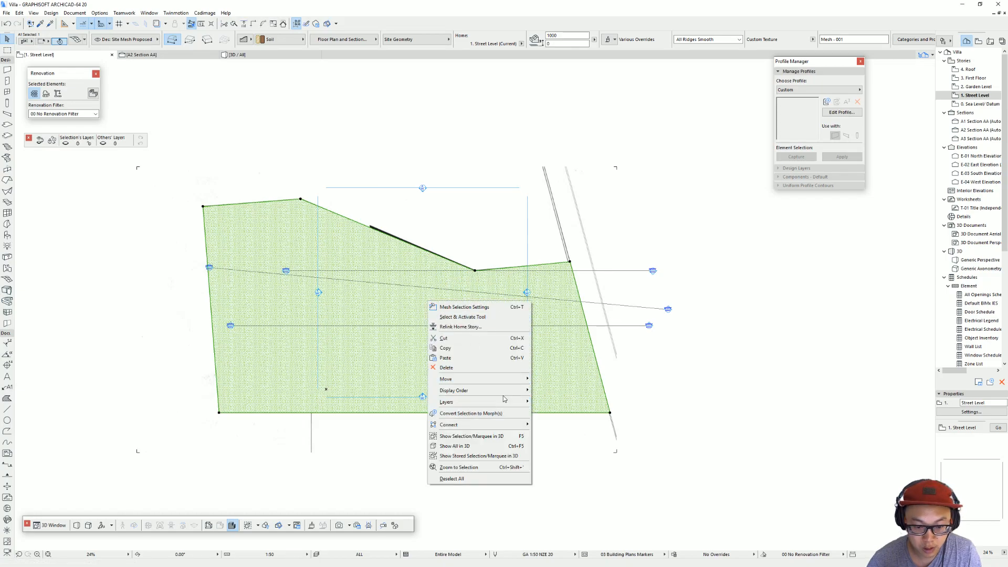
mouse_move(505, 391)
left_click(557, 420)
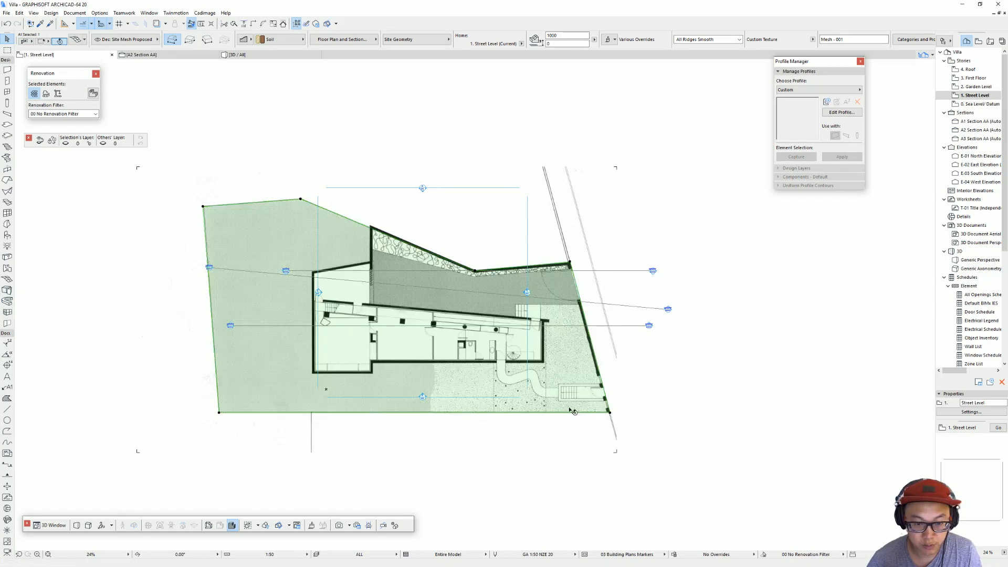
key("Escape")
middle_click_drag(500, 270, 509, 290)
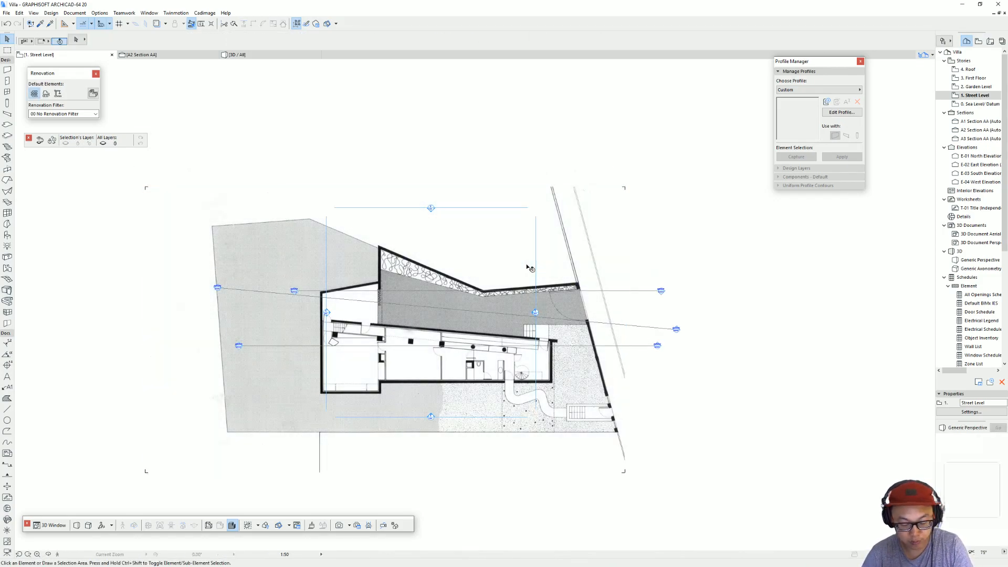
Step: Show the selected site mesh on its own in 3D and inspect its shape and thickness from an angle
key("F3")
scroll(475, 269, "down", 3)
middle_click_drag(473, 271, 483, 334, "shift")
left_click(628, 221)
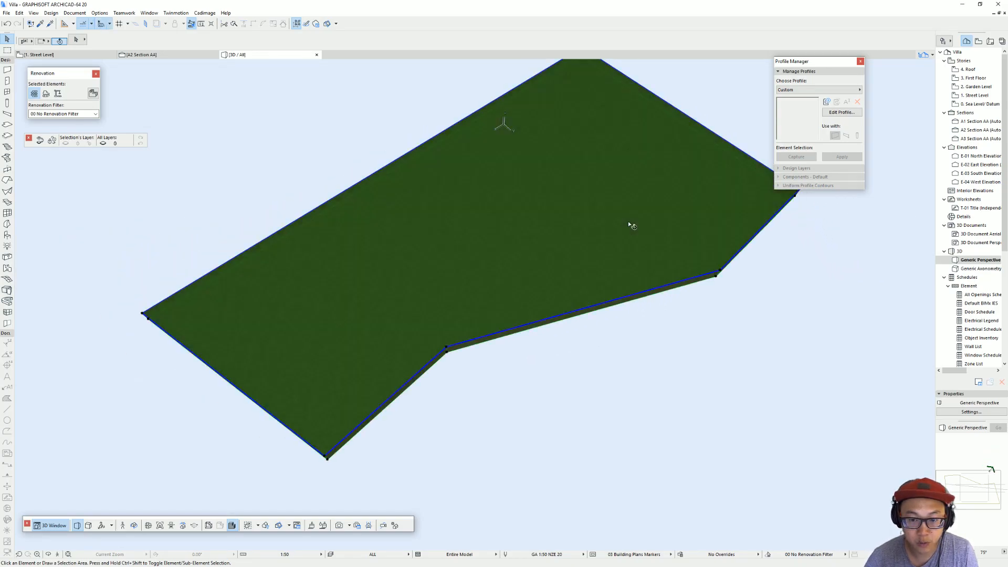
key("F5")
middle_click_drag(628, 246, 305, 336, "shift")
middle_click_drag(550, 291, 441, 258, "shift")
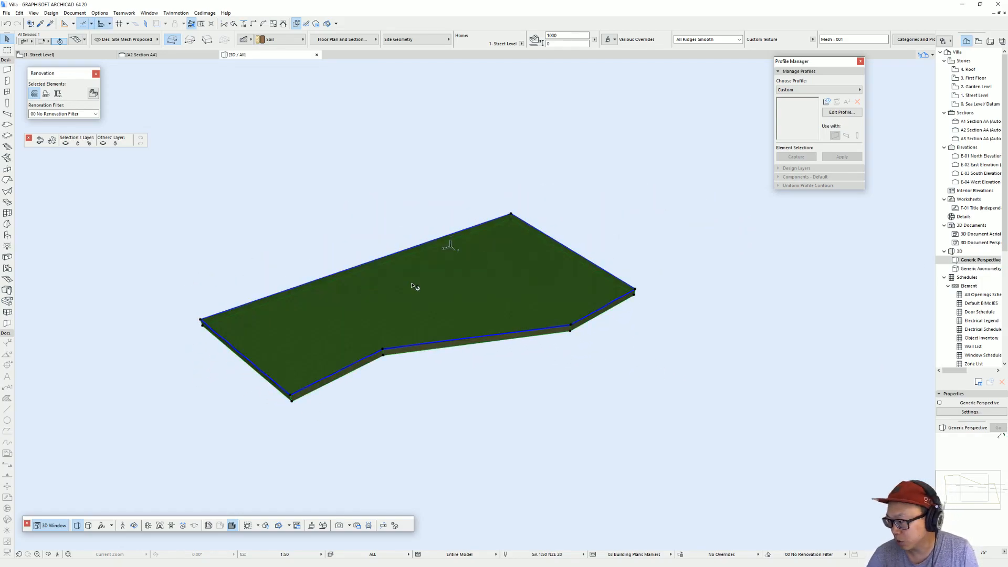
Step: Return to the Street Level floor plan and start a floor slab at the building's lower-right outer corner
key("F2")
scroll(513, 307, "up", 2)
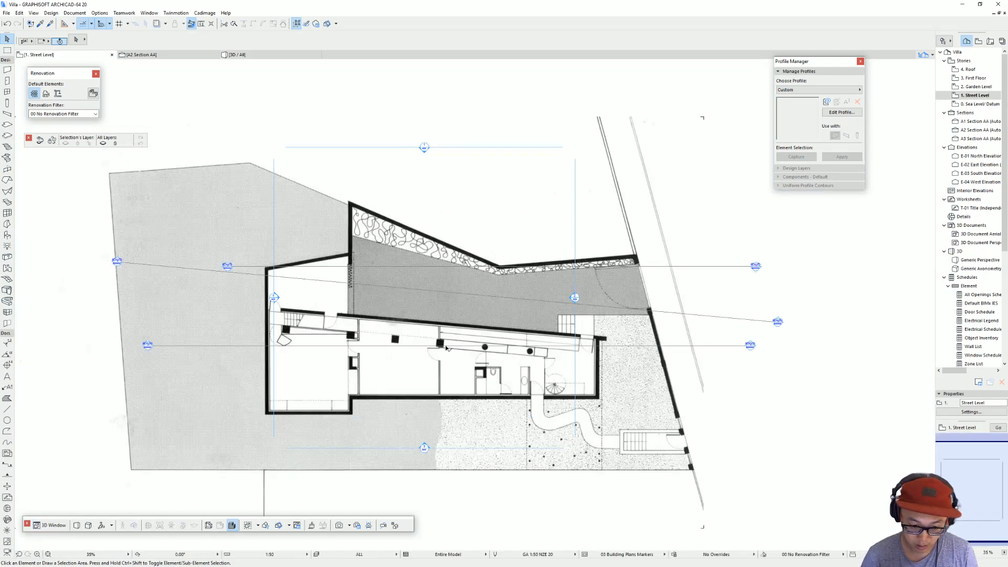
scroll(582, 312, "up", 1)
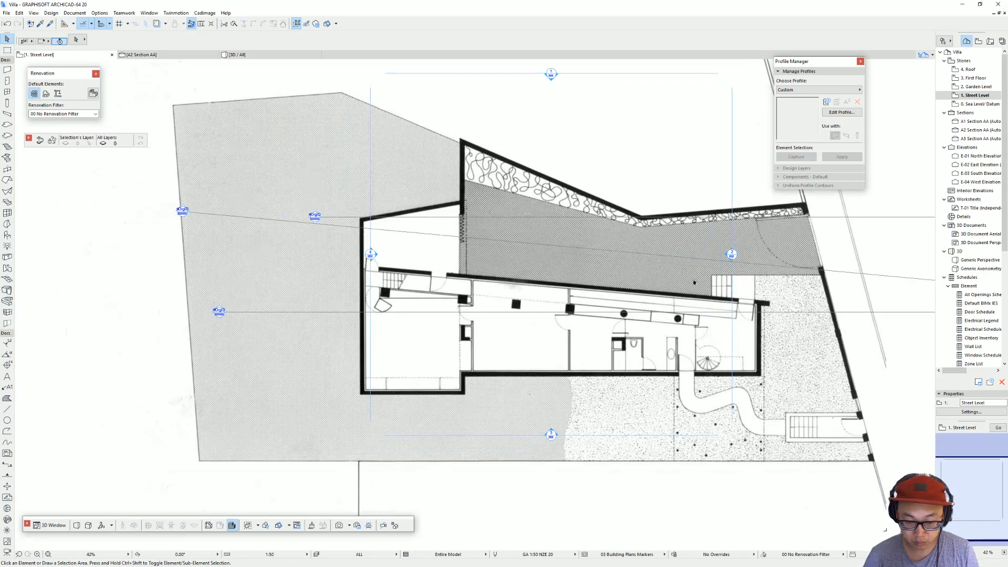
middle_click_drag(739, 330, 622, 328)
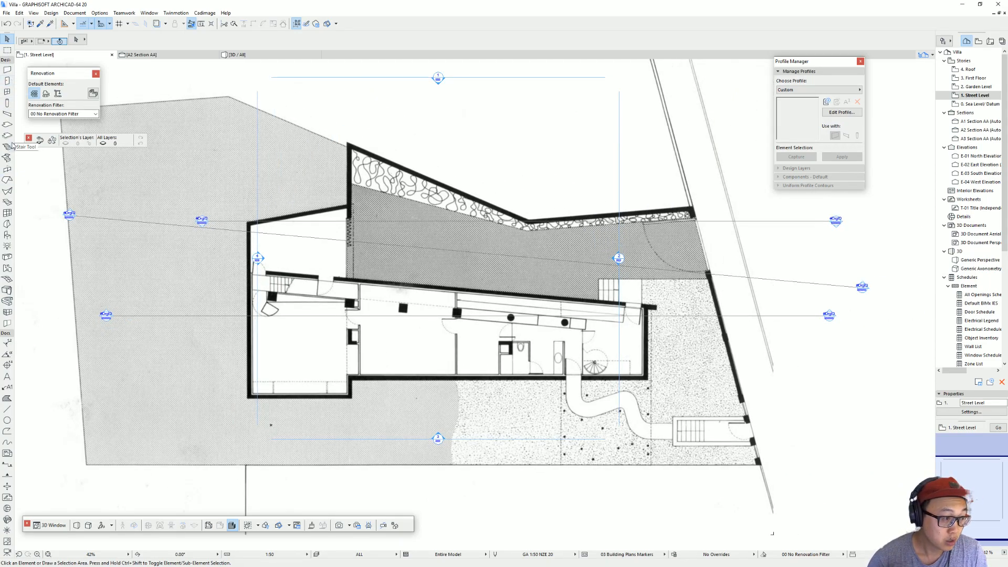
left_click(7, 125)
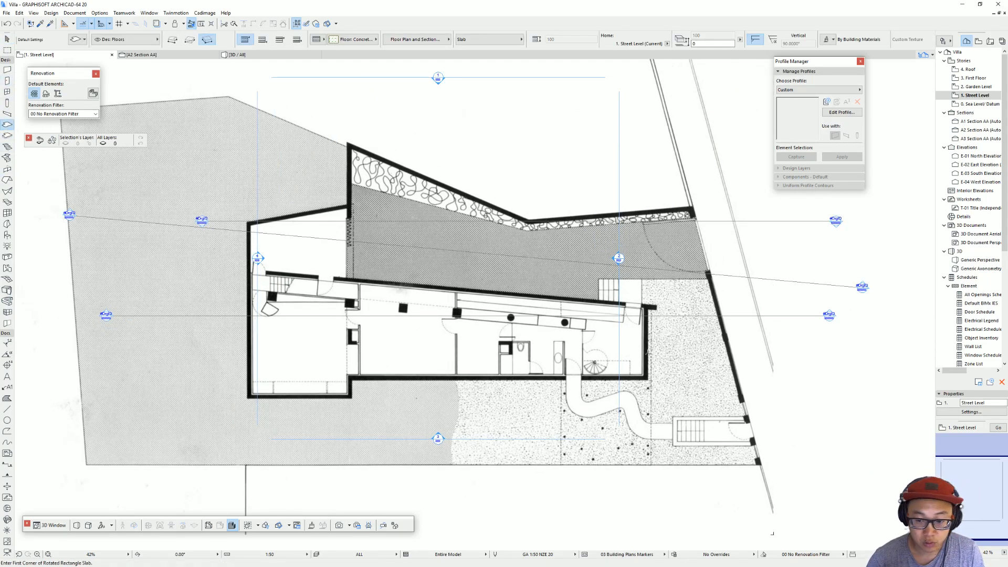
scroll(656, 383, "up", 2)
left_click(638, 389)
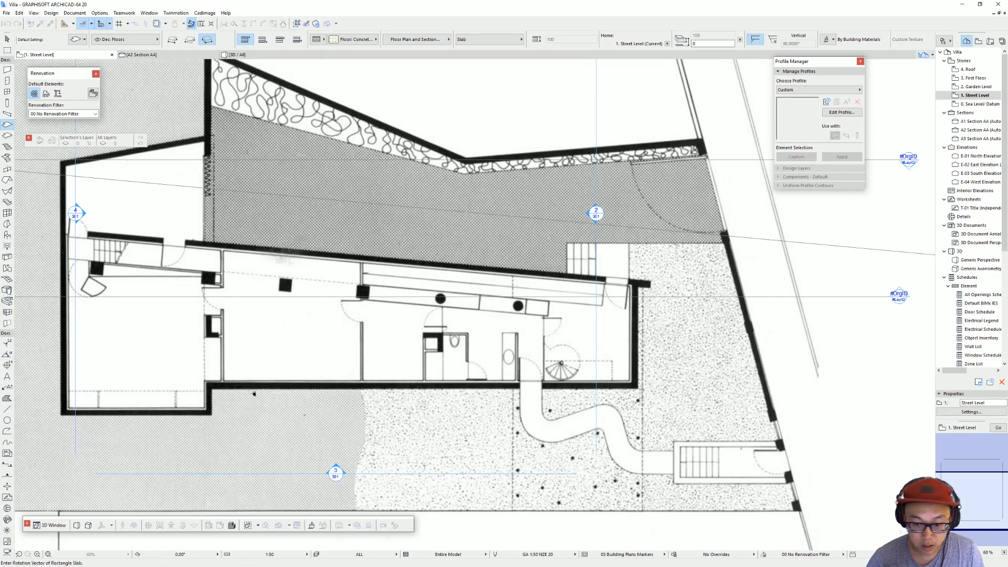
middle_click_drag(212, 394, 445, 354)
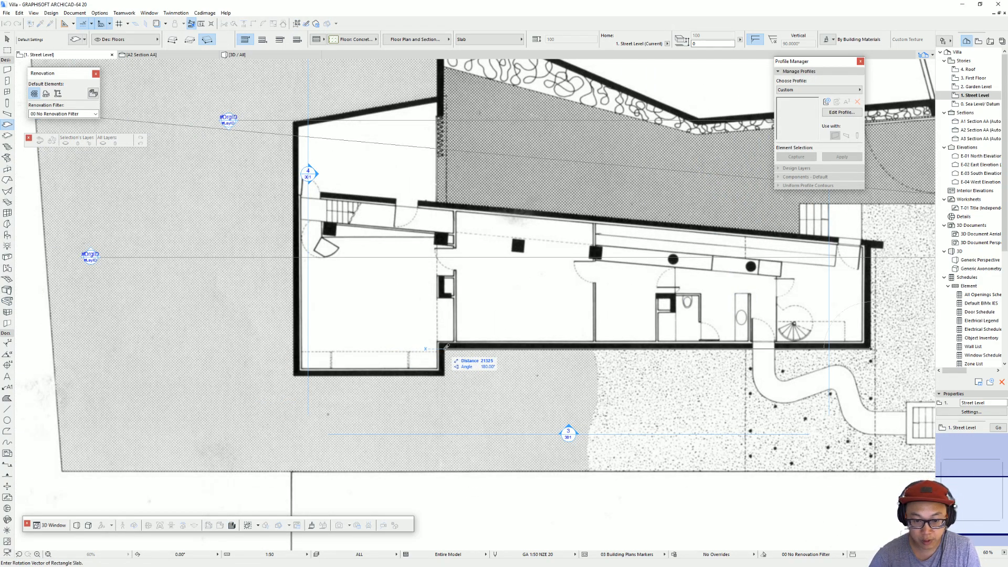
type("21300")
key("Return")
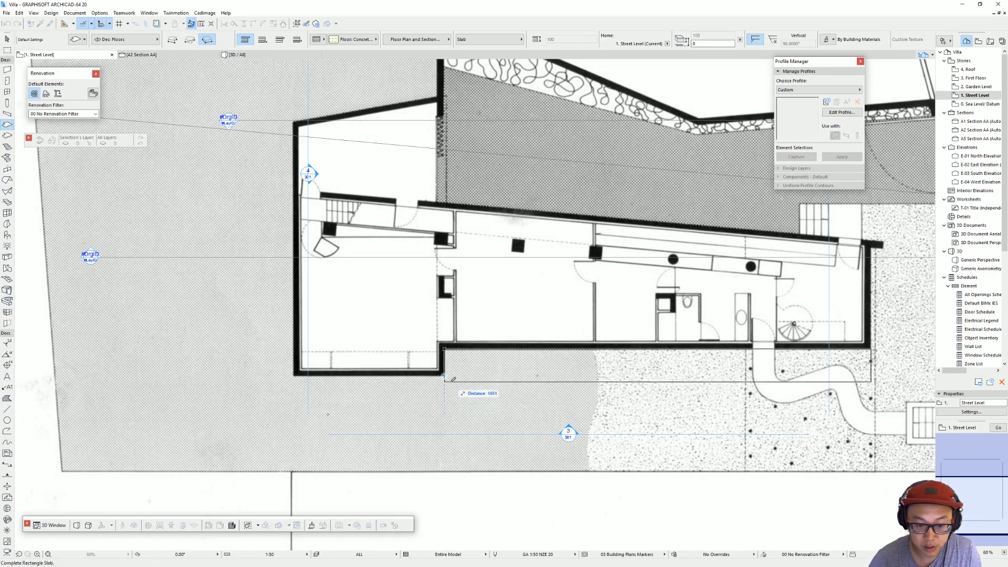
Step: Switch the slab to a polygonal outline and trace the lower walls, the projecting room's lower edge, and its left side 12700 mm long
left_click(172, 39)
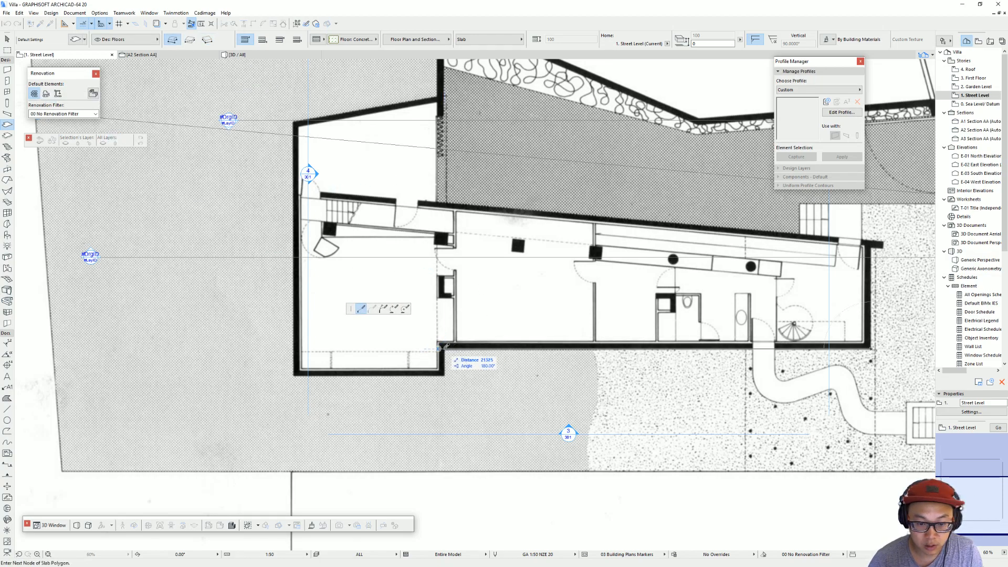
type("2")
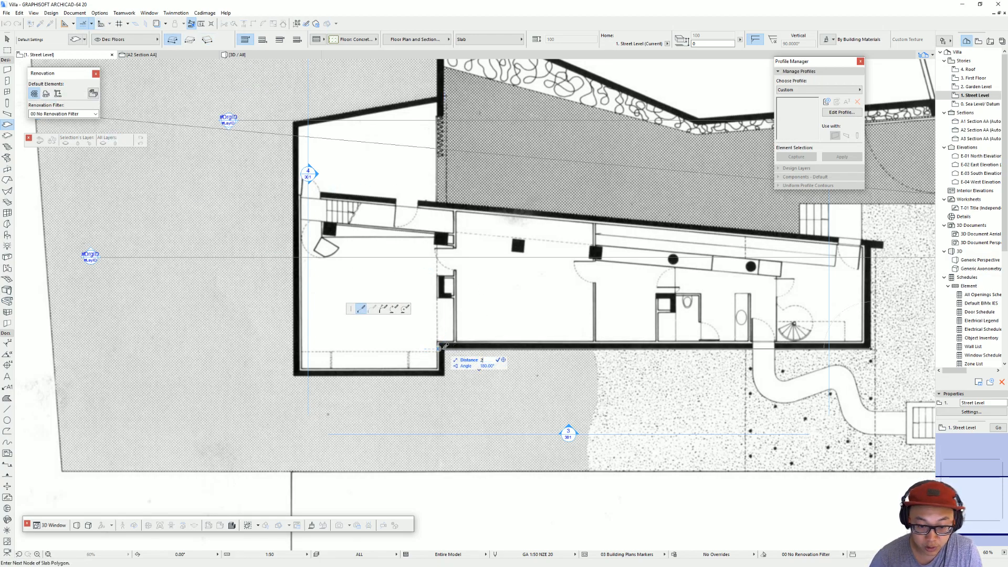
key("Return")
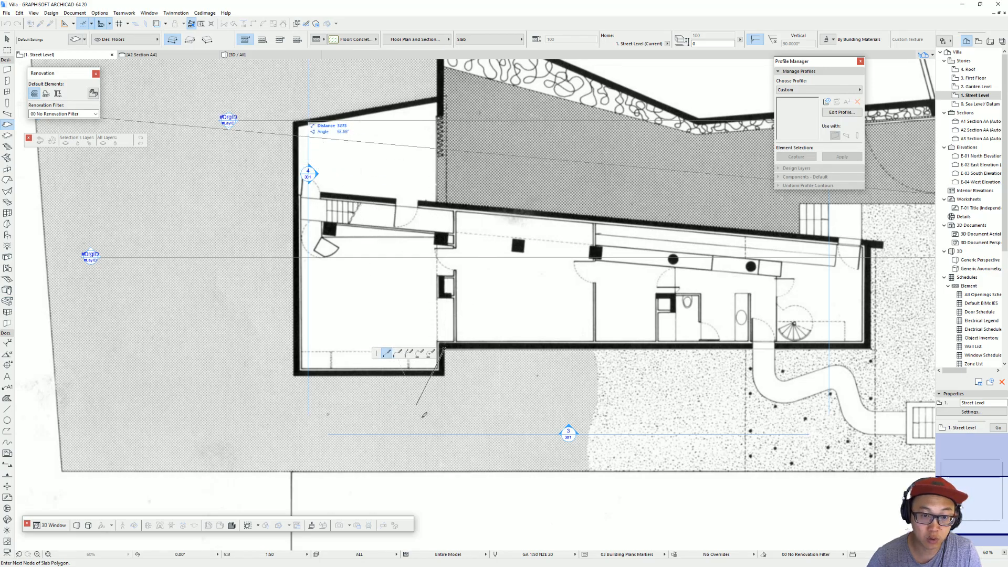
left_click(445, 374)
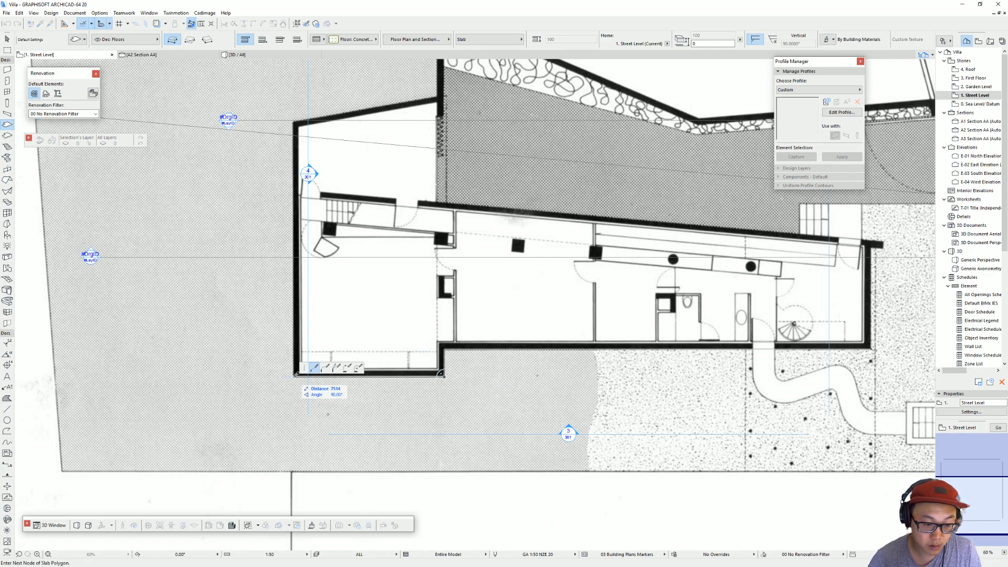
type("7")
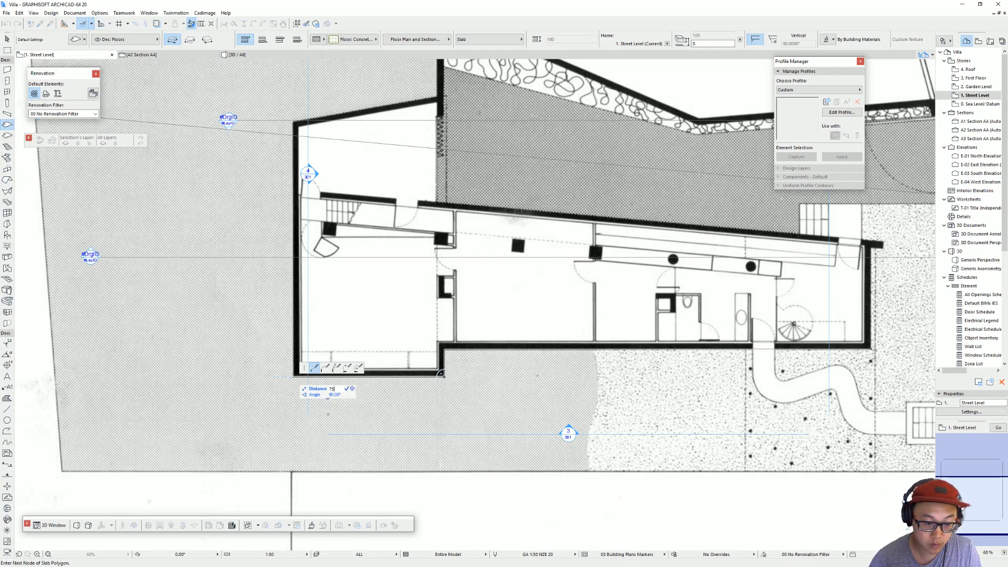
key("Return")
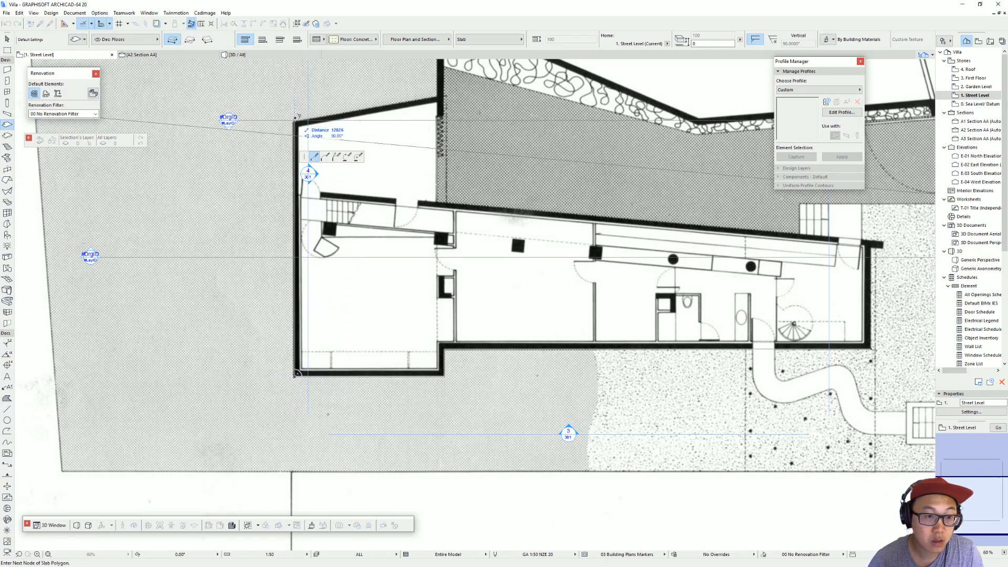
type("12700")
key("Return")
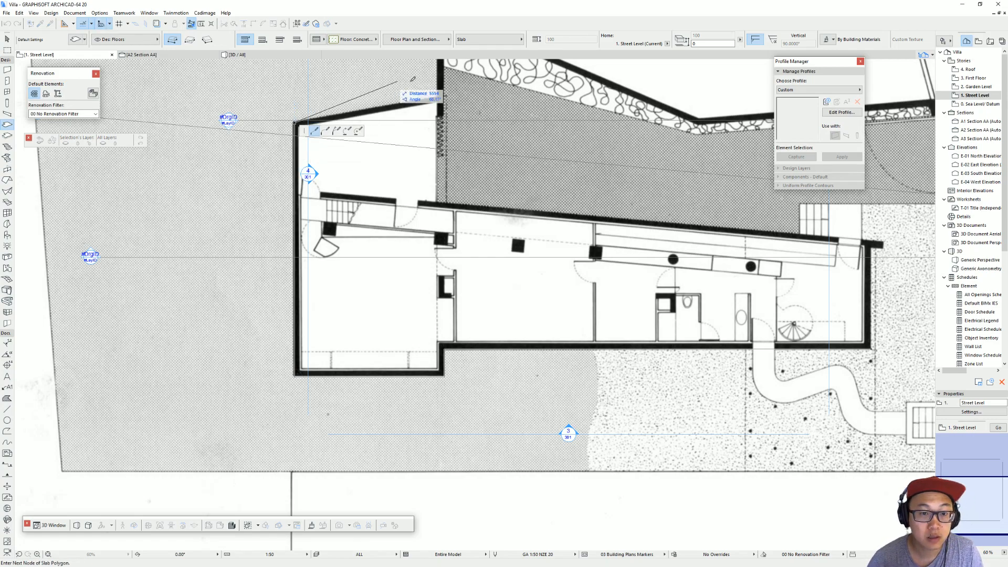
Step: Finish the slab outline along the sloped upper wall, the inner corner and the long angled wall, closing it at the starting corner
left_click(444, 95)
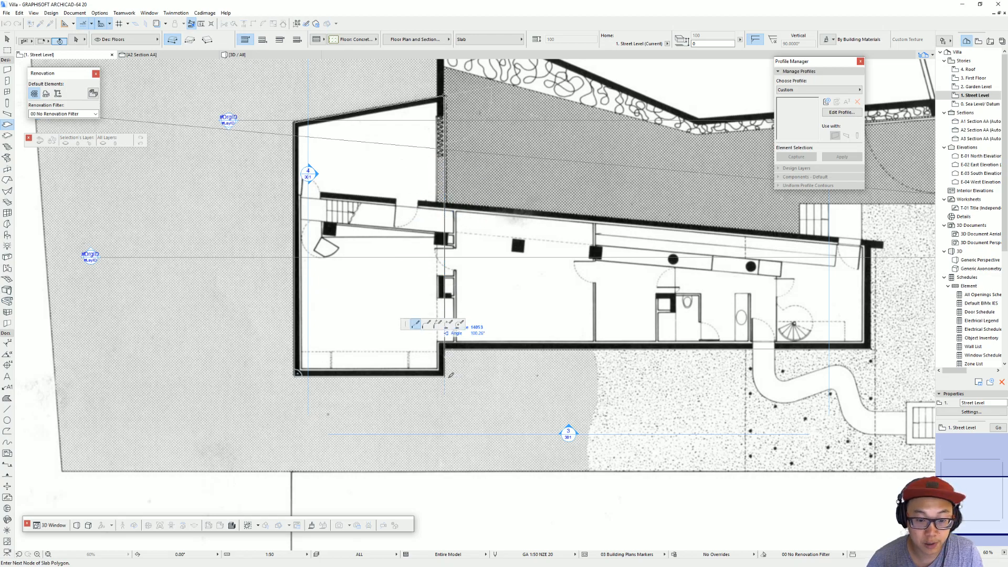
left_click(446, 202)
middle_click_drag(872, 242, 638, 240)
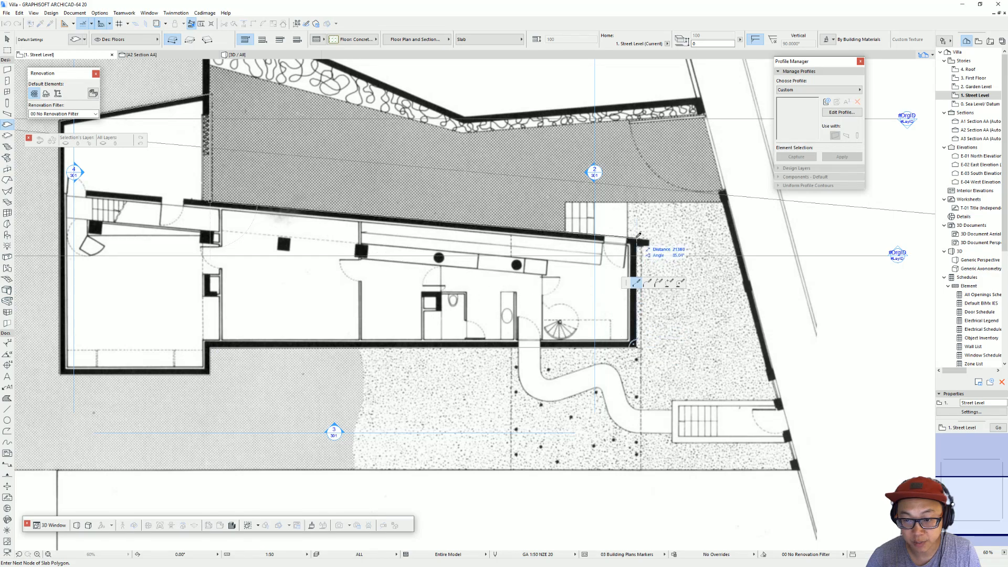
left_click(637, 238)
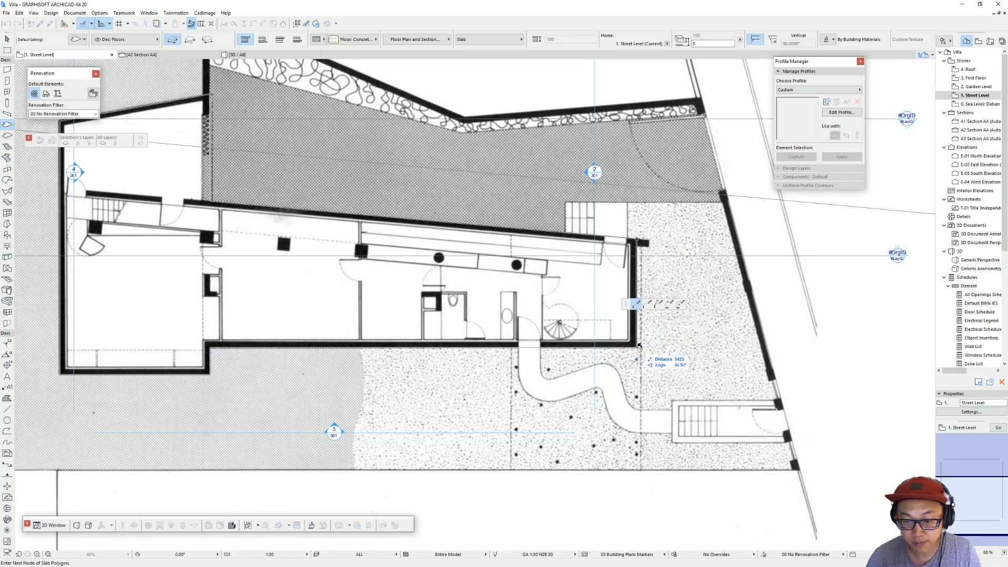
double_click(639, 345)
Step: In the 3D view, select the floor slab and change its structure and reference plane so it sits above the site mesh's surface
middle_click_drag(429, 279, 536, 281)
scroll(536, 283, "down", 2)
key("F3")
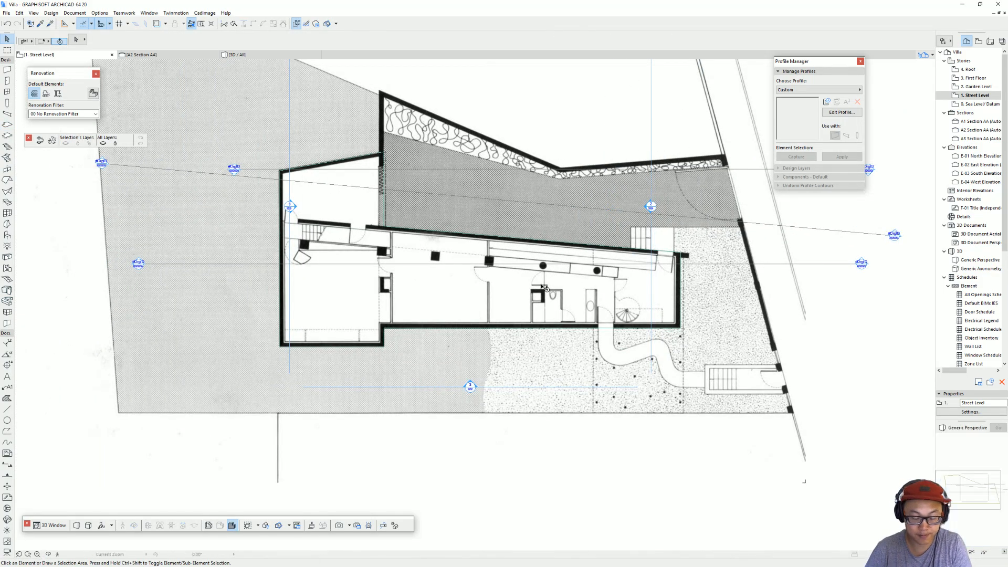
scroll(447, 303, "up", 1)
middle_click_drag(447, 304, 514, 321, "shift")
left_click(508, 319)
key("Escape")
left_click(508, 317)
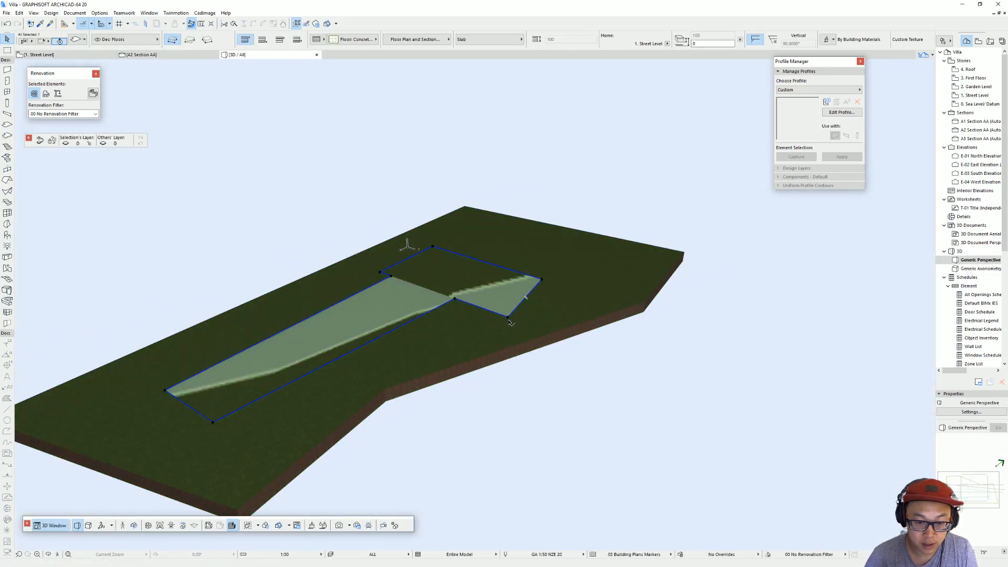
left_click(317, 40)
left_click(331, 40)
left_click(262, 40)
middle_click_drag(491, 303, 457, 333, "shift")
key("Escape")
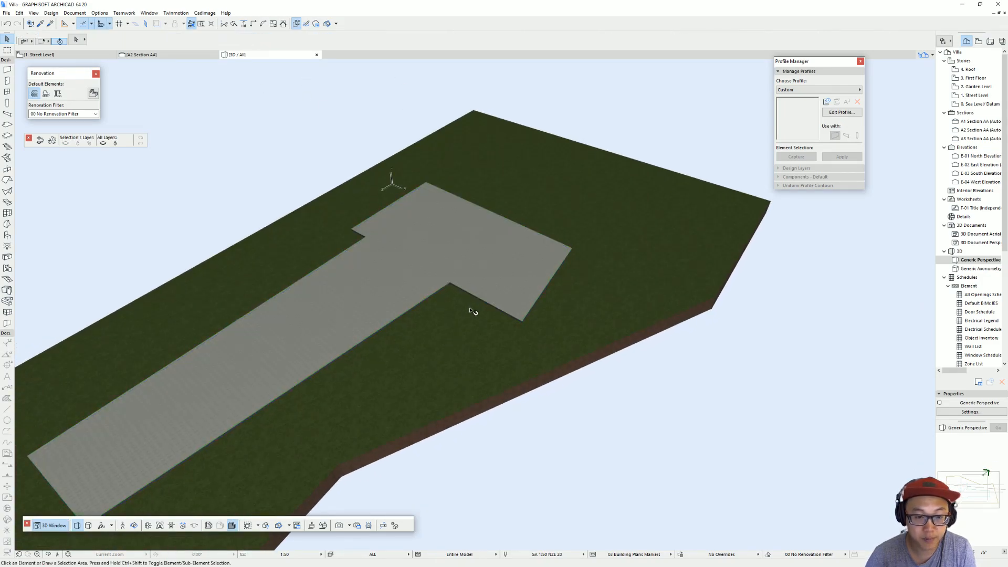
Step: Return to the Street Level floor plan at the building's left end
key("F2")
scroll(421, 315, "up", 4)
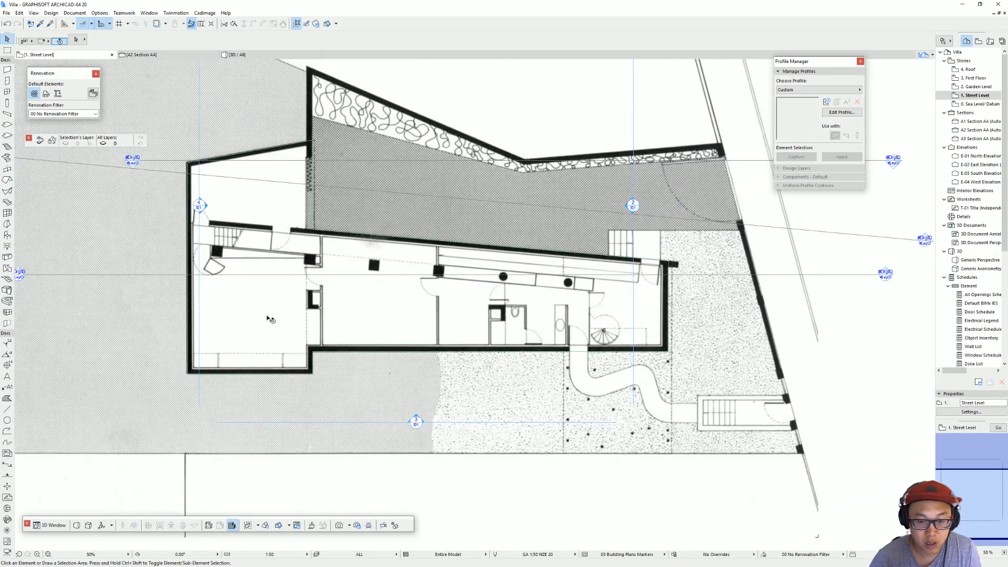
scroll(210, 184, "up", 7)
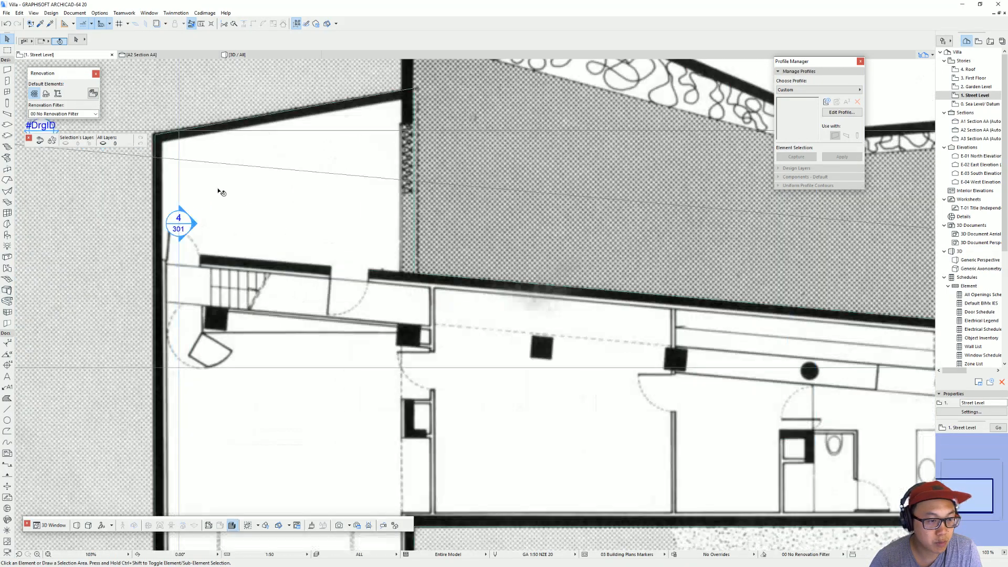
key("w")
scroll(479, 199, "down", 4)
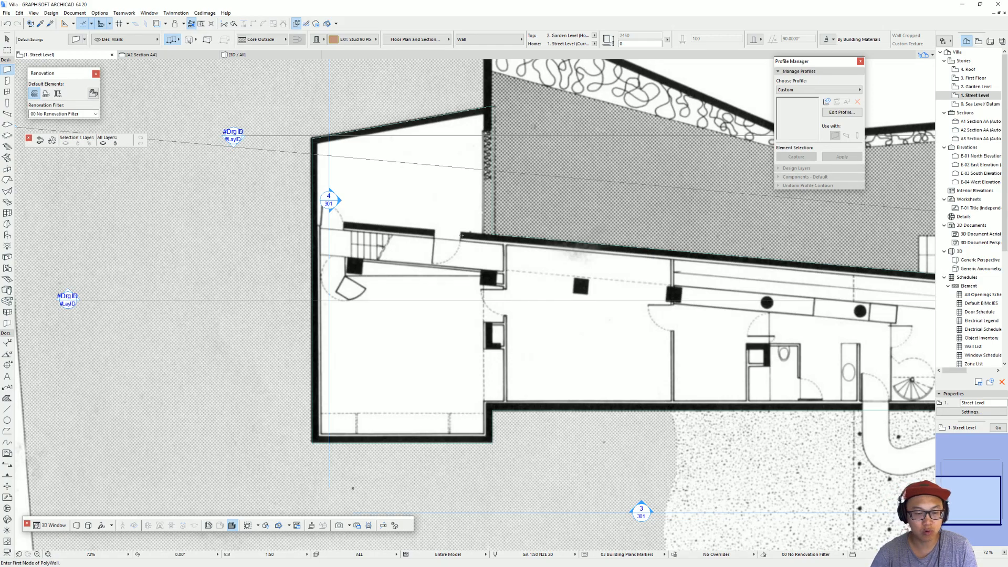
middle_click_drag(467, 243, 340, 231)
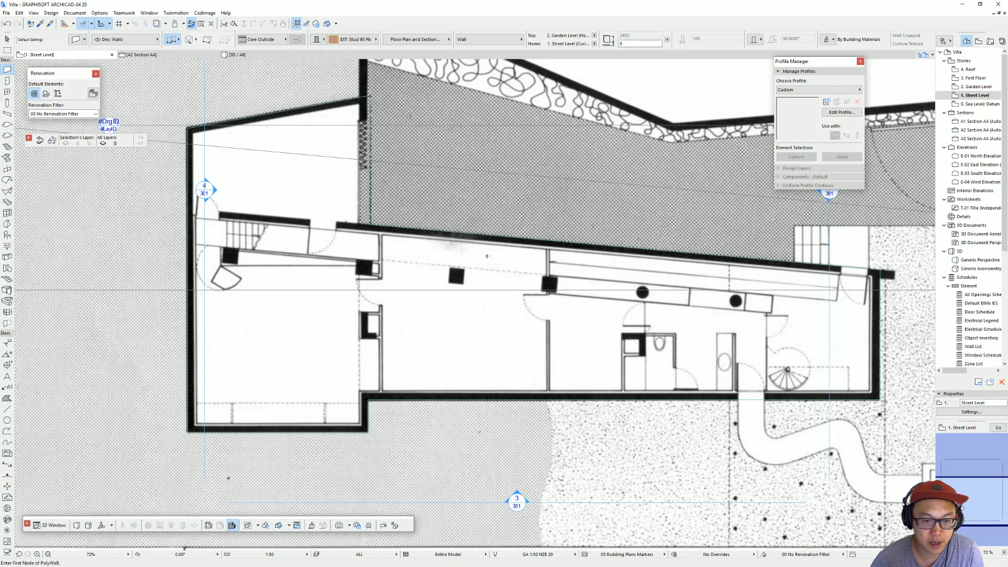
key("Escape")
left_click(410, 230)
key("Escape")
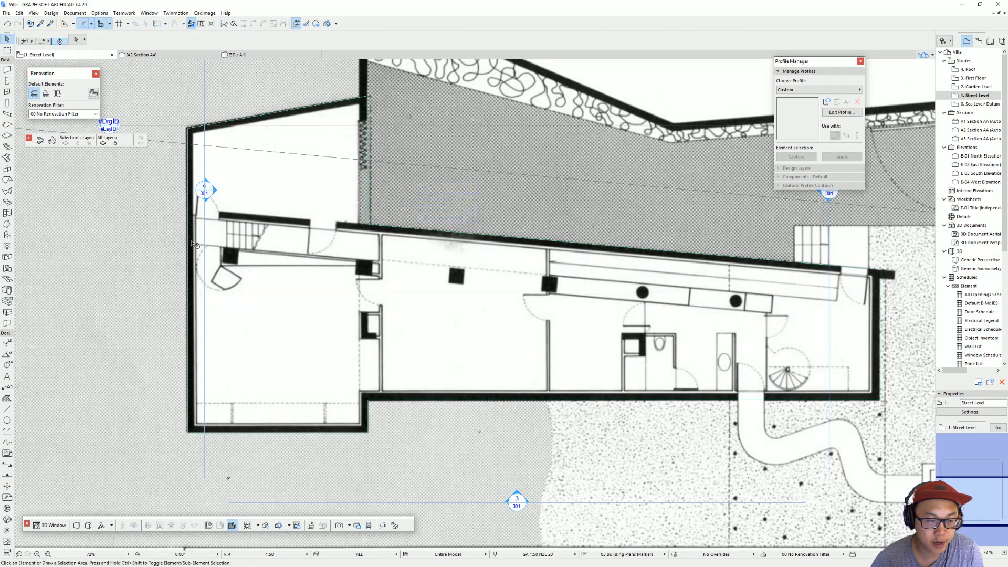
Step: Measure the drawn exterior wall's thickness and set the Wall tool to Timber - Wall, Outside Face reference line and 350 mm thickness
left_click(7, 70)
left_click(316, 41)
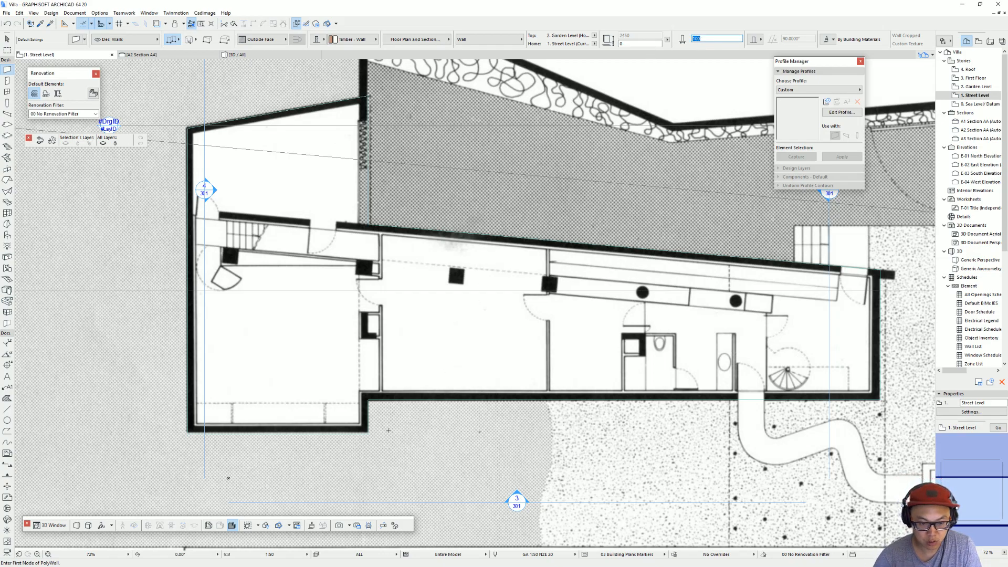
key("m")
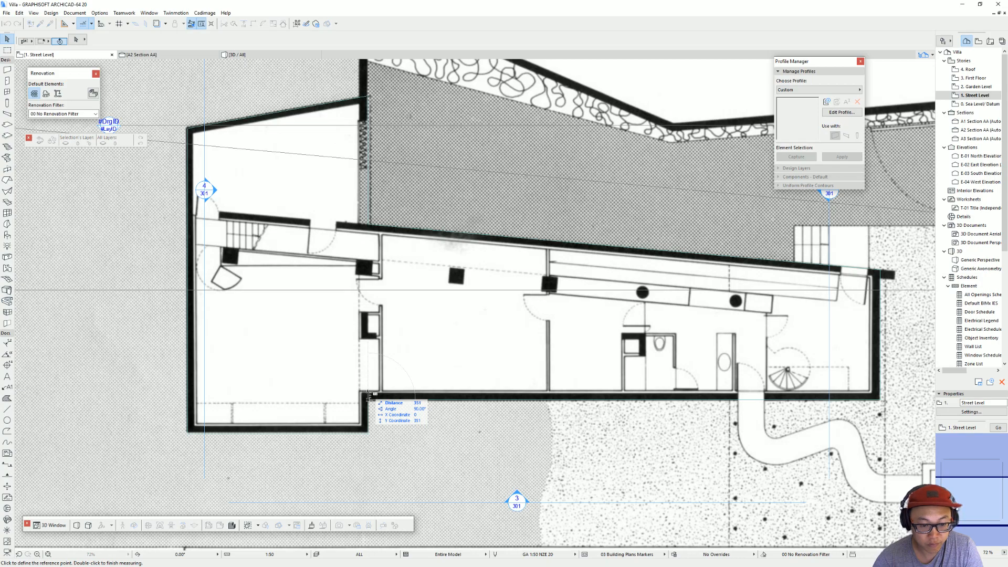
left_click(8, 70)
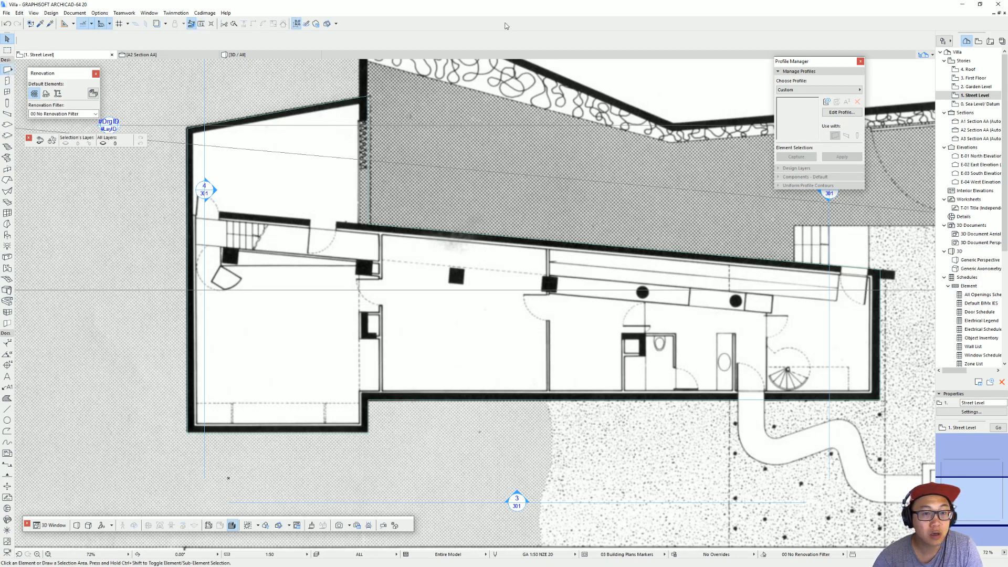
left_click(700, 38)
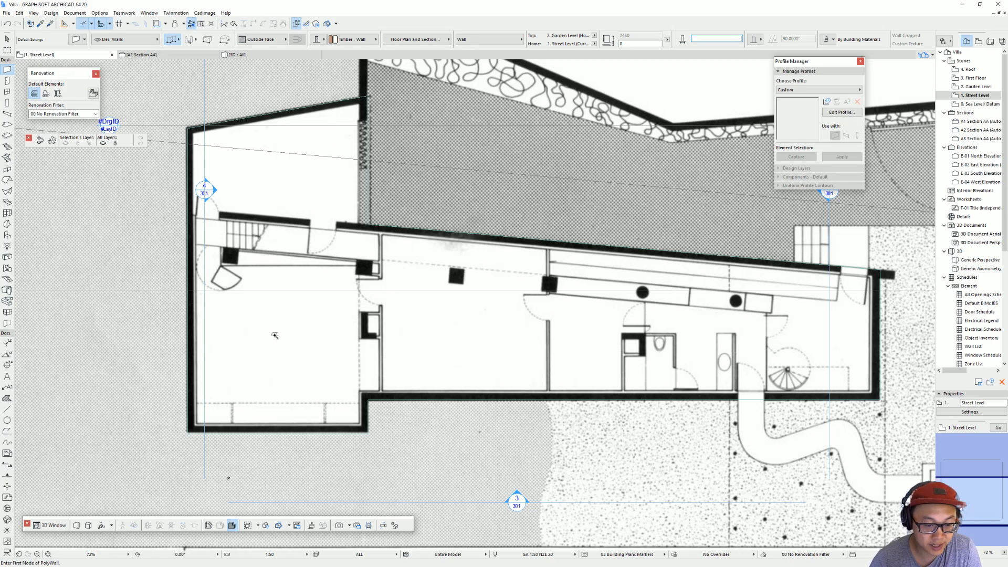
Step: Create the exterior walls around the whole floor slab outline
left_click(317, 343)
key("Escape")
left_click(369, 228)
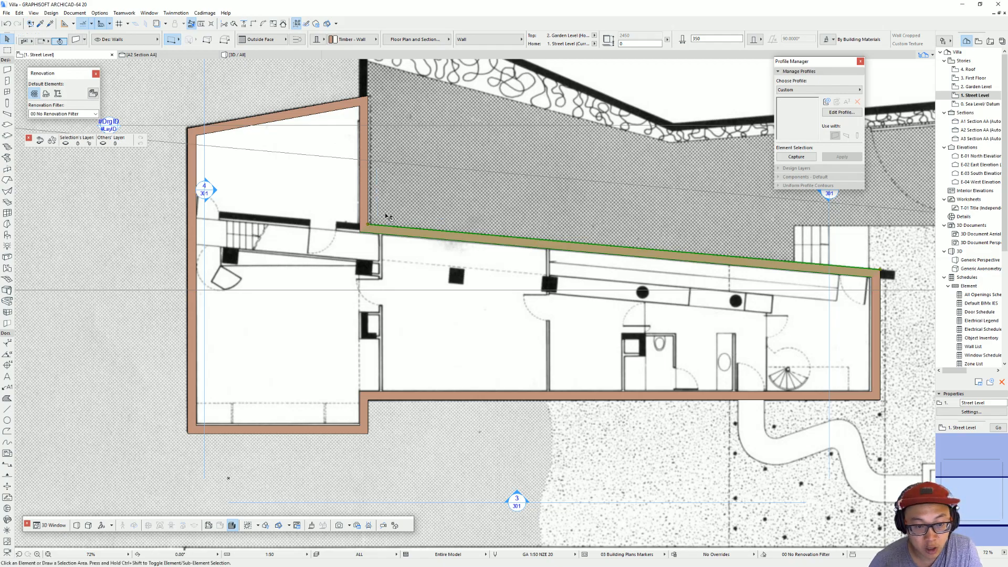
Step: Select all the exterior walls, set their Position property to Exterior in the wall settings, and deselect them
left_click(387, 217)
middle_click_drag(392, 240, 400, 263)
left_click(422, 257)
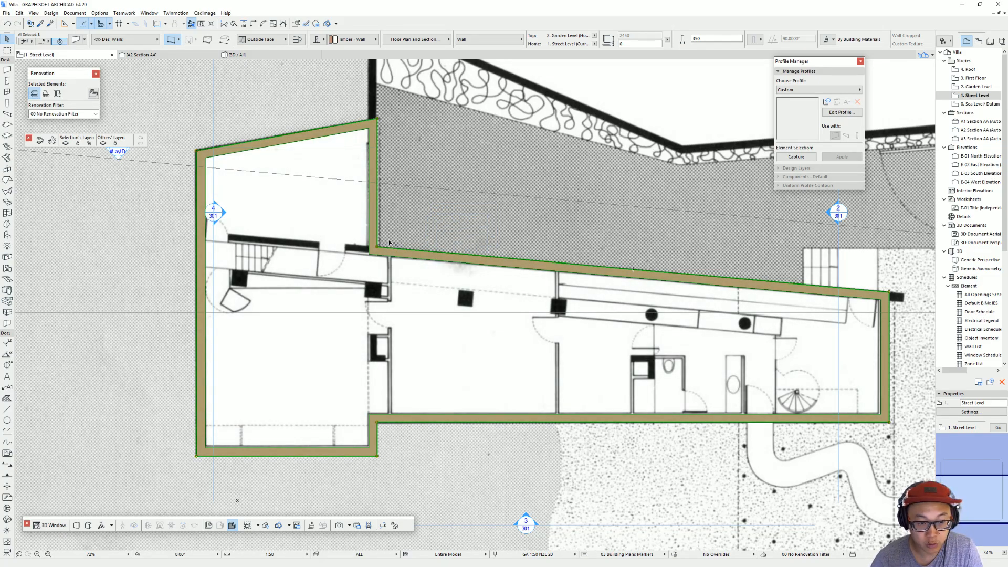
key("ctrl+t")
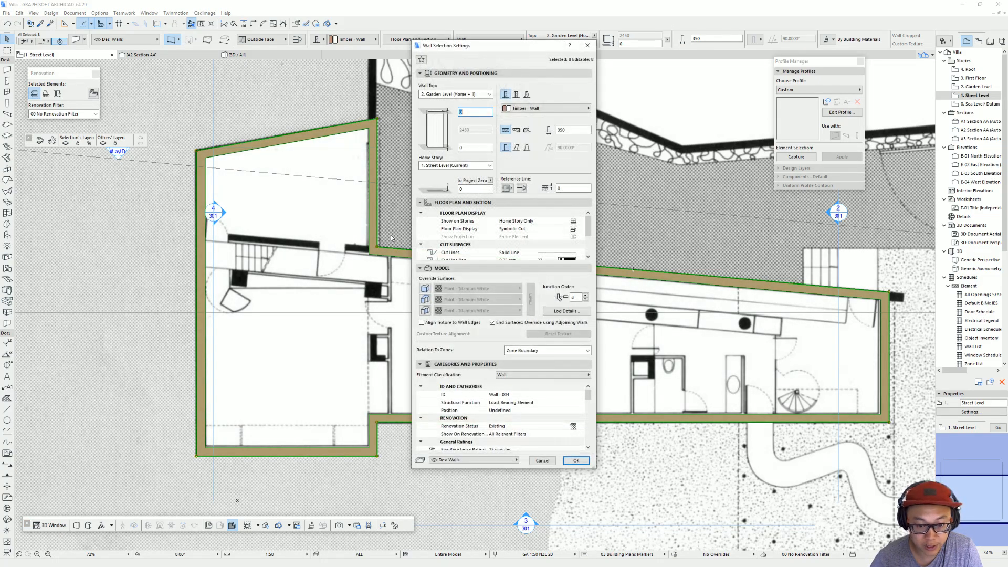
left_click(580, 413)
left_click(599, 414)
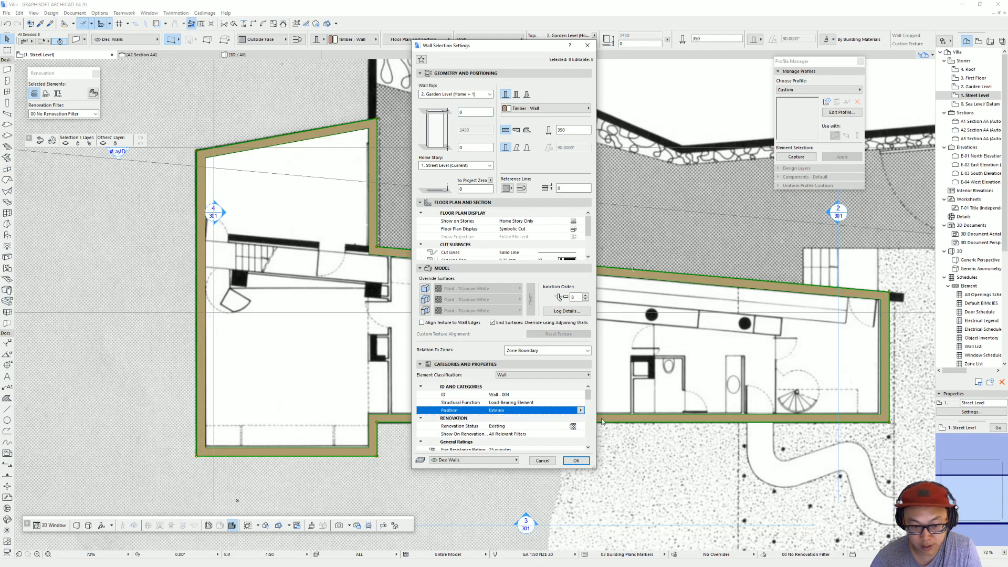
left_click(576, 461)
key("Escape")
scroll(413, 284, "up", 2)
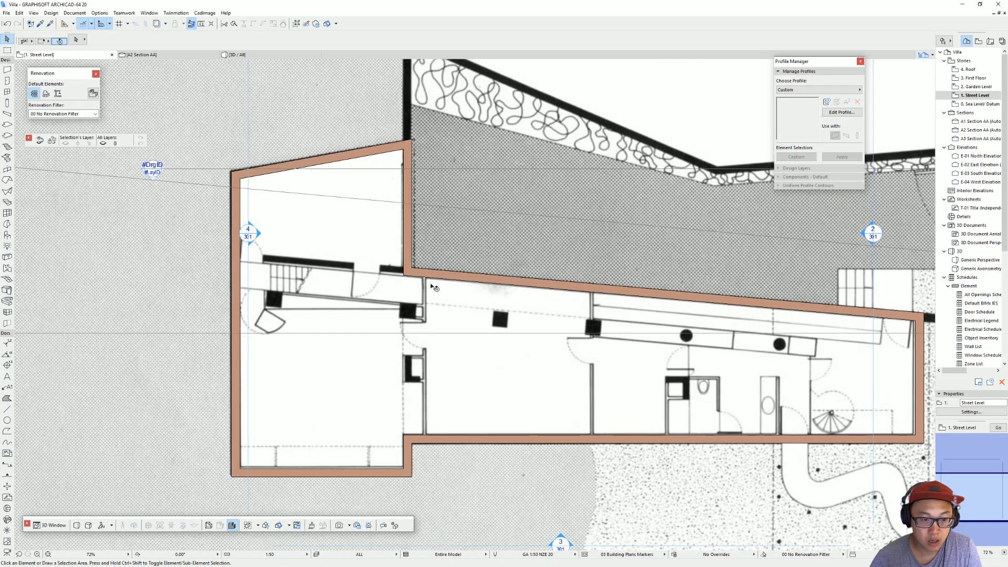
middle_click_drag(663, 326, 539, 314)
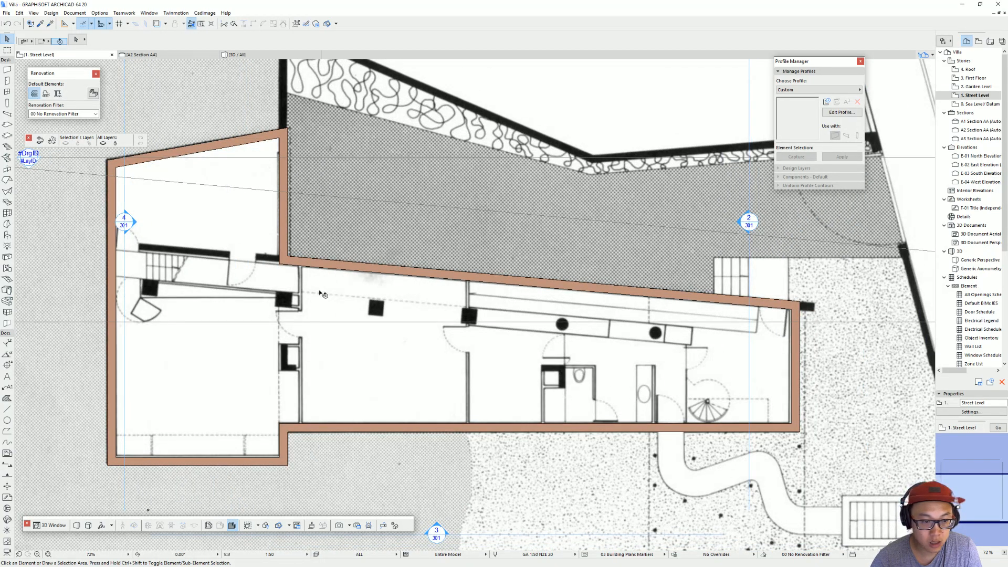
Step: Try to draw an exterior wall from the building's inner corner to the left exterior wall, and undo it
middle_click_drag(322, 294, 429, 292)
left_click(366, 256)
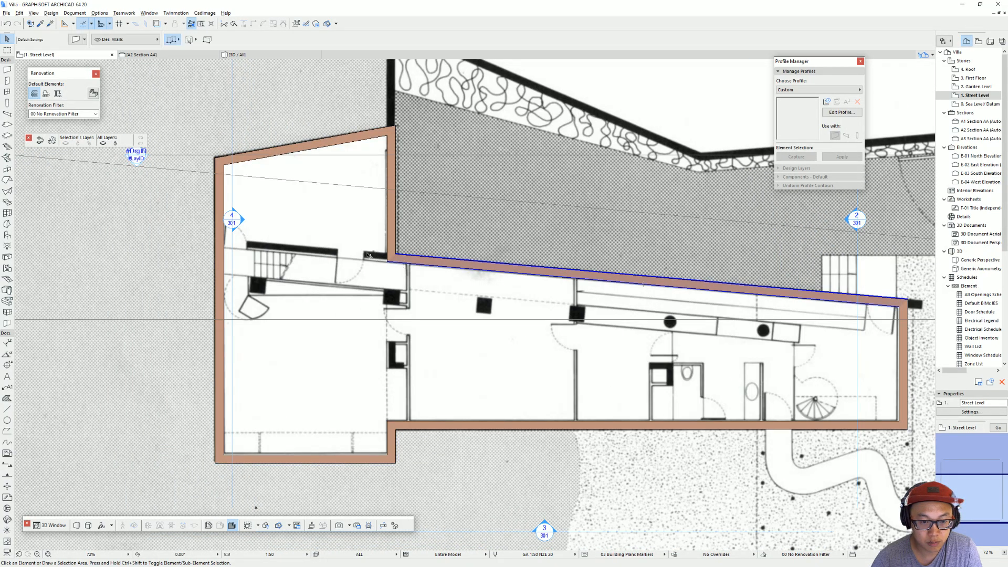
scroll(397, 255, "up", 3)
left_click(394, 251)
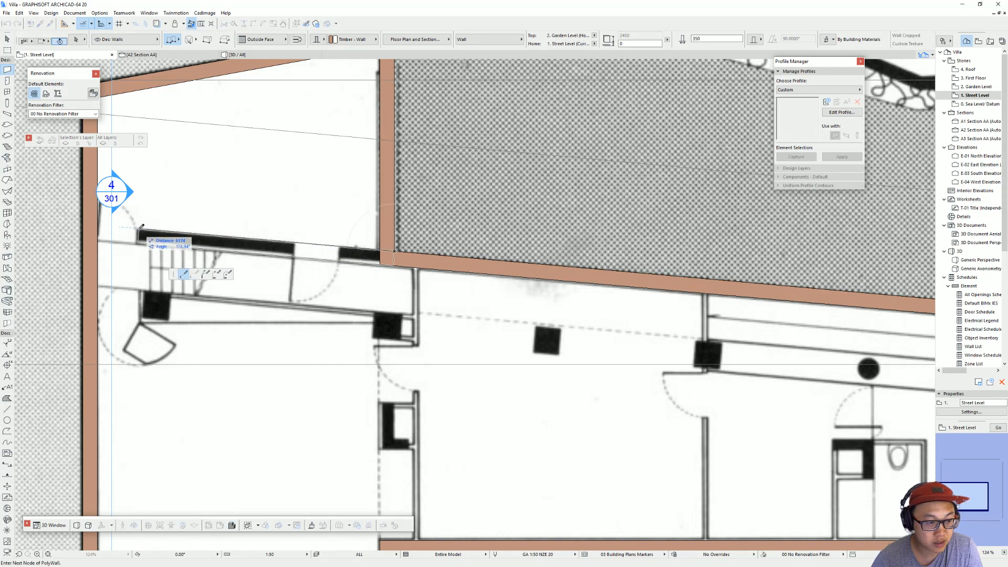
left_click(100, 226)
left_click(99, 227)
left_click(98, 226)
key("Escape")
key("ctrl+z")
Step: Draw a 350 mm wall from the inner corner to the left exterior wall, continuing the sloped exterior wall's line
left_click(395, 251)
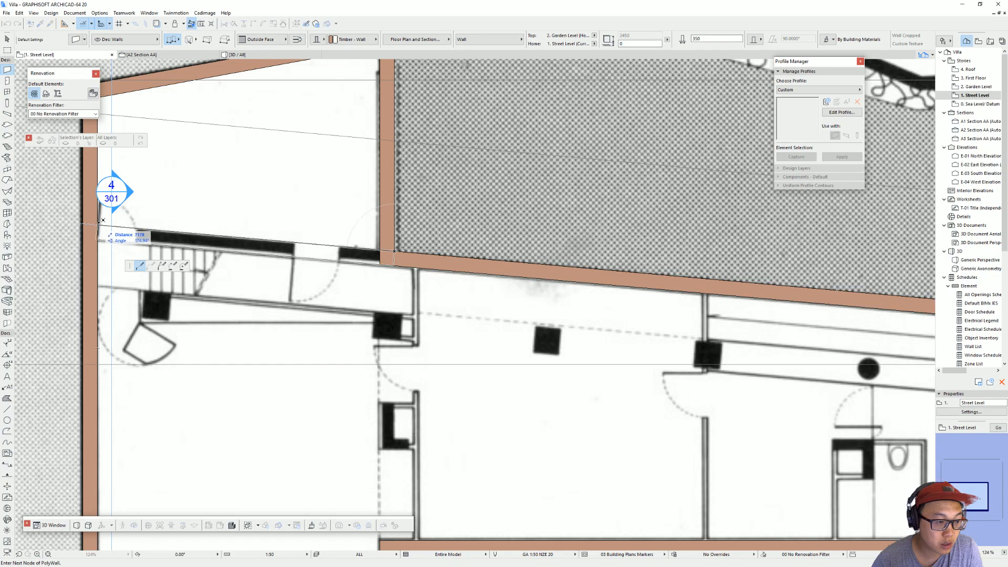
double_click(98, 225)
key("Escape")
Step: Check the new 350 mm wall's Position property in its wall settings and deselect the wall
left_click(248, 249)
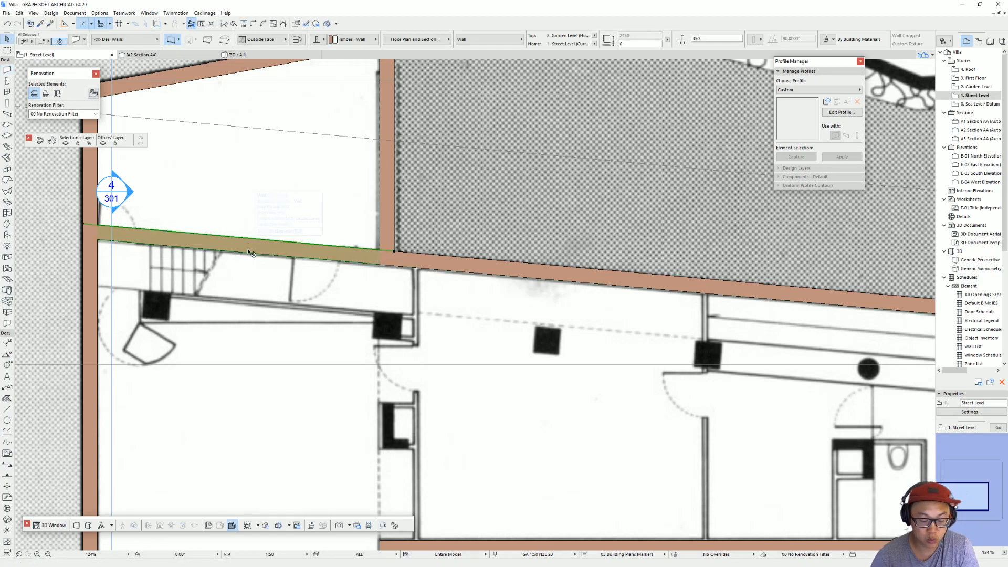
key("ctrl+t")
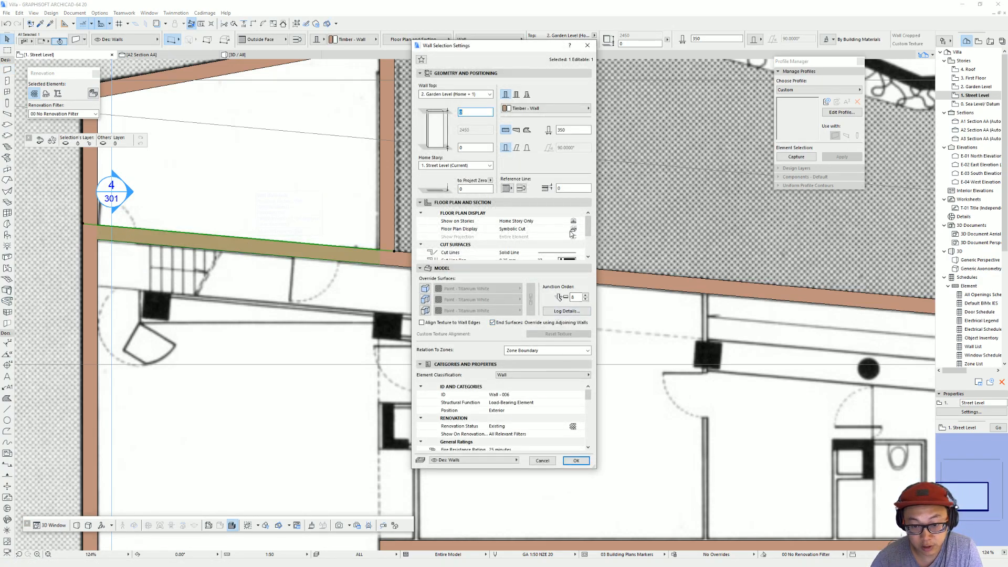
left_click(565, 410)
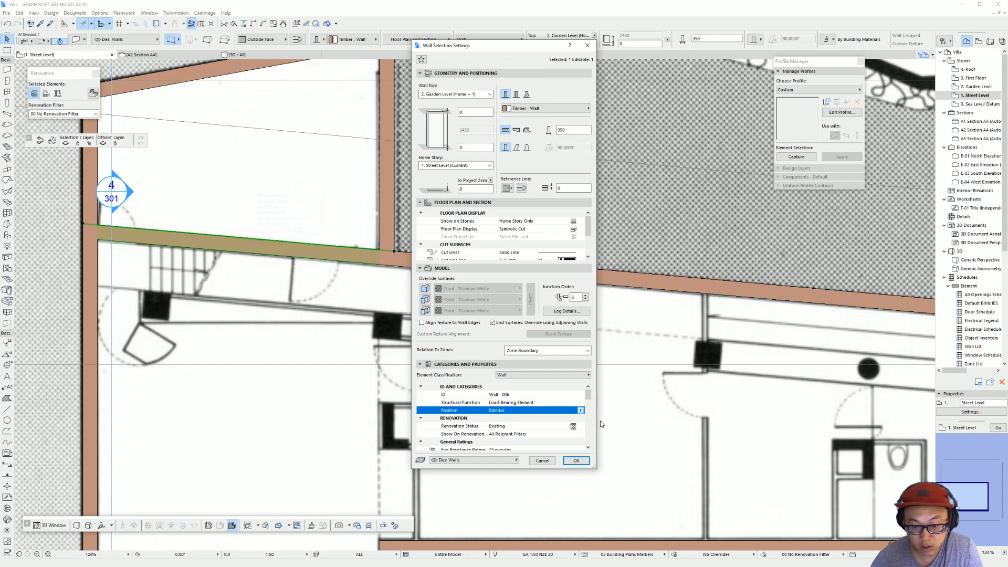
left_click(576, 461)
key("Escape")
Step: Draw a 100 mm thick interior wall along the first partition, from the lower exterior wall to the sloped exterior wall
scroll(393, 252, "down", 2)
scroll(393, 254, "down", 1)
middle_click_drag(393, 254, 342, 217)
middle_click_drag(686, 313, 536, 288)
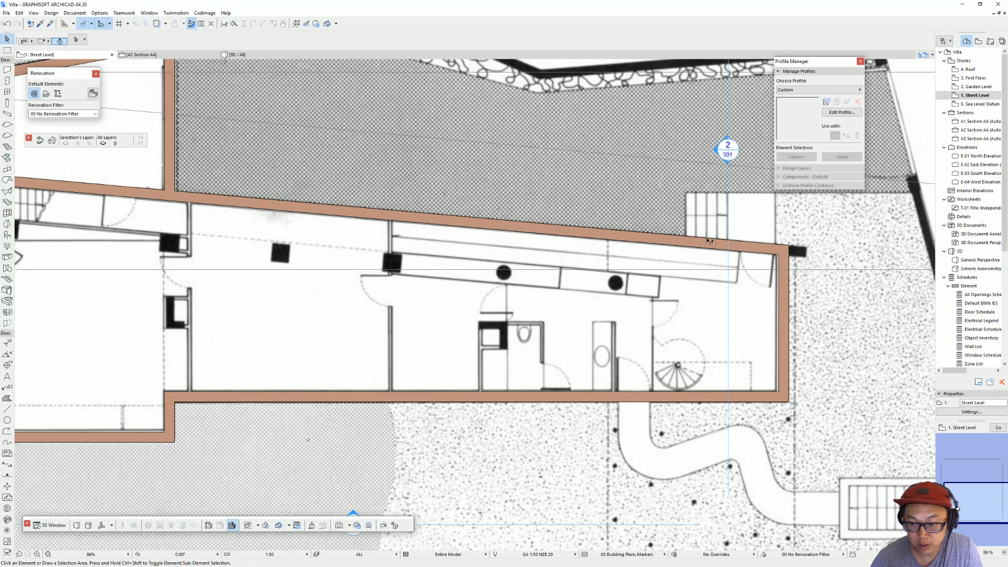
middle_click_drag(358, 236, 536, 233)
left_click(320, 192)
left_click_drag(706, 39, 602, 35)
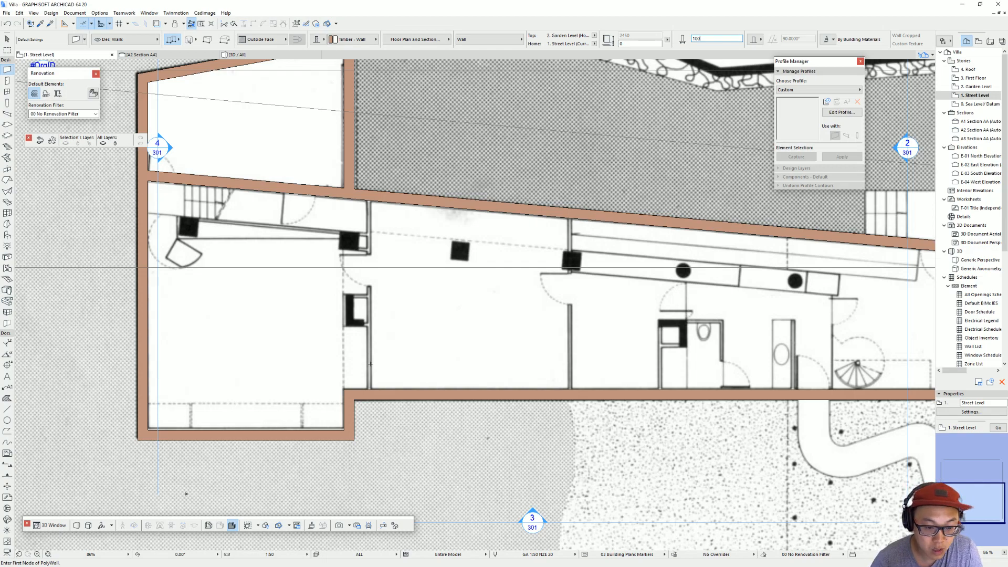
left_click(371, 389)
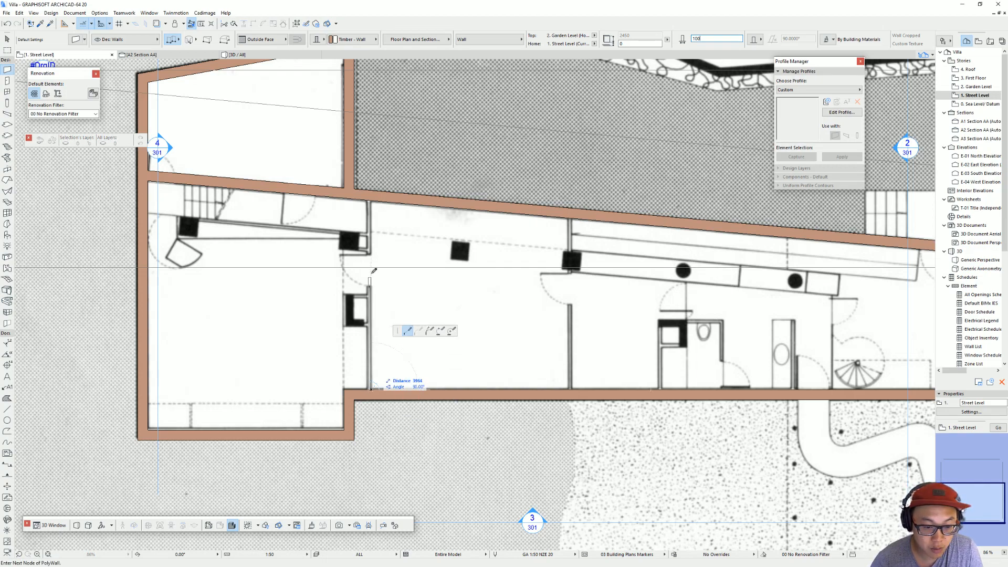
left_click(373, 197)
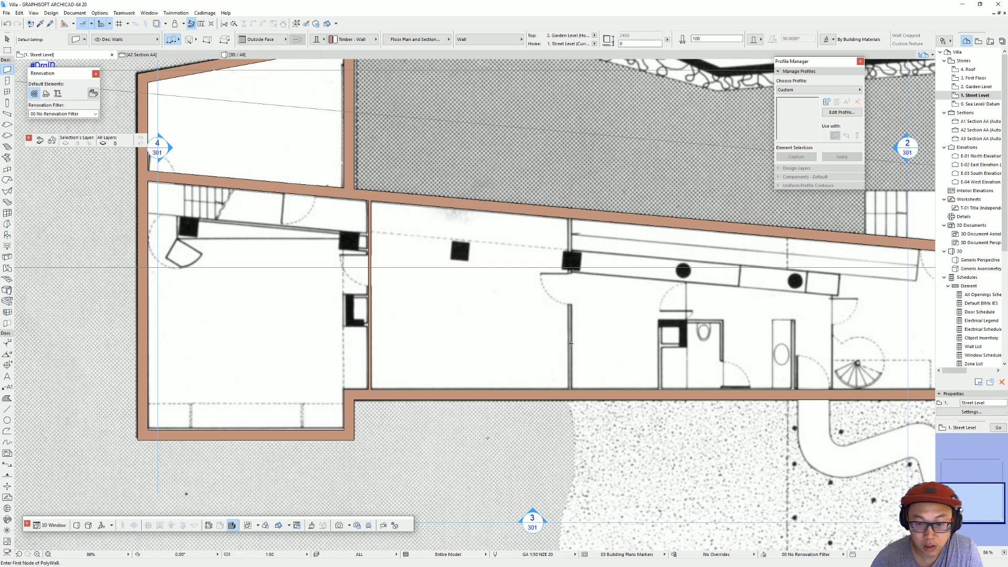
key("Escape")
left_click(370, 385)
key("ctrl+d")
left_click(371, 400)
key("ctrl")
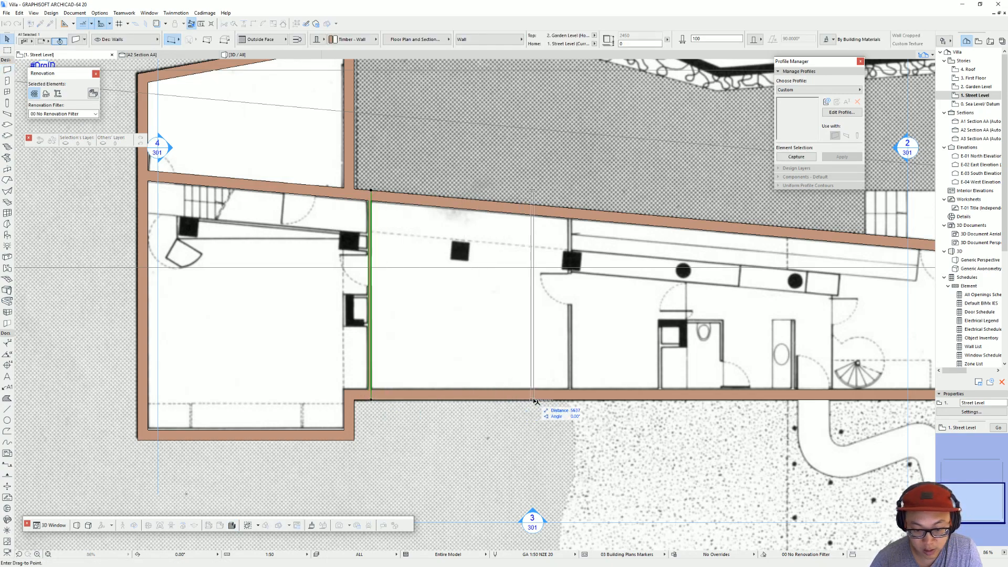
key("Escape")
key("Escape")
Step: Drag a copy of the 100 mm interior wall horizontally by 7000 mm onto the next partition in the plan image
left_click(370, 387)
key("ctrl+d")
left_click(371, 400)
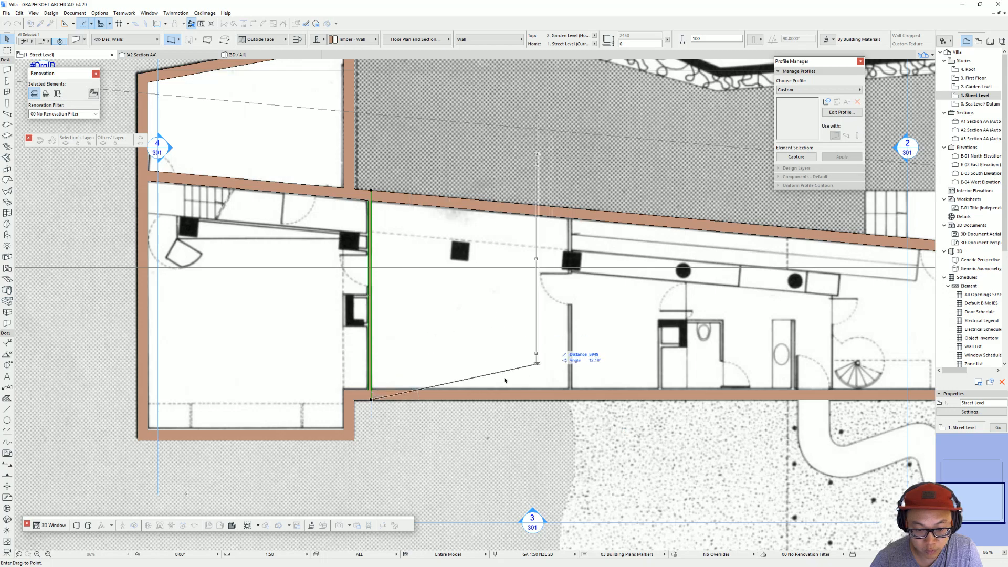
key("ctrl")
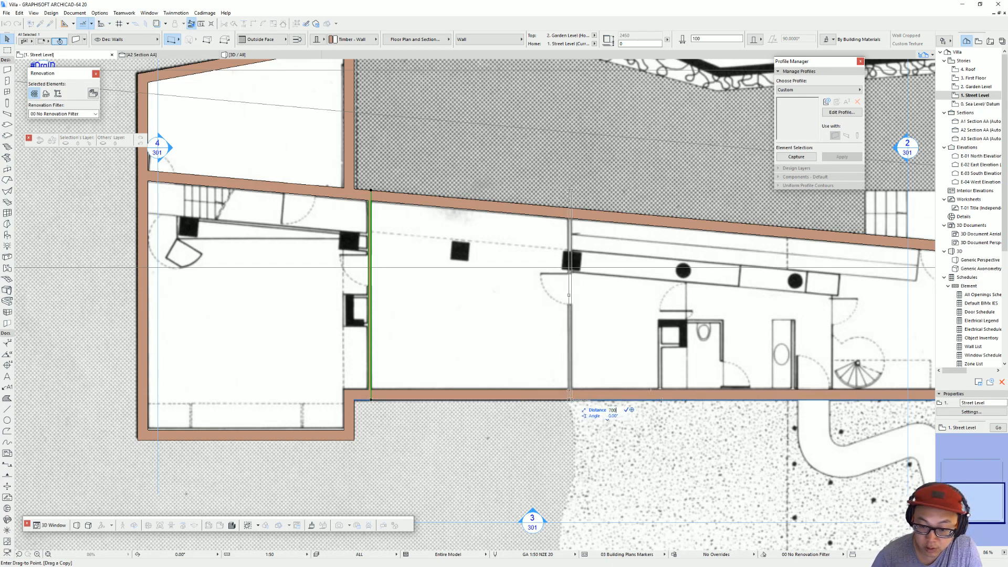
left_click(574, 401)
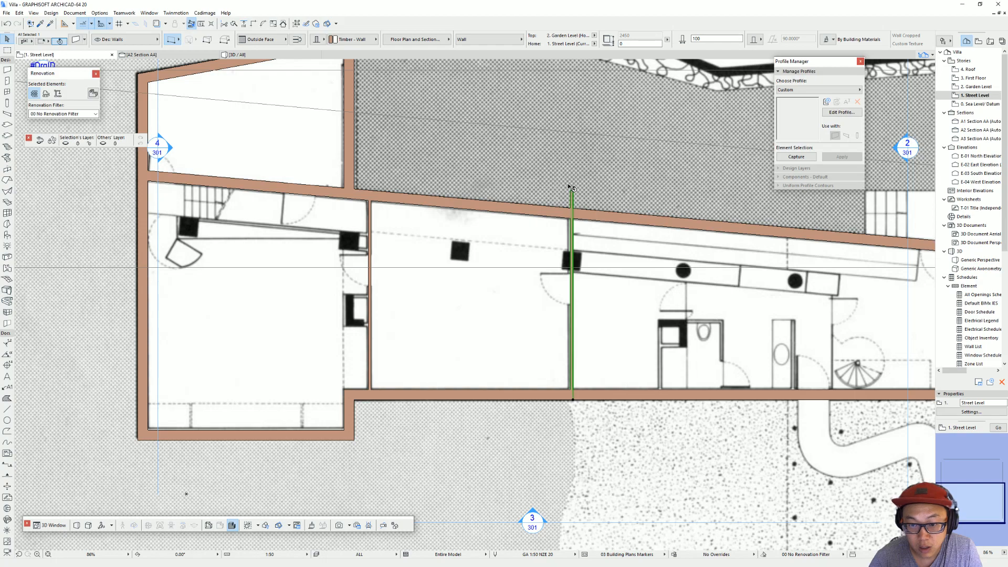
Step: Trim the copied partition's upper end back to the sloped exterior wall
middle_click_drag(593, 201, 548, 203)
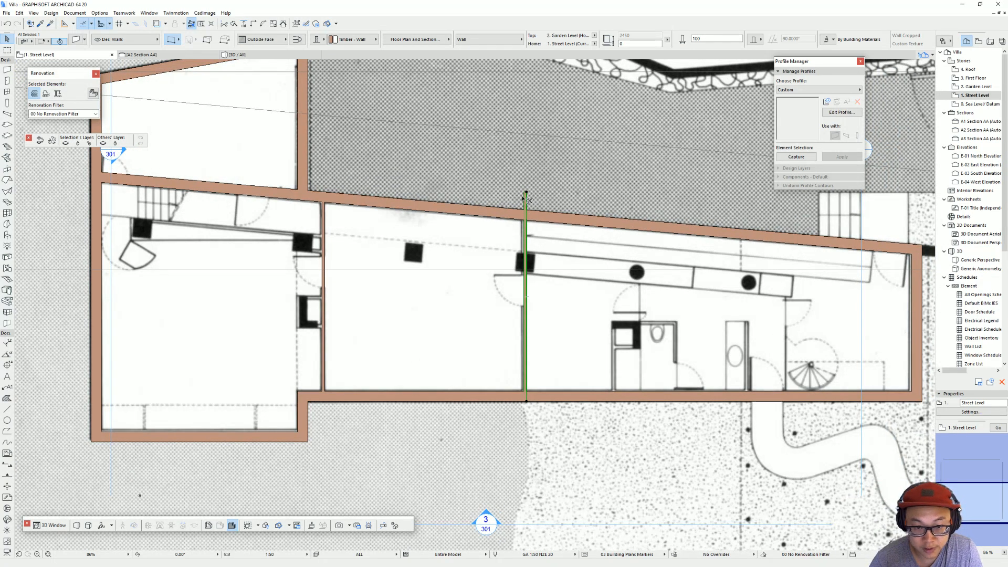
left_click(526, 204)
left_click(491, 203)
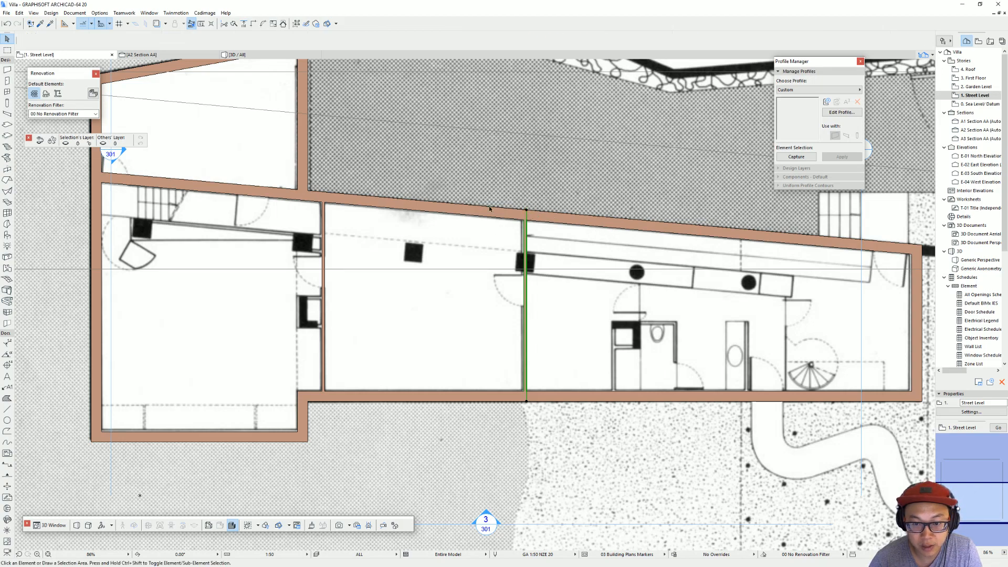
middle_click_drag(531, 350, 408, 326)
left_click(406, 363)
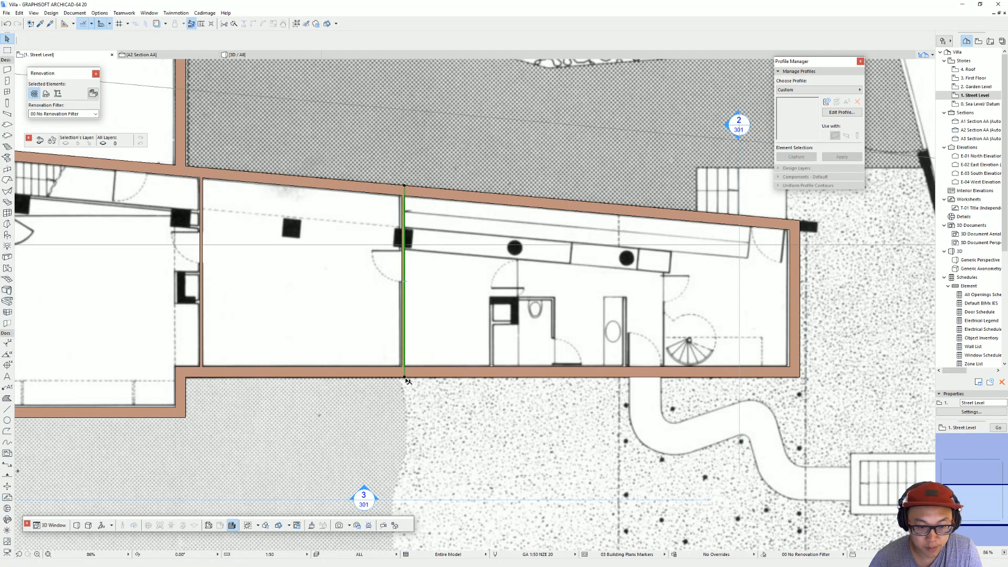
left_click(407, 377)
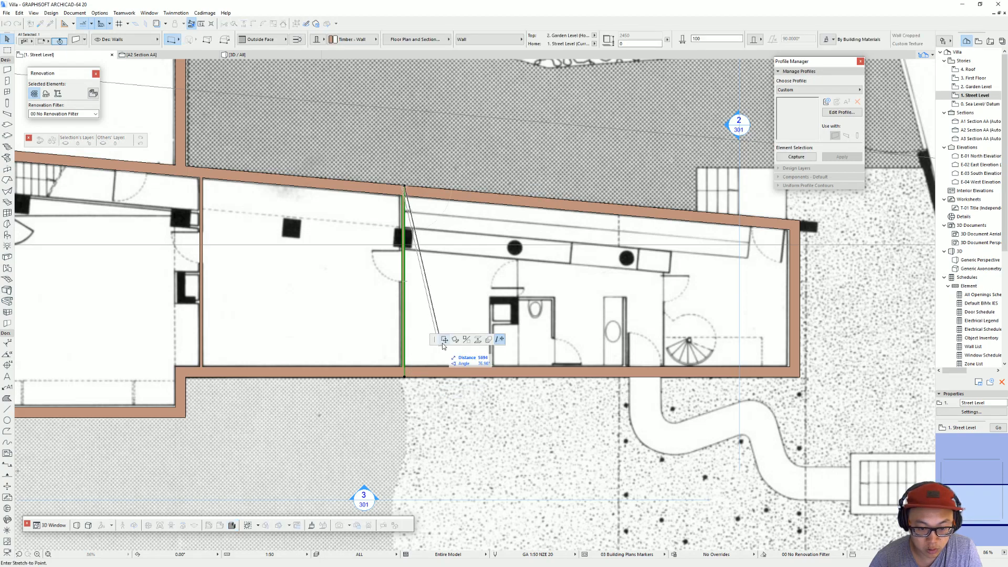
key("Escape")
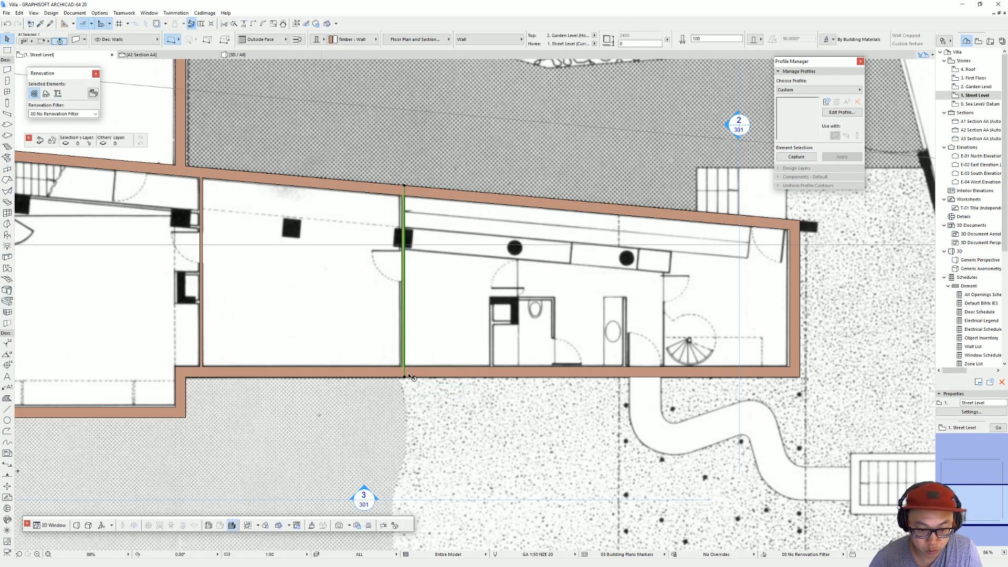
Step: Drag a copy of the second partition horizontally by 3000 mm onto the left wall of the toilet room
key("ctrl+d")
left_click(404, 377)
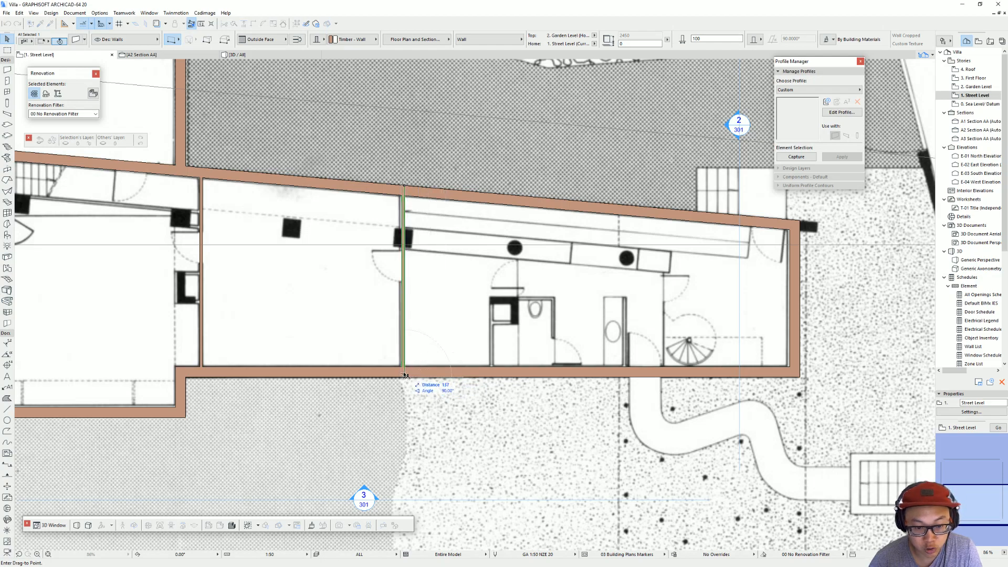
key("ctrl")
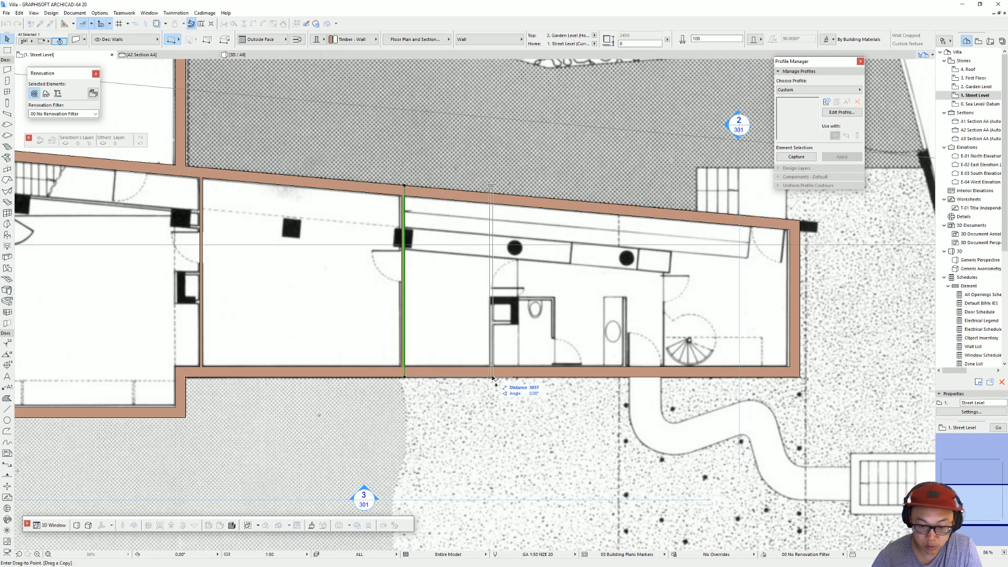
type("3000")
key("Return")
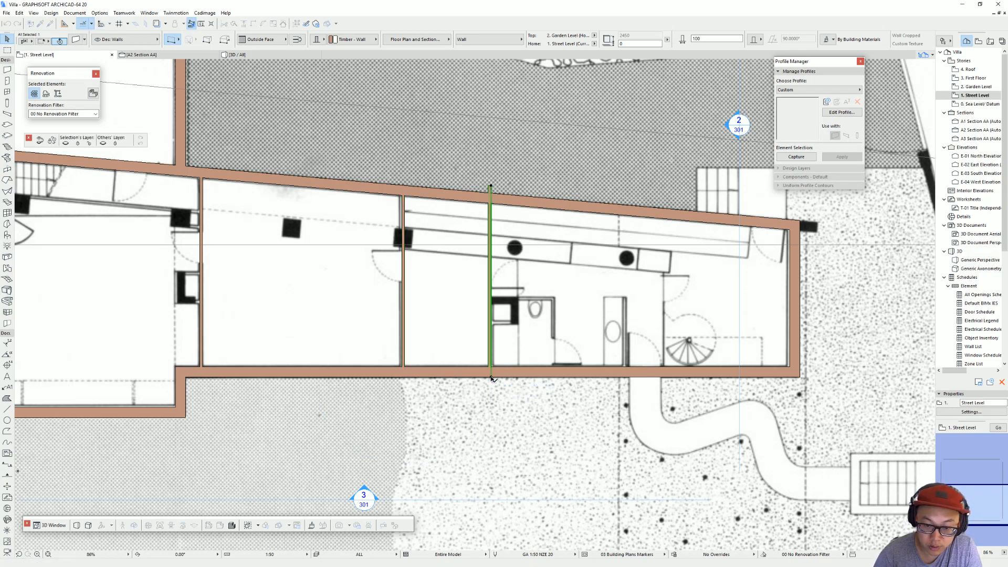
key("Escape")
Step: Draw the toilet room's upper and right walls, running 2100 mm horizontally and down to the lower exterior wall
left_click(492, 350, "alt")
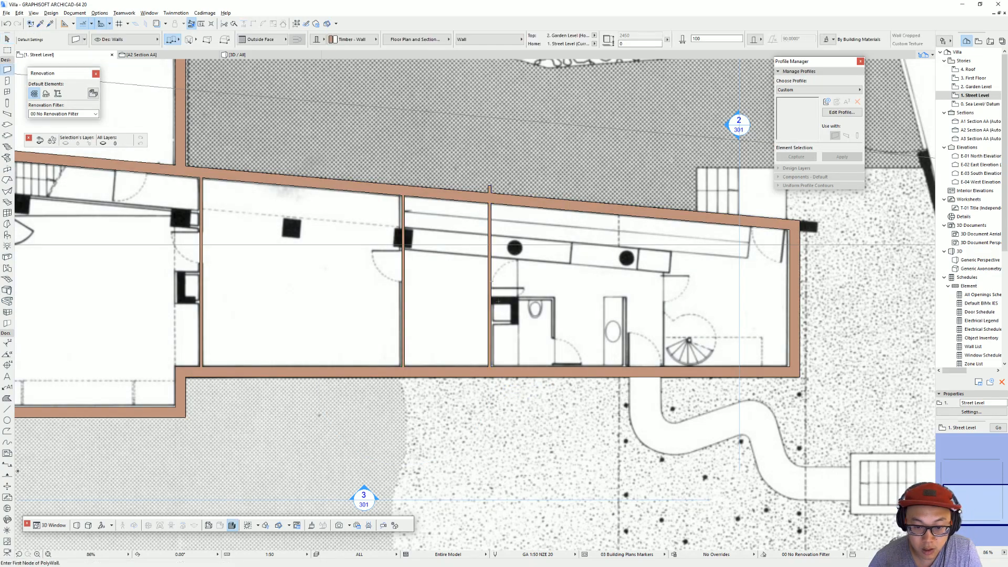
left_click(493, 300)
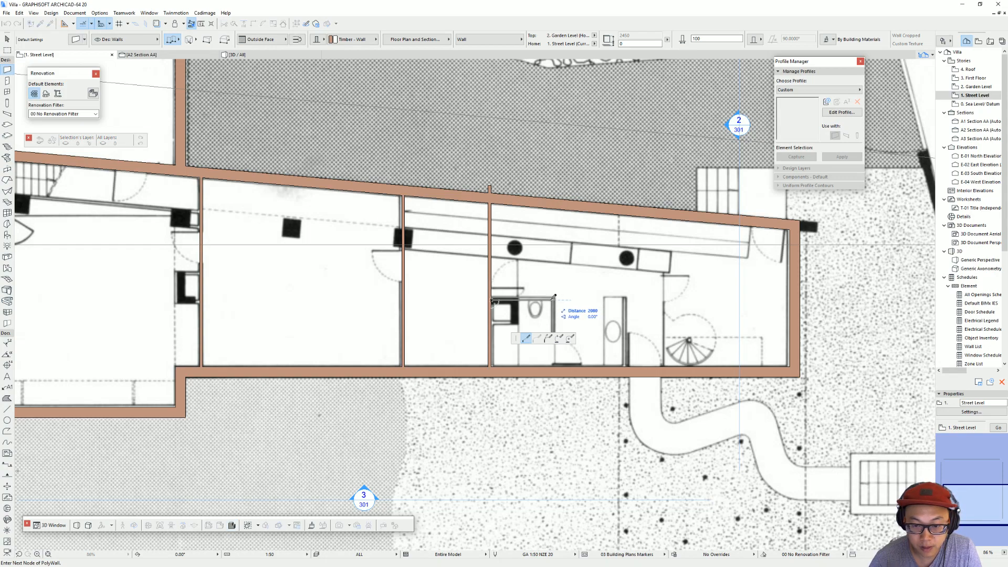
type("2")
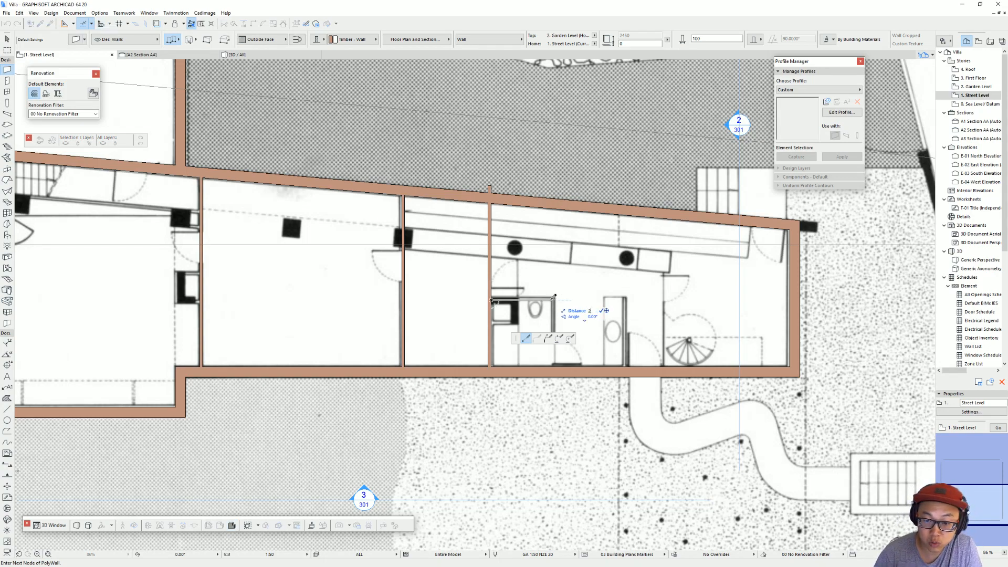
type("100")
key("Return")
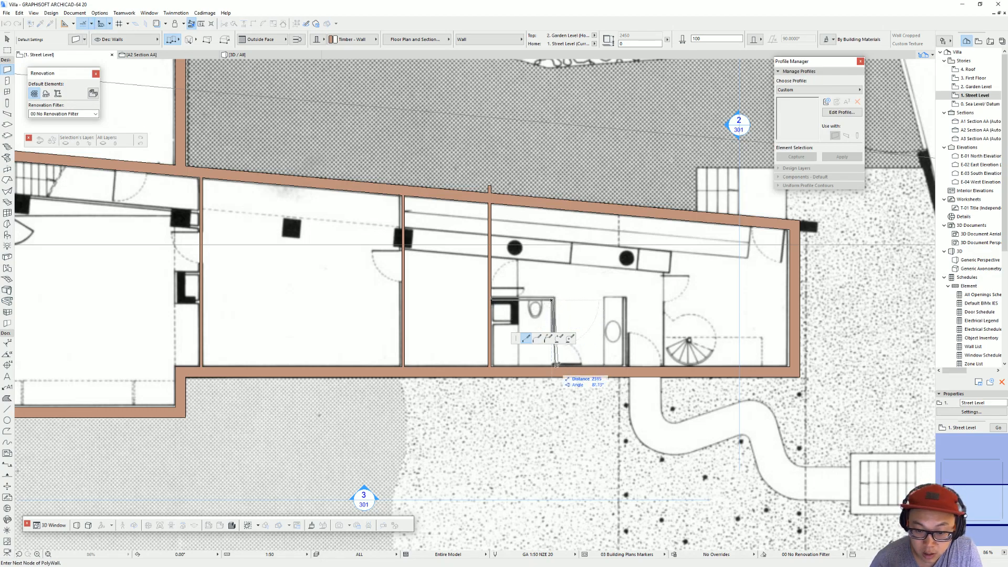
double_click(554, 364)
key("Escape")
Step: Trim away the part of the third partition that extends above the toilet room's upper wall
left_click(551, 301)
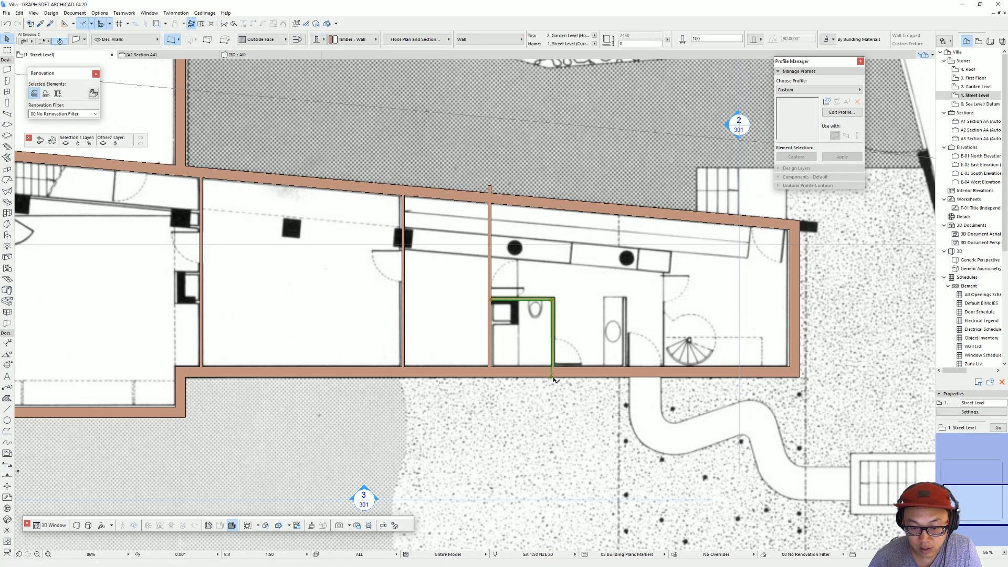
key("alt")
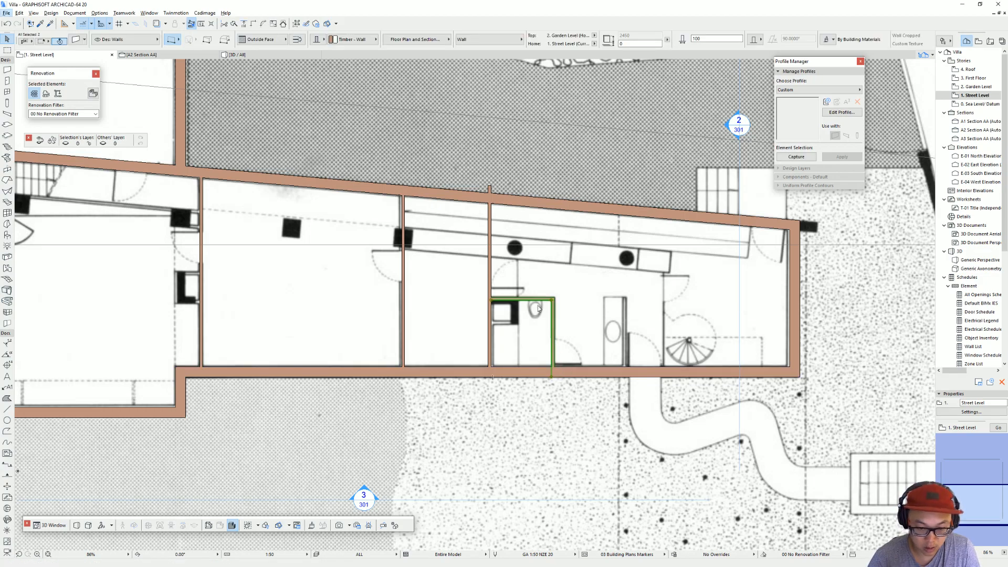
left_click(492, 283, "ctrl")
key("Escape")
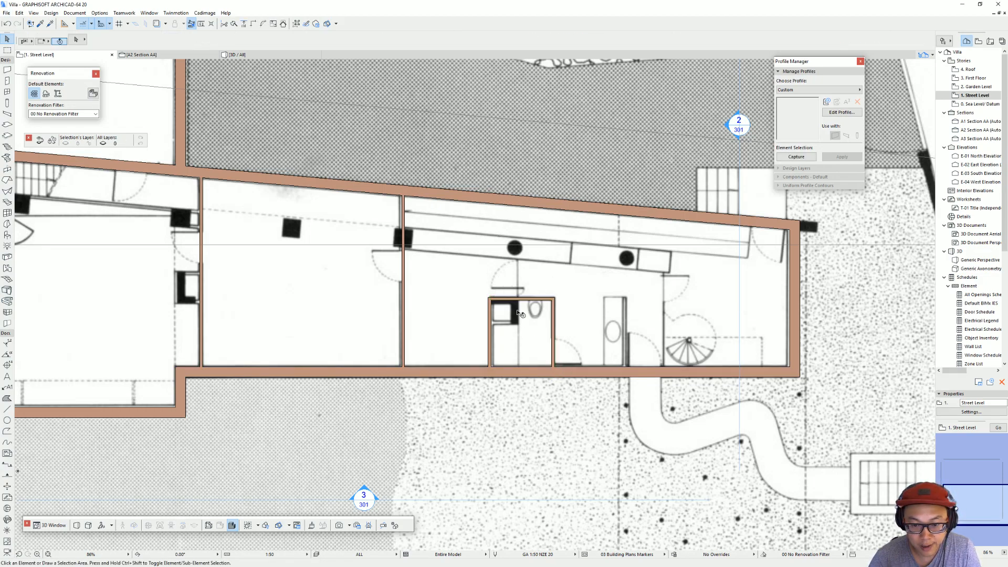
Step: Suspend grouping and drag a copy of the toilet room's right wall horizontally by 2500 mm to the washbasin partition
left_click(558, 314)
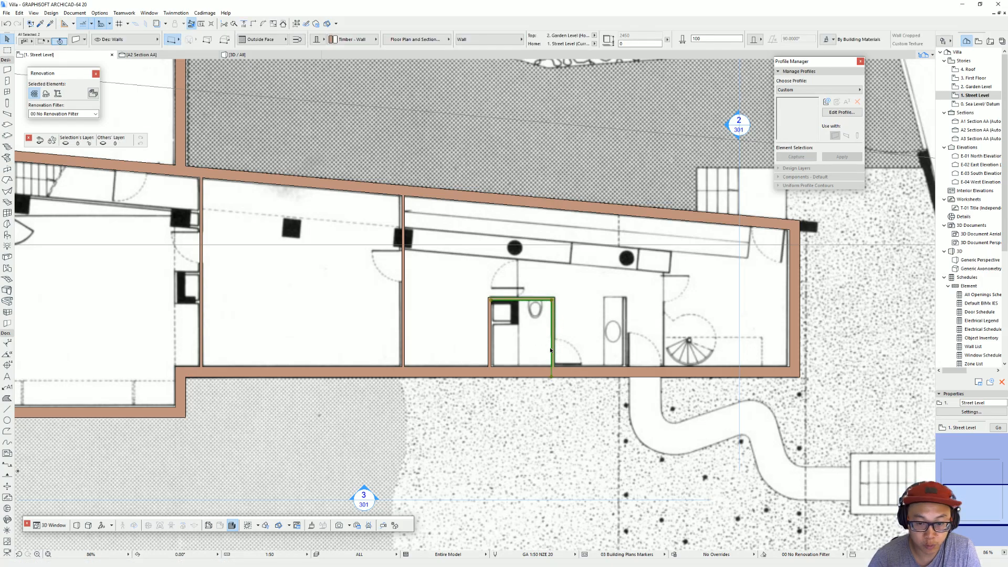
scroll(467, 301, "up", 4)
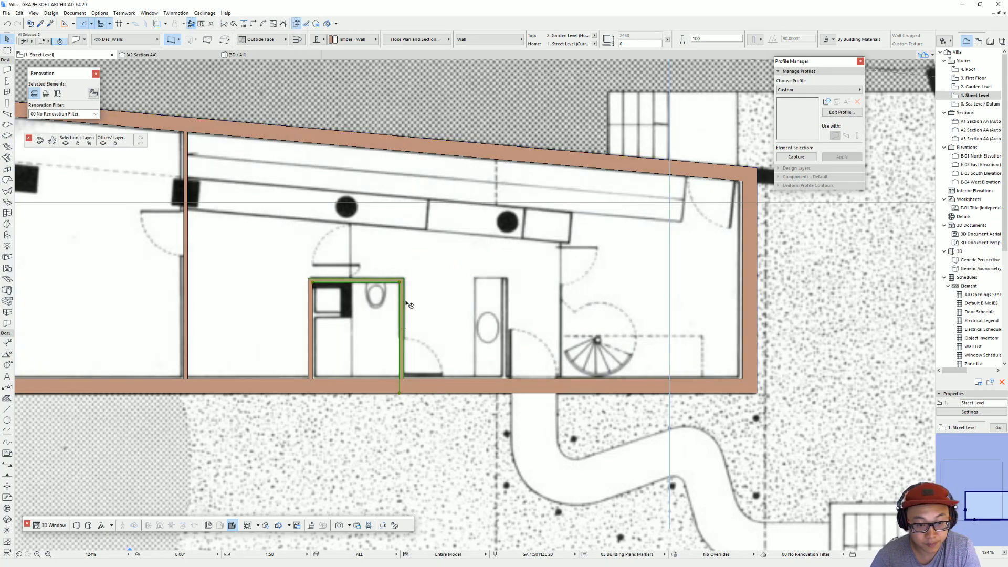
left_click(404, 303)
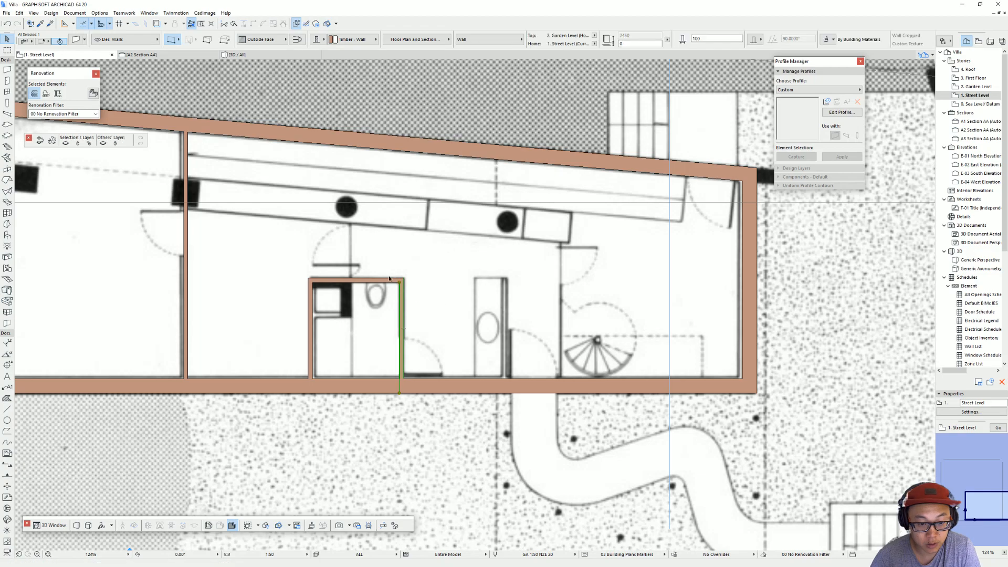
key("ctrl+d")
left_click(400, 326)
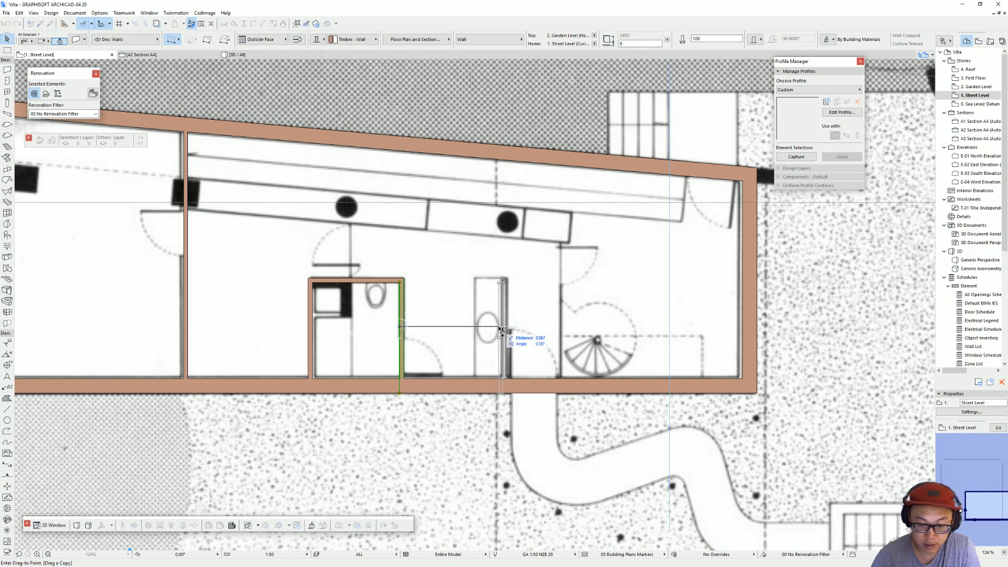
type("2")
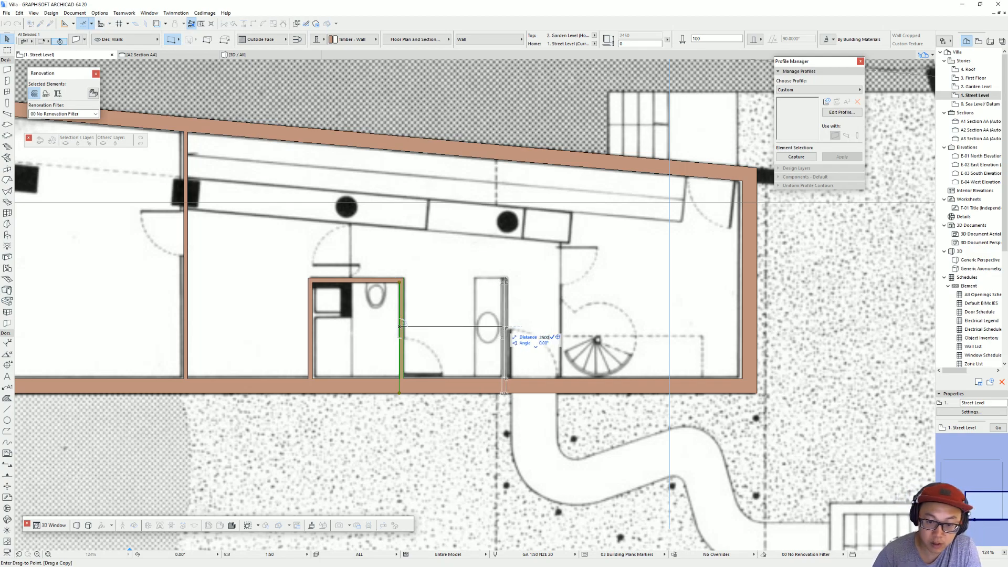
type("500")
key("Return")
key("Escape")
scroll(513, 315, "down", 2)
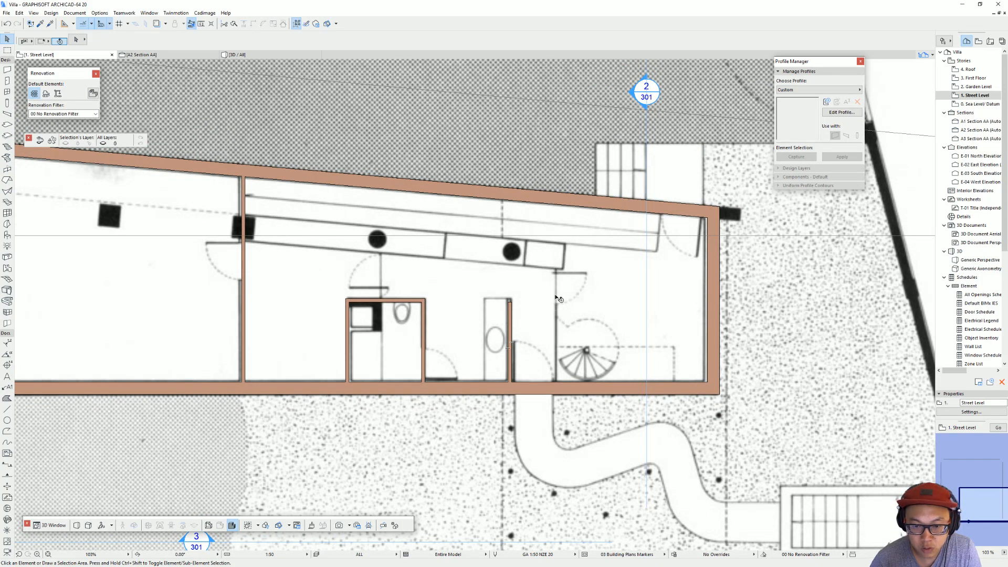
Step: Stretch the upper end of the washbasin partition to line up with the toilet room's upper wall
scroll(497, 309, "up", 2)
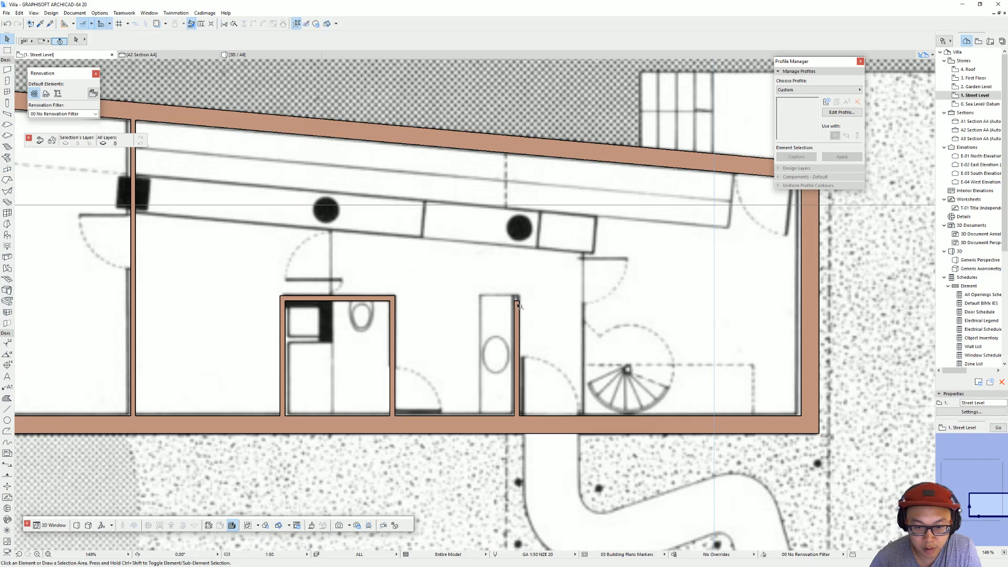
left_click(518, 305)
left_click(516, 297)
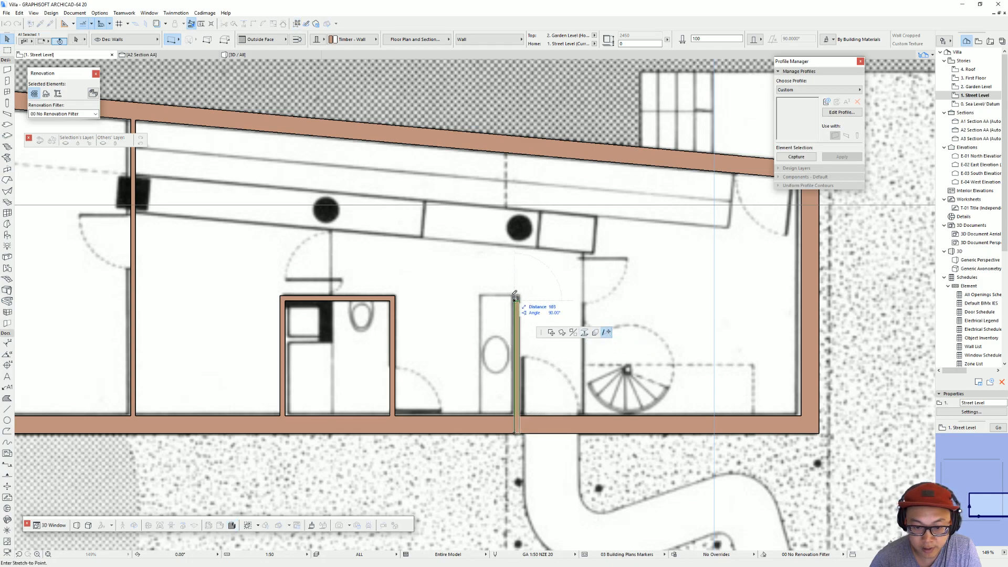
left_click(401, 298)
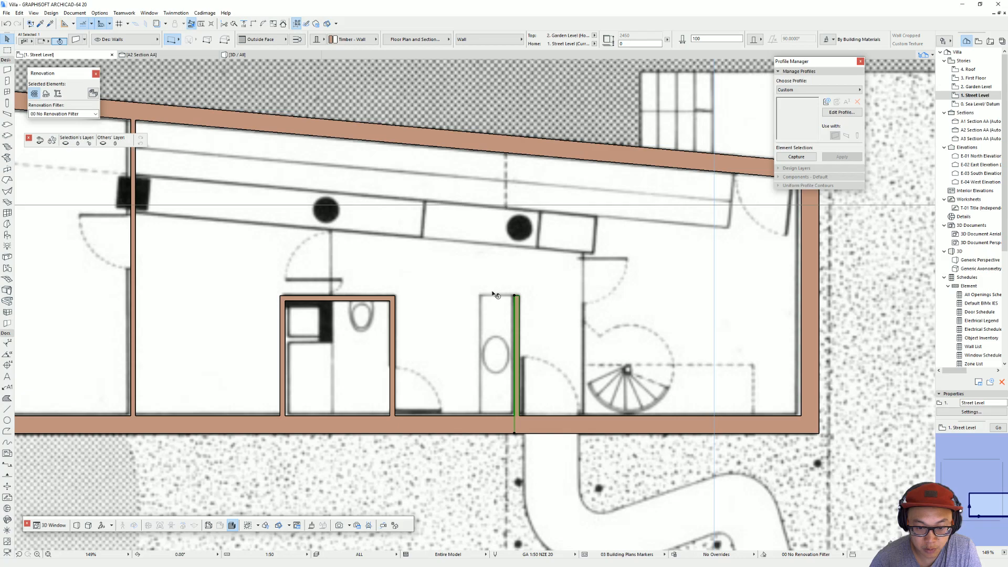
left_click(472, 322)
Step: Drag a copy of the big west room's angled upper wall 1400 mm perpendicular into the room, onto the drawn partition
scroll(471, 322, "down", 1)
middle_click_drag(471, 321, 533, 320)
scroll(303, 260, "down", 1)
middle_click_drag(303, 260, 659, 290)
scroll(660, 291, "up", 2)
scroll(358, 272, "down", 2)
middle_click_drag(358, 271, 424, 288)
scroll(362, 285, "down", 1)
scroll(399, 271, "up", 2)
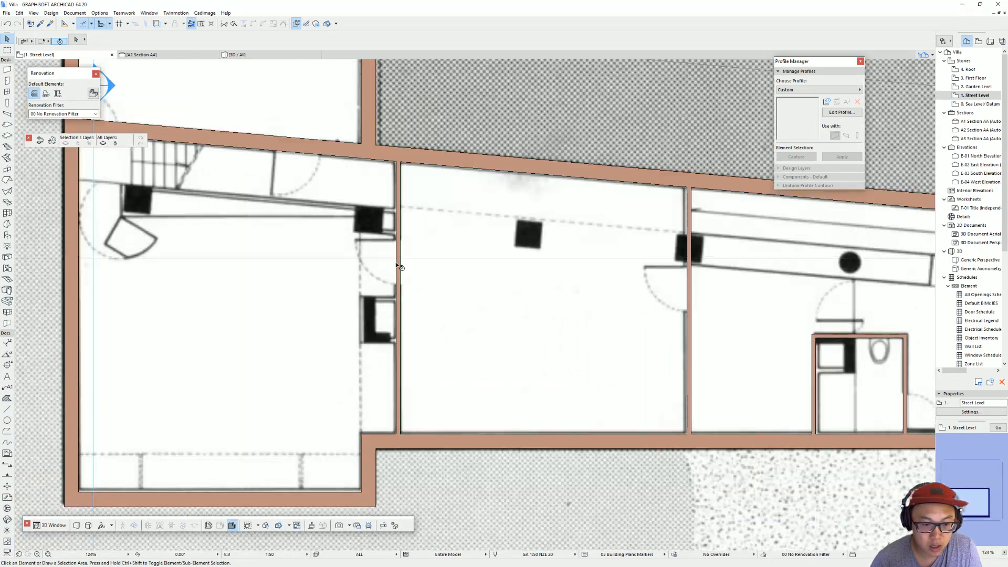
key("alt")
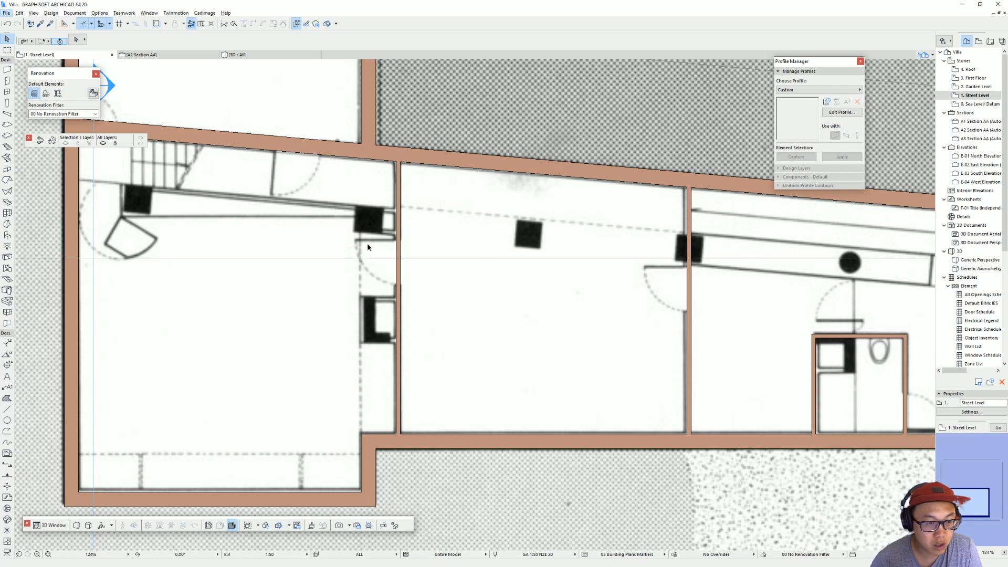
left_click(333, 156)
left_click(335, 141)
key("ctrl")
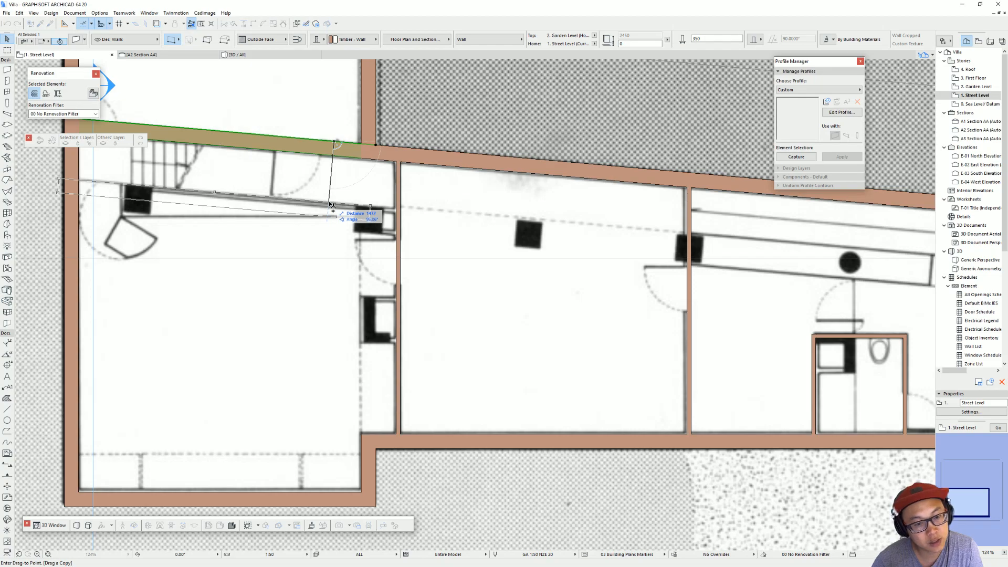
type("1400")
key("Return")
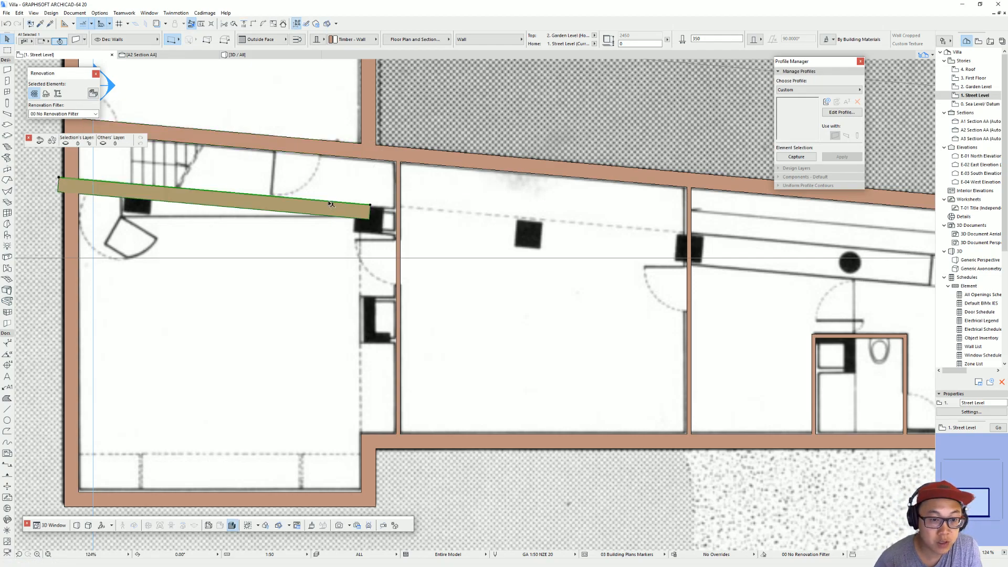
Step: Stretch the copied angled wall's ends to the first partition and the outer side wall, and set its thickness to 100 mm
left_click(371, 206)
left_click(400, 207)
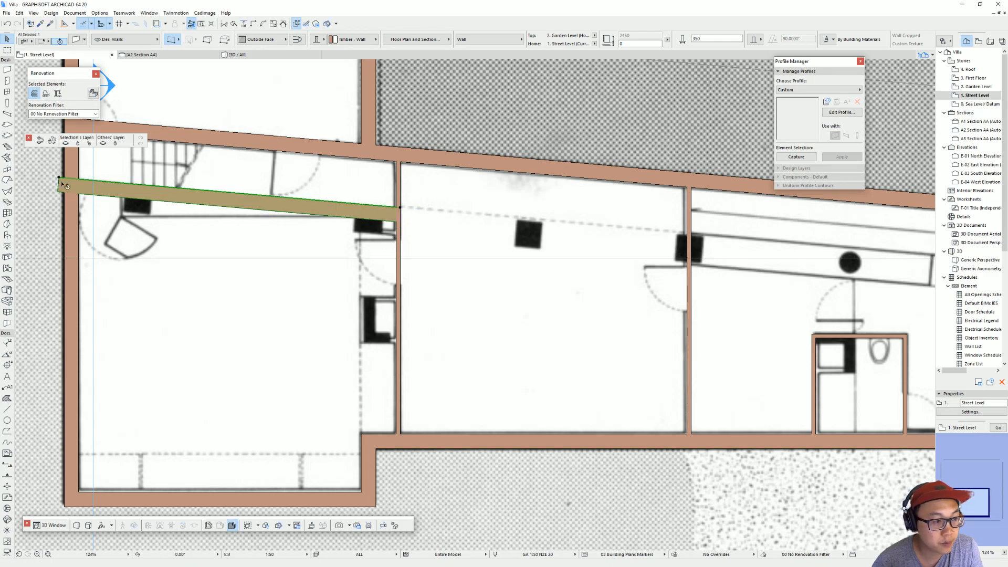
left_click(61, 180)
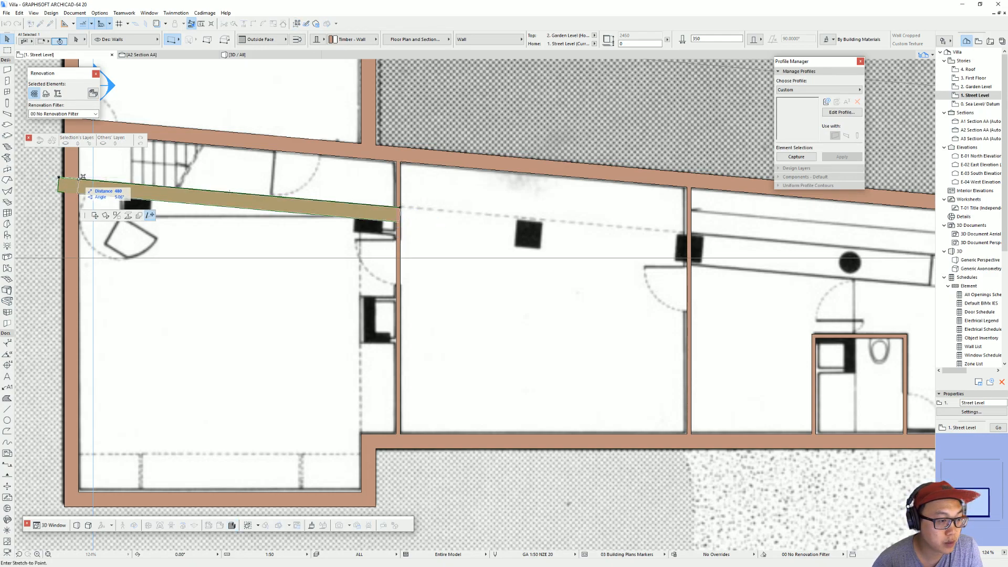
left_click(78, 180)
type("100")
key("Return")
key("Escape")
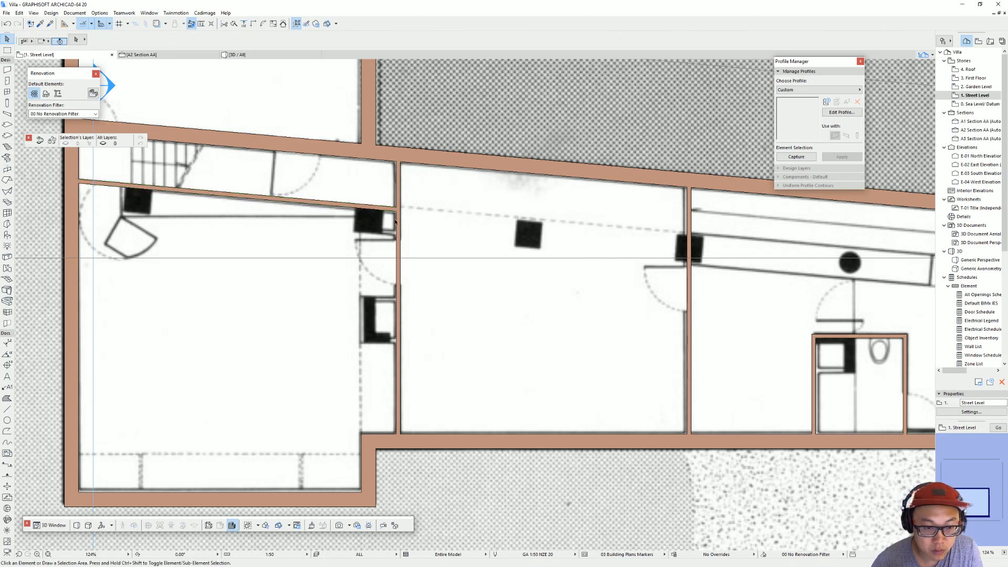
Step: Try to move the angled partition 600 mm further into the room, and undo the move
left_click(389, 209)
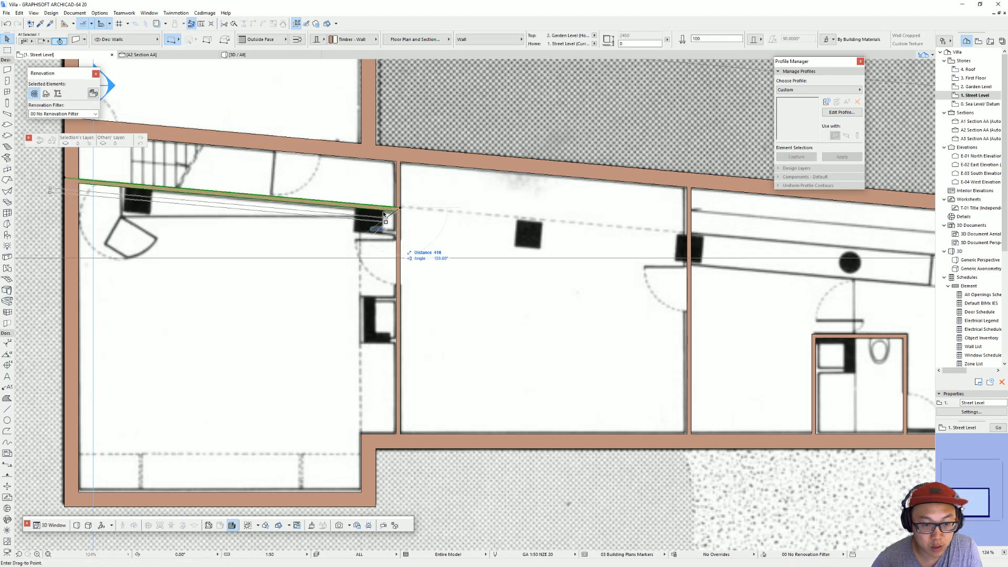
left_click(389, 210)
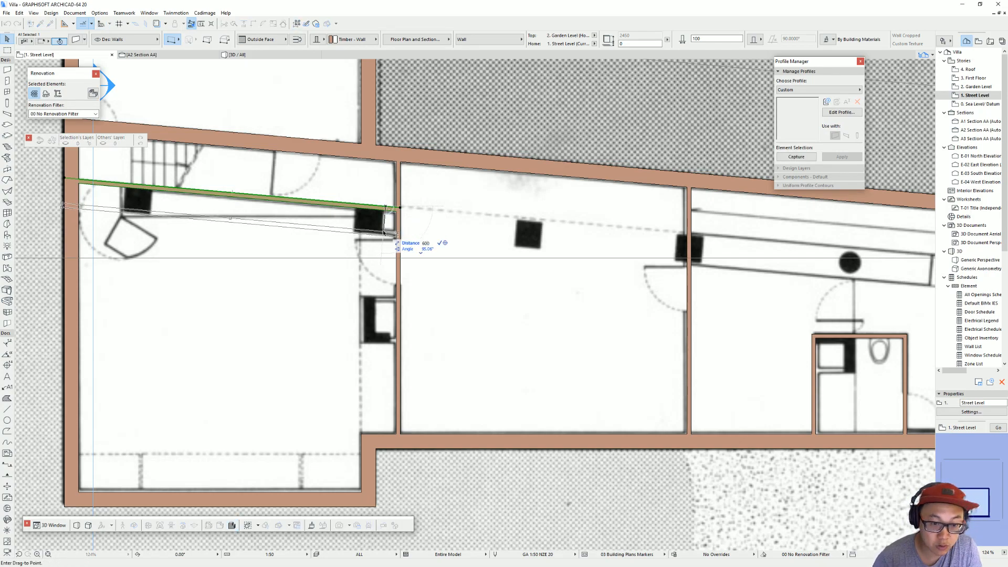
left_click(387, 234)
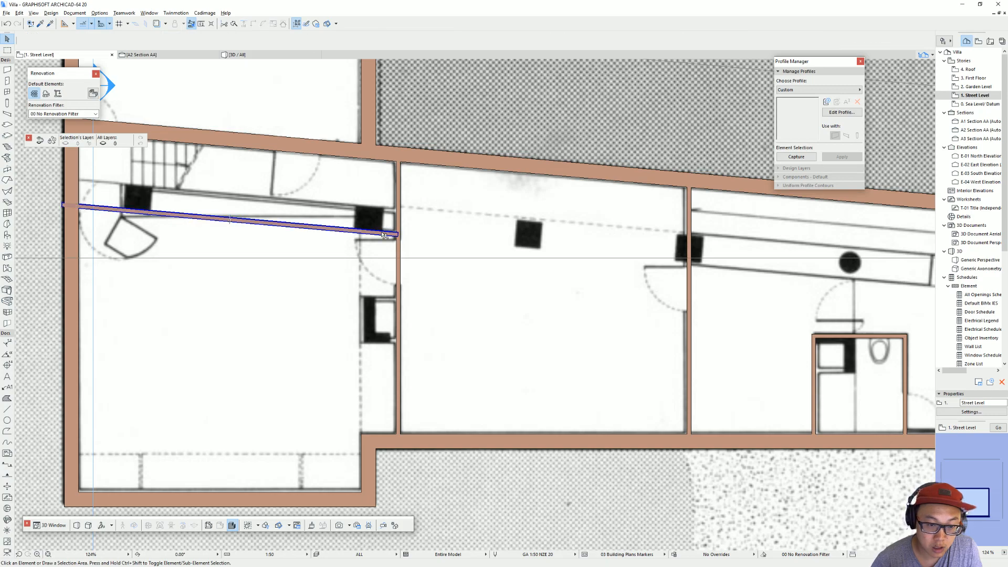
key("ctrl+z")
Step: Drag a copy of the angled partition 600 mm perpendicular into the room, below the column
left_click(368, 210)
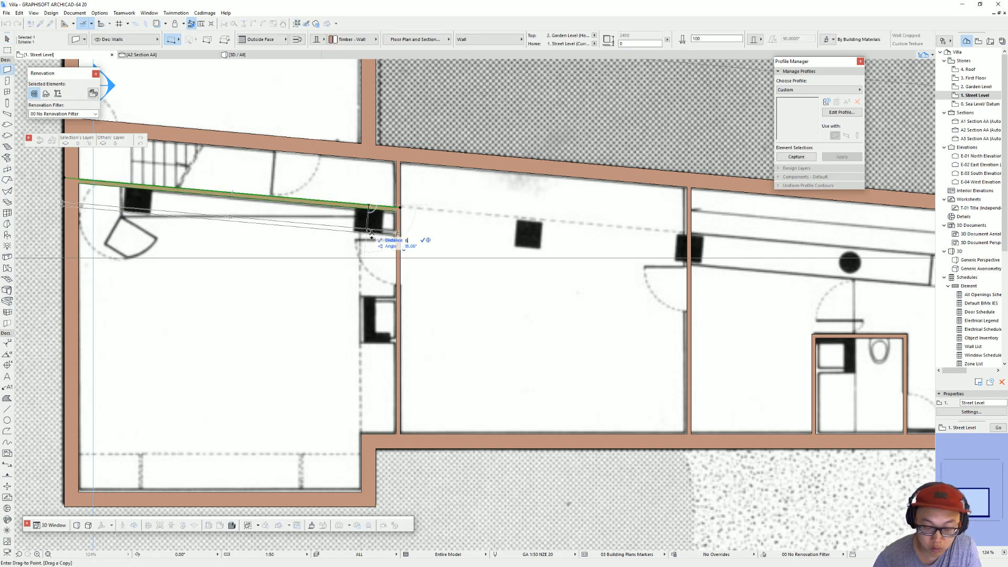
left_click(371, 232, "ctrl")
key("Escape")
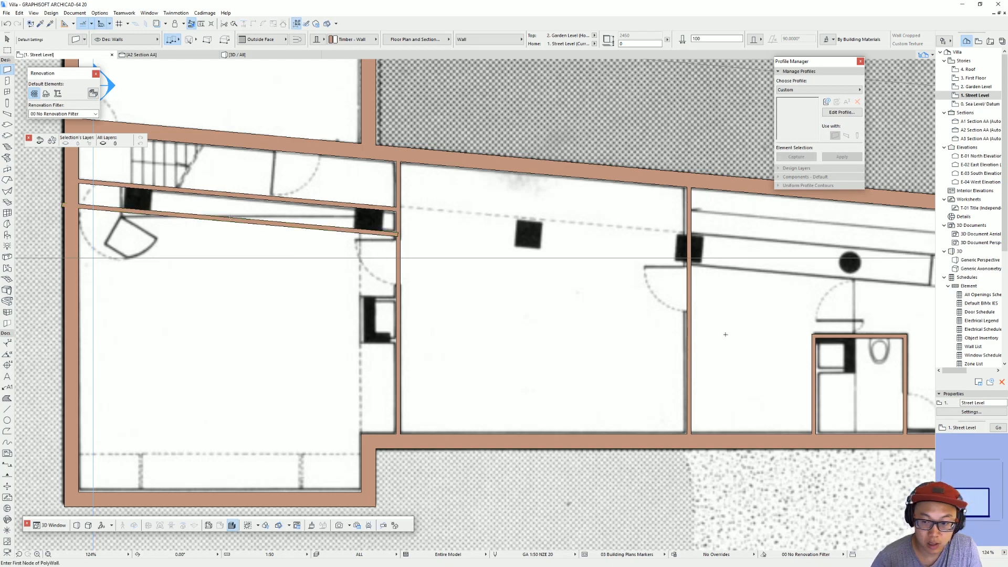
Step: Drag a copy of the toilet room's upper wall onto the first partition, along the upper edge of the drawn niche
left_click(855, 337, "shift")
key("ctrl+d")
left_click(904, 337)
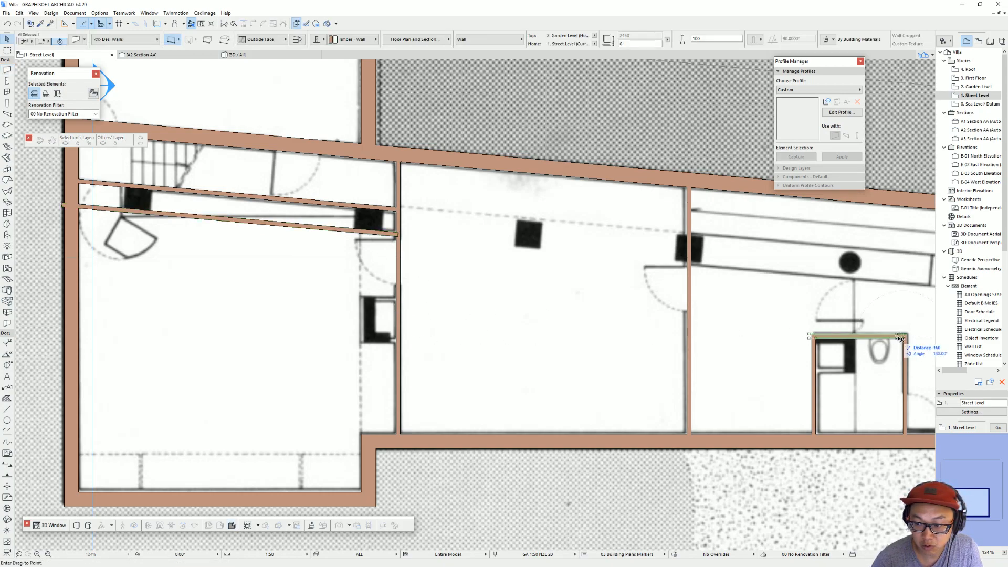
left_click(401, 300)
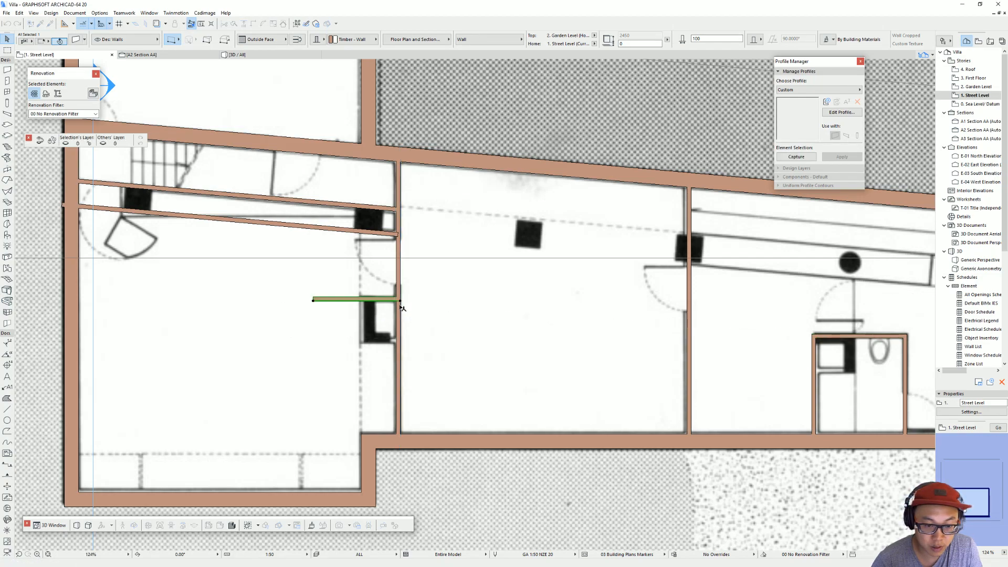
Step: Drag a copy of the niche's upper wall 1000 mm straight down to the niche's lower edge
left_click(400, 301)
type("1000")
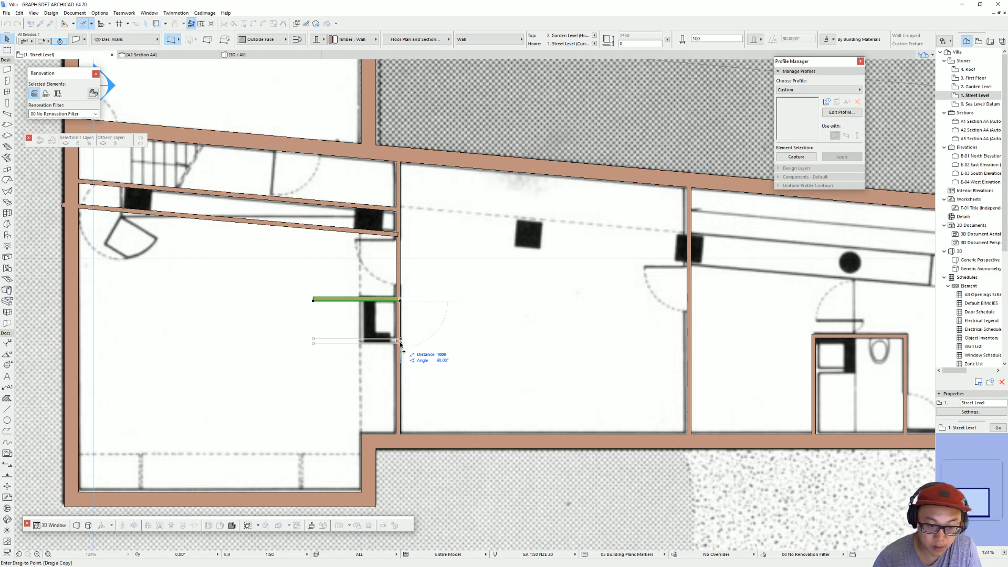
key("Return")
key("Escape")
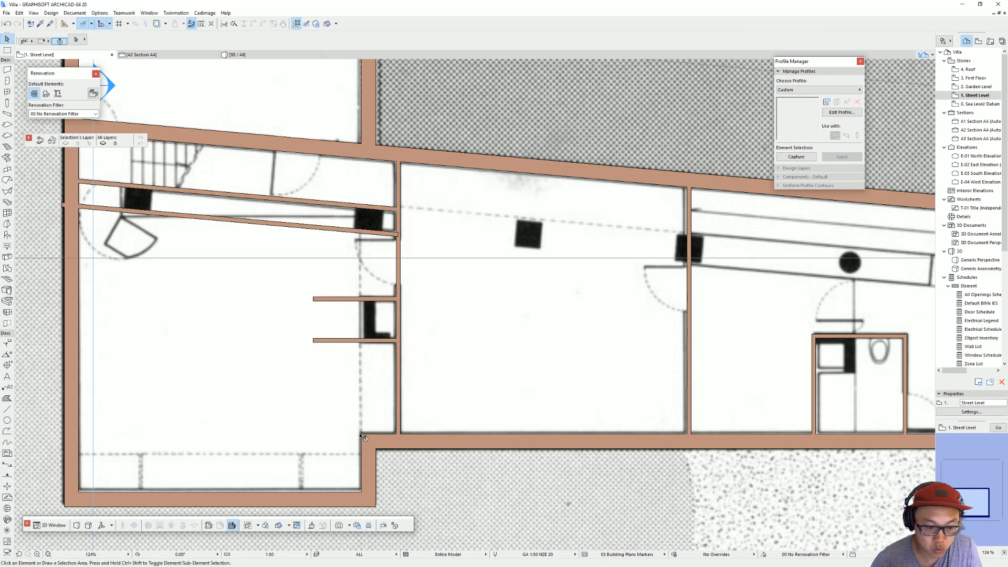
Step: Try to adjust both short niche walls to the inner face of the exterior wall below, and undo the adjustment
left_click(355, 341)
left_click(355, 299, "shift")
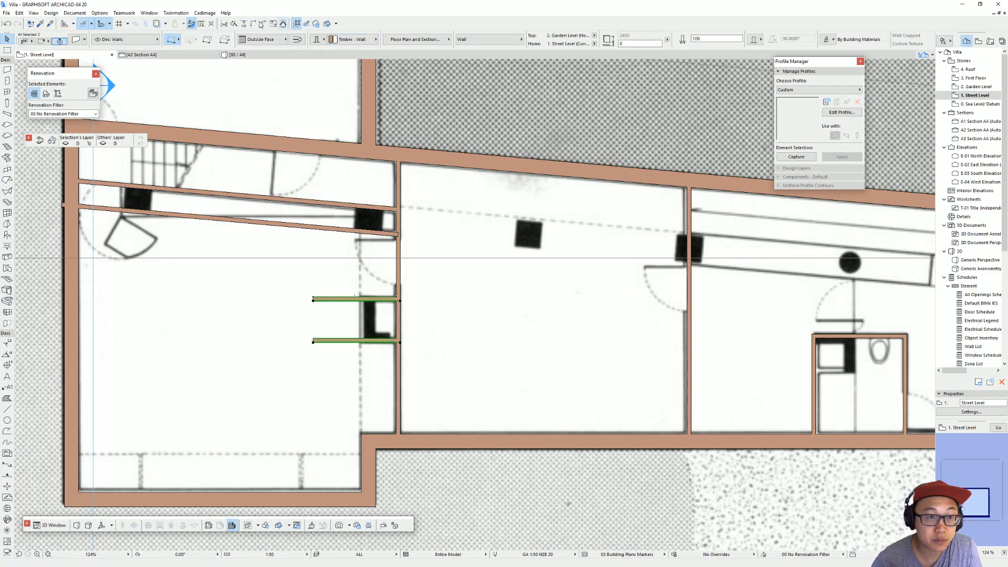
left_click(245, 27)
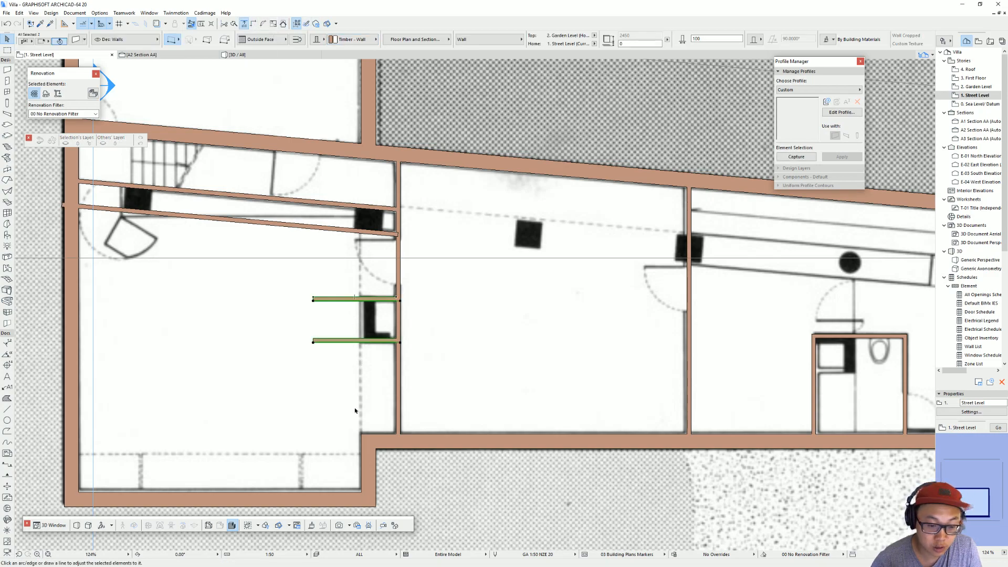
left_click(362, 455)
key("ctrl+z")
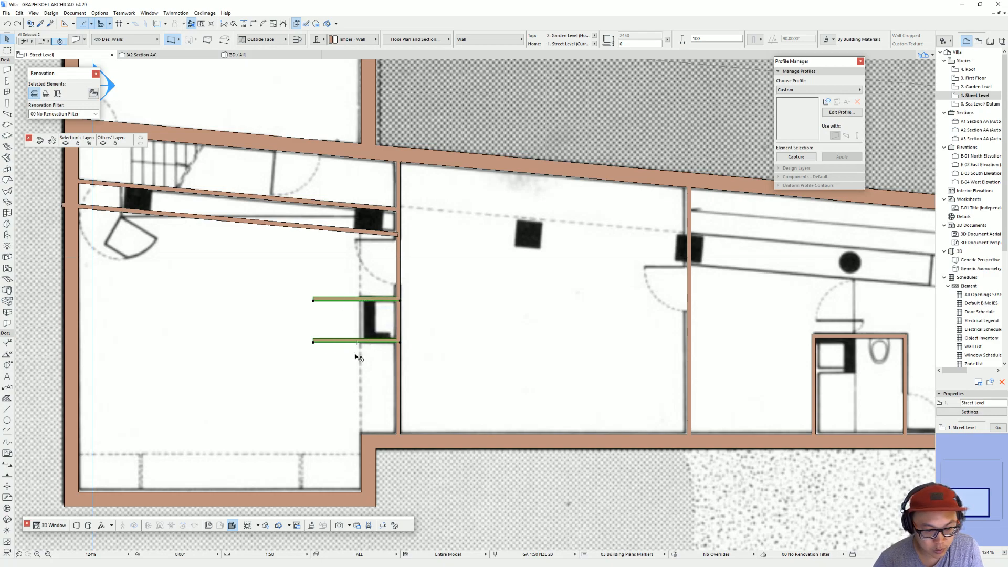
Step: Stretch the free ends of both niche walls back to align with the inner face of the exterior wall below
left_click(315, 341)
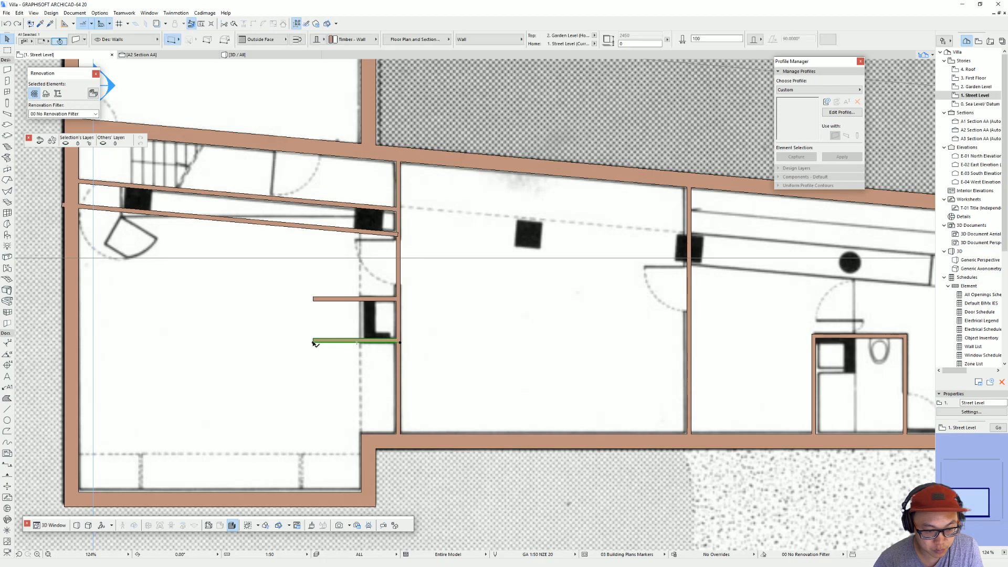
left_click(314, 341)
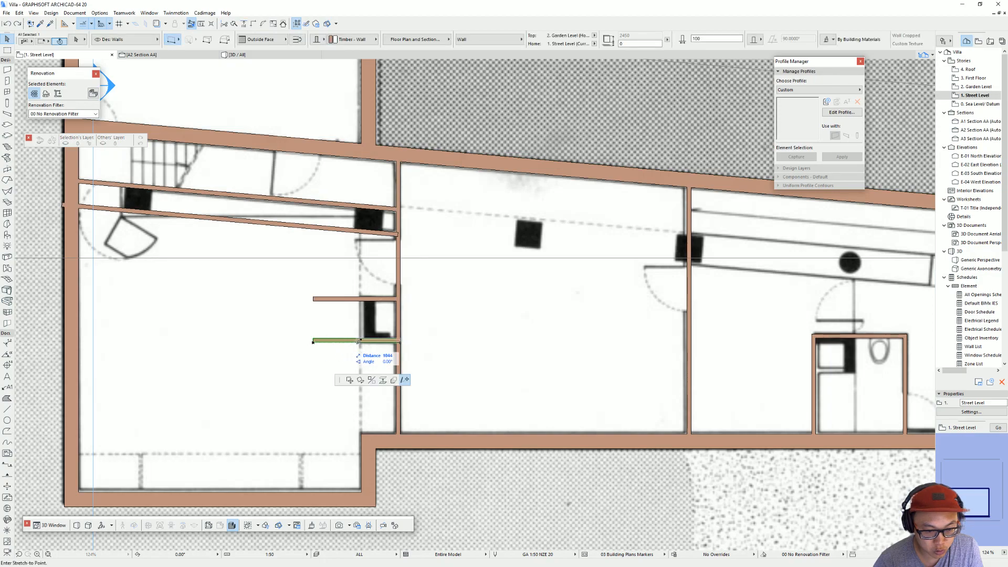
left_click(360, 425)
left_click(315, 300)
left_click(334, 300)
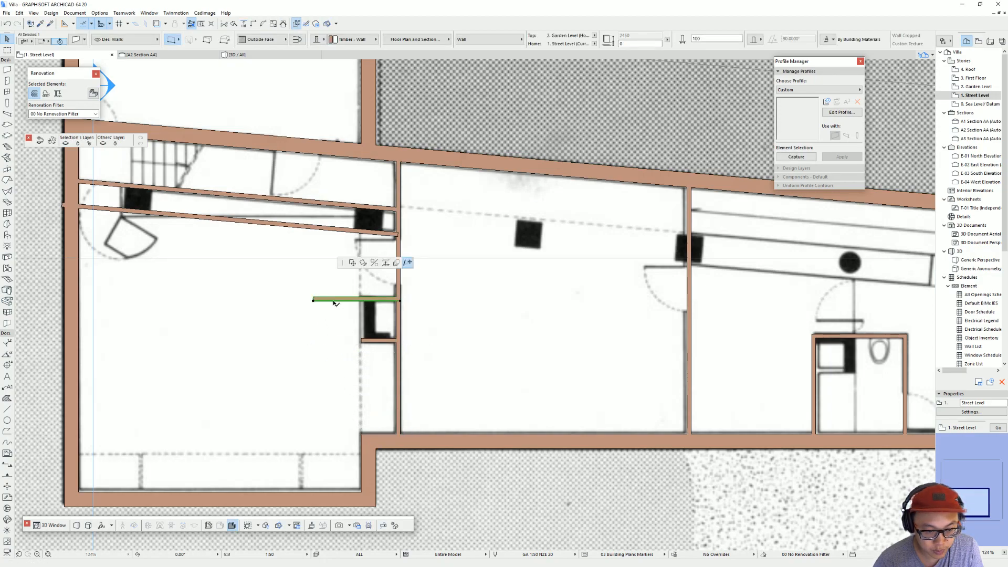
left_click(362, 429)
key("Escape")
Step: Draw a 100 mm wall closing the niche's open side, from its upper wall to its lower wall
left_click(367, 299, "alt")
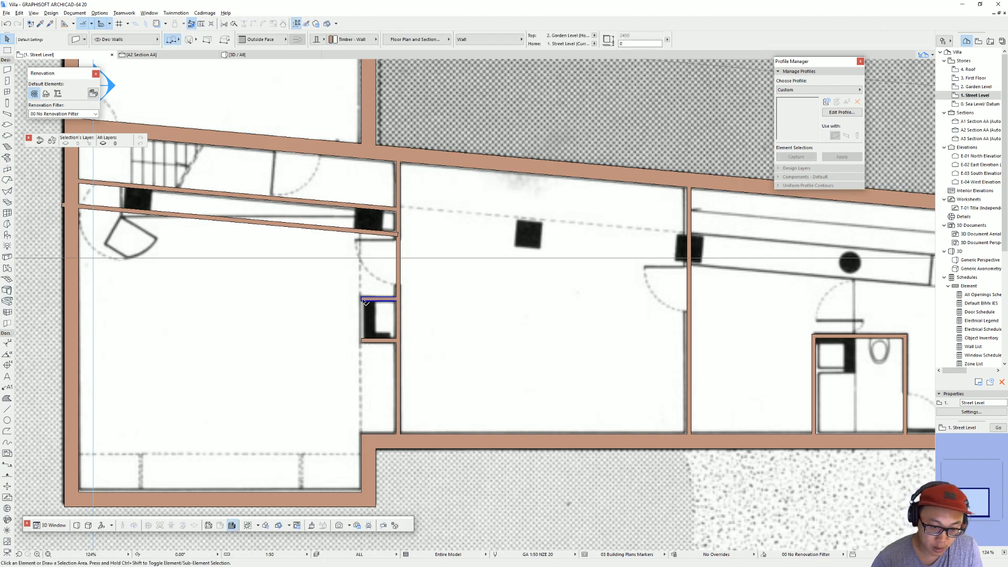
left_click(362, 297)
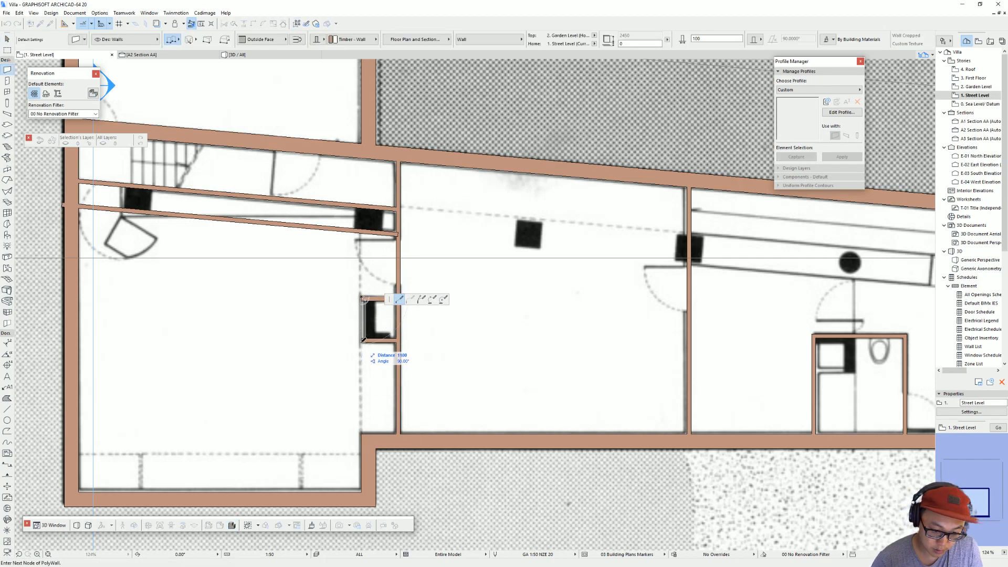
double_click(362, 343)
key("Escape")
Step: Shorten the lower angled partition by stretching its far end to just past the column beside the first partition
middle_click_drag(373, 304, 379, 331)
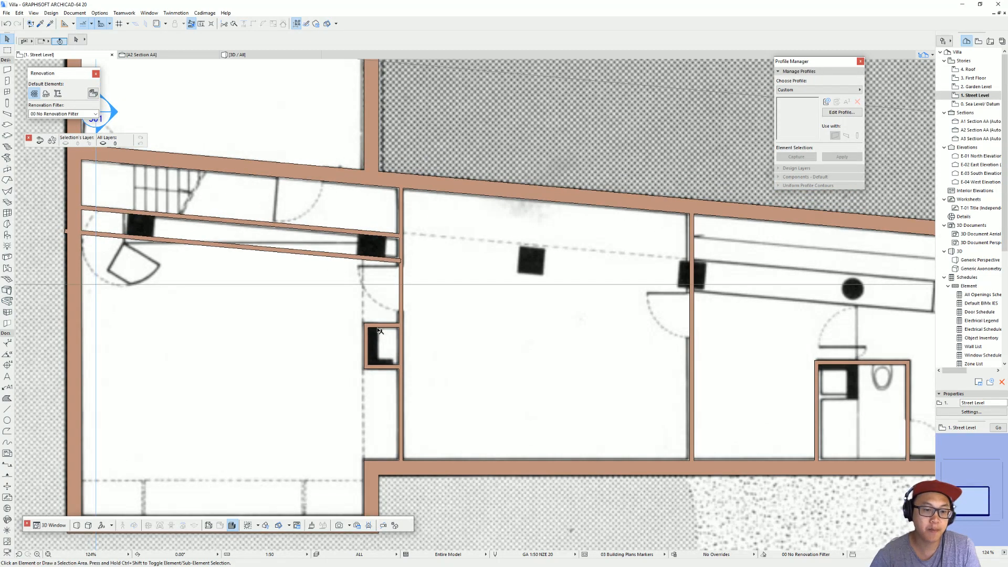
left_click(95, 237)
left_click(67, 233)
left_click(66, 231)
left_click(66, 230)
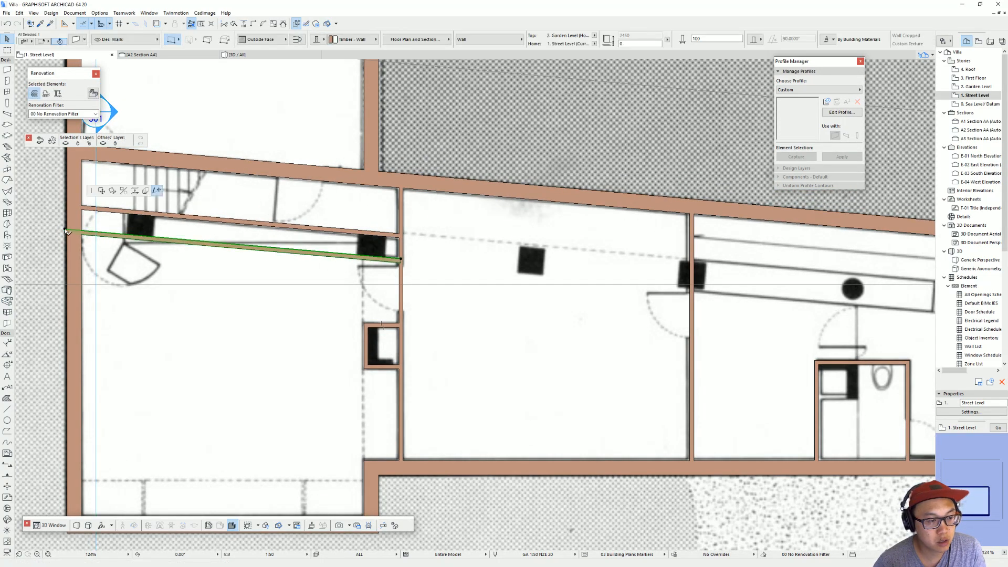
left_click(351, 256)
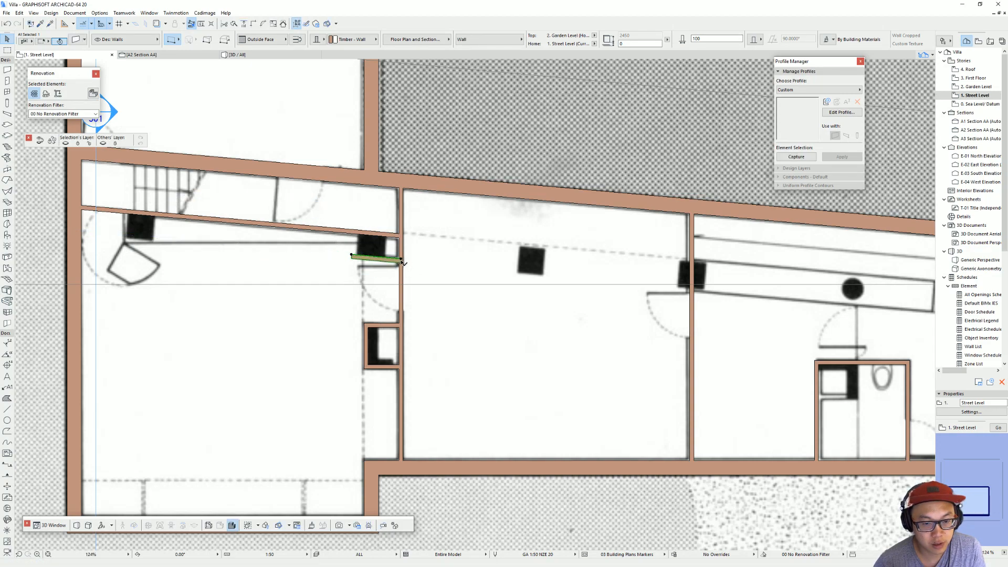
key("Escape")
Step: Extend the niche's closing wall up past the short angled partition, and trim away the overhangs and the piece across the doorway
left_click(366, 335)
left_click(366, 328)
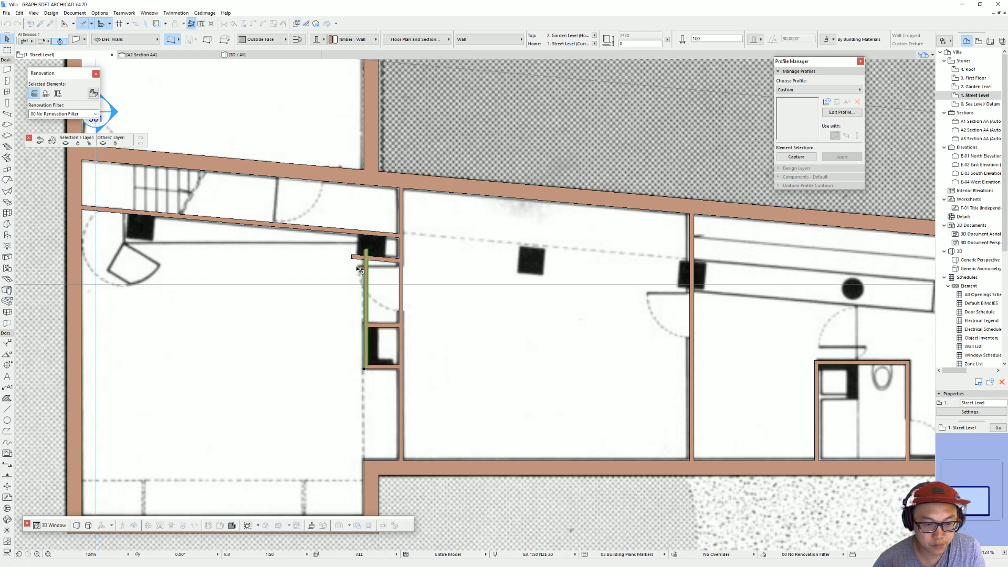
key("Escape")
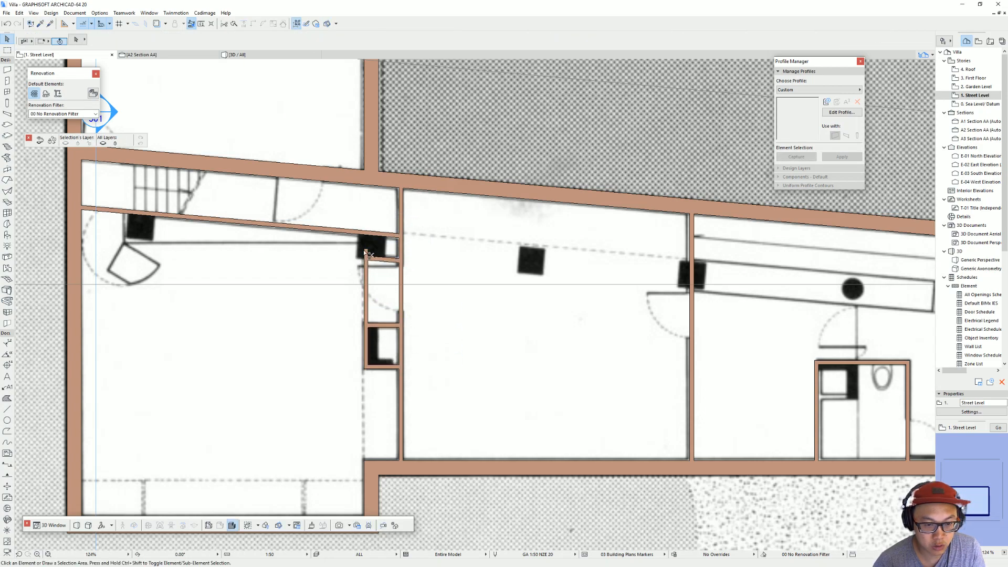
left_click(368, 285, "ctrl")
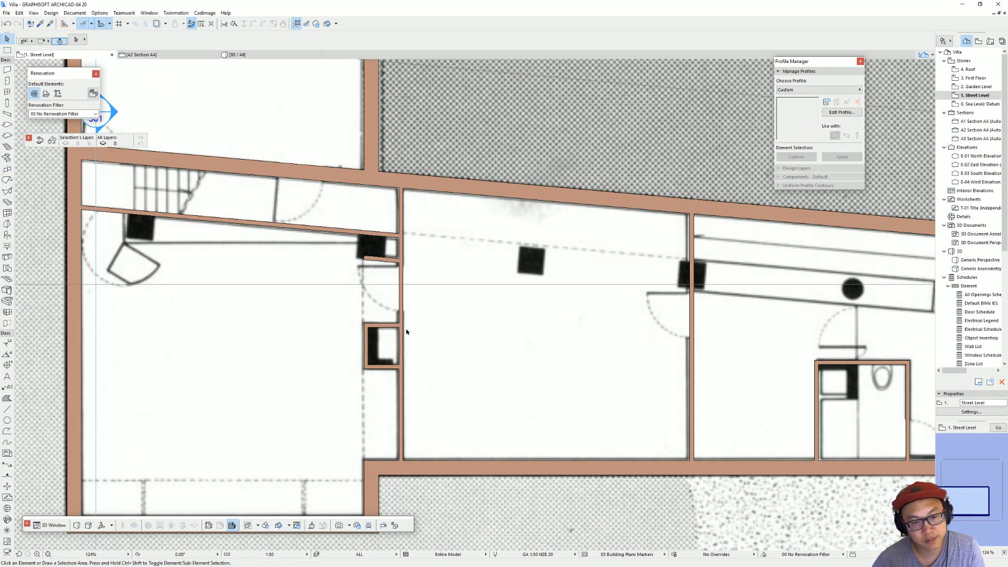
scroll(383, 217, "down", 4)
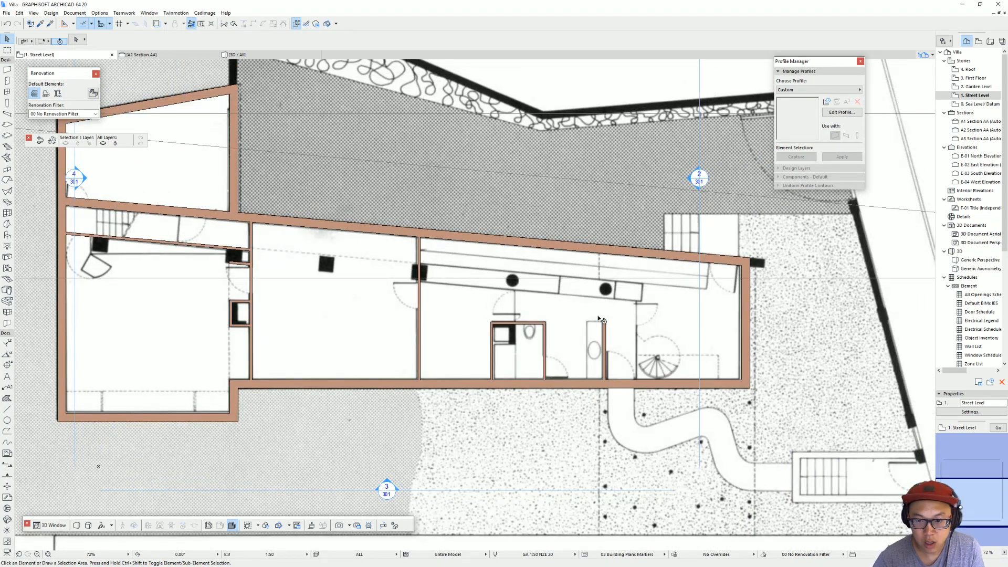
middle_click_drag(604, 320, 638, 335)
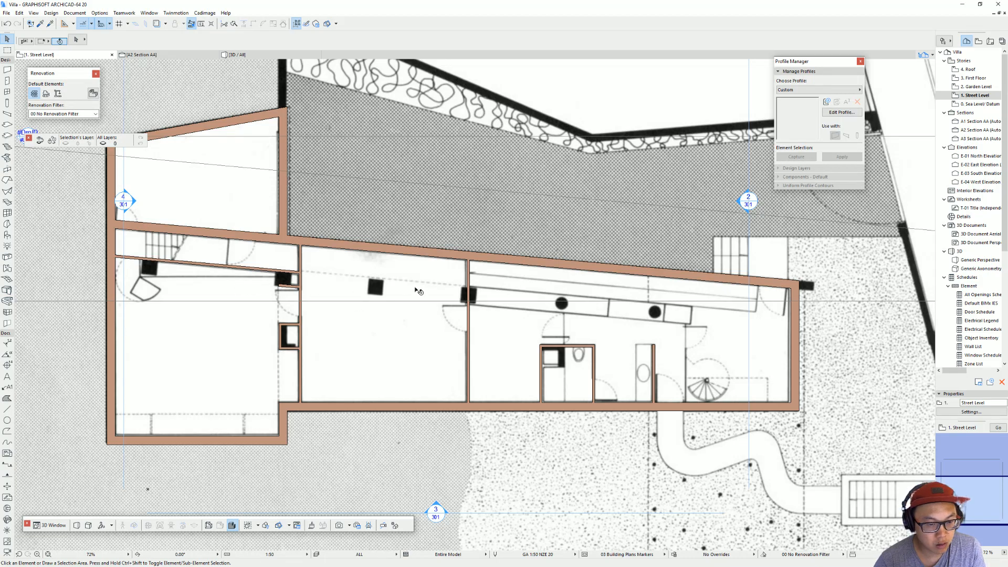
Step: Set the column defaults to 600 x 600 mm and place a column on the plan's freestanding column in the middle room
scroll(370, 289, "up", 5)
key("m")
key("Escape")
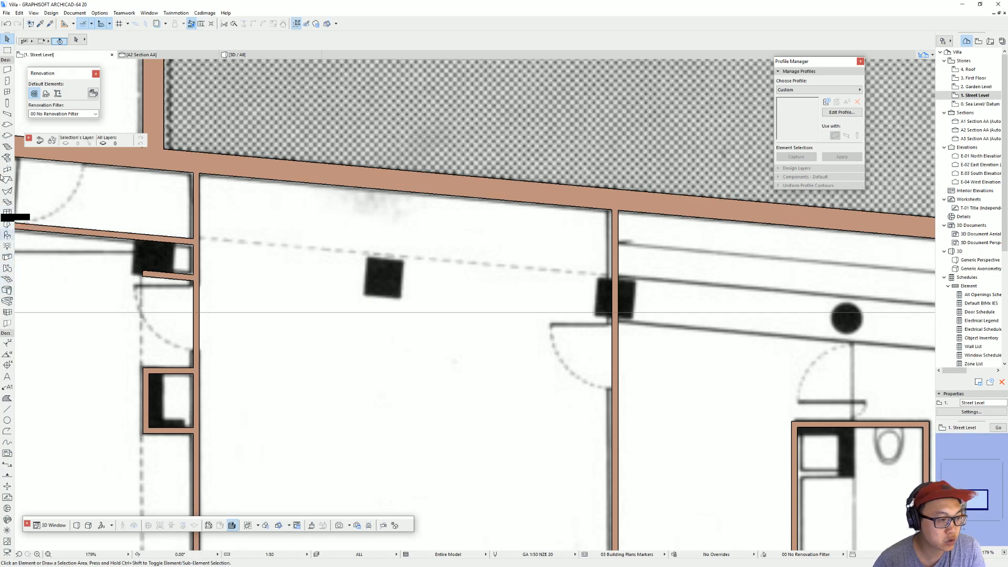
left_click(8, 104)
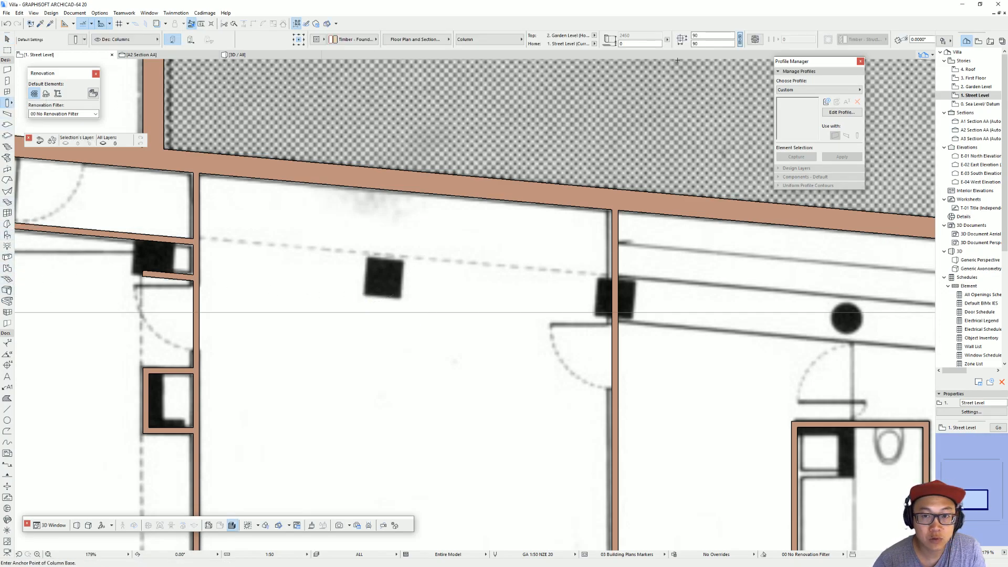
key("ctrl+t")
double_click(562, 95)
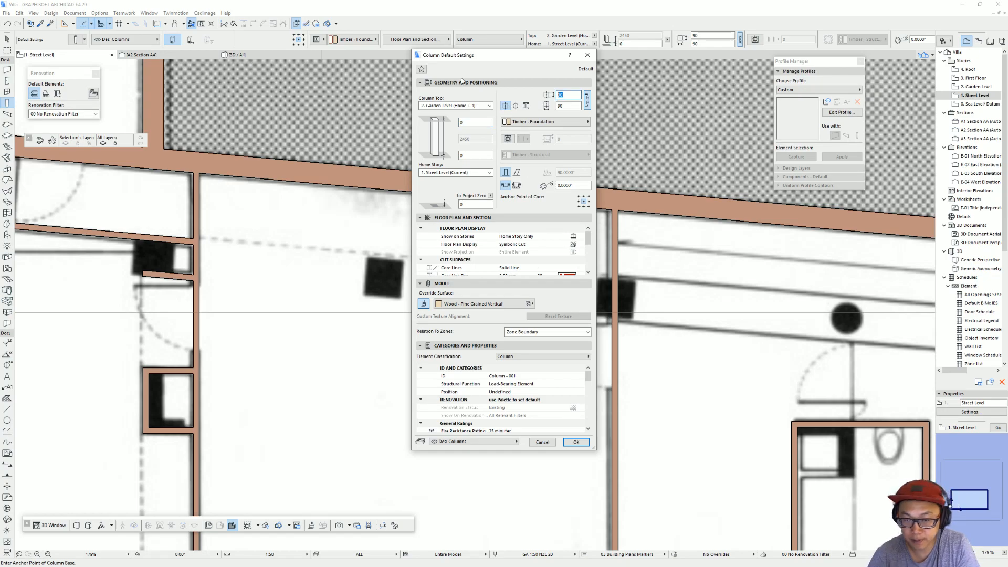
type("600")
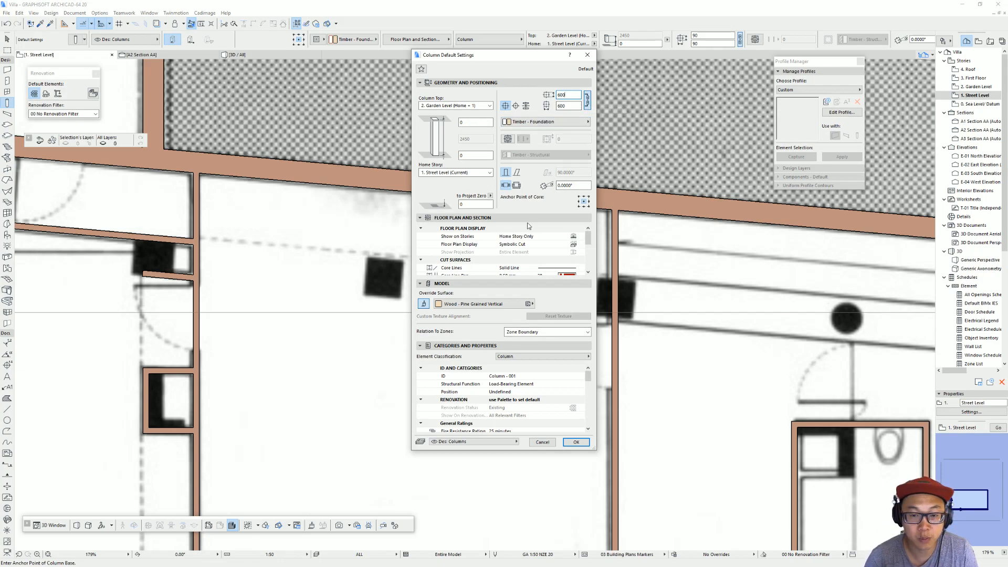
left_click(575, 443)
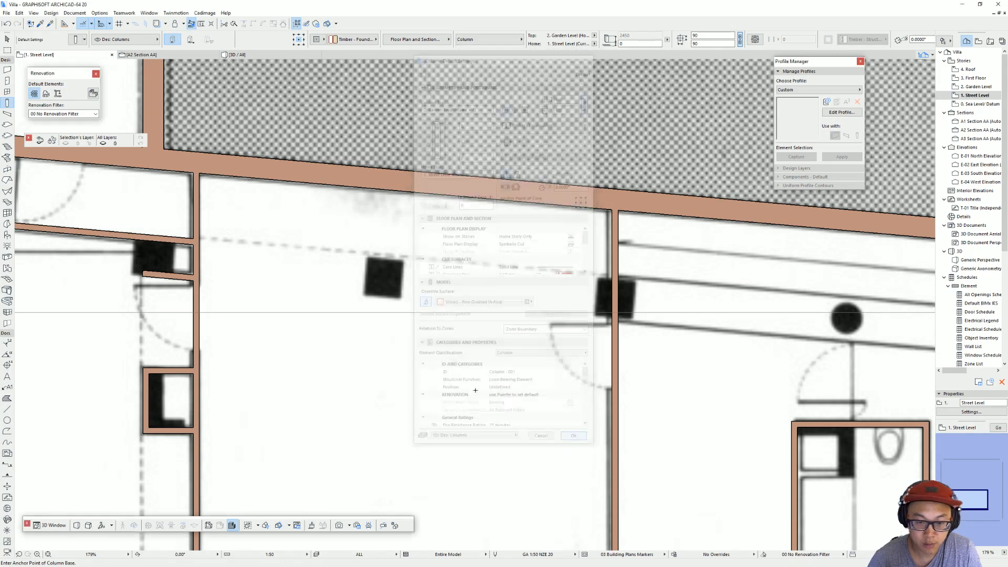
left_click(383, 280)
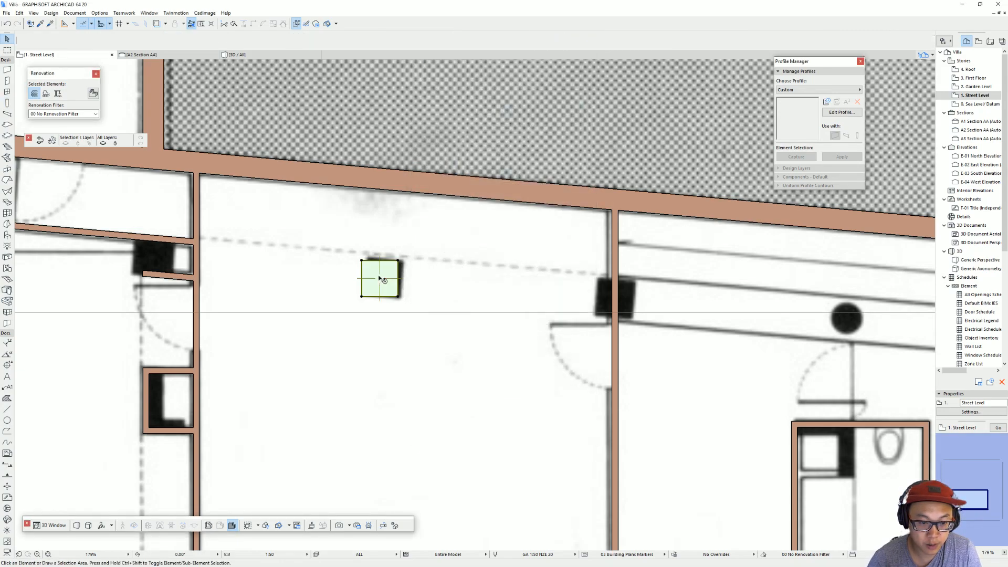
Step: Move the column against the inner face of the angled exterior wall and rotate it about its touching corner to match the wall's angle
scroll(389, 266, "down", 3)
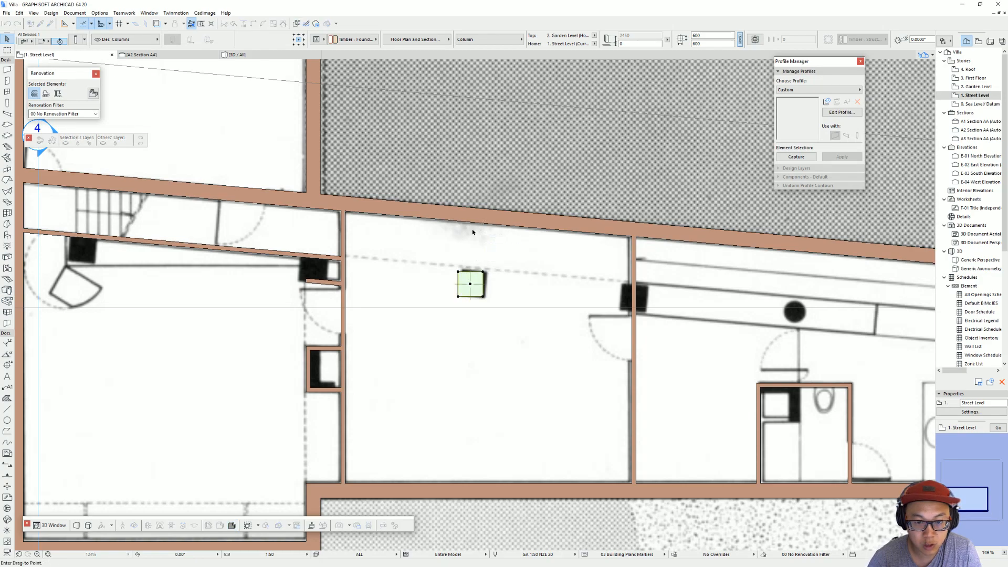
scroll(474, 229, "up", 4)
left_click(449, 211)
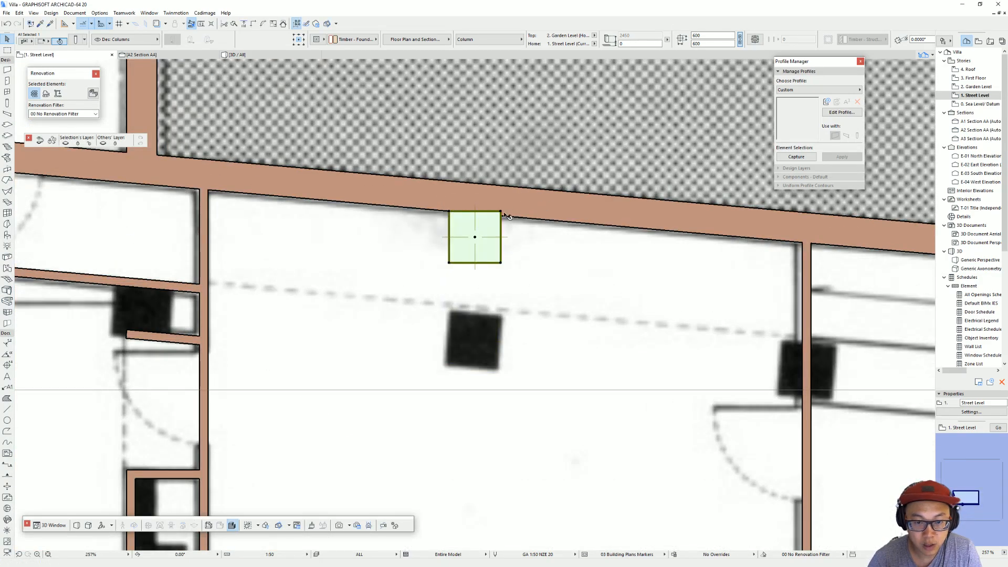
left_click(447, 212)
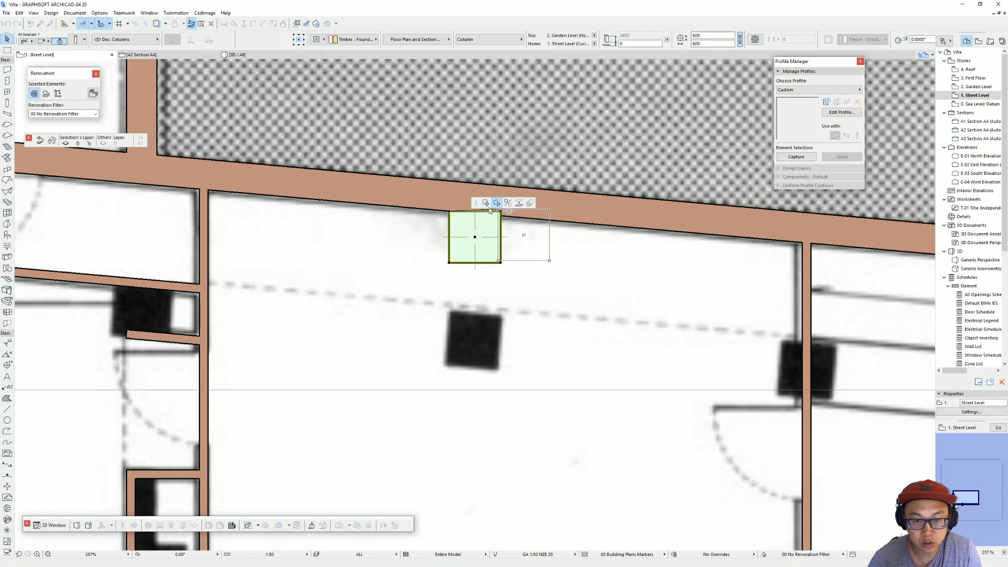
left_click(448, 212)
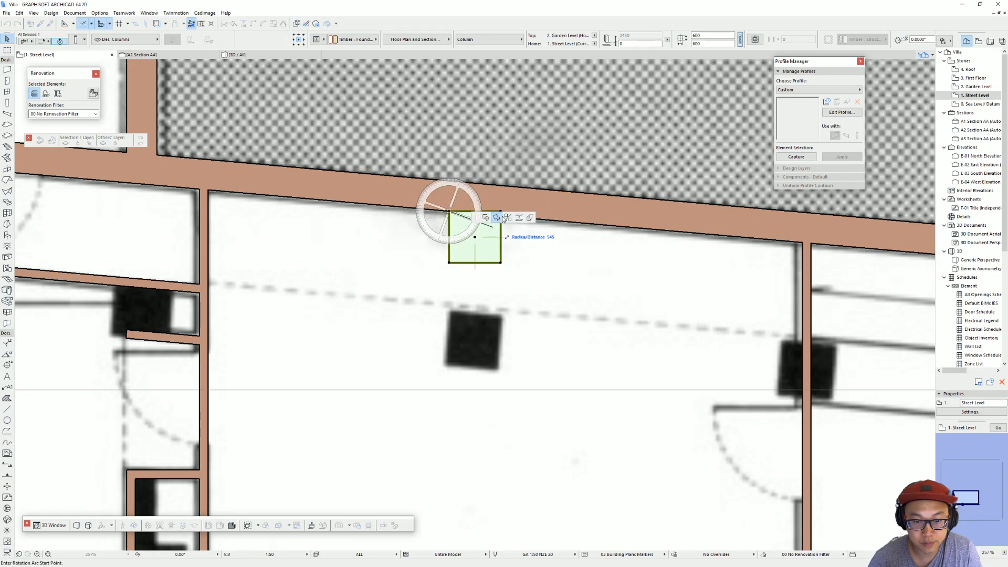
middle_click_drag(468, 190, 375, 267)
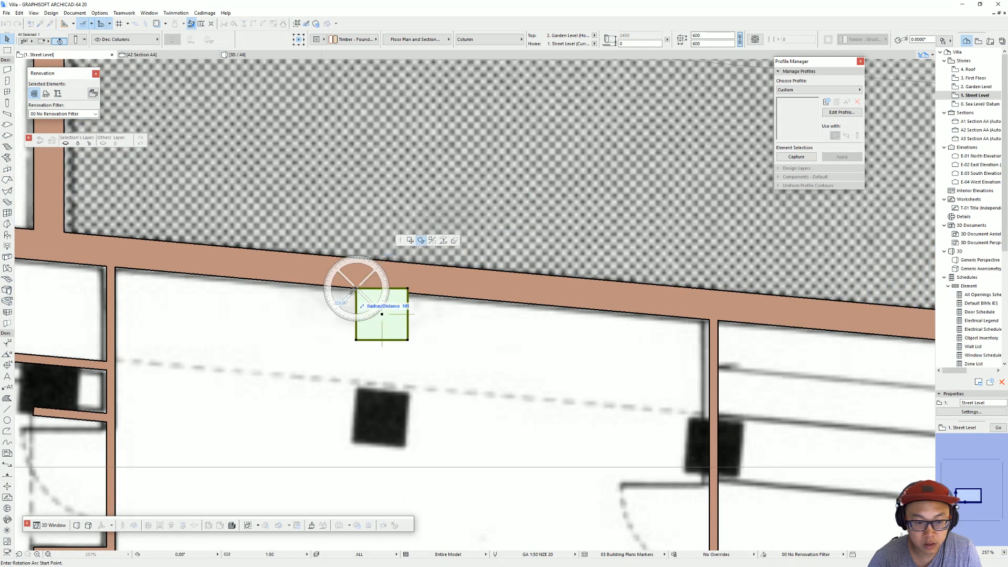
left_click(409, 287)
left_click(405, 293)
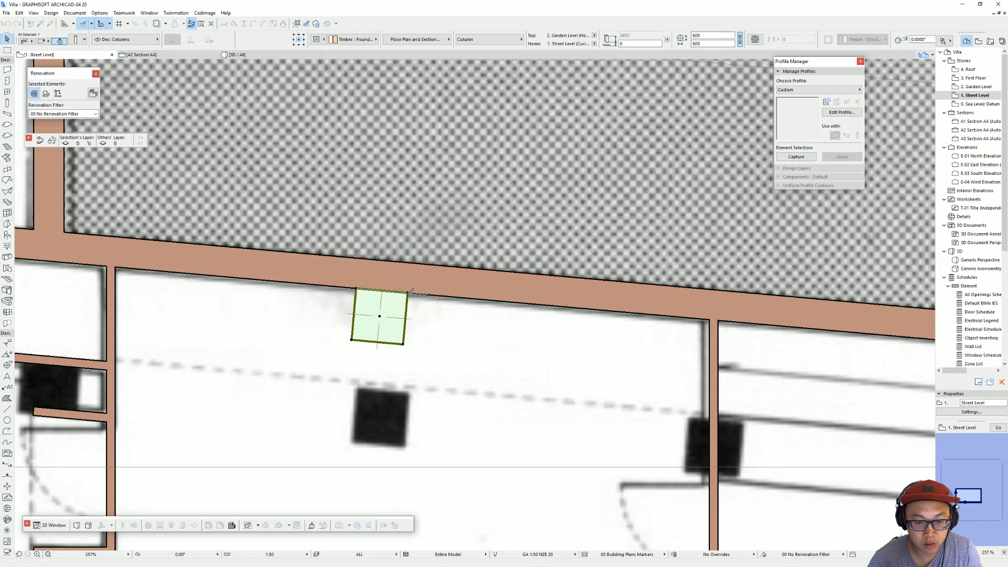
Step: Move the rotated column by its centre onto the plan's leftmost column, below the stair
key("ctrl+shift+d")
left_click(380, 316)
scroll(619, 275, "down", 3)
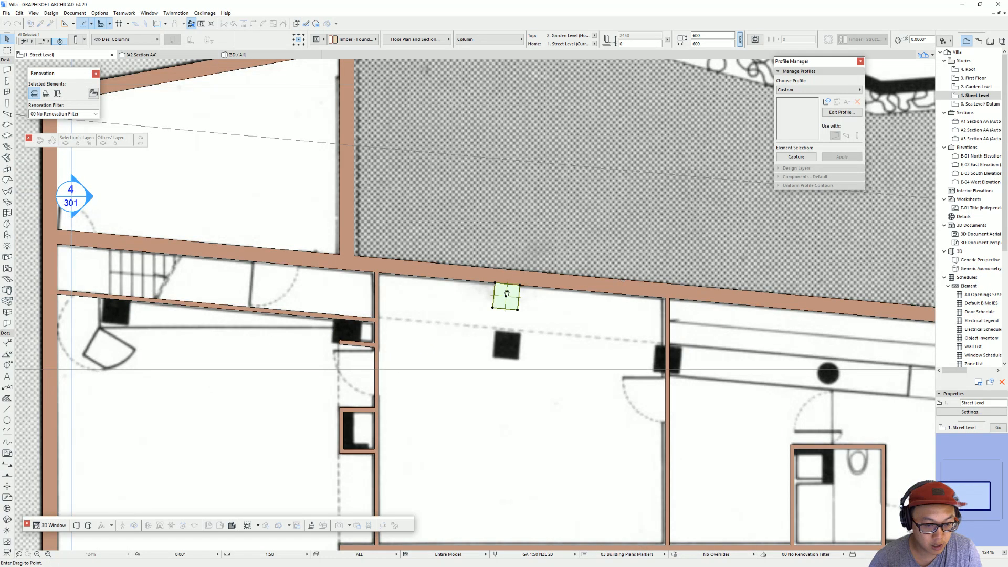
middle_click_drag(519, 290, 474, 297)
scroll(523, 333, "up", 1)
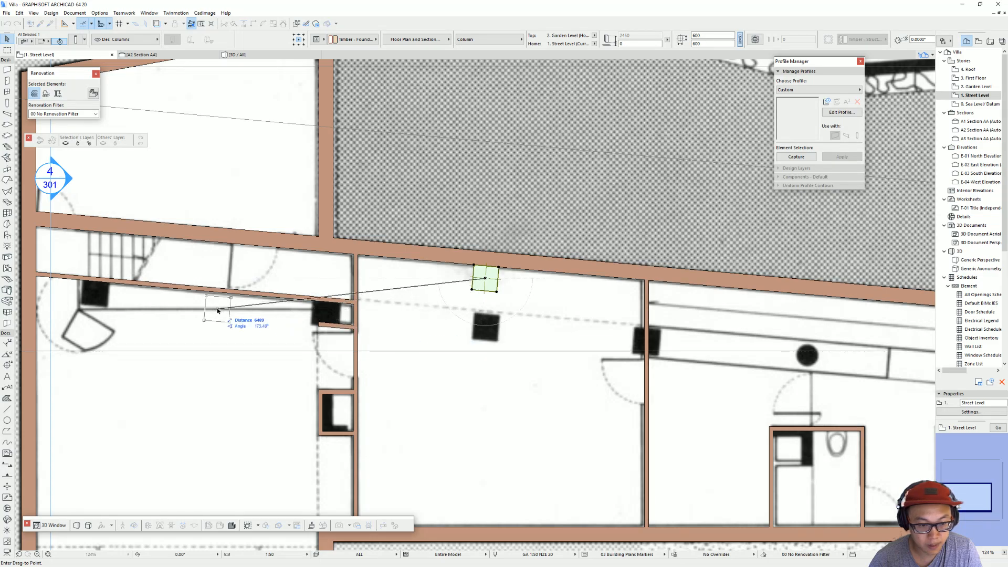
left_click(95, 293)
key("ctrl+shift+d")
left_click(109, 287)
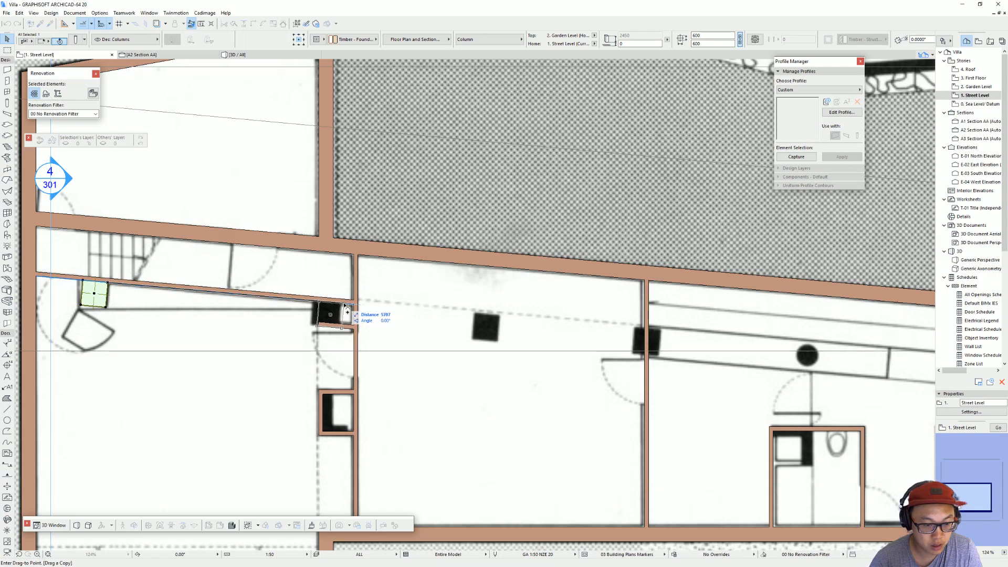
key("Escape")
key("ctrl+d")
left_click(81, 305)
key("ctrl+alt")
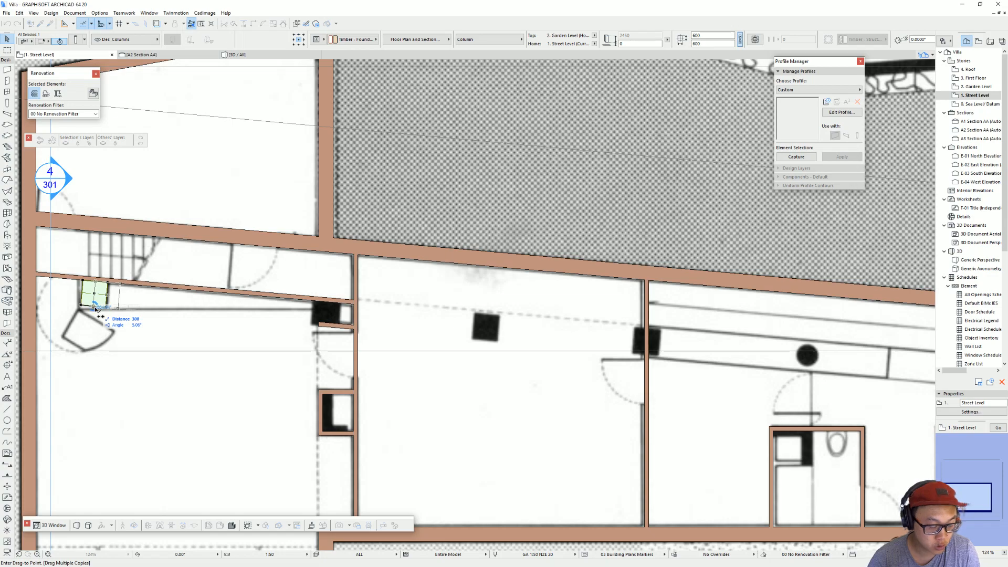
key("Escape")
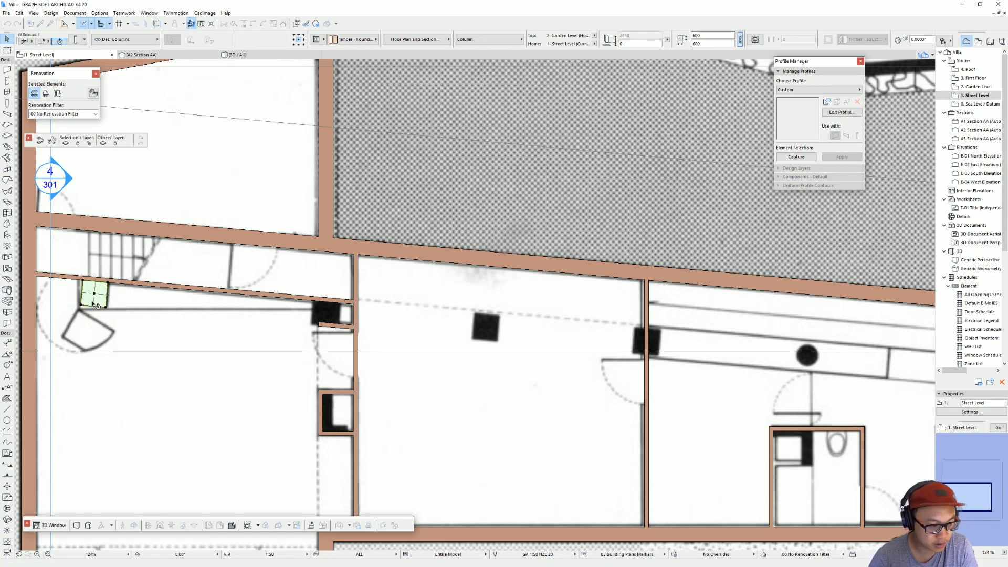
key("Escape")
Step: Drag multiple copies of the column onto the five remaining columns along the plan's angled column line
left_click(86, 306)
key("ctrl+d")
left_click(81, 305)
key("ctrl+alt")
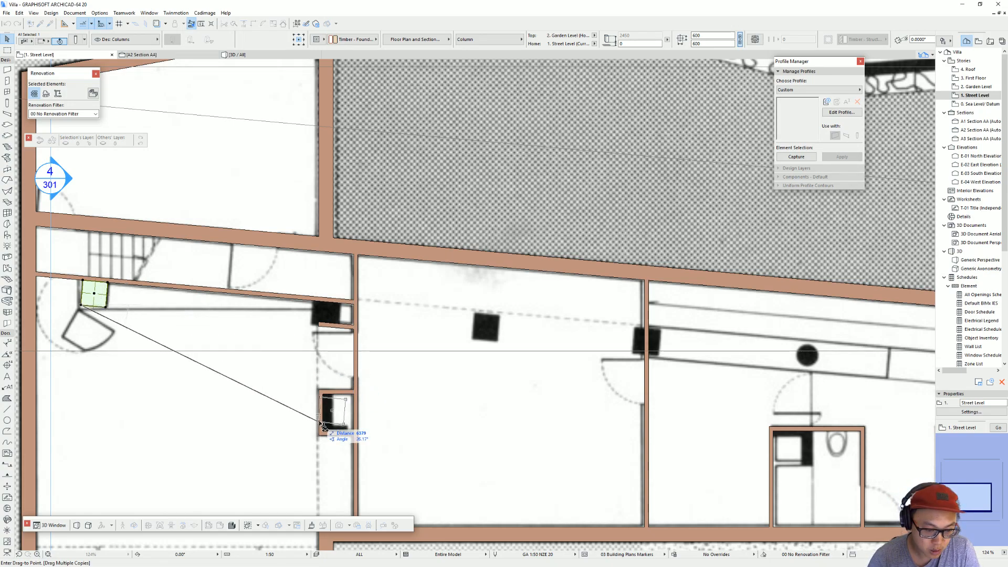
left_click(318, 328)
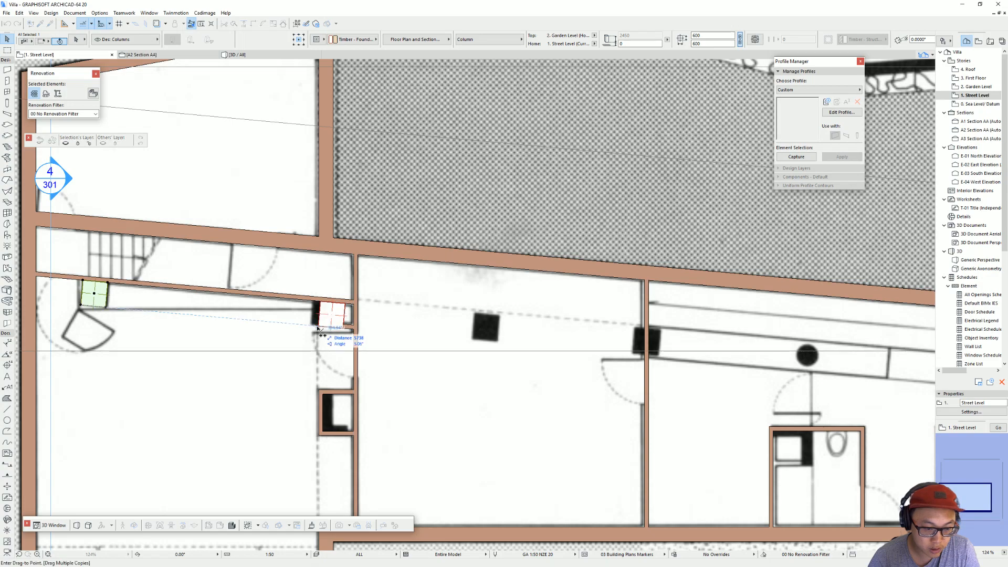
left_click(485, 329)
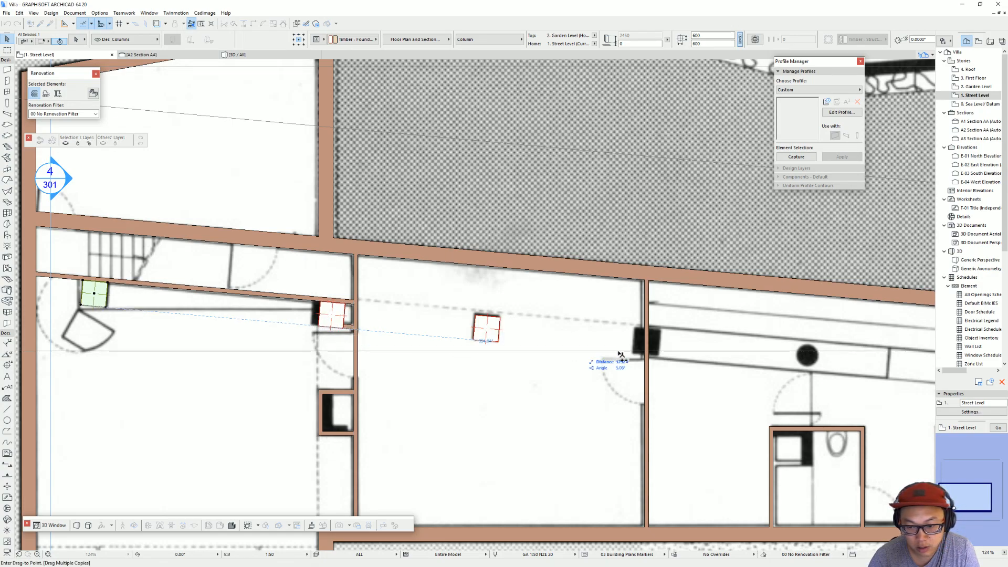
left_click(647, 343)
scroll(332, 310, "down", 3)
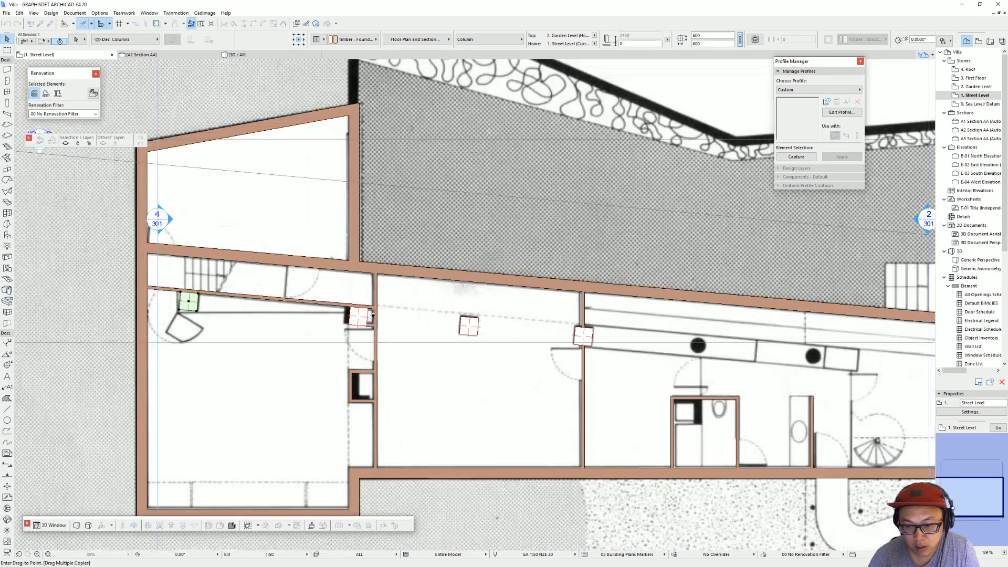
scroll(446, 331, "up", 1)
left_click(527, 342)
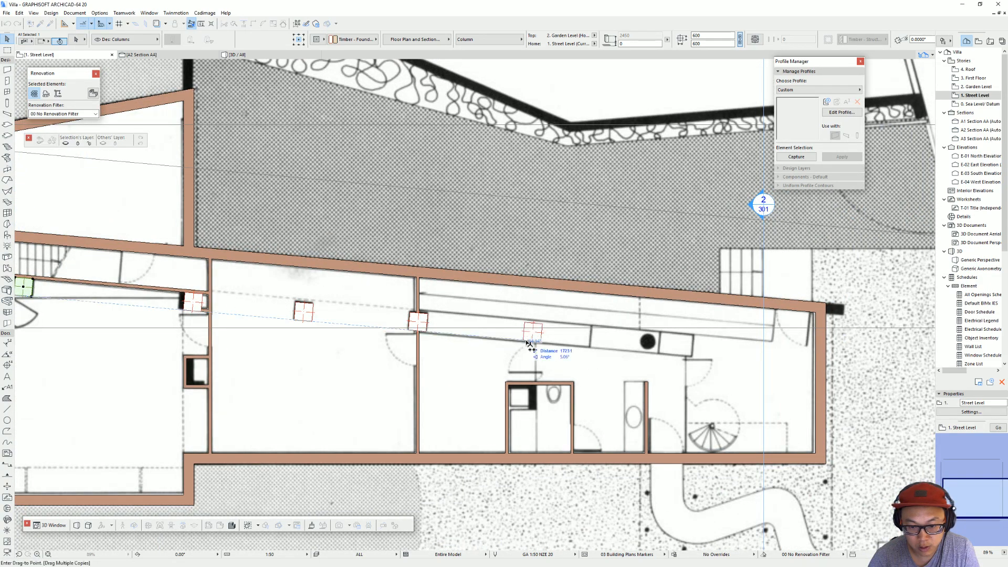
left_click(637, 352)
key("Escape")
Step: Move the column beside the first partition slightly left so it sits over the plan's black column
middle_click_drag(263, 333, 473, 326)
key("Escape")
left_click(403, 291)
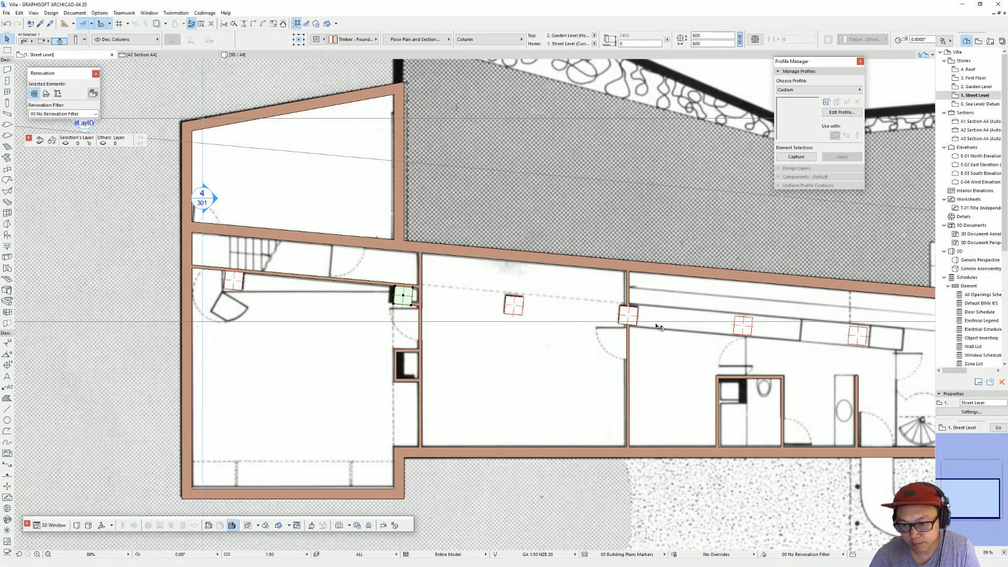
middle_click_drag(557, 301, 504, 293)
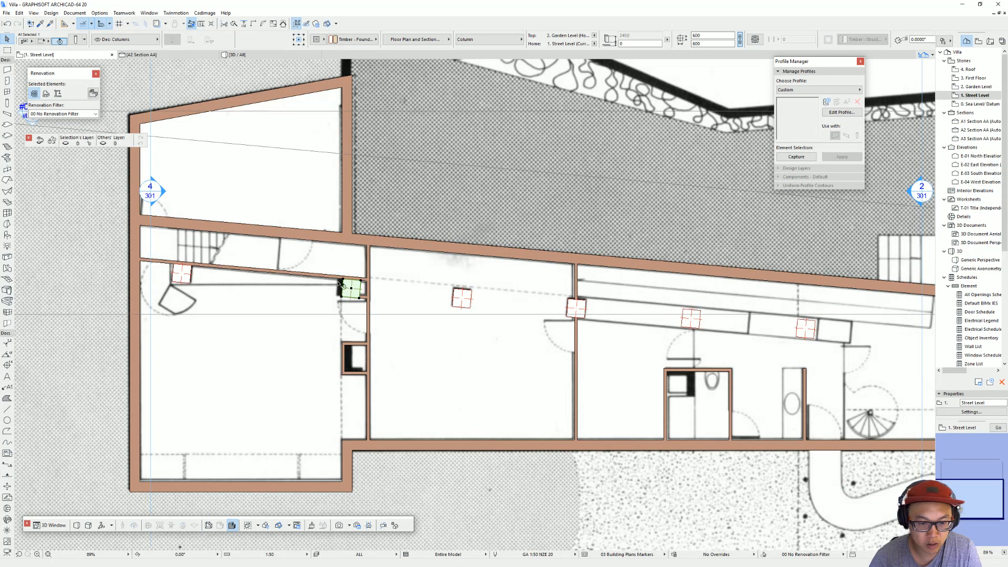
scroll(352, 287, "up", 2)
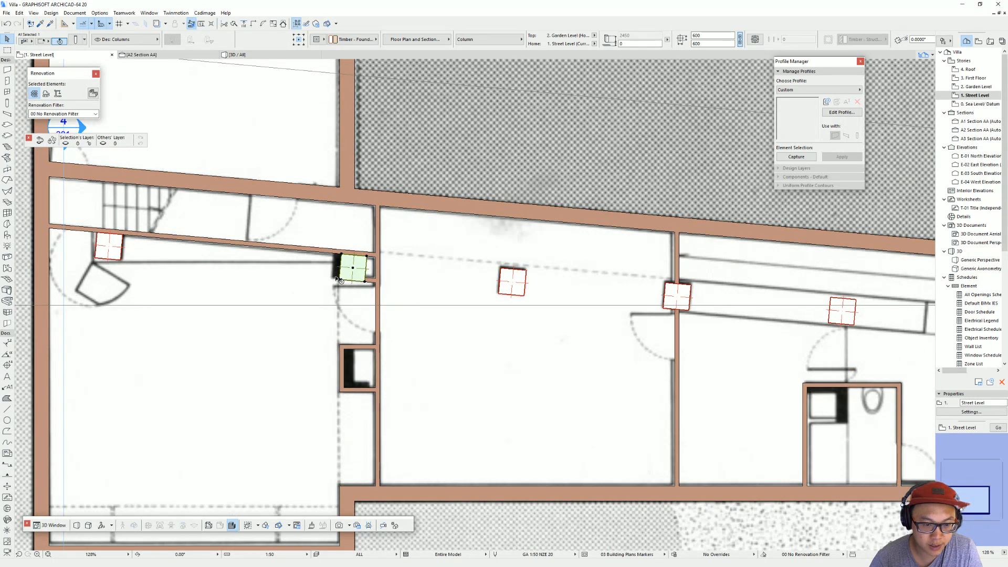
key("ctrl+d")
left_click(339, 279)
left_click(332, 279)
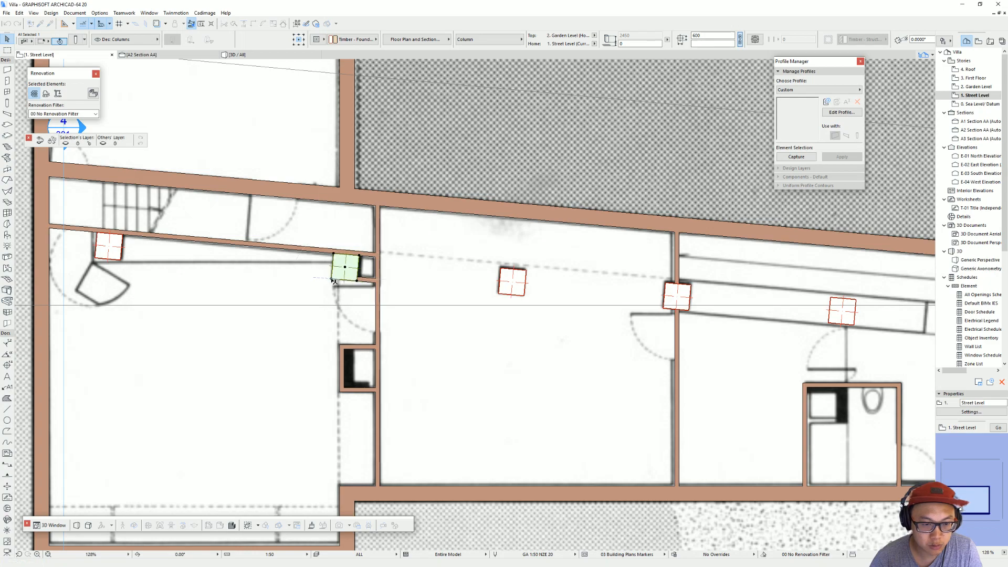
key("Escape")
Step: Change the two columns at the right end of the column line to a circular section
scroll(646, 293, "down", 2)
middle_click_drag(585, 290, 330, 279)
left_click(541, 303)
left_click(654, 309, "shift")
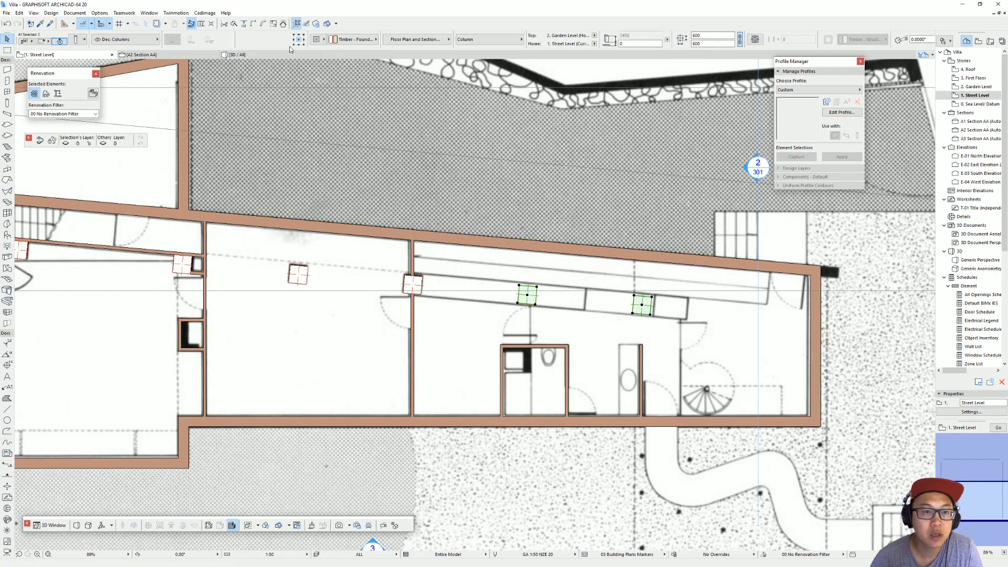
key("ctrl+t")
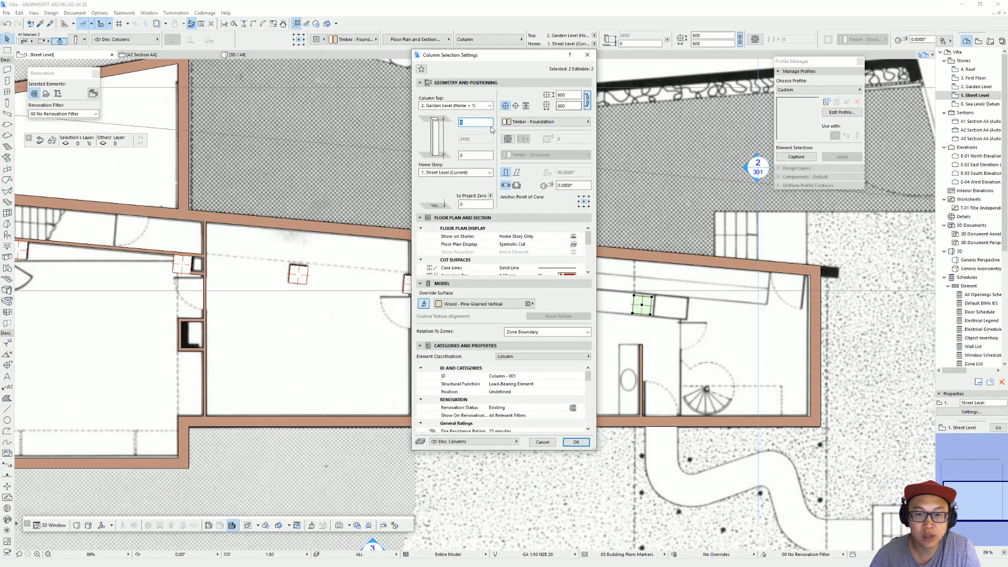
key("Return")
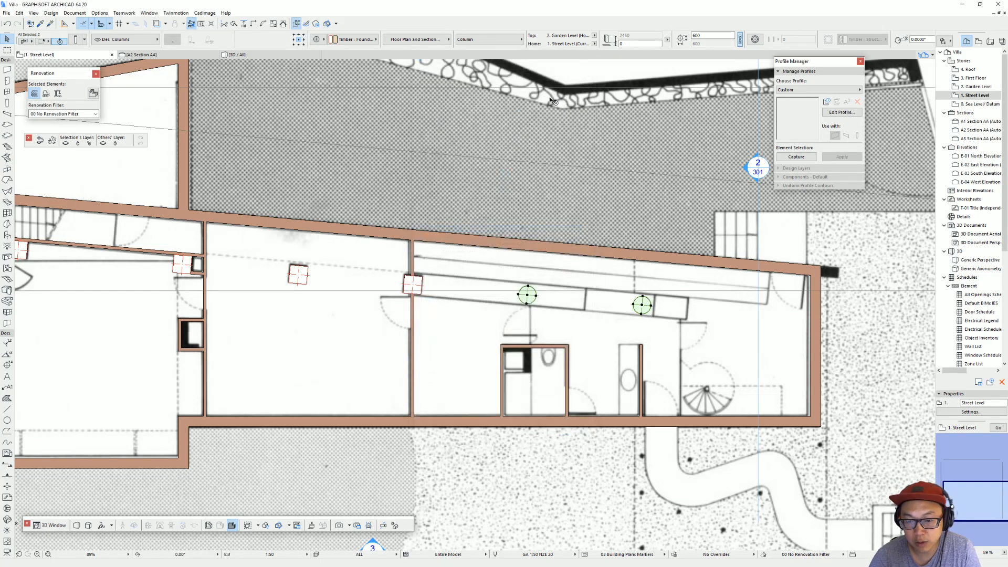
Step: Set the diameter of both circular columns to 450 mm
scroll(534, 334, "up", 4)
left_click(517, 246)
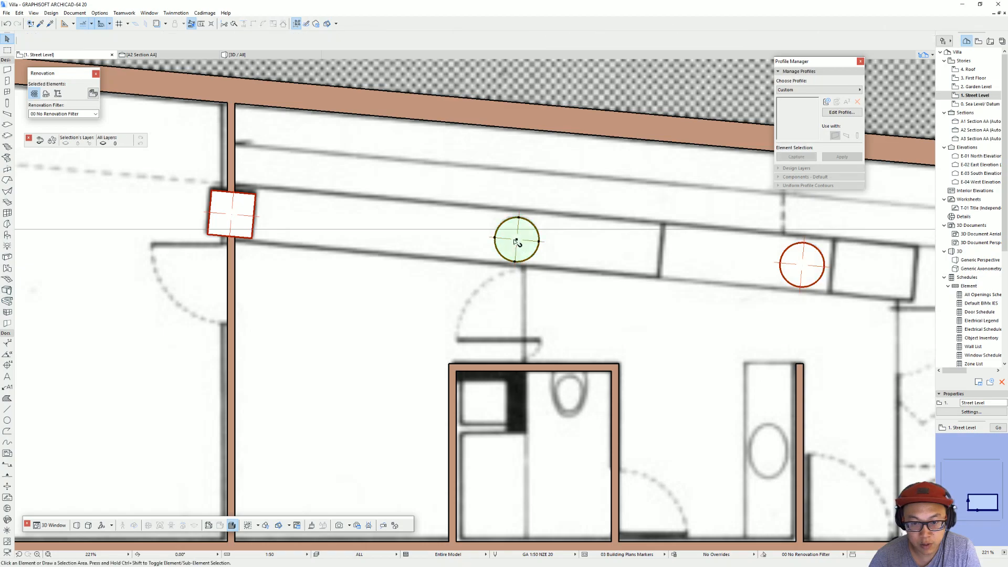
left_click_drag(517, 245, 581, 254)
key("ctrl+z")
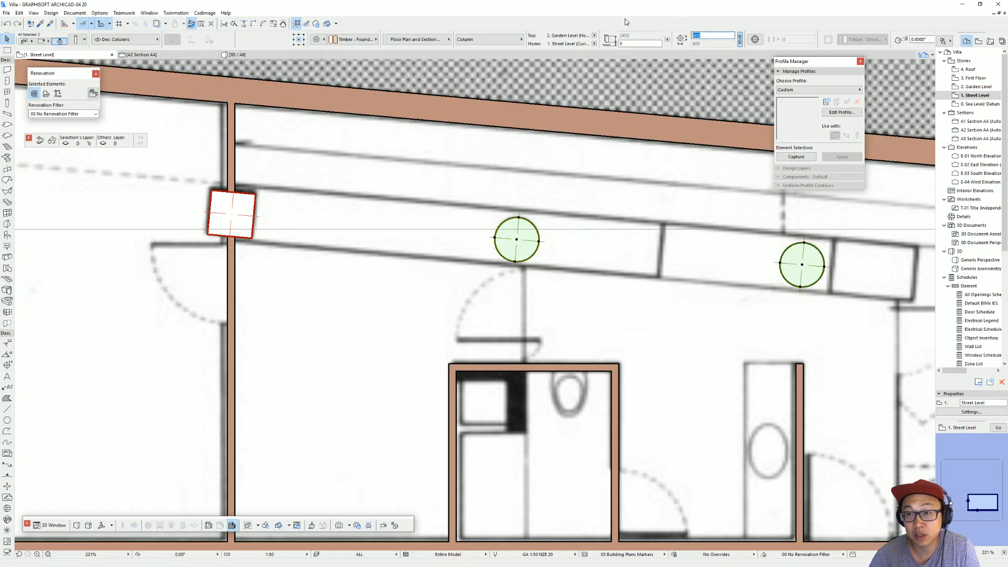
type("450")
key("Return")
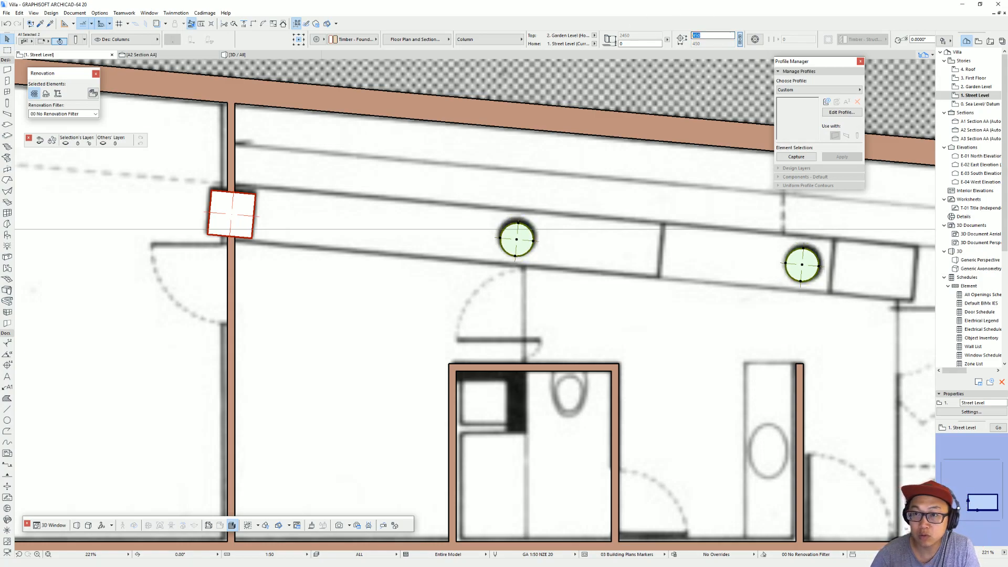
left_click(542, 239)
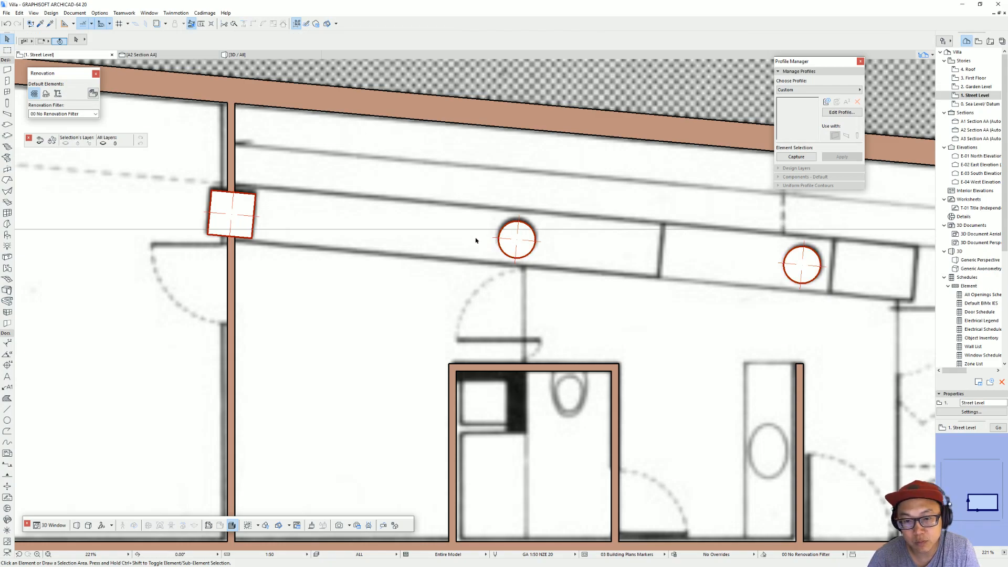
Step: Copy the toilet room's upper wall 850 mm down to form a cross wall below the shaft
scroll(551, 246, "down", 5)
scroll(577, 297, "up", 4)
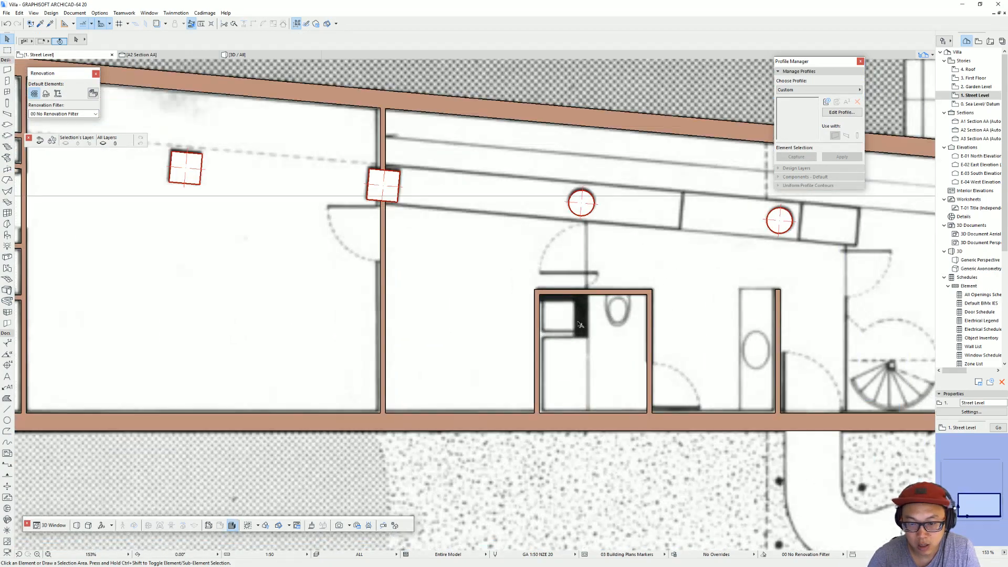
left_click(579, 296)
left_click_drag(541, 295, 543, 341)
type("850")
key("Return")
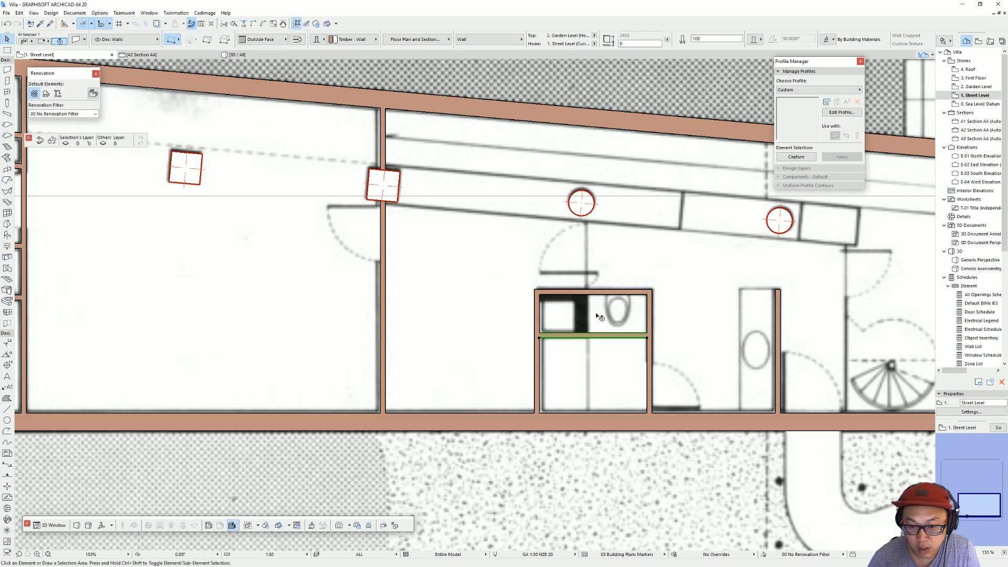
Step: Shorten the toilet room's upper wall from its left end so it stops at the right edge of the shaft
key("Escape")
left_click(572, 294)
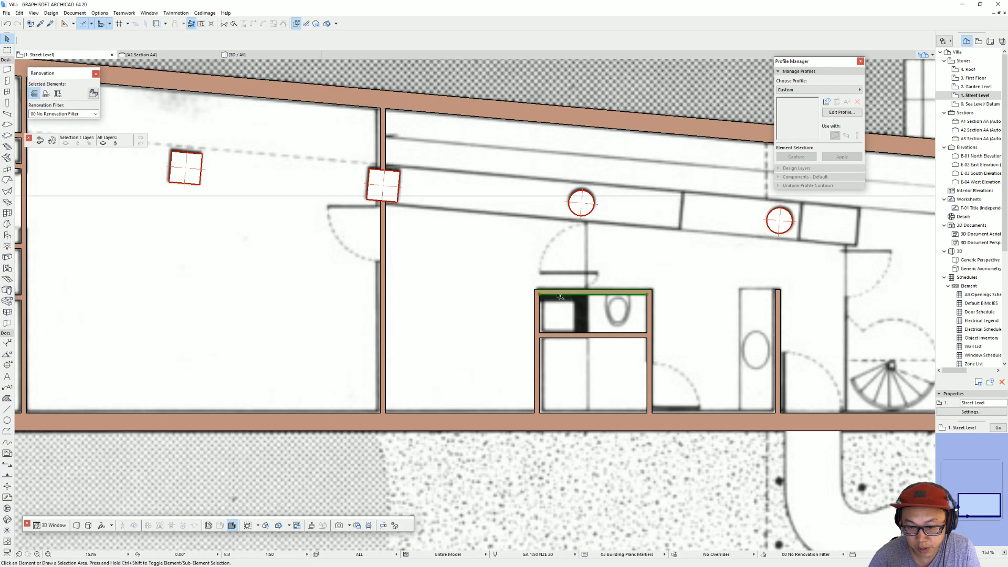
left_click(558, 292)
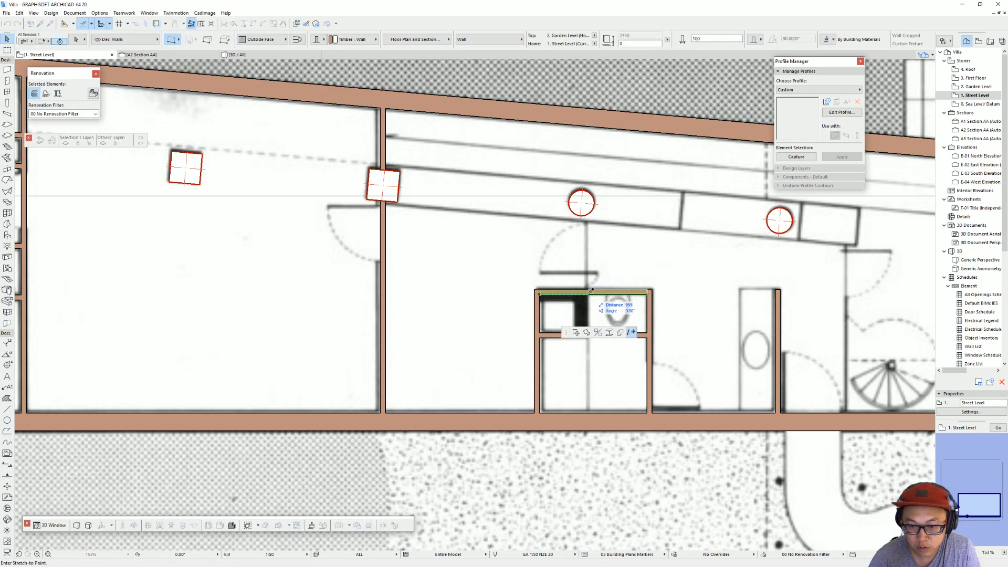
type("14")
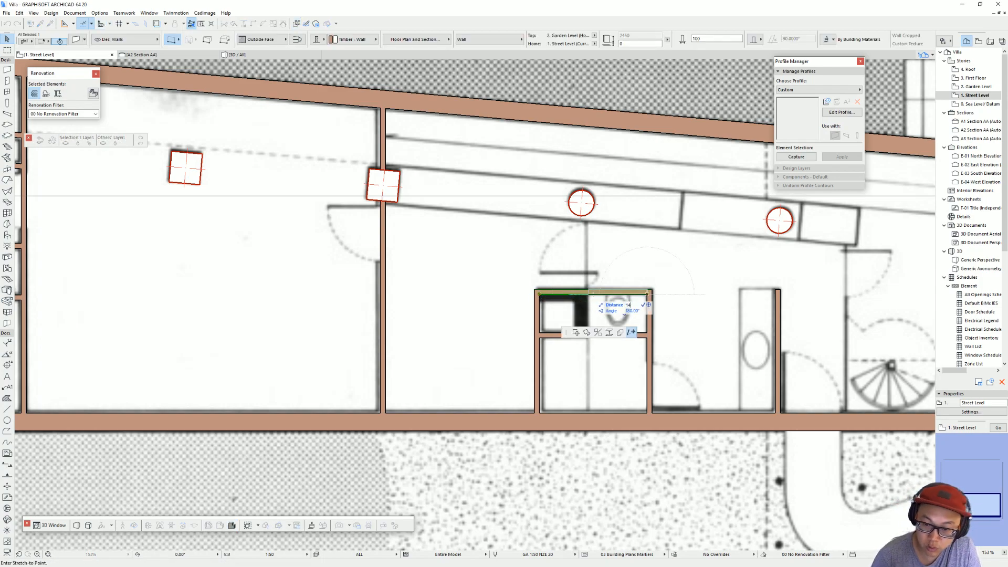
key("Return")
key("Escape")
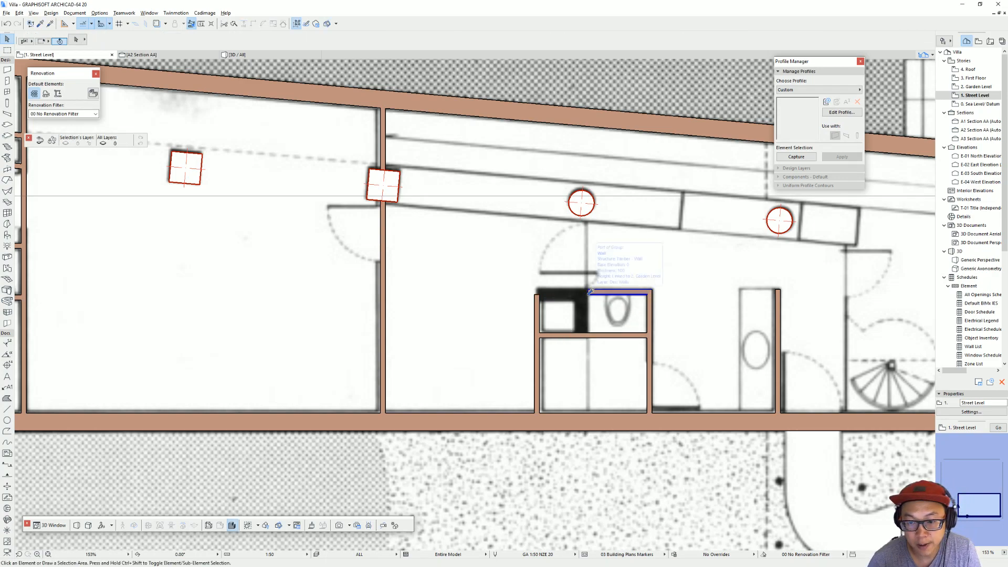
Step: Draw a wall across the top of the shaft, from the shortened toilet wall to the block's upper-left corner
key("w")
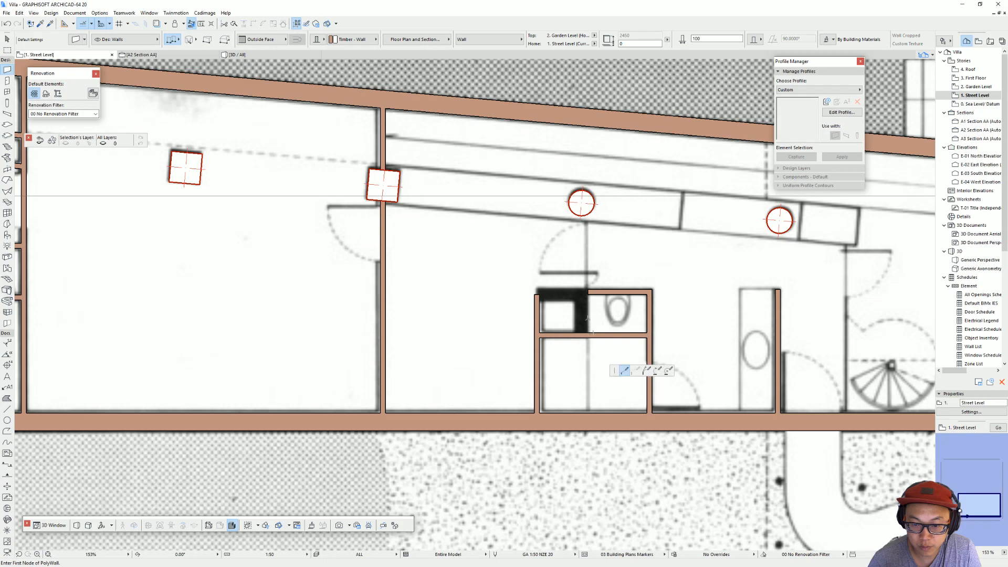
left_click(588, 290)
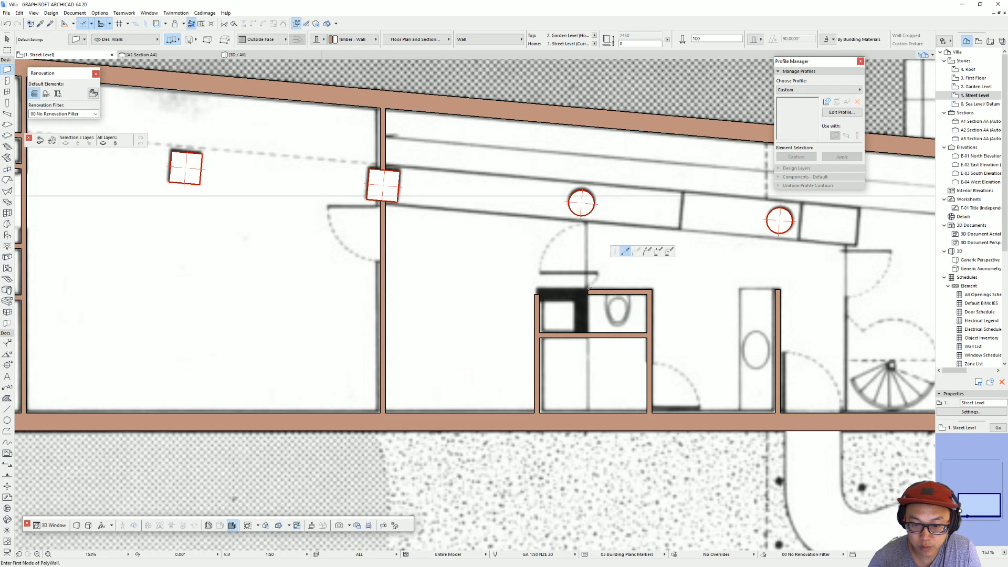
double_click(535, 289)
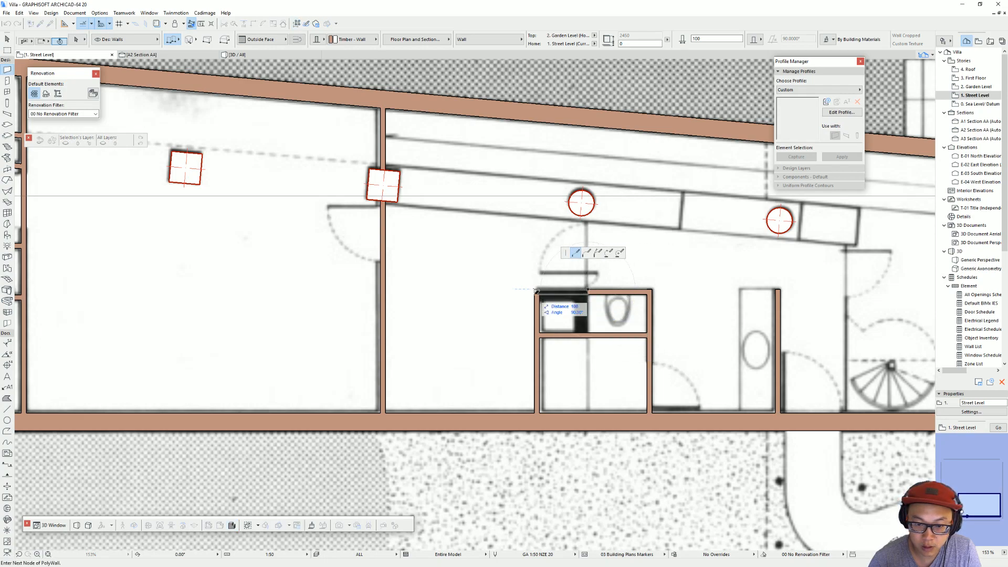
key("w")
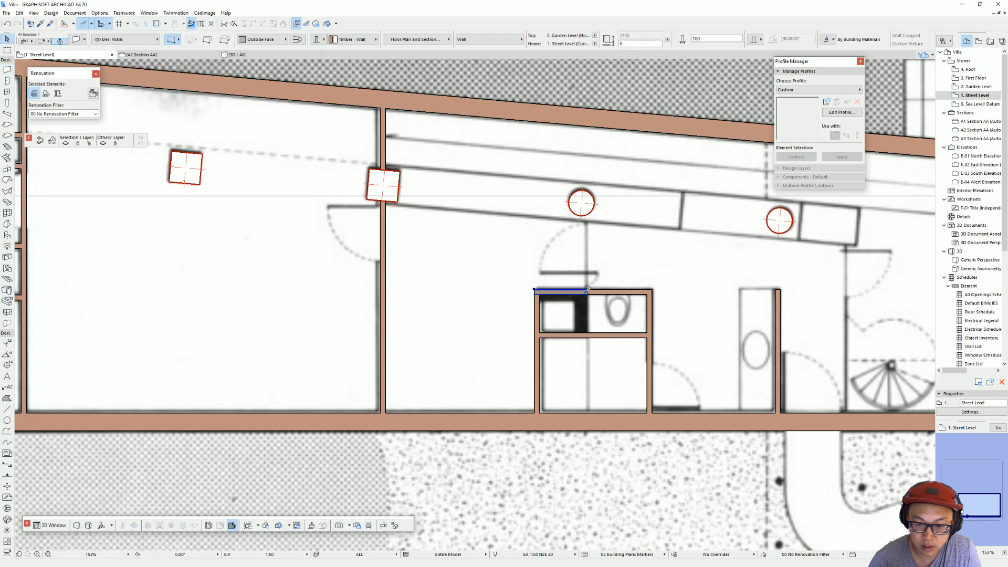
key("alt+Tab")
key("alt+Tab")
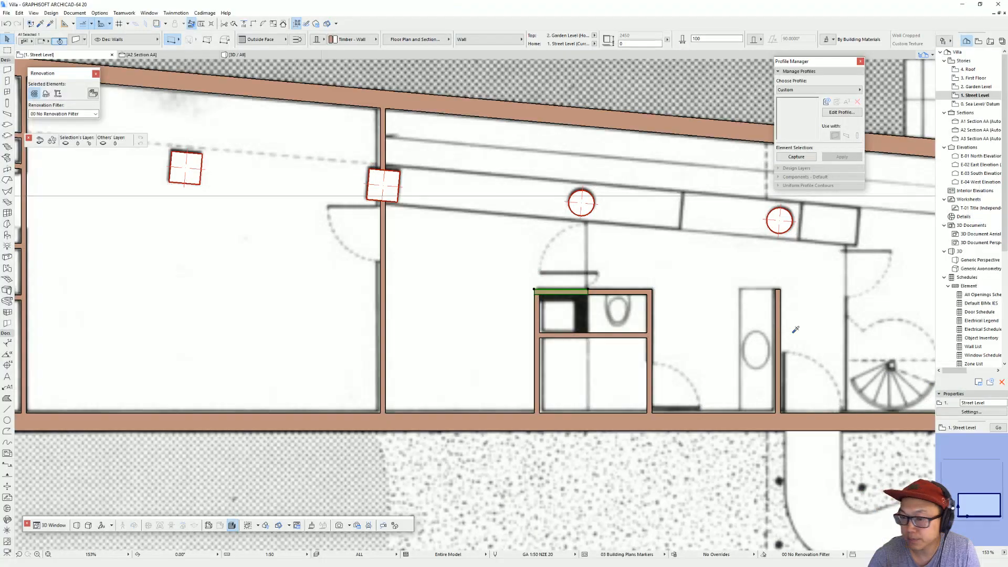
Step: Draw a wall between the shaft and the toilet down to the cross wall, and flip it onto the shaft side
key("w")
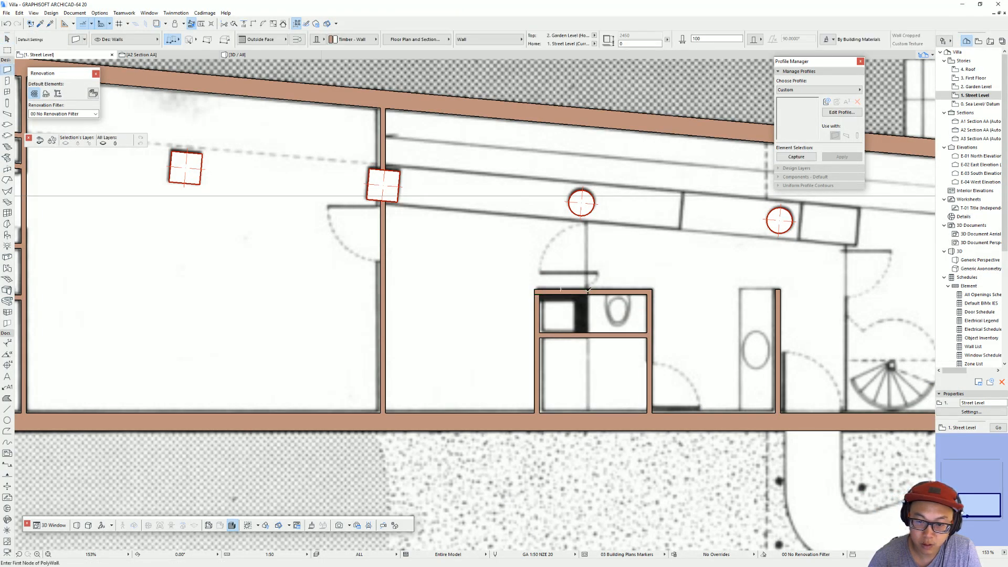
left_click(588, 295)
left_click(588, 333)
key("w")
left_click(591, 316)
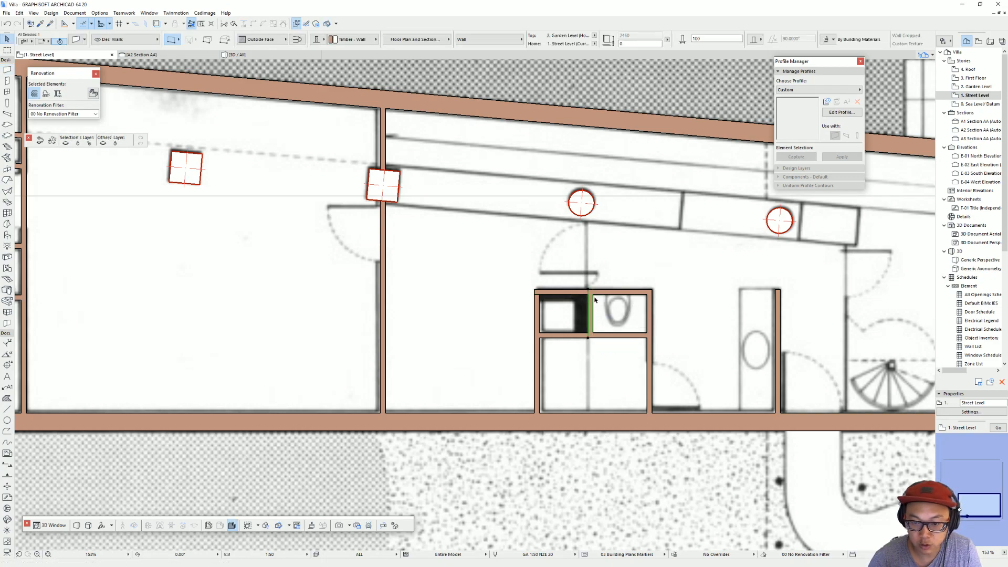
left_click(297, 40)
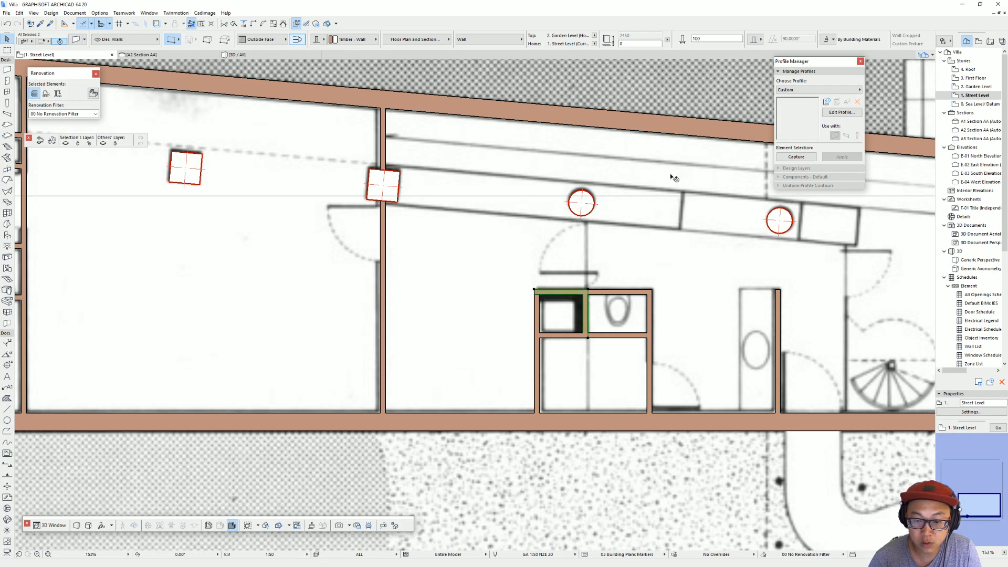
Step: Set the thickness of the upper and right shaft walls beside the toilet to 200 mm
type("200")
key("Return")
key("Escape")
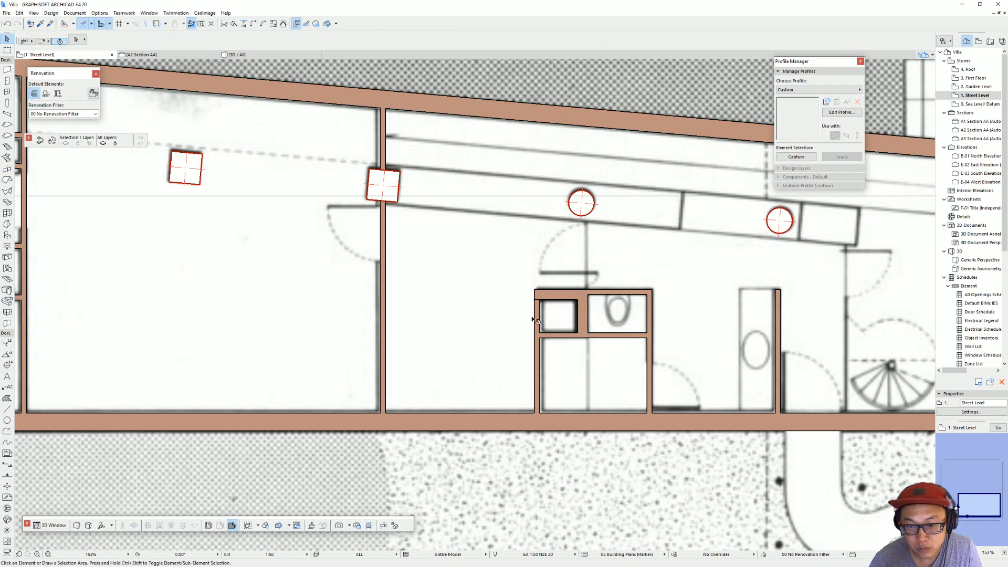
Step: Set the thickness of the left and lower walls of the shaft in the left room to 200 mm
scroll(534, 320, "down", 3)
middle_click_drag(534, 320, 645, 316)
scroll(326, 294, "up", 3)
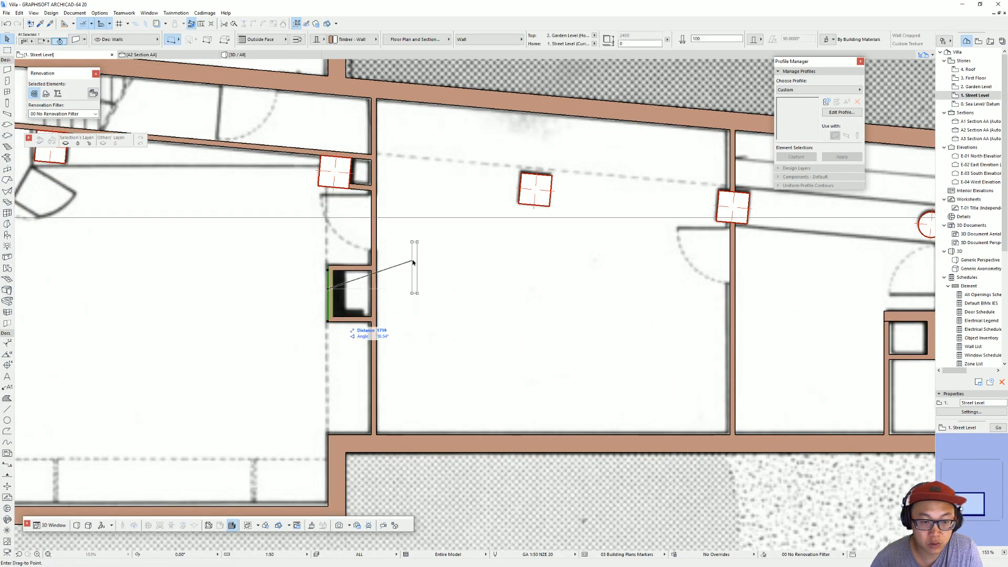
left_click(350, 315)
key("ctrl+z")
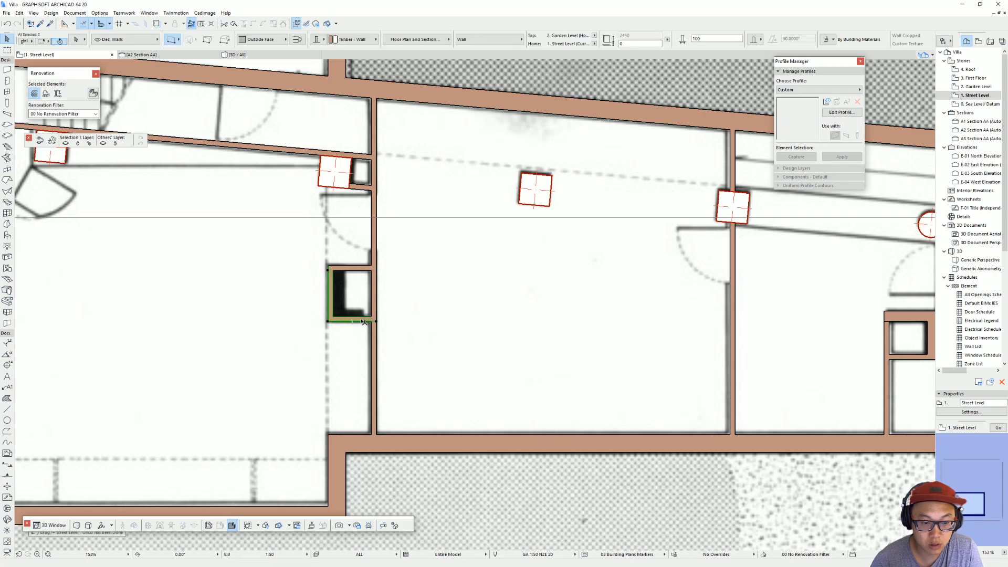
key("Escape")
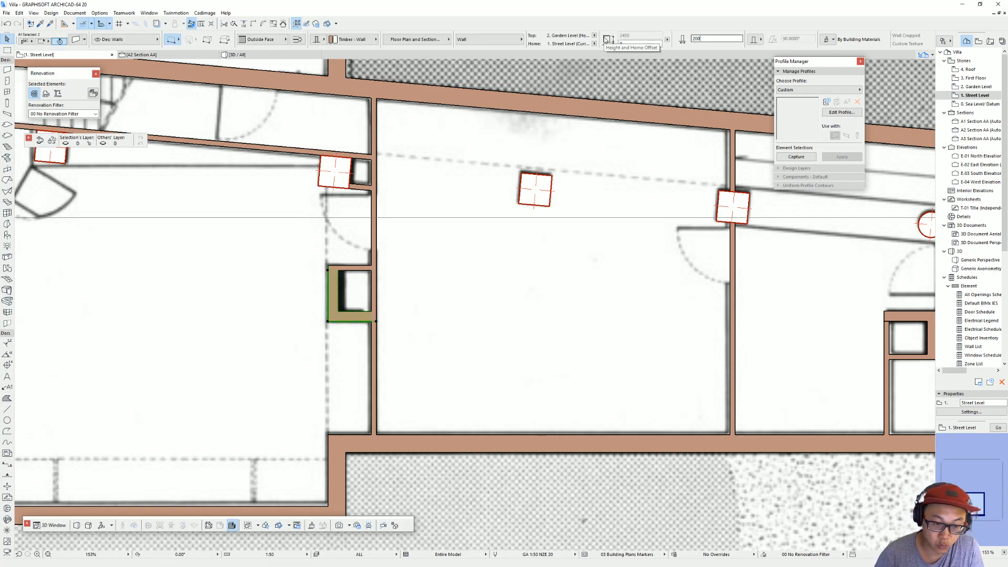
Step: Examine the Street Level walls, shafts and columns from above in the 3D view
scroll(356, 187, "down", 2)
scroll(364, 206, "down", 3)
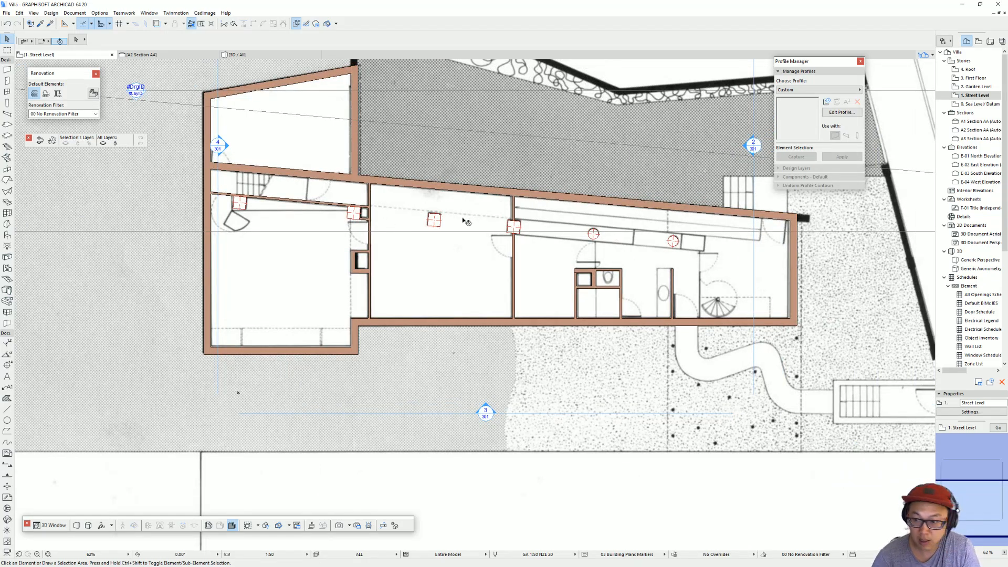
middle_click_drag(484, 214, 445, 222)
key("F3")
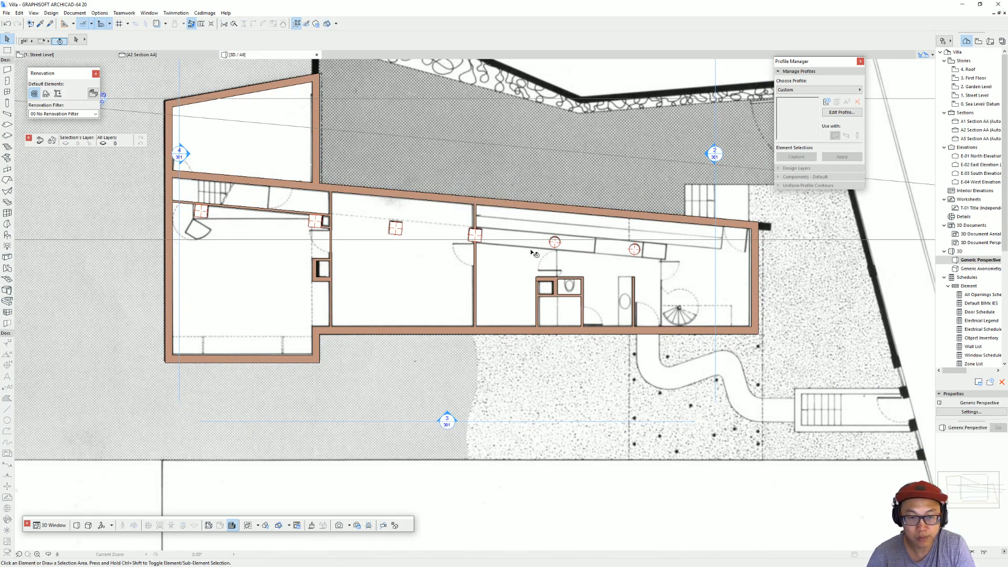
scroll(486, 266, "down", 5)
middle_click_drag(485, 266, 595, 237, "shift")
scroll(474, 249, "up", 3)
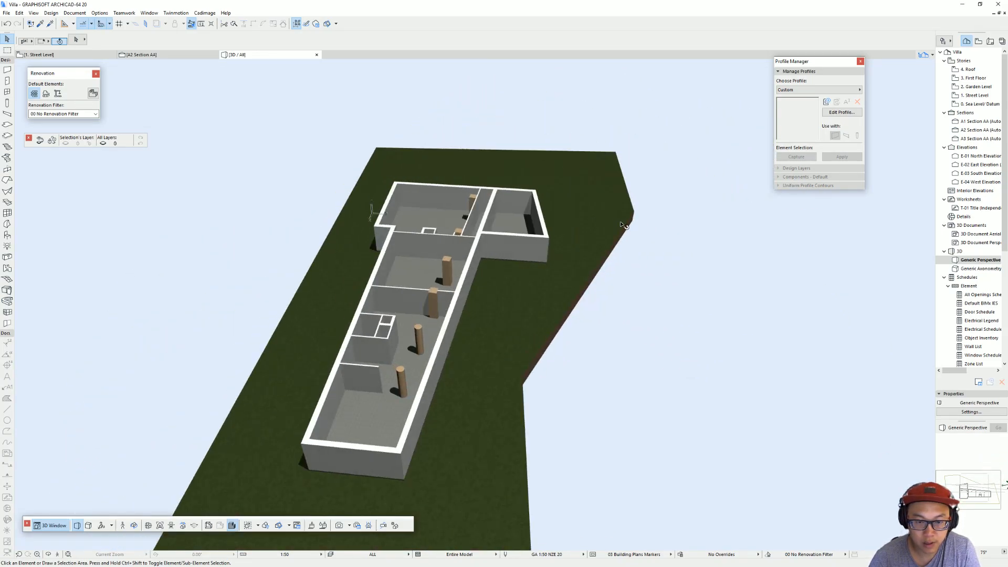
Step: On the Street Level plan, copy the washbasin partition to the line beside the spiral stair and stretch its upper end to the slanted strip
key("F2")
middle_click_drag(320, 214, 370, 242)
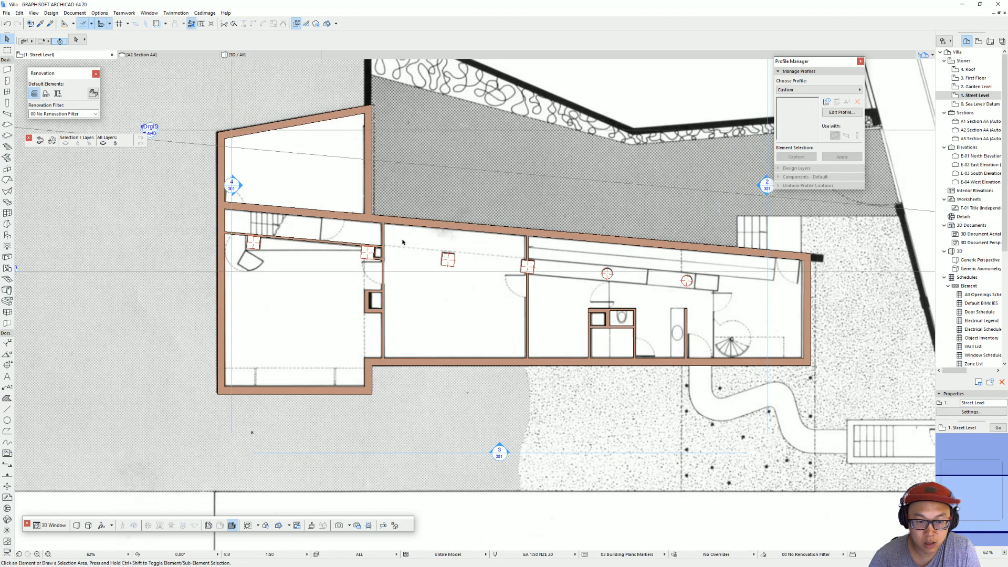
scroll(680, 295, "up", 3)
middle_click_drag(720, 304, 621, 302)
scroll(749, 315, "up", 1)
middle_click_drag(749, 315, 683, 307)
scroll(630, 401, "down", 2)
middle_click_drag(535, 397, 458, 321)
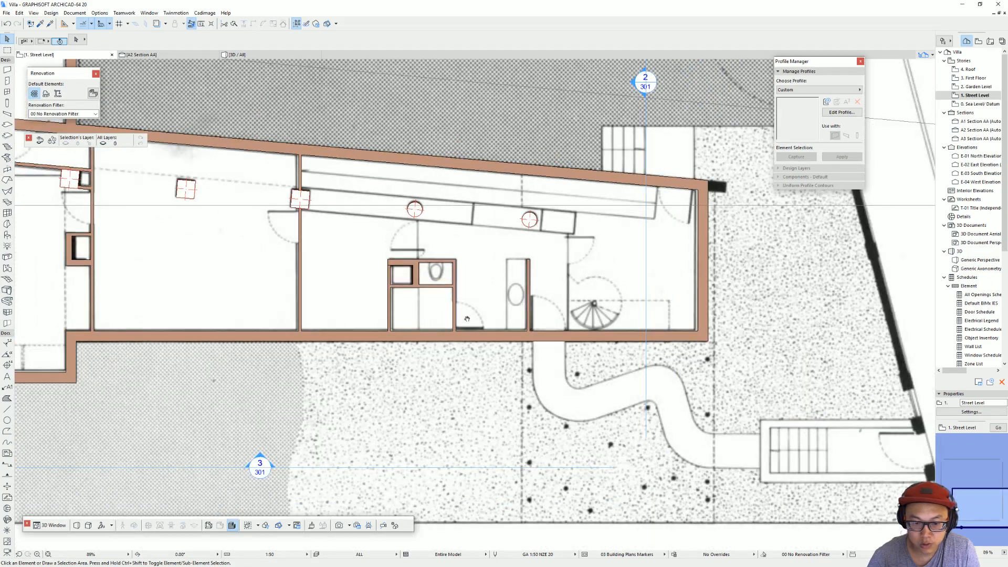
scroll(458, 322, "up", 3)
scroll(623, 216, "down", 2)
middle_click_drag(624, 216, 528, 279)
scroll(588, 271, "up", 3)
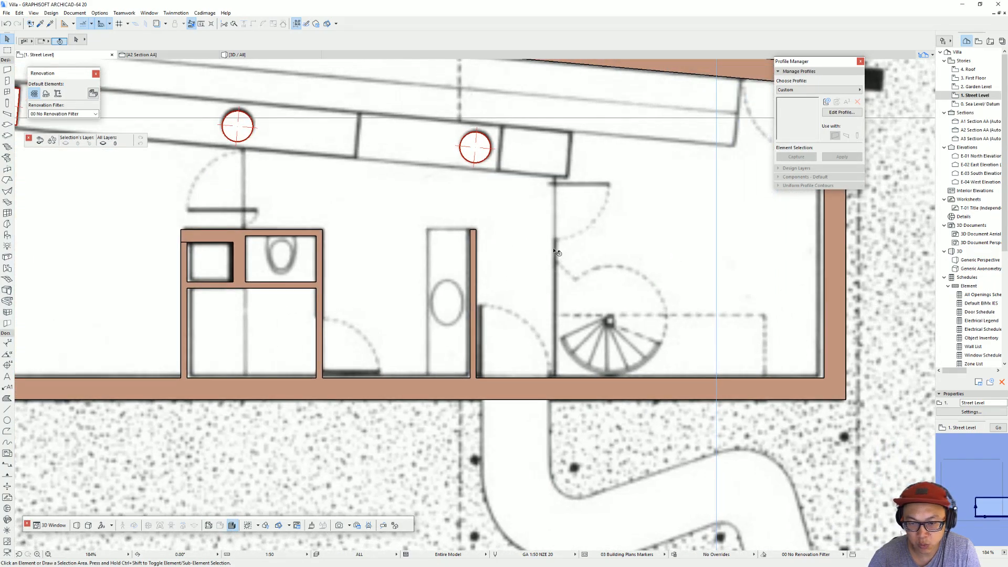
left_click(472, 249)
left_click_drag(471, 379, 551, 379)
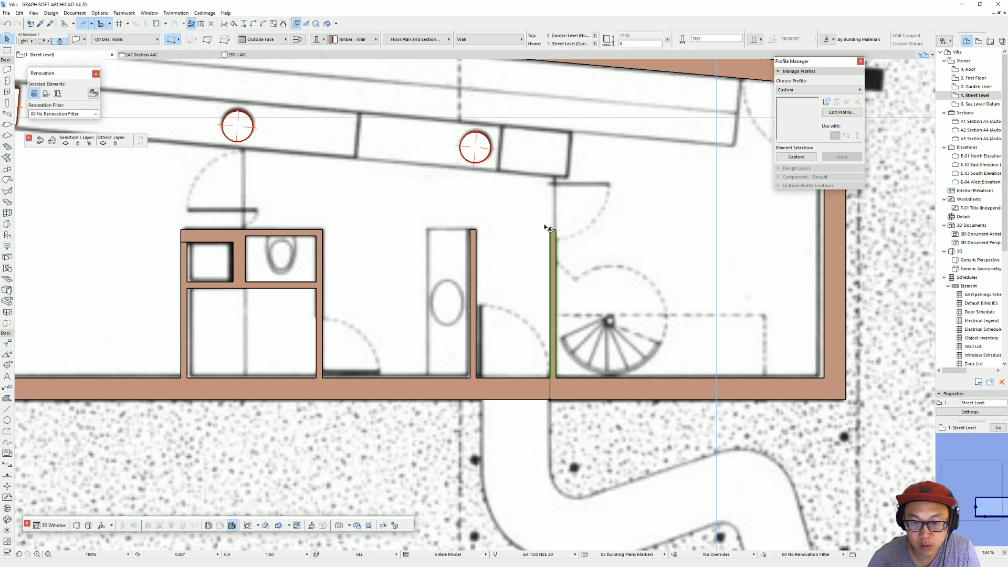
left_click(553, 231)
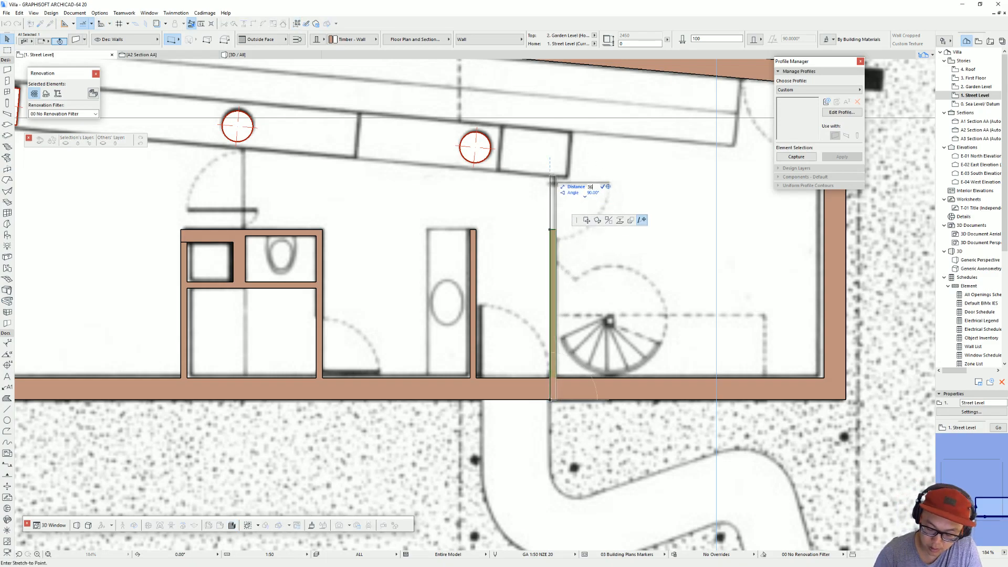
left_click(552, 174)
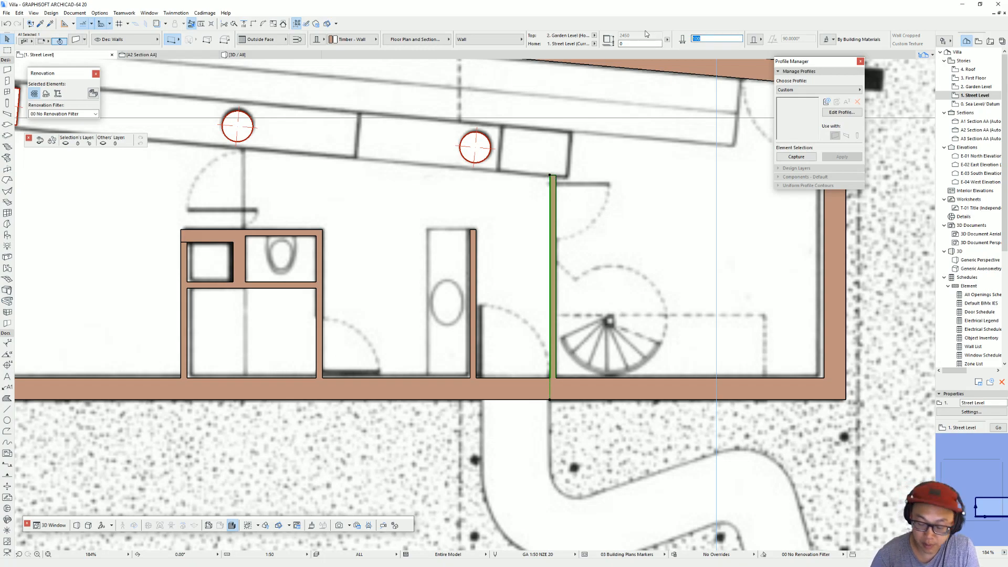
Step: Set the spiral stair partition's thickness to 25 mm and move it about 100 mm right onto the plan line
type("0")
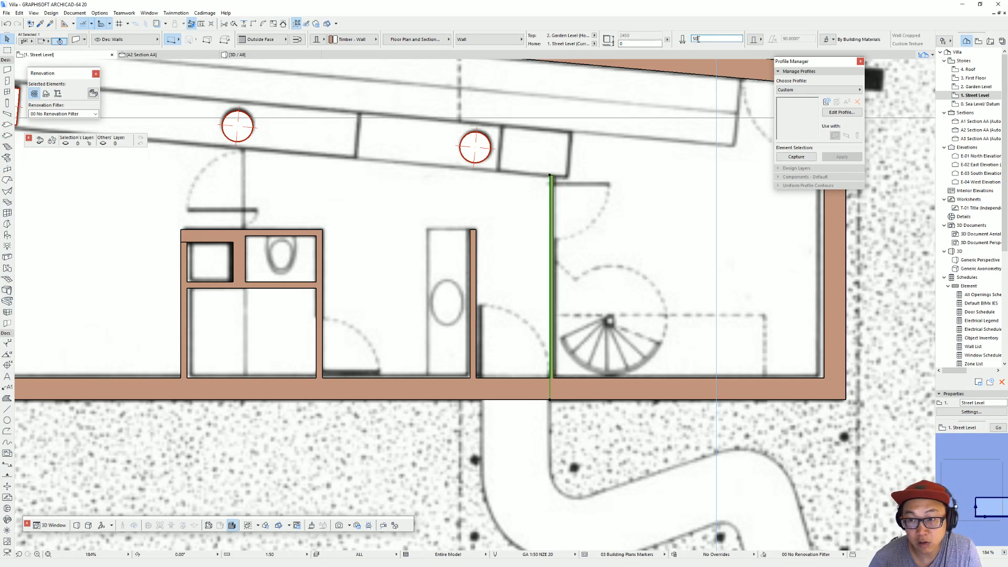
type("25")
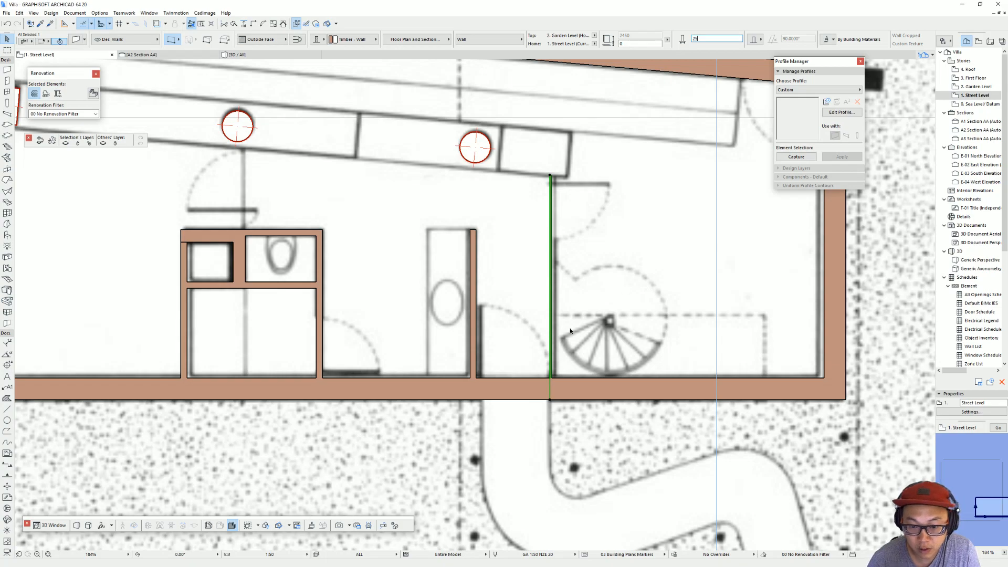
left_click_drag(551, 389, 558, 402)
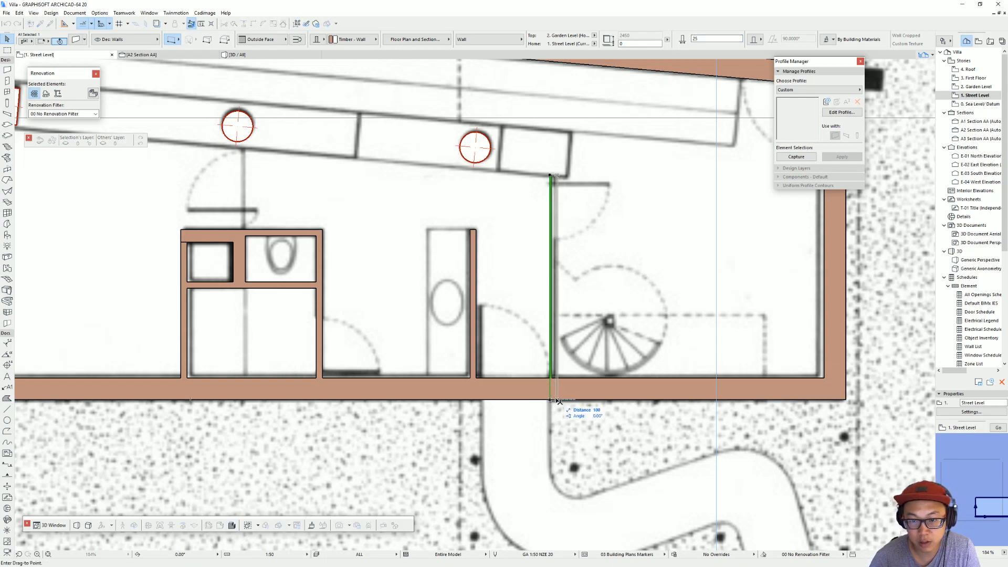
left_click(558, 401)
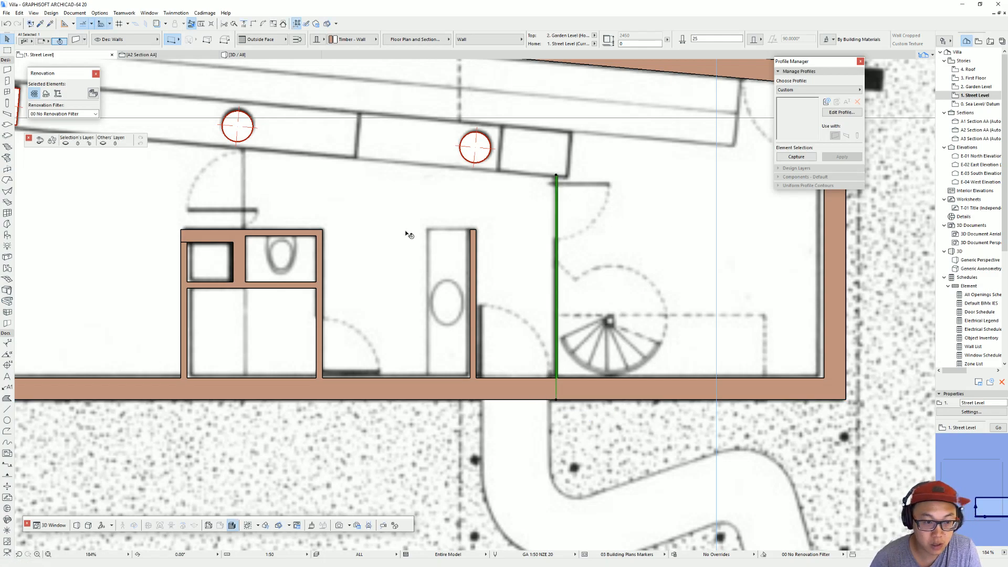
Step: Draw a 25 mm wall from the toilet room's upper wall straight up to the slanted strip below the first circular column
scroll(612, 274, "down", 2)
left_click(593, 232, "alt")
key("Escape")
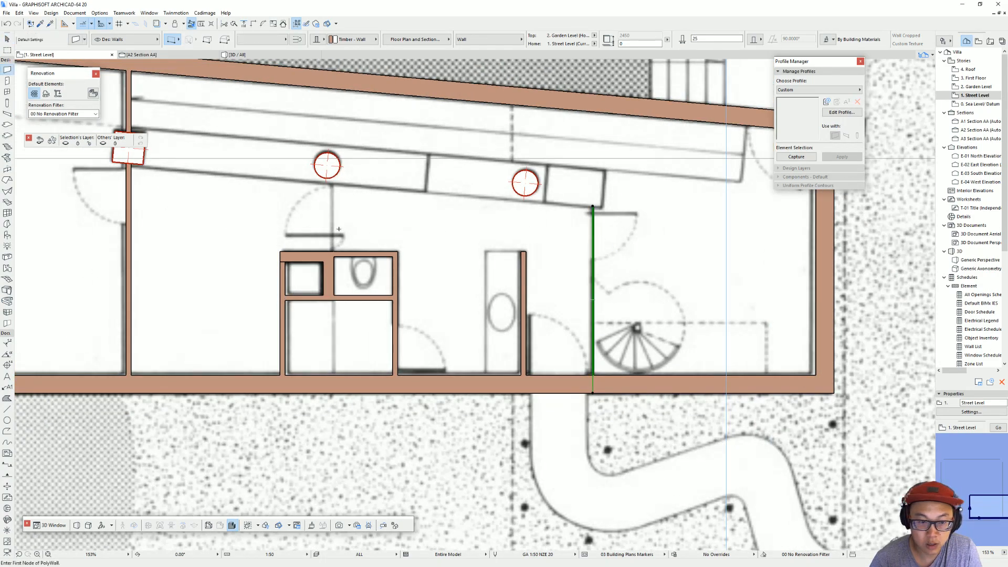
scroll(325, 267, "up", 3)
left_click(340, 248)
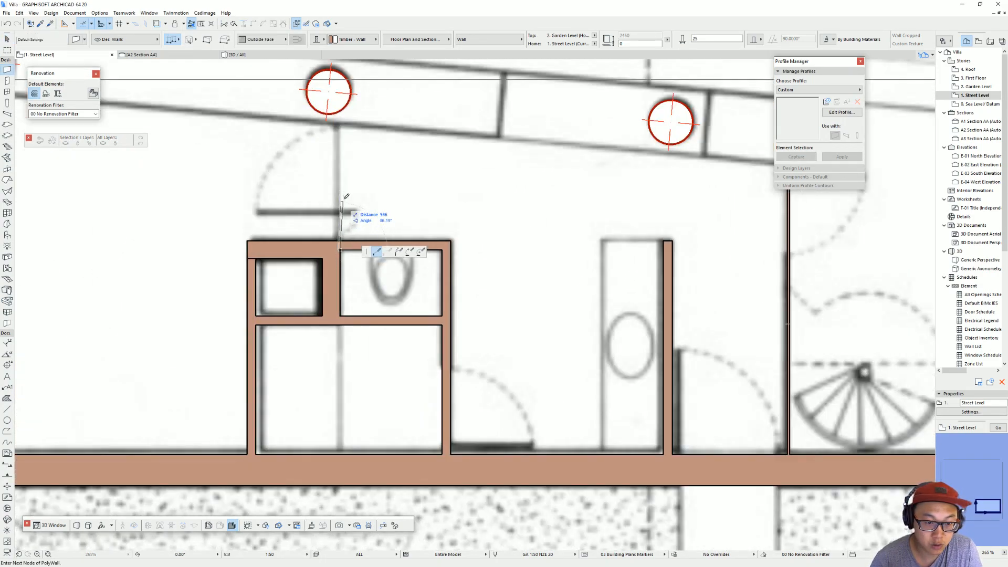
double_click(340, 125)
key("Escape")
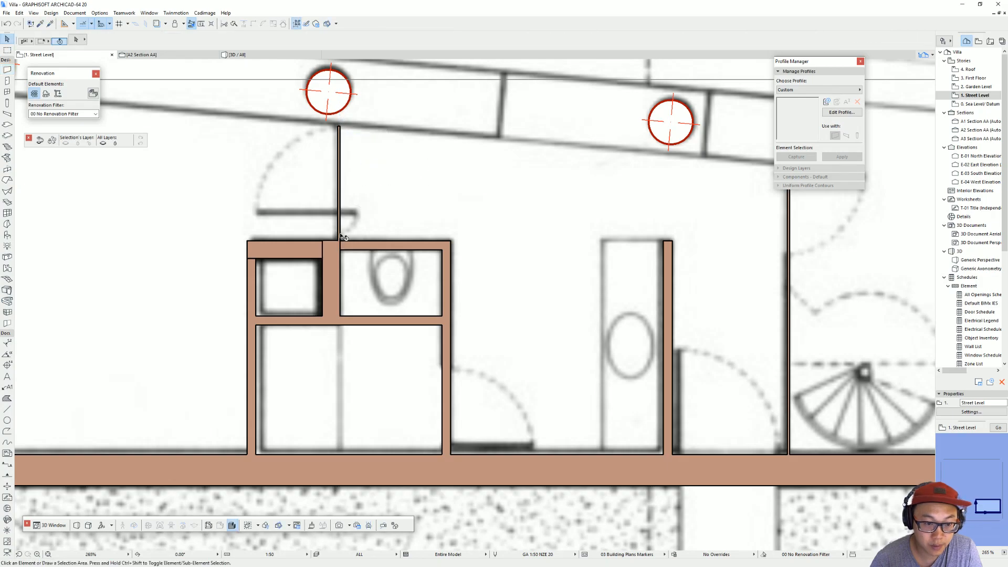
Step: Draw a 25 mm wall along the plan line from the shaft-side square column to the leftmost column, turning up to the slanted wall
scroll(346, 246, "down", 4)
middle_click_drag(245, 215, 738, 283)
scroll(581, 256, "down", 1)
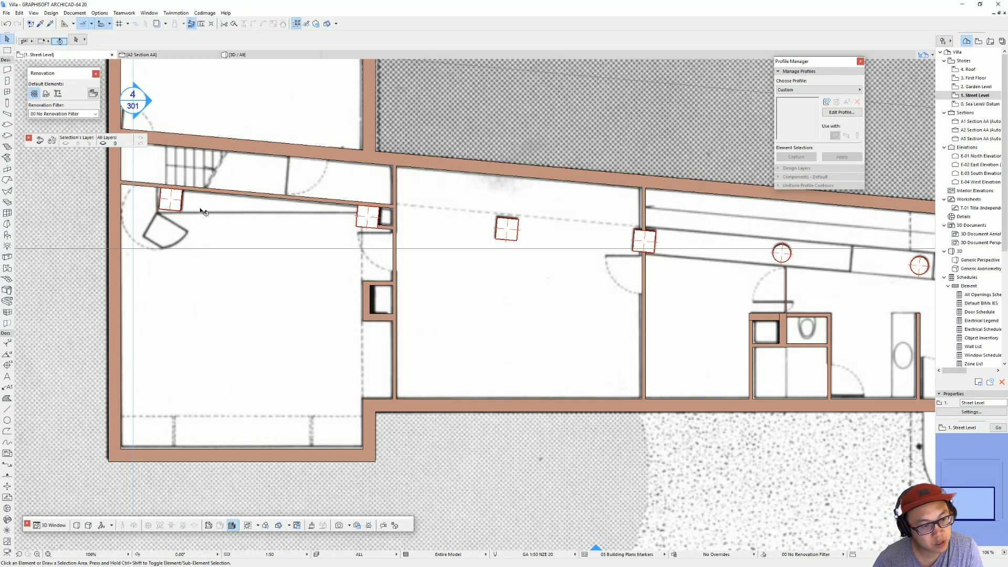
middle_click_drag(210, 192, 284, 218)
middle_click_drag(741, 320, 686, 299)
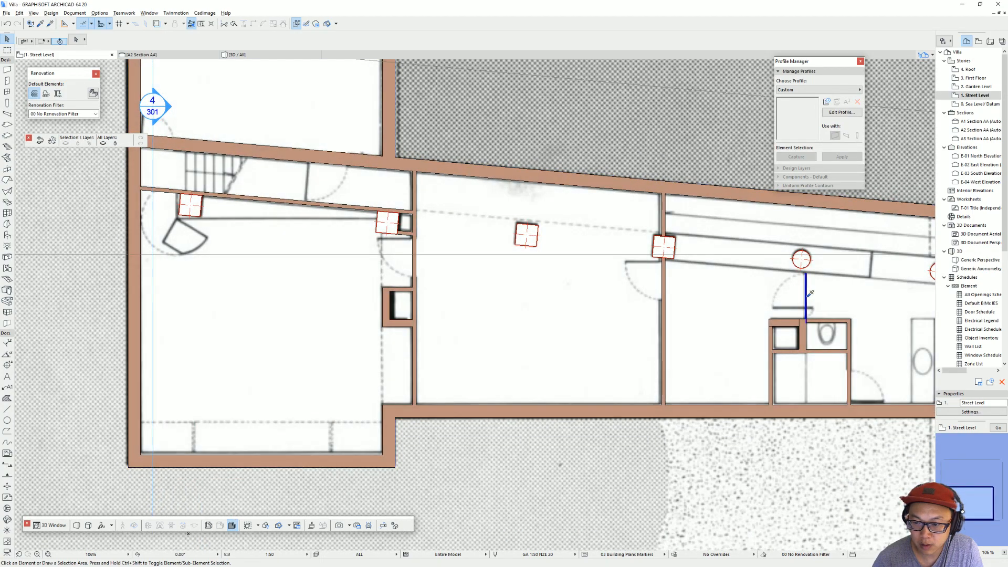
left_click(807, 297, "alt")
scroll(376, 221, "up", 4)
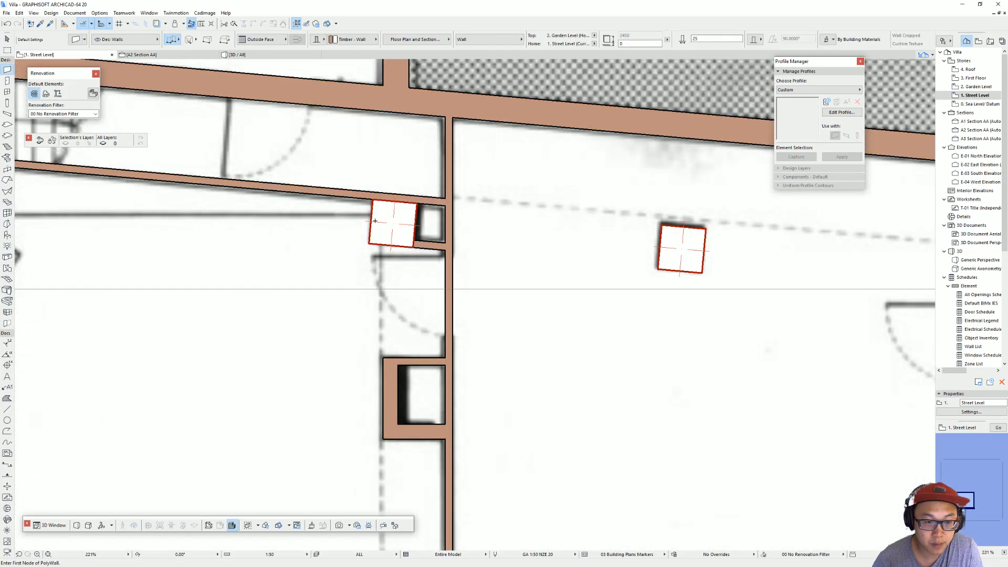
left_click(370, 215)
middle_click_drag(167, 227, 439, 225)
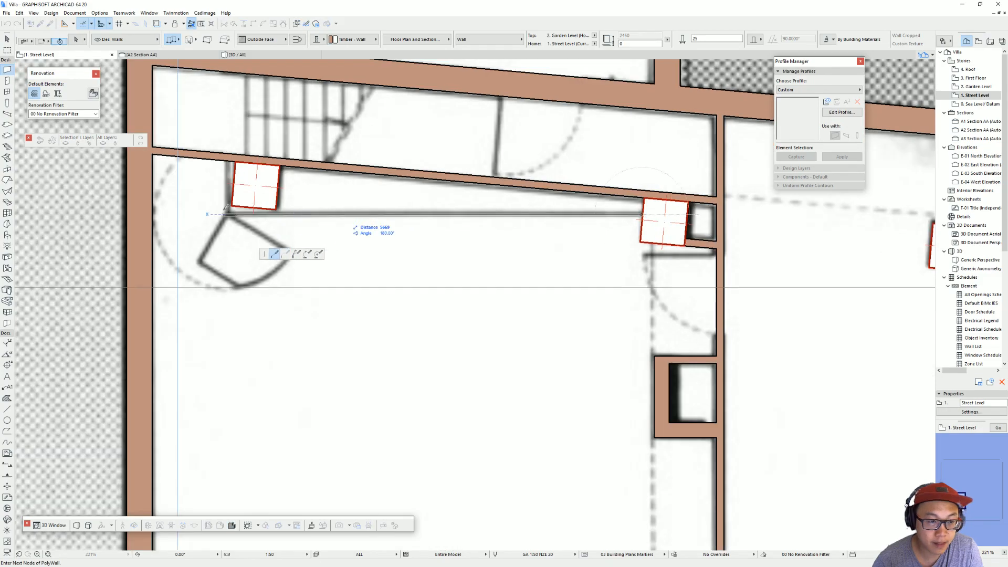
double_click(231, 159)
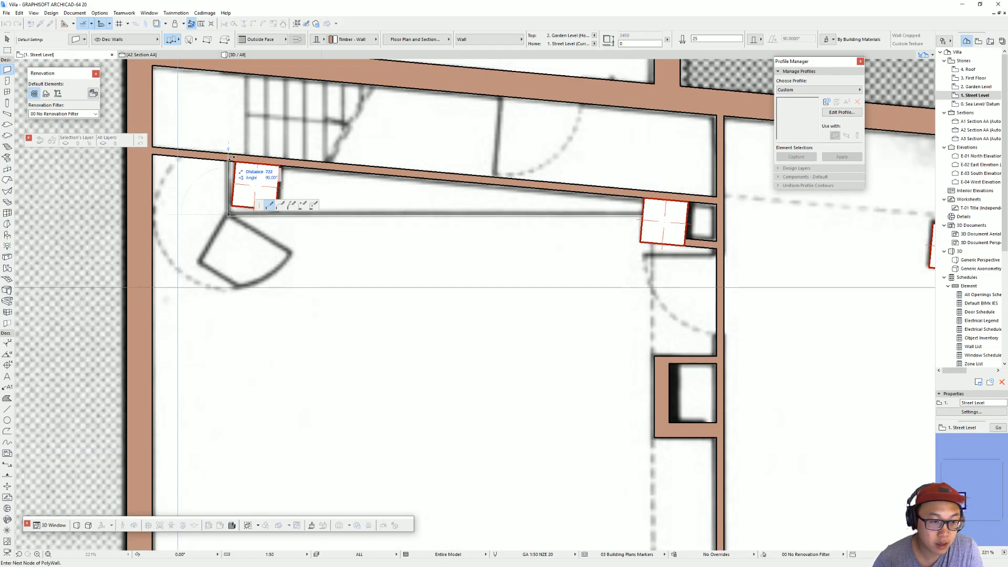
scroll(340, 197, "down", 5)
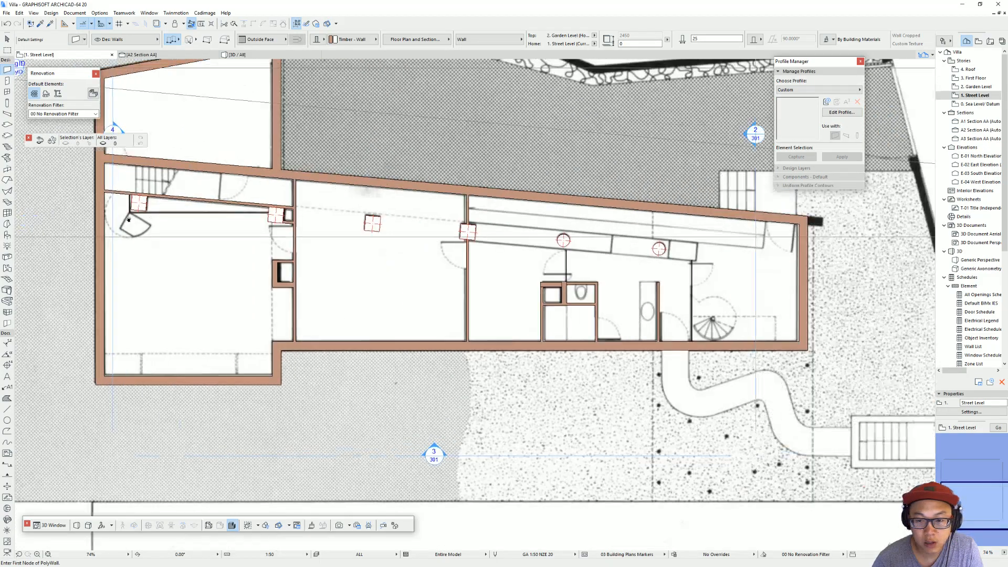
Step: Draw a 25 mm wall along the slanted exterior wall's inner face and move it onto the column strip's upper edge
scroll(517, 268, "up", 3)
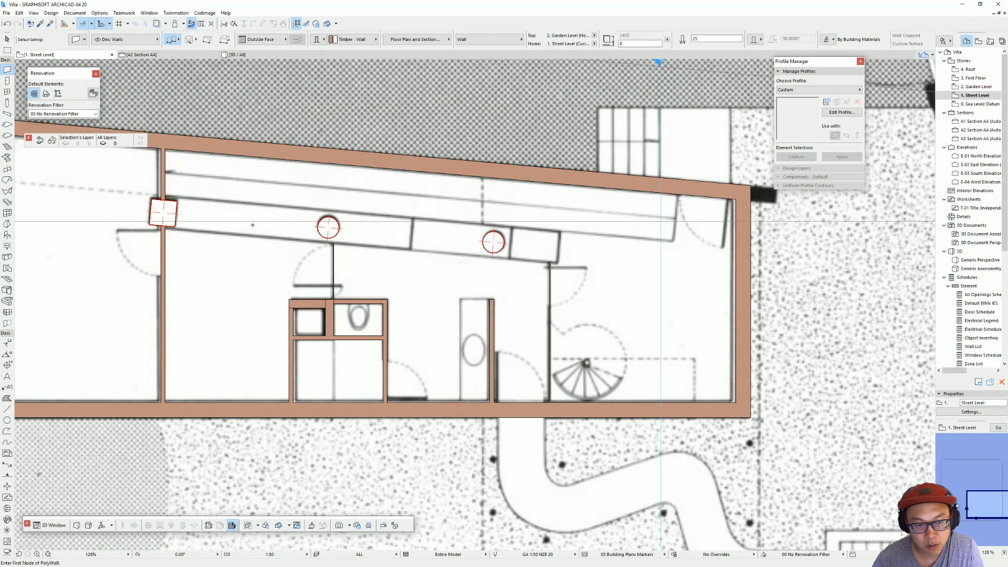
scroll(551, 263, "up", 2)
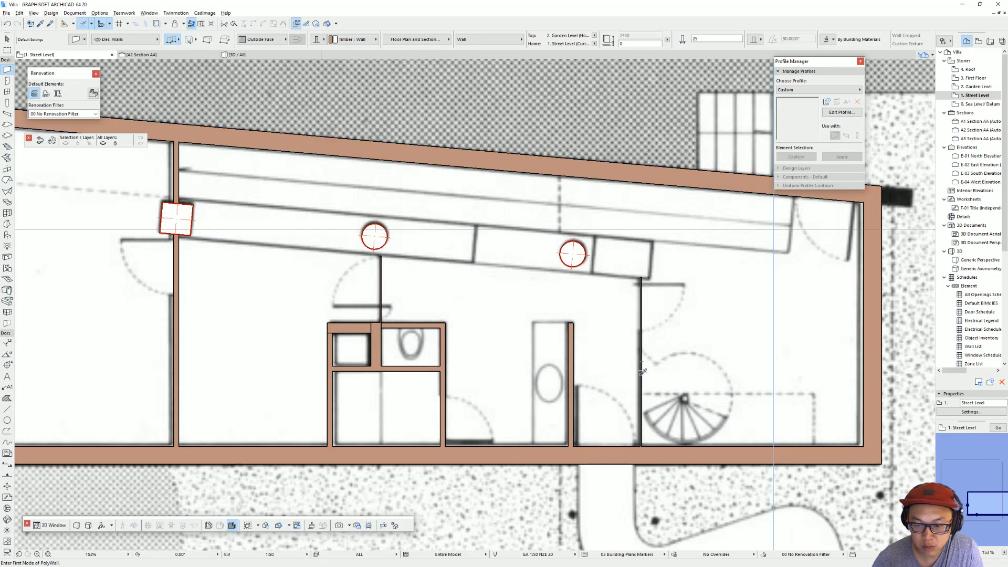
left_click(205, 143)
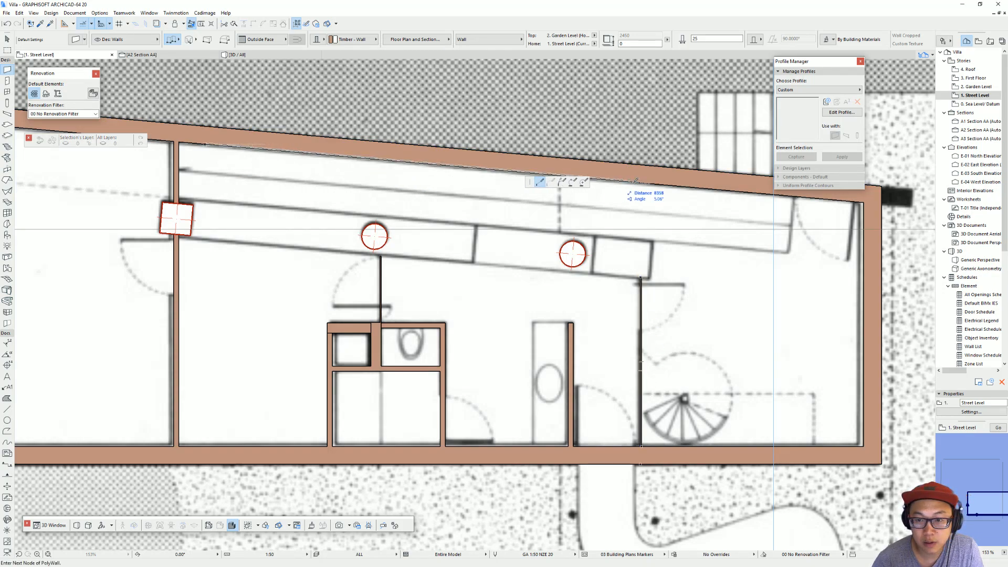
double_click(658, 182)
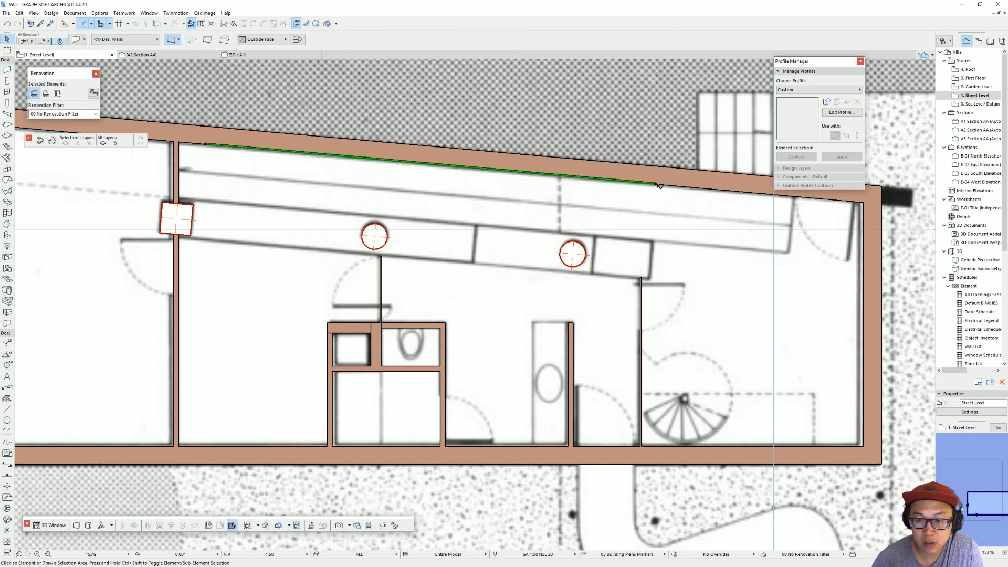
left_click(653, 243)
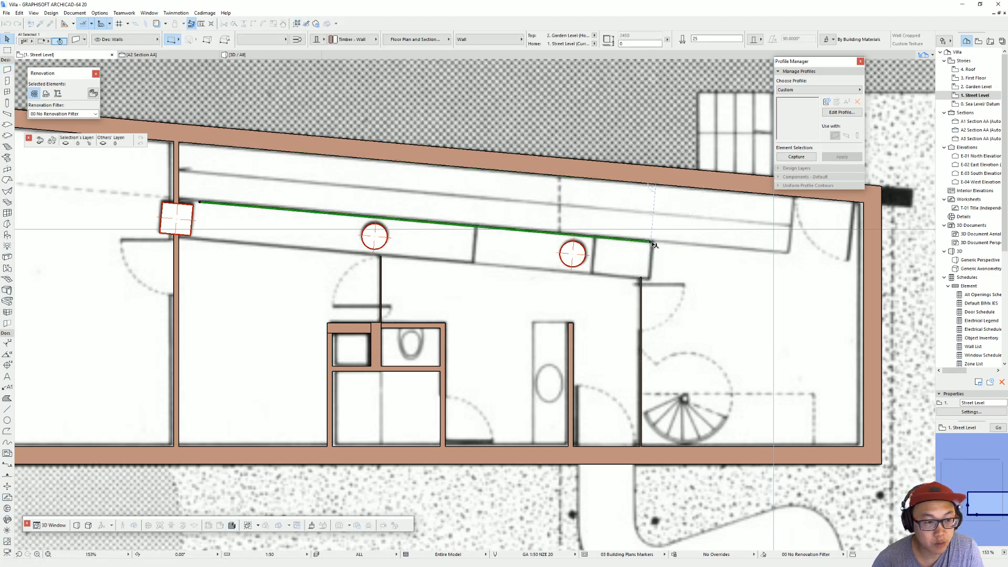
left_click(653, 242, "alt")
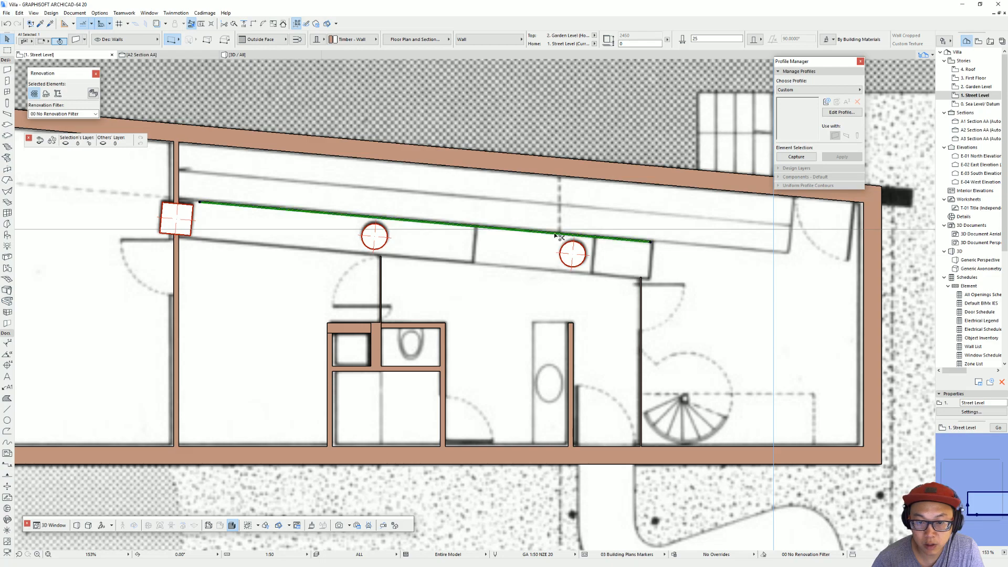
Step: Mirror a copy of the strip's upper wall about the axis through the centres of the two circular columns
left_click(579, 237)
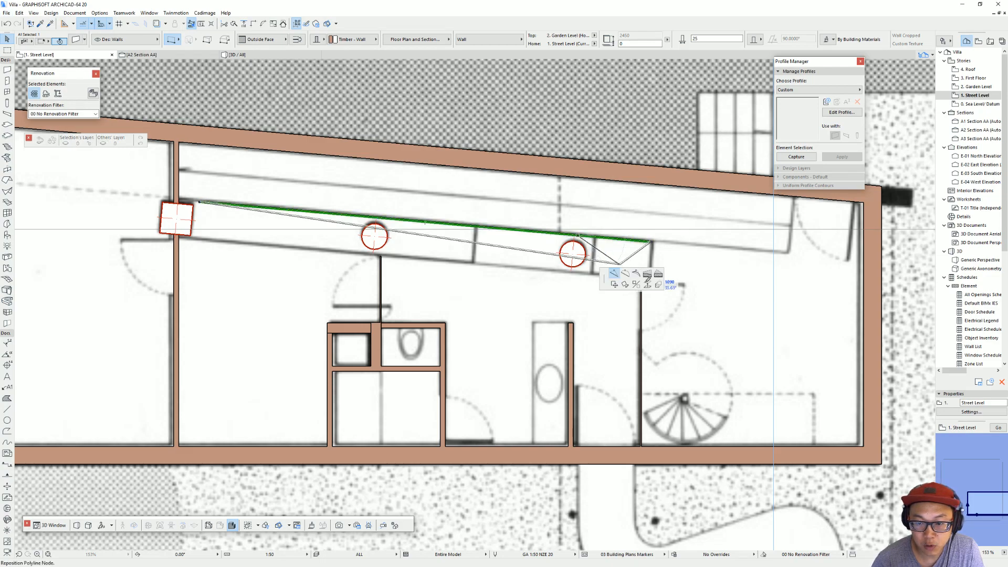
left_click(636, 285)
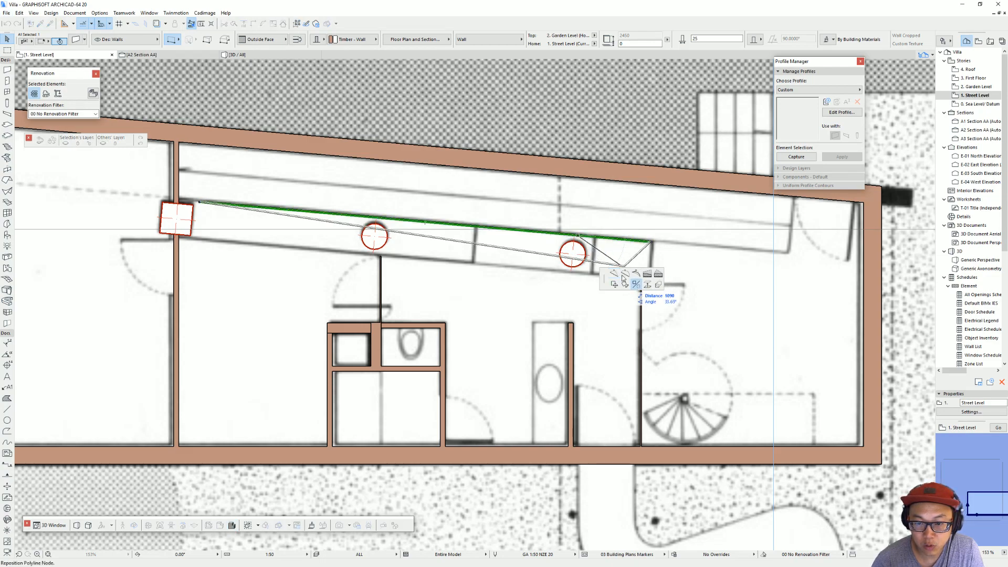
left_click(573, 254)
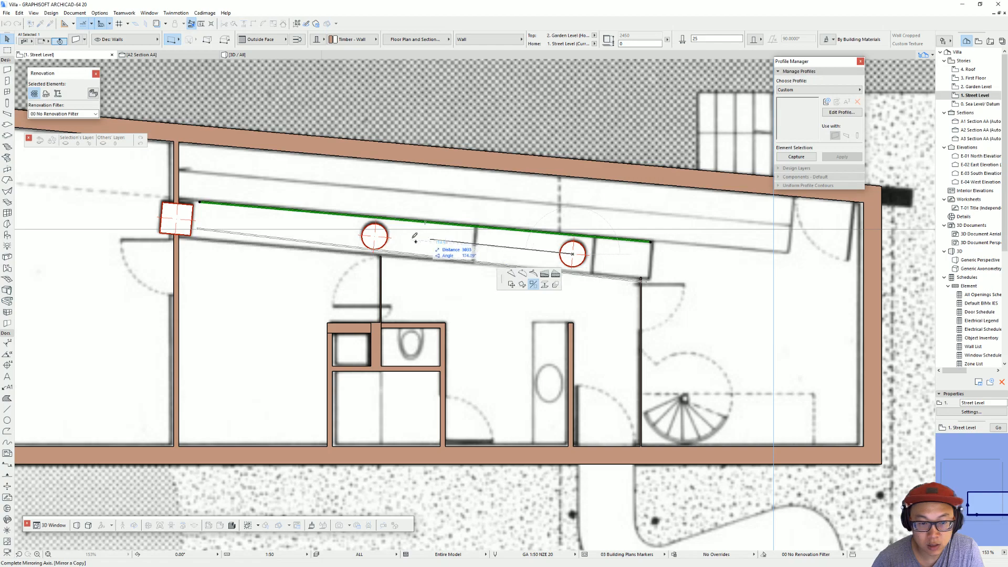
left_click(375, 237)
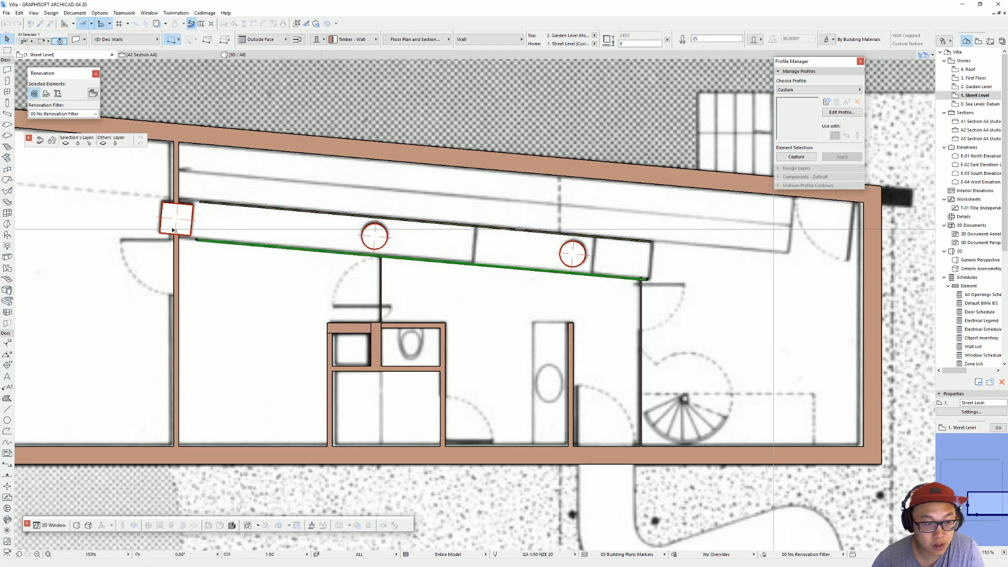
Step: Close the column strip's right end with a 25 mm wall between the ends of its upper and lower walls
scroll(661, 280, "up", 3)
middle_click_drag(661, 279, 609, 288)
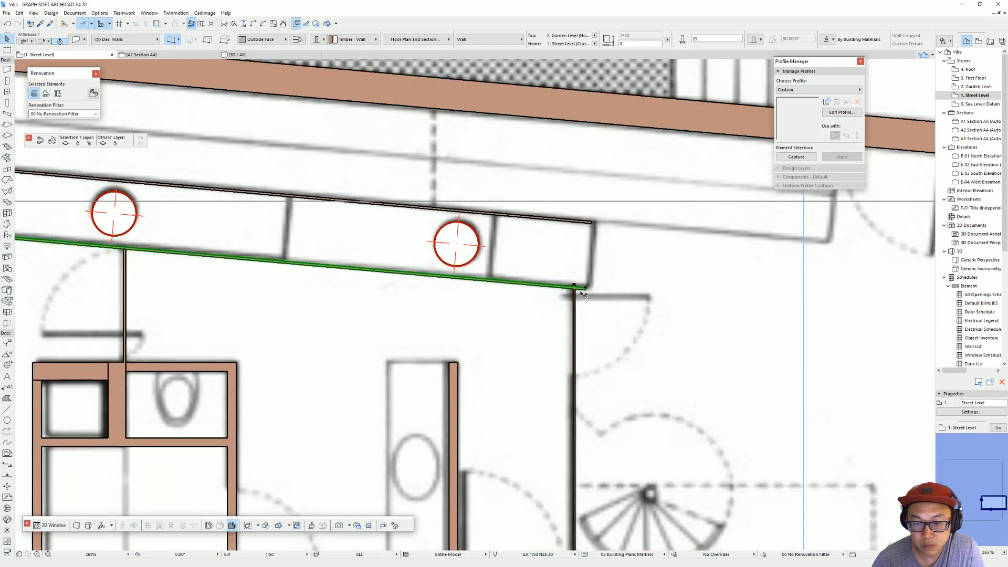
left_click(585, 288, "alt")
left_click(587, 288, "shift")
key("Escape")
left_click(593, 221, "shift")
key("Escape")
left_click(592, 221)
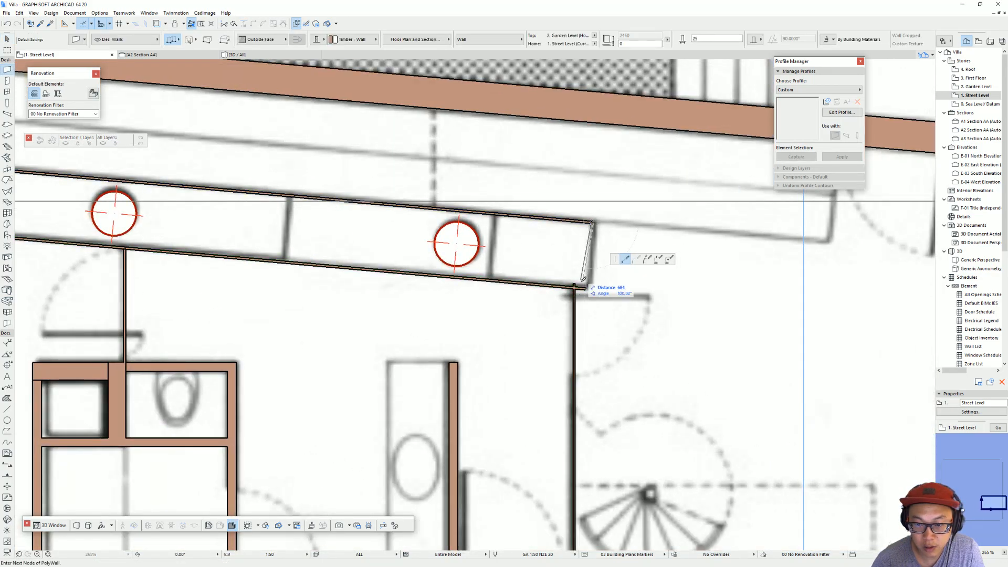
left_click(586, 289)
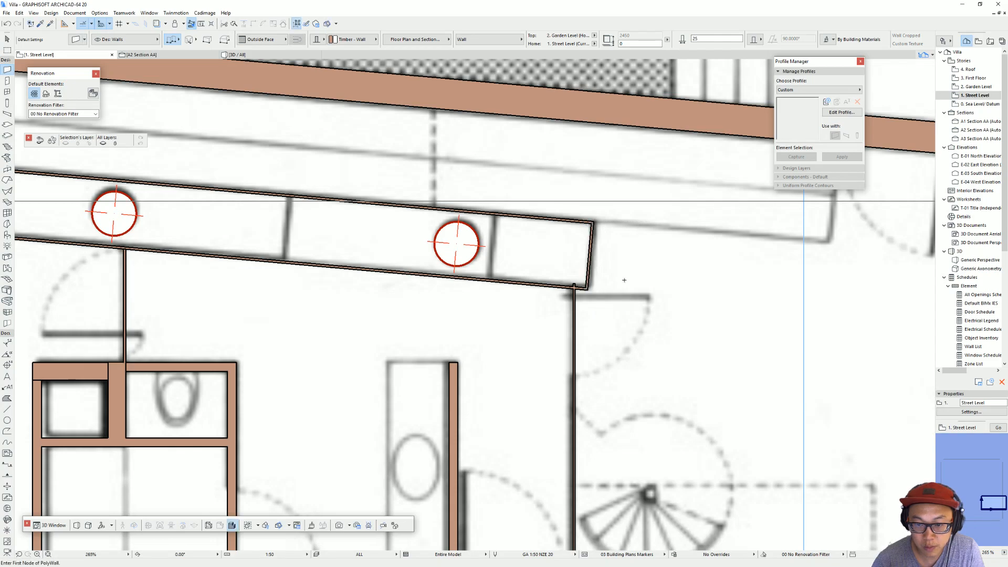
Step: Extend the left ends of both long strip walls to the vertical partition at the square column using Adjust
scroll(625, 281, "down", 3)
scroll(292, 204, "up", 6)
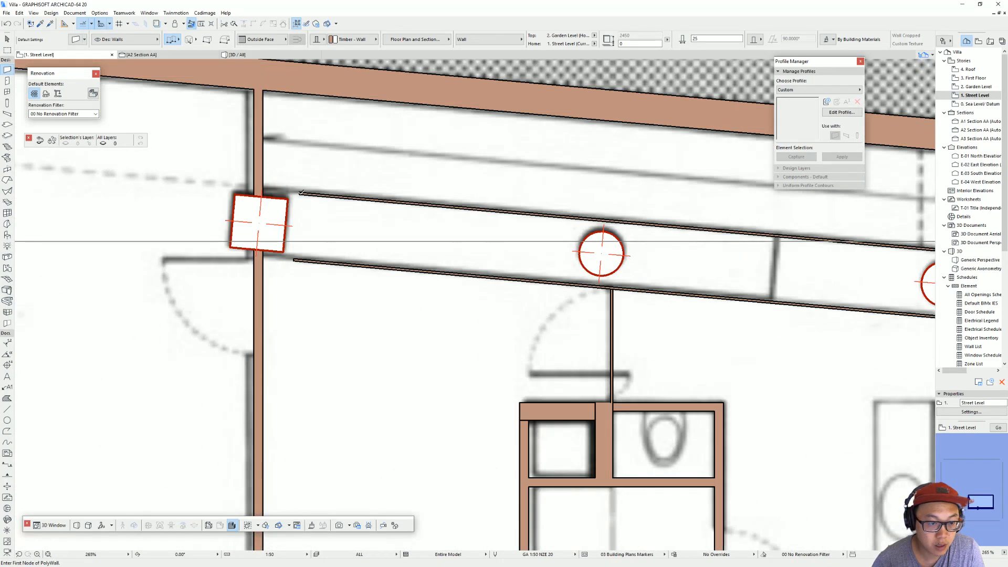
left_click(301, 193, "shift")
left_click(295, 259, "shift")
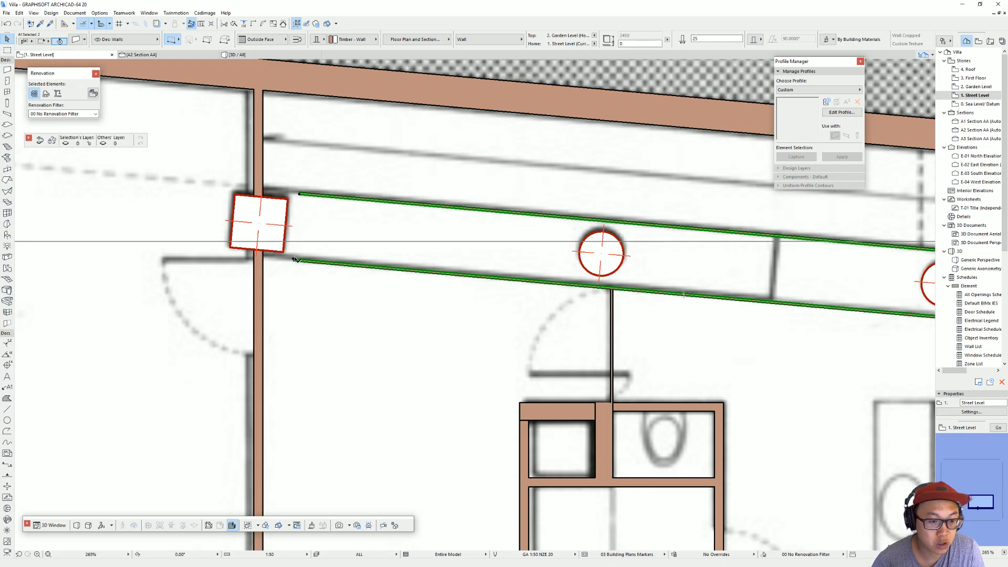
left_click(244, 24)
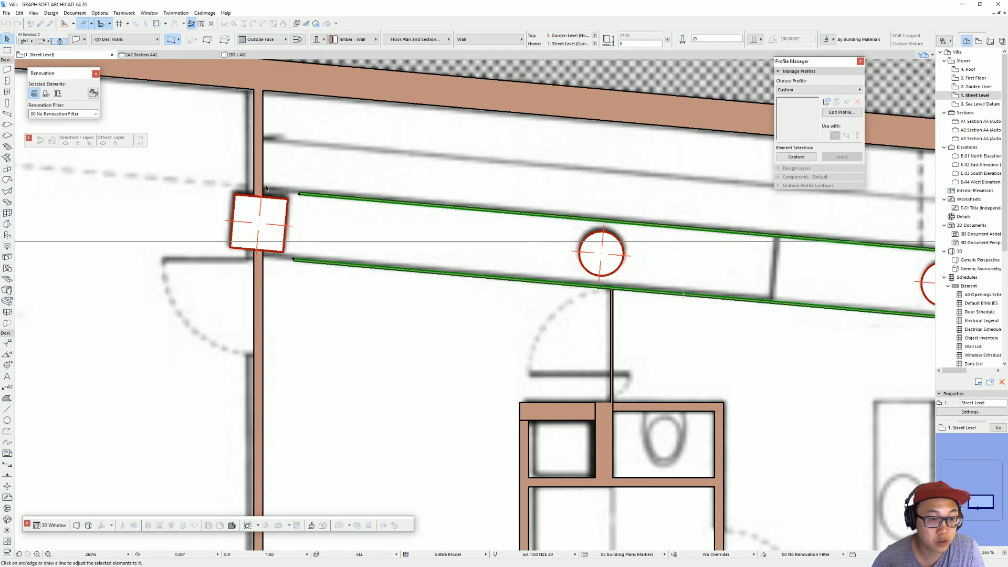
left_click(264, 180)
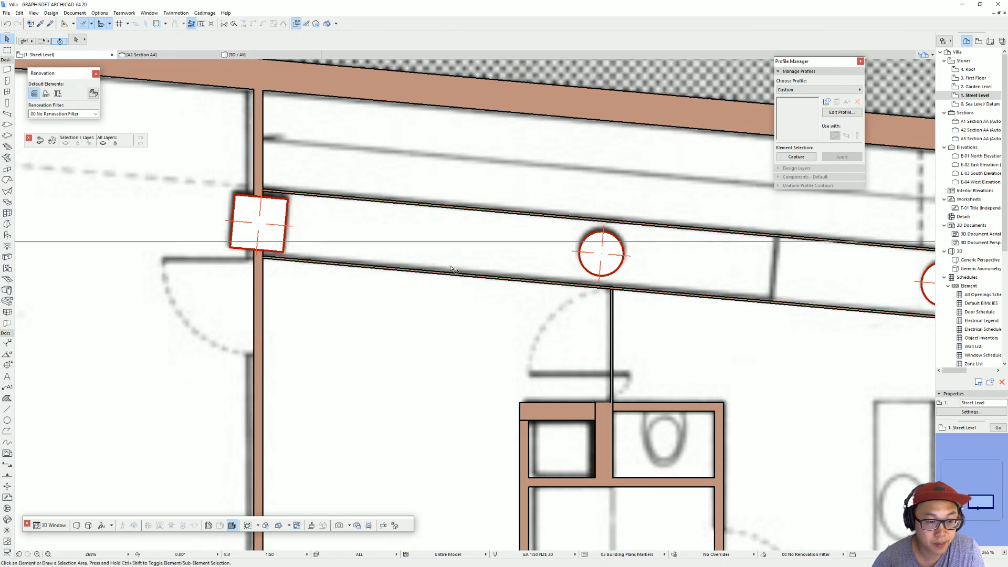
Step: Copy the strip's end wall along the strip onto the plan line just right of the second circular column
scroll(691, 274, "down", 3)
left_click(661, 290)
key("ctrl+shift+d")
left_click(659, 302)
scroll(589, 293, "up", 3)
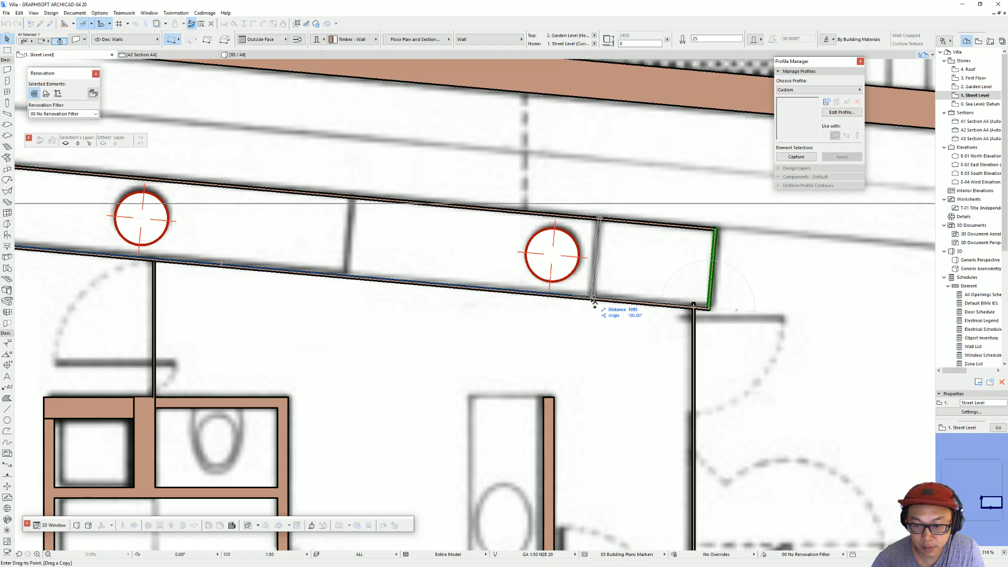
type("1100")
key("Return")
Step: Copy the new divider 2400 mm left along the strip, and shift the copy back onto the plan line between the circular columns
key("ctrl+shift+d")
left_click(591, 298)
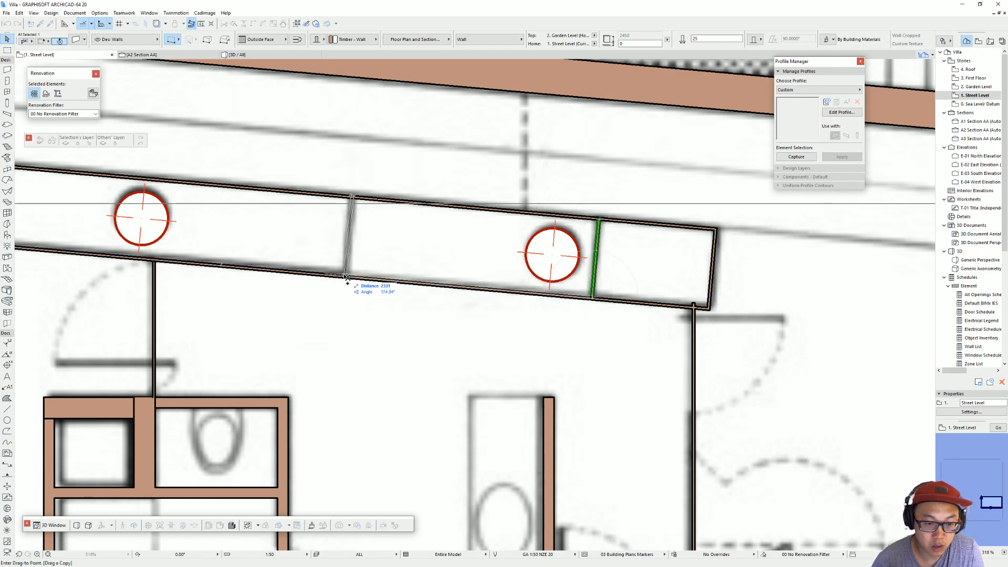
type("2400")
key("Return")
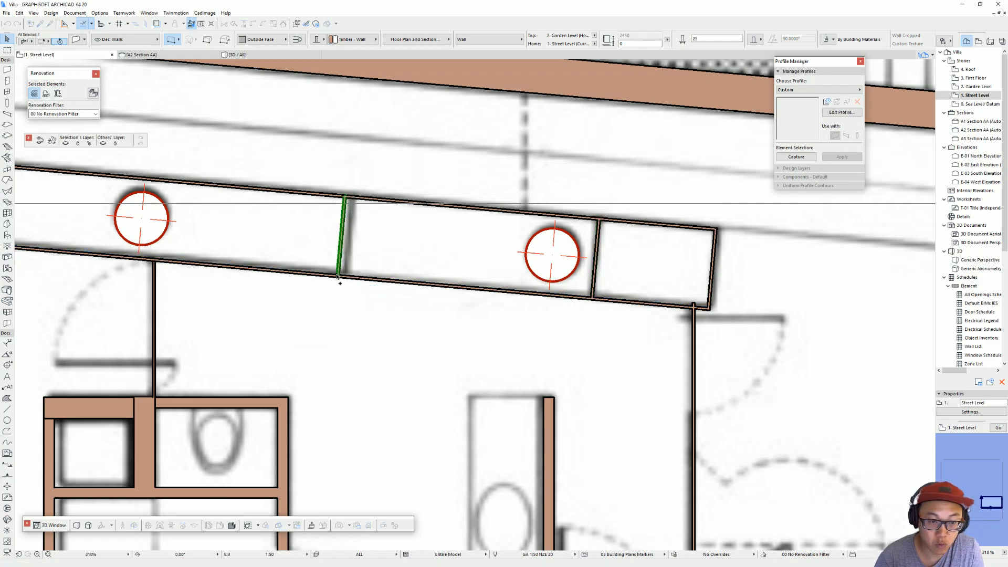
key("ctrl+d")
left_click(338, 274)
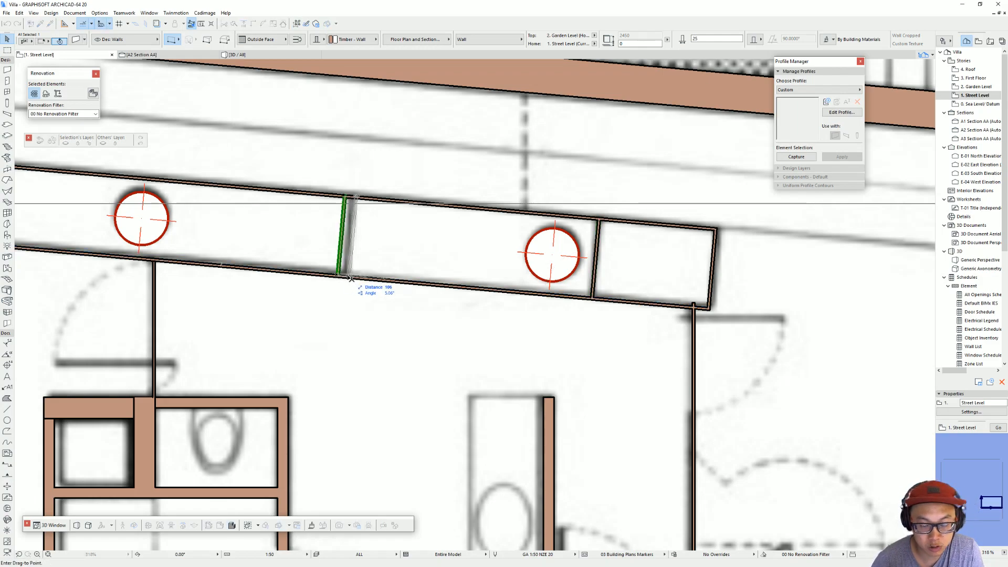
key("Escape")
key("Escape")
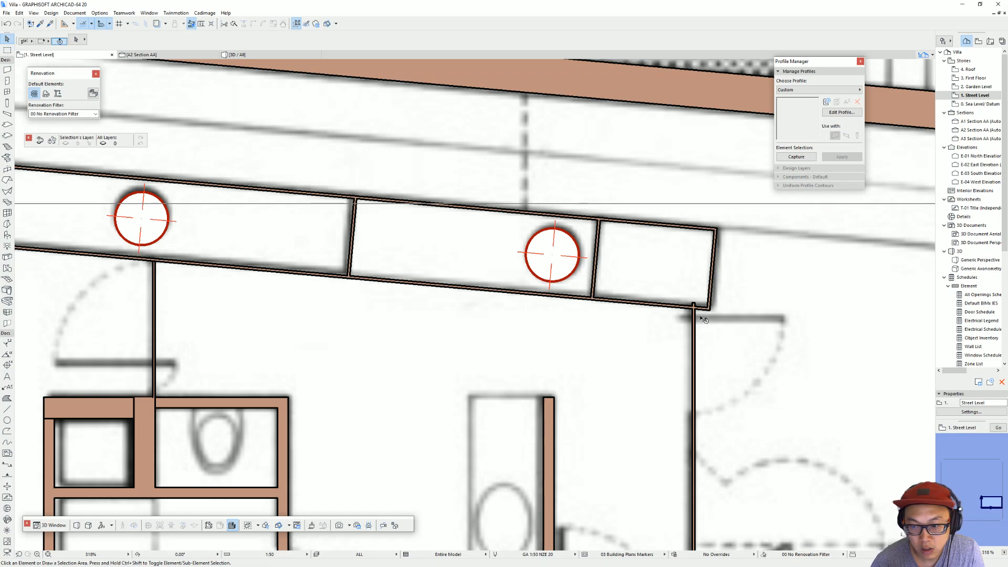
Step: Examine the column strip's new thin walls and dividers from above in the 3D view
scroll(699, 305, "down", 6)
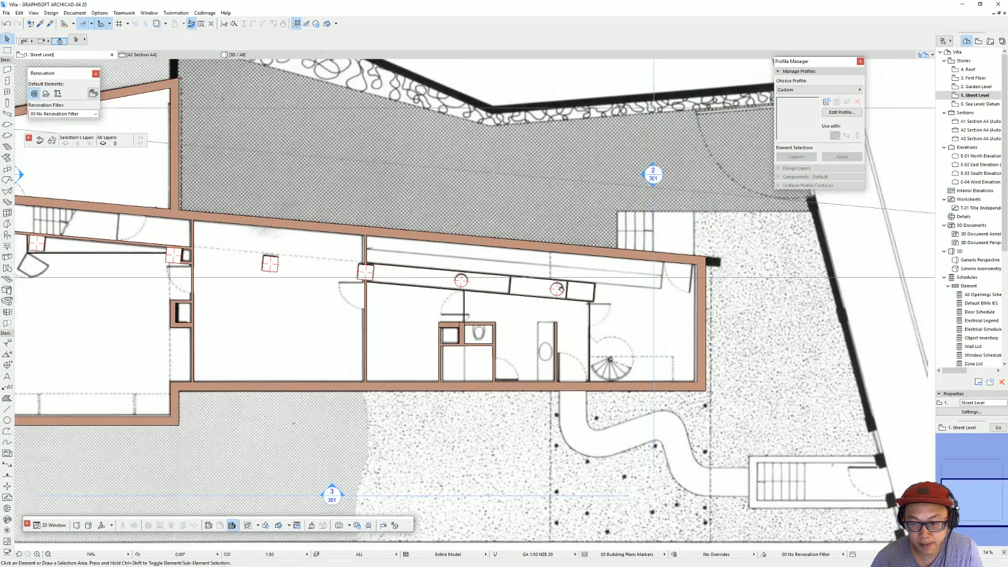
key("F3")
scroll(319, 407, "up", 5)
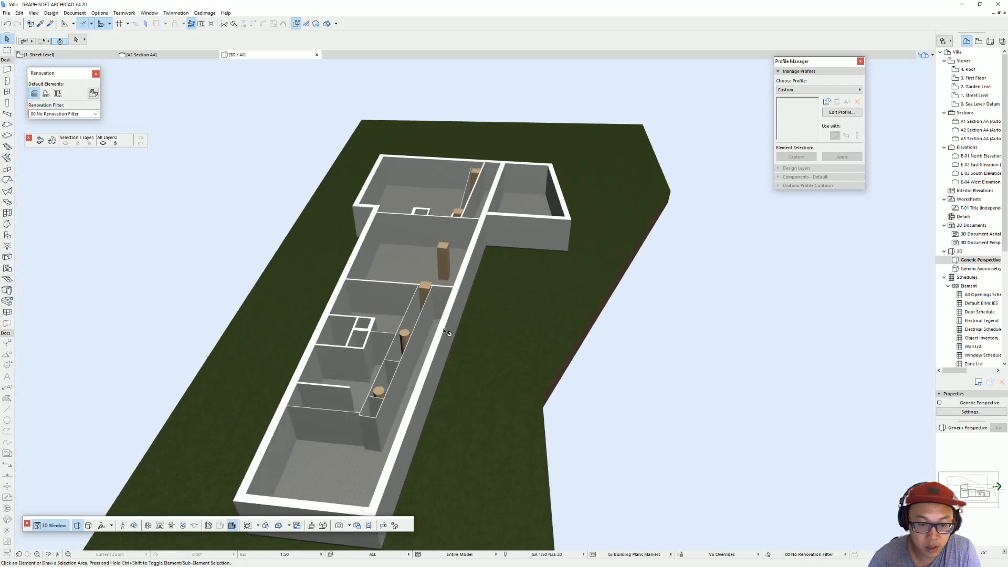
middle_click_drag(318, 408, 249, 353, "shift")
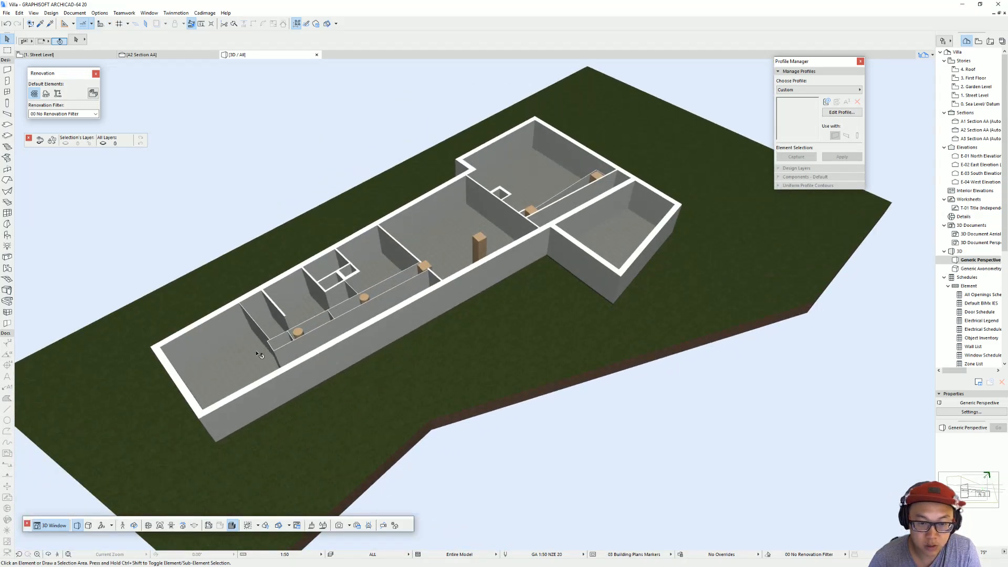
Step: On the Street Level plan, move the 350 mm slanted wall above the straight stair about 1180 mm up and left, off its plan line
key("F2")
scroll(427, 289, "up", 3)
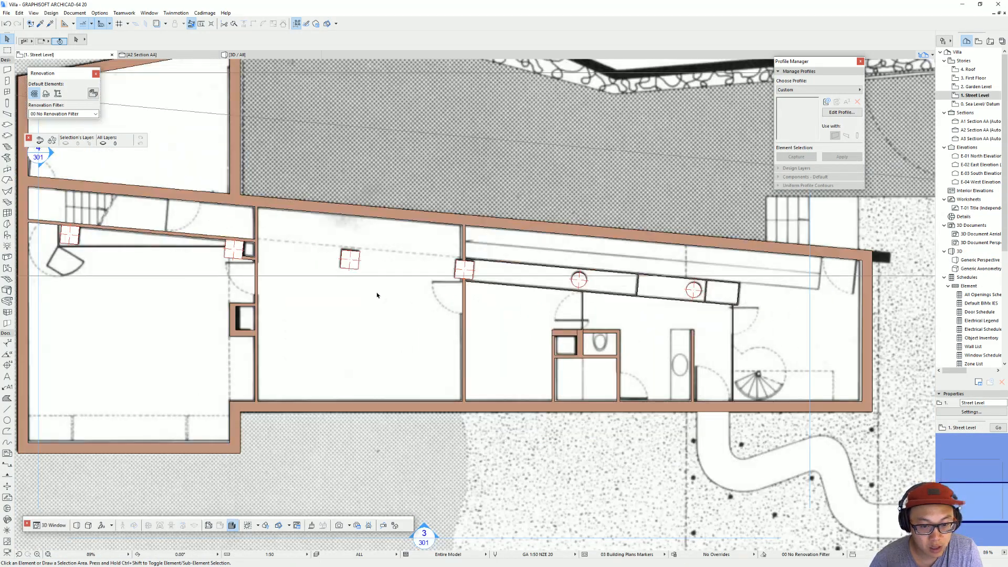
scroll(337, 269, "up", 3)
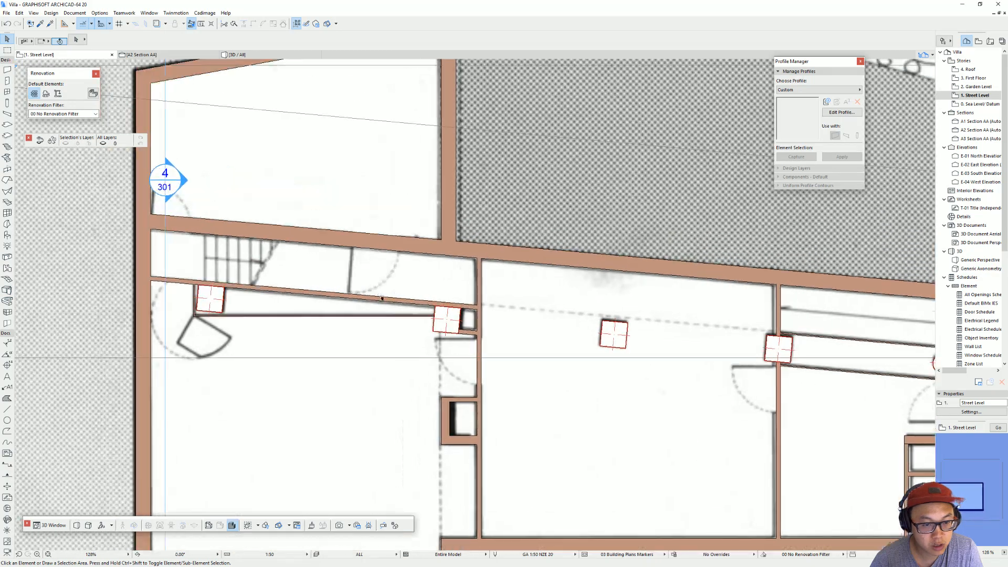
middle_click_drag(383, 298, 410, 318)
left_click(404, 266)
key("ctrl+d")
left_click(403, 265)
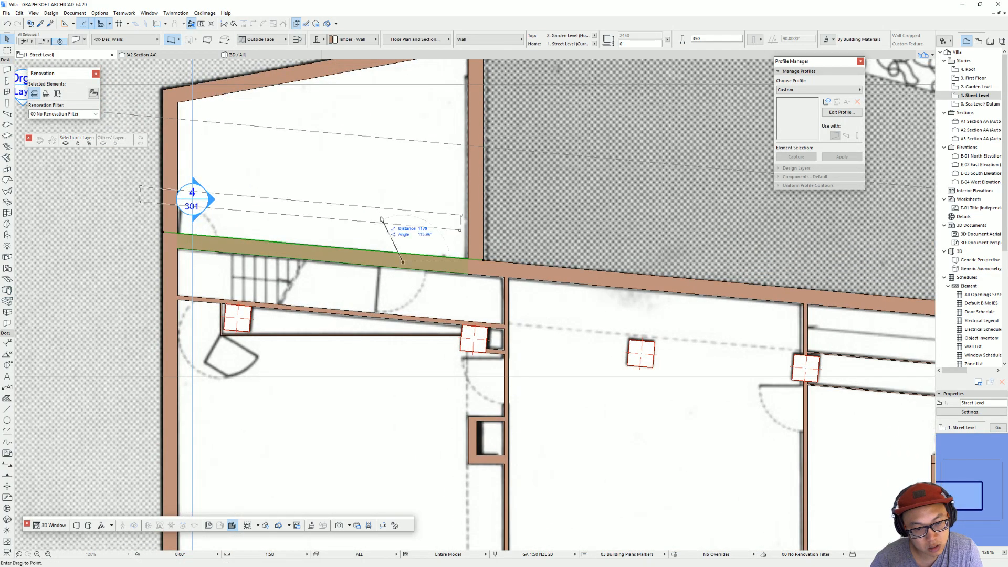
left_click(380, 223)
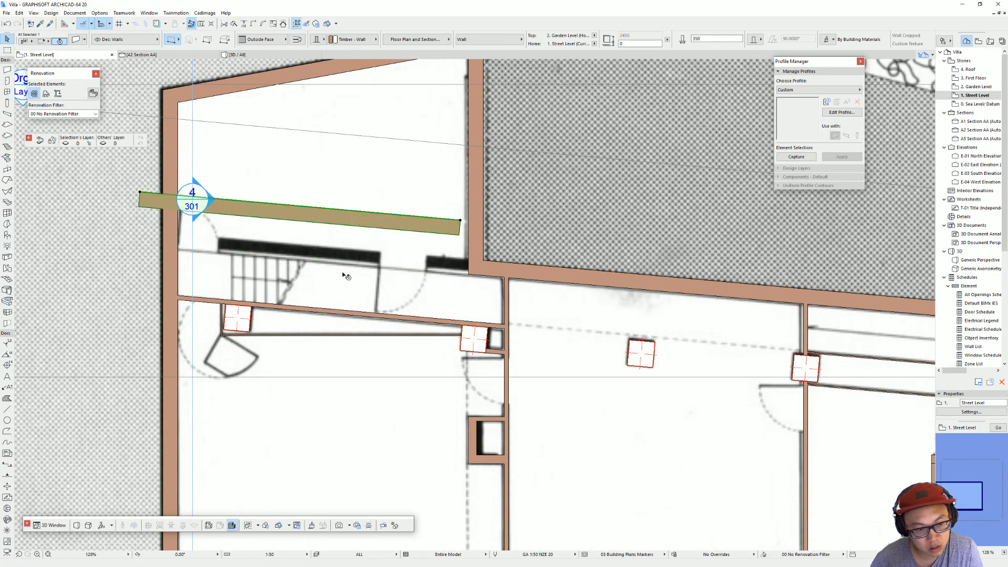
Step: Undo the last move of the 350 mm slanted wall above the straight stair and clear the selection
key("ctrl+z")
middle_click_drag(415, 280, 479, 273)
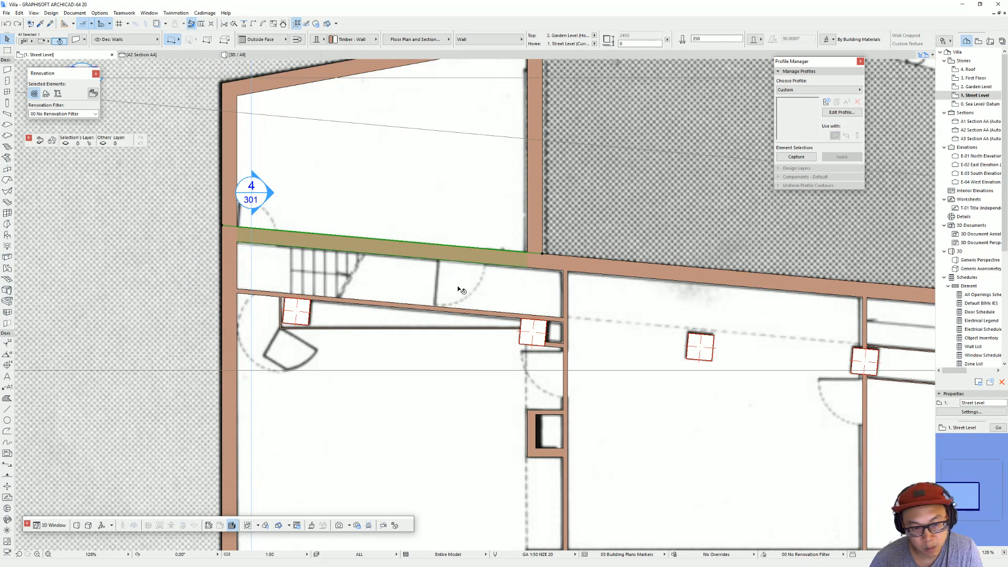
scroll(434, 289, "down", 2)
middle_click_drag(434, 289, 250, 268)
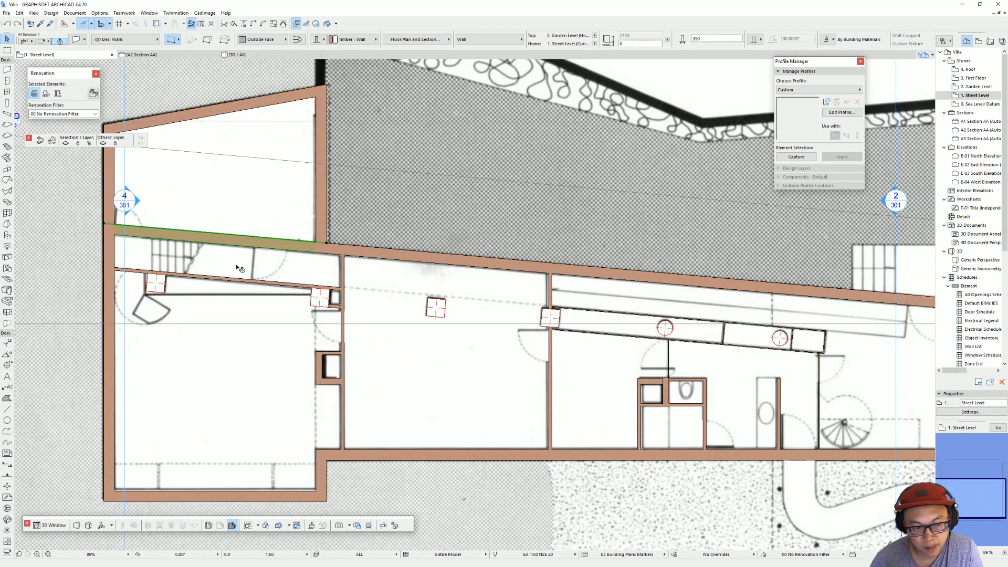
scroll(401, 264, "down", 1)
middle_click_drag(395, 265, 443, 261)
key("Escape")
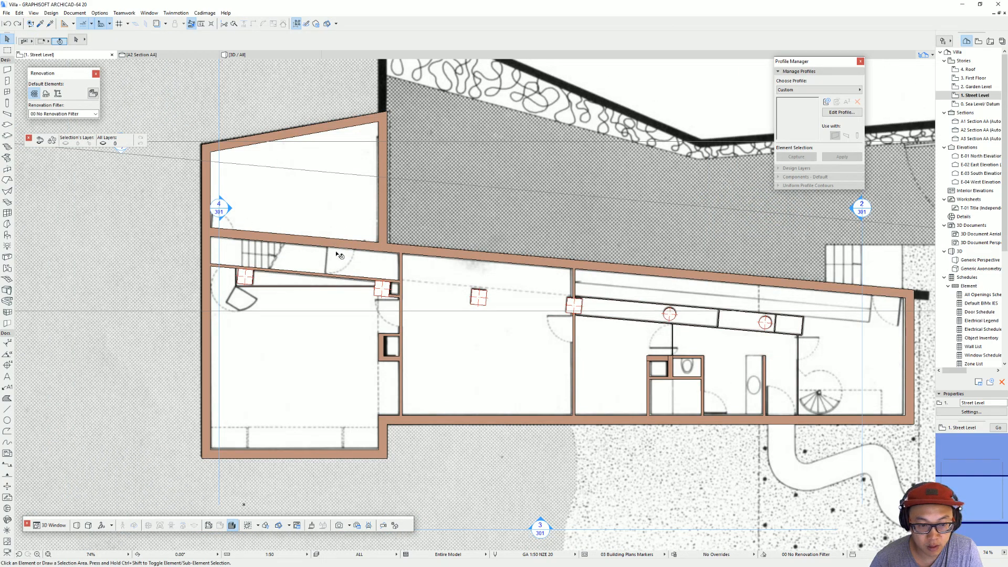
Step: Look over the Street Level plan for the door positions and the slanted Section AA line
middle_click_drag(498, 317, 376, 295)
middle_click_drag(696, 312, 620, 295)
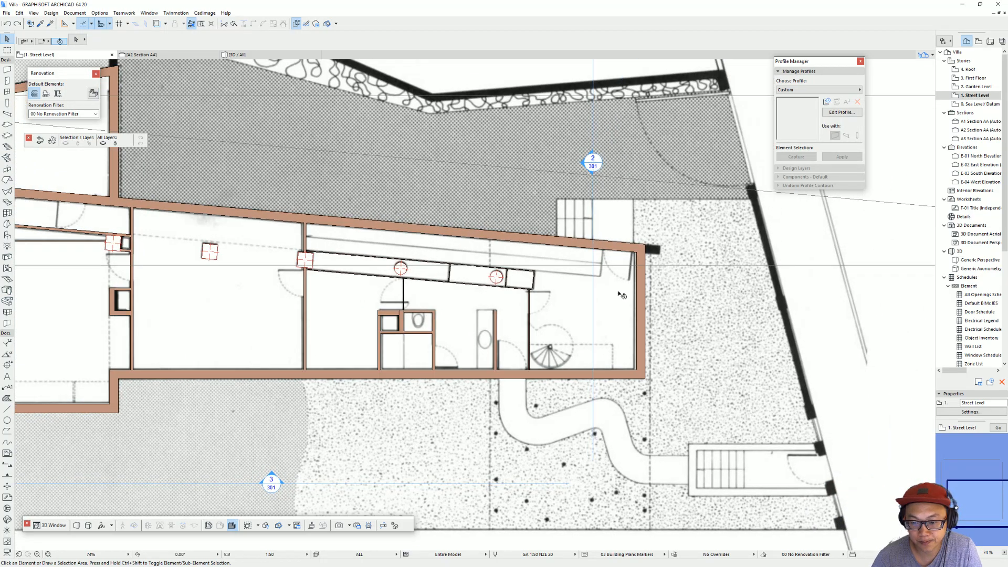
scroll(610, 266, "up", 3)
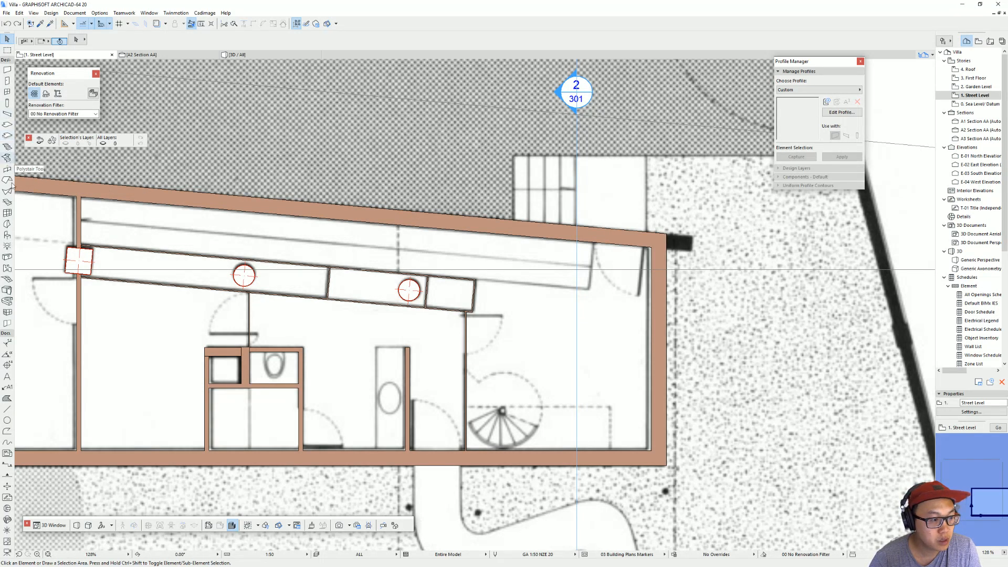
scroll(303, 269, "down", 2)
middle_click_drag(308, 263, 513, 272)
scroll(513, 272, "down", 3)
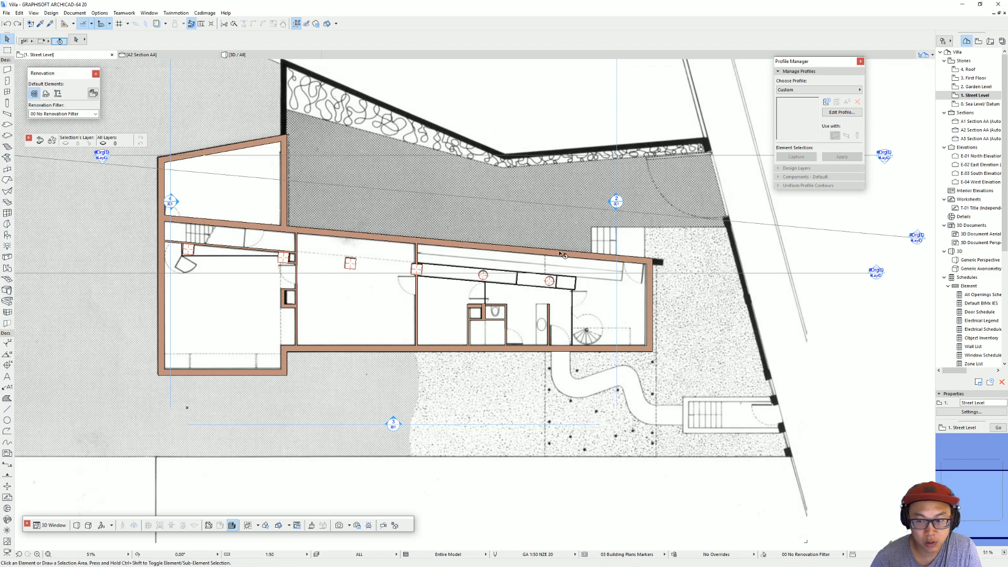
scroll(547, 253, "down", 2)
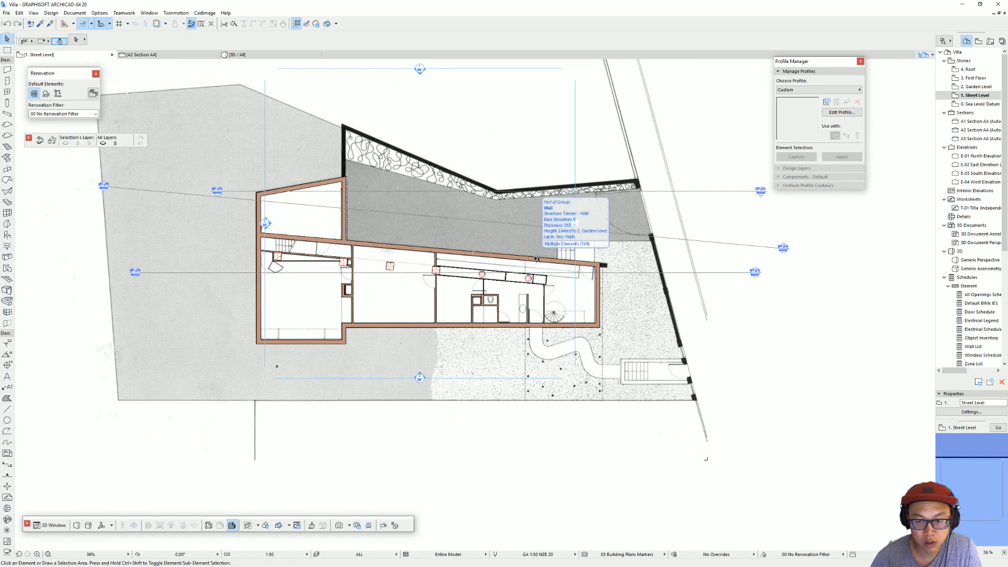
left_click(784, 248)
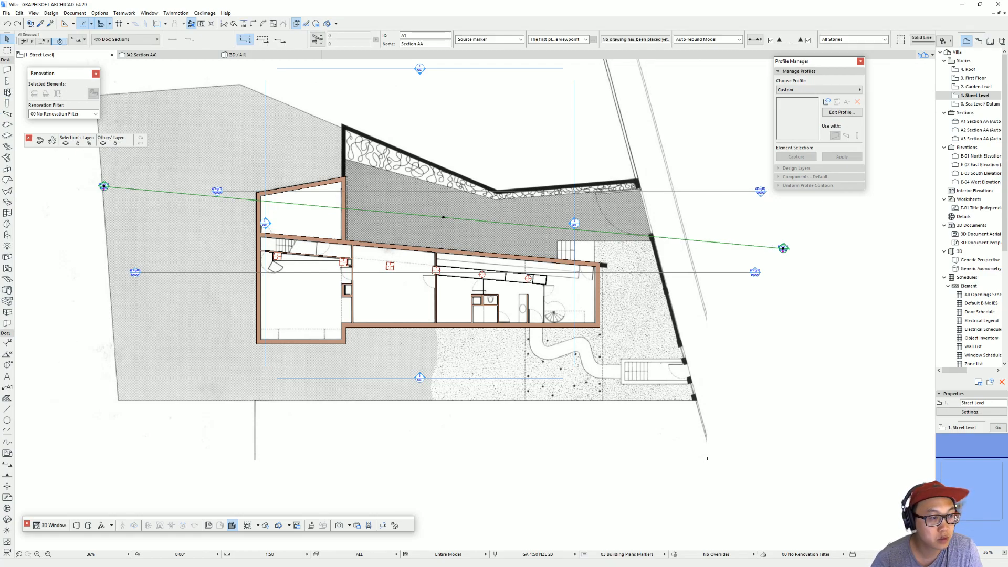
scroll(16, 107, "up", 3)
Step: Place an 810 × 2025 mm Door 20 in the slanted outer wall, near its right end beside the exterior steps
left_click(7, 80)
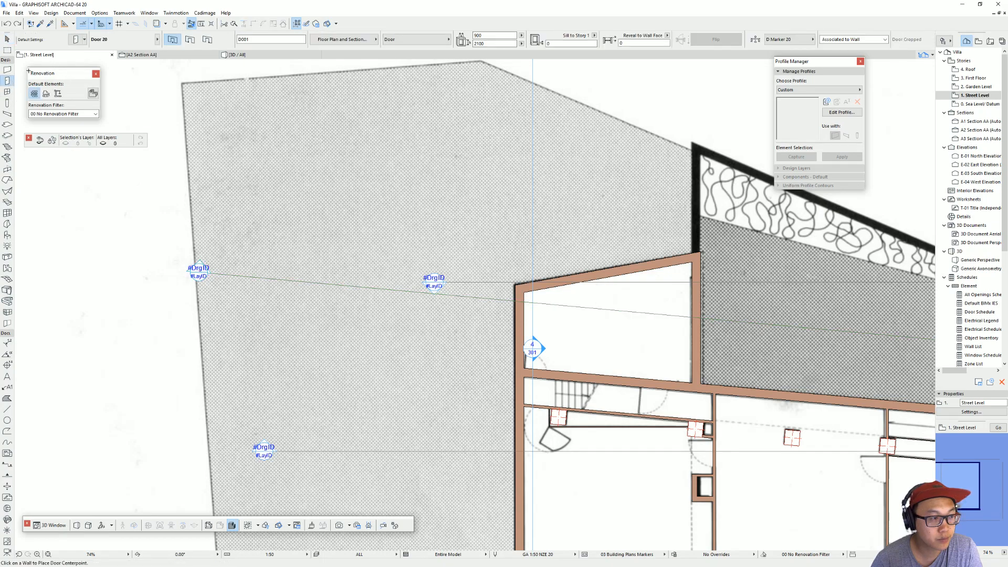
left_click(77, 39)
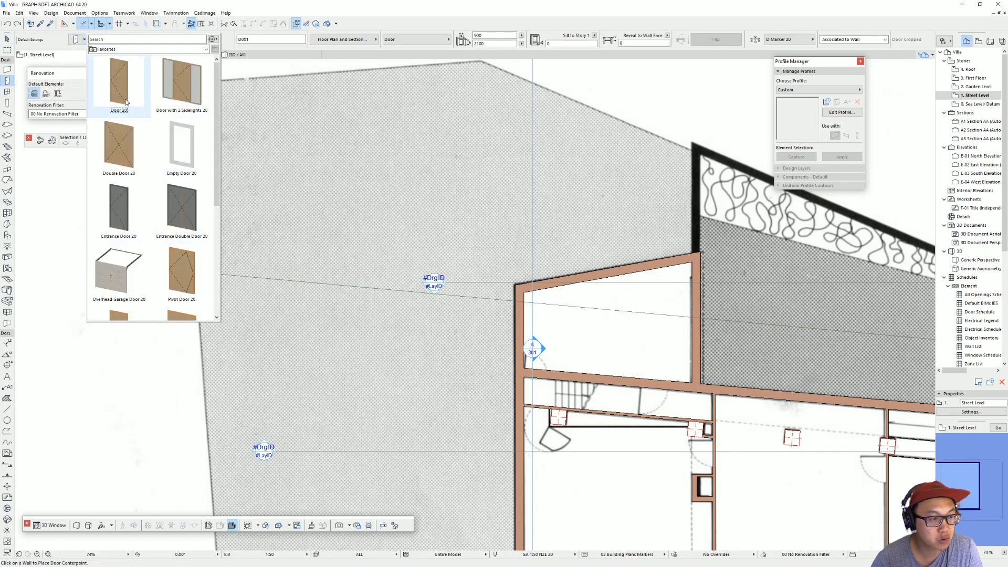
left_click(108, 103)
double_click(110, 86)
scroll(504, 232, "down", 4)
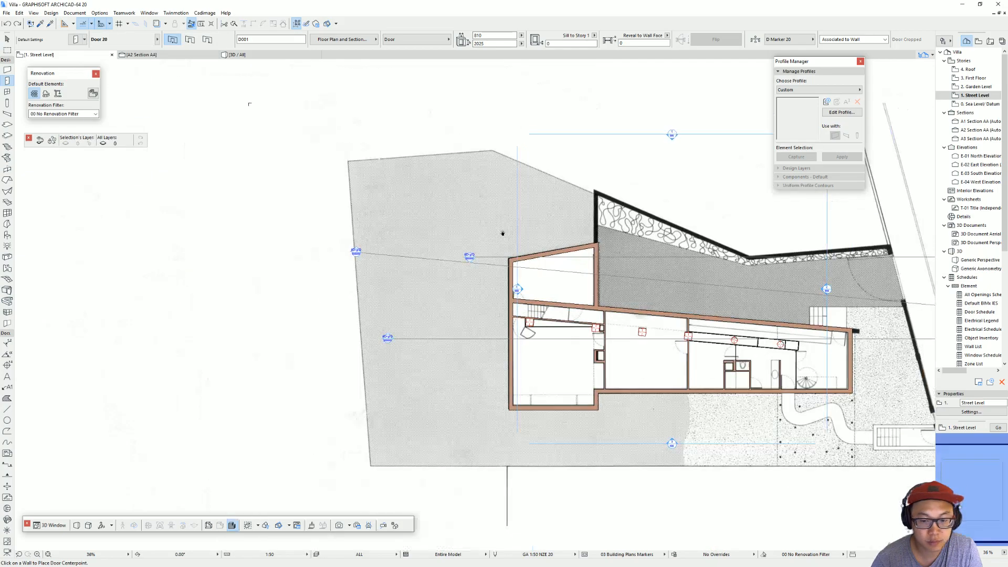
middle_click_drag(503, 232, 233, 115)
scroll(584, 211, "up", 6)
left_click(531, 218)
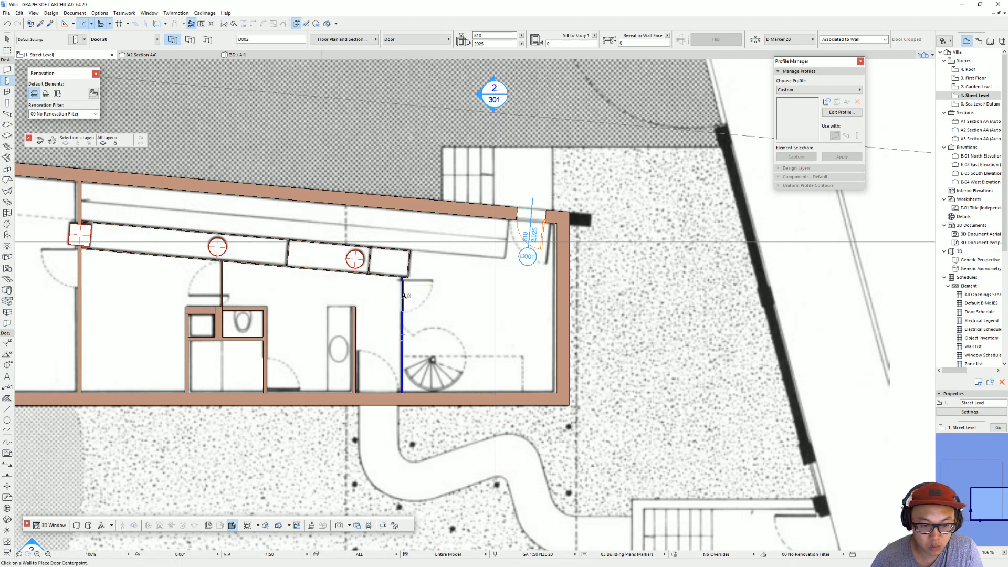
Step: Place Door 20 doors beside the spiral stair, at the winding path's entrance, in the bathroom wall and in the thin partition below the first circular column
left_click(403, 296)
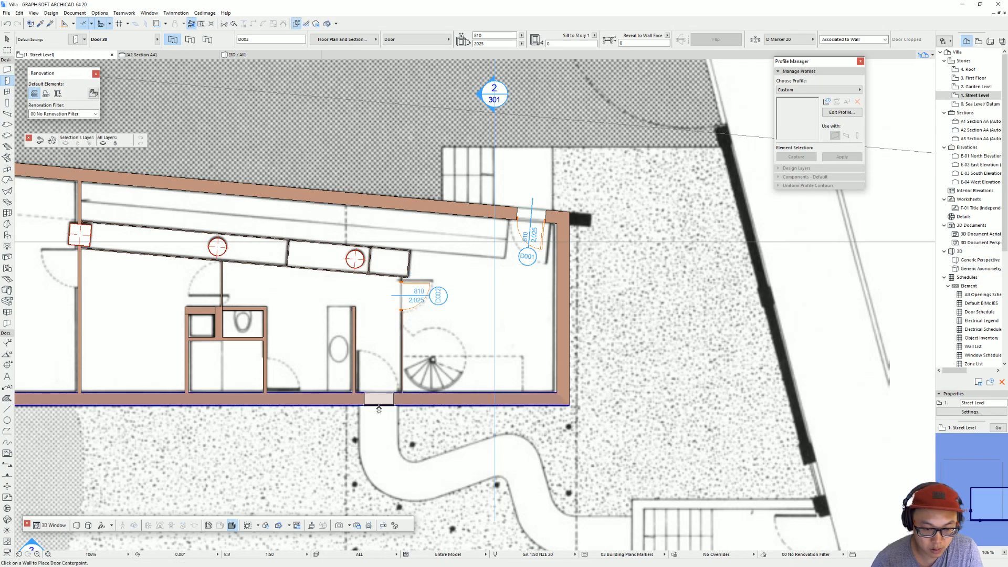
left_click(379, 404)
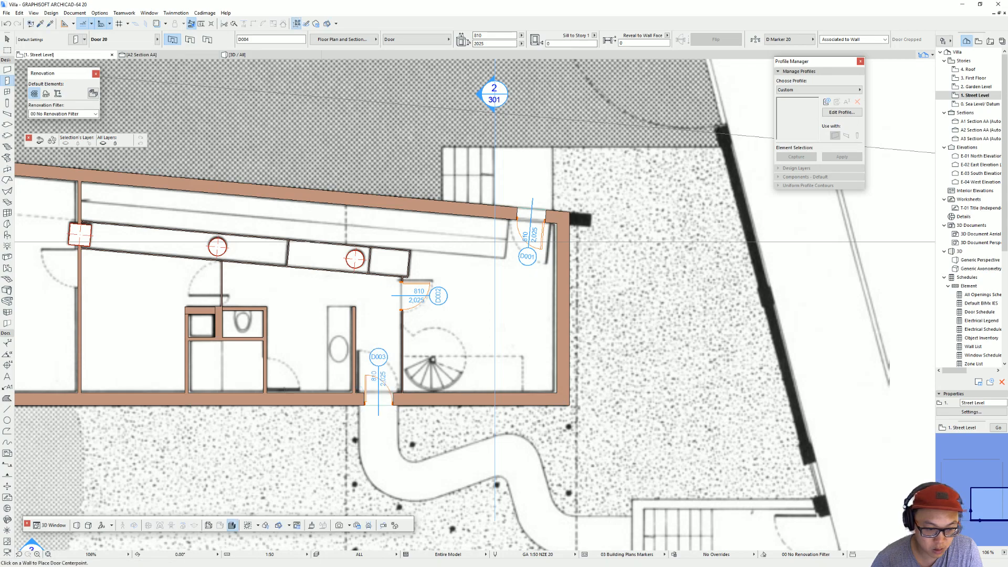
left_click(265, 376)
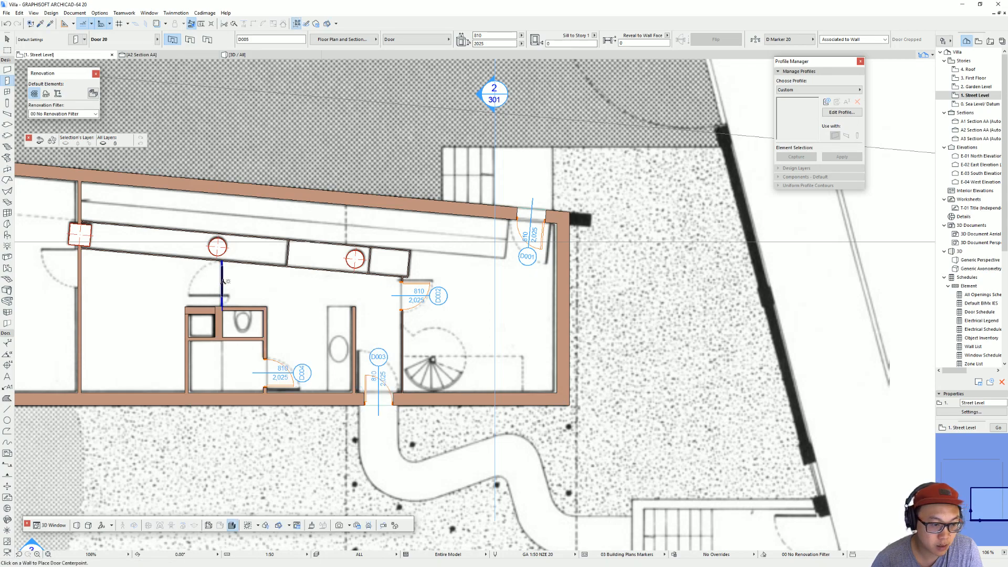
left_click(222, 280)
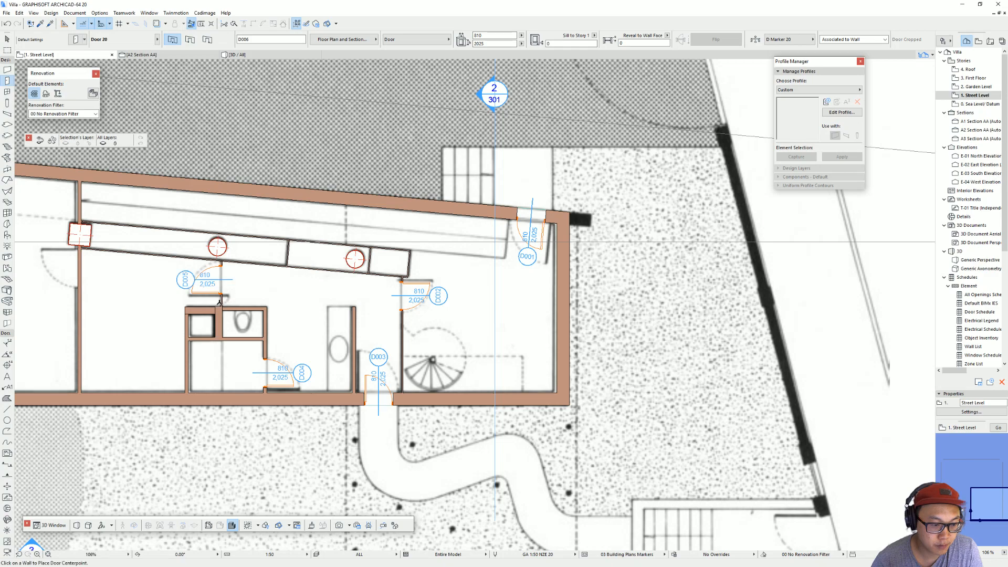
Step: Place Door 20 doors in the two long cross walls beside the square columns and in the slanted wall above the stair corridor
middle_click_drag(381, 295, 672, 290)
left_click(370, 262)
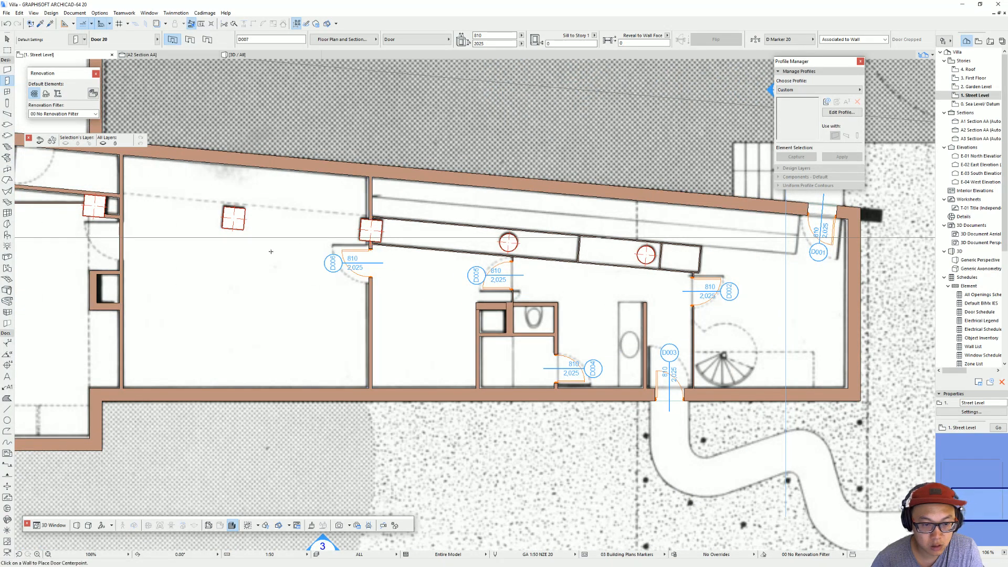
middle_click_drag(269, 251, 544, 270)
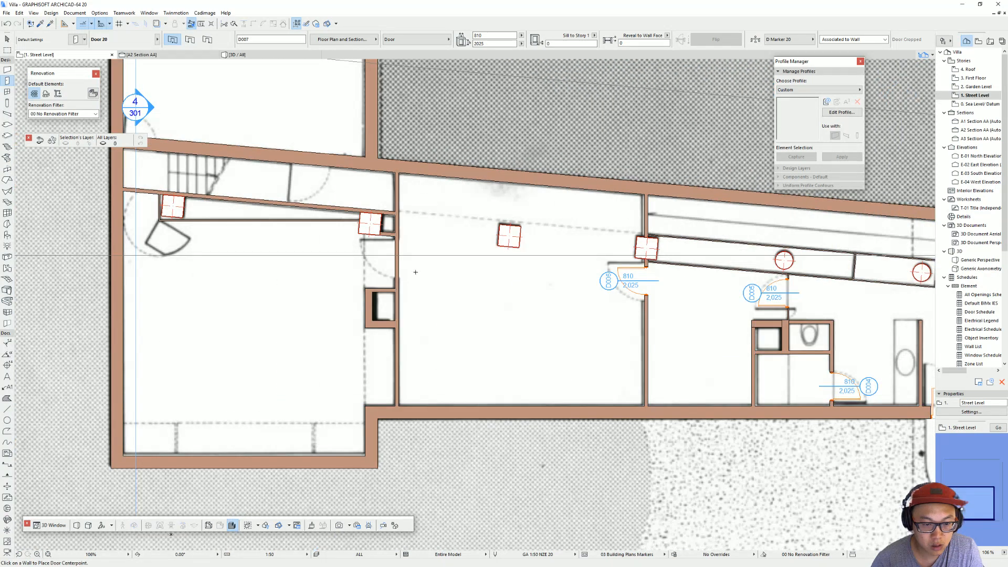
left_click(391, 260)
left_click(311, 162)
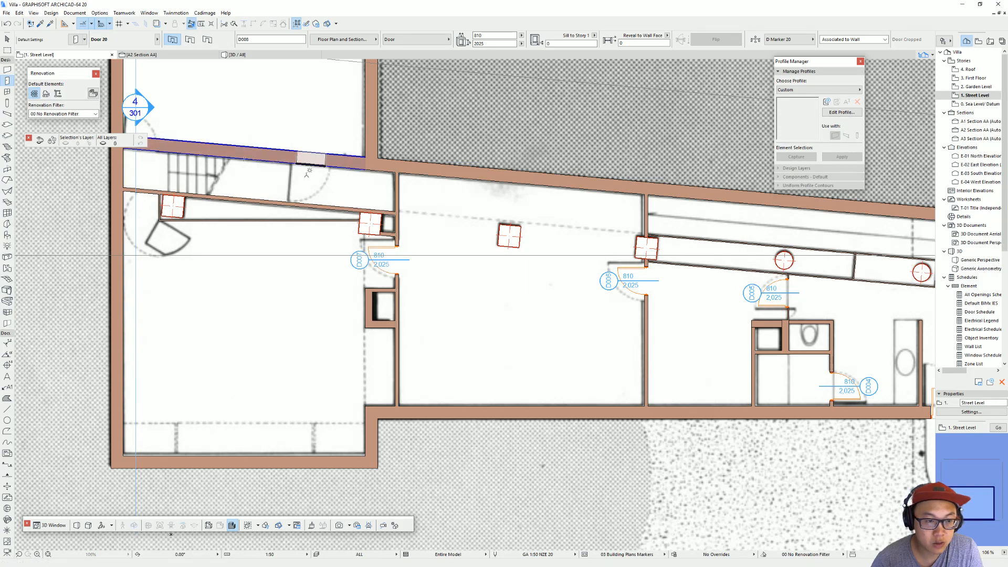
Step: Place another Door 20 at the left end of the slanted wall above the straight stair, opening into the upper room
middle_click_drag(187, 253, 348, 344)
key("Escape")
left_click(304, 284)
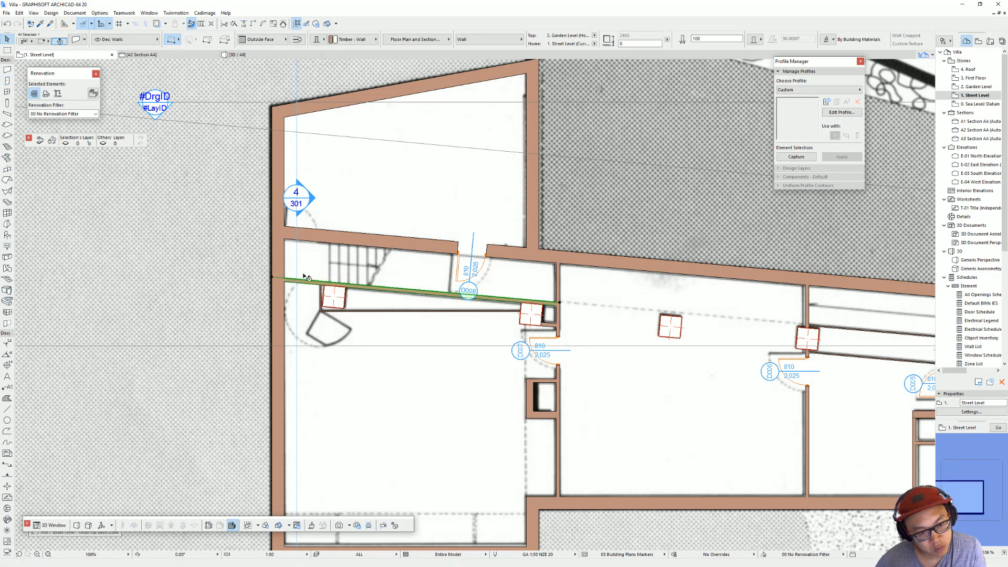
key("Escape")
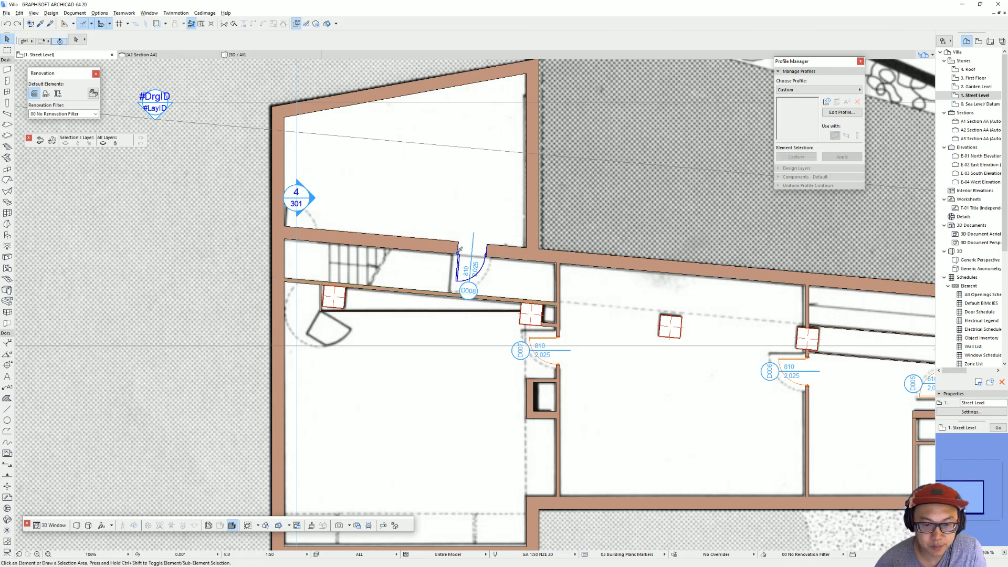
key("w")
left_click(303, 230)
left_click(302, 201)
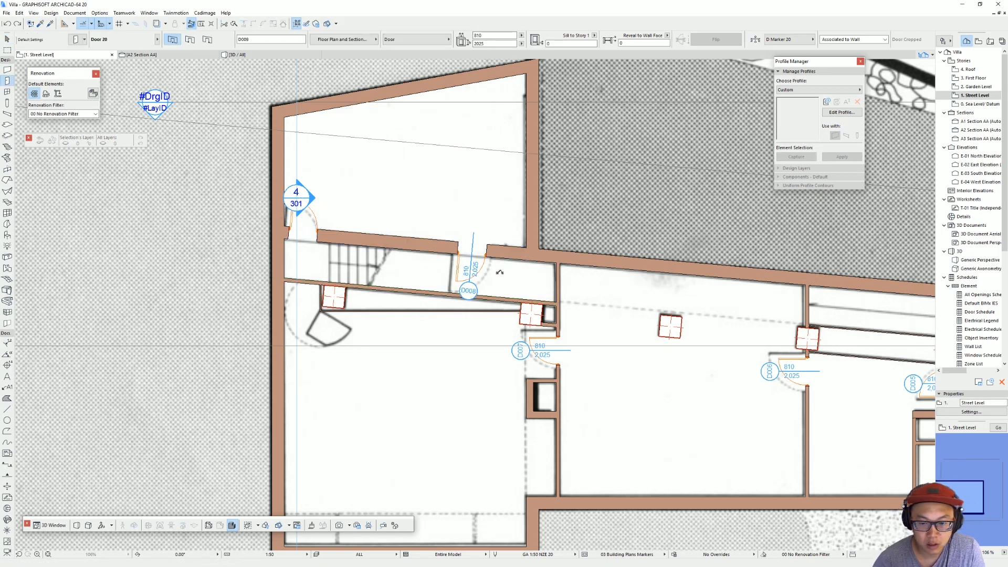
Step: Examine the new Street Level doors in the 3D view and return to the plan
scroll(474, 312, "down", 3)
key("F3")
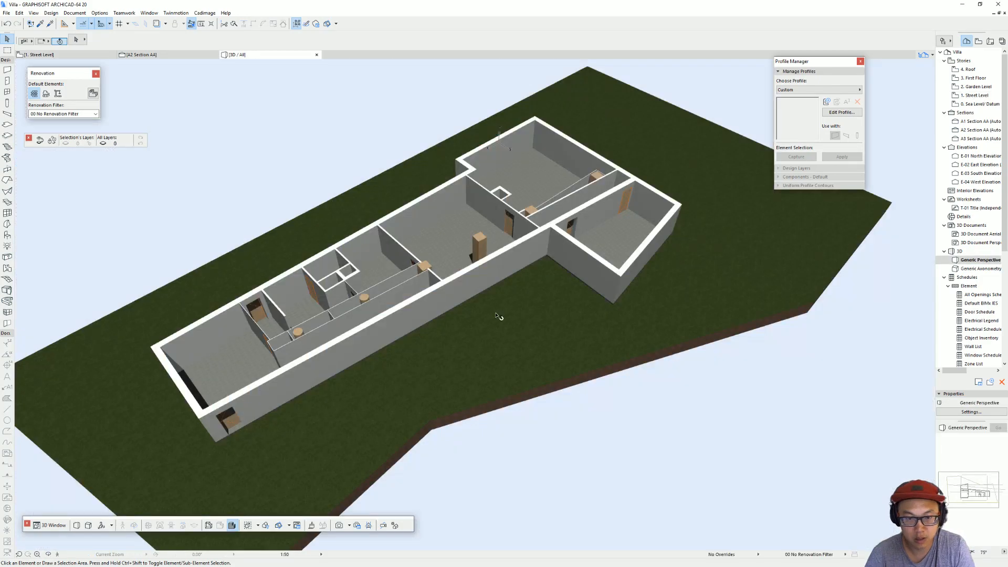
middle_click_drag(497, 316, 382, 324, "shift")
key("F2")
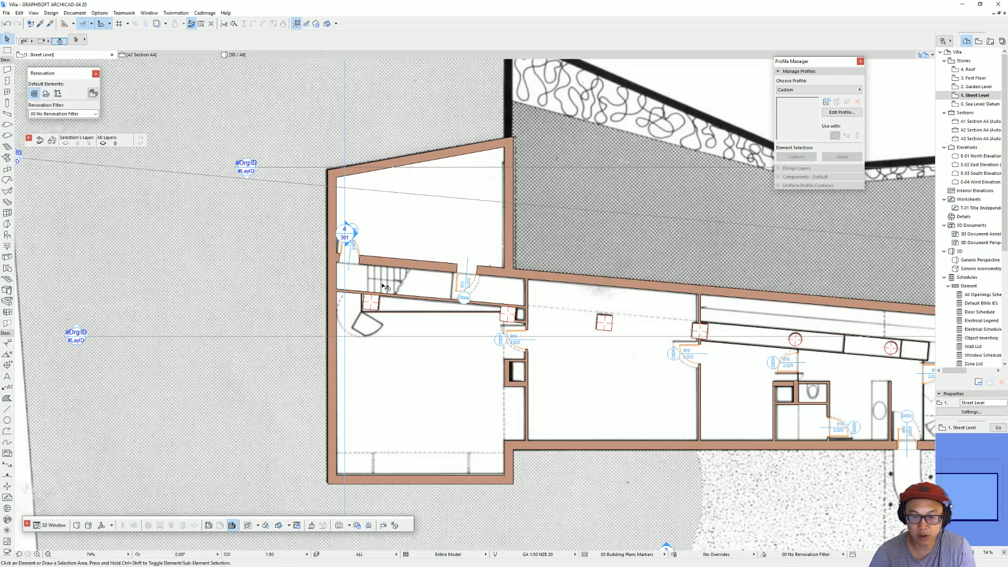
Step: Copy the Street Level floor slab onto the Garden Level at the same position
scroll(384, 286, "down", 5)
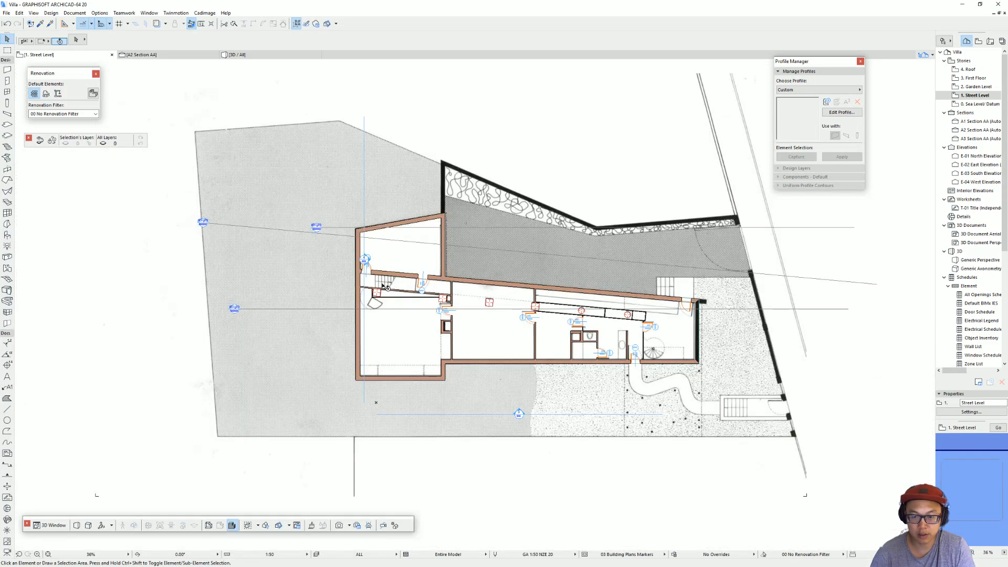
left_click(406, 342)
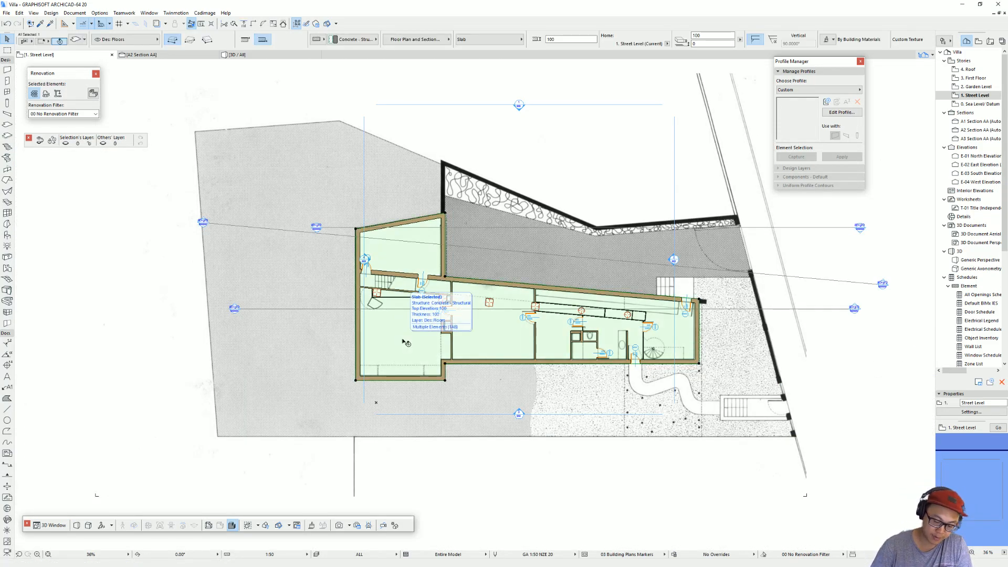
key("ctrl+Up")
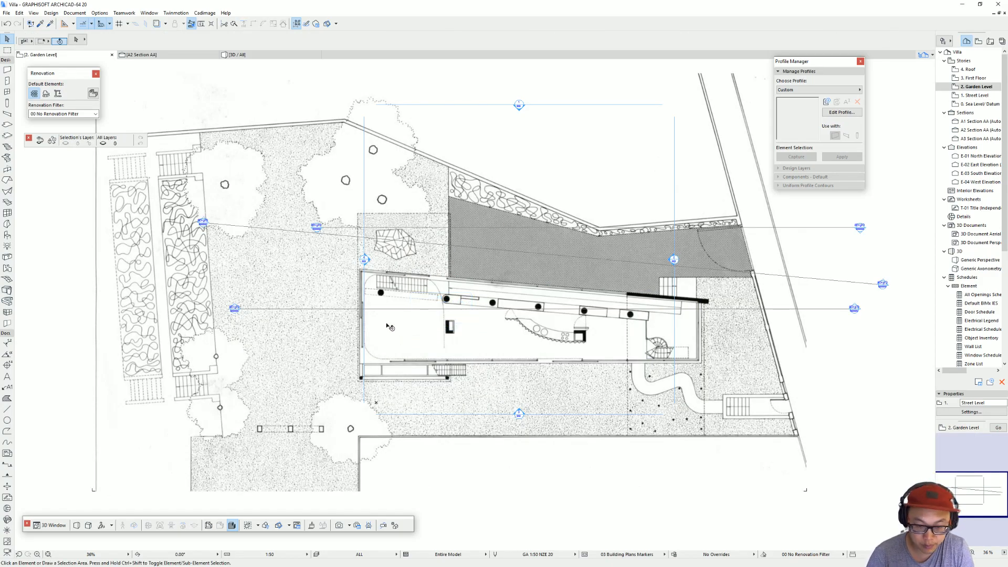
scroll(486, 301, "up", 1)
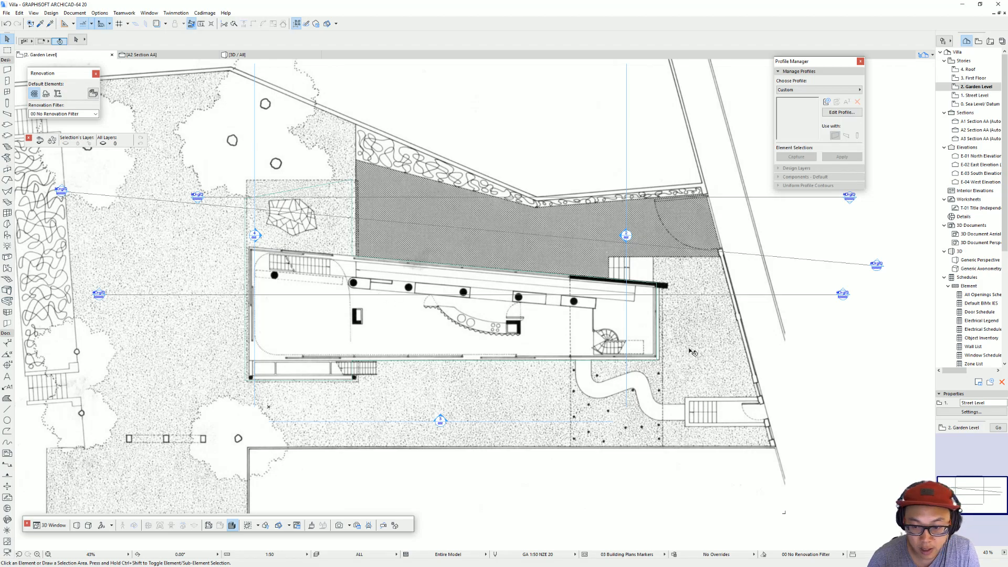
scroll(360, 347, "up", 1)
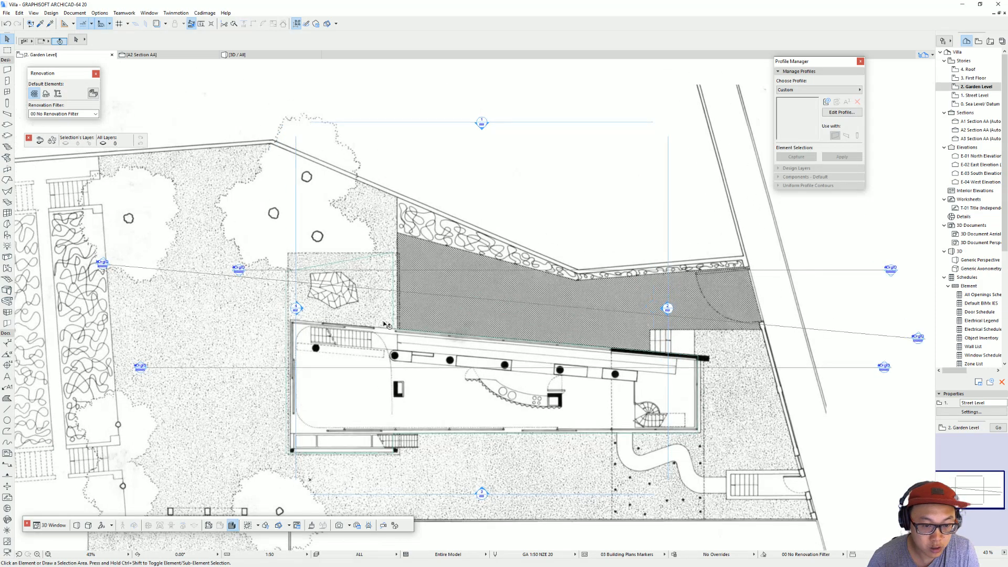
Step: Subtract the Garden Level slab's extension over the rock garden with a polygon following the building's long slanted edge
left_click(329, 314)
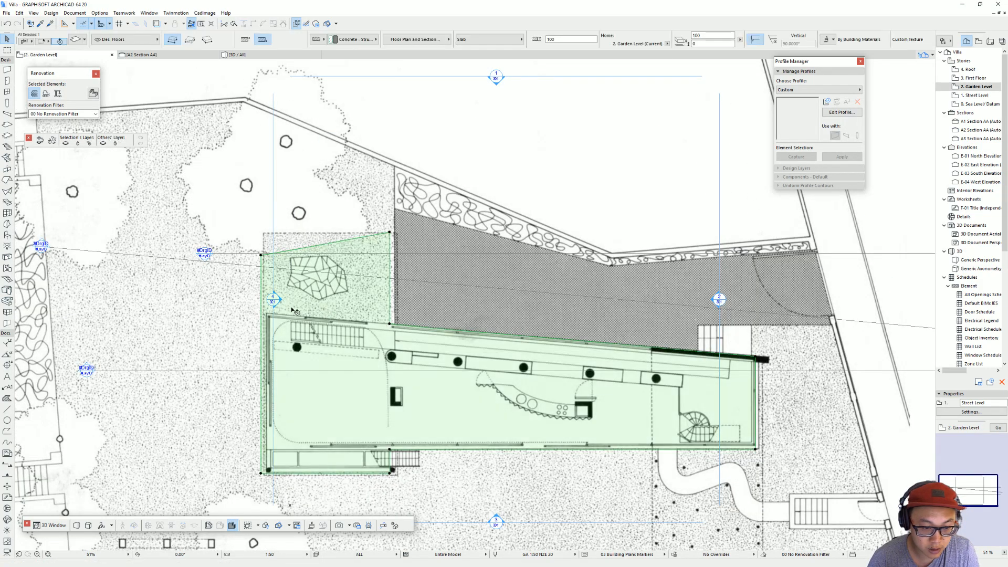
left_click(390, 233)
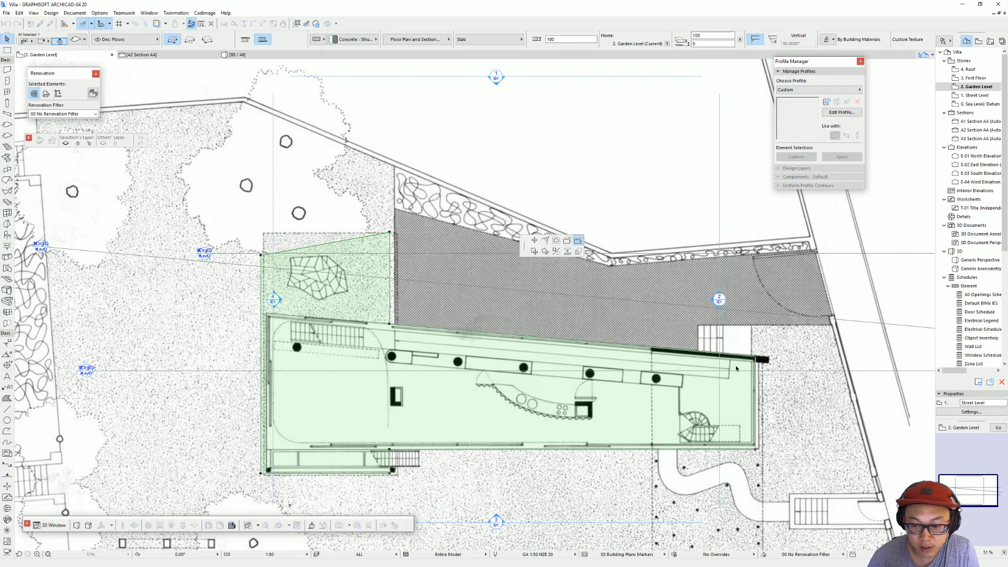
left_click(757, 359)
left_click(717, 318)
left_click(187, 305)
left_click(323, 170)
left_click(574, 196)
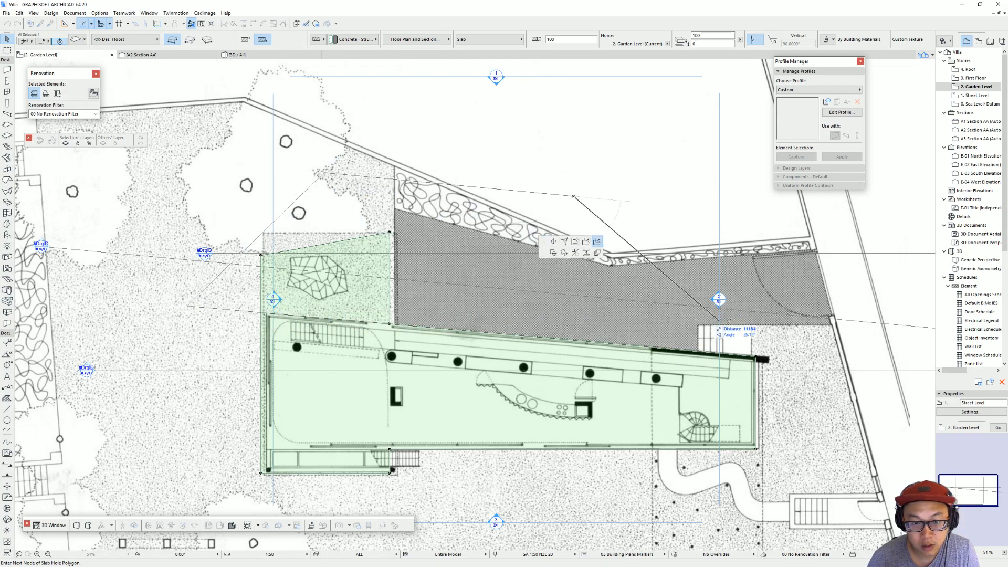
double_click(758, 359)
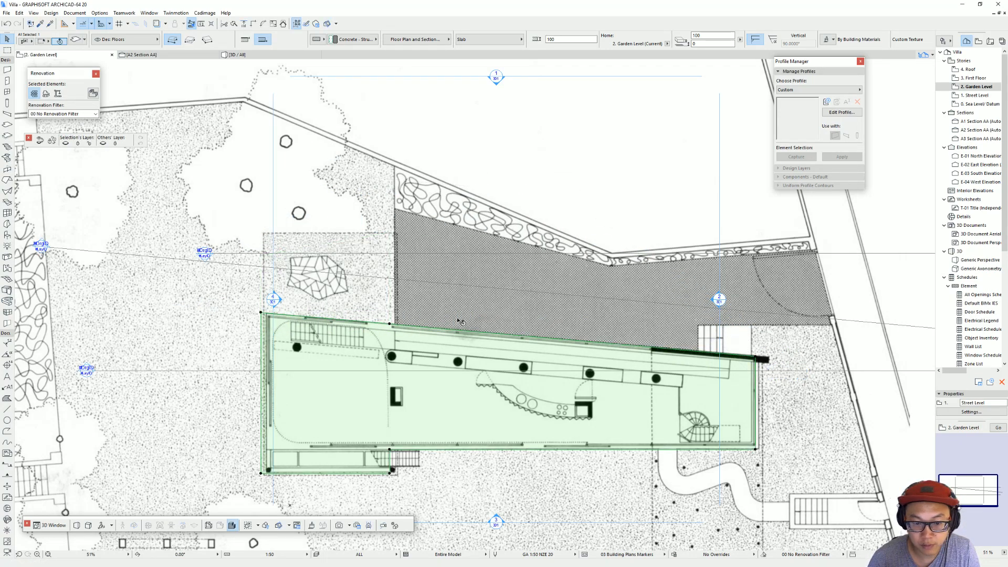
Step: Move the leftover node on the Garden Level slab's slanted edge onto the slab's upper-left corner
left_click(388, 325)
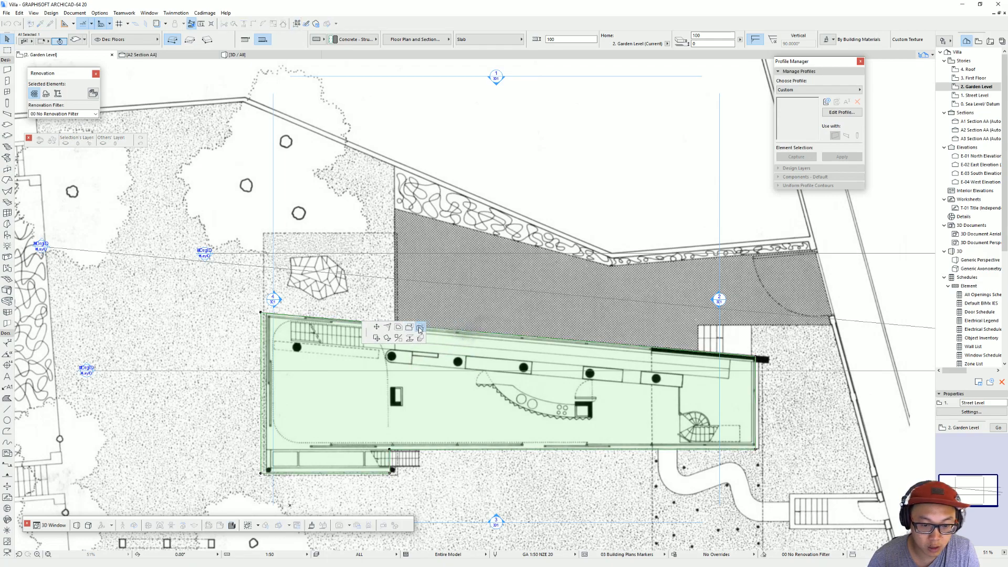
left_click(380, 329)
left_click(261, 313)
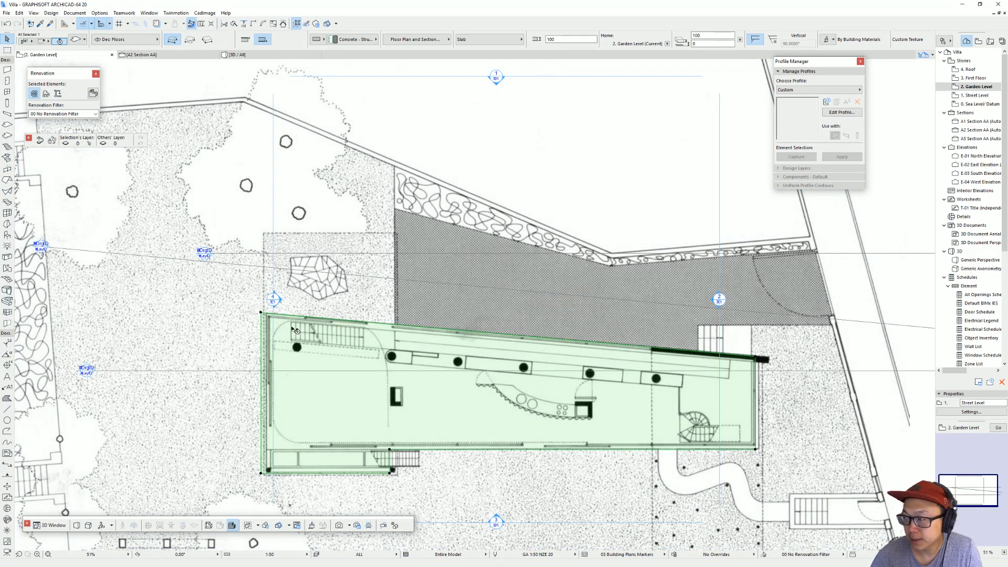
Step: Copy the four square and two round columns from the Street Level onto the Garden Level at the same positions
middle_click_drag(633, 410, 568, 409)
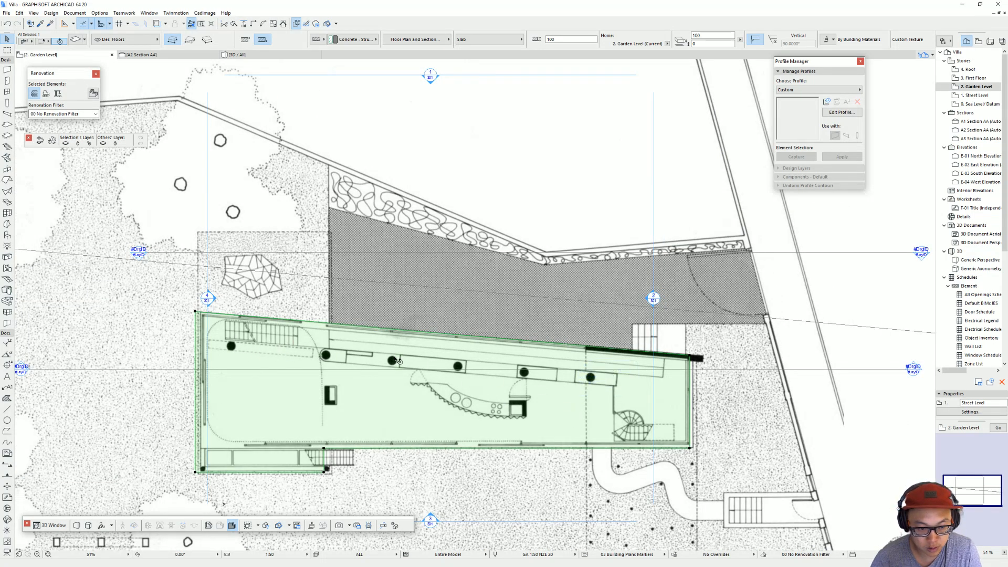
scroll(393, 392, "up", 4)
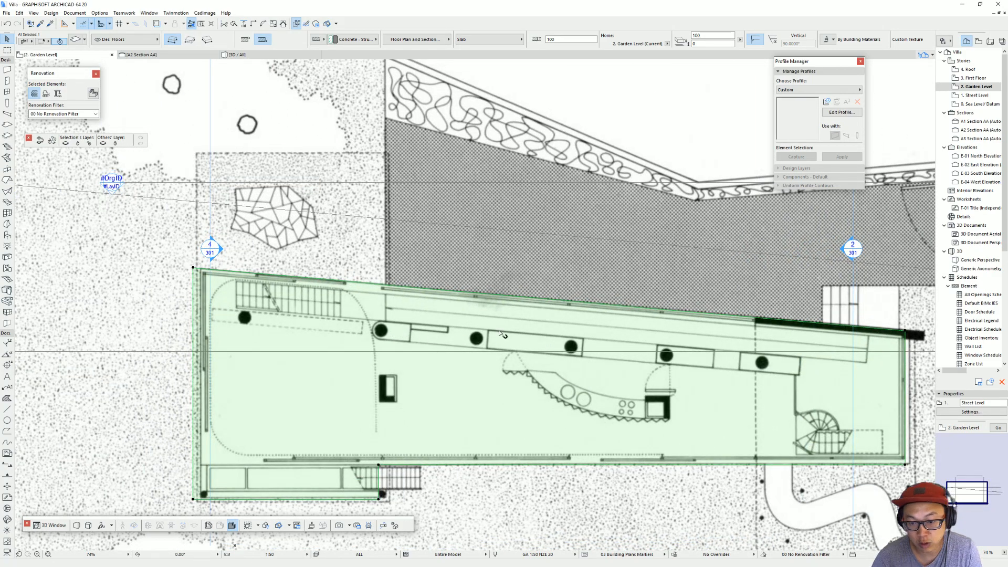
middle_click_drag(672, 355, 577, 325)
key("ctrl+Down")
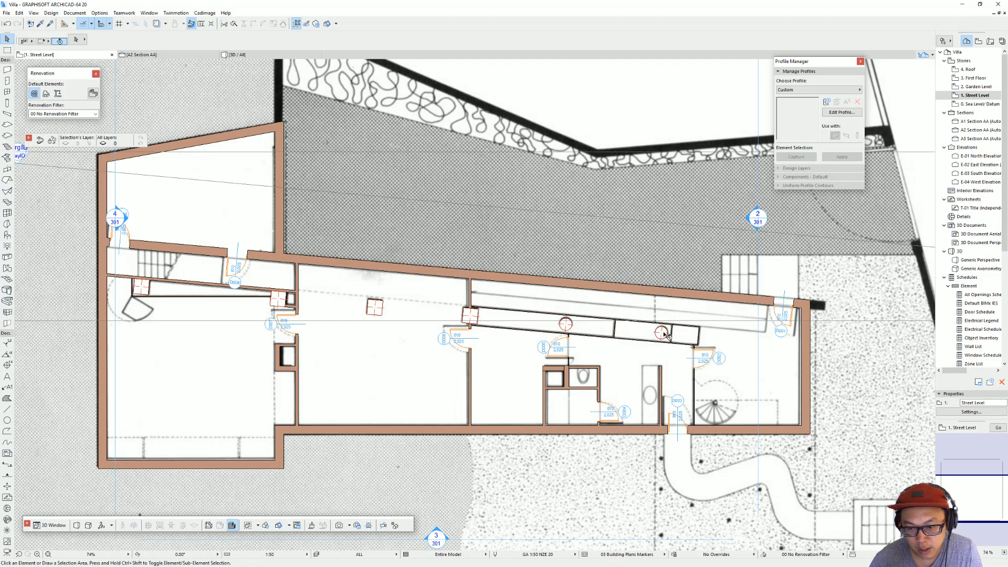
left_click(662, 333)
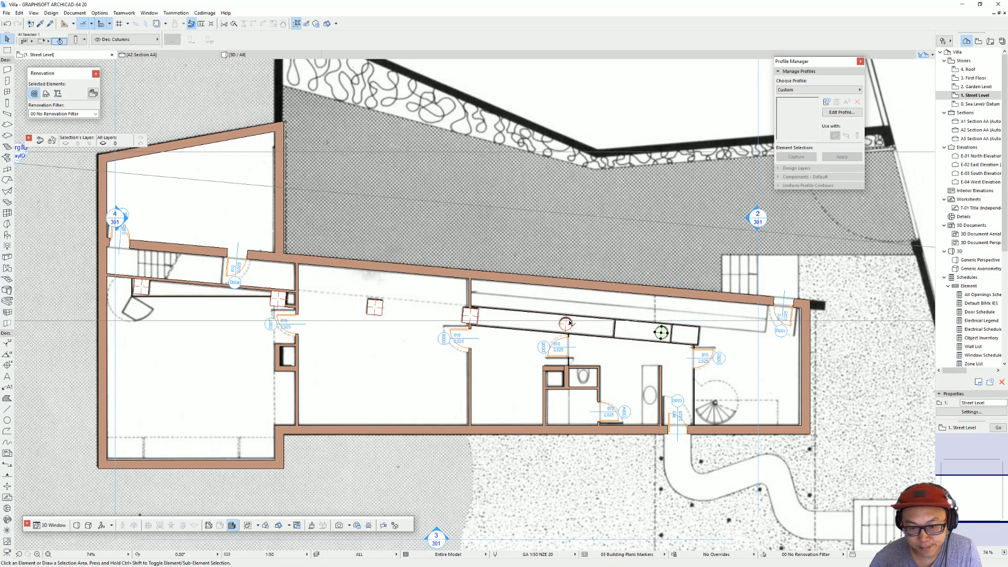
left_click(567, 324, "shift")
left_click(467, 315, "shift")
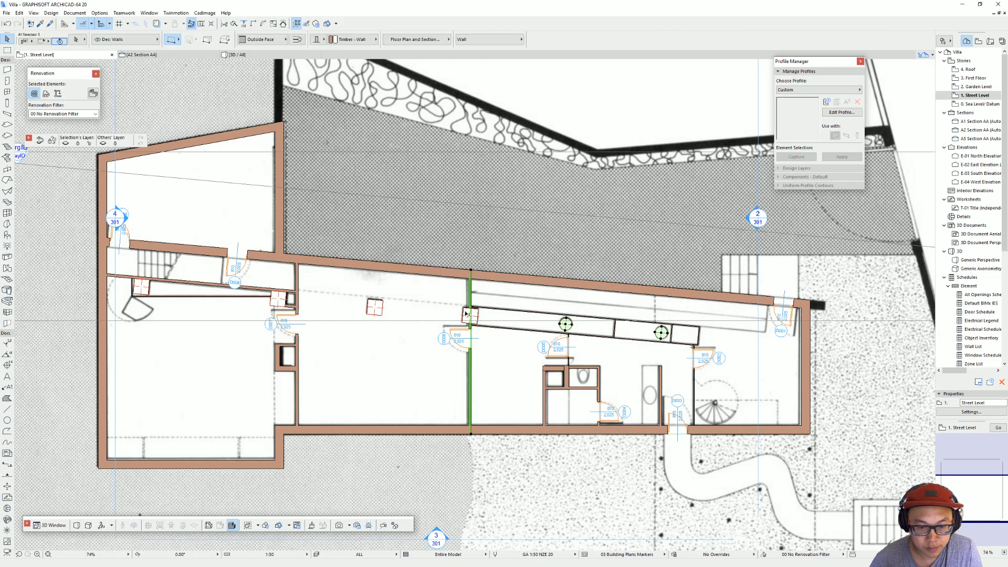
left_click(468, 317, "shift")
left_click(376, 307, "shift")
left_click(268, 298, "shift")
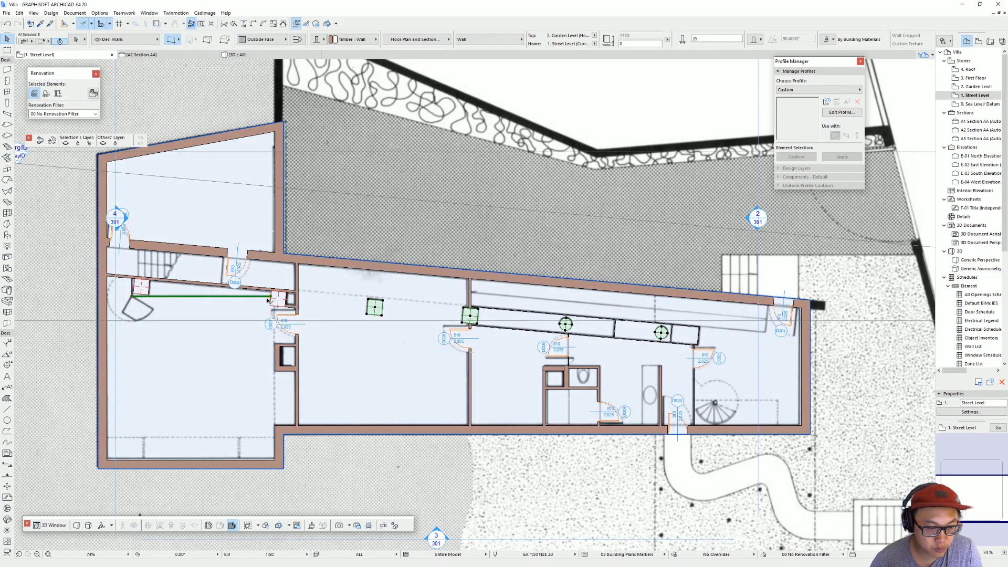
left_click(269, 298, "shift")
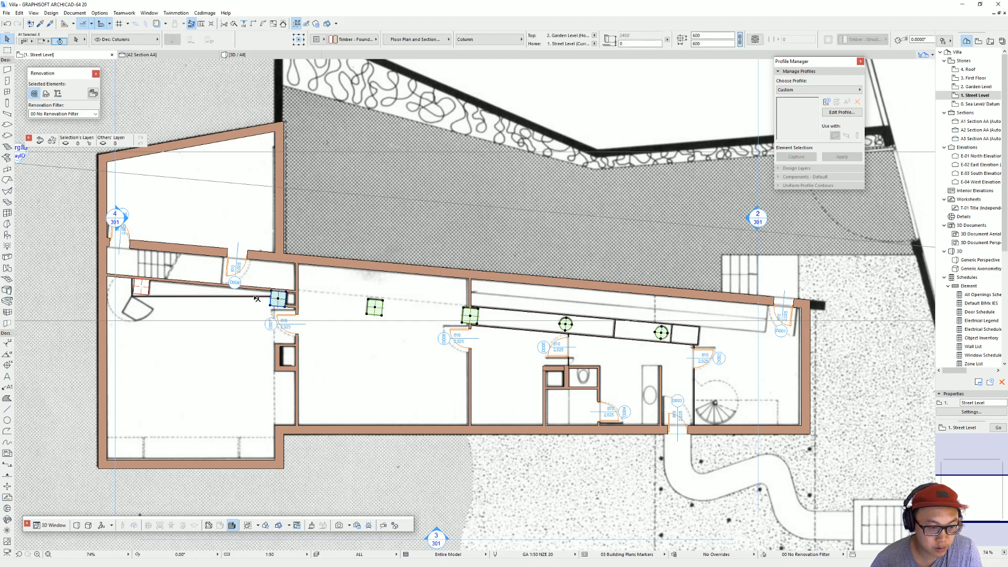
left_click(141, 288, "shift")
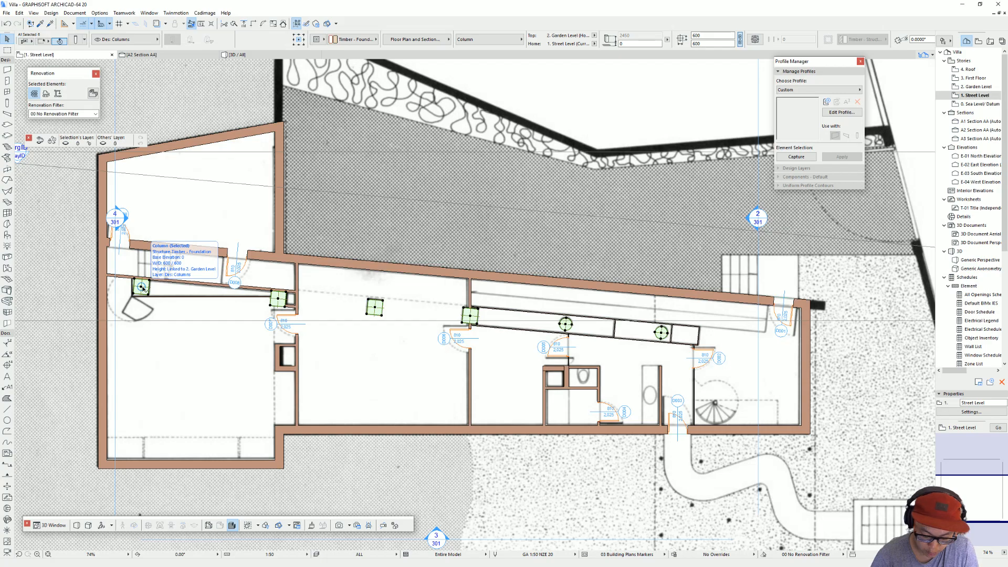
key("ctrl+Up")
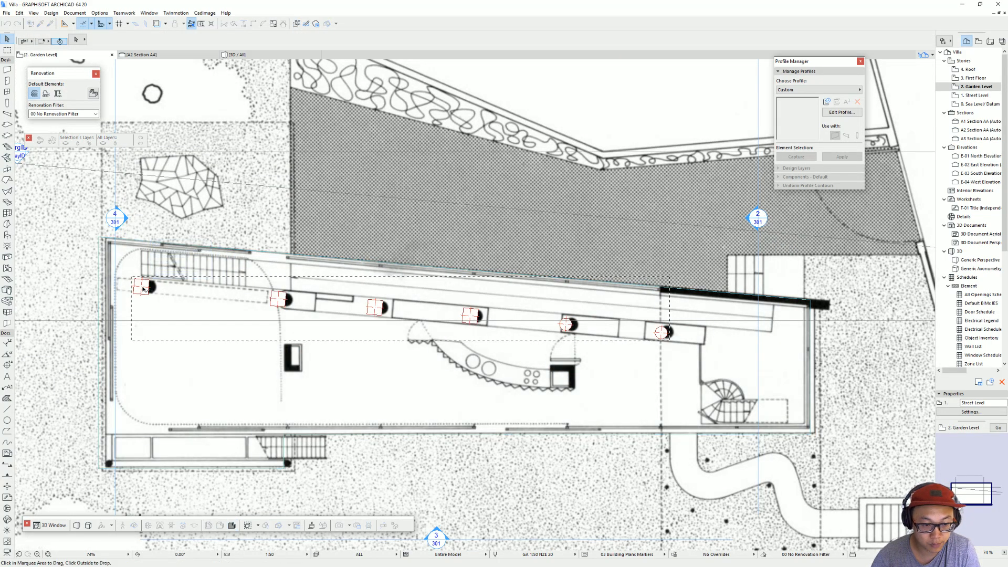
Step: Shift the Garden Level plan image so its drawn round columns coincide with the copied columns
scroll(674, 382, "up", 2)
scroll(664, 379, "down", 2)
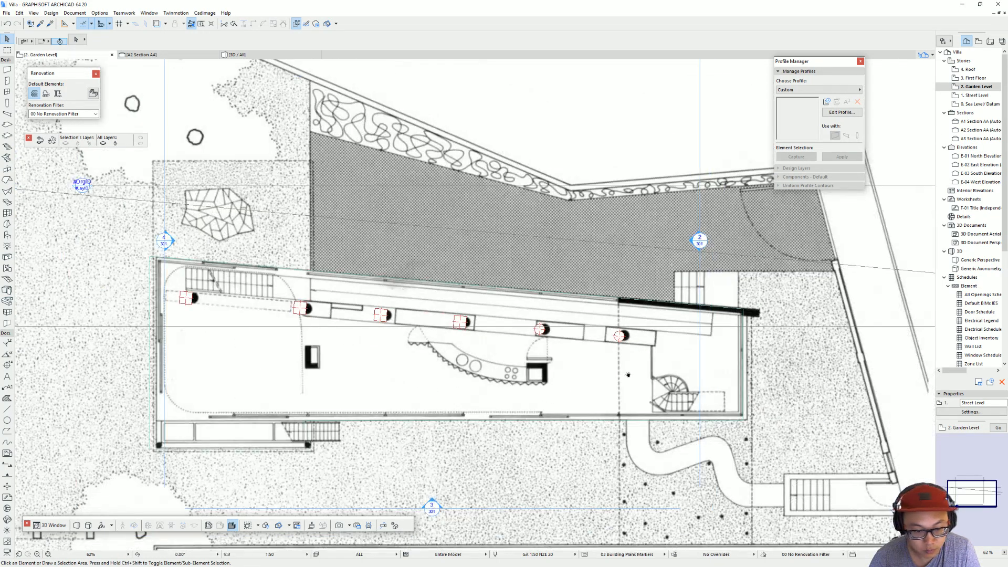
scroll(479, 363, "up", 1)
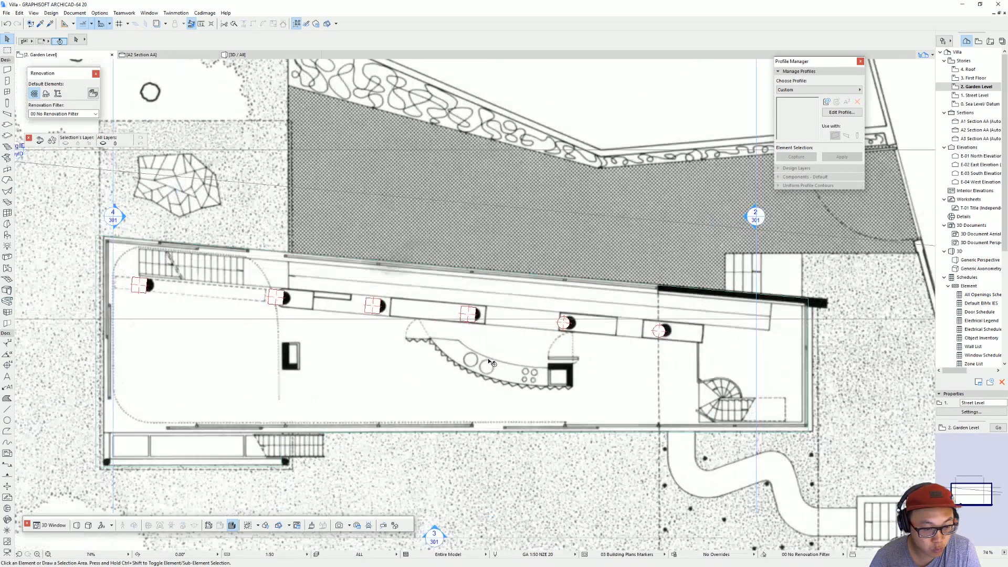
left_click(819, 357)
middle_click_drag(752, 336, 677, 346)
key("ctrl+d")
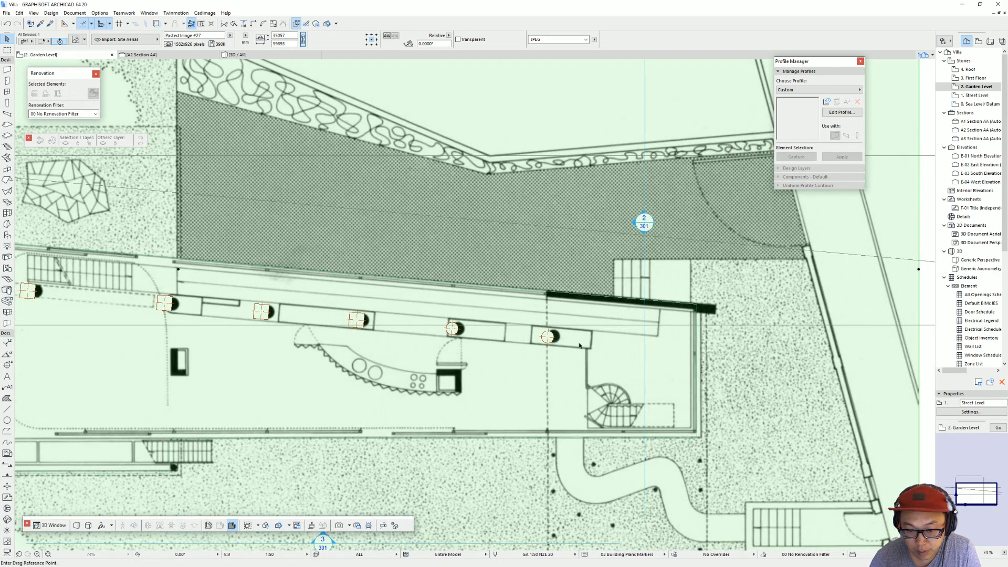
left_click(560, 339)
left_click(555, 338)
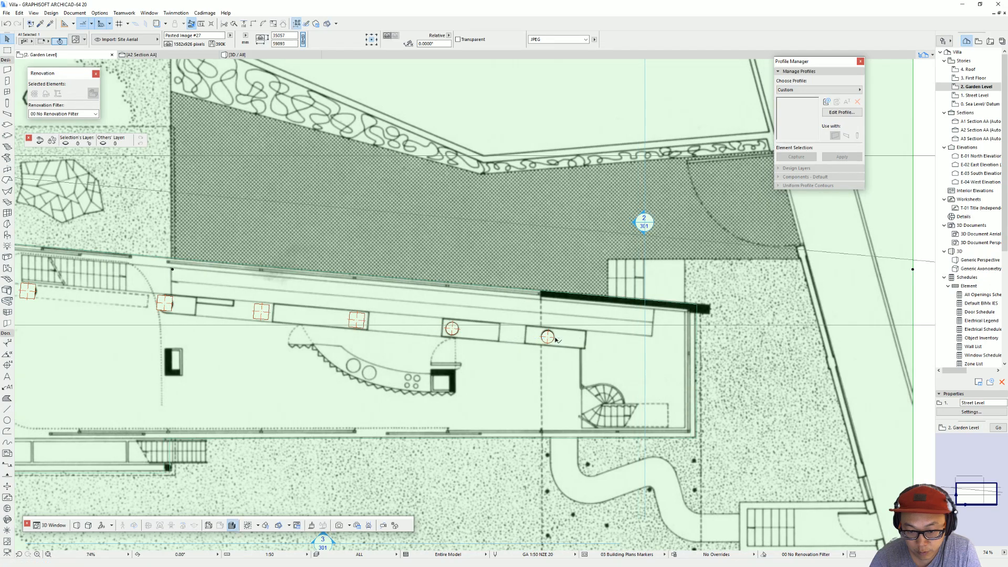
scroll(680, 358, "down", 3)
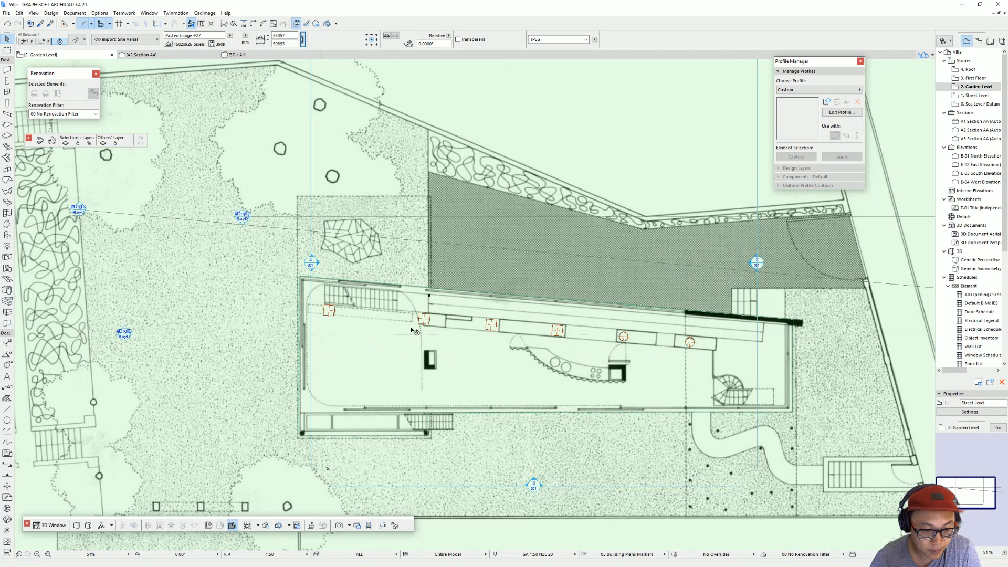
scroll(414, 330, "up", 2)
scroll(445, 321, "up", 1)
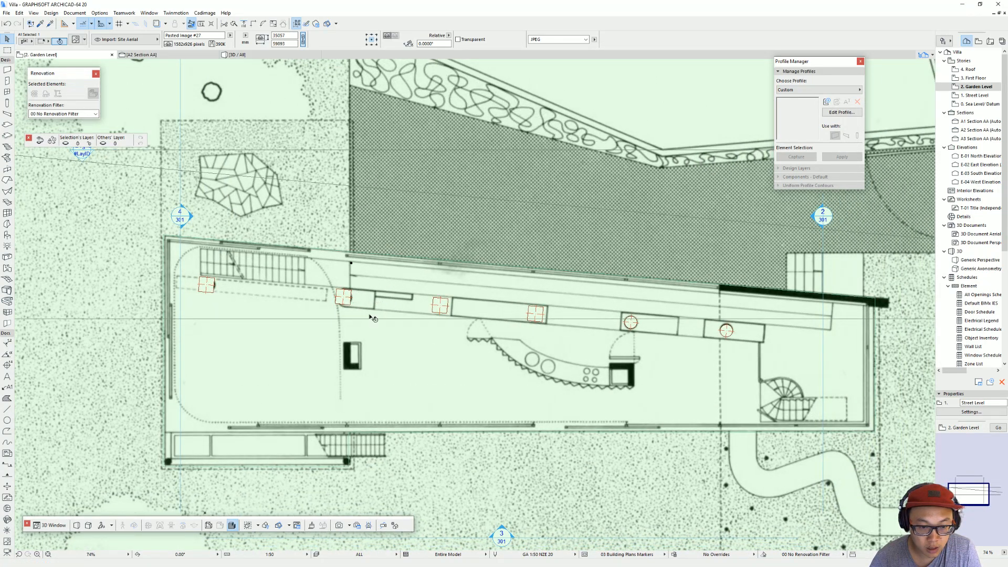
key("Escape")
Step: Pick up the settings of the Garden Level round column above the kitchen as the Column tool defaults
middle_click_drag(470, 340, 406, 309)
left_click(477, 285)
left_click(379, 277, "shift")
key("Escape")
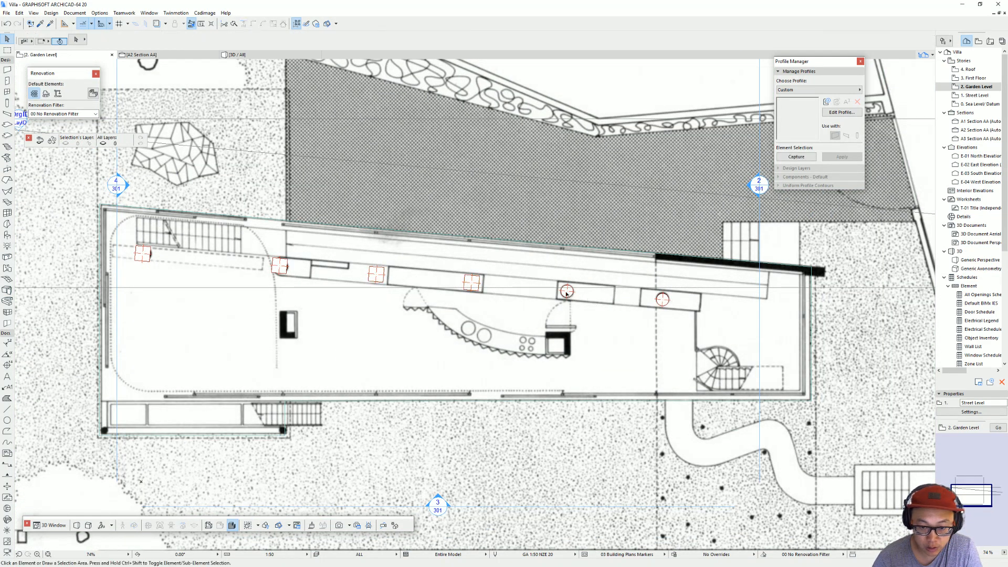
left_click(568, 290, "alt")
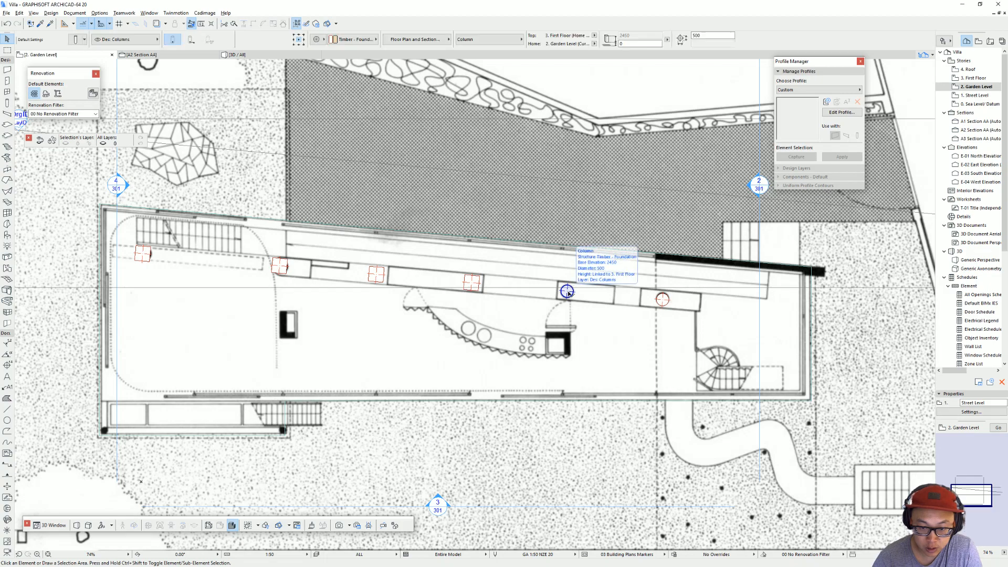
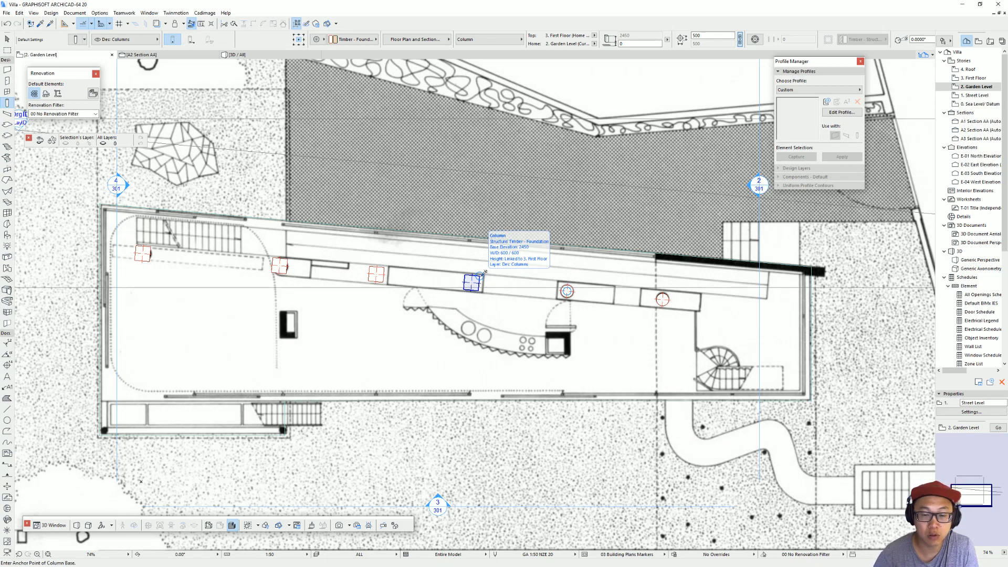
Step: Apply the picked-up round column settings to the four remaining square columns on the Garden Level
left_click(471, 283)
left_click(376, 274)
left_click(280, 266)
left_click(142, 254)
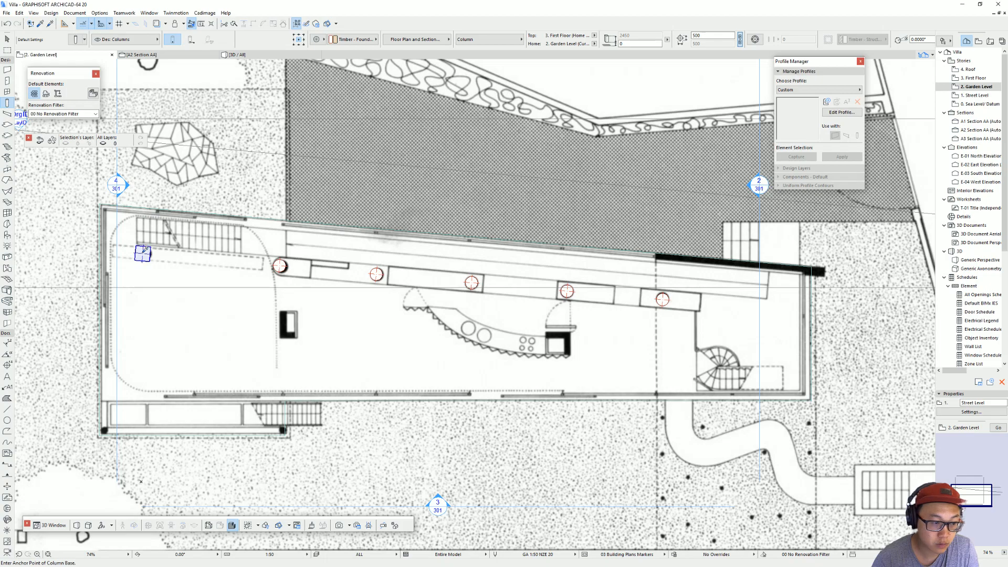
key("Escape")
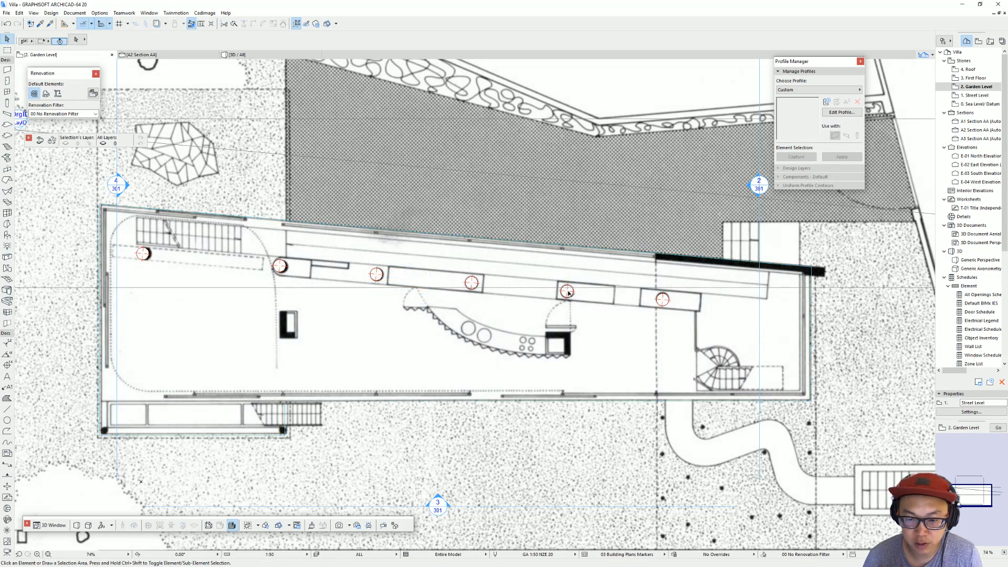
left_click(567, 292)
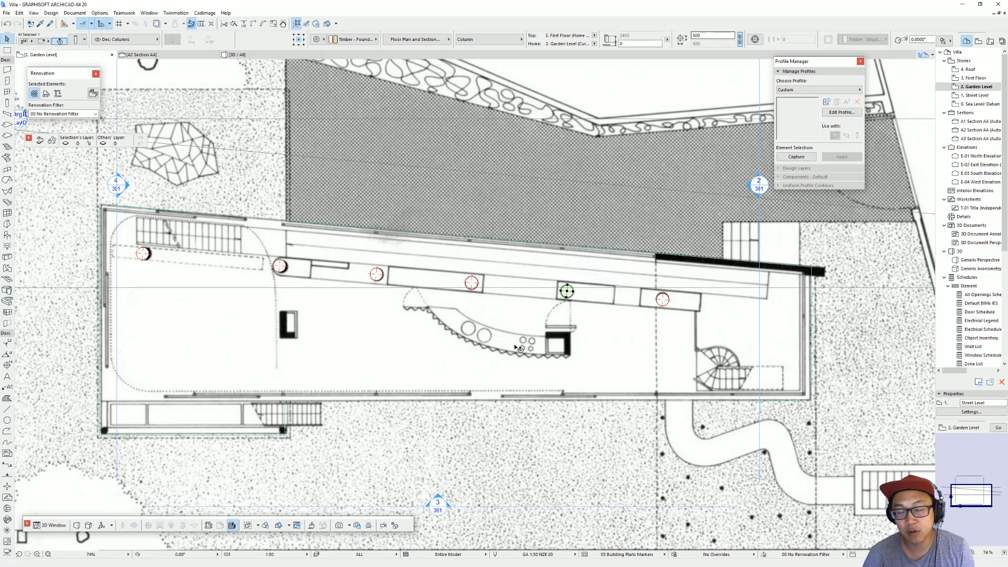
middle_click_drag(477, 312, 504, 310)
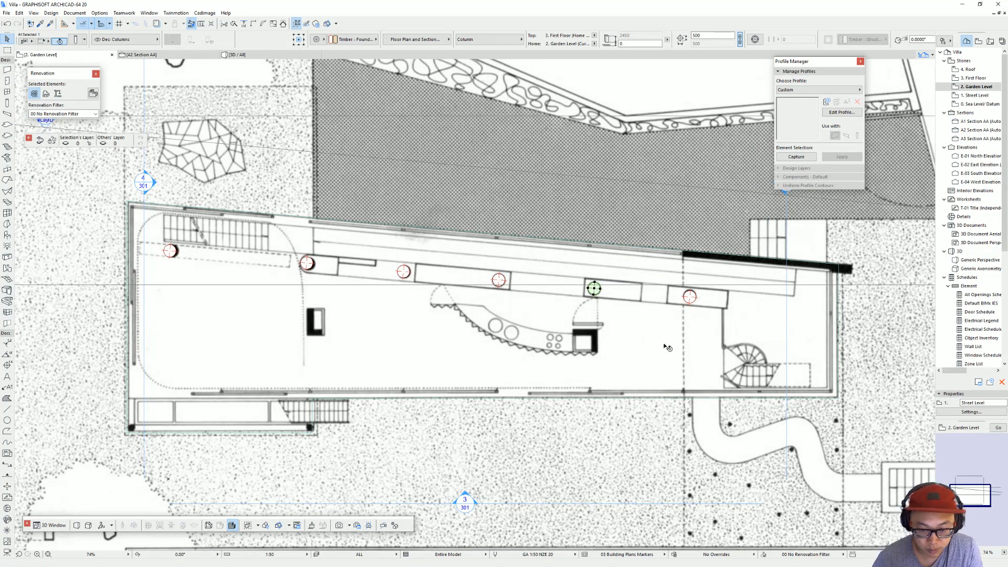
left_click(663, 345)
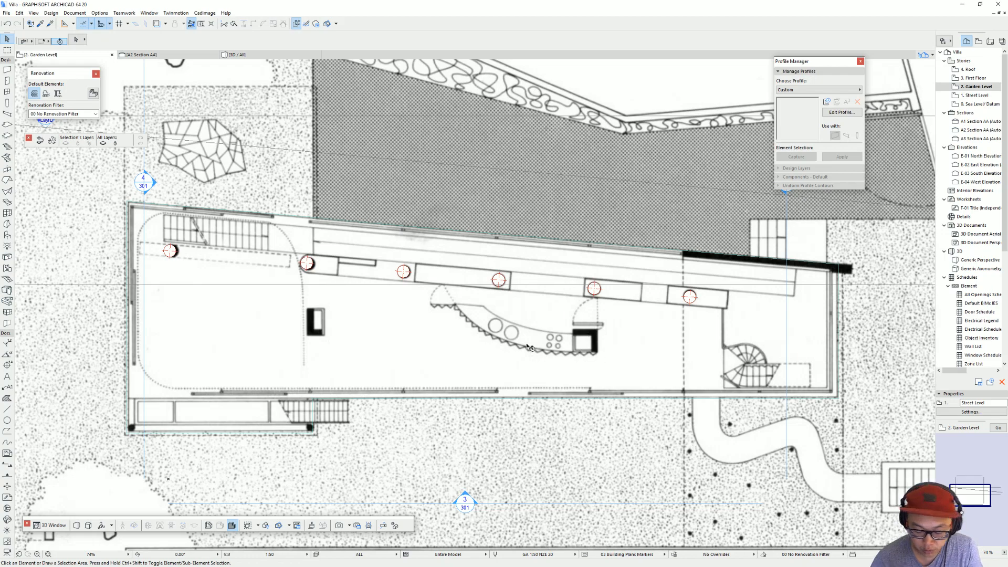
Step: Copy the walls around the two small shafts from the Street Level to the same positions on the Garden Level
key("ctrl+Down")
left_click(315, 332)
left_click(318, 333, "shift")
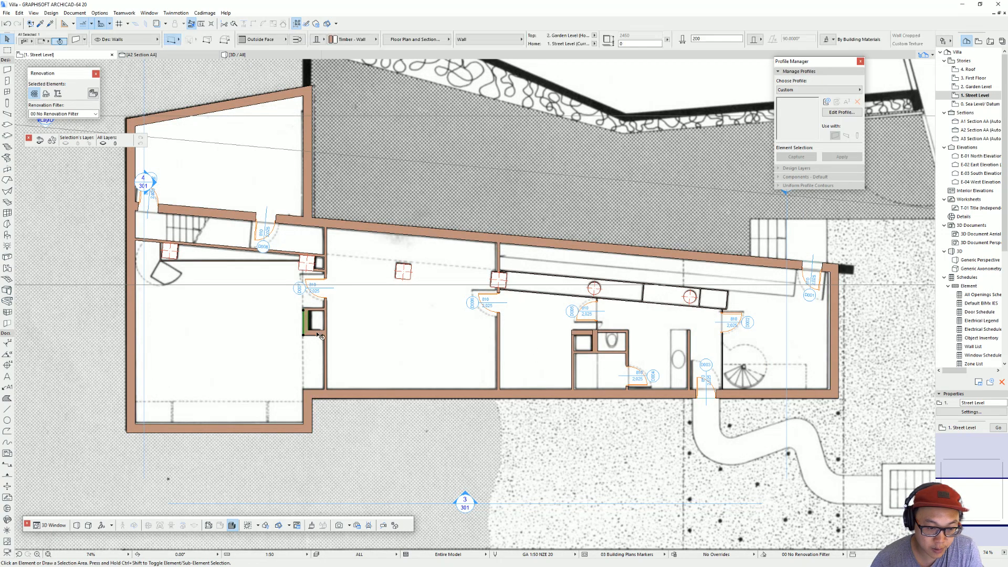
left_click(322, 312, "shift")
left_click(585, 333, "shift")
left_click(589, 353, "shift")
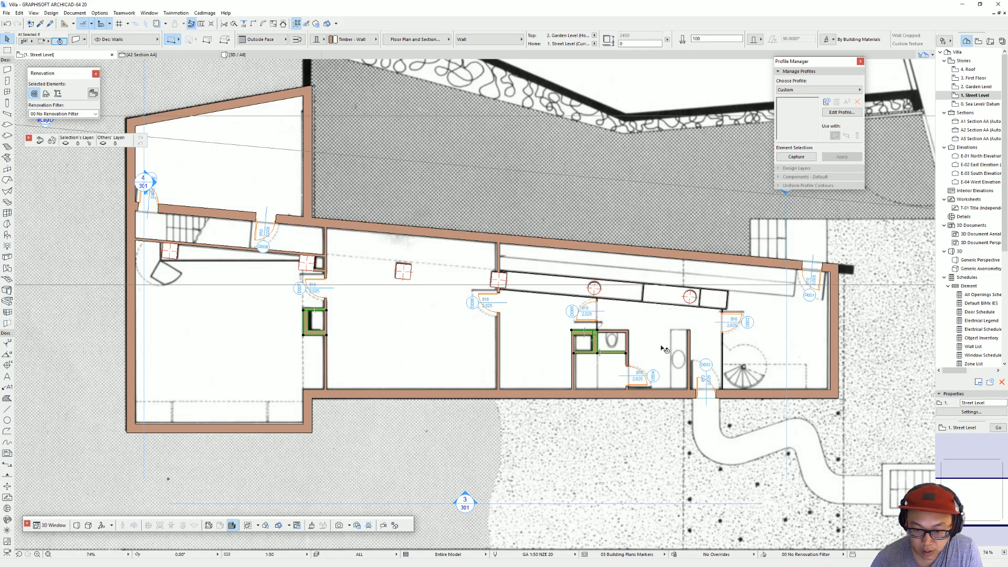
left_click(575, 341, "shift")
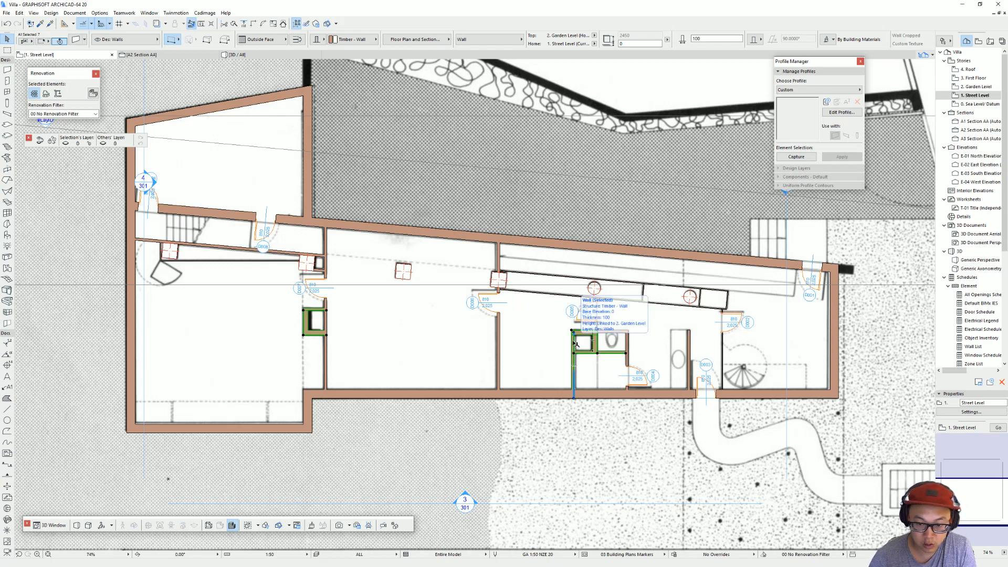
key("ctrl+Up")
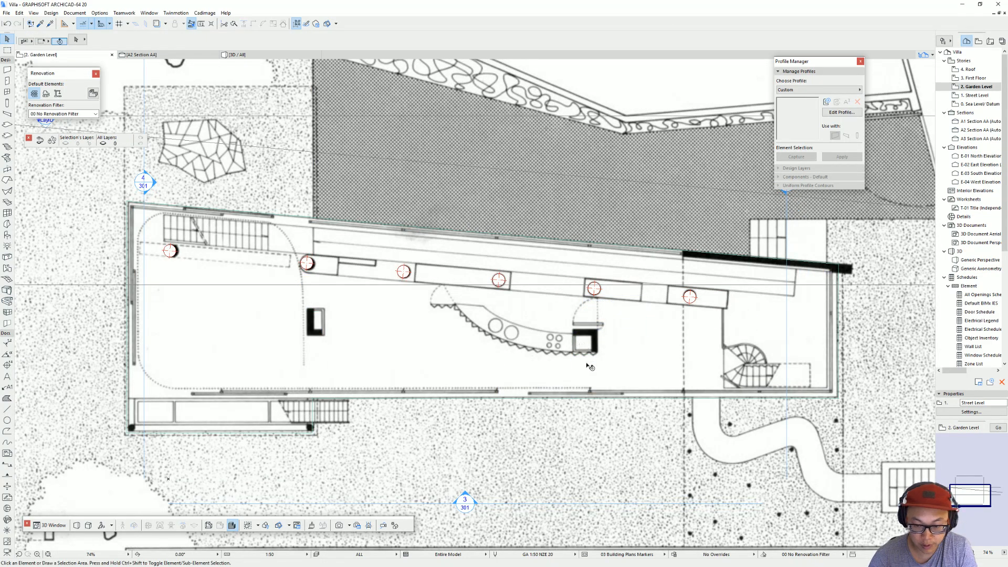
Step: Trim off the copied wall lengths that run past the kitchen shaft's lower and right sides
scroll(583, 363, "up", 3)
left_click(573, 363, "ctrl")
left_click(637, 352, "ctrl")
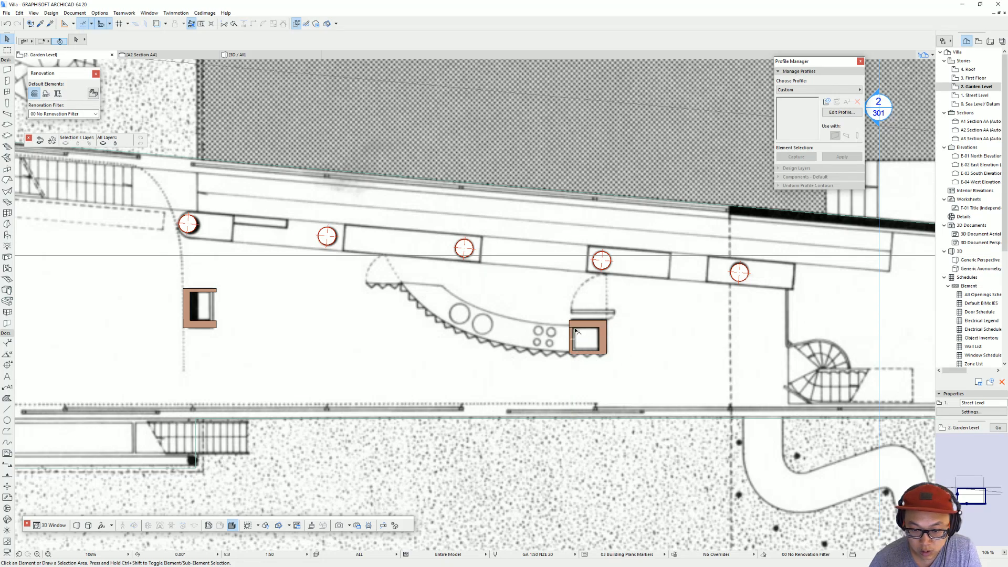
Step: Close the open right side of the left shaft with a wall using the settings of the kitchen shaft's 100 mm left wall
left_click(576, 332)
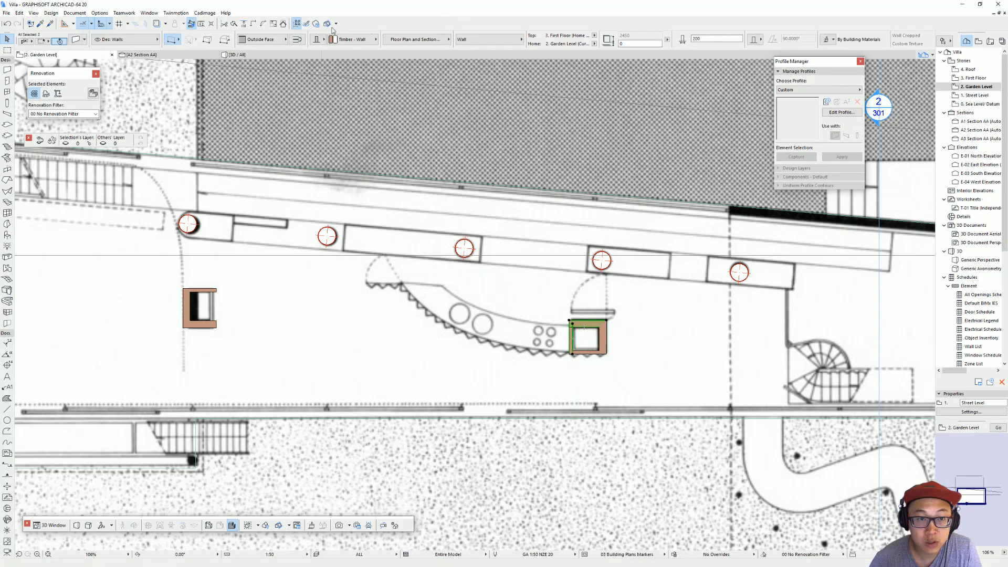
left_click(584, 360)
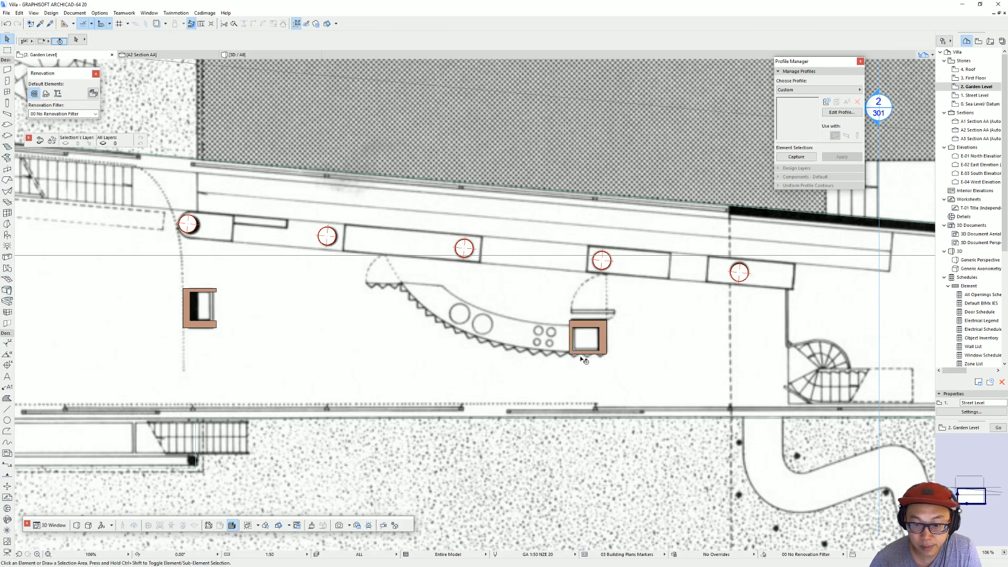
left_click(573, 338, "alt")
left_click(216, 328)
double_click(216, 289)
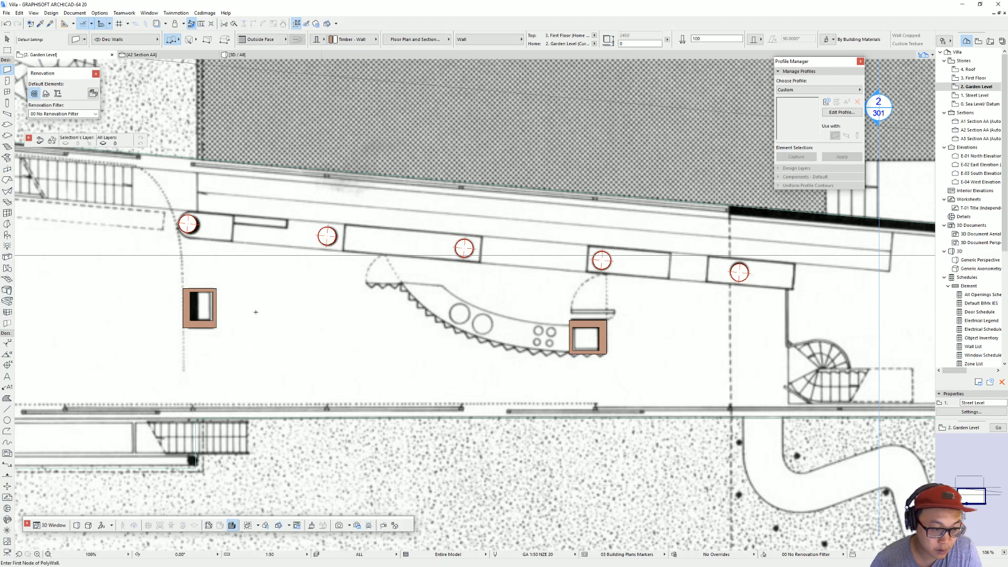
key("Escape")
Step: Examine the Garden Level plan, checking the outer edges, stairs, shafts and columns against the underlay image
middle_click_drag(257, 311, 358, 308)
scroll(463, 308, "down", 2)
middle_click_drag(559, 324, 484, 343)
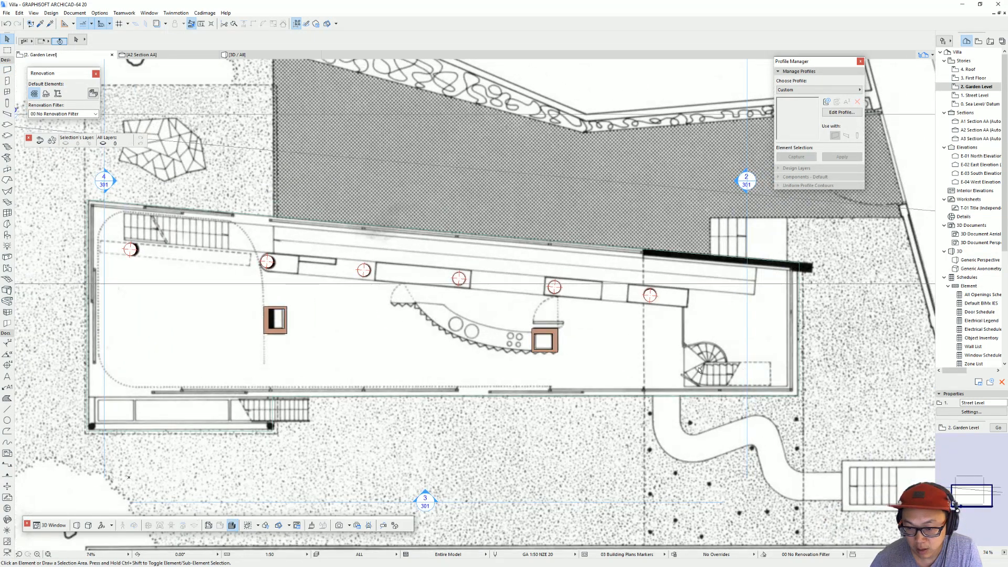
middle_click_drag(707, 371, 661, 371)
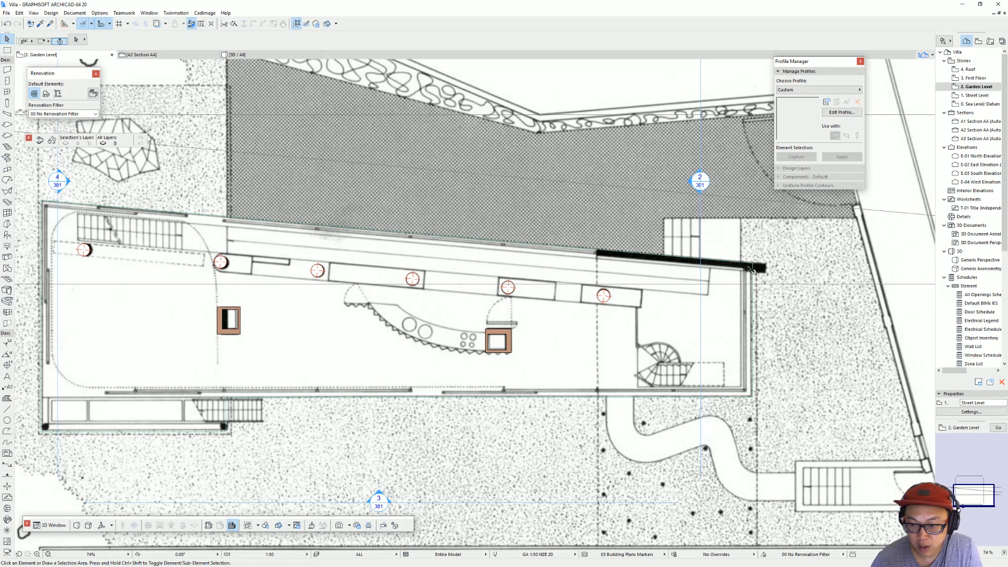
middle_click_drag(511, 250, 536, 257)
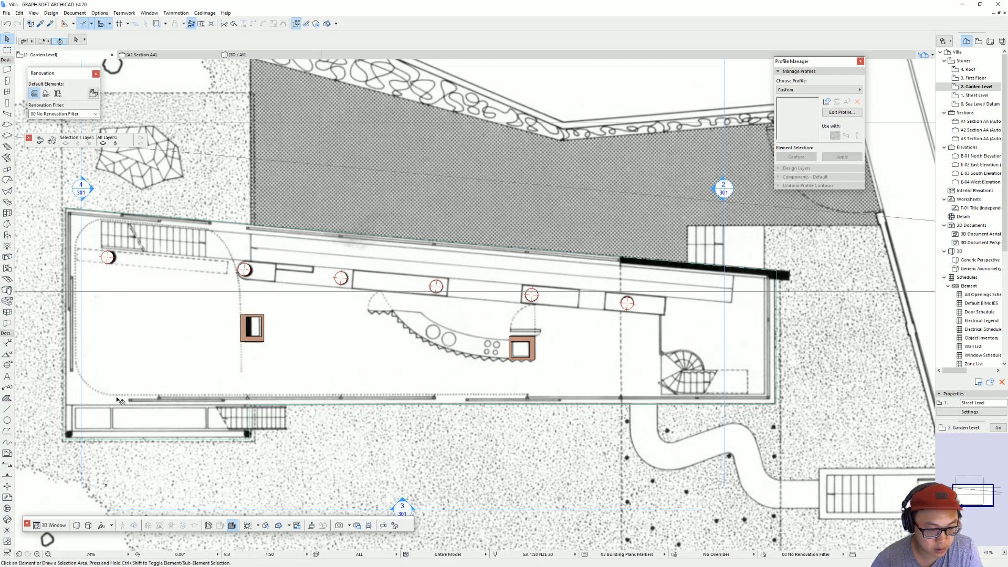
middle_click_drag(709, 376, 696, 373)
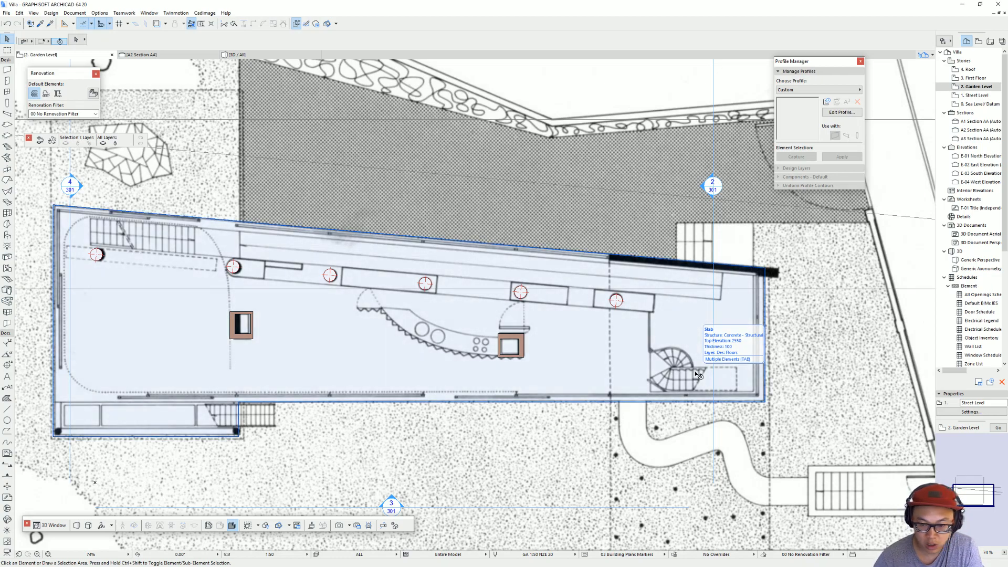
middle_click_drag(647, 361, 643, 361)
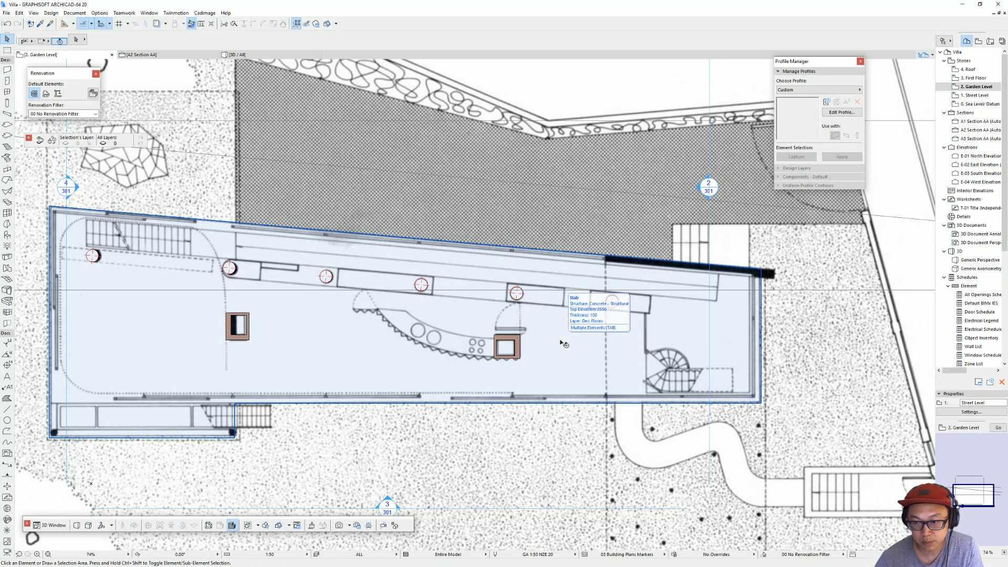
middle_click_drag(567, 342, 611, 340)
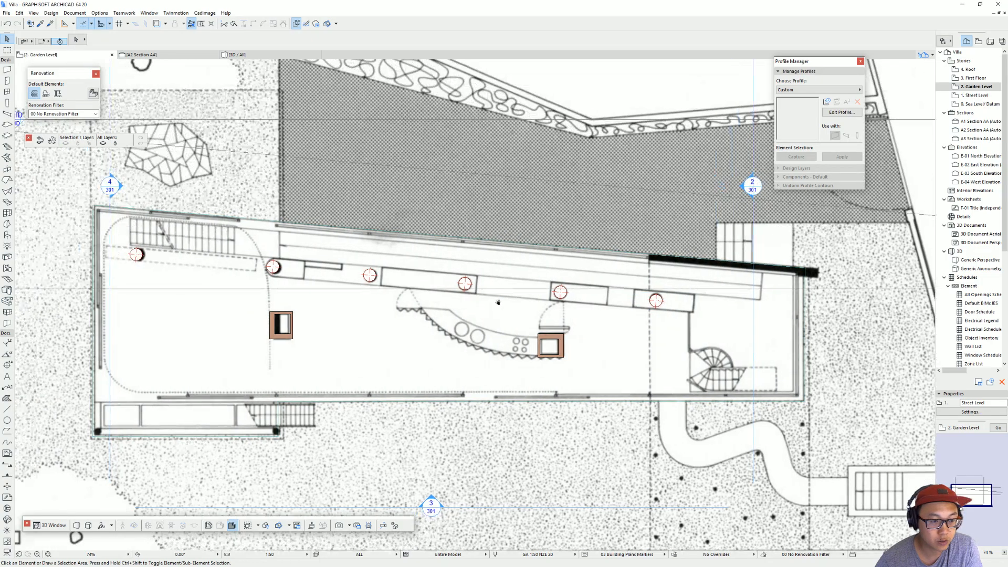
left_click(560, 292)
left_click(425, 317)
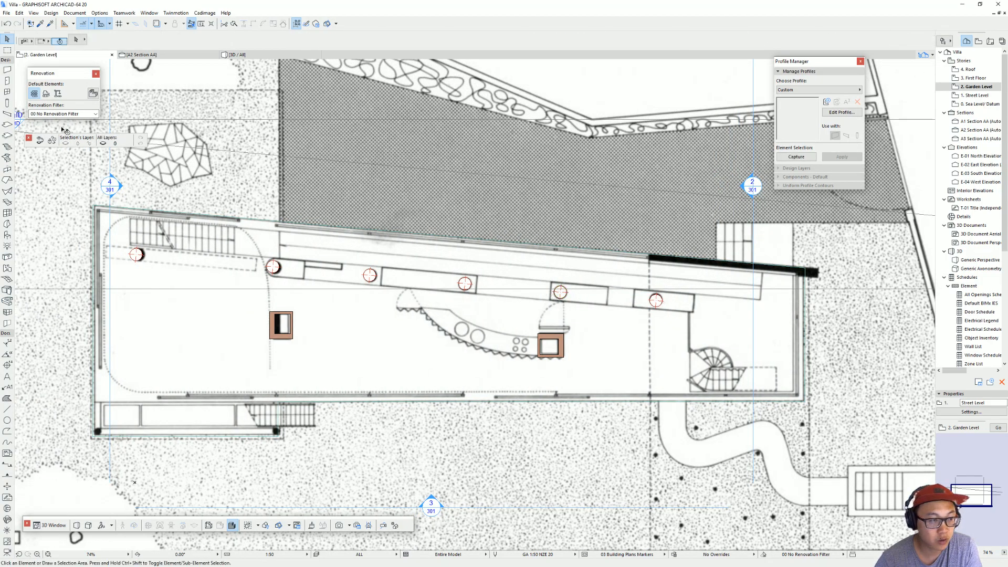
key("Escape")
Step: Create exterior walls around the Garden Level slab's outline, using the settings of the Street Level's 350 mm exterior wall
left_click(7, 69)
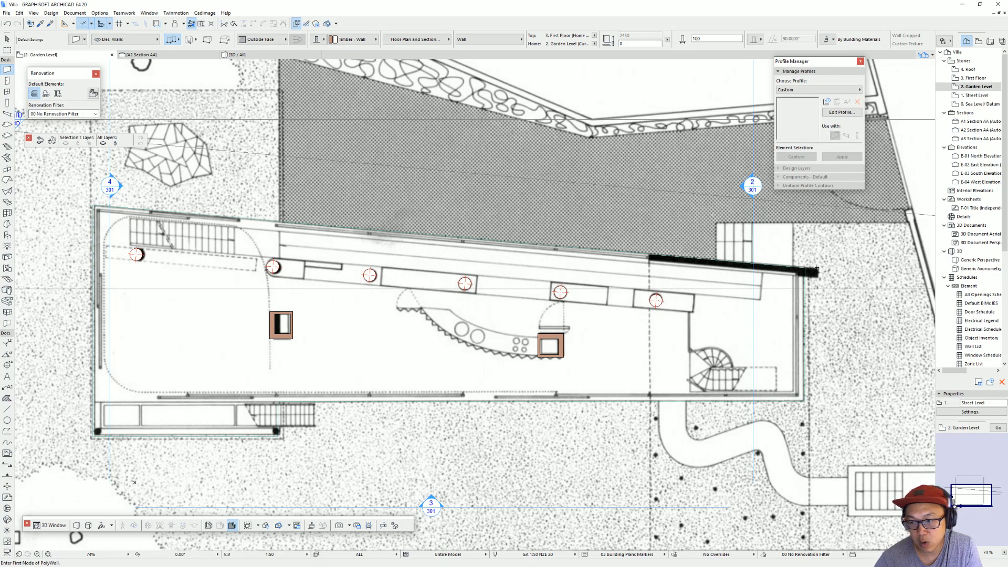
key("ctrl+Down")
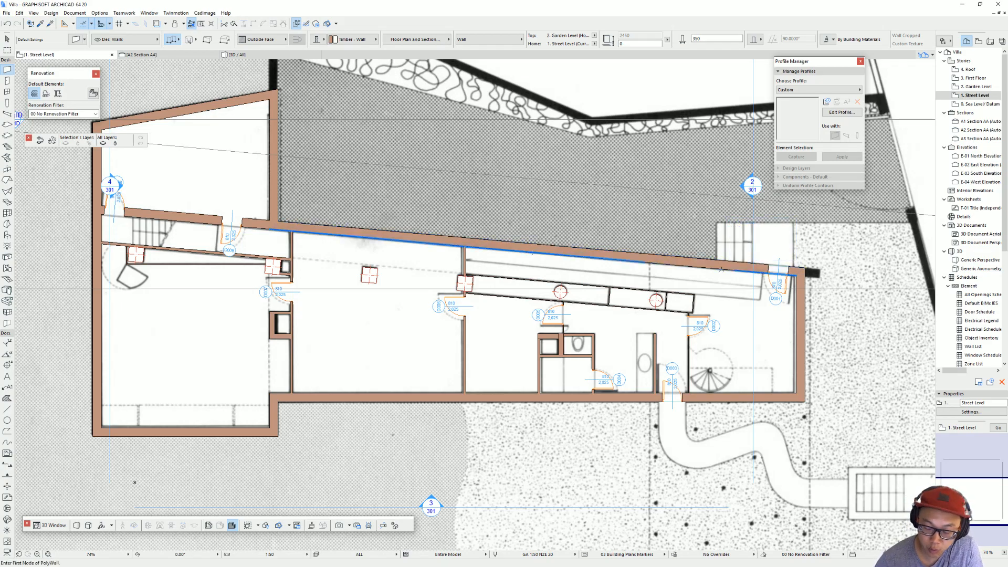
key("ctrl+Up")
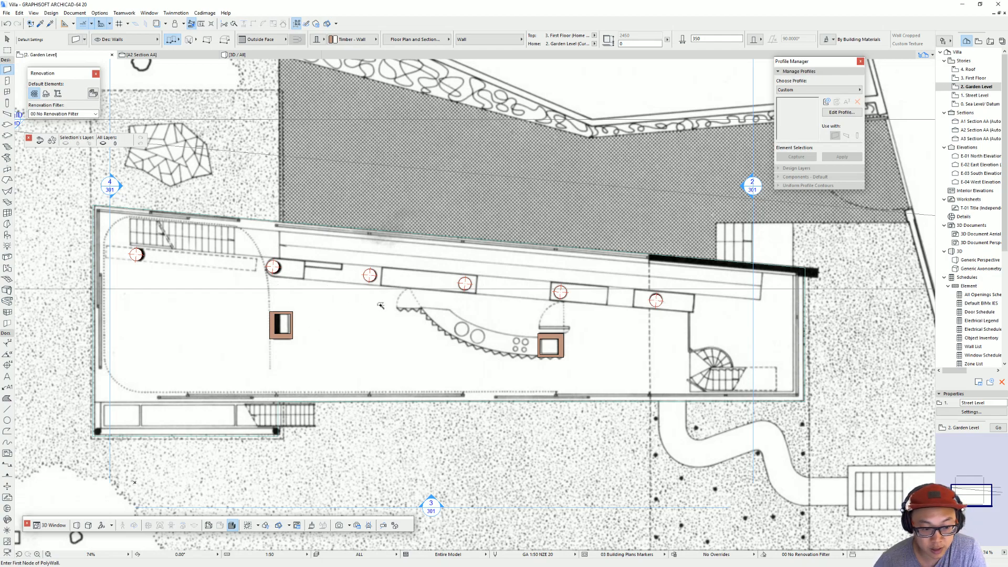
left_click(408, 313)
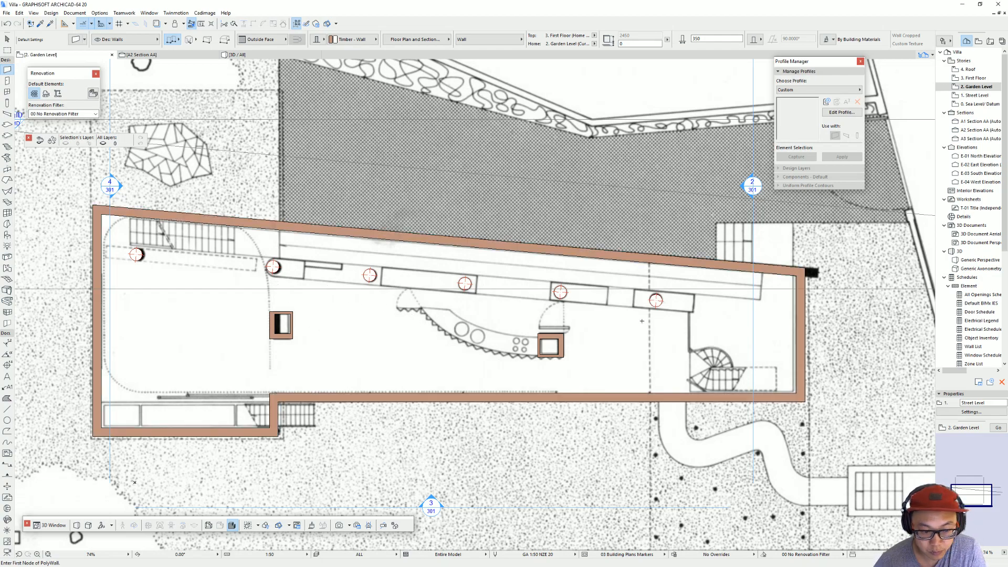
middle_click_drag(524, 327, 592, 328)
middle_click_drag(510, 349, 421, 356)
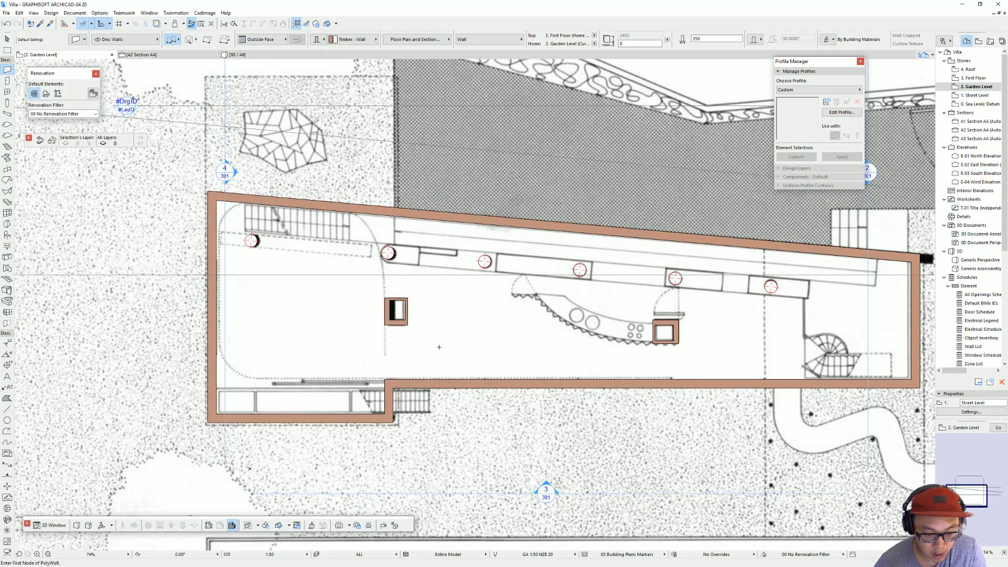
middle_click_drag(537, 339, 424, 360)
key("Escape")
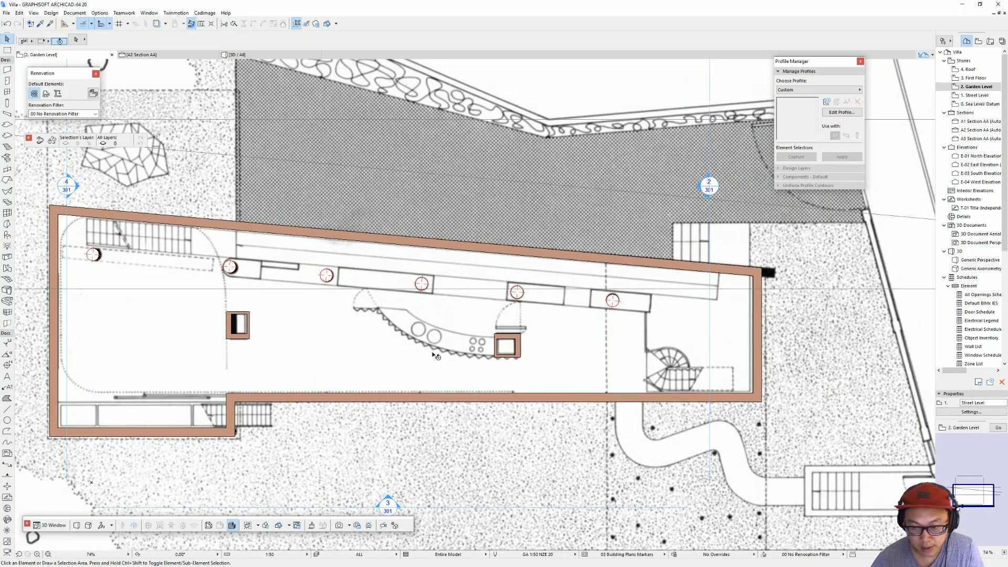
Step: Stretch the right end of the slanted upper exterior wall to the end of the thick black wall drawn on the plan image
middle_click_drag(779, 259, 654, 289)
left_click(619, 281)
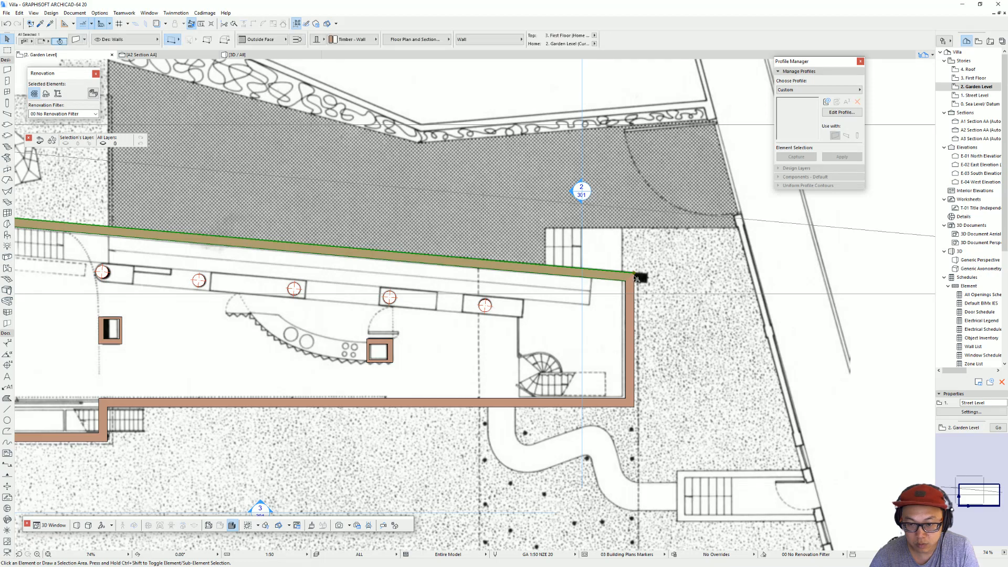
left_click(634, 275)
left_click(648, 271)
key("Escape")
Step: Switch to the SketchUp reference model and examine the long concrete side wall, its openings and the pool side
middle_click_drag(240, 306, 607, 299)
middle_click_drag(527, 281, 493, 271)
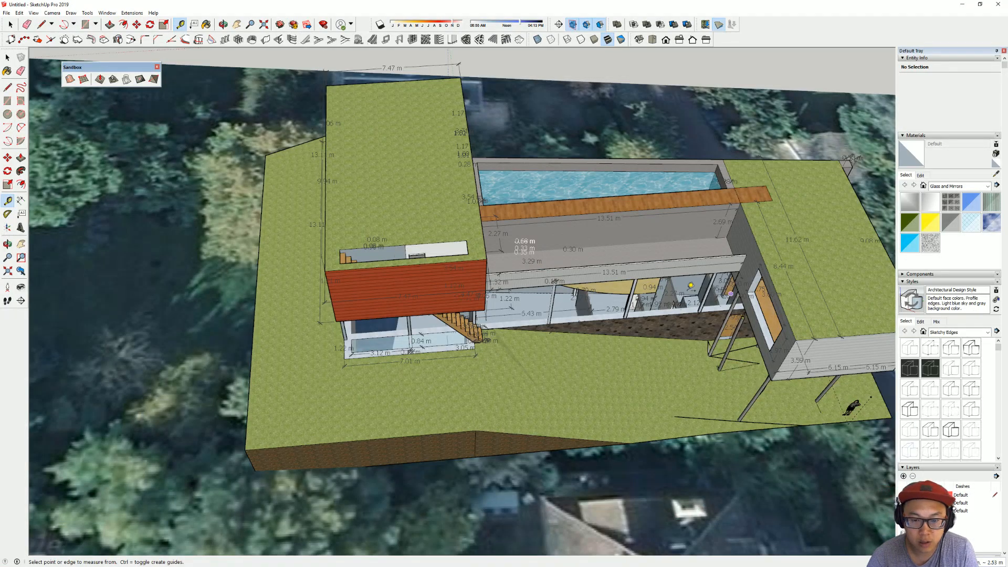
mouse_move(538, 224)
middle_mouse_down()
mouse_move(478, 264)
mouse_move(553, 226)
middle_mouse_up()
scroll(478, 264, "up", 10)
mouse_move(473, 258)
middle_mouse_down()
mouse_move(557, 183)
mouse_move(327, 280)
mouse_move(550, 161)
mouse_move(415, 182)
mouse_move(229, 287)
mouse_move(257, 179)
middle_mouse_up()
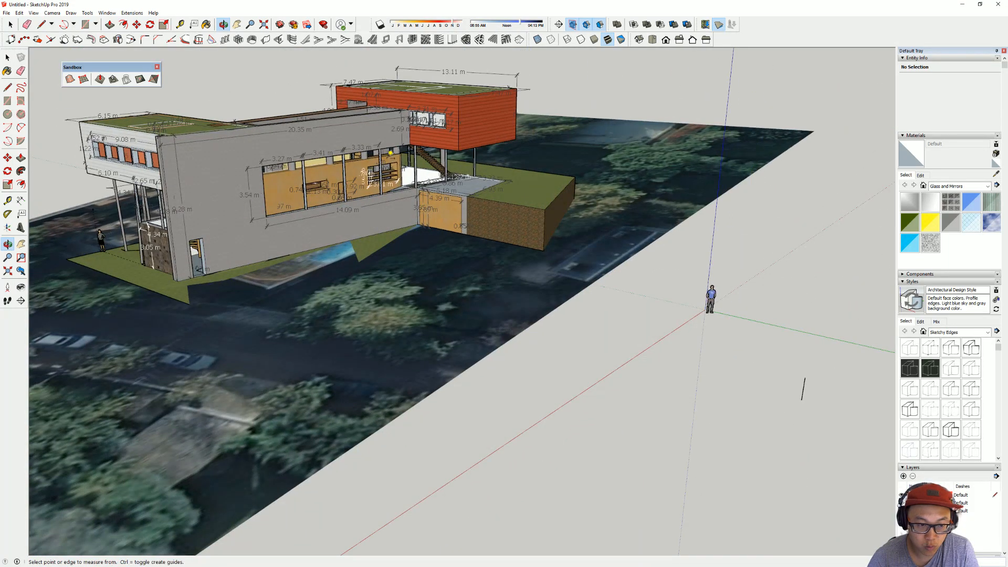
middle_click_drag(266, 237, 280, 271)
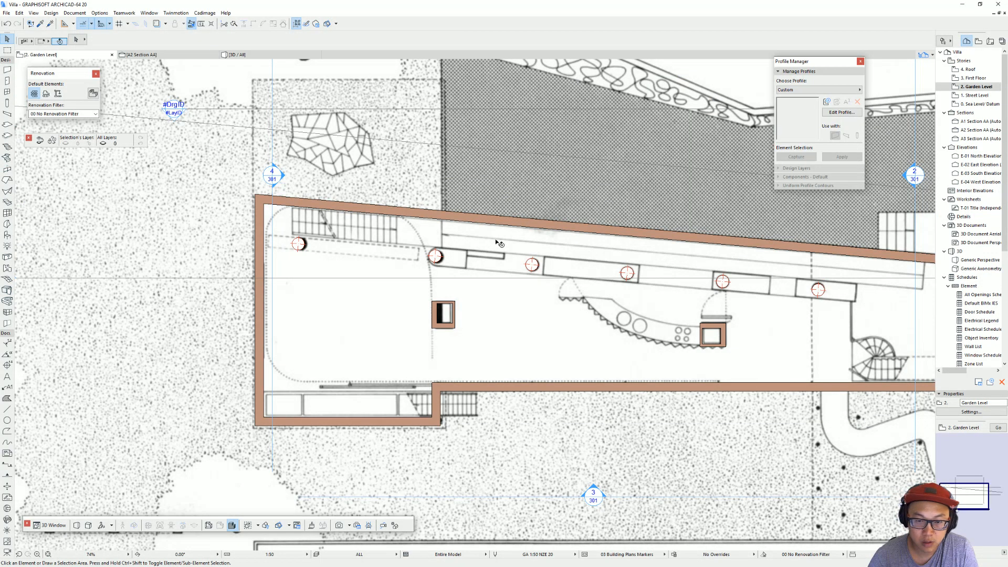
Step: Switch back to ArchiCAD and inspect the Garden Level walls, shafts and columns in the 3D view
scroll(495, 240, "down", 3)
key("F3")
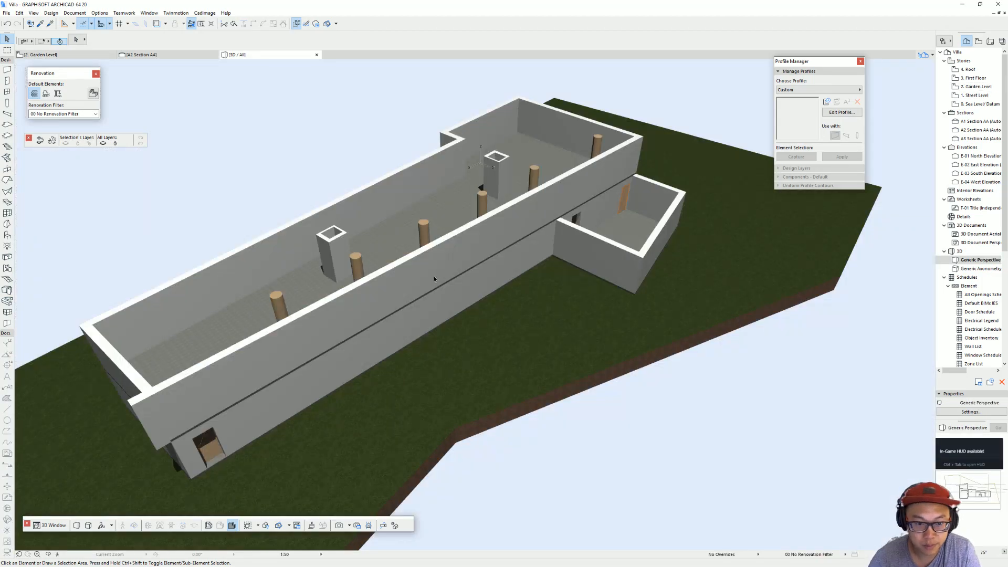
middle_click_drag(445, 169, 645, 266)
scroll(645, 267, "up", 3)
scroll(606, 273, "down", 4)
middle_click_drag(513, 288, 344, 401, "shift")
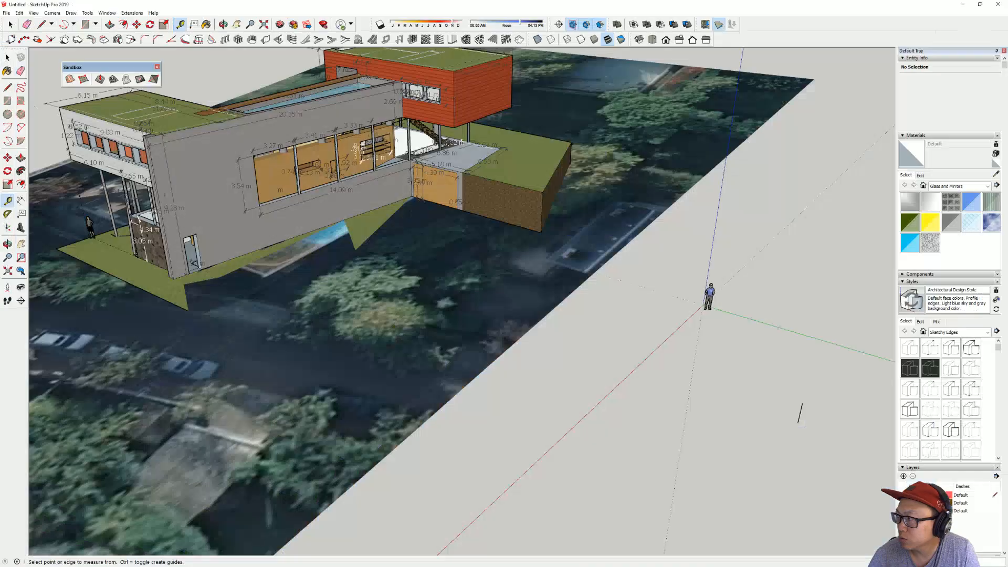
Step: Return to the SketchUp reference model and examine the white end volume, its slender columns and the projecting side wall
middle_click_drag(399, 284, 477, 292)
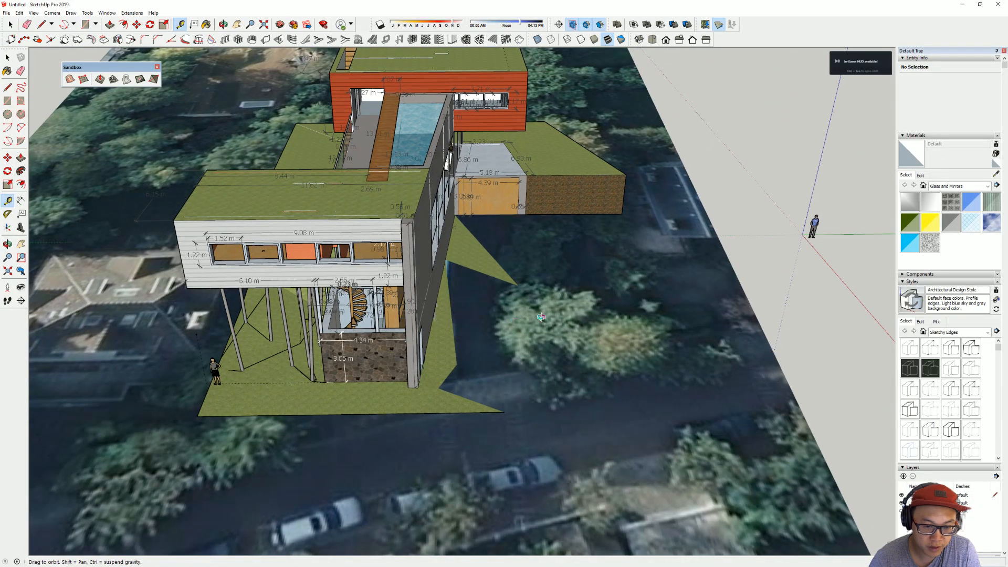
middle_click_drag(405, 342, 491, 326)
middle_click_drag(584, 323, 609, 313)
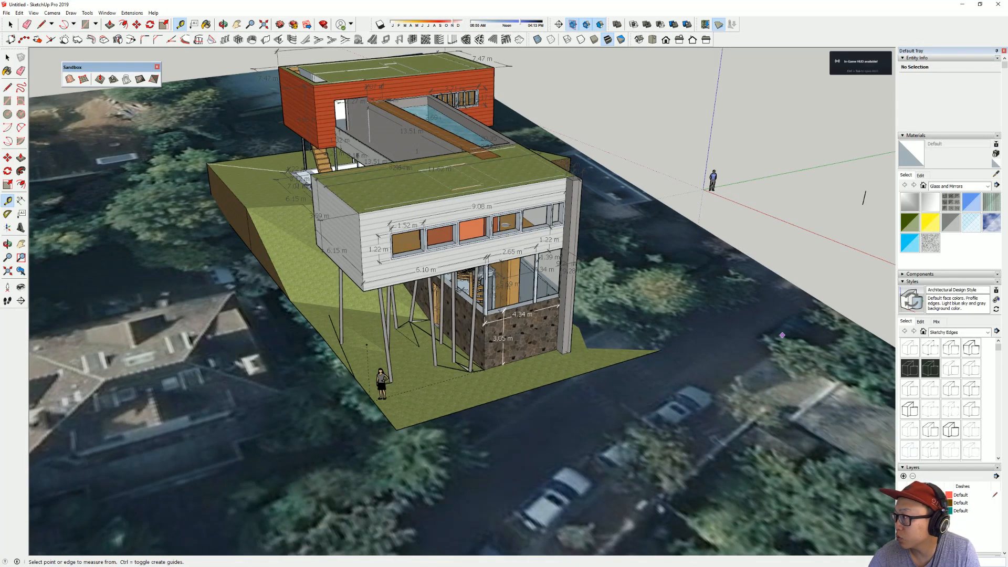
key("alt+Tab")
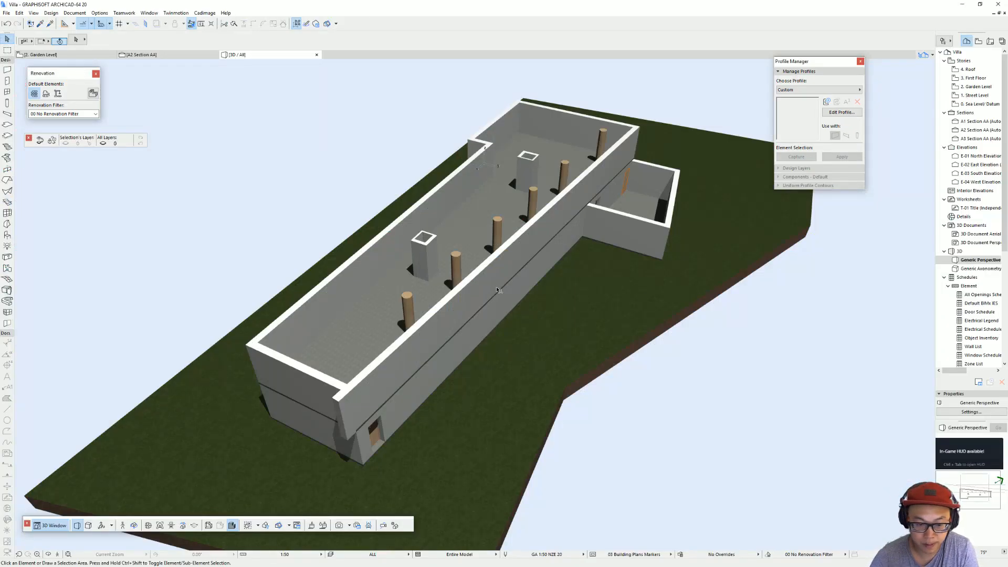
Step: Switch to ArchiCAD's floor plan, go down to the Street Level and show the Garden Level as its trace reference
key("F2")
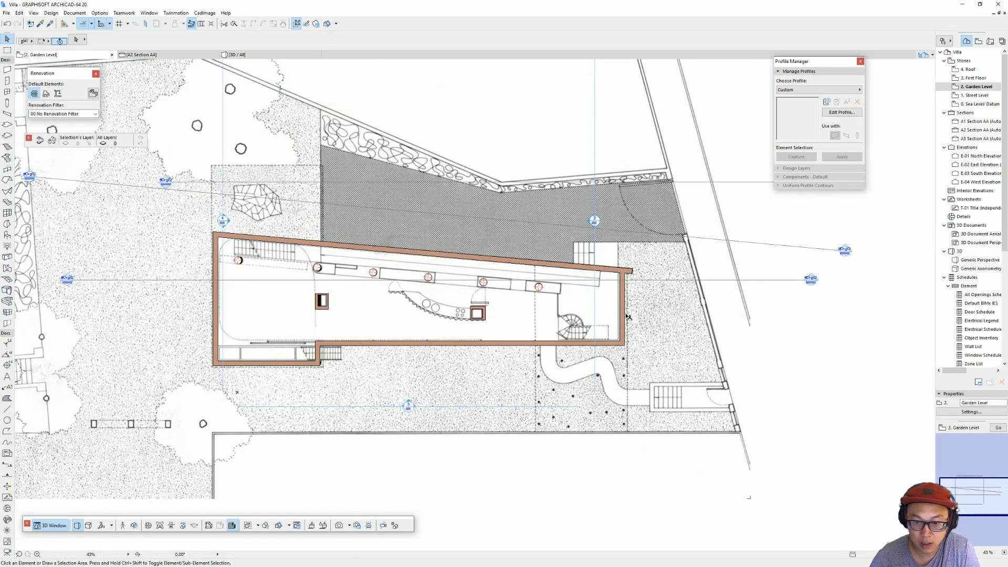
key("ctrl+Down")
scroll(651, 272, "up", 6)
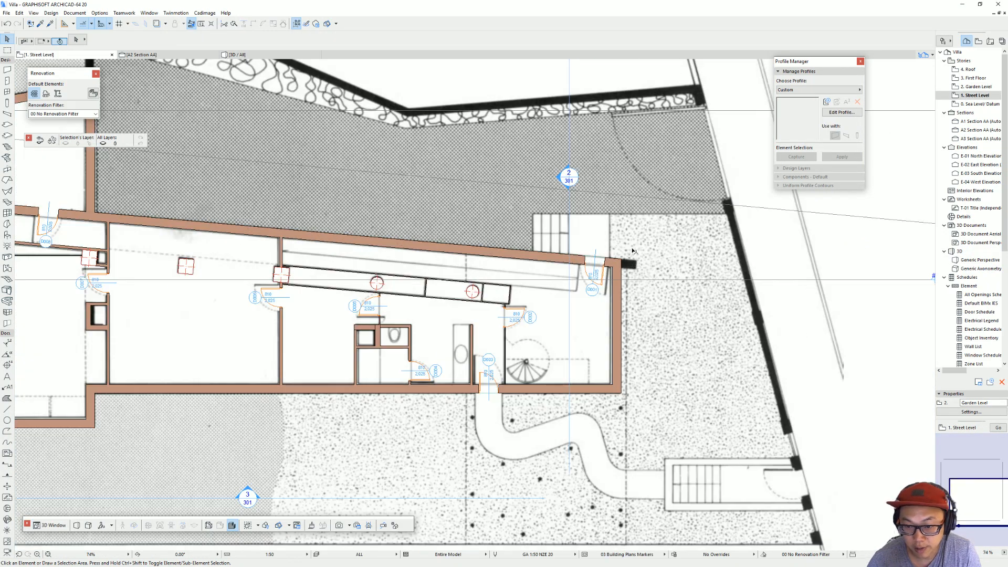
left_click(603, 277)
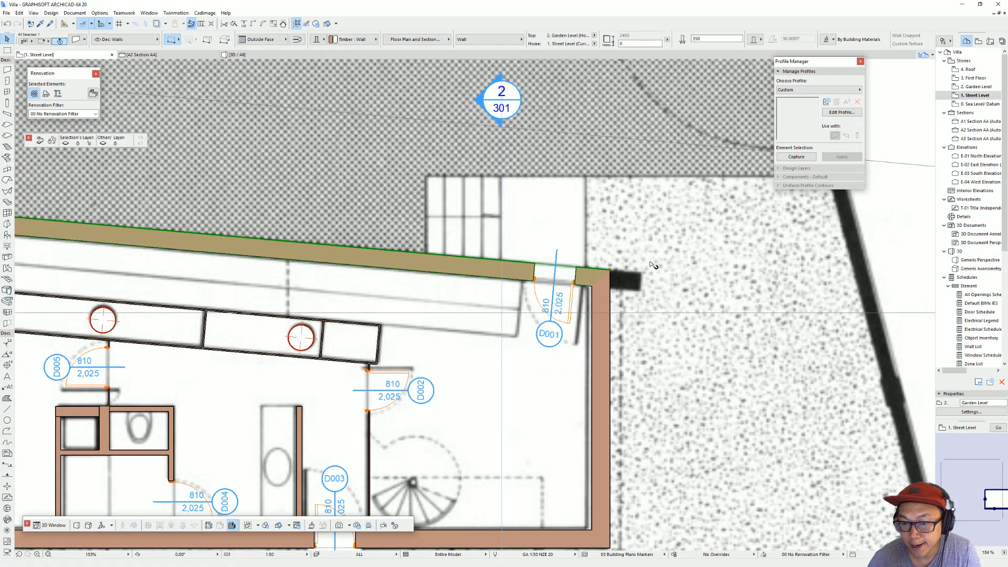
scroll(704, 274, "up", 1)
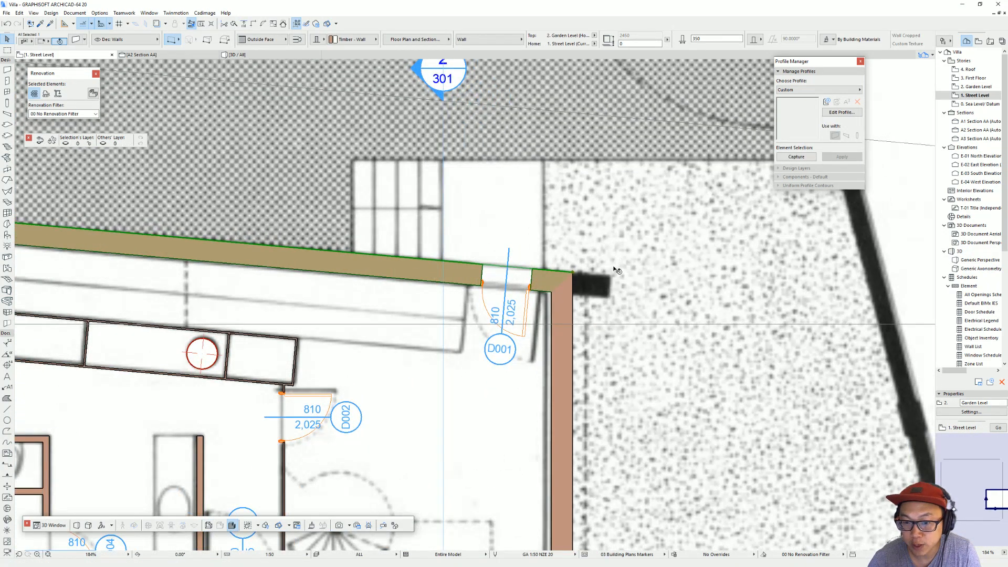
right_click(980, 87)
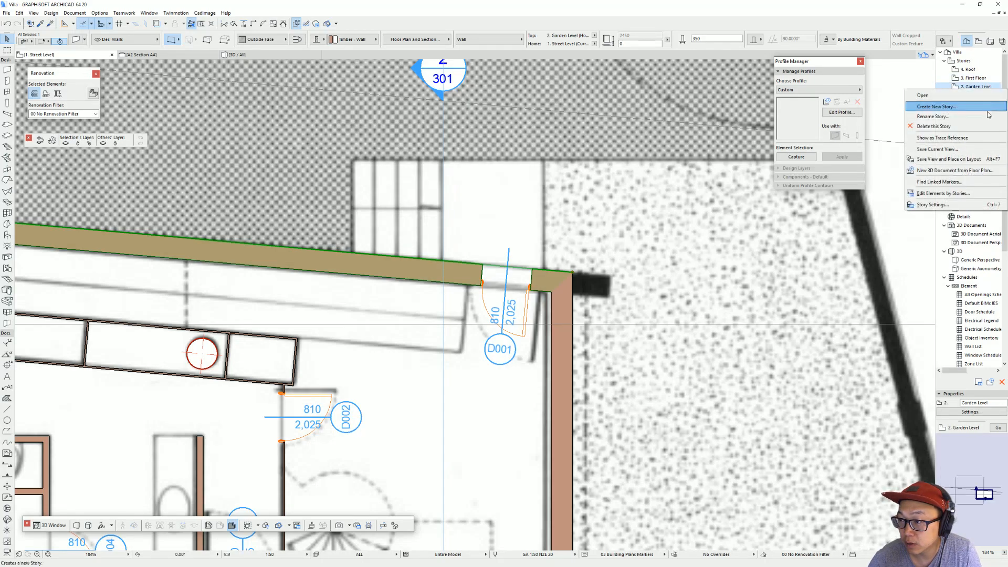
left_click(980, 138)
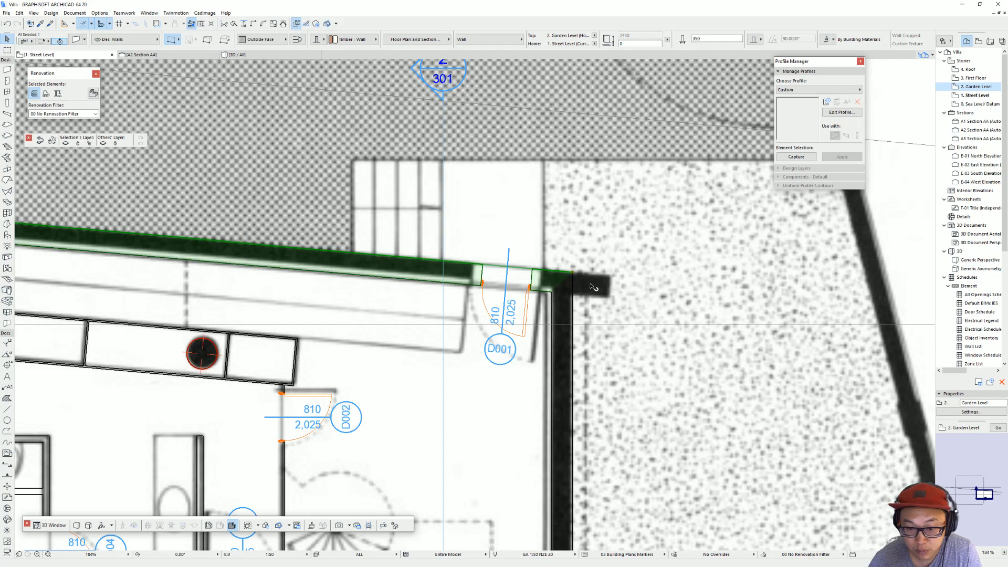
Step: Hide the layer of the pasted plan image on the Street Level so the traced Garden Level wall outlines can be used
left_click(645, 282)
left_click(642, 280)
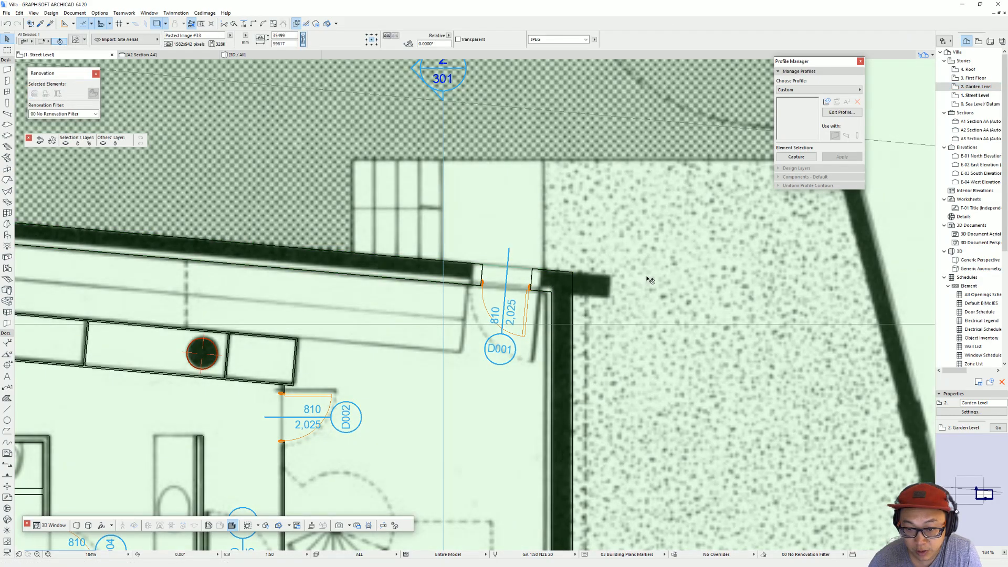
scroll(650, 278, "down", 10)
middle_click_drag(670, 252, 584, 254)
scroll(675, 272, "up", 3)
scroll(550, 293, "up", 3)
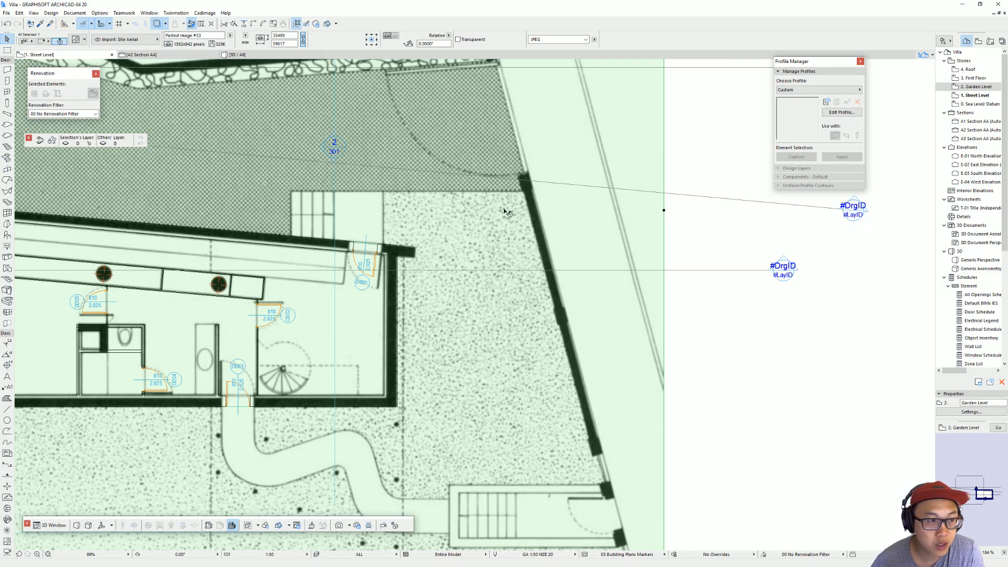
left_click(65, 143)
scroll(415, 251, "up", 6)
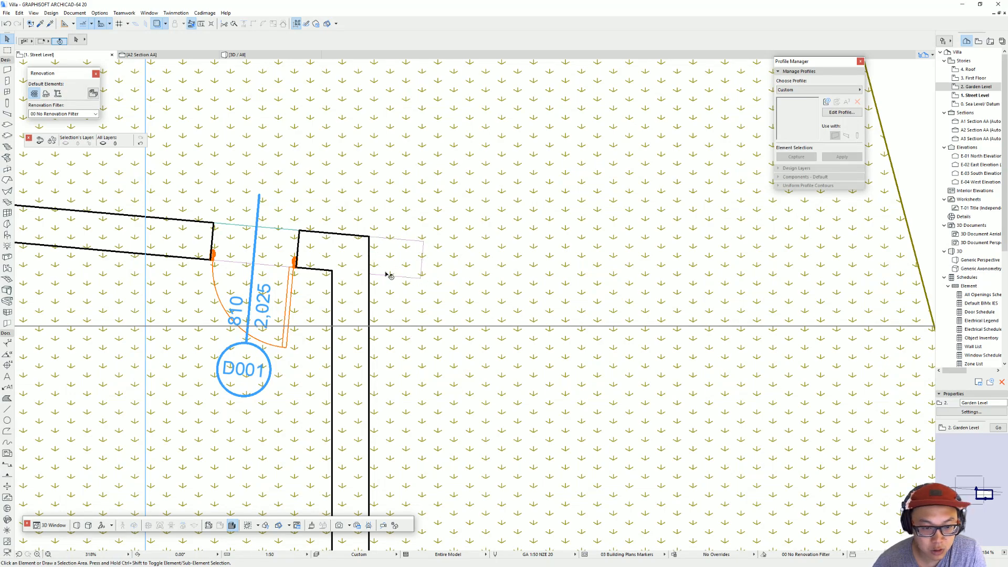
Step: Stretch the slanted exterior wall beside door D001 to the end of the traced Garden Level wall
left_click(371, 239)
left_click(371, 239)
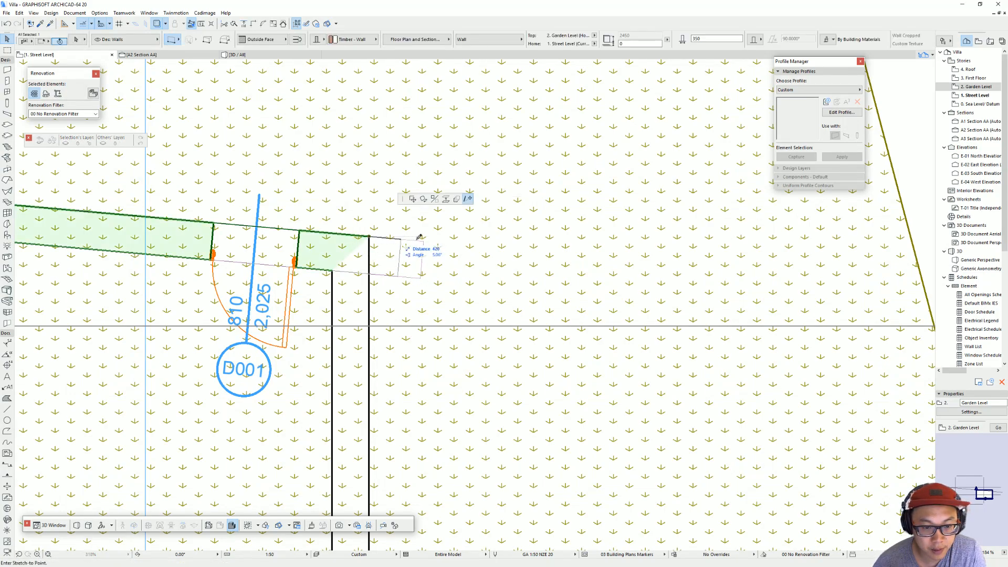
left_click(425, 240)
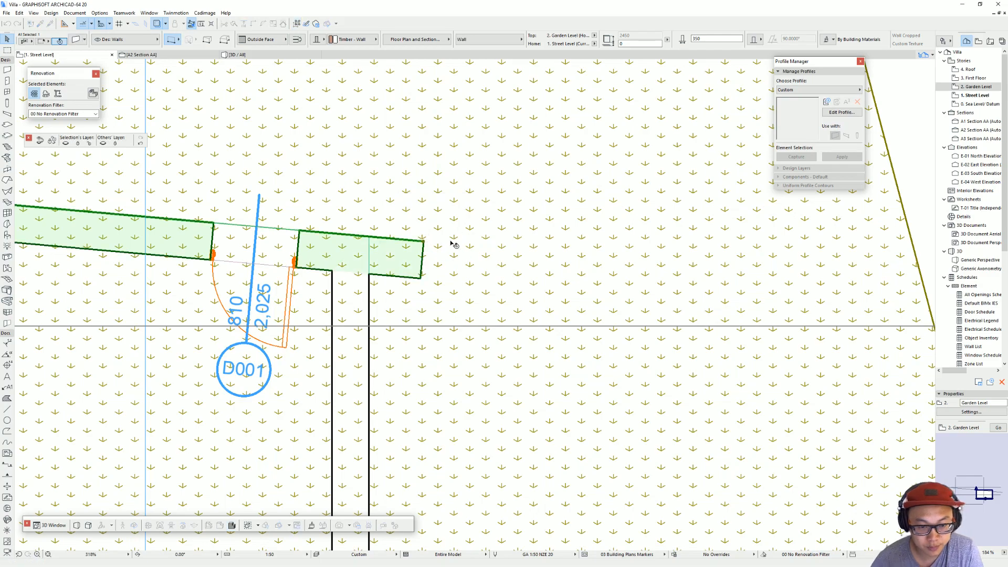
key("Escape")
Step: Inspect the extended slanted wall, the gap between both stories' walls, and the columns and shafts in the 3D view
key("F3")
scroll(342, 388, "up", 3)
middle_click_drag(343, 388, 372, 445, "shift")
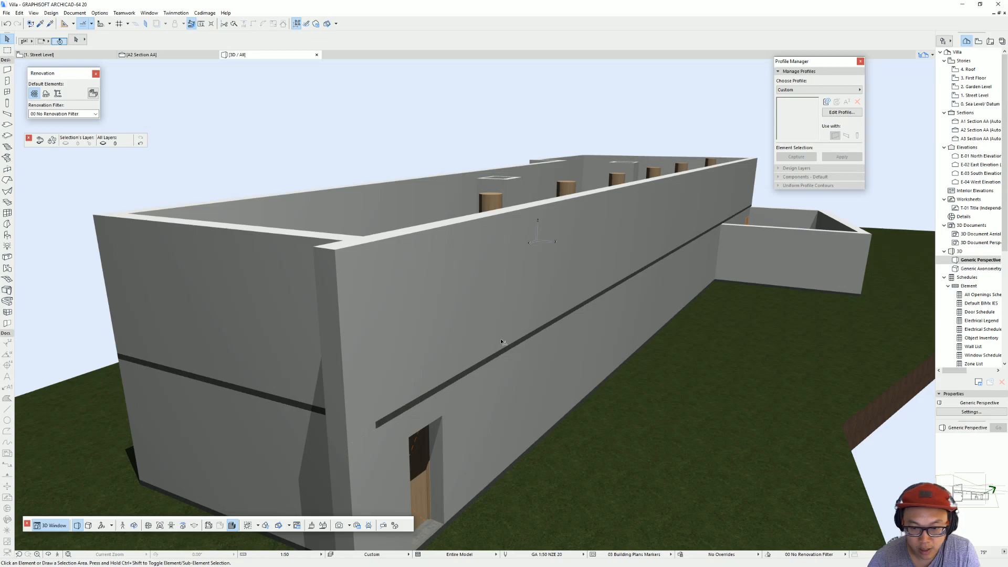
scroll(501, 342, "down", 2)
middle_click_drag(463, 314, 221, 283, "shift")
scroll(377, 318, "down", 2)
middle_click_drag(378, 319, 506, 328, "shift")
left_click(506, 325)
left_click(551, 379)
middle_click_drag(553, 379, 588, 333, "shift")
middle_click_drag(573, 252, 509, 356, "shift")
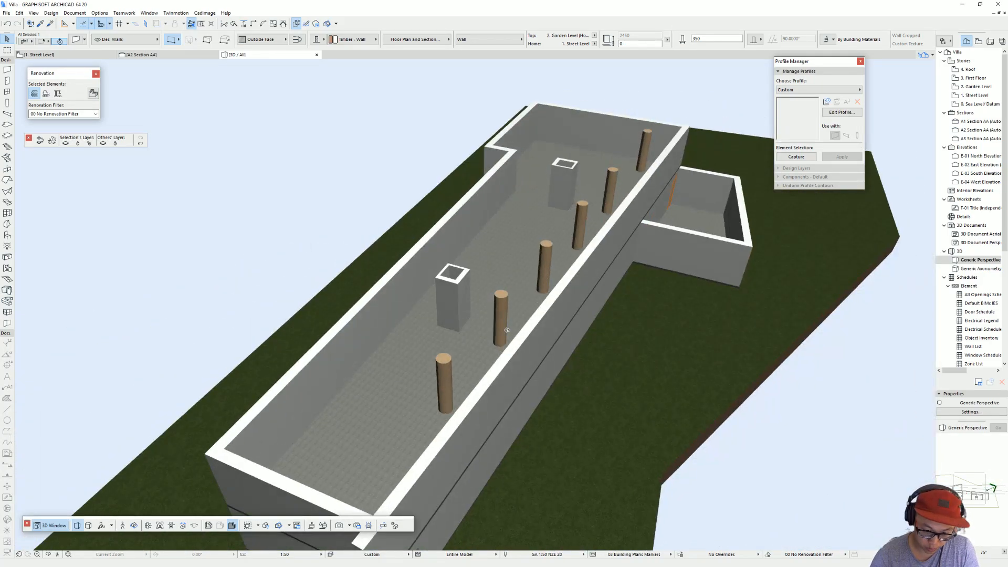
middle_click_drag(306, 308, 591, 286, "shift")
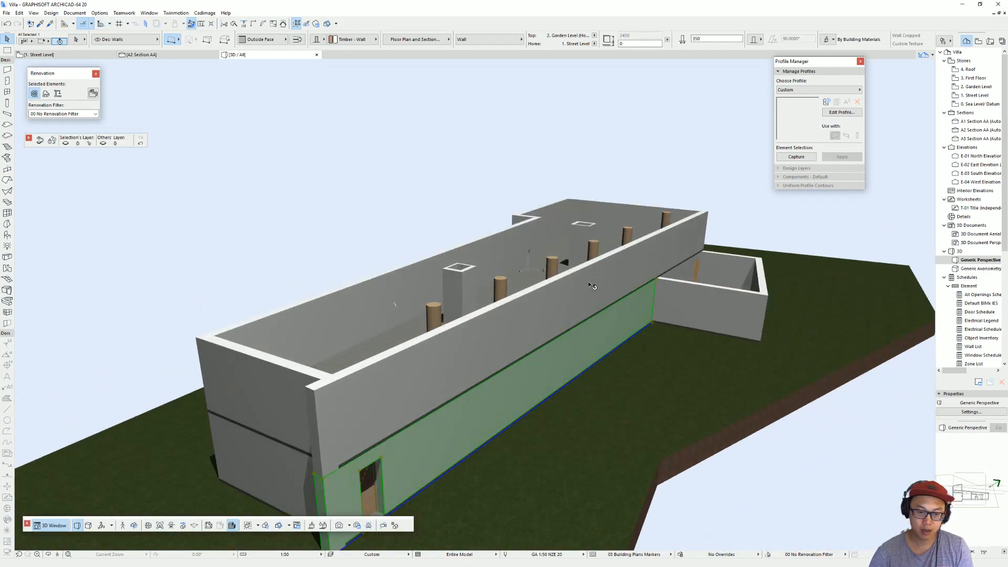
Step: Open Section A2 from its marker on the Street Level plan, with the section drawing image displayed behind the model
key("F2")
scroll(536, 259, "down", 3)
scroll(538, 261, "down", 3)
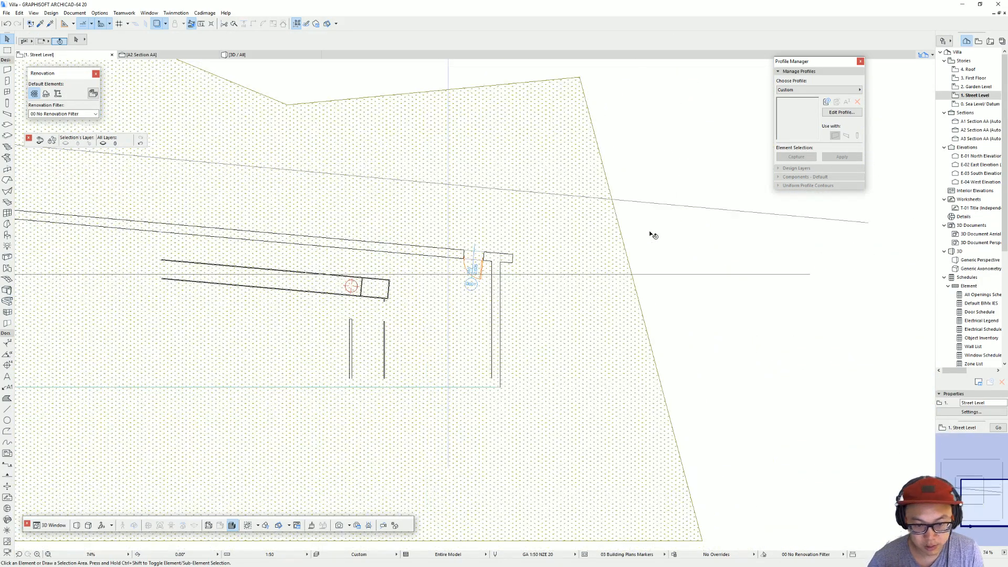
scroll(637, 239, "down", 5)
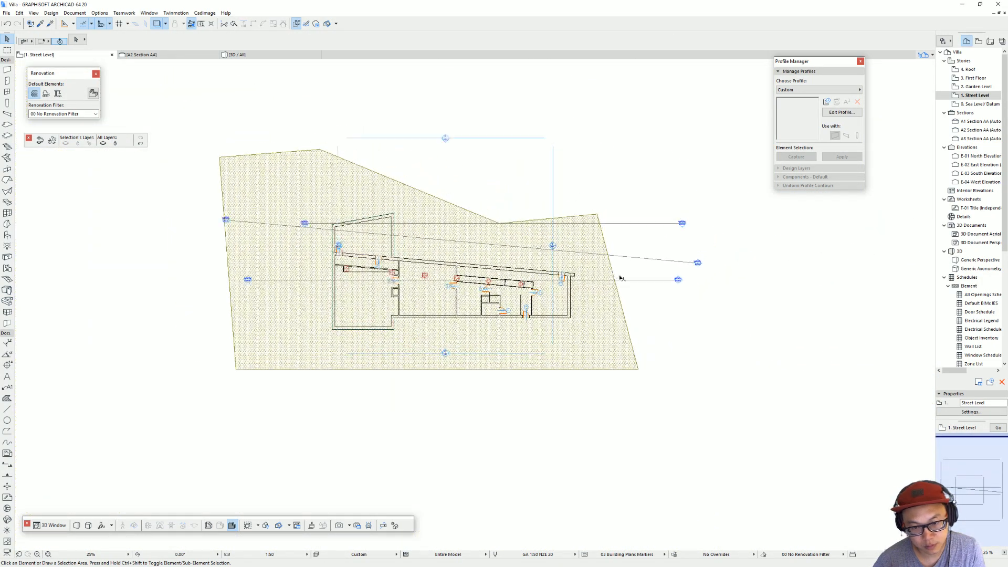
left_click(679, 280)
right_click(679, 280)
left_click(726, 309)
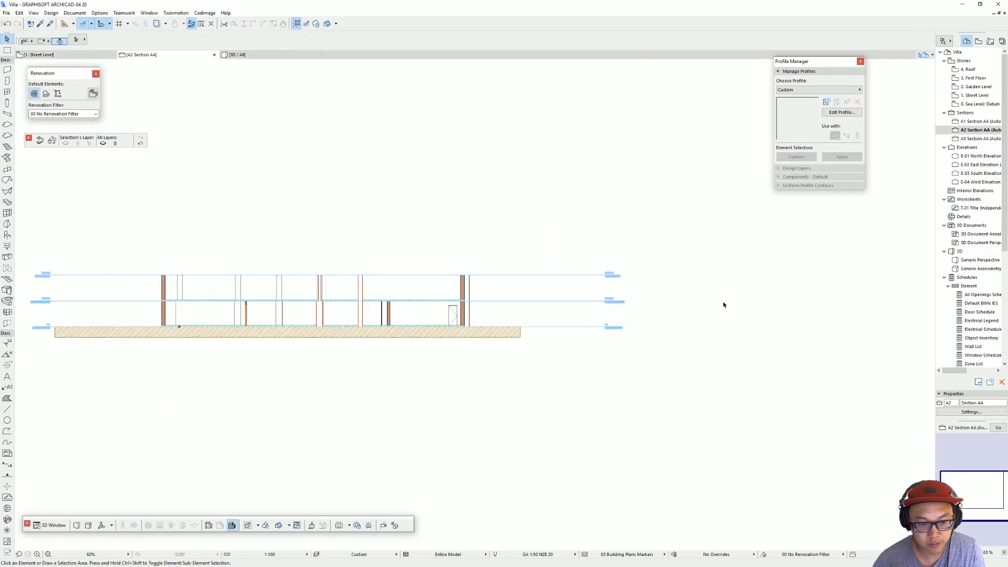
scroll(603, 235, "down", 3)
scroll(466, 268, "up", 2)
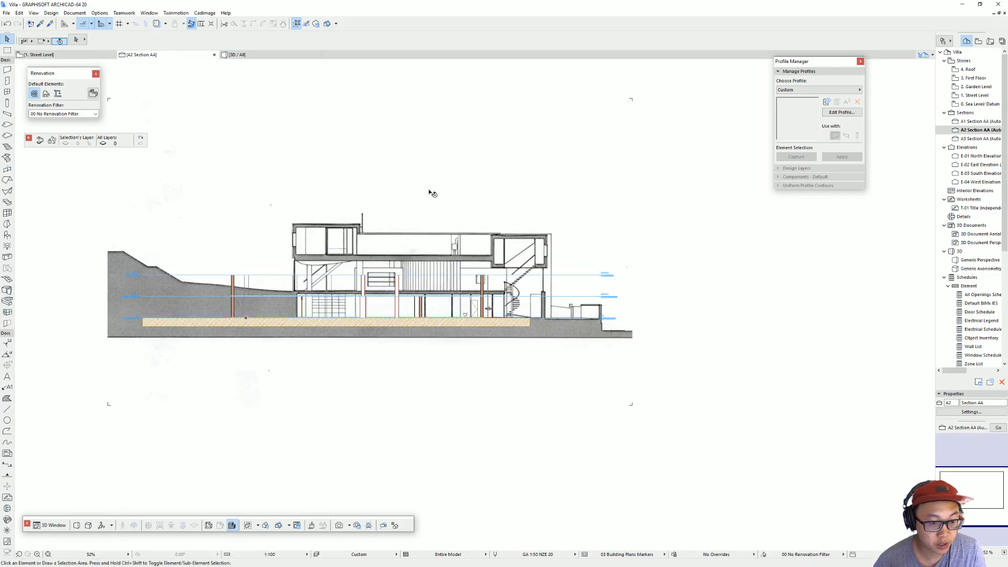
scroll(445, 292, "up", 3)
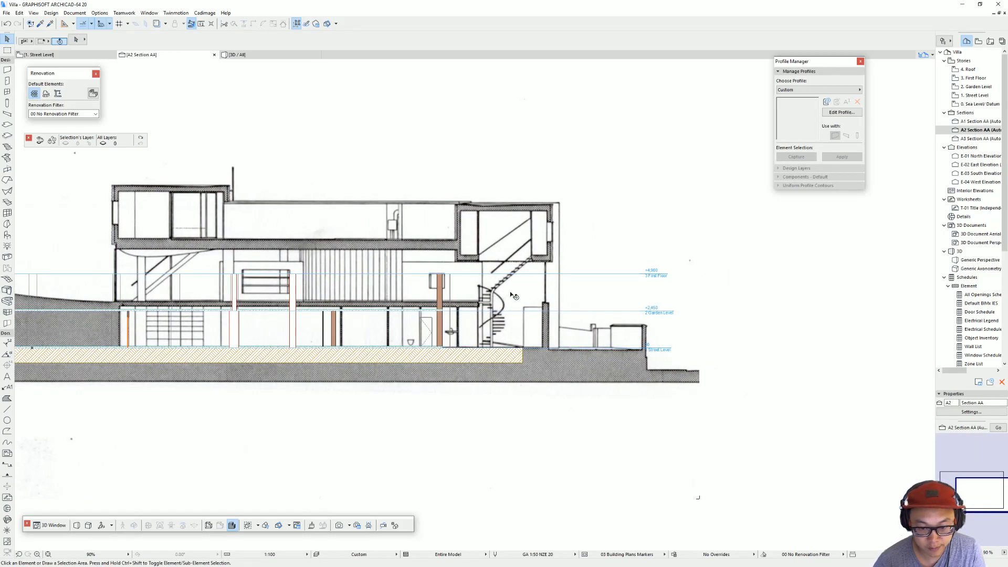
Step: Measure the height from the Street Level line to the Garden Level floor drawn on the section image
middle_click_drag(179, 277, 278, 284)
scroll(551, 341, "up", 2)
middle_click_drag(552, 341, 389, 355)
key("m")
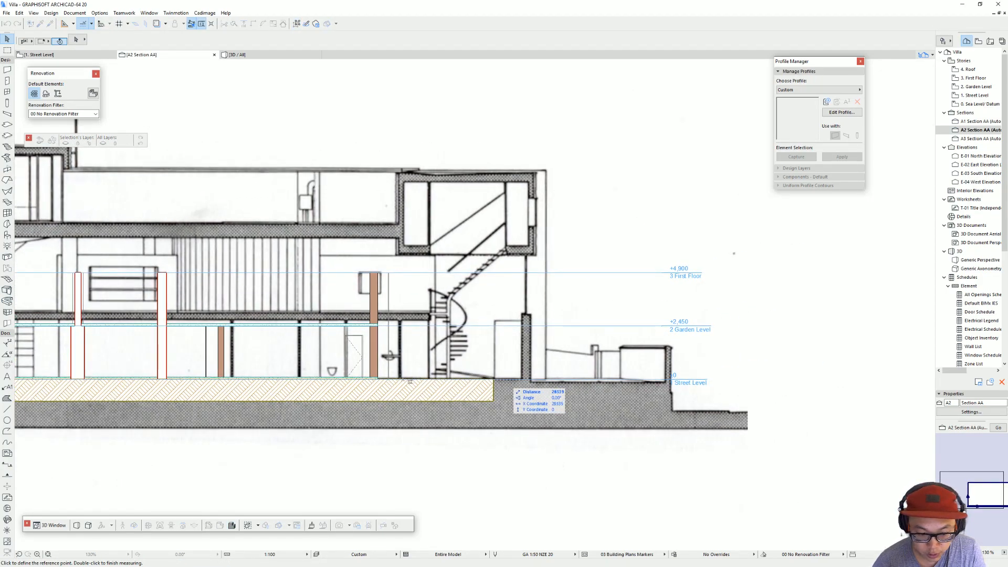
left_click(394, 377)
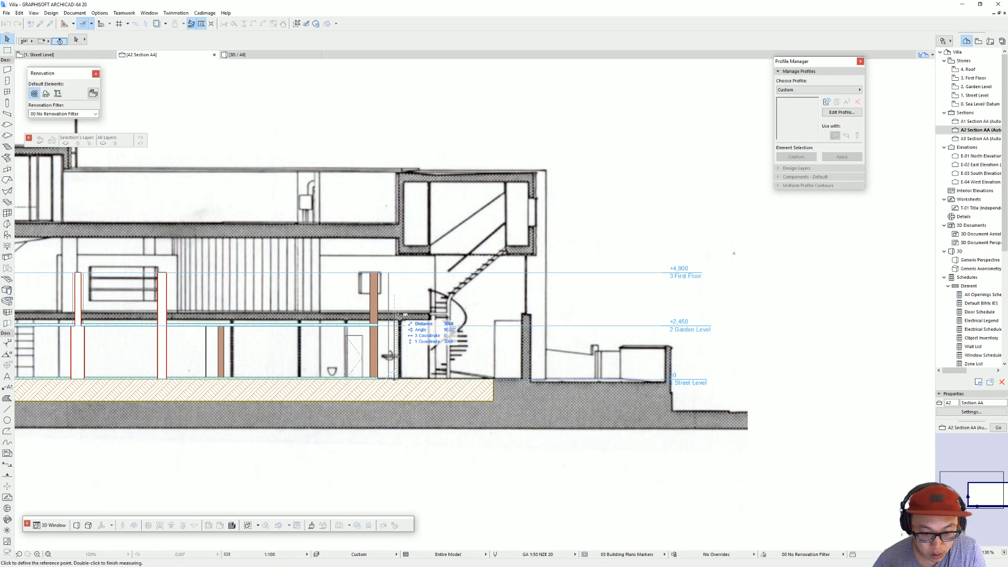
double_click(395, 315)
Step: Measure the height from the drawn Garden Level floor up to the First Floor slab on the section image
key("m")
left_click(324, 312)
scroll(325, 223, "down", 2)
scroll(550, 252, "up", 2)
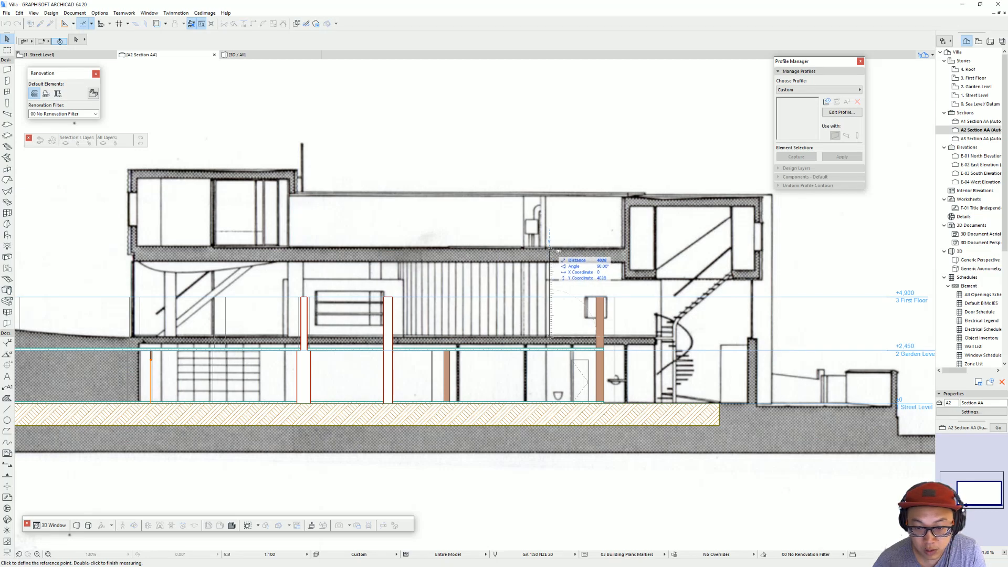
double_click(547, 290)
scroll(546, 289, "down", 1)
middle_click_drag(546, 289, 462, 304)
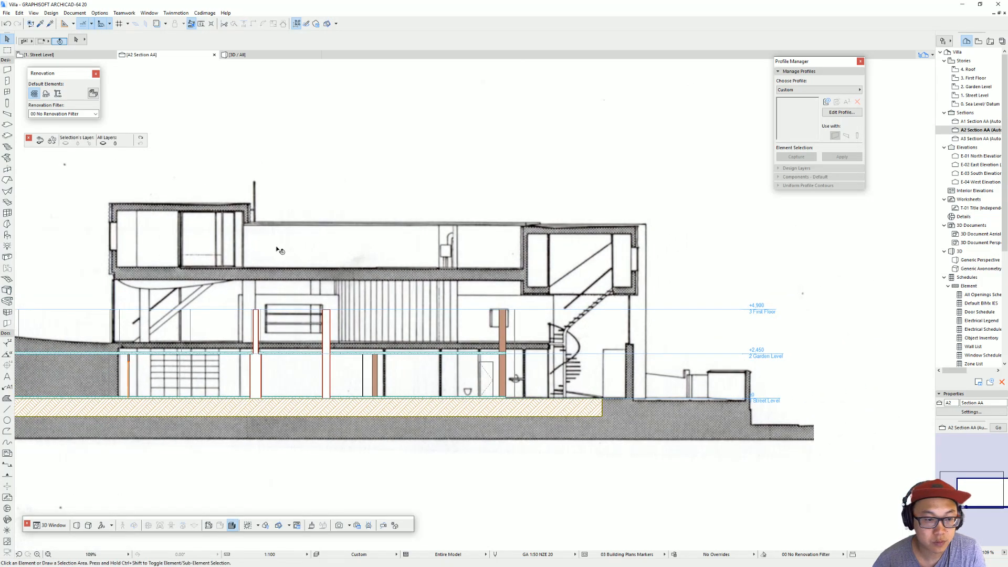
Step: Try to measure upwards from the top of the drawn First Floor slab near the upper end volume
key("m")
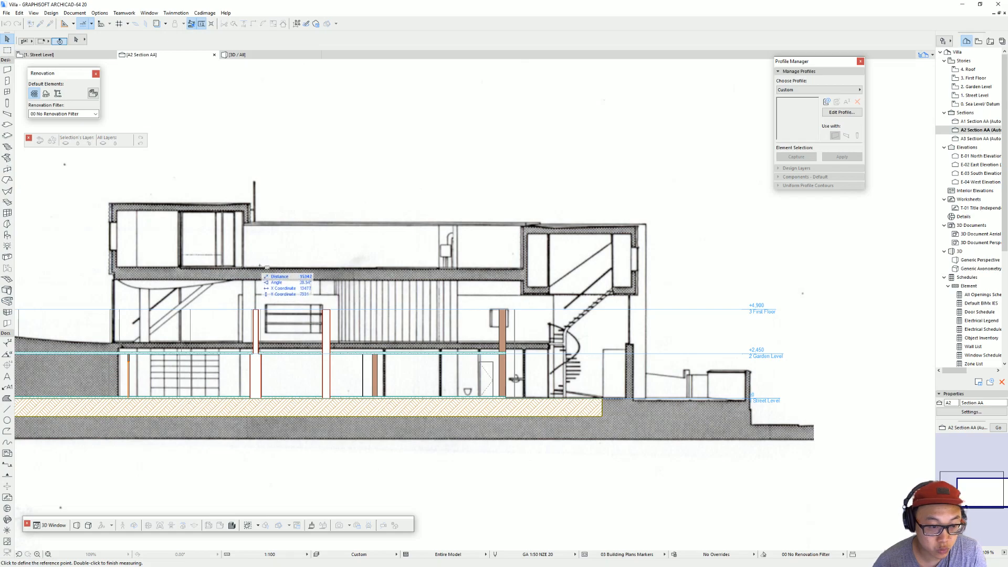
left_click(258, 268)
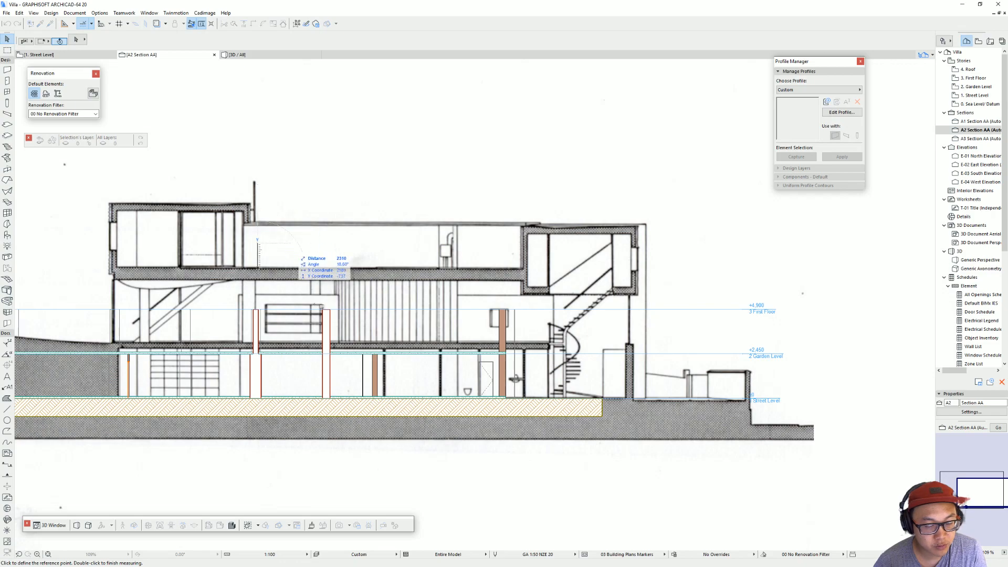
key("Escape")
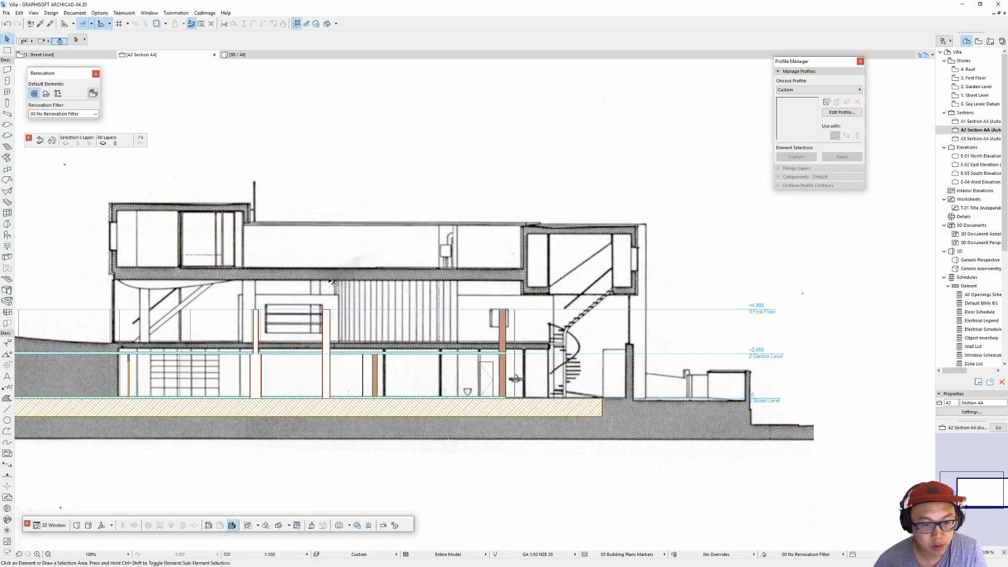
Step: In the Story Settings, set the height to next to 3000 for the Street Level and 4000 for the Garden Level
left_click(51, 12)
left_click(79, 36)
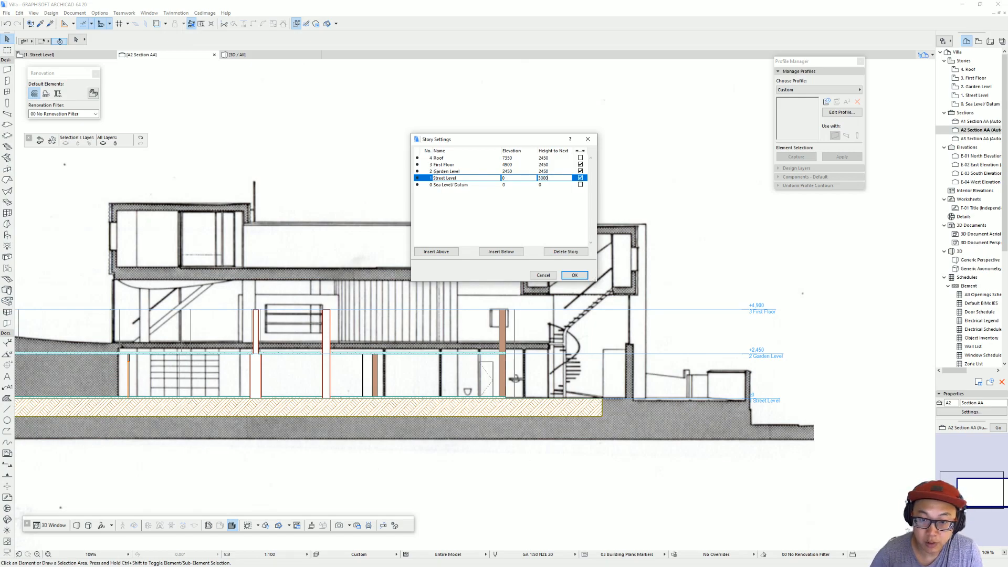
left_click(554, 171)
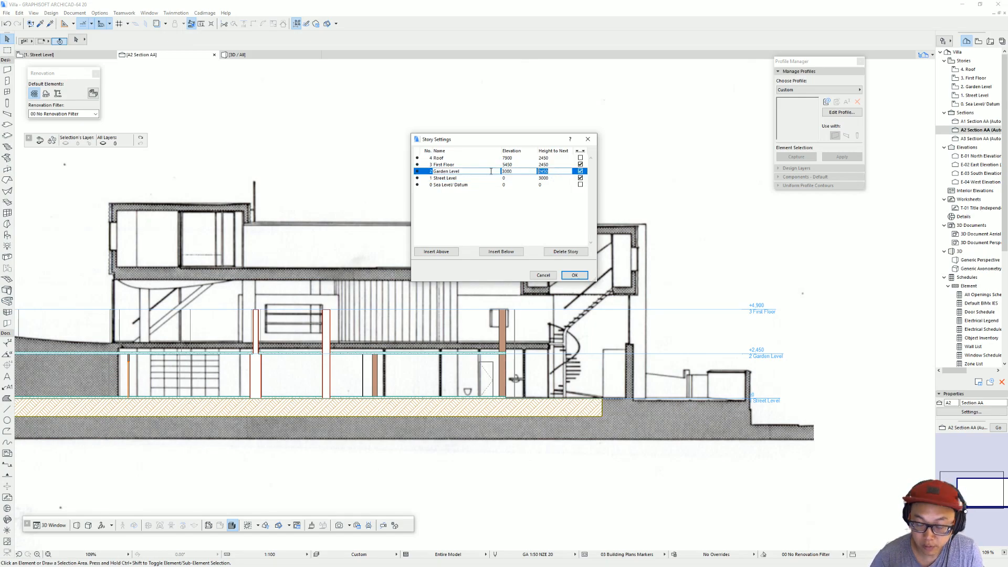
left_click(560, 165)
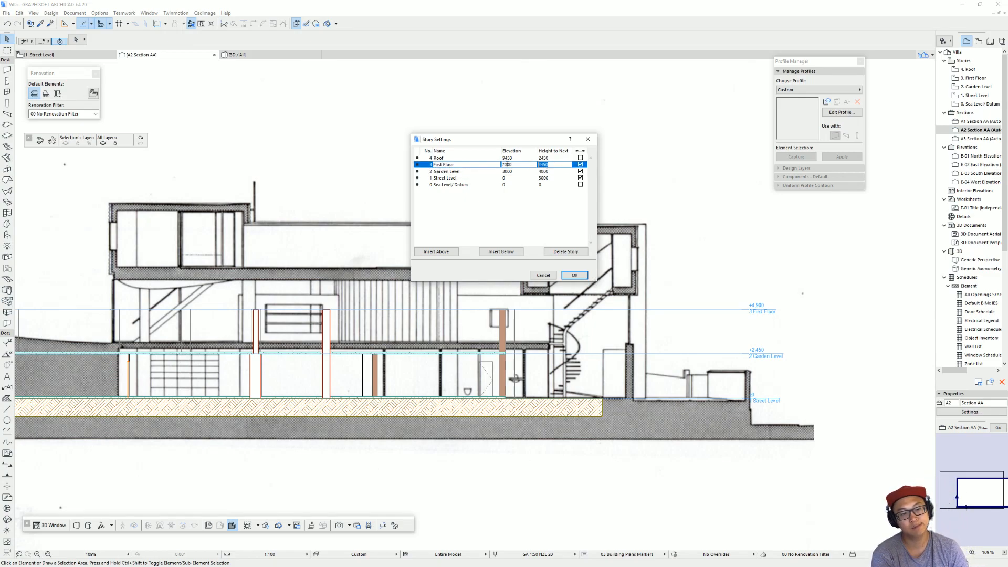
type("35")
key("Return")
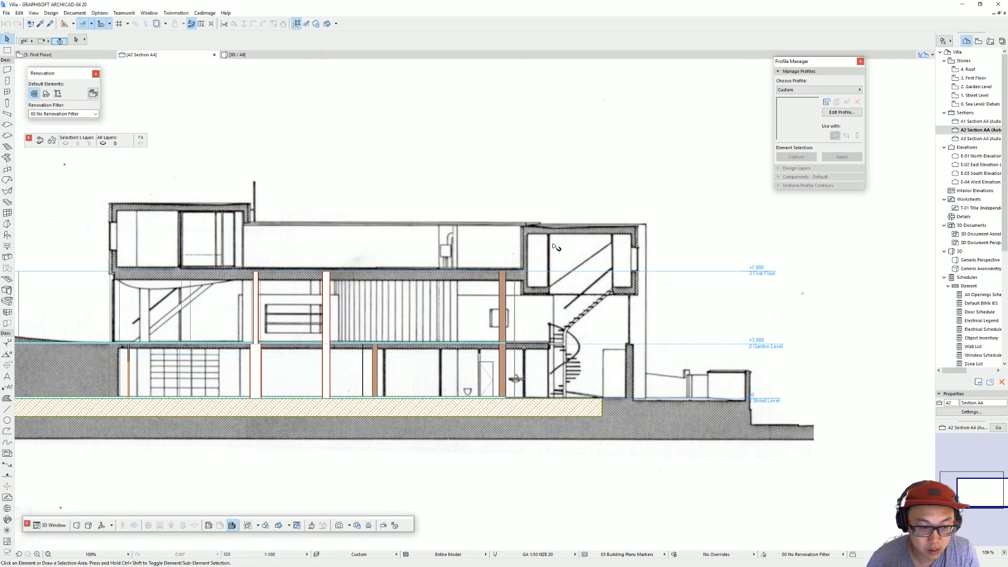
Step: Measure the height from the top of the First Floor slab to the roof line on the section image
middle_click_drag(432, 217, 551, 245)
key("m")
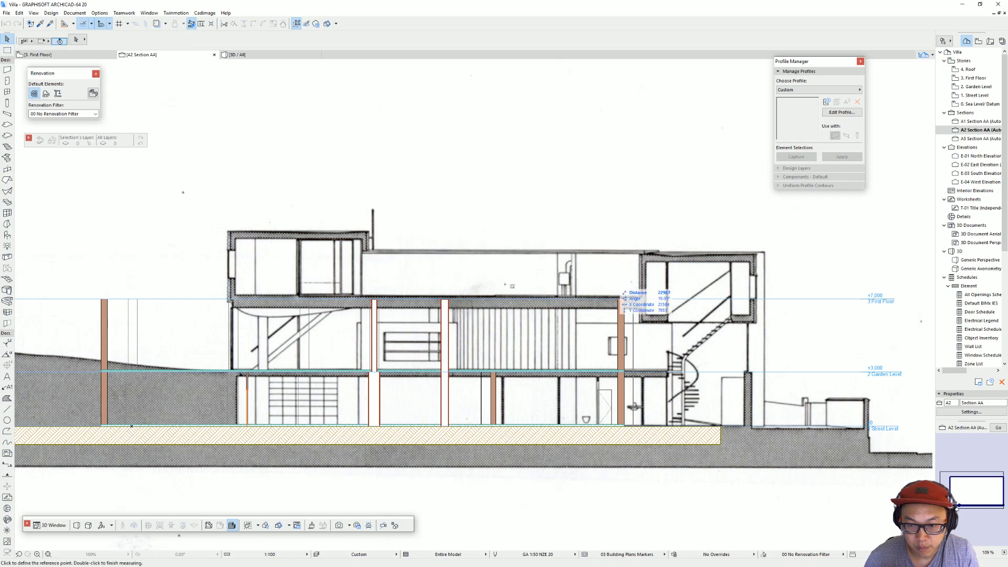
left_click(486, 296)
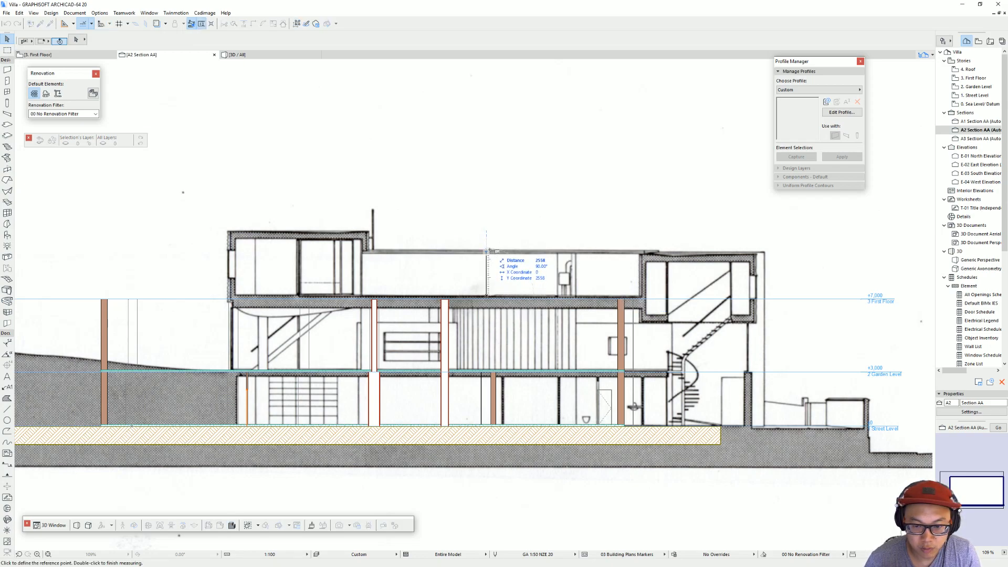
key("Escape")
Step: Set the First Floor's height to next to 2500 in the Story Settings
left_click(65, 13)
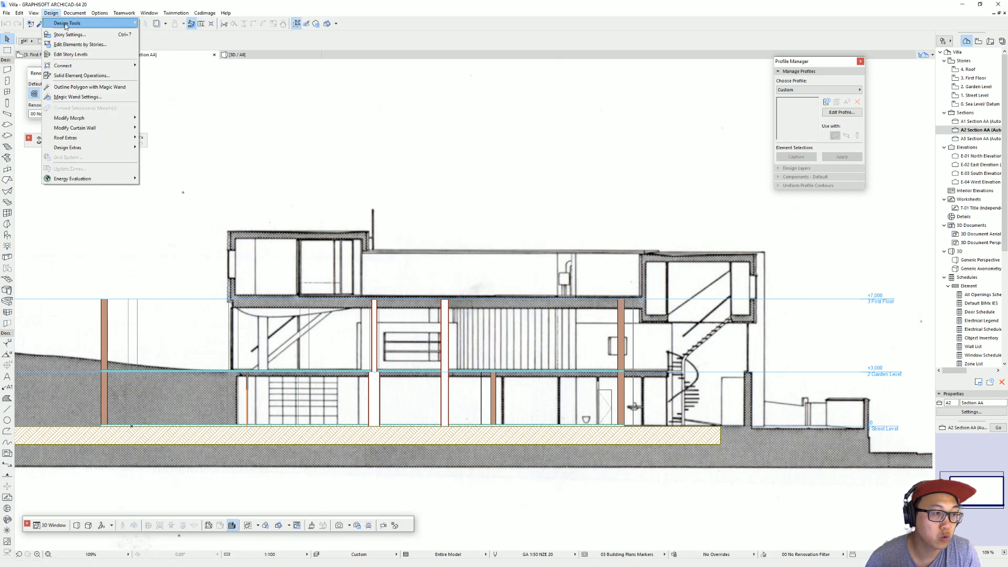
left_click(95, 35)
double_click(546, 164)
type("2500")
key("Return")
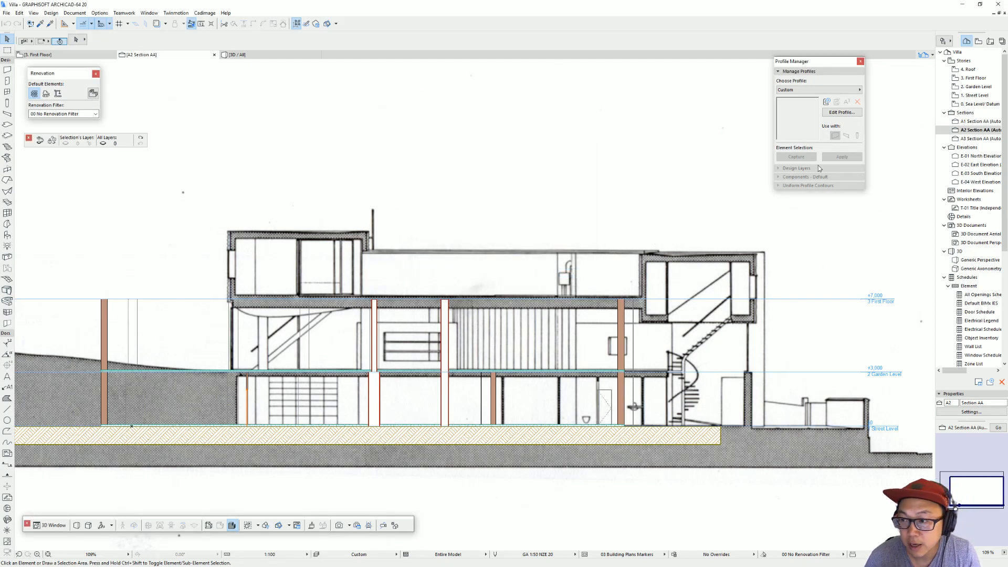
right_click(978, 130)
left_click(889, 275)
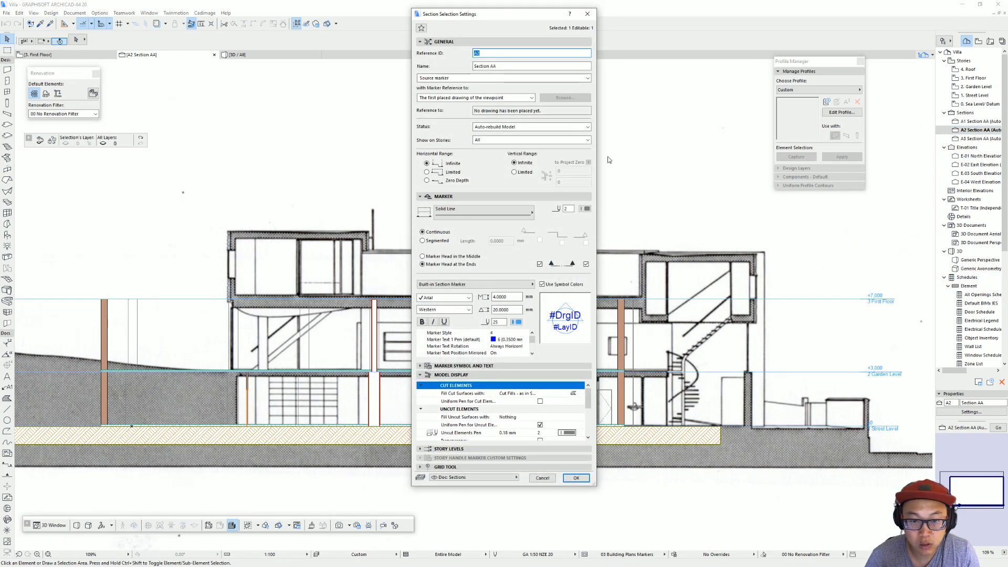
left_click(487, 449)
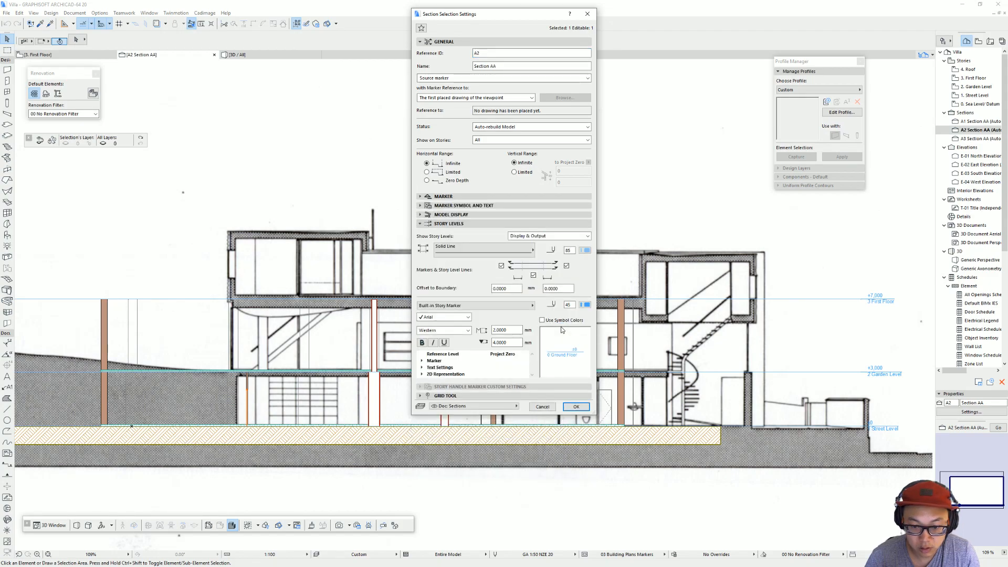
key("Escape")
Step: Switch on the story level line of the Roof in the Story Settings so it shows in the section
left_click(50, 12)
left_click(69, 34)
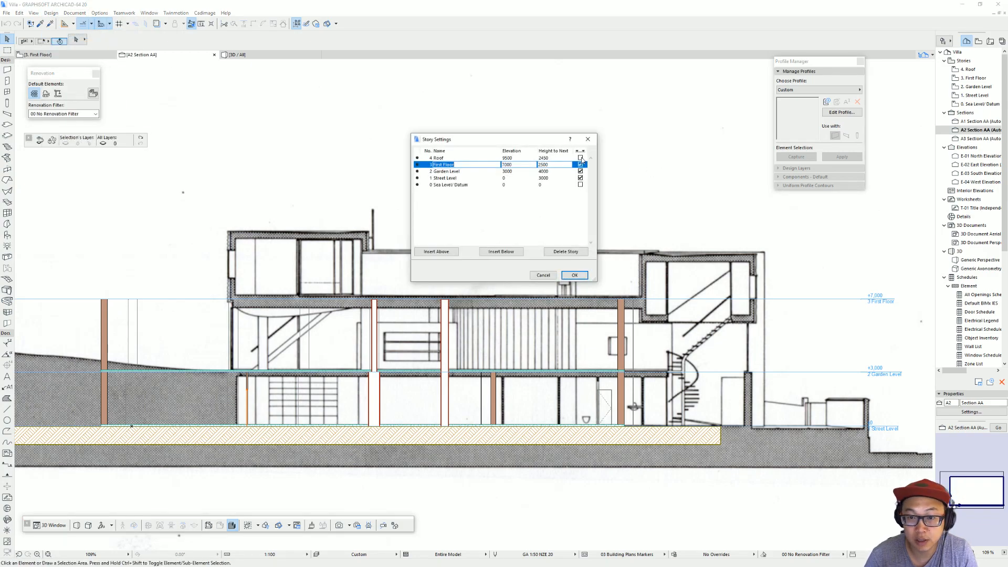
left_click(581, 158)
left_click(579, 275)
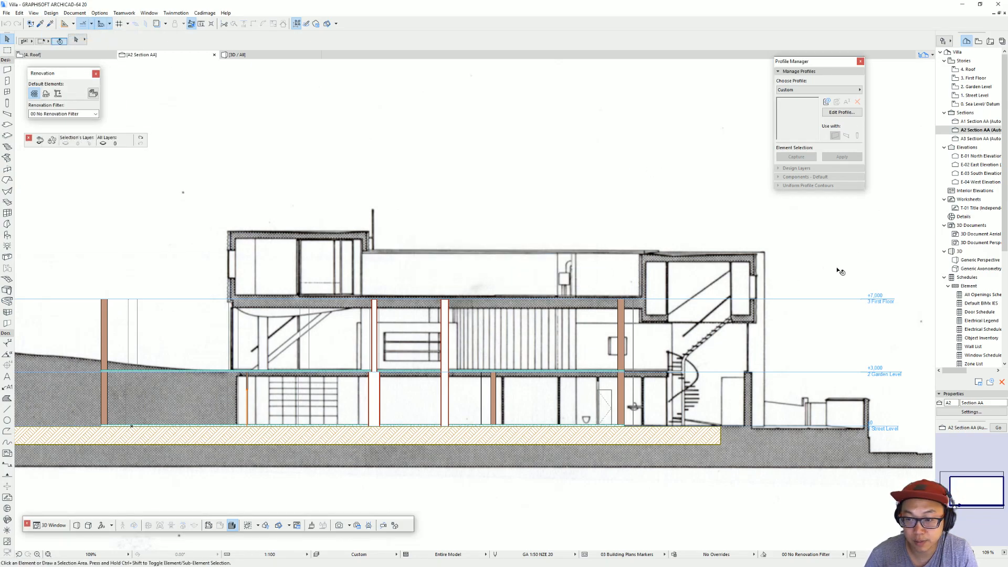
scroll(420, 243, "down", 1)
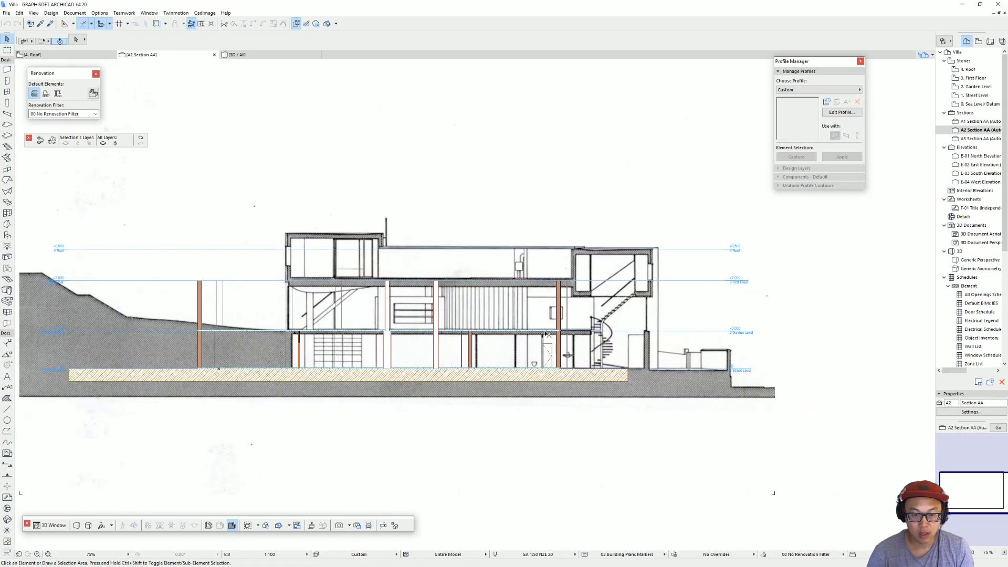
Step: Examine the stacked exterior walls in 3D, selecting the long Garden Level wall and viewing the building from its end
key("F3")
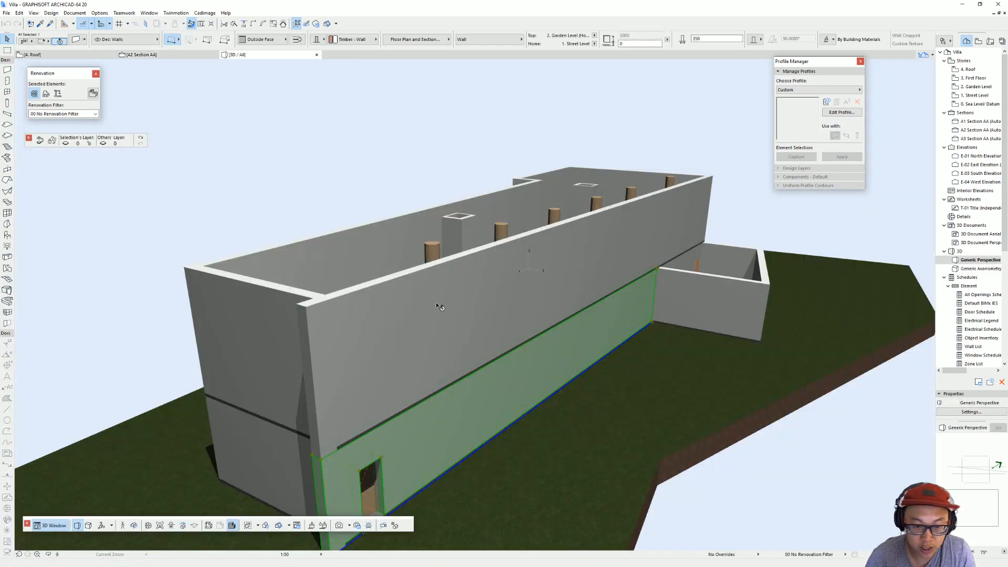
scroll(492, 303, "down", 3)
left_click(484, 295)
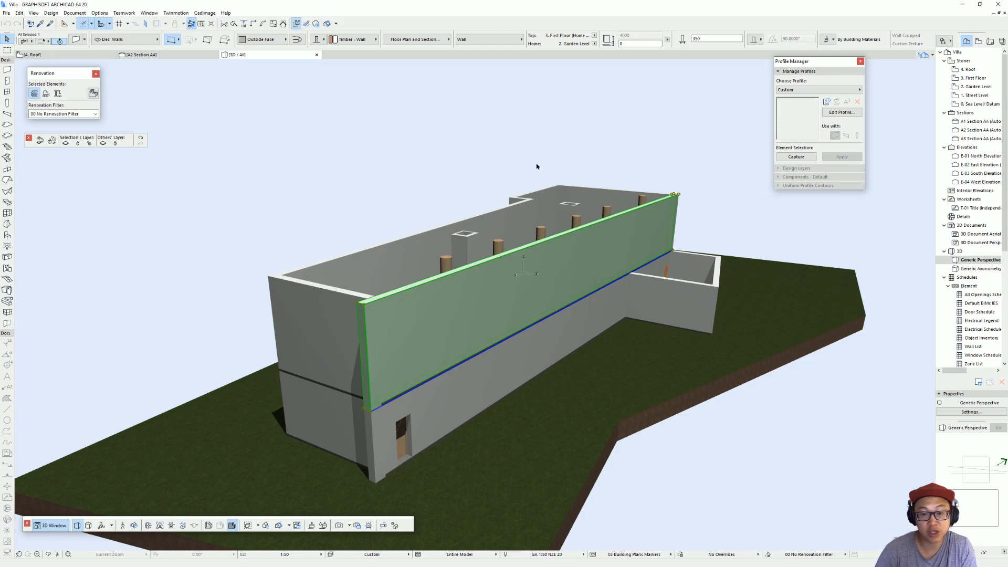
middle_click_drag(551, 259, 465, 228, "shift")
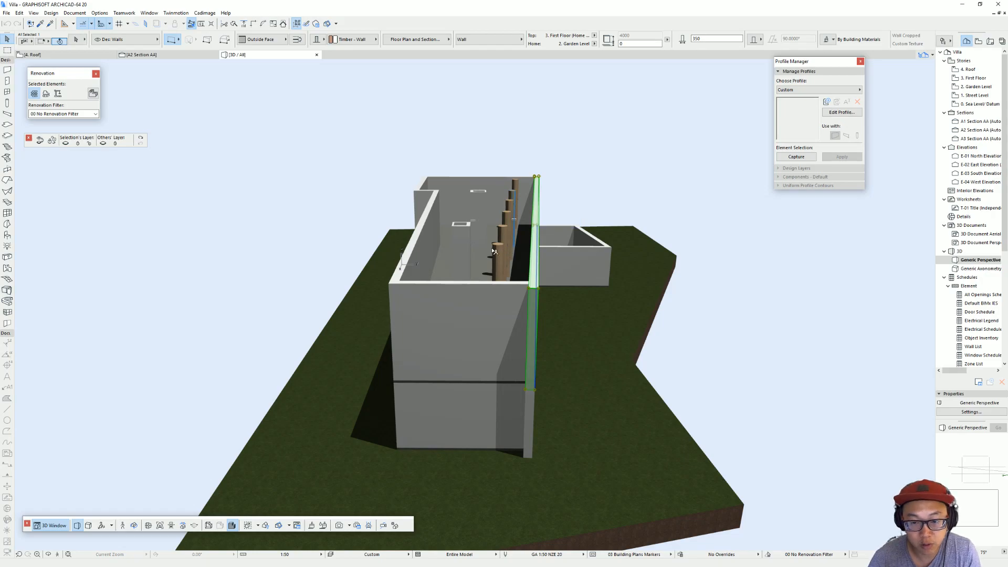
middle_click_drag(654, 274, 496, 302, "shift")
Step: Open the Garden Level floor plan and bring the hidden site plan image back by reverting the last quick layer change
key("F2")
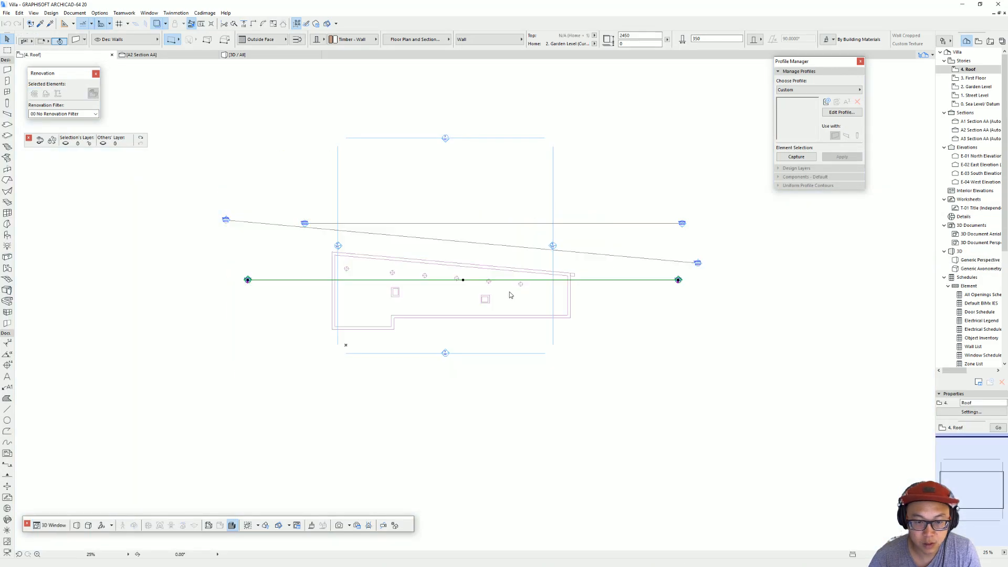
double_click(976, 88)
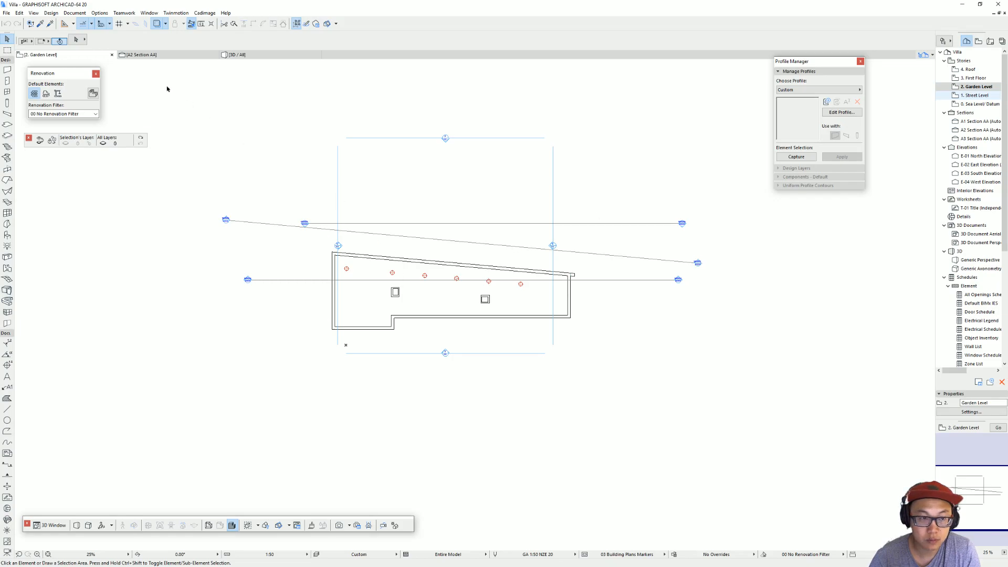
scroll(459, 279, "up", 3)
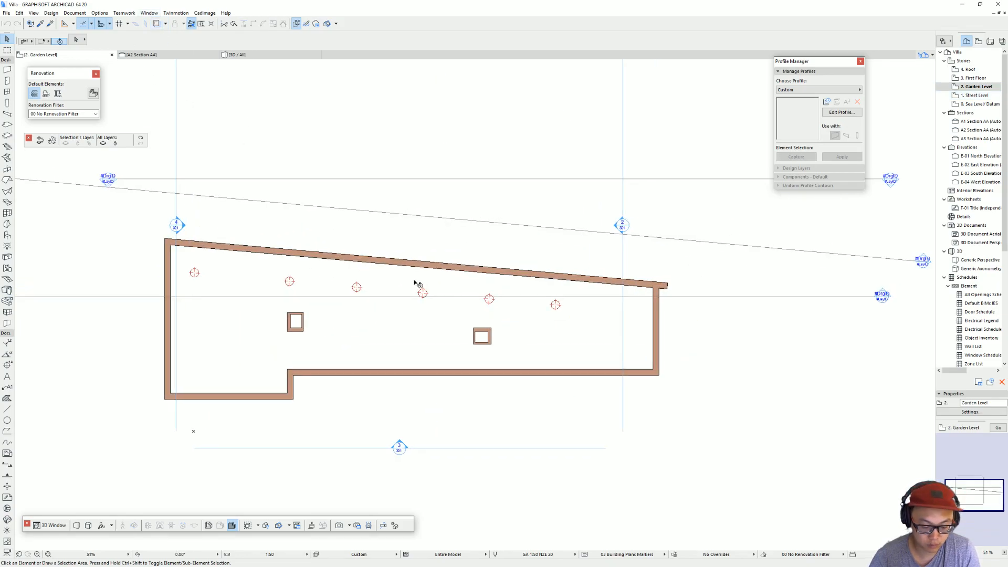
left_click(141, 144)
left_click(363, 312)
key("Return")
scroll(367, 312, "down", 3)
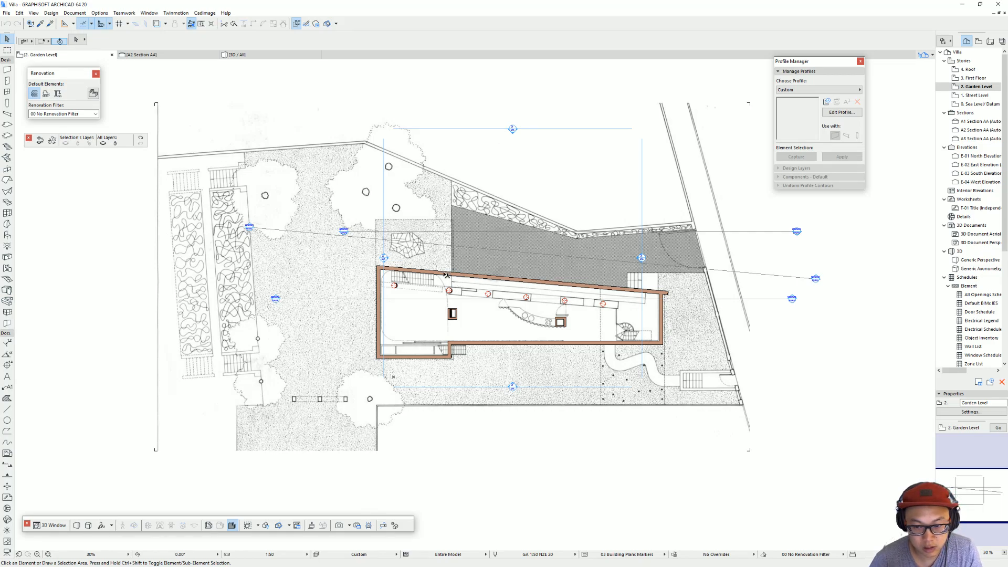
Step: Copy the Street Level's Site Mesh Proposed mesh and paste it at the same position on the Garden Level
middle_click_drag(767, 376, 696, 360)
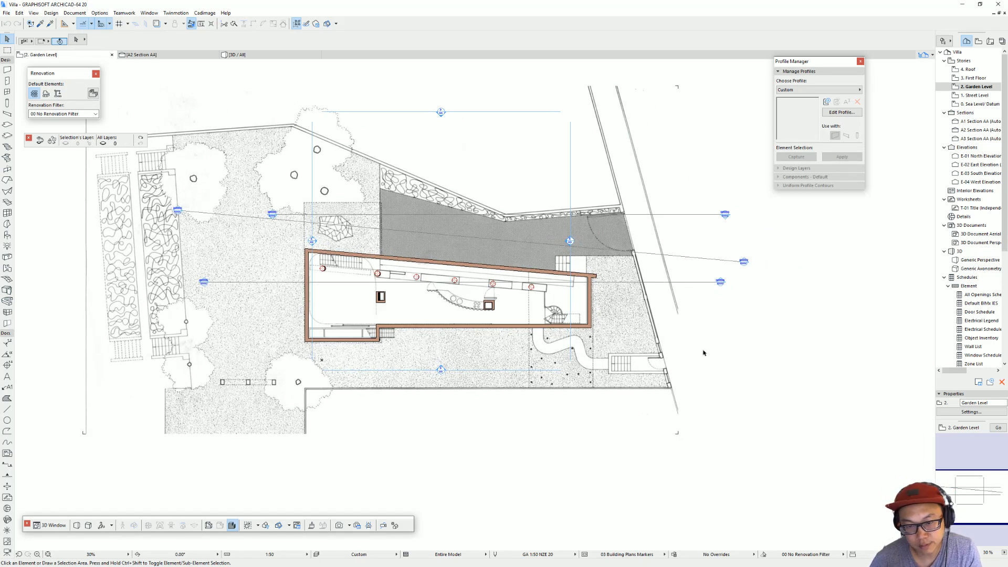
middle_click_drag(514, 320, 546, 323)
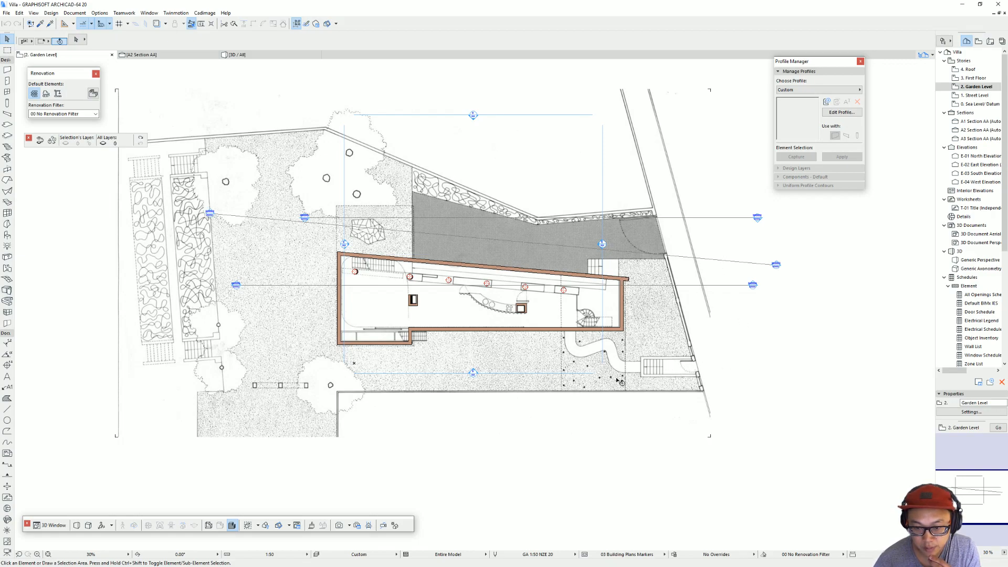
middle_click_drag(615, 381, 578, 374)
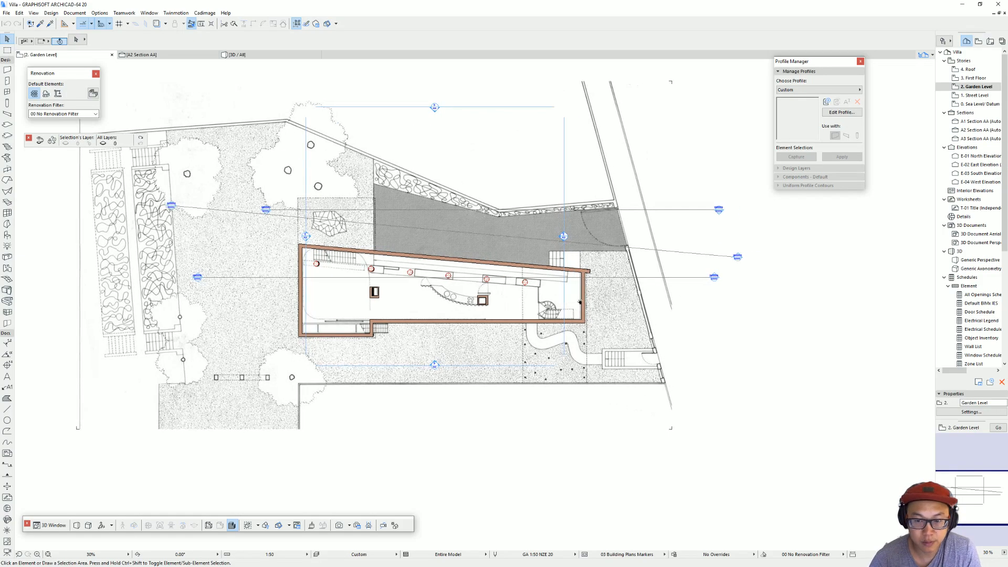
left_click(991, 96)
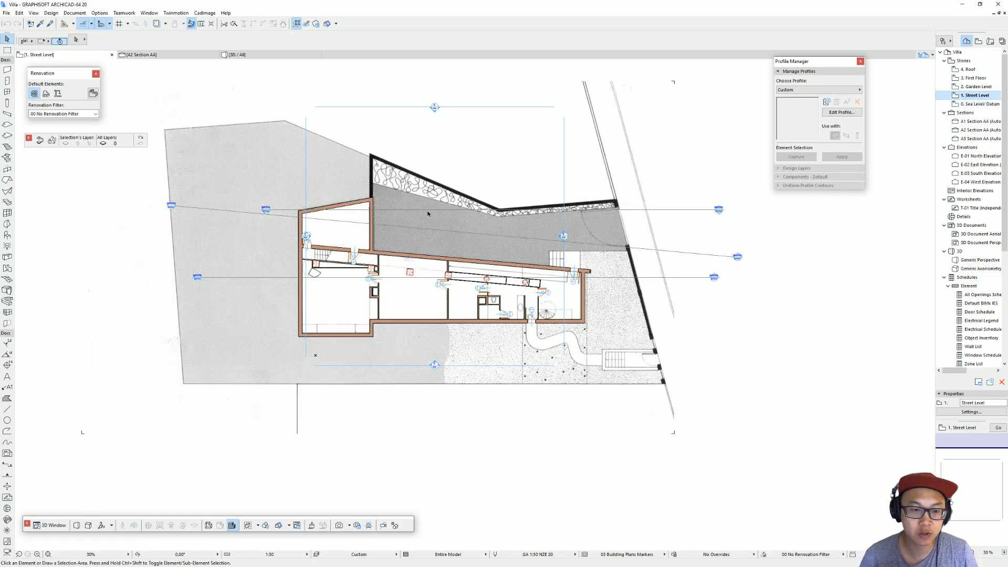
left_click(327, 181)
left_click(330, 178)
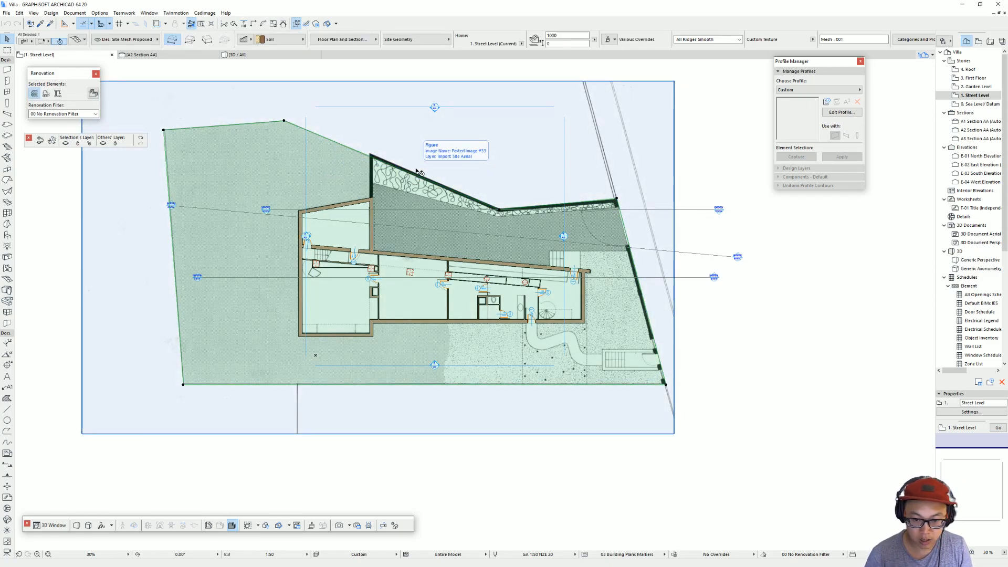
key("ctrl+Up")
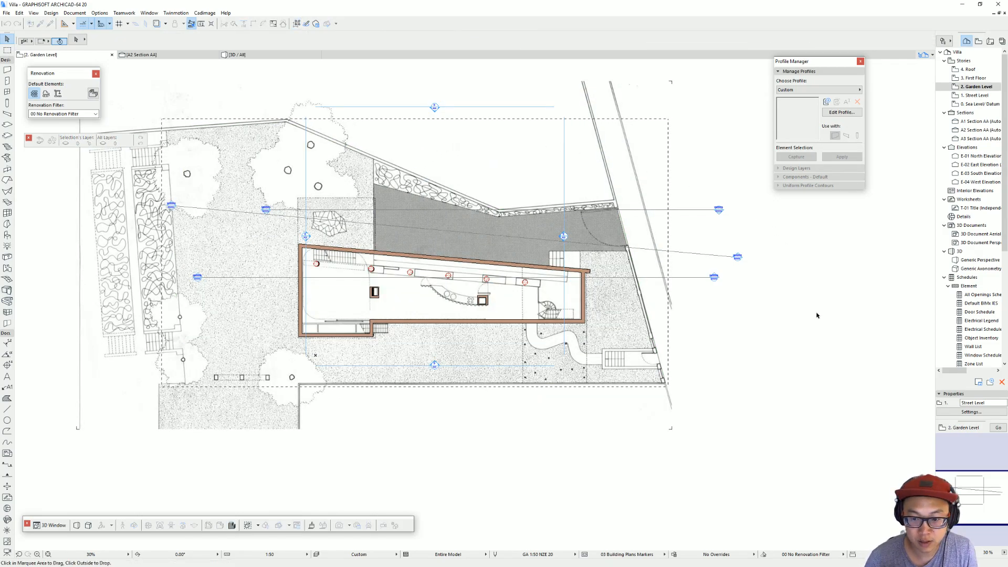
scroll(501, 297, "up", 1)
middle_click_drag(502, 298, 538, 331)
left_click(486, 169)
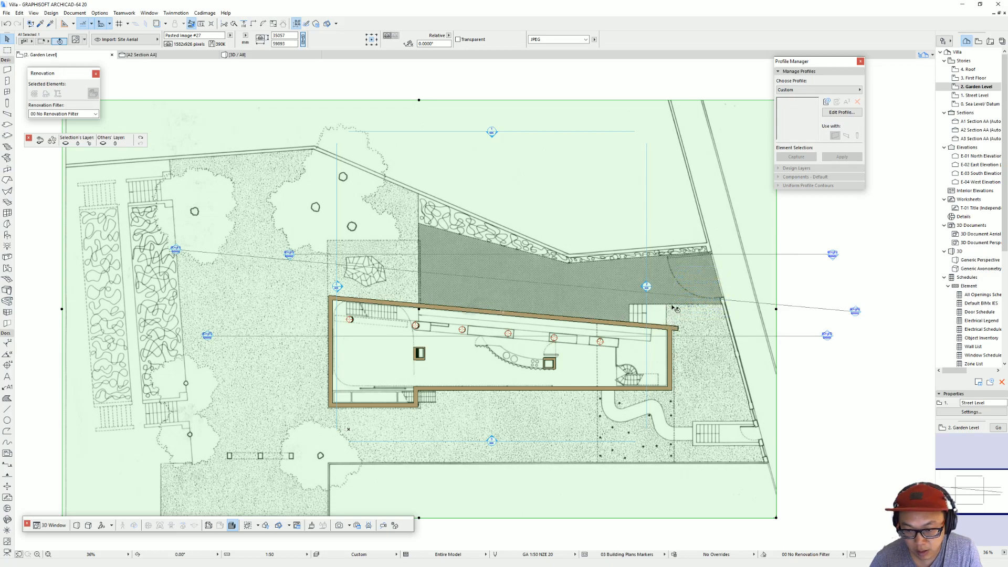
key("Escape")
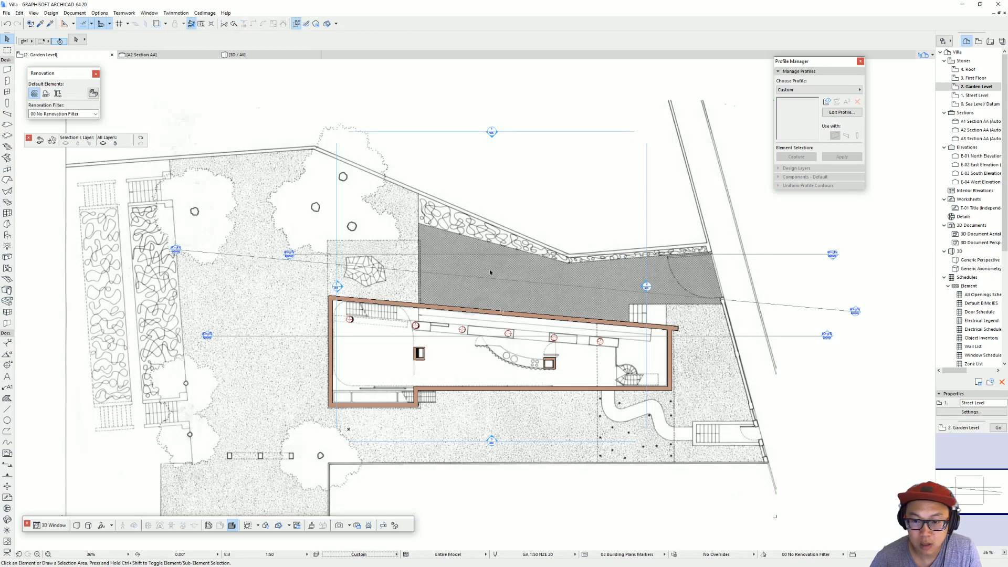
Step: Subtract a rotated rectangle over the driveway and its stone border from the Garden Level site mesh
double_click(8, 278)
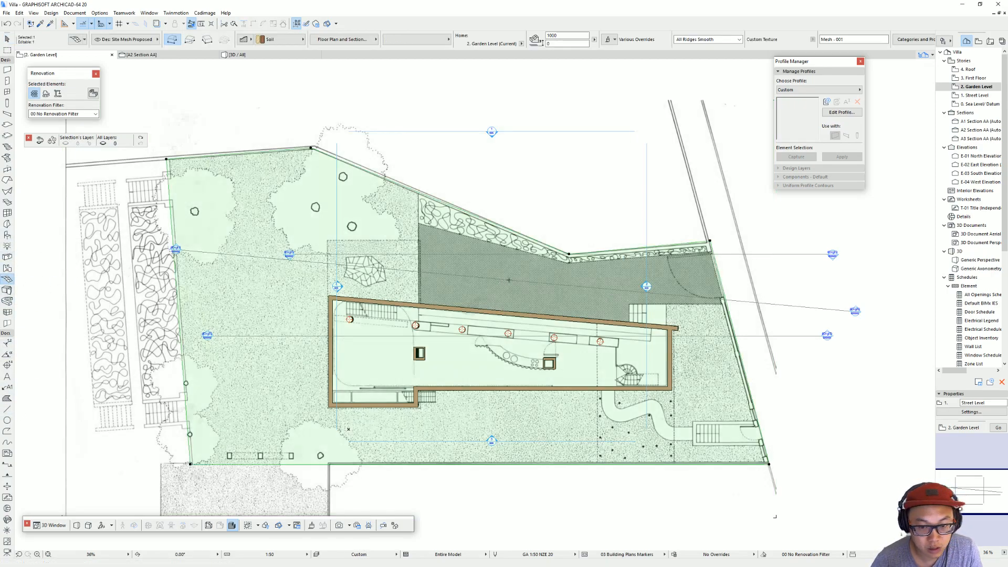
middle_click_drag(524, 277, 447, 270)
left_click(493, 247)
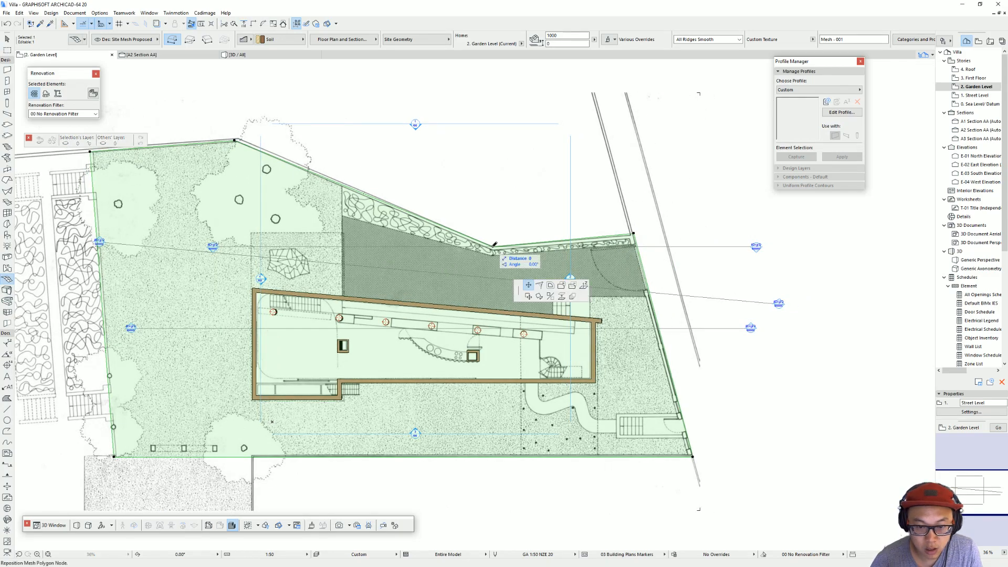
left_click(574, 287)
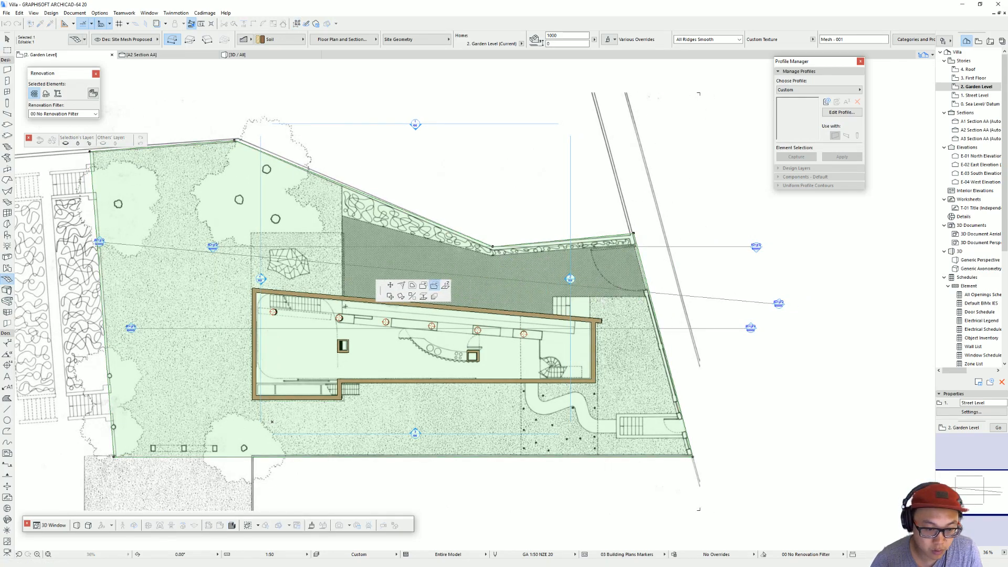
left_click(342, 149)
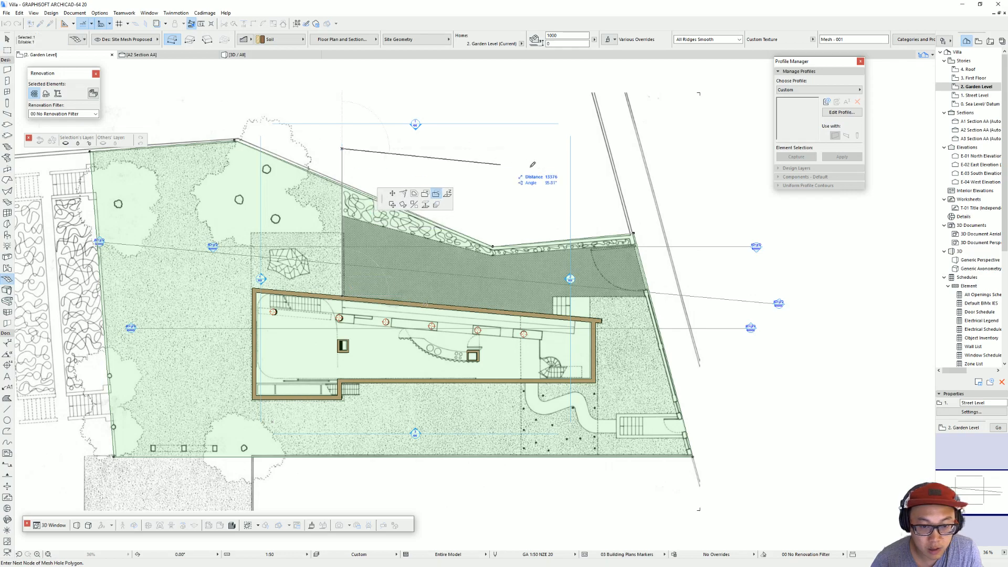
left_click(208, 40)
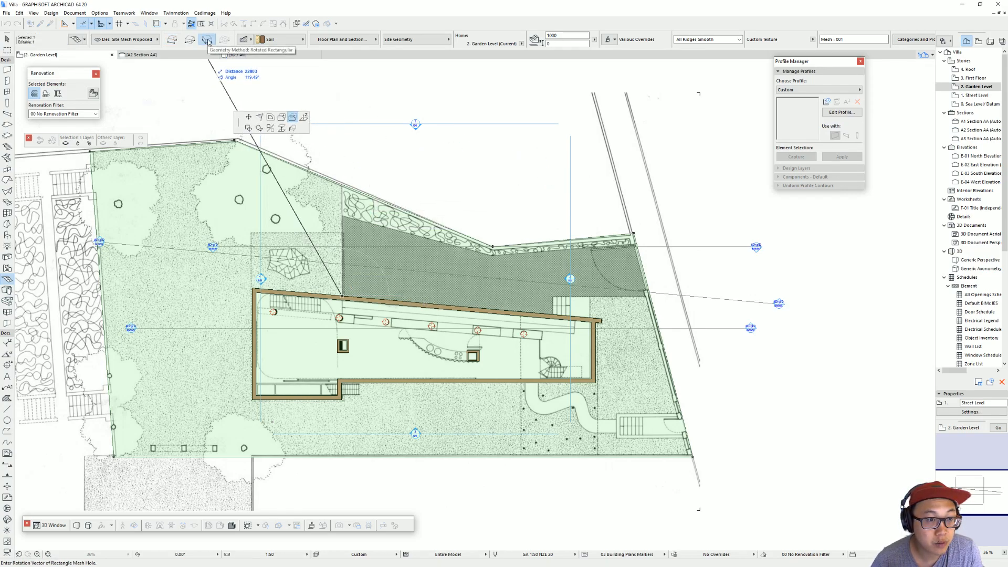
left_click(342, 164)
left_click(680, 165)
middle_click_drag(660, 319, 623, 303)
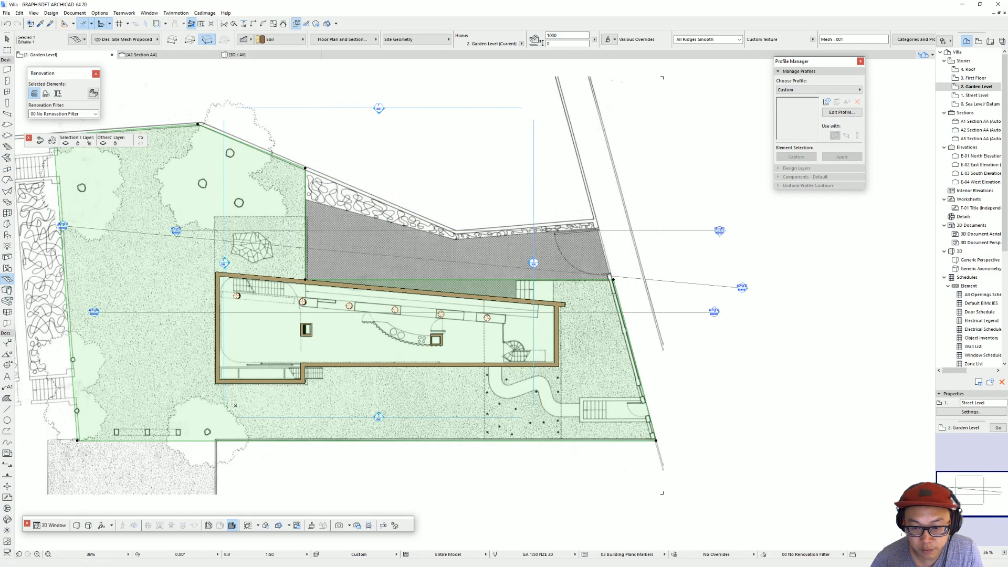
scroll(566, 291, "up", 2)
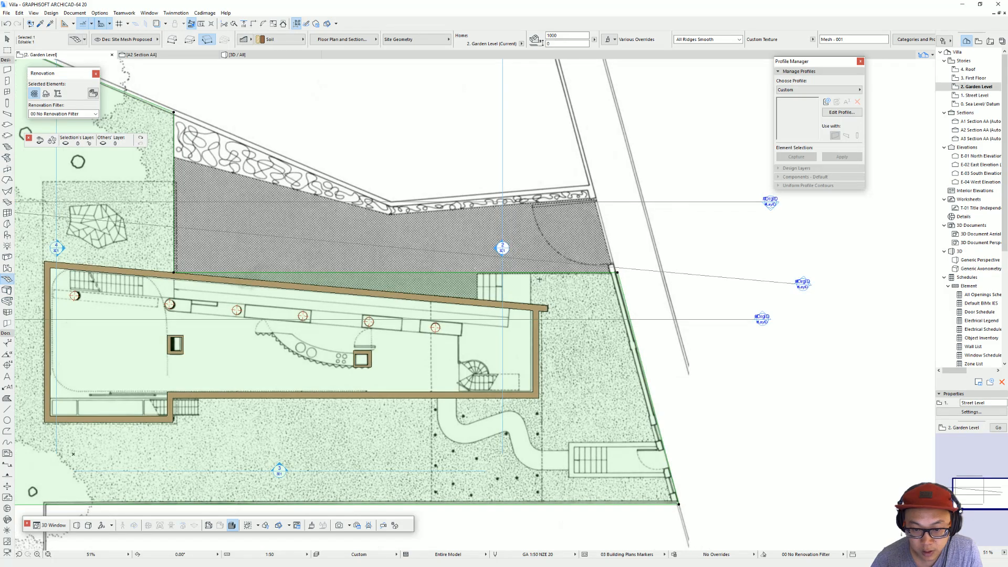
left_click(618, 272)
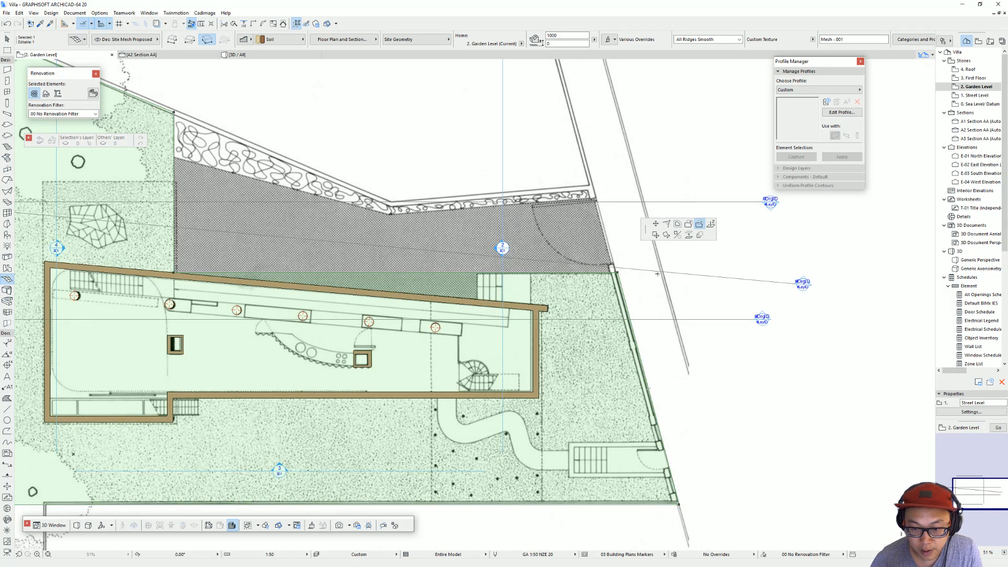
left_click(710, 224)
left_click(540, 217)
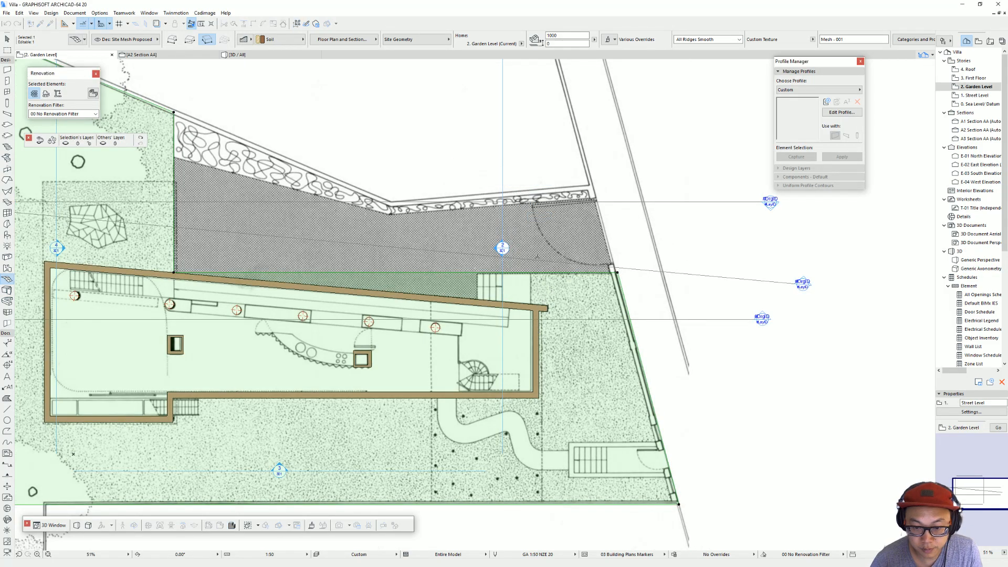
left_click(618, 271)
left_click(711, 224)
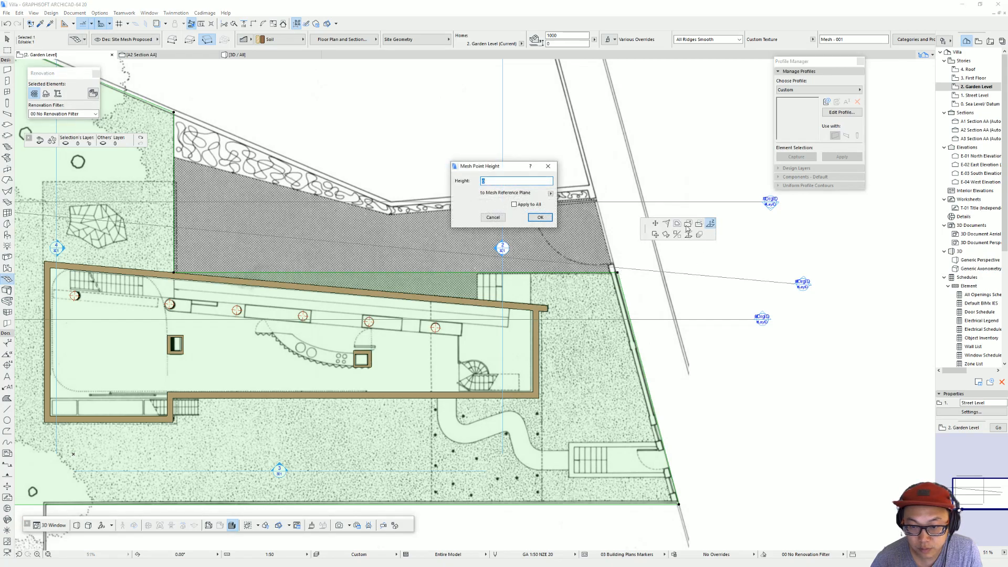
key("Escape")
Step: Subtract a rectangle over the main house interior from the site mesh, joining it to the driveway cut-out
left_click(701, 225)
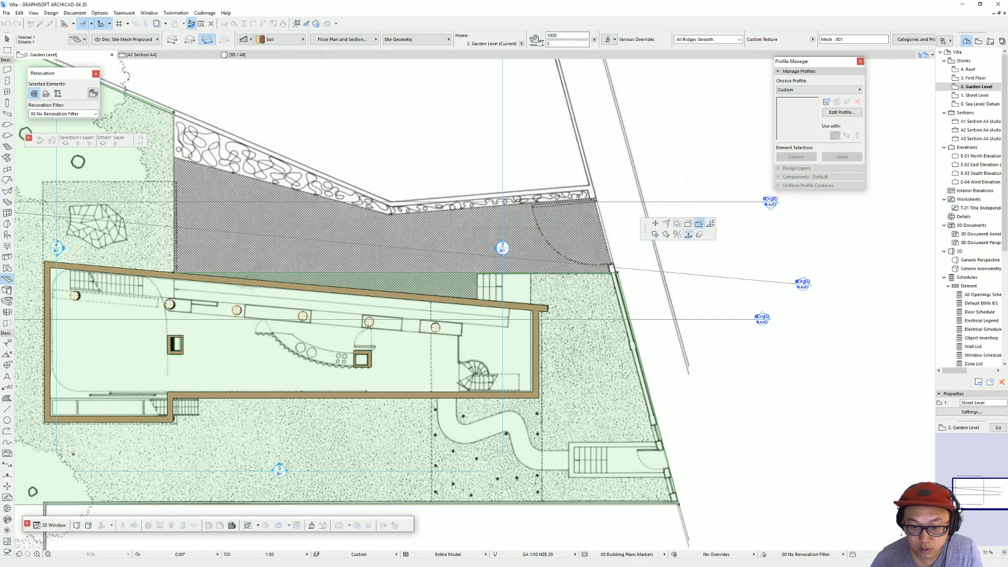
left_click(533, 392)
left_click(533, 262)
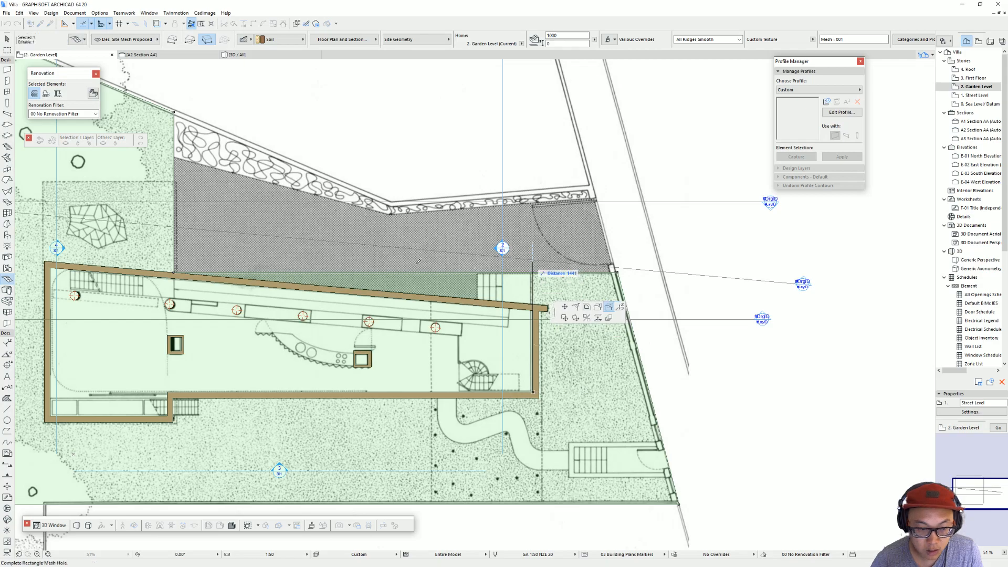
left_click(174, 267)
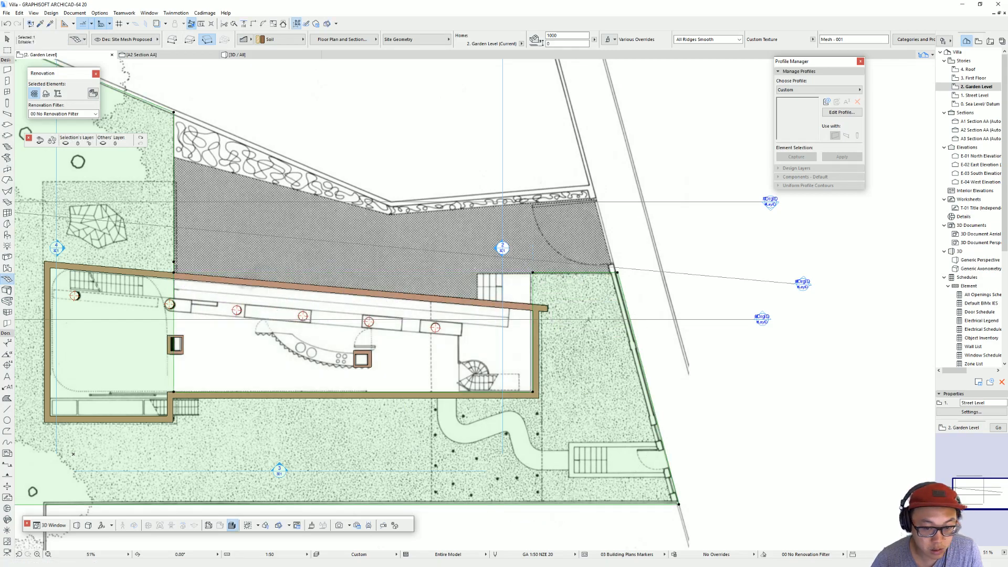
Step: Subtract a rotated rectangle over the entrance stair and gate landing beside the slanted boundary wall from the Garden Level site mesh
middle_click_drag(524, 291, 458, 266)
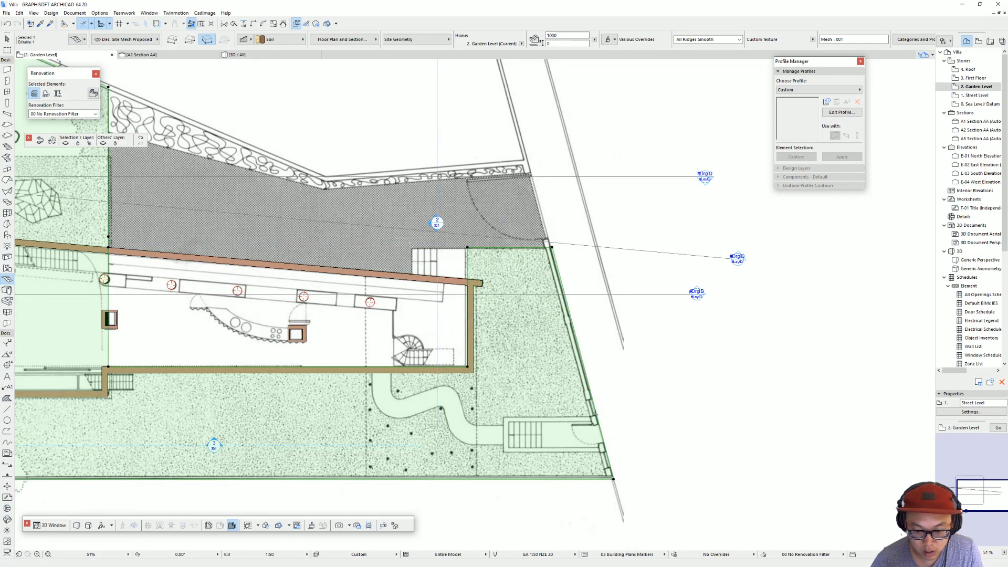
key("ctrl+m")
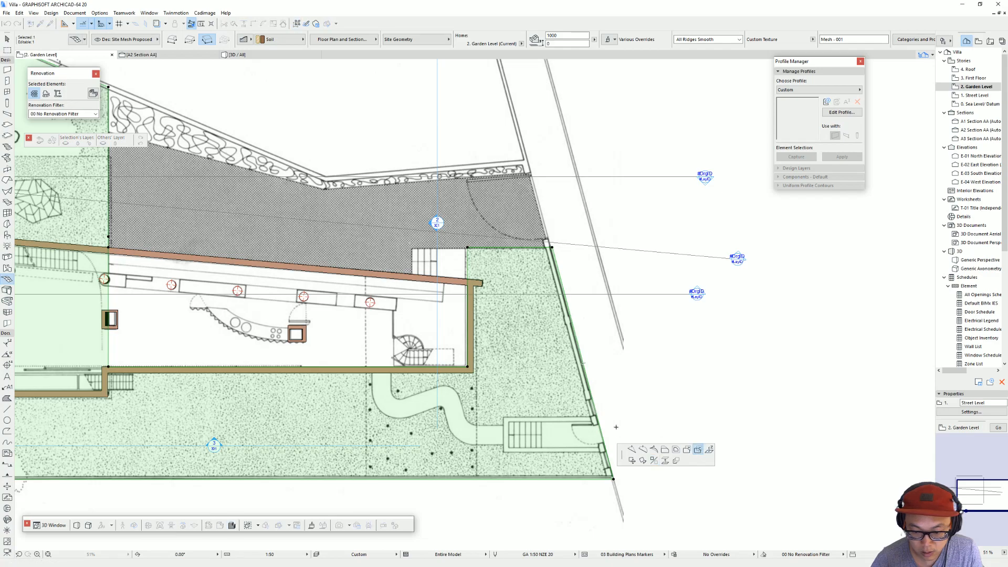
left_click(597, 419)
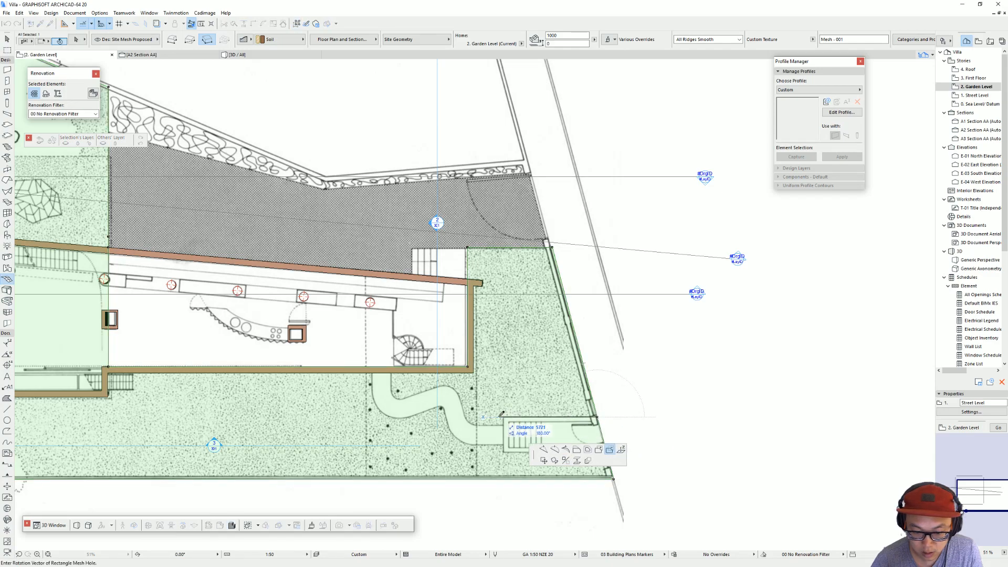
left_click(505, 416)
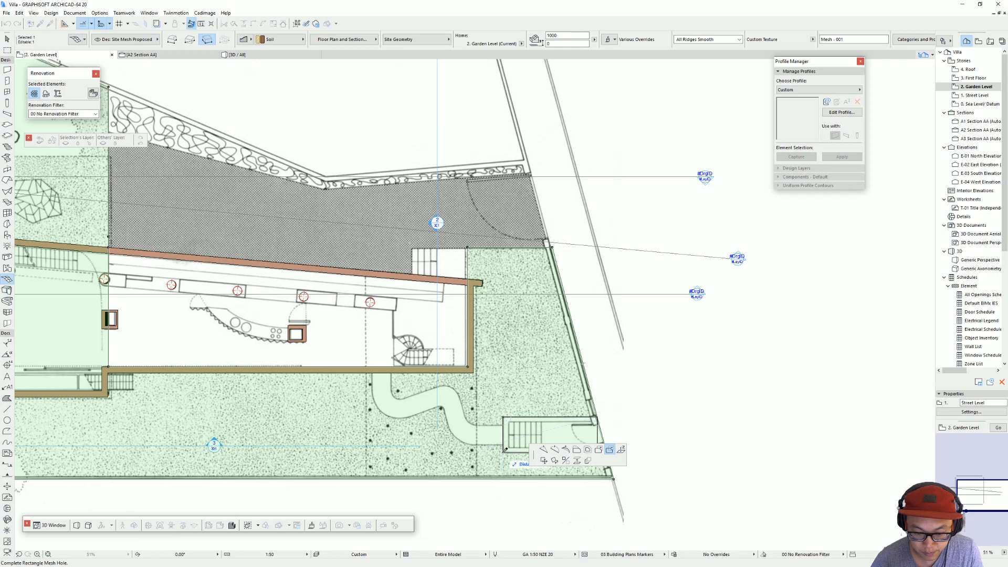
middle_click_drag(505, 450, 486, 313)
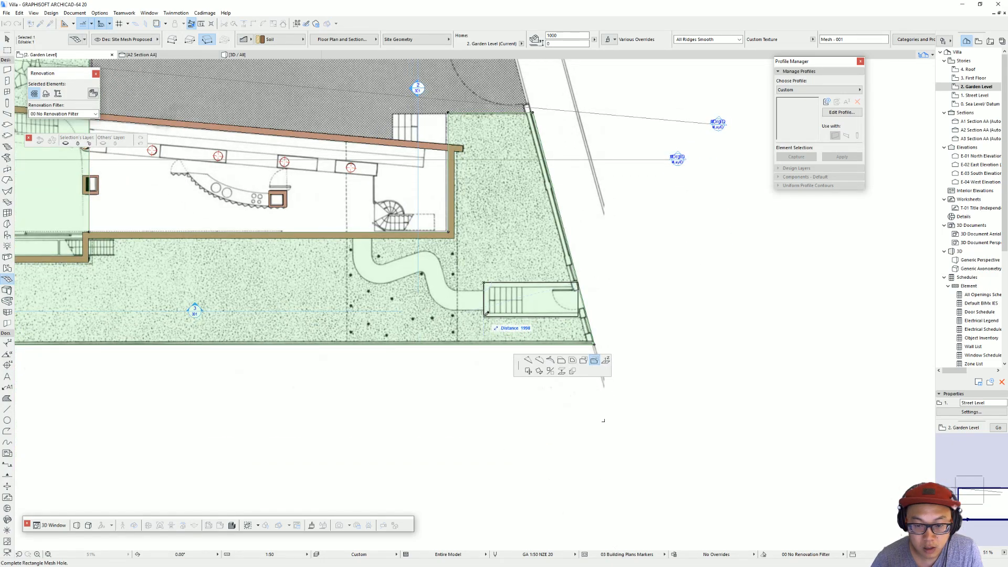
left_click(486, 314)
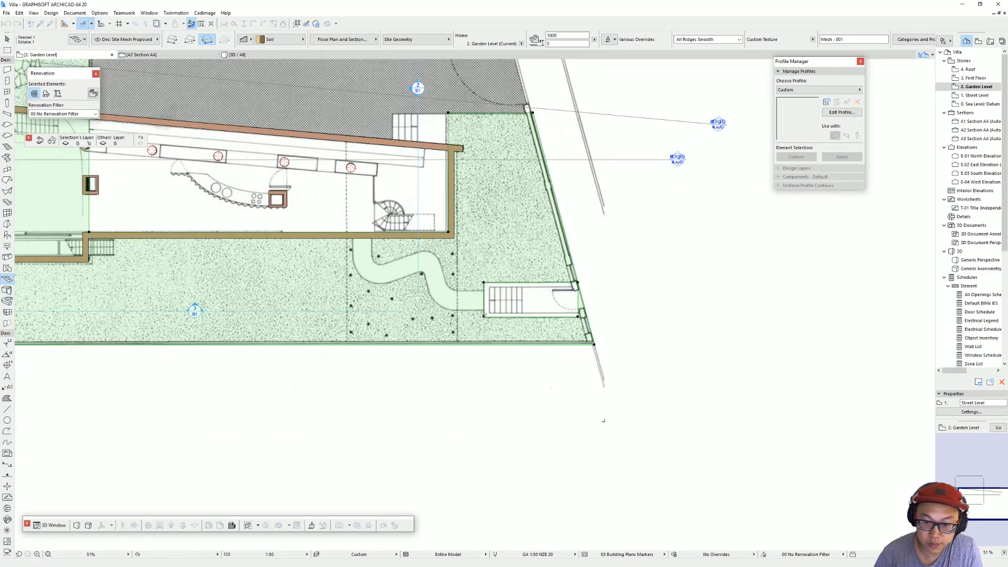
Step: Extend the entrance stair cut-out to the slanted site boundary and move its corner node onto the boundary wall
left_click(594, 344)
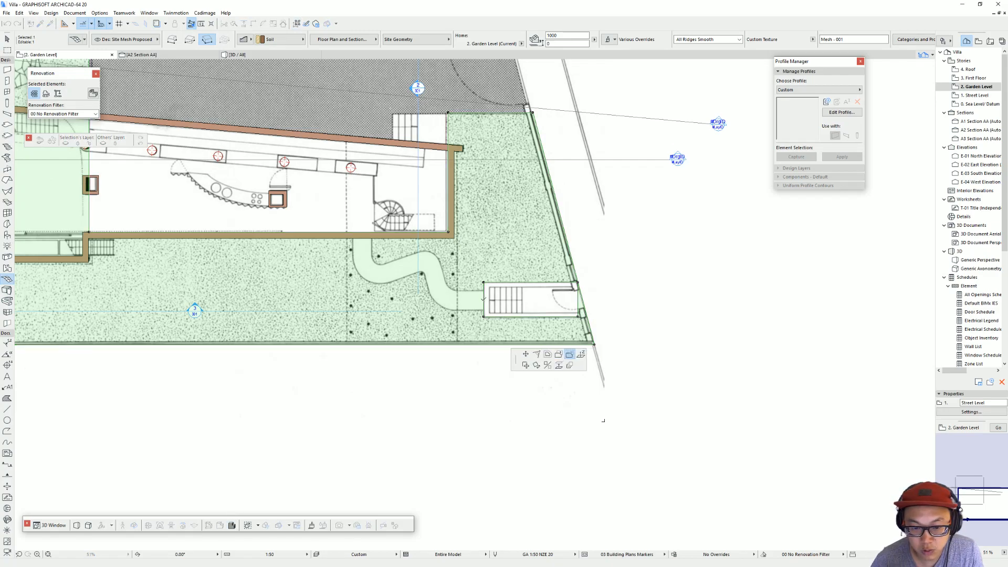
left_click(483, 283)
left_click(640, 283)
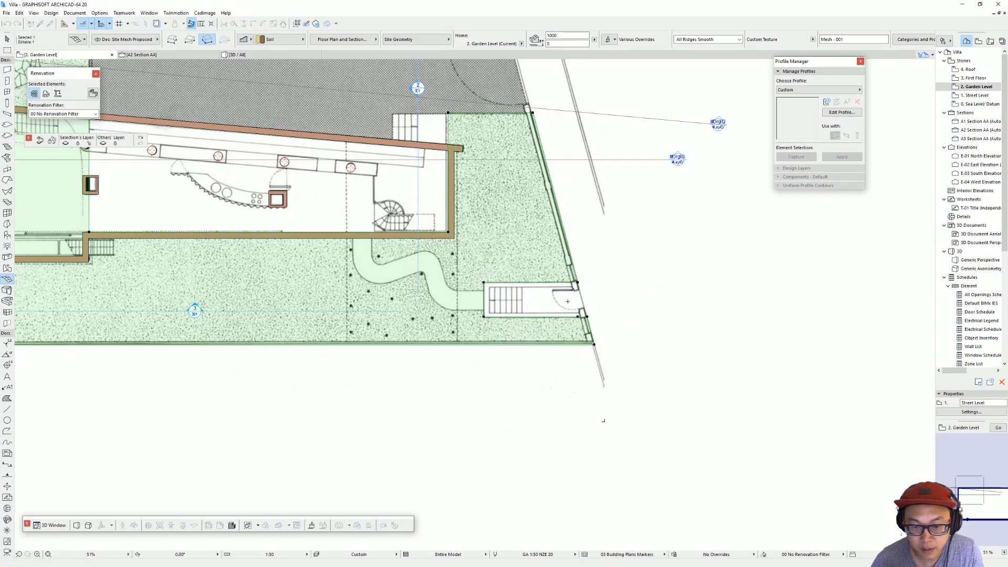
left_click(587, 317)
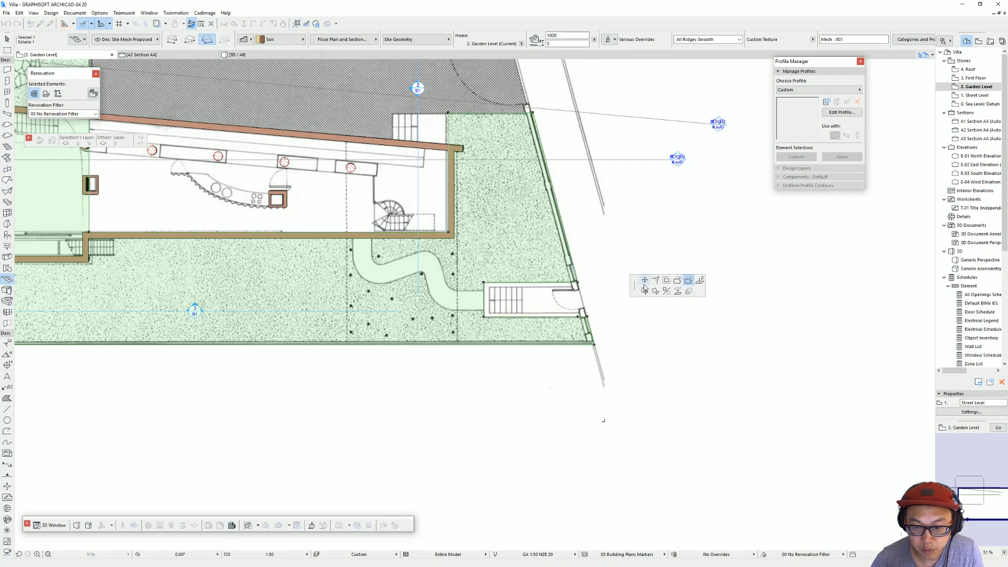
left_click(587, 322)
scroll(580, 317, "down", 2)
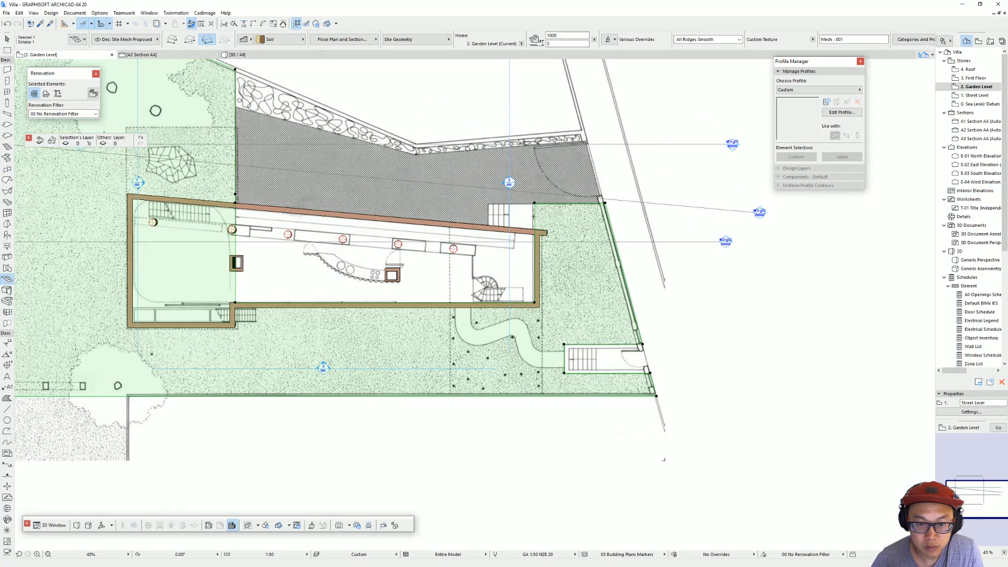
Step: Insert a mesh point at the upper-left outer corner of the house and align the adjacent opening node with the outer wall face
middle_click_drag(274, 235, 376, 244)
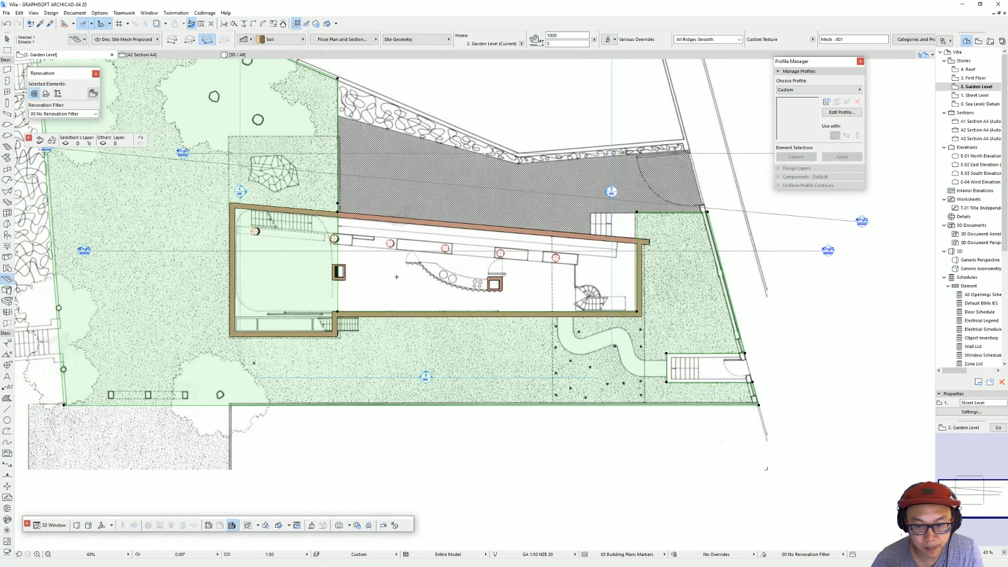
middle_click_drag(421, 279, 491, 307)
left_click(409, 281)
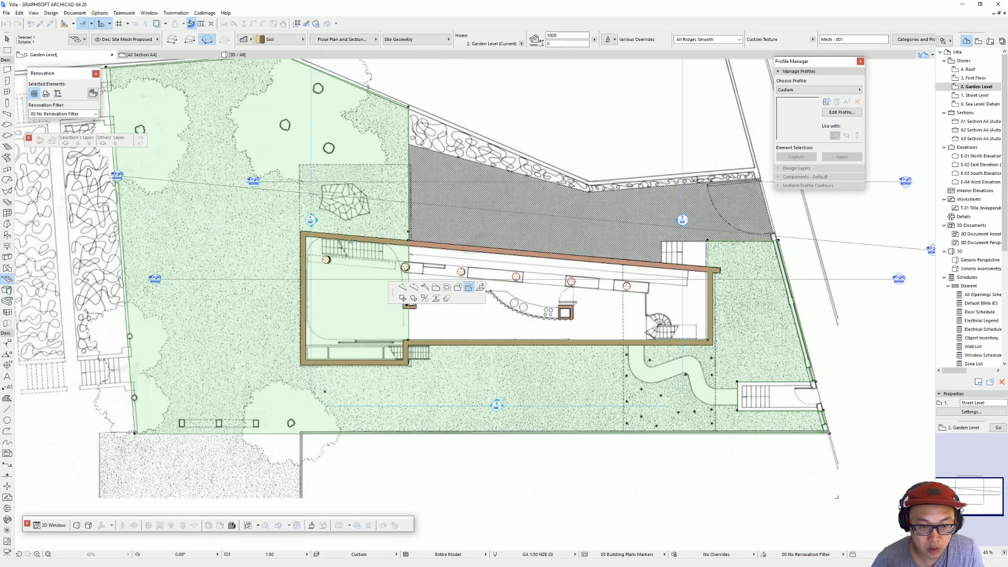
left_click(303, 228)
left_click(410, 232)
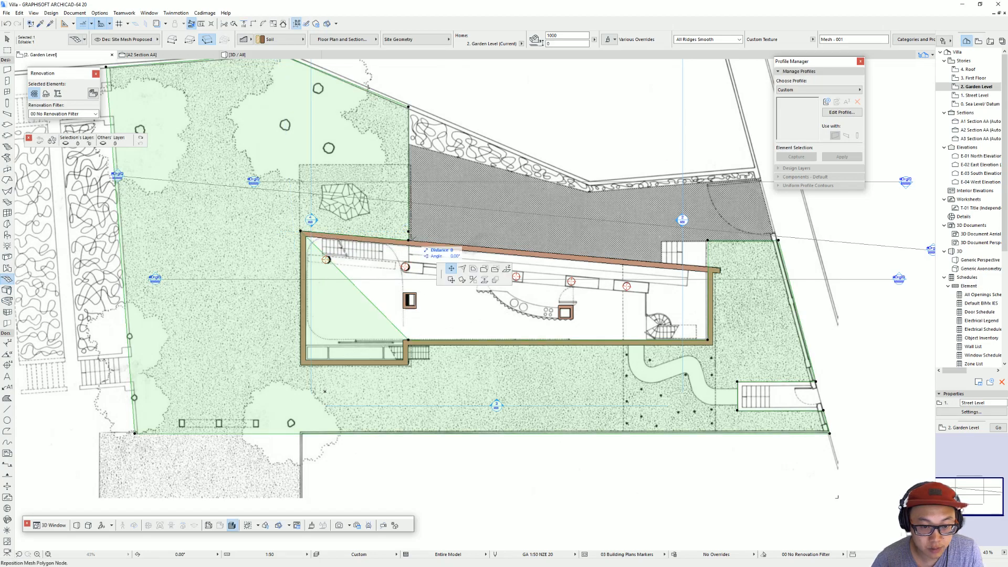
left_click(410, 240)
Step: Reshape the mesh opening around the house's lower-left projection, adding points at its outer corner and at the wall's inner step
left_click(408, 340)
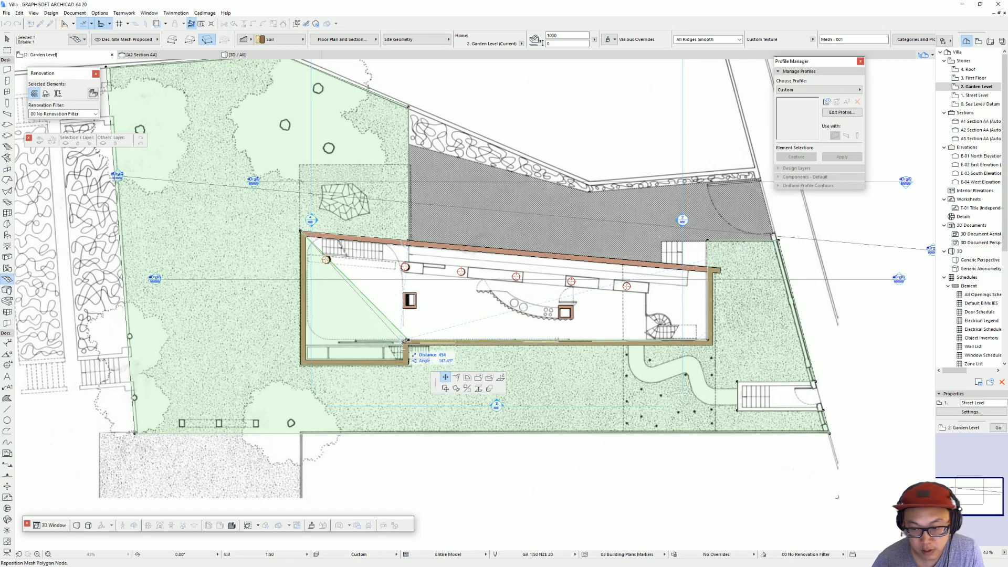
left_click(409, 365)
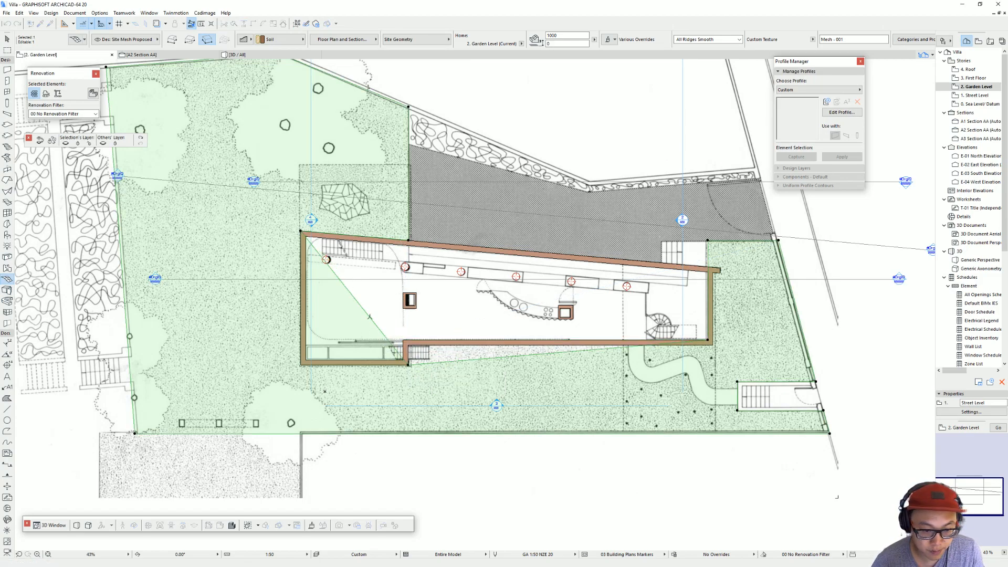
left_click(369, 316)
left_click(301, 366)
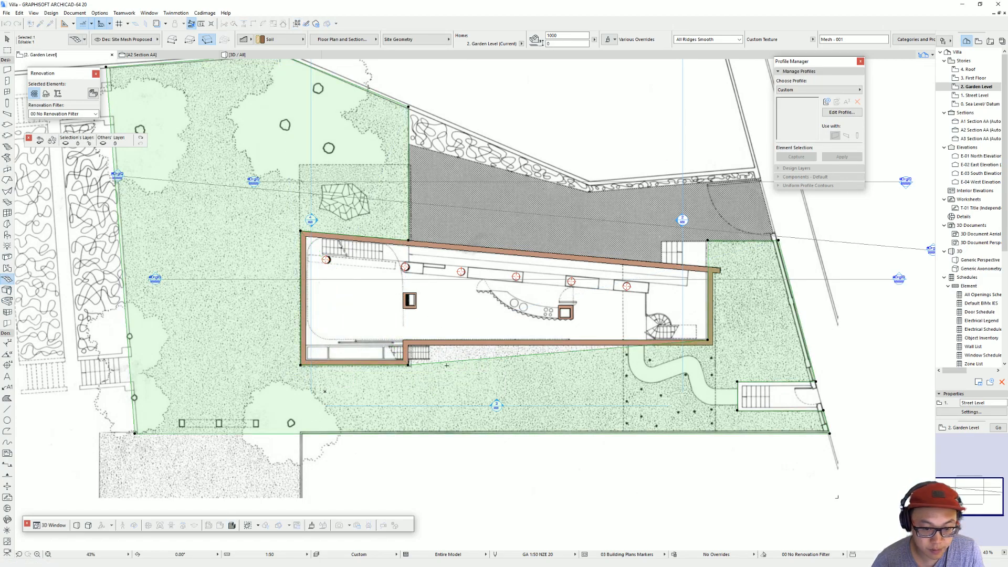
left_click(445, 362)
left_click(409, 345)
scroll(703, 340, "up", 3)
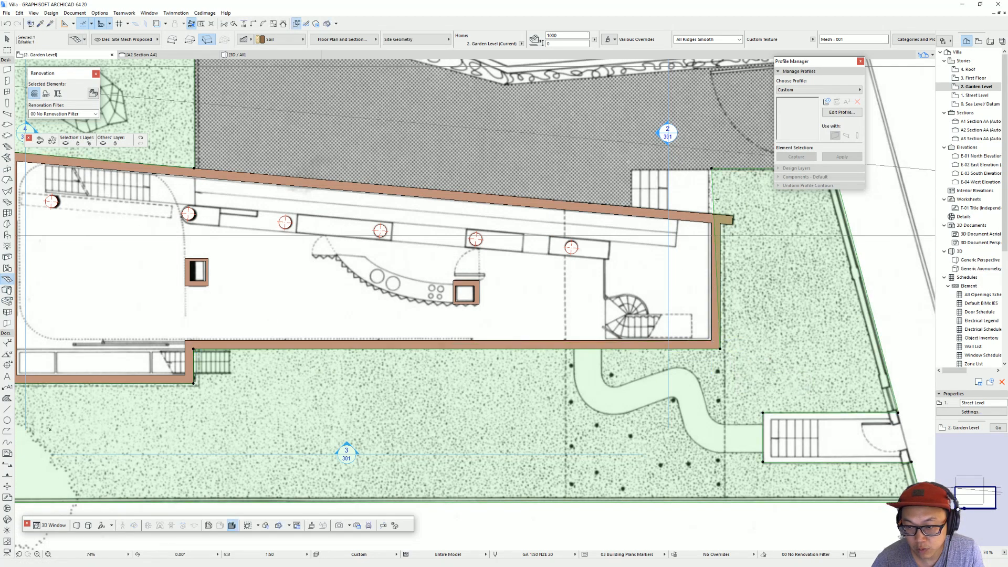
Step: Fit the mesh opening to the outer face of the house's right end wall and subtract a rotated rectangle over the projecting wall stub
middle_click_drag(737, 230, 637, 260)
scroll(637, 260, "up", 4)
left_click(614, 236)
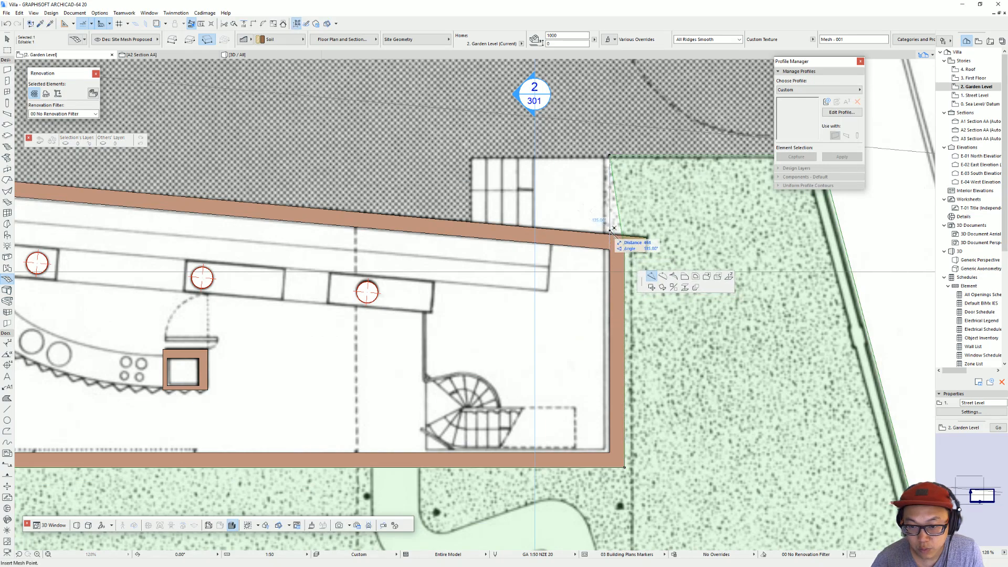
left_click(623, 245)
left_click(623, 244)
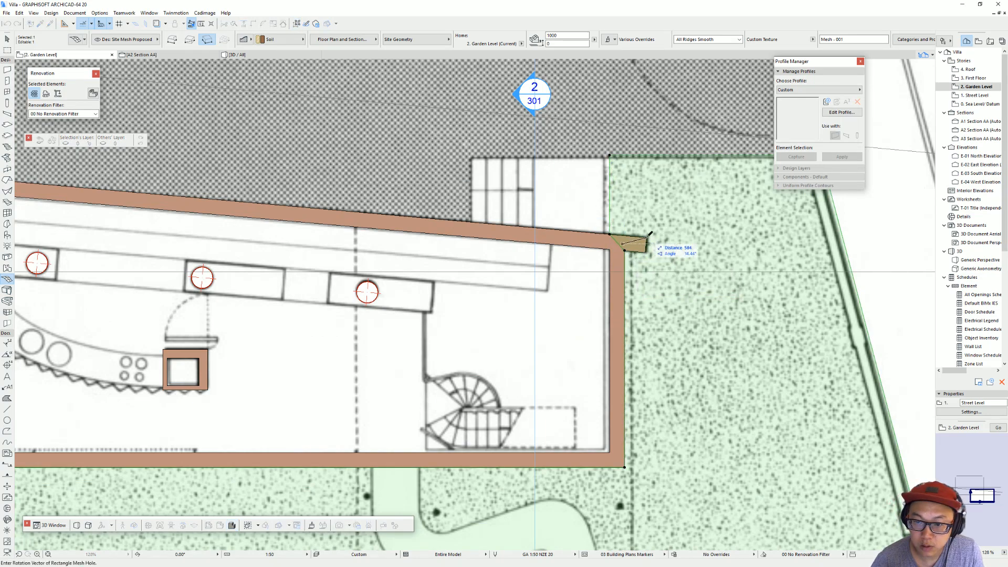
left_click(646, 239)
left_click(619, 246)
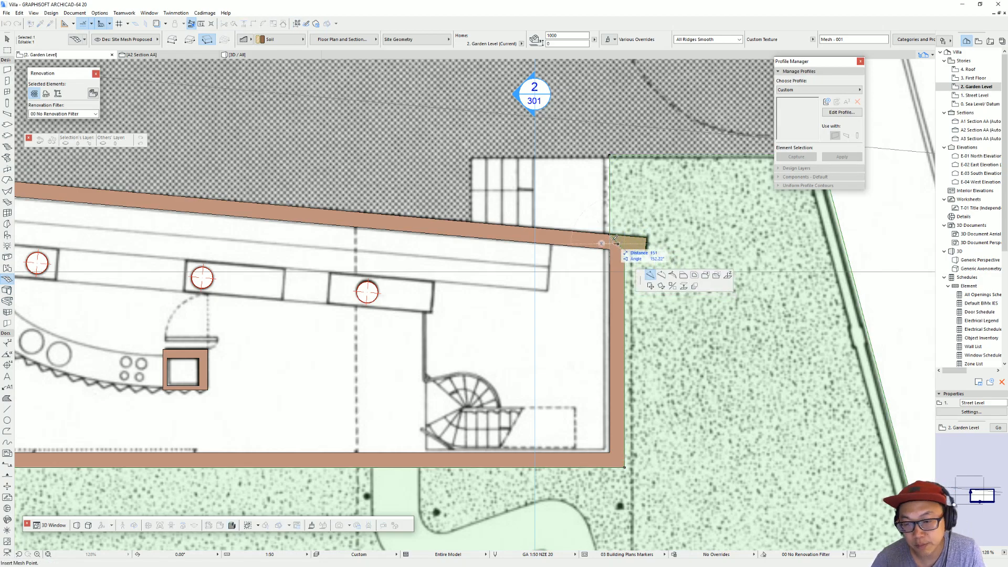
scroll(649, 236, "down", 3)
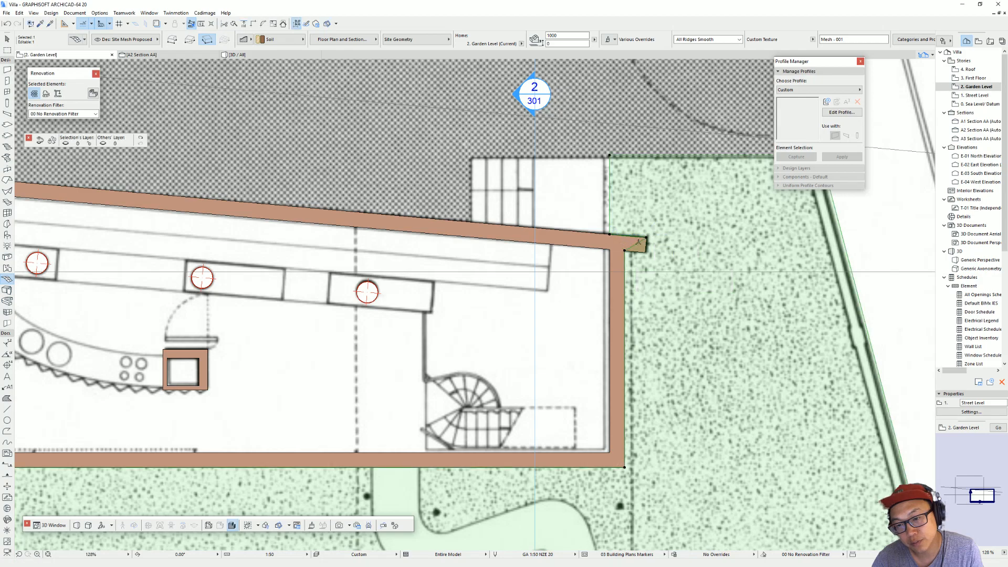
scroll(591, 284, "down", 1)
scroll(591, 284, "down", 5)
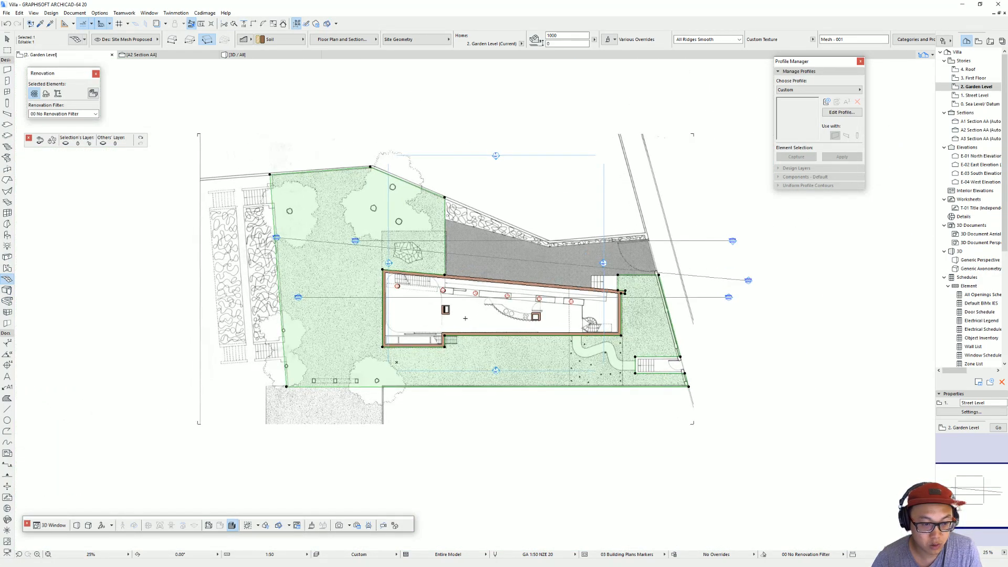
Step: Offset the site mesh's left edge outward past the planting beds to the plan's border and square up its lower corner node
middle_click_drag(346, 315, 451, 311)
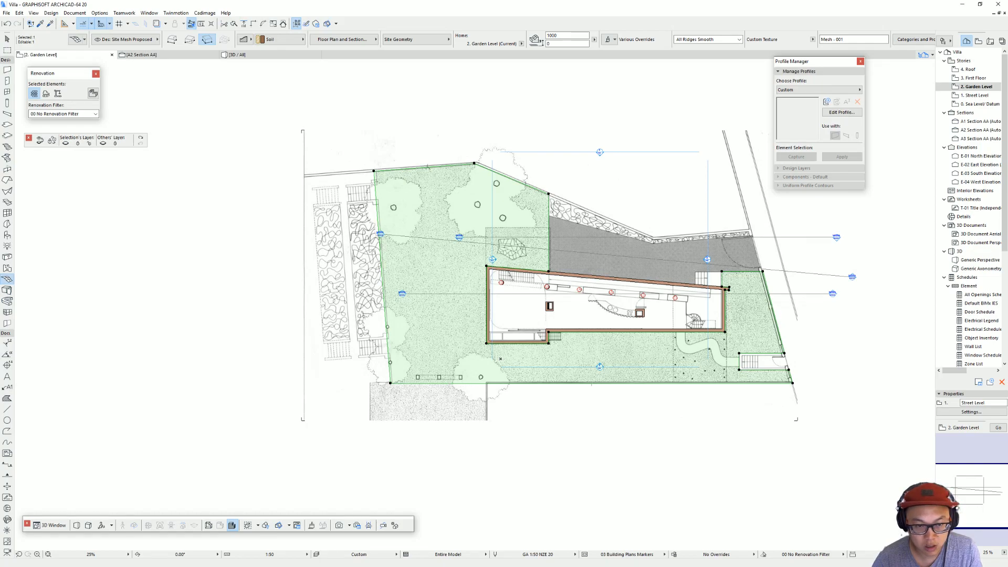
left_click(375, 187)
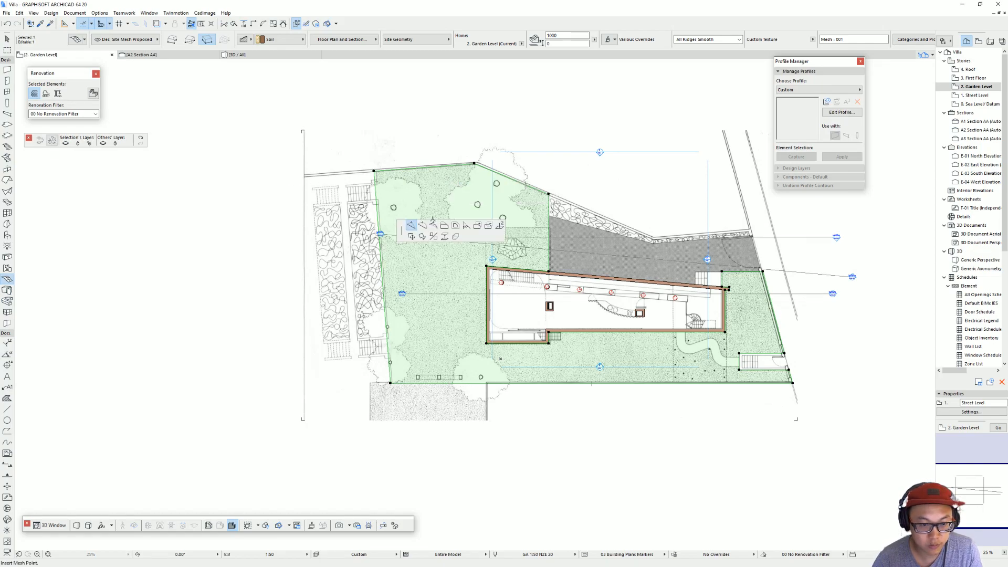
left_click(437, 221)
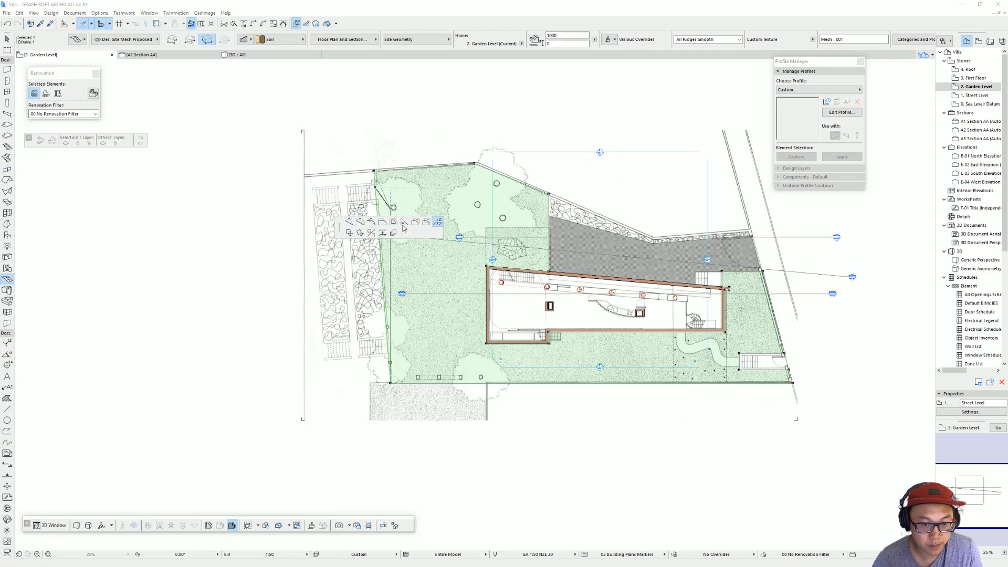
key("Escape")
left_click(382, 222)
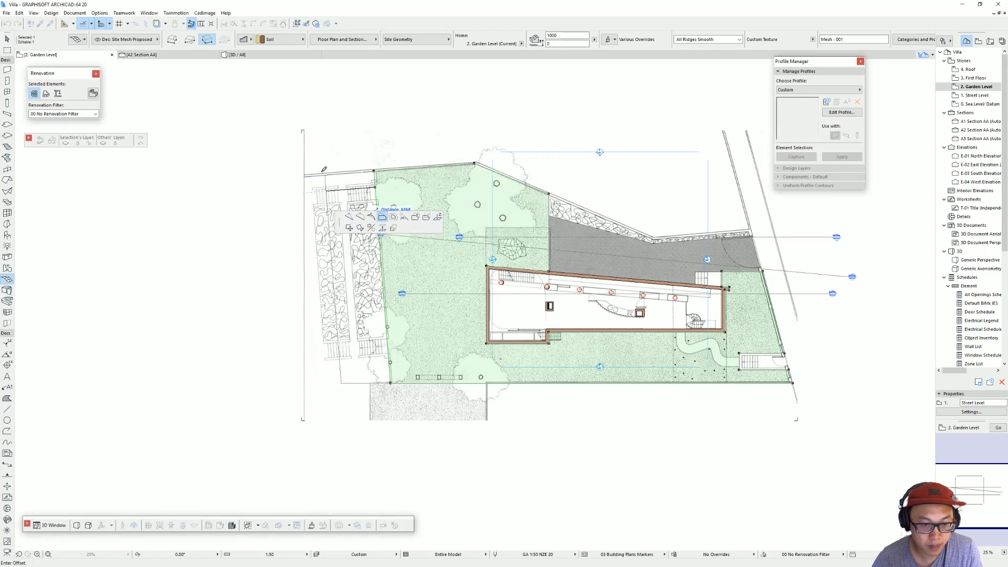
left_click(307, 173)
left_click(320, 384)
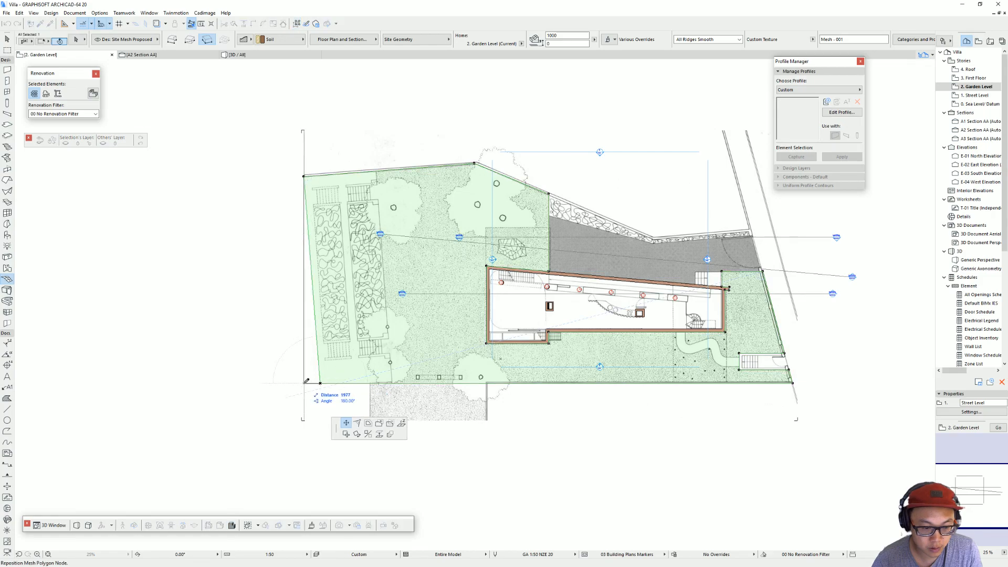
left_click(305, 383)
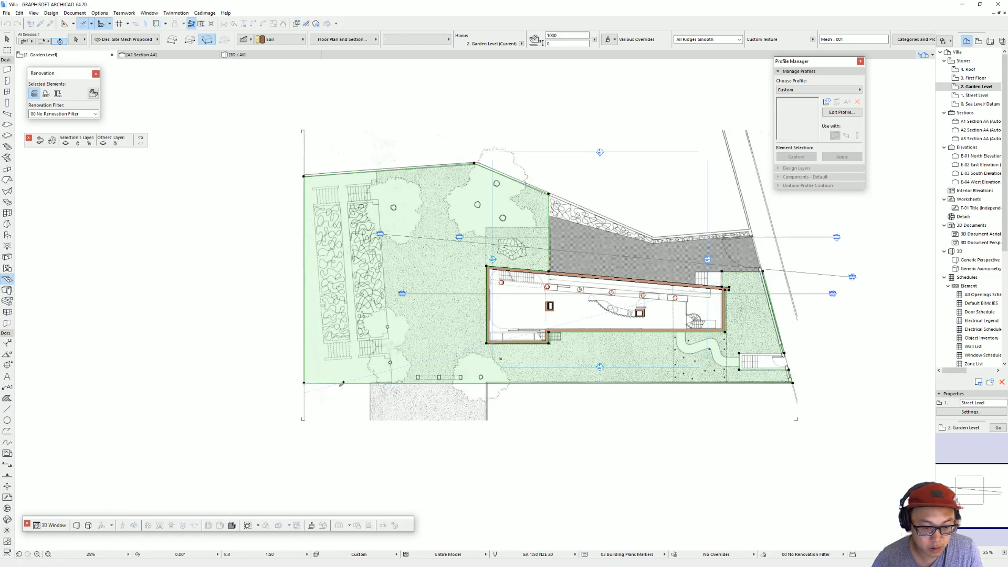
Step: Add a rotated rectangle to the site mesh along its lower-left edge, down to the drawing border and across to the boundary line
left_click(445, 383)
left_click(536, 420)
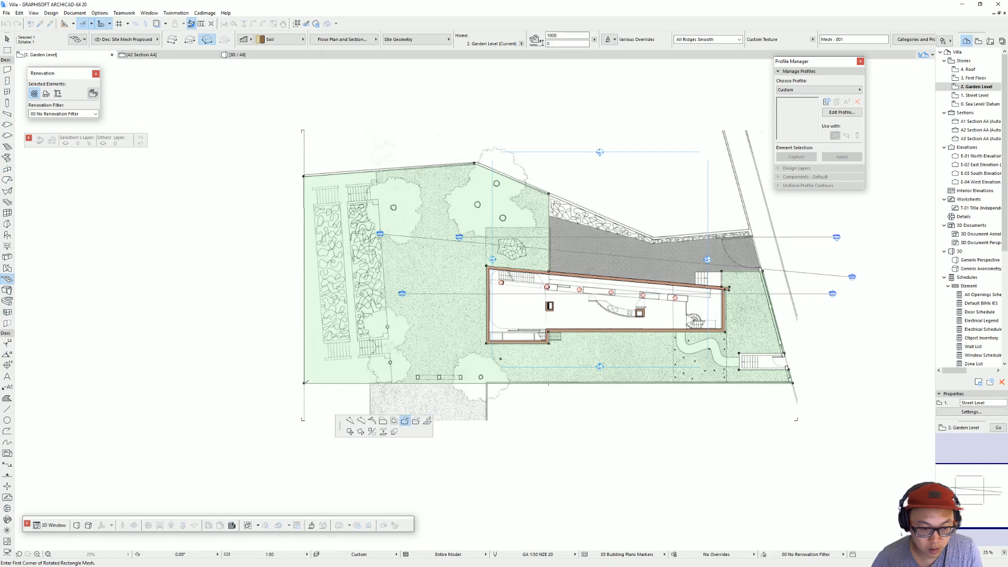
left_click(304, 383)
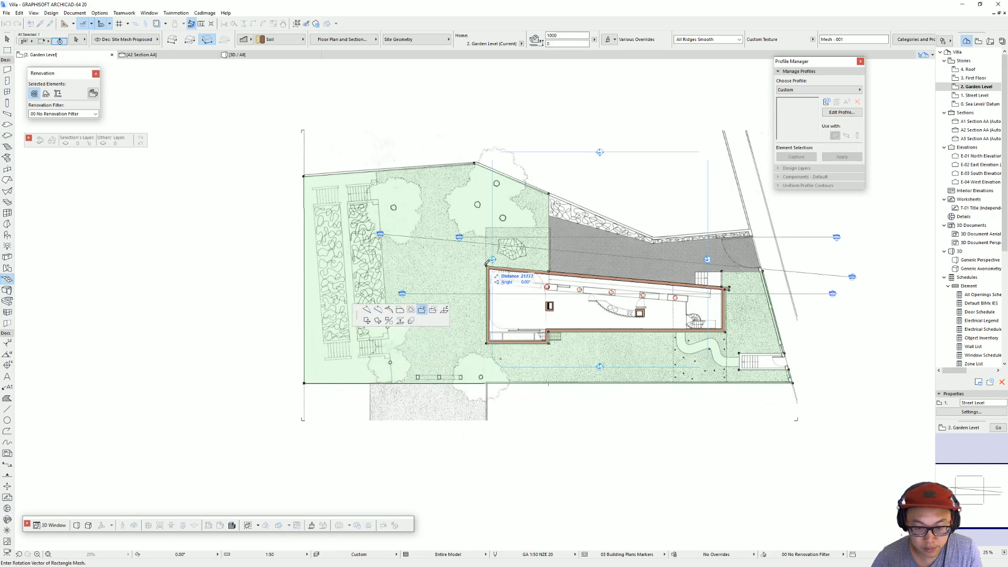
left_click(487, 384)
left_click(487, 420)
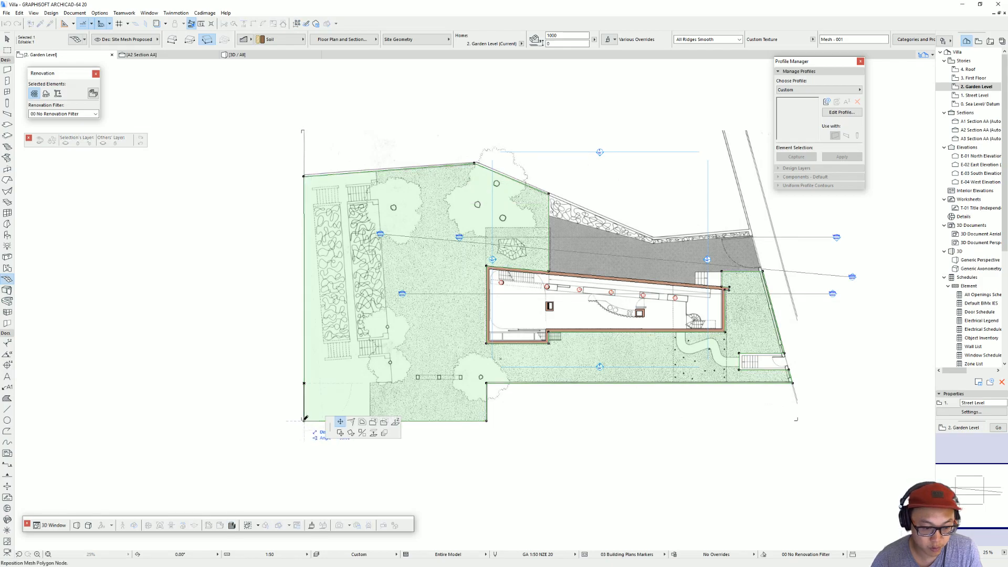
key("Escape")
Step: Examine the Garden Level and Street Level site meshes around the house walls in the 3D perspective
key("F3")
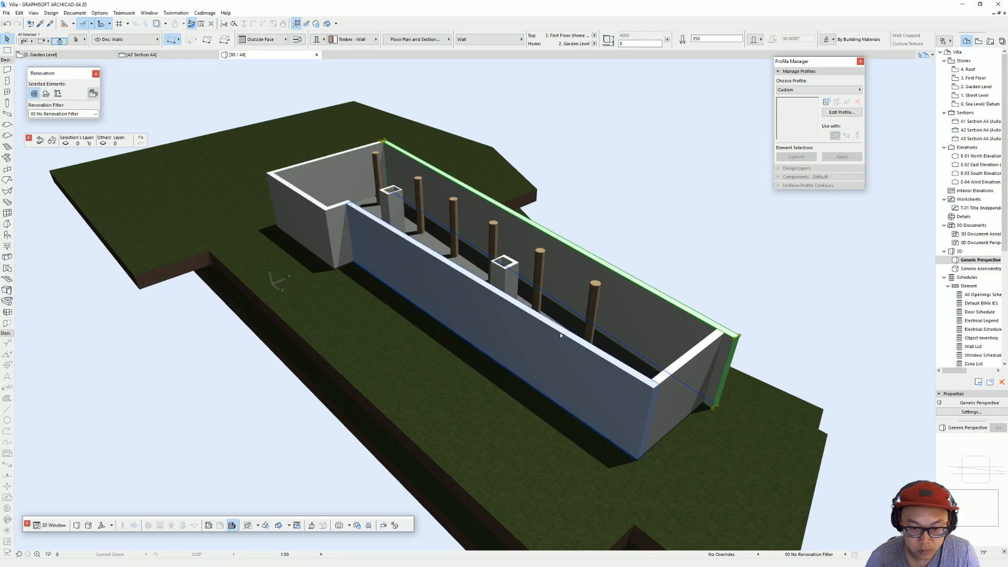
scroll(476, 319, "down", 4)
middle_click_drag(605, 363, 368, 311, "shift")
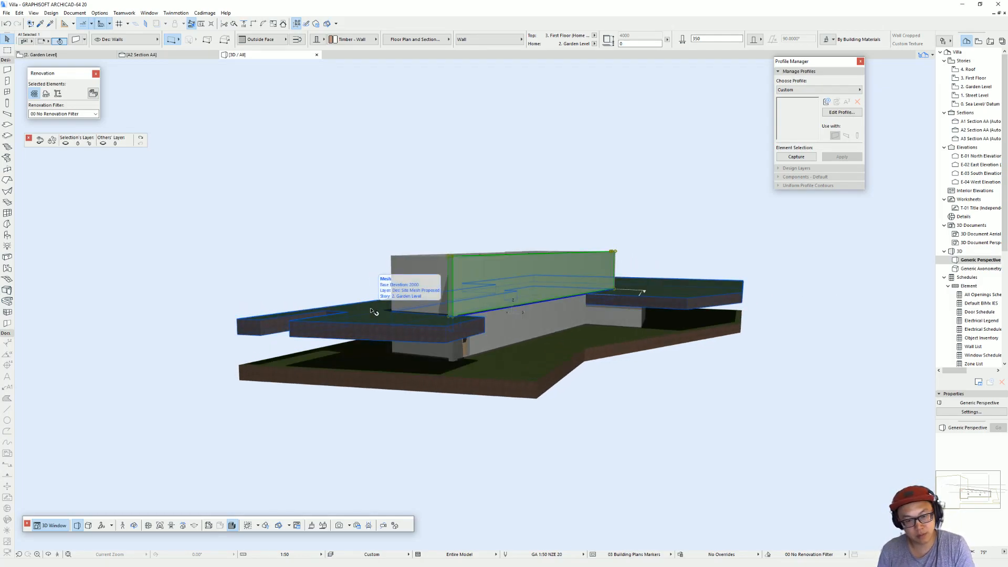
middle_click_drag(362, 307, 497, 303, "shift")
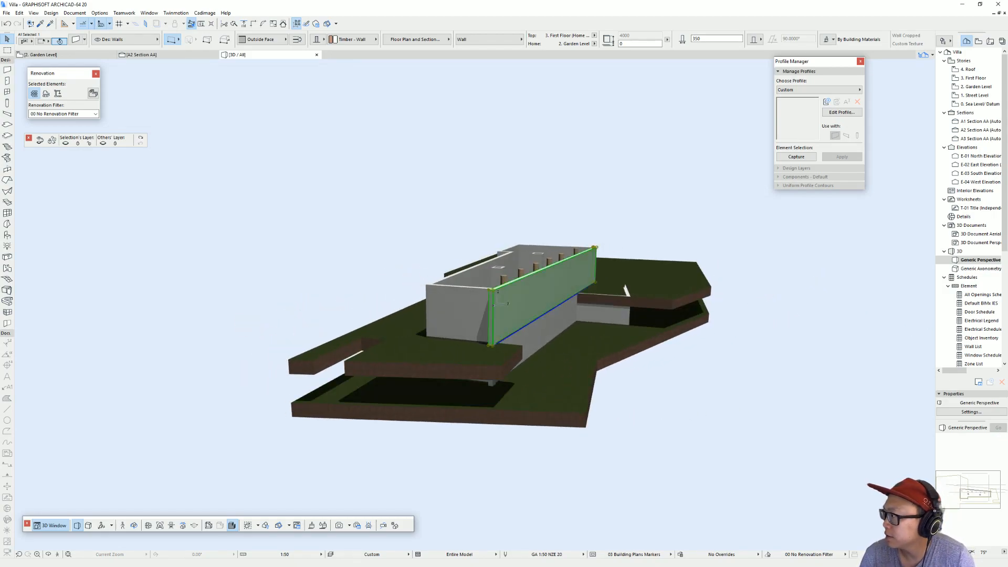
Step: Switch to Google Maps and examine Villa Dall'Ava in the 3D satellite view and at its street wall in Street View
key("alt+Tab")
scroll(457, 334, "up", 3)
left_click_drag(471, 365, 526, 235, "ctrl")
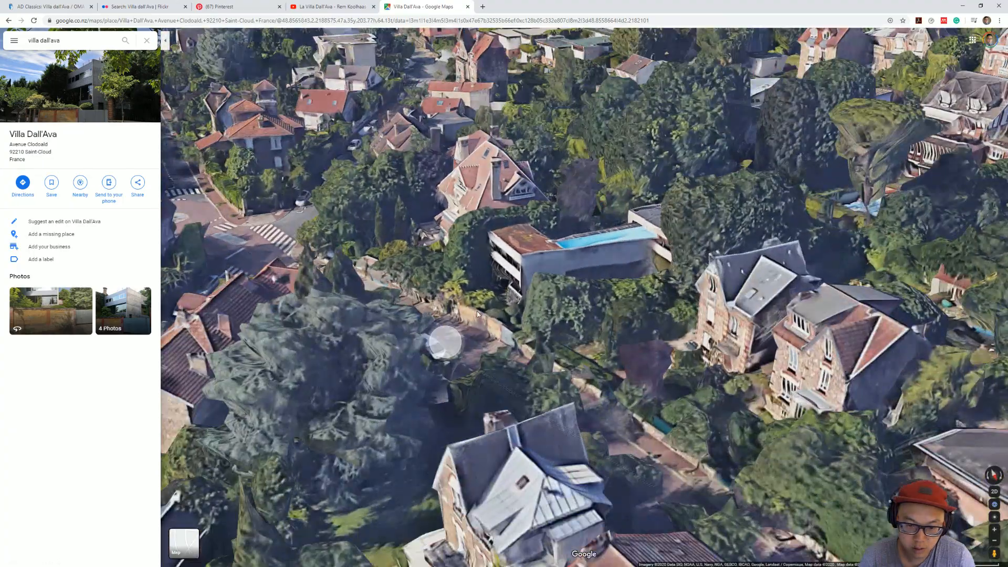
left_click(443, 342)
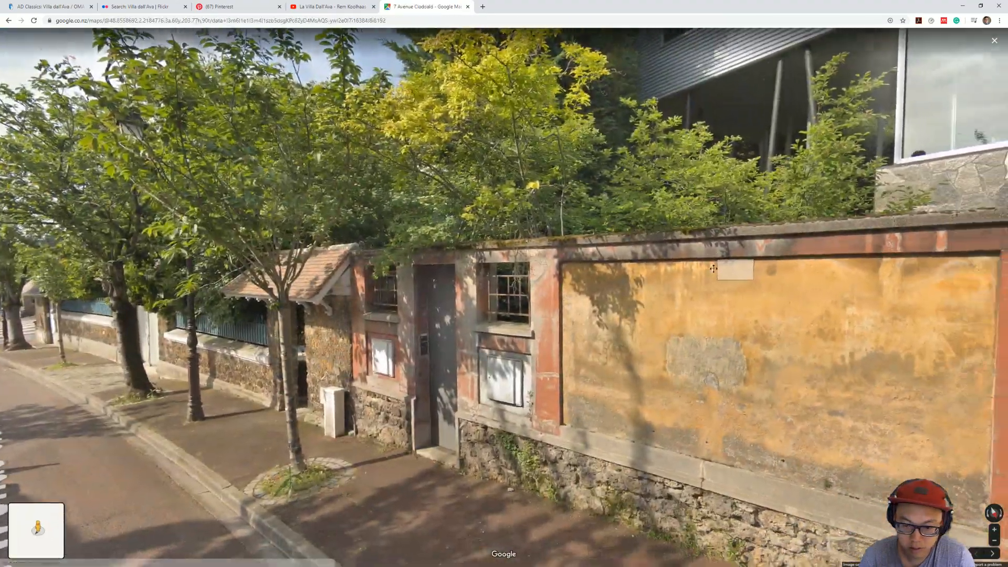
left_click_drag(738, 265, 337, 185)
left_click(338, 185)
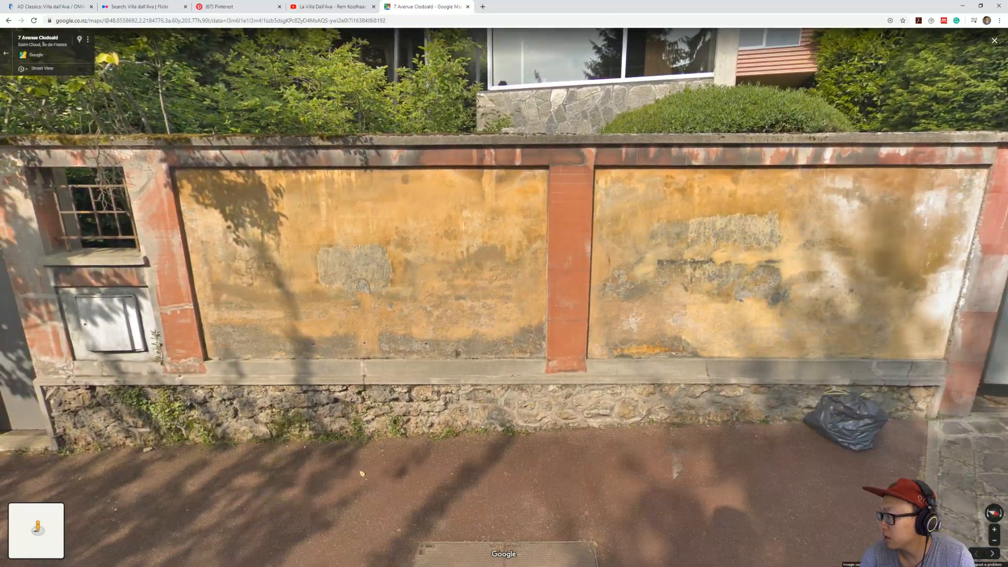
Step: Switch to the SketchUp model and examine the villa and its terrain from the street end and the long side
key("alt+Tab")
middle_click_drag(393, 372, 353, 287)
mouse_move(243, 250)
middle_mouse_down()
mouse_move(335, 226)
mouse_move(513, 254)
mouse_move(367, 261)
mouse_move(439, 280)
mouse_move(284, 262)
mouse_move(528, 290)
middle_mouse_up()
scroll(281, 260, "down", 2)
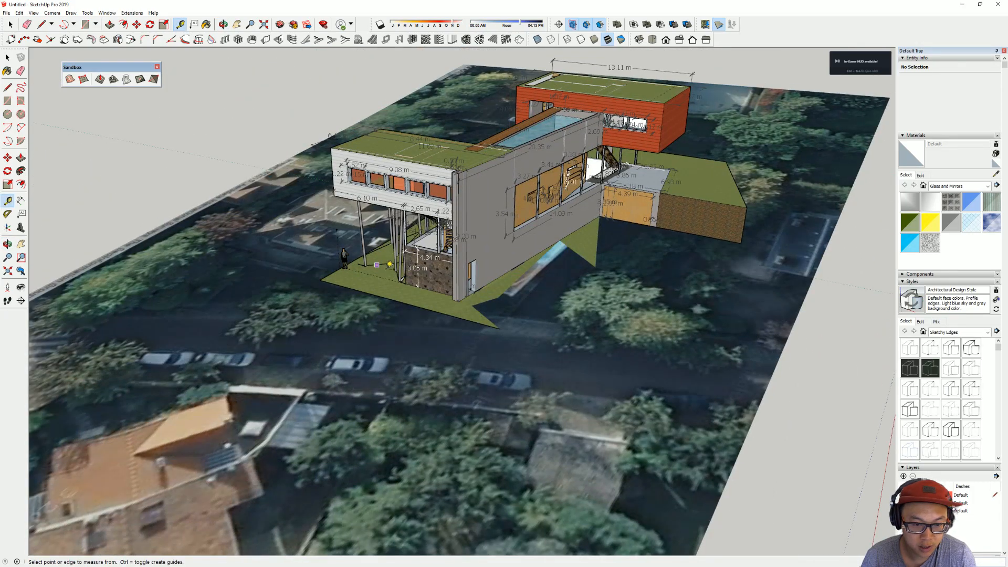
middle_click_drag(377, 265, 577, 294)
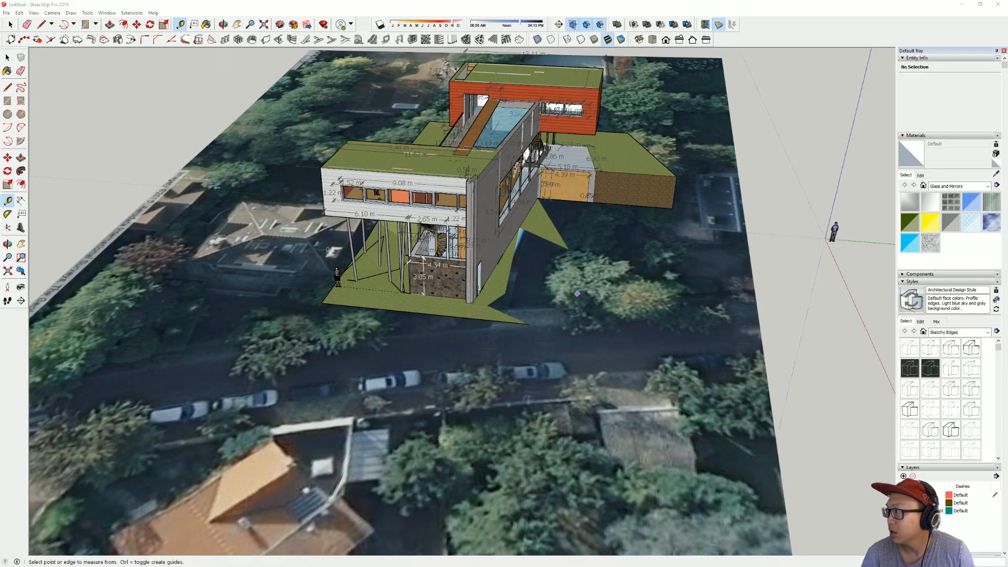
Step: Switch to the ArchDaily article in the browser and open the gallery's night photo of the raised volume on slender columns
key("alt+Tab")
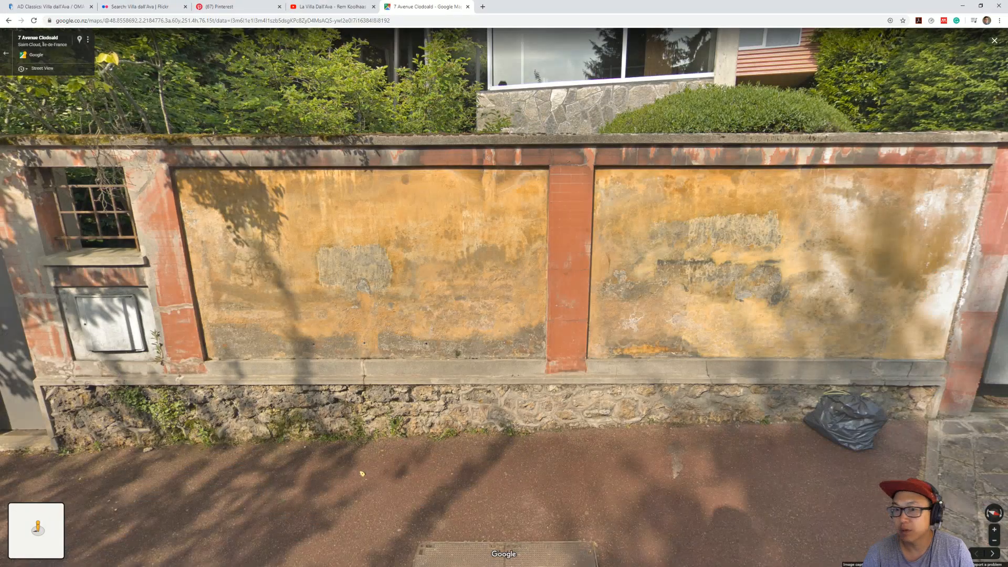
left_click(80, 6)
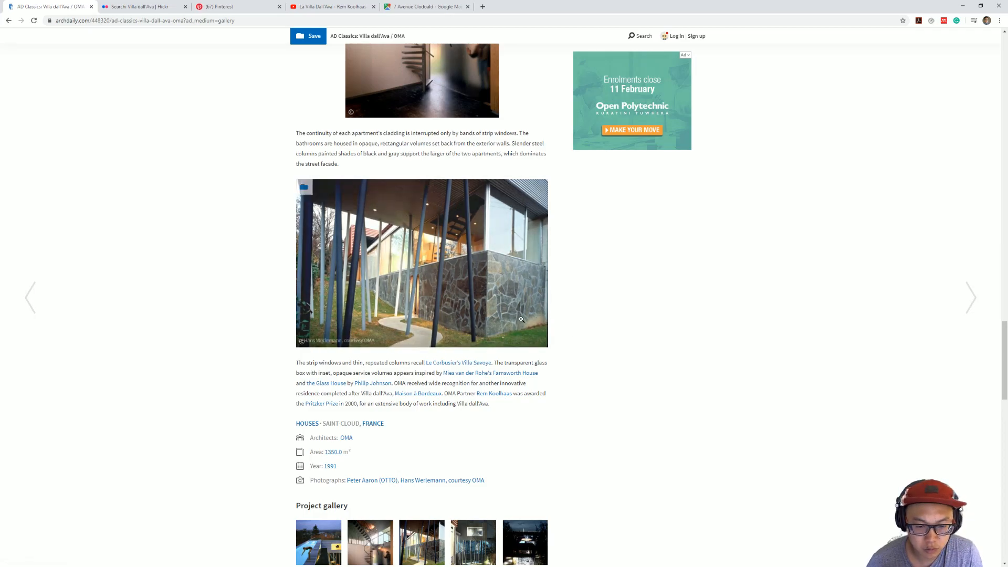
scroll(462, 340, "down", 3)
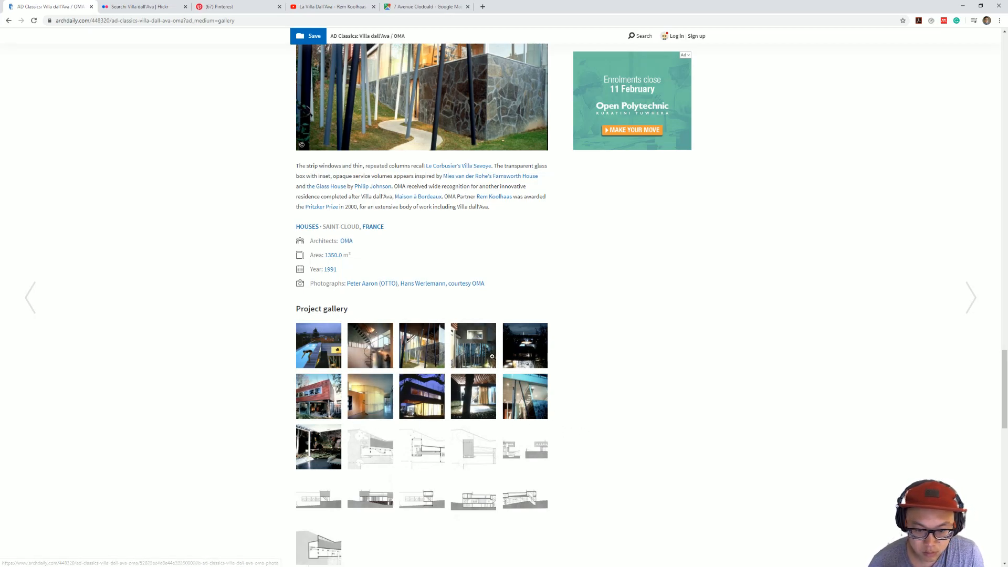
left_click(480, 346)
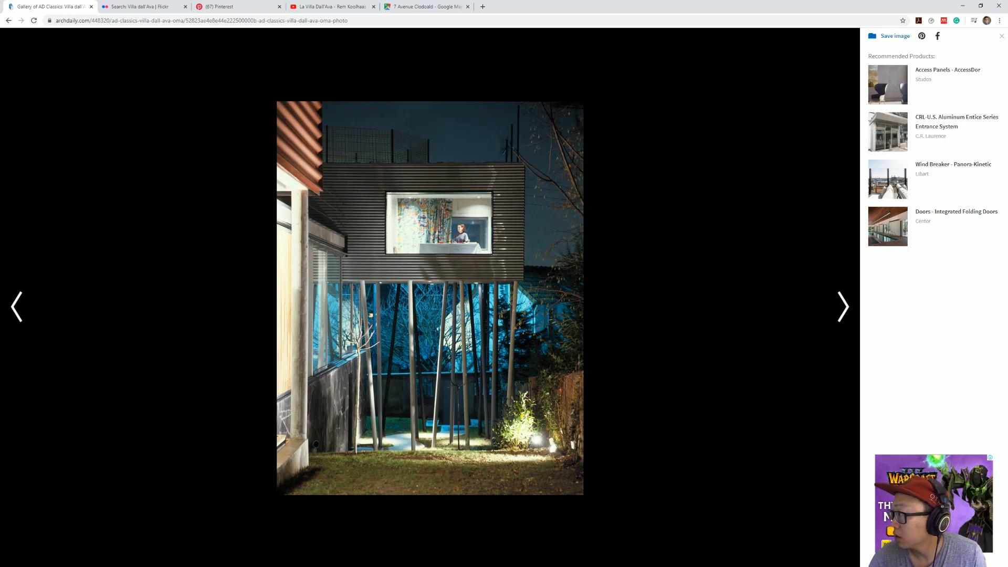
Step: Return to ArchiCAD, open the First Floor plan and show the Garden Level as its trace reference
key("alt+Tab")
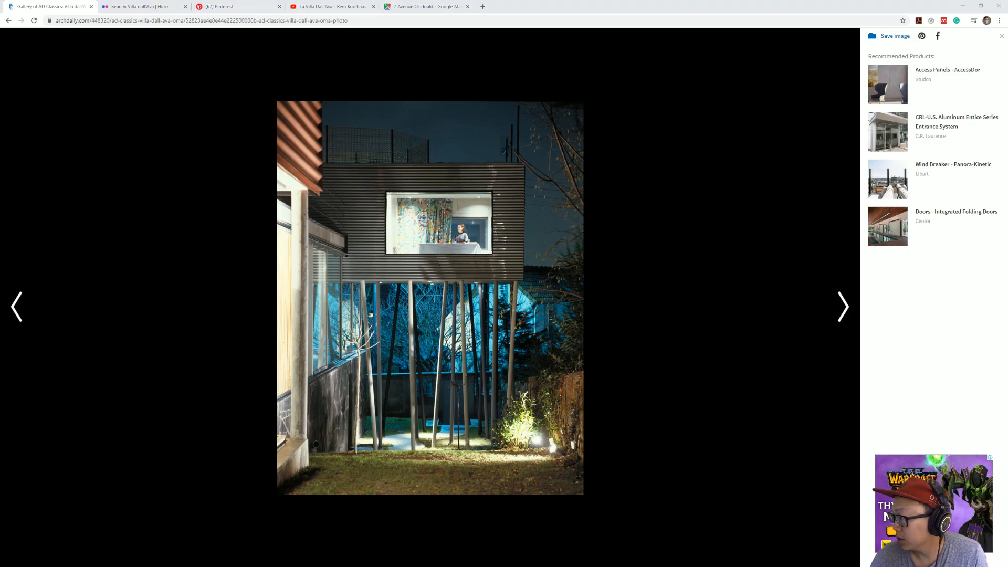
key("F2")
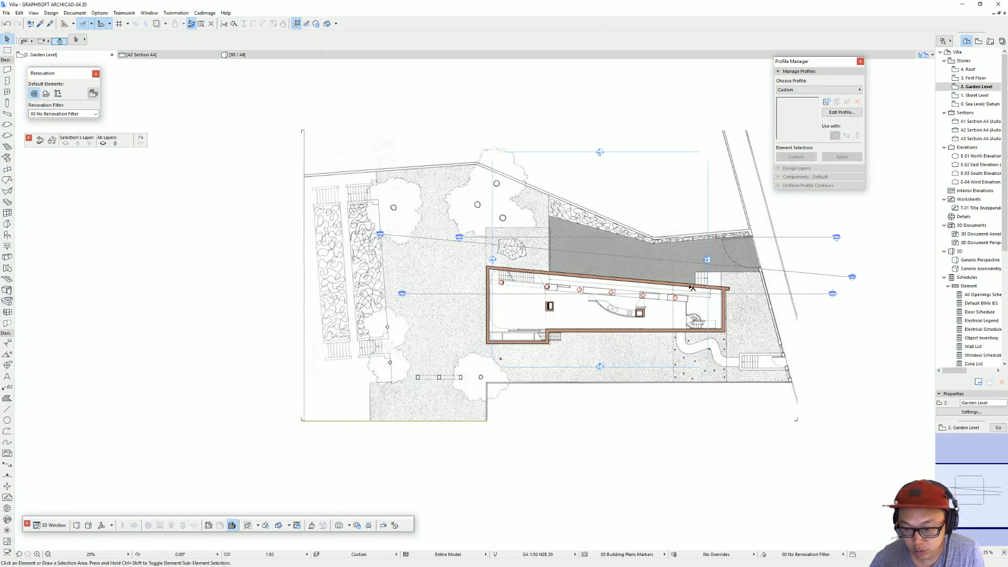
middle_click_drag(757, 356, 588, 344)
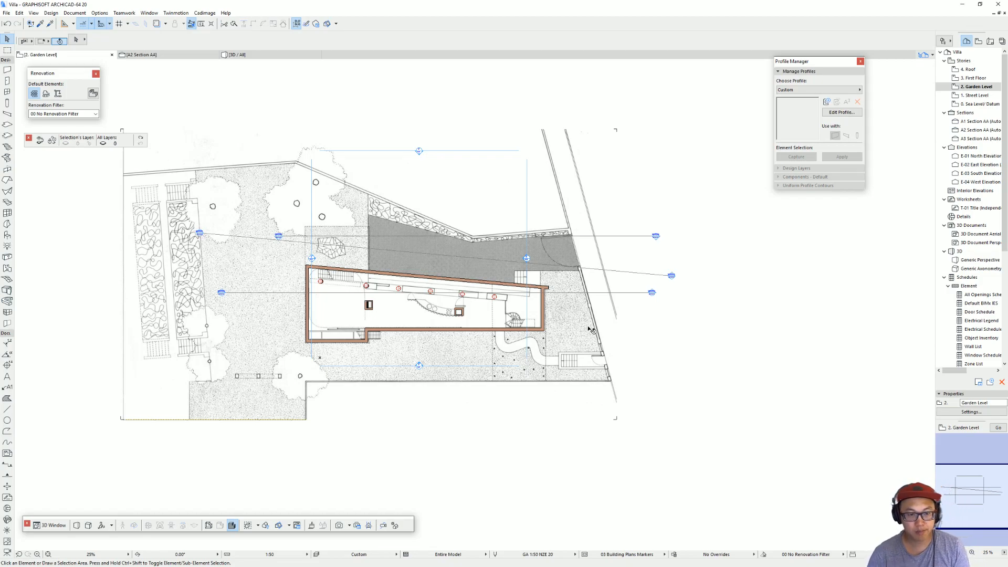
left_click(570, 338)
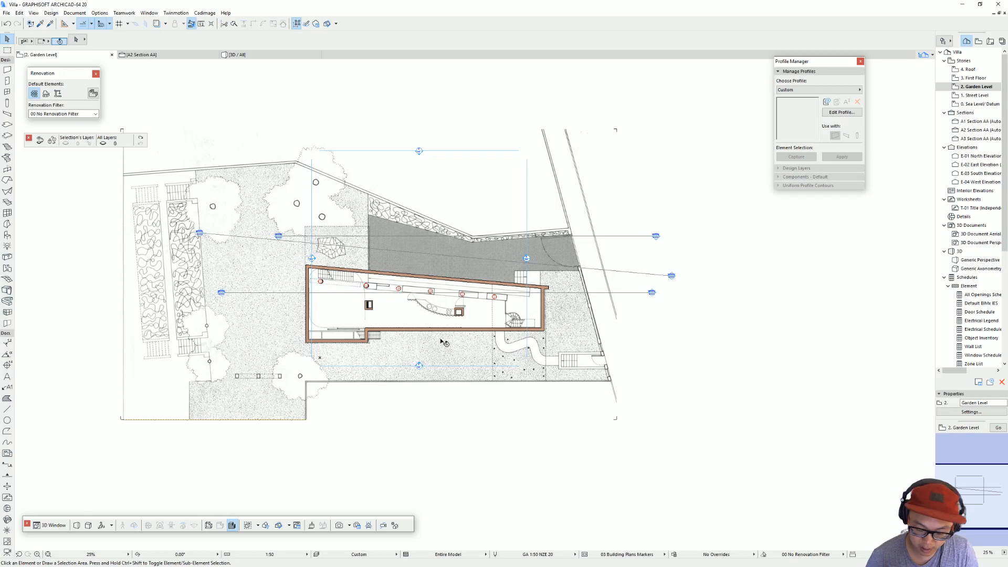
key("ctrl+Up")
scroll(535, 324, "down", 2)
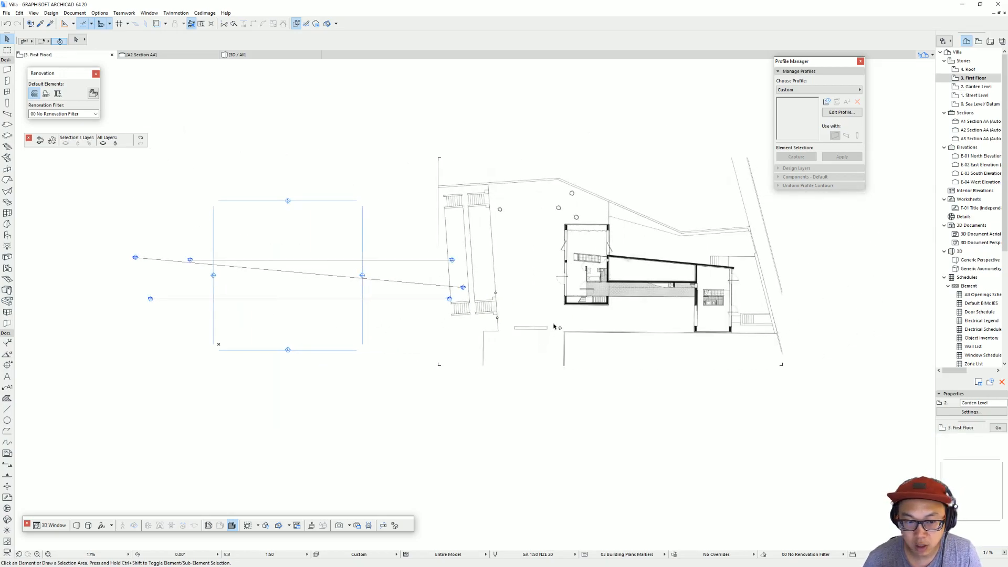
right_click(978, 88)
left_click(945, 135)
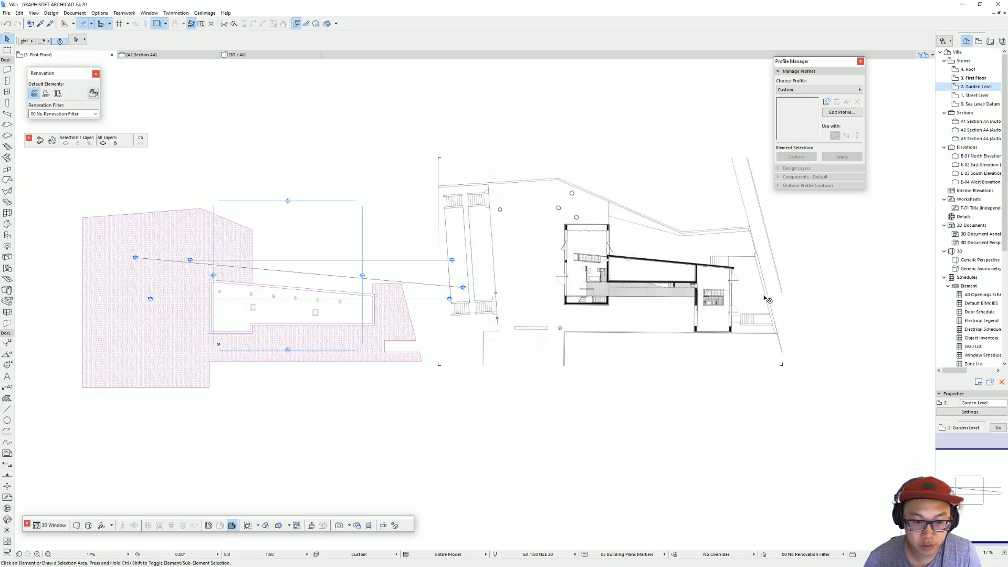
Step: Move the First Floor drawing image from its projecting right wall corner onto the matching corner of the traced Garden Level house outline
left_click(735, 279)
scroll(732, 273, "up", 5)
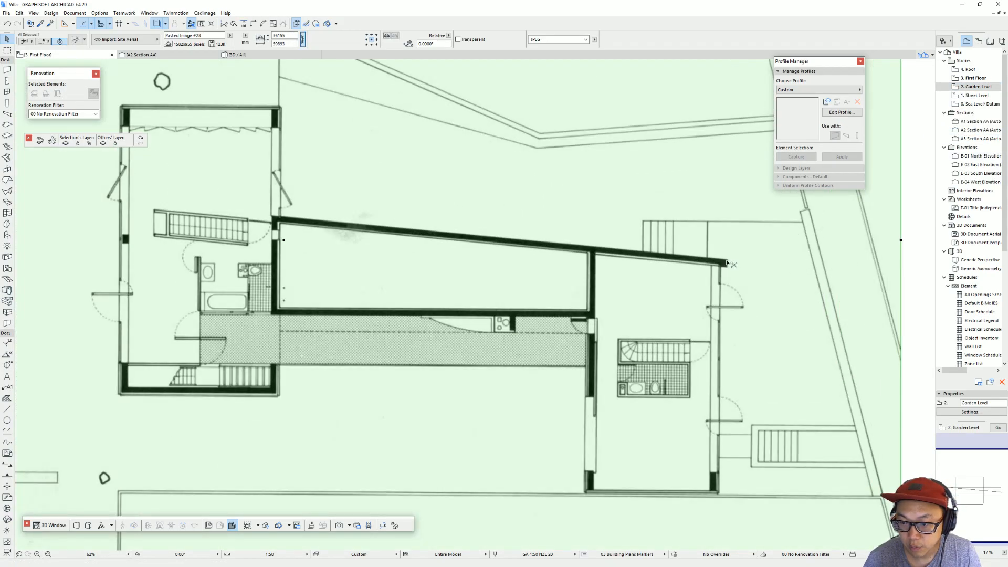
left_click(728, 262)
scroll(234, 324, "down", 4)
middle_click_drag(234, 324, 566, 292)
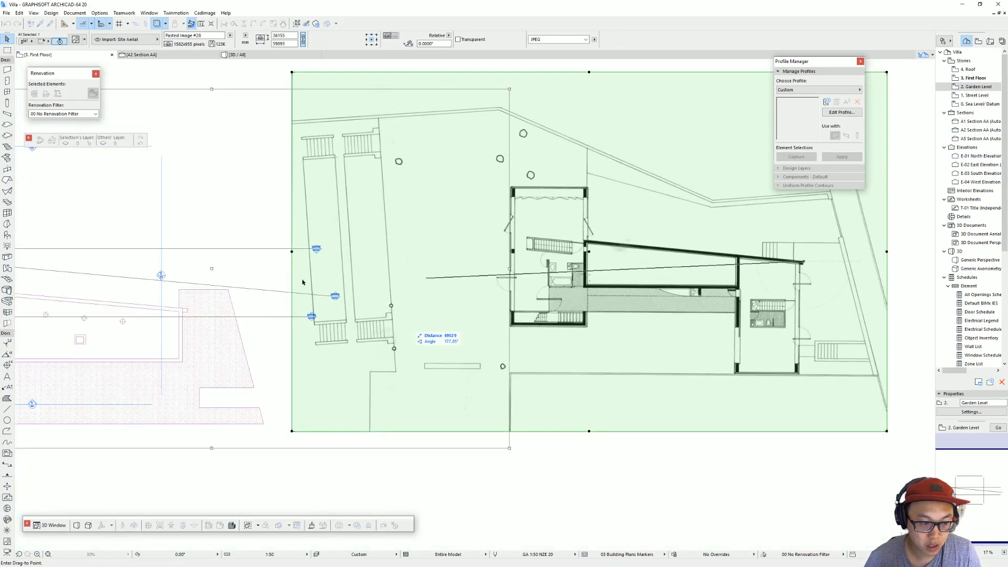
scroll(446, 310, "down", 1)
middle_click_drag(447, 310, 530, 289)
scroll(446, 294, "up", 2)
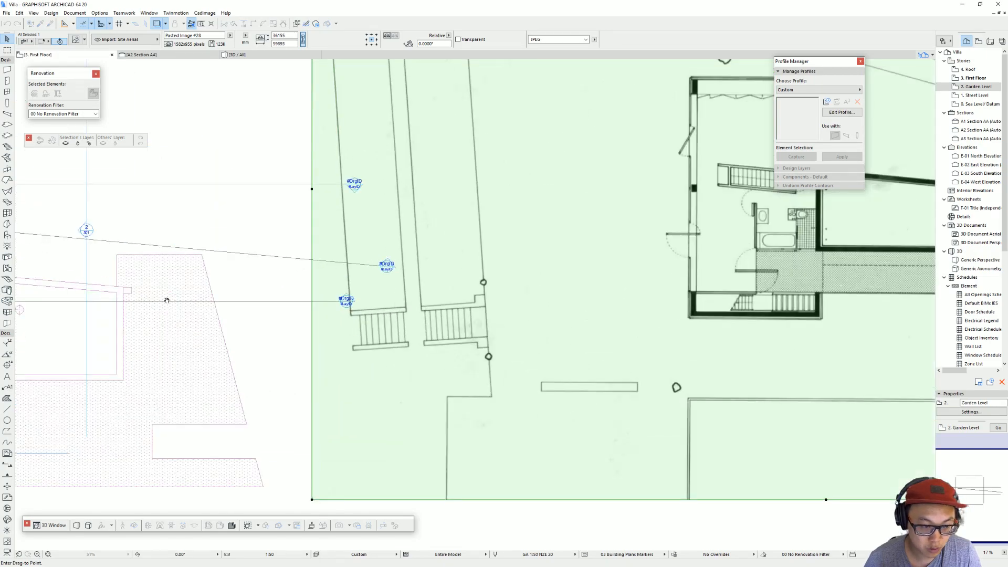
left_click(140, 290)
scroll(159, 294, "down", 3)
middle_click_drag(309, 285, 774, 257)
scroll(673, 245, "up", 4)
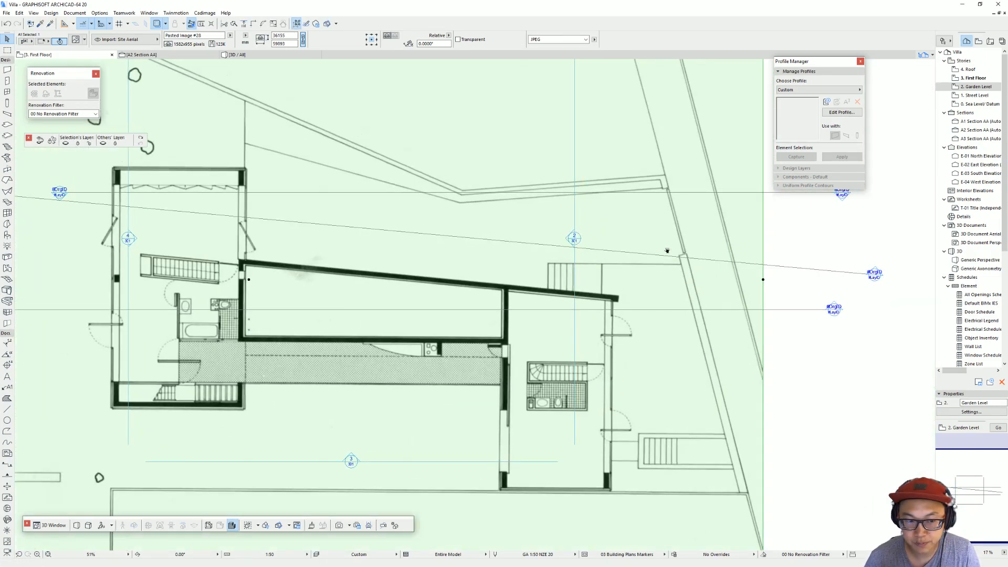
key("Escape")
Step: Copy the house floor slab from the Street Level and paste it onto the First Floor over the aligned plan drawing
double_click(969, 87)
left_click(201, 330)
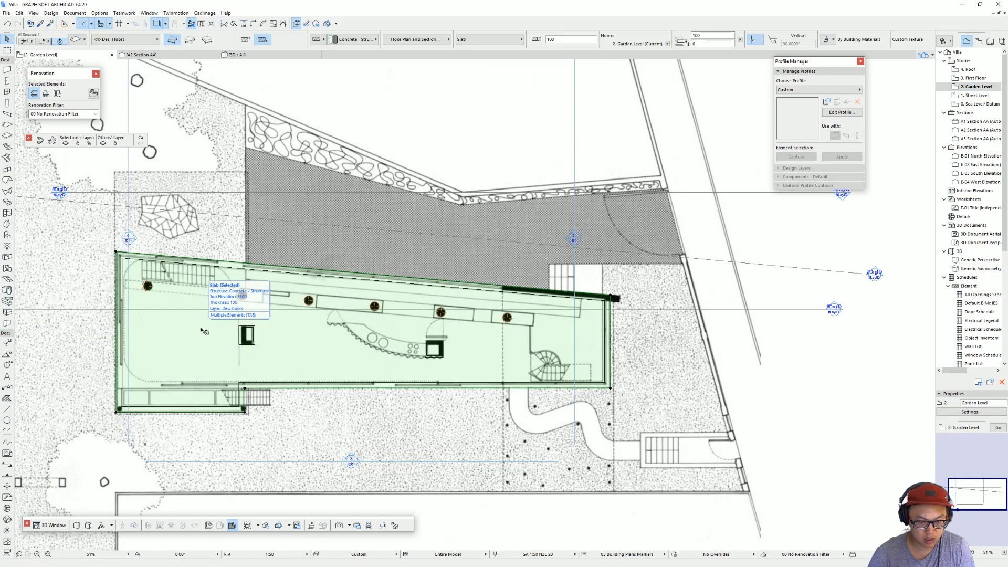
key("ctrl+Down")
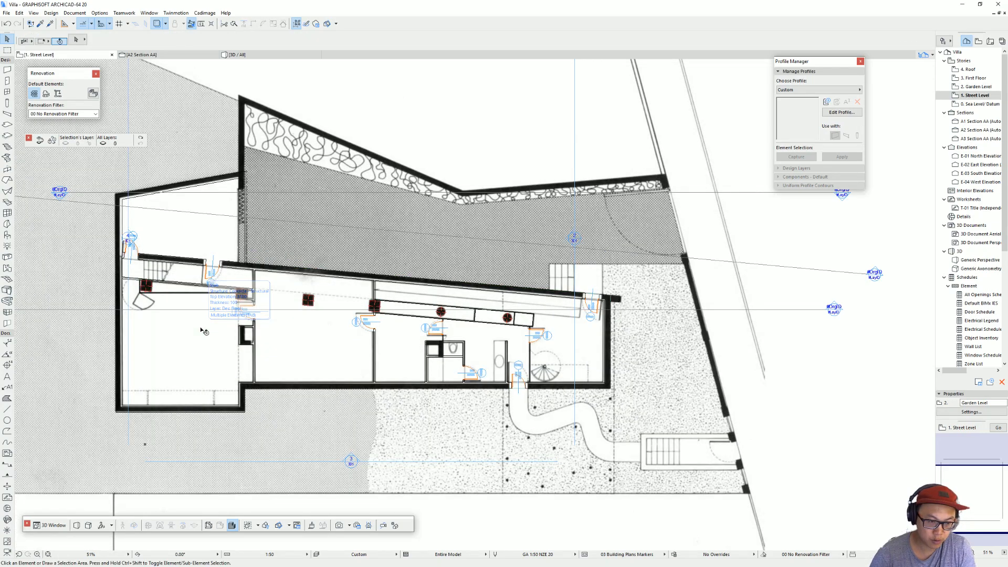
left_click(206, 359)
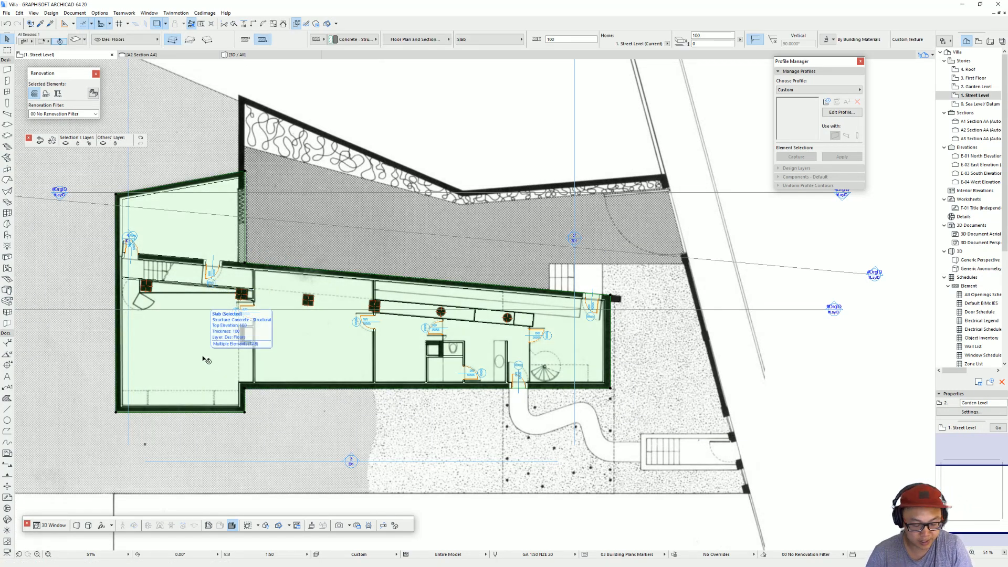
key("ctrl+Up")
key("ctrl+Up")
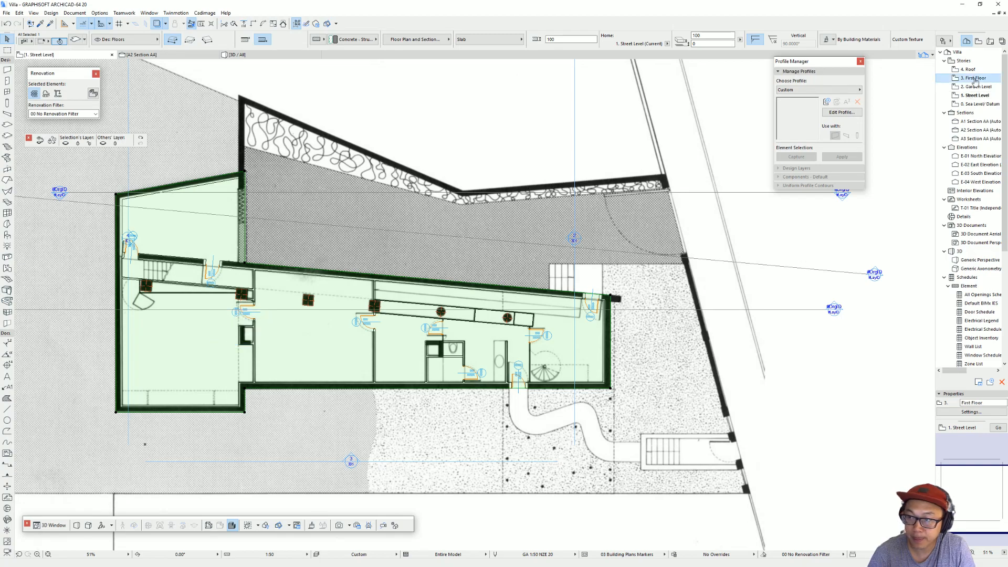
scroll(493, 276, "down", 3)
middle_click_drag(493, 275, 551, 294)
key("ctrl+v")
left_click(676, 322)
scroll(344, 274, "up", 4)
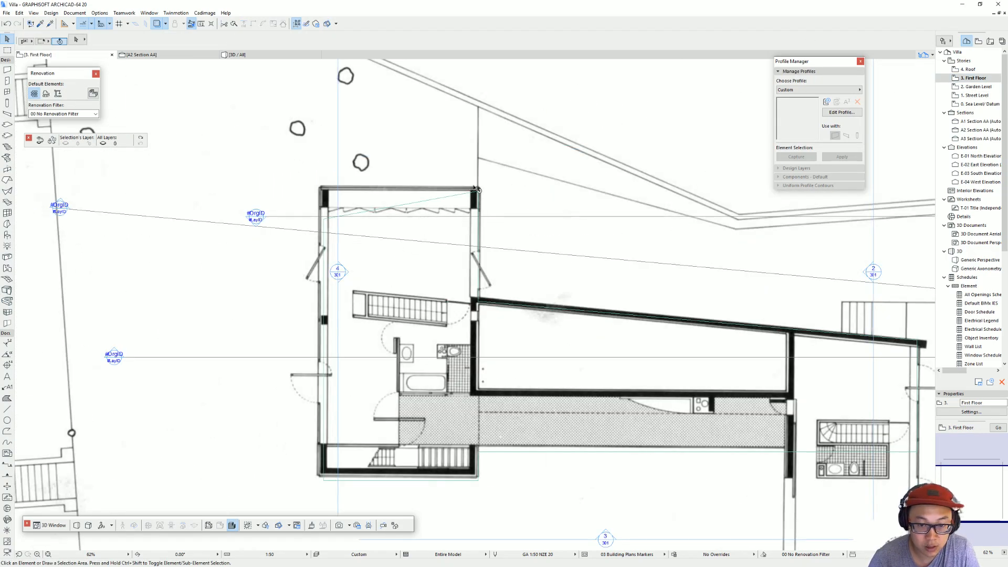
Step: Move the First Floor slab's upper-left node up to the outer corner of the left wing on the plan
left_click(325, 224)
left_click(324, 218)
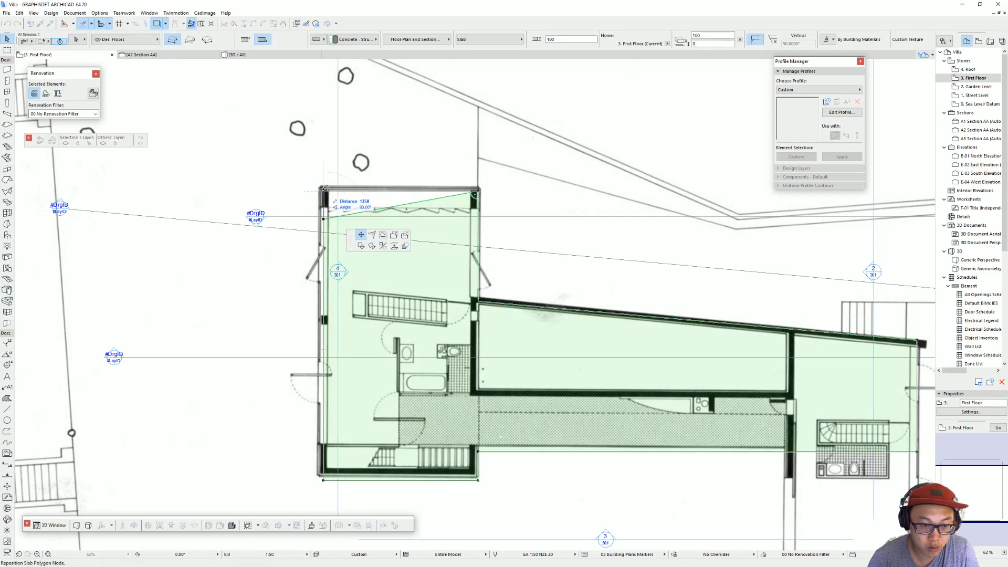
left_click(324, 187)
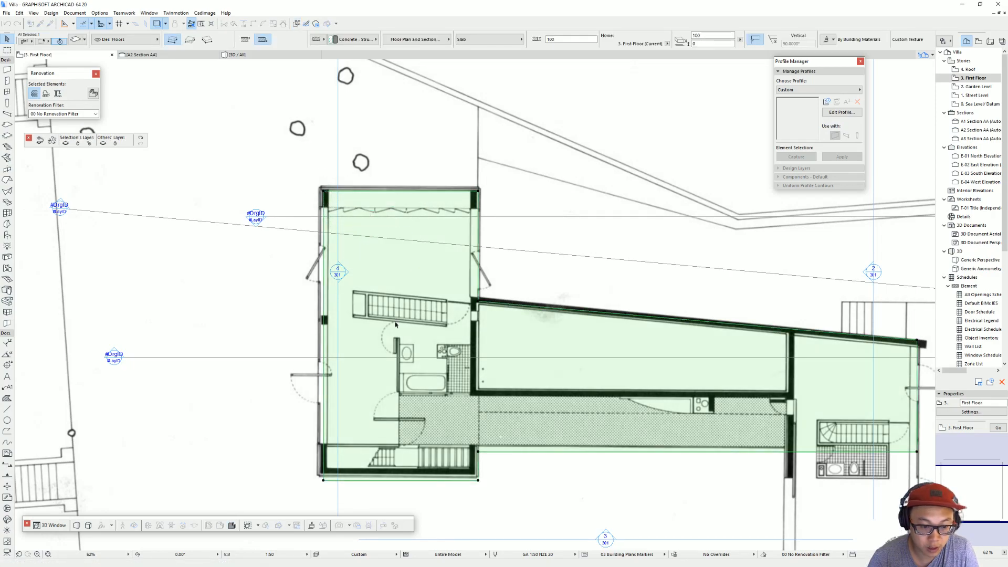
middle_click_drag(462, 360, 448, 349)
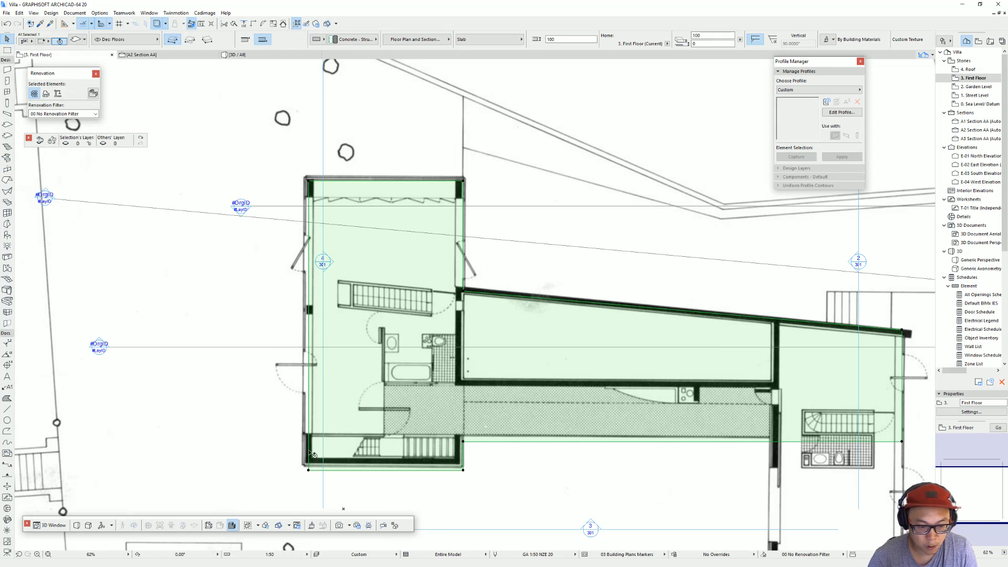
left_click(465, 442)
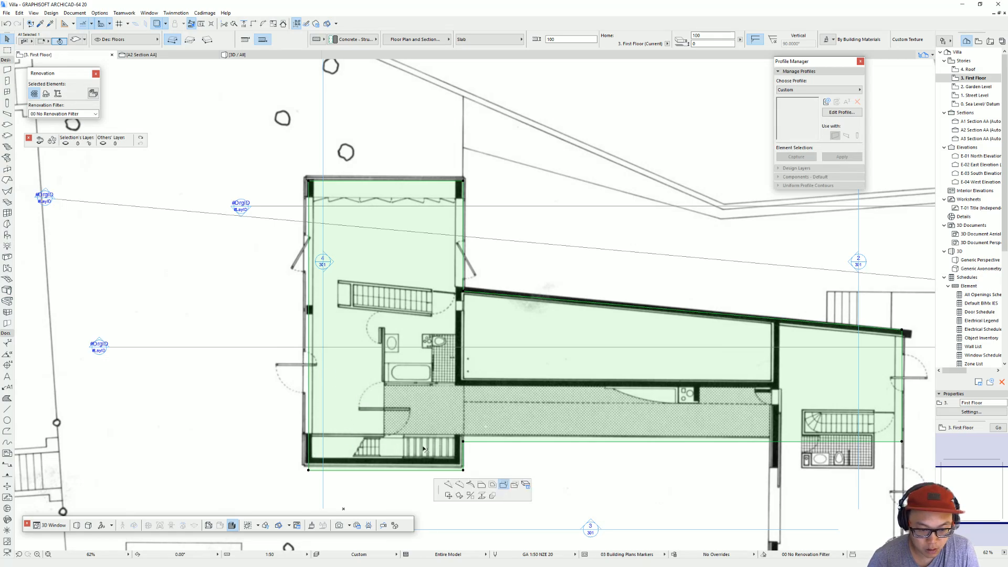
left_click(464, 470)
key("Escape")
Step: Add a rectangular area 6400 mm wide to the First Floor slab so it covers the lower part of the right wing on the plan
middle_click_drag(464, 287, 389, 265)
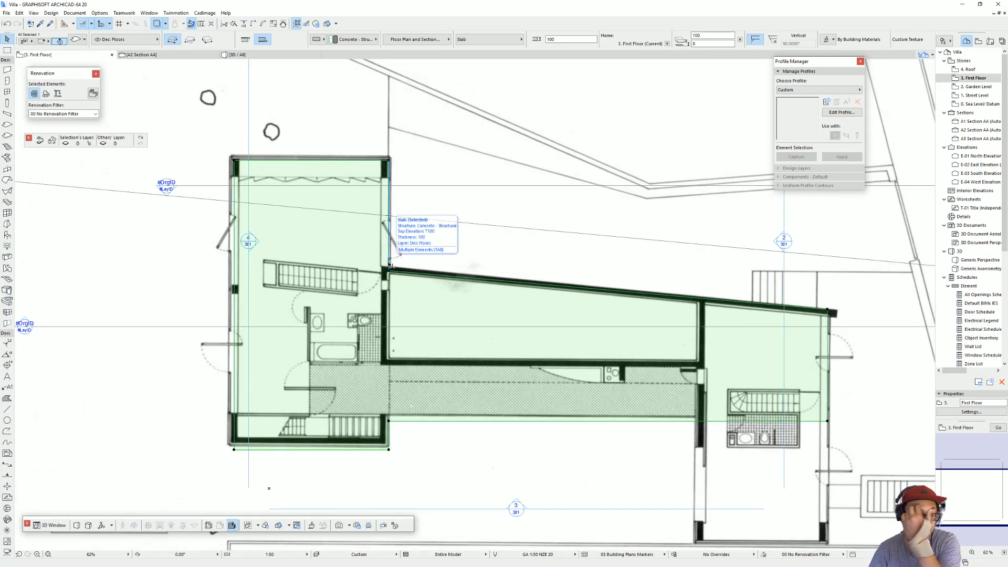
scroll(577, 273, "down", 2)
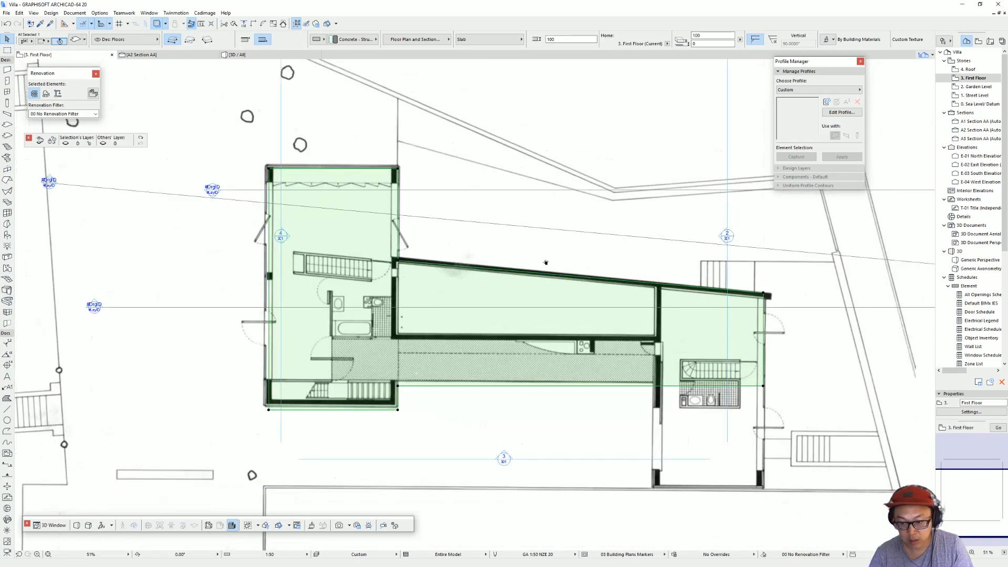
middle_click_drag(681, 360, 653, 337)
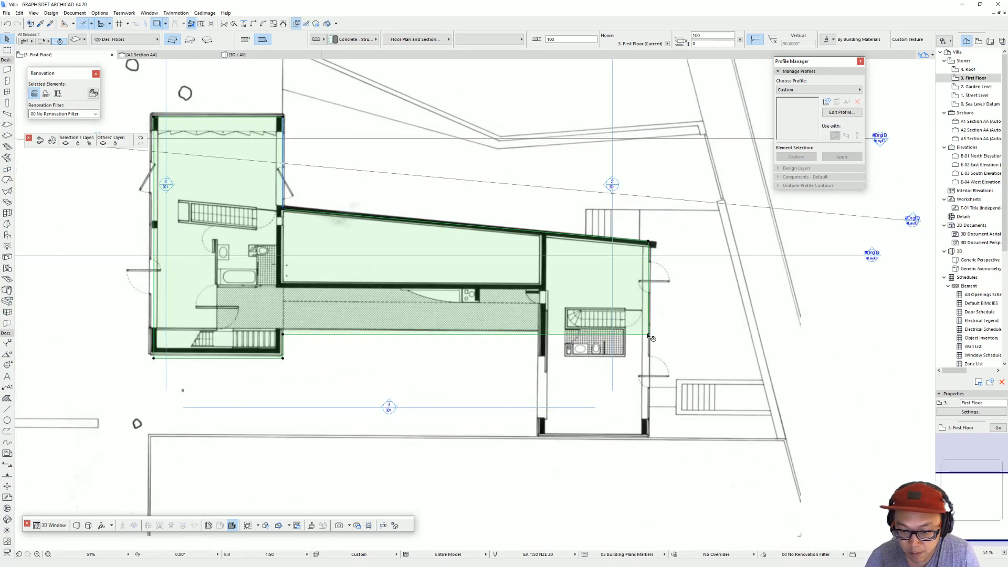
left_click(649, 334)
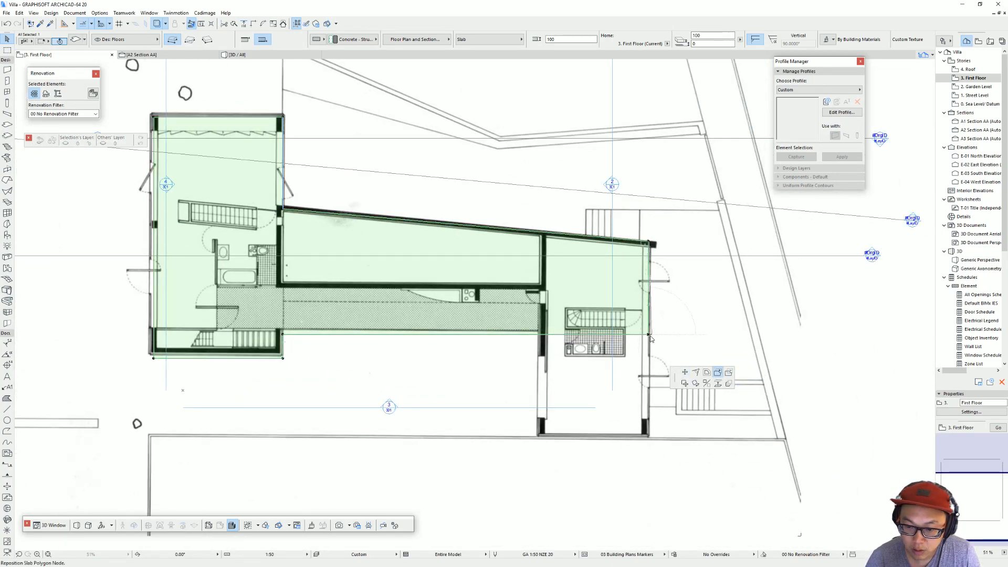
left_click(649, 335)
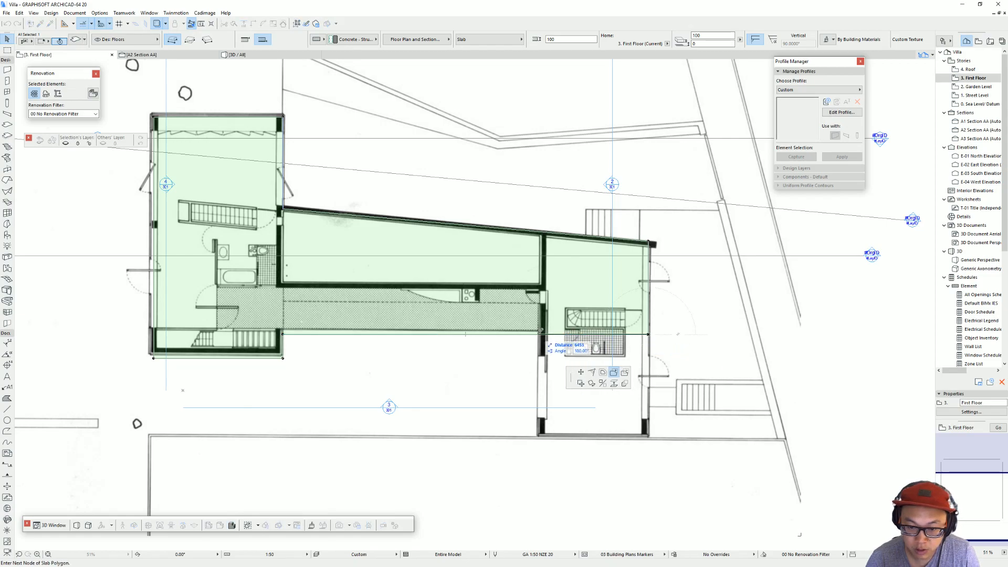
type("6400")
key("Return")
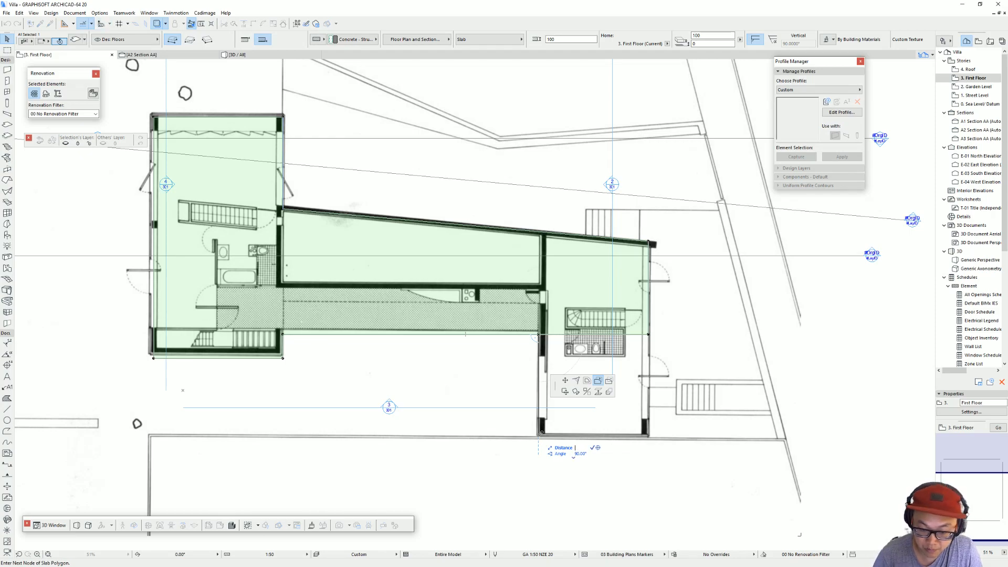
key("Return")
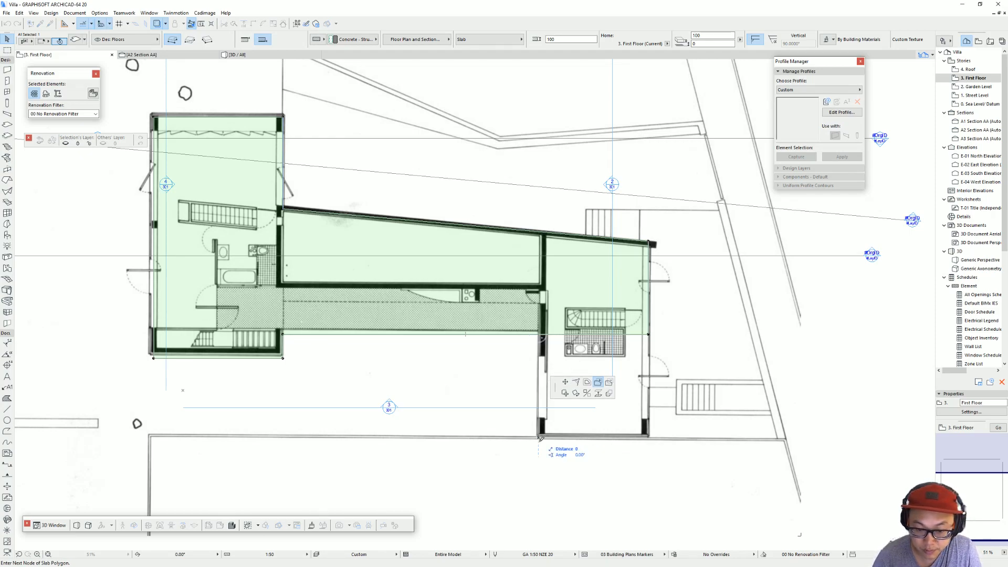
left_click(649, 436)
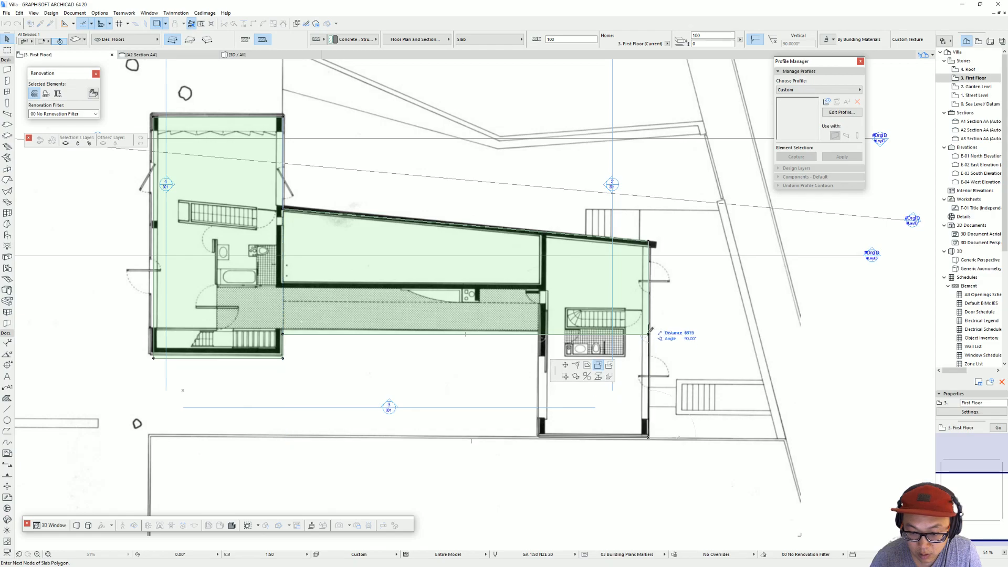
left_click(649, 334)
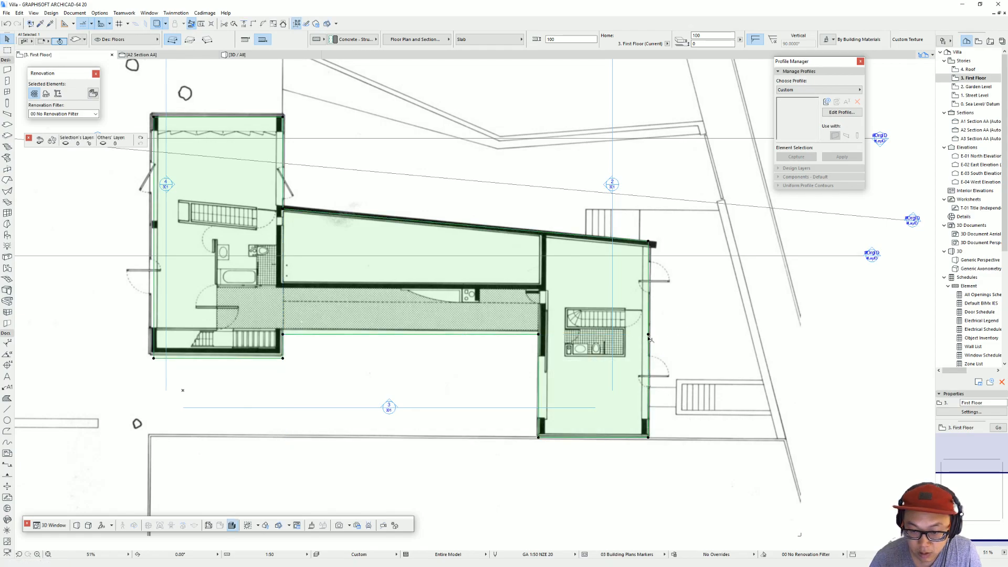
Step: Merge the leftover node on the right wing's outer slab edge into the slab's lower-right corner and deselect the slab
scroll(672, 371, "up", 6)
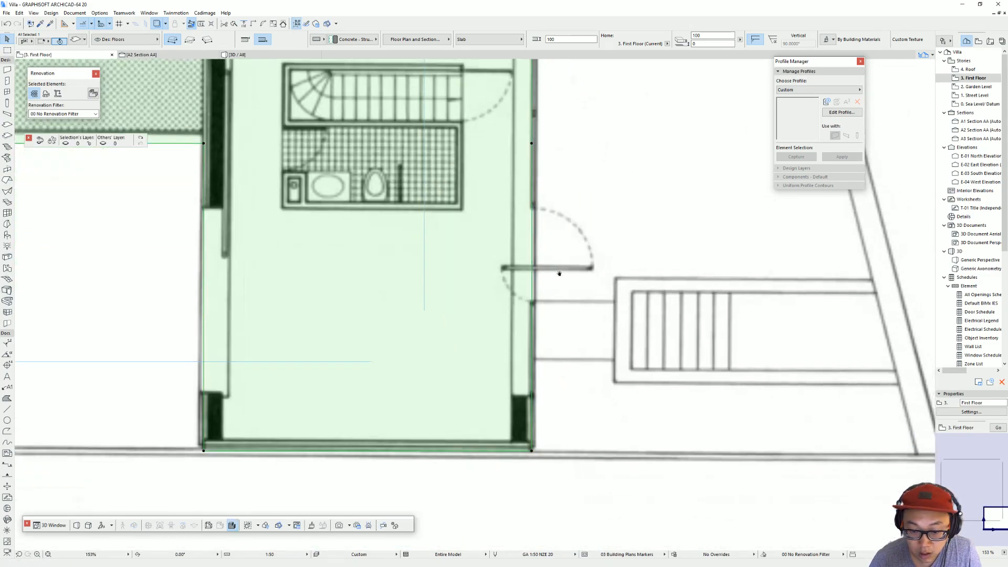
scroll(561, 278, "down", 6)
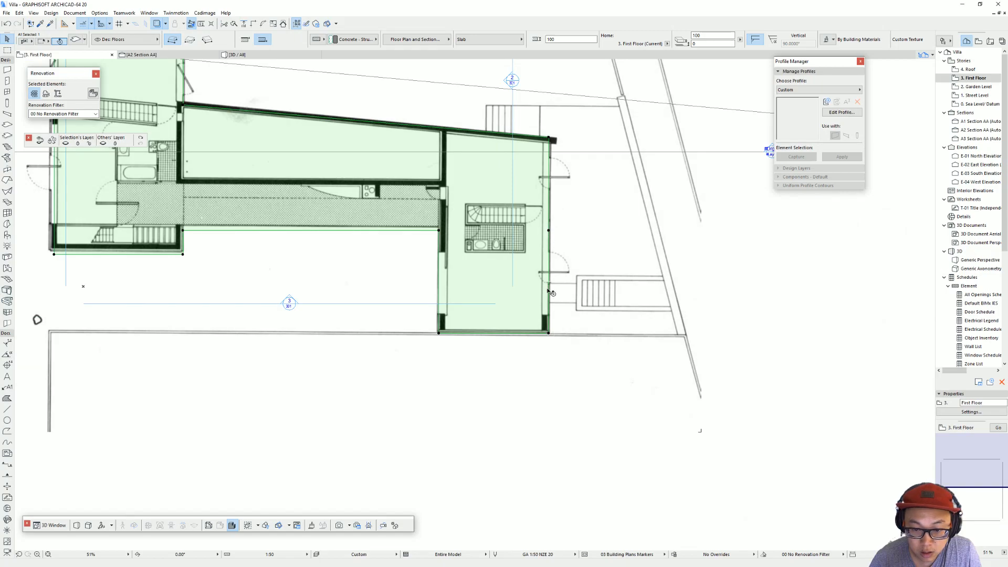
left_click(550, 231)
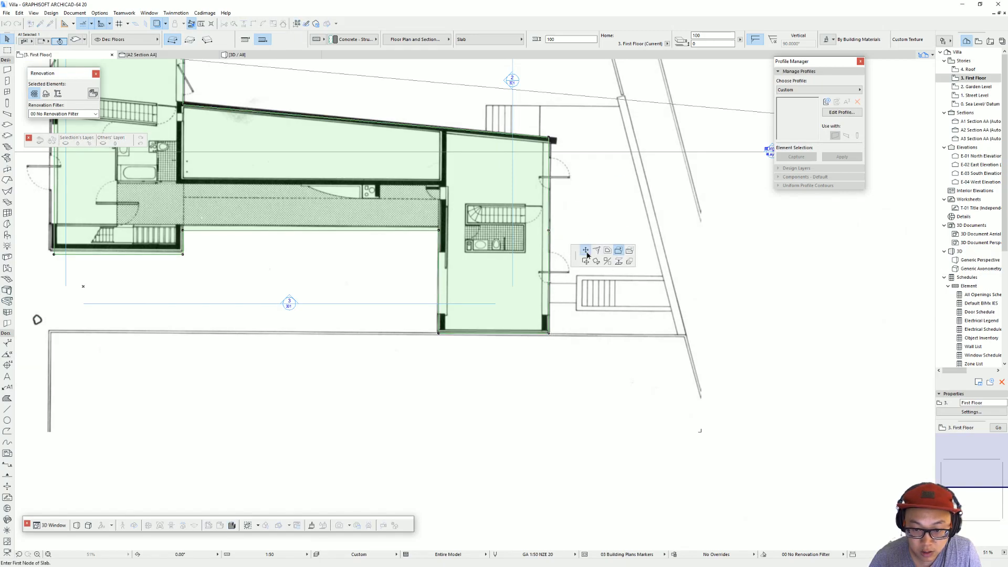
left_click(550, 331)
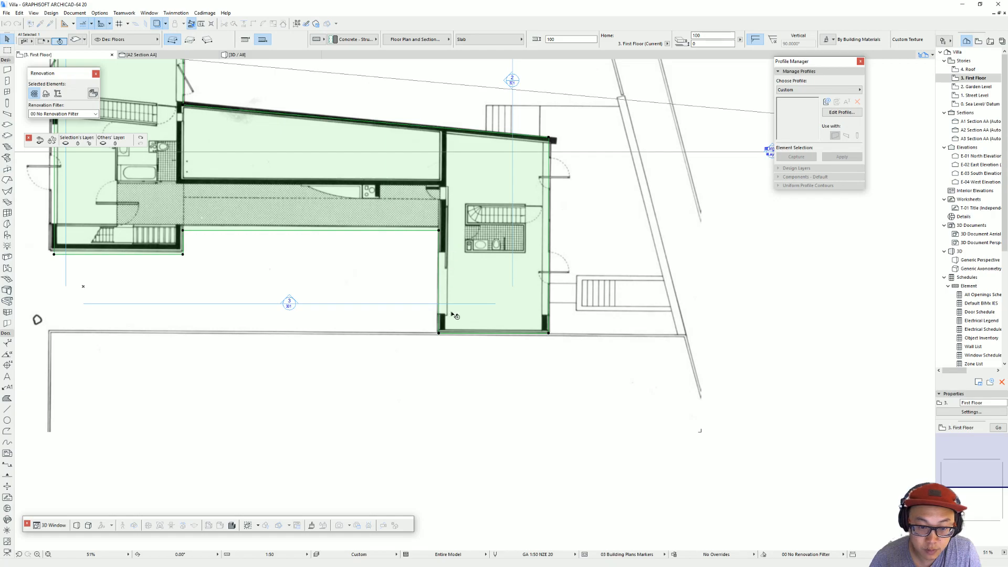
middle_click_drag(463, 315, 644, 349)
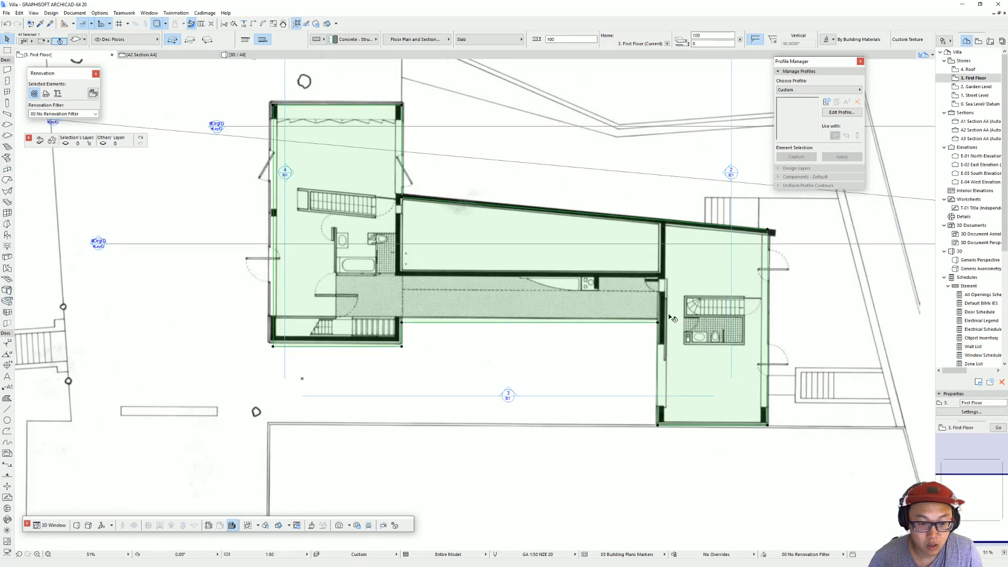
key("Escape")
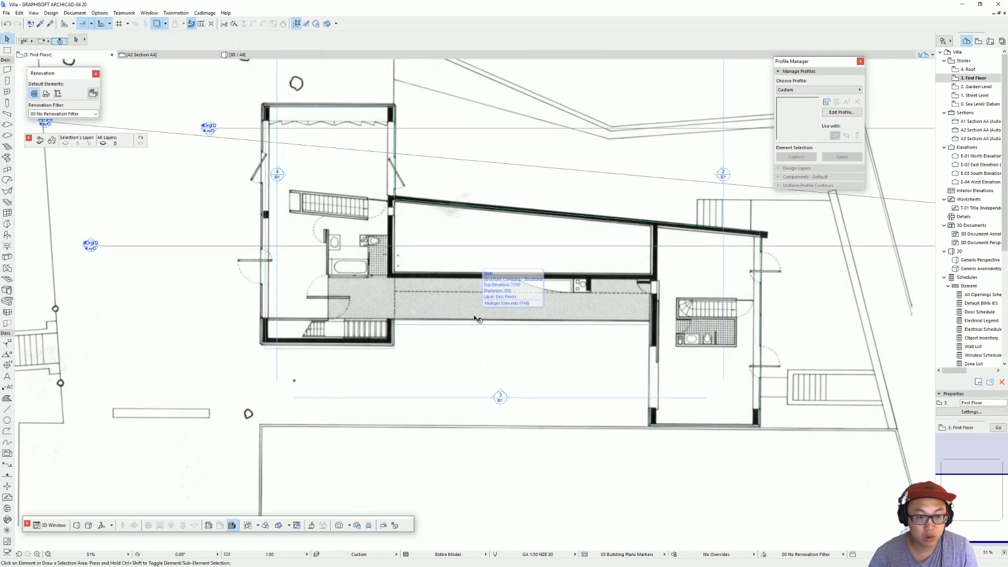
Step: Examine the First Floor slab over the Garden Level walls in 3D and return to the floor plan
key("F3")
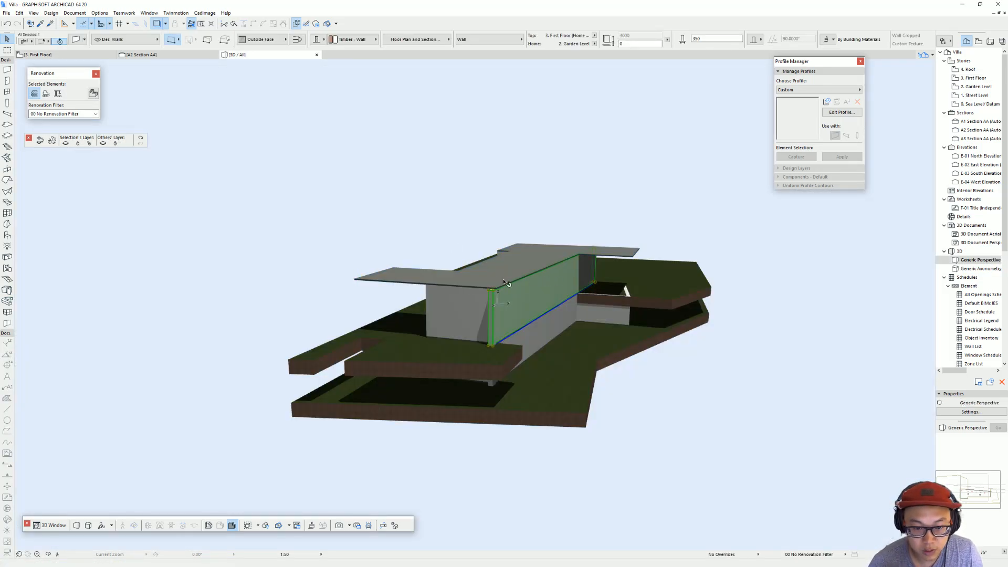
scroll(522, 268, "up", 10)
scroll(533, 287, "down", 4)
middle_click_drag(478, 286, 466, 326, "shift")
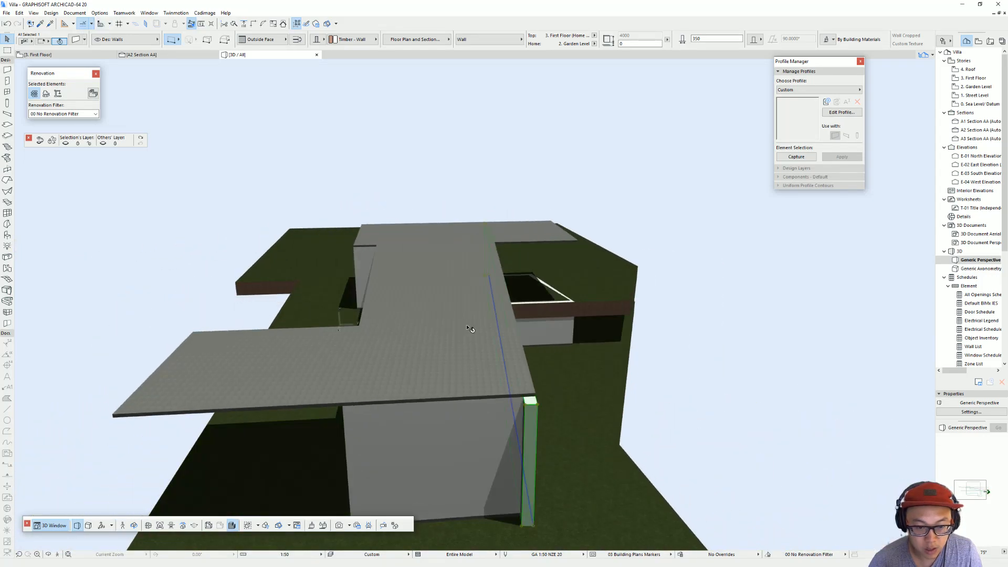
key("Escape")
key("F2")
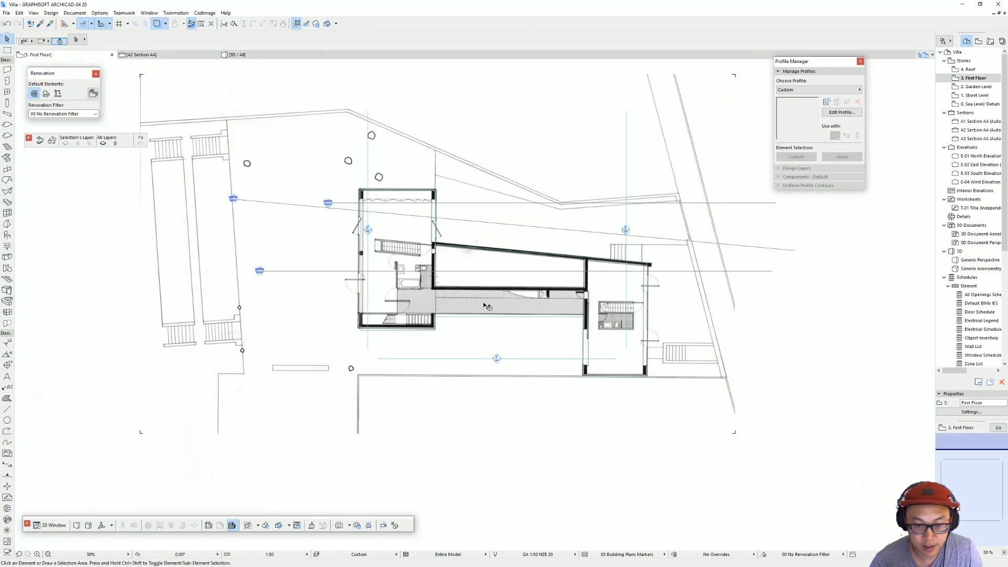
Step: Generate 350 mm timber walls around the whole First Floor slab outline with the Magic Wand
left_click(6, 70)
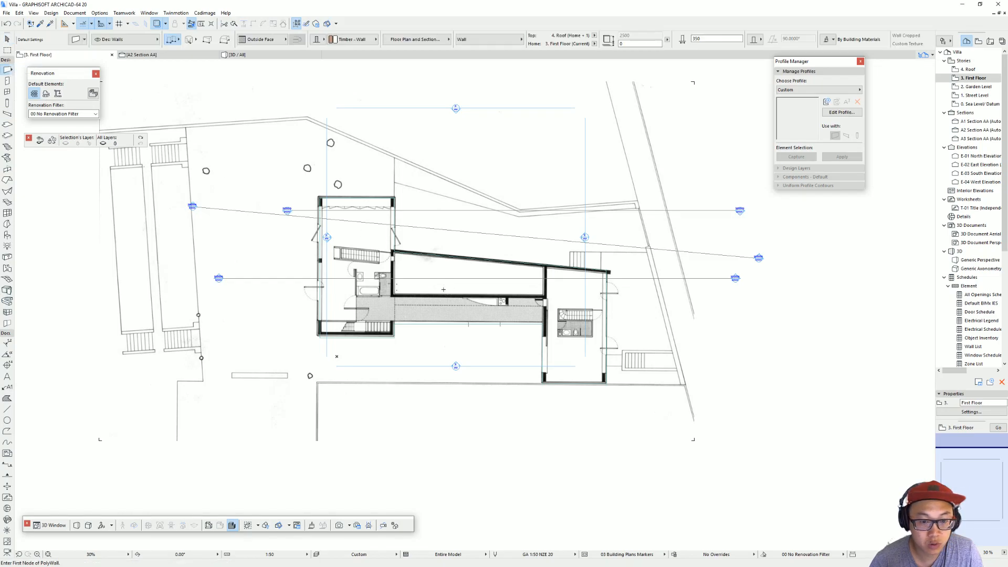
scroll(444, 290, "up", 3)
key("shift+f")
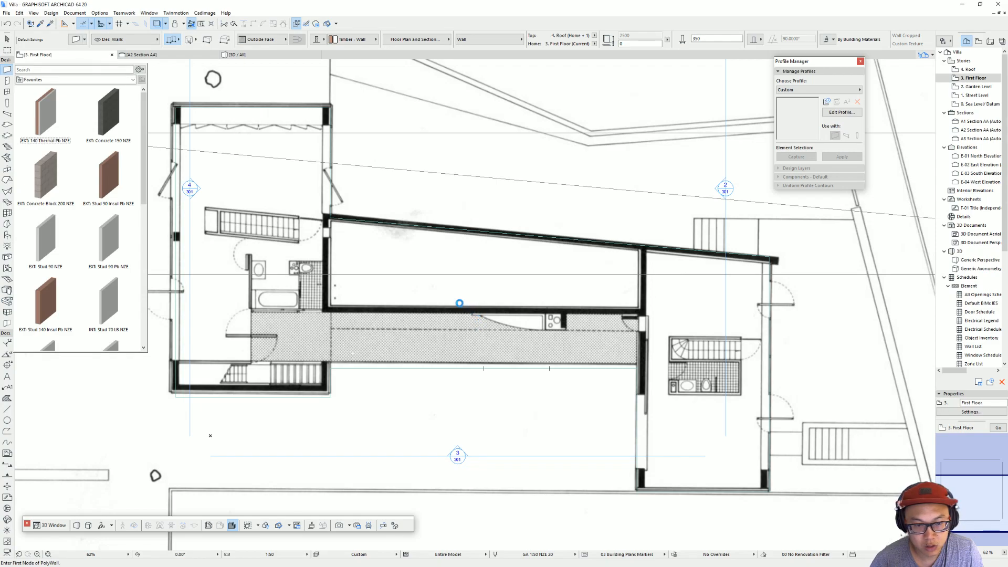
left_click(381, 328)
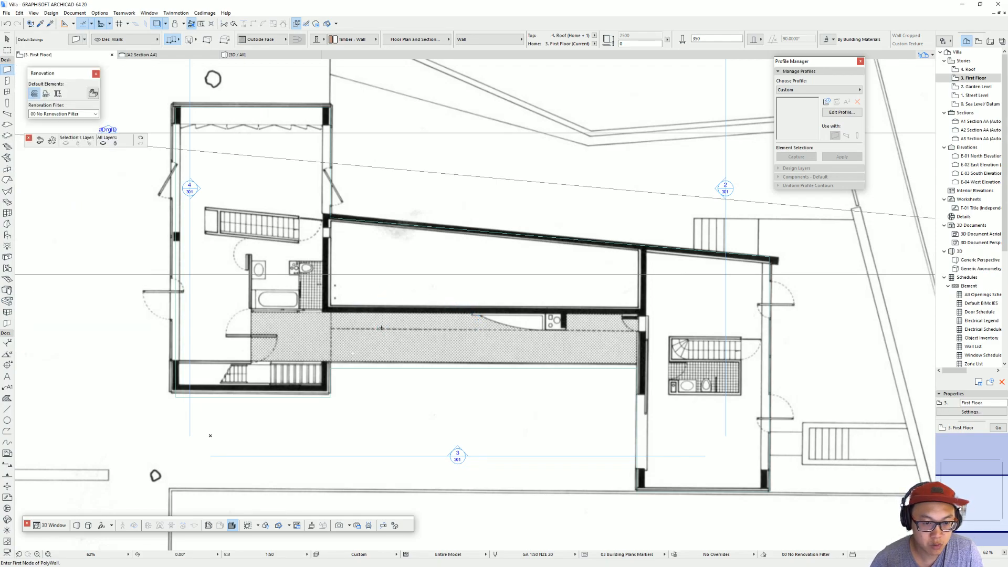
left_click(380, 326)
key("ctrl+z")
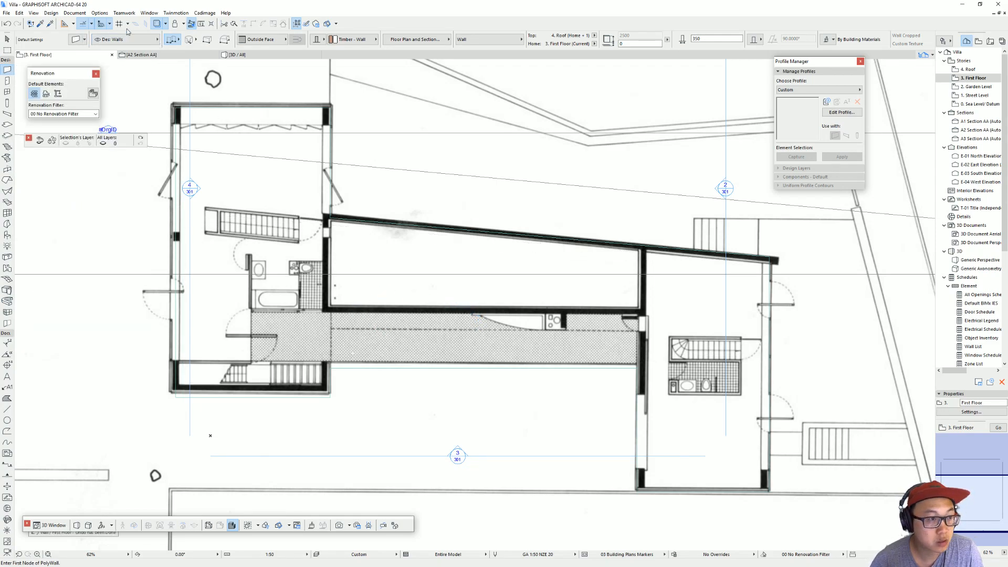
left_click(284, 235)
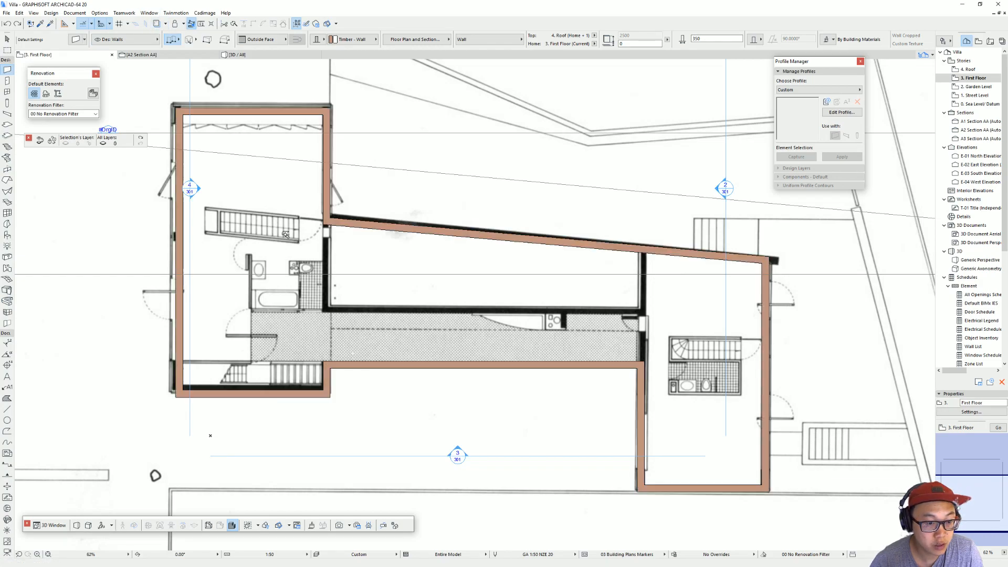
Step: Draw a wall from the inner corner of the left wing and sloping wall down beside the bathroom to the corridor wall on the plan
middle_click_drag(800, 272, 759, 266)
left_click(719, 256, "shift")
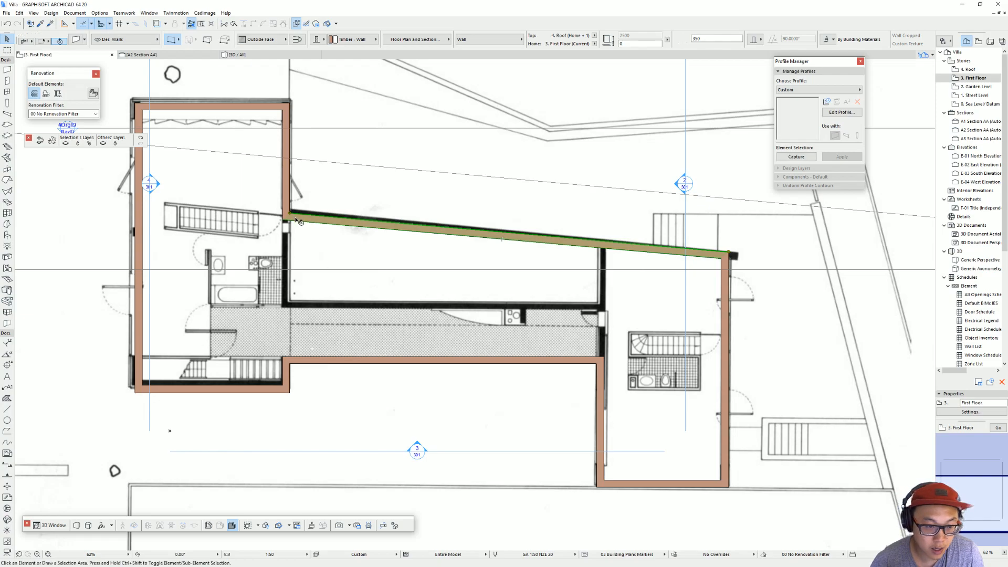
key("Escape")
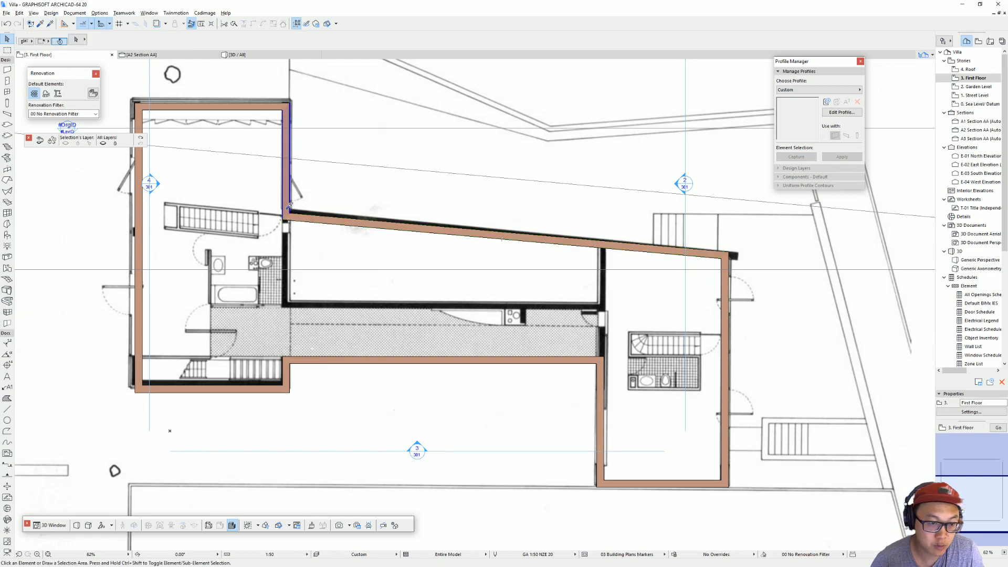
key("w")
left_click(290, 213)
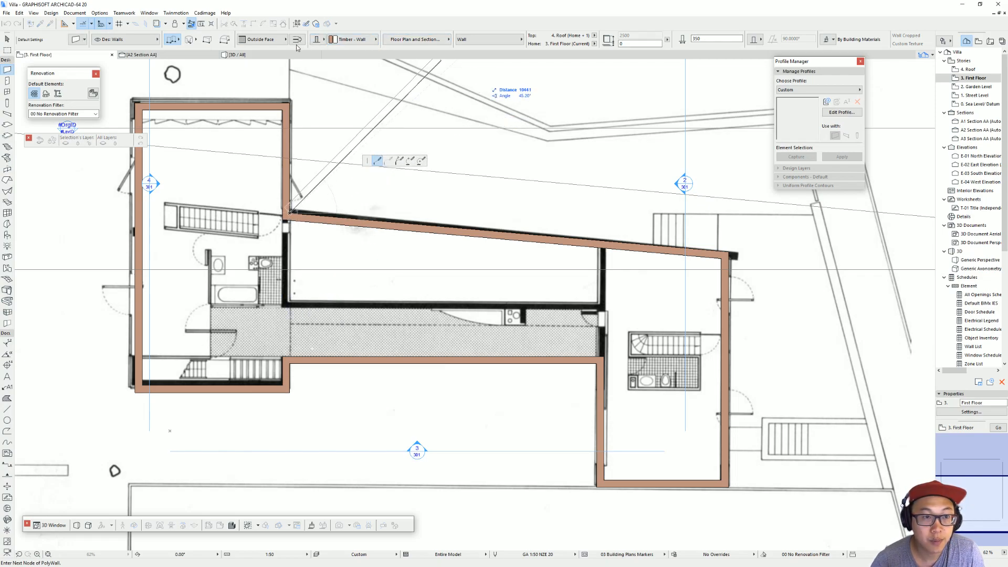
key("Return")
double_click(292, 303)
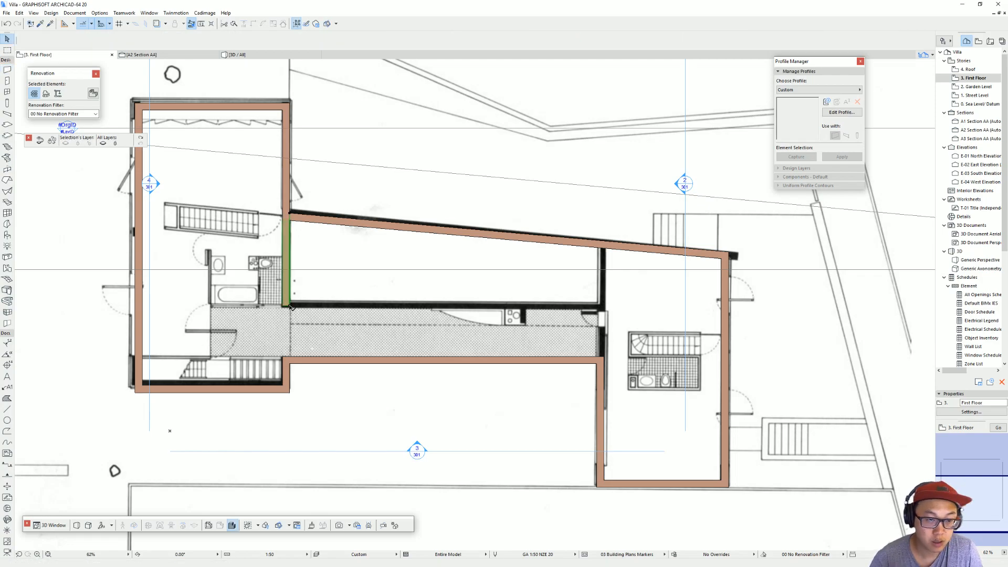
Step: Stretch the lower end of the wall beside the bathroom to meet the corridor wall line on the plan
scroll(292, 310, "up", 5)
scroll(292, 310, "down", 4)
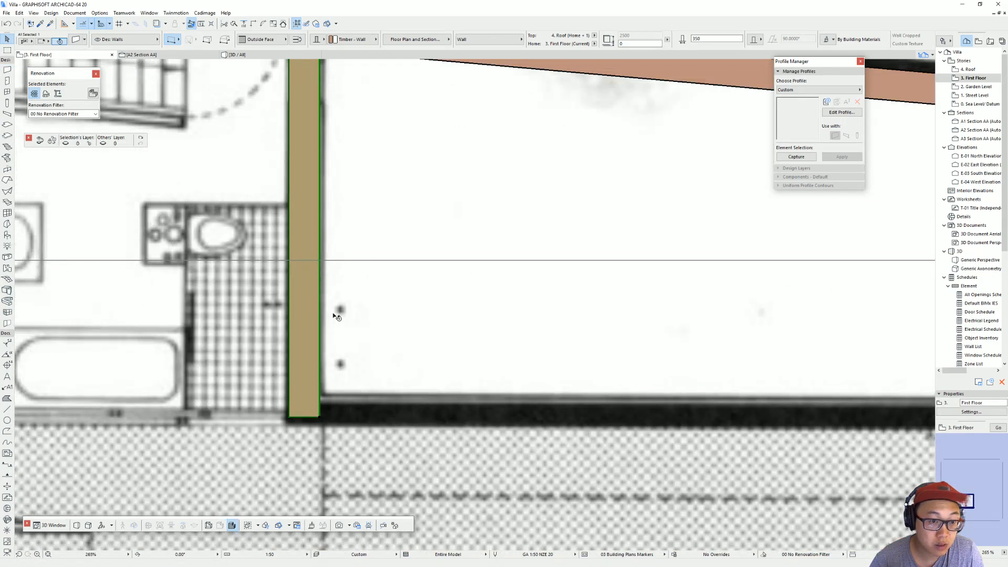
left_click(336, 313)
left_click(332, 344)
left_click(330, 343)
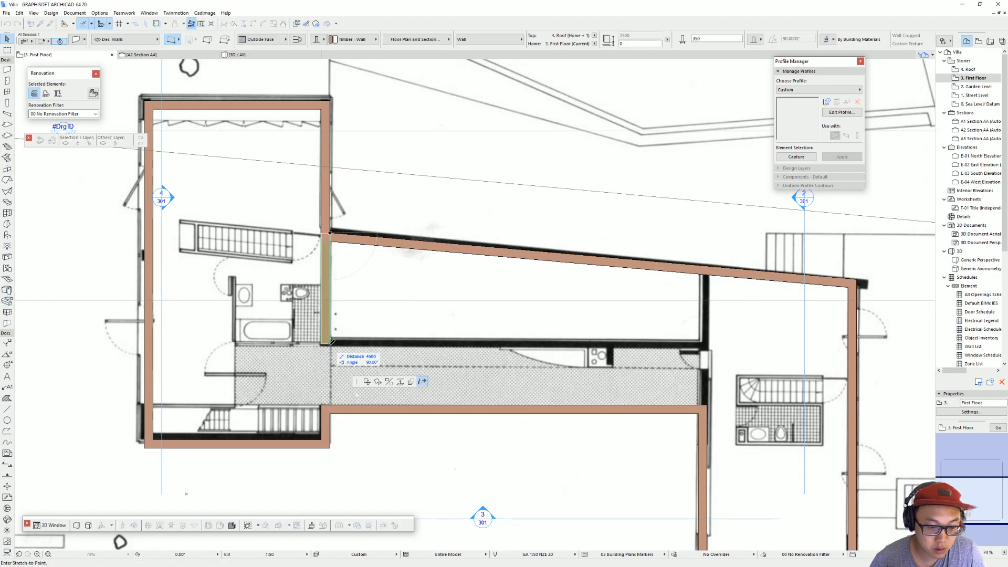
left_click(330, 344)
left_click(331, 344, "alt")
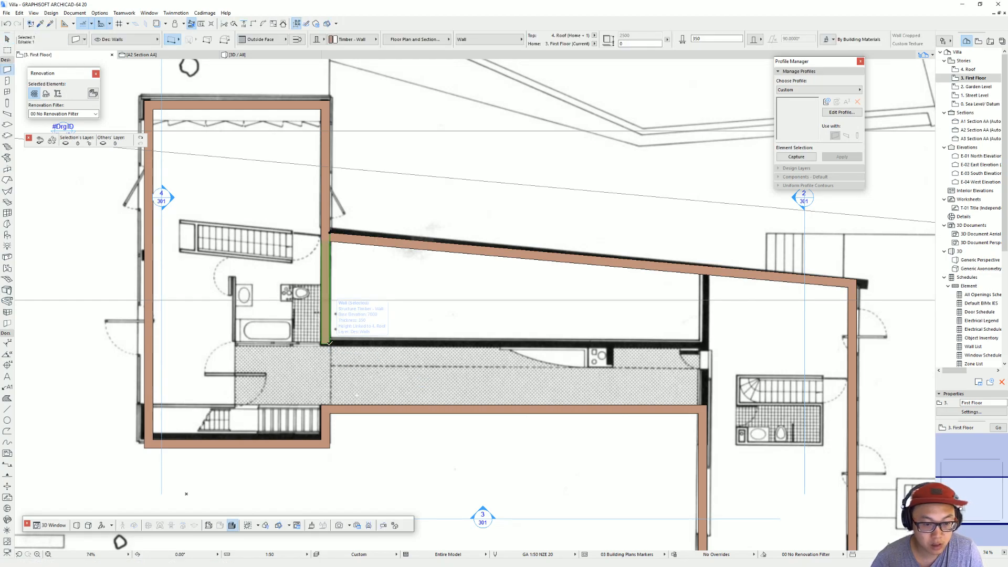
key("Escape")
left_click(330, 344)
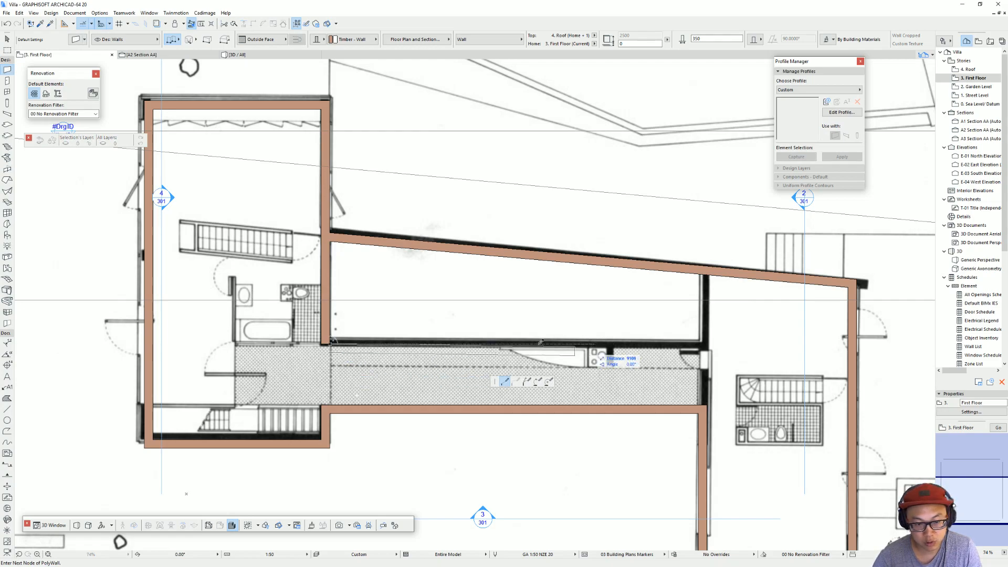
key("Escape")
key("Escape")
Step: Check the selection settings of the wall beside the bathroom and close the dialog
left_click(330, 343)
key("ctrl+t")
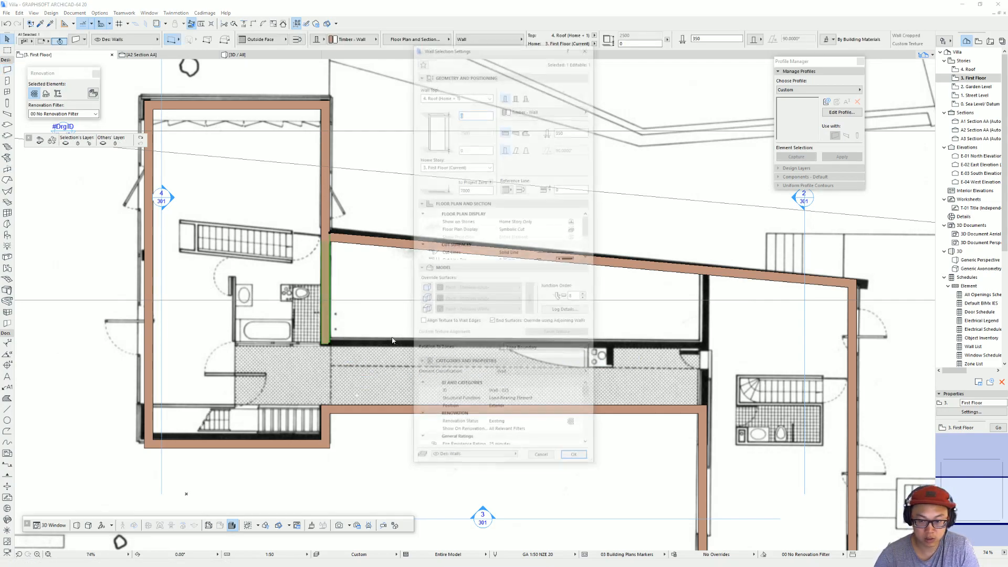
left_click(571, 410)
left_click(581, 410)
left_click(595, 418)
key("Return")
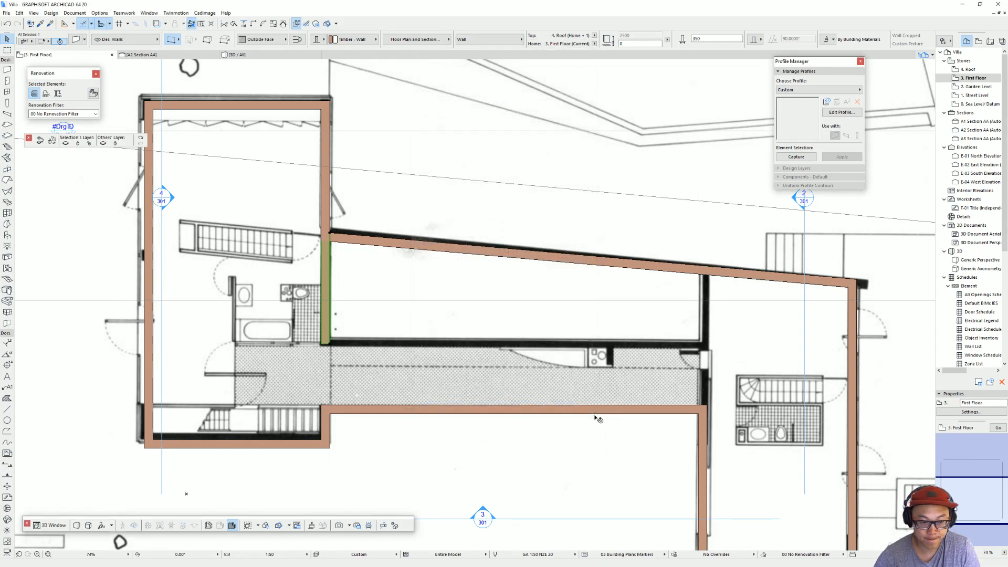
Step: Draw an L-shaped wall from the bathroom wall's lower end along the corridor and up to the sloping wall on the First Floor
key("Escape")
key("w")
left_click(331, 344)
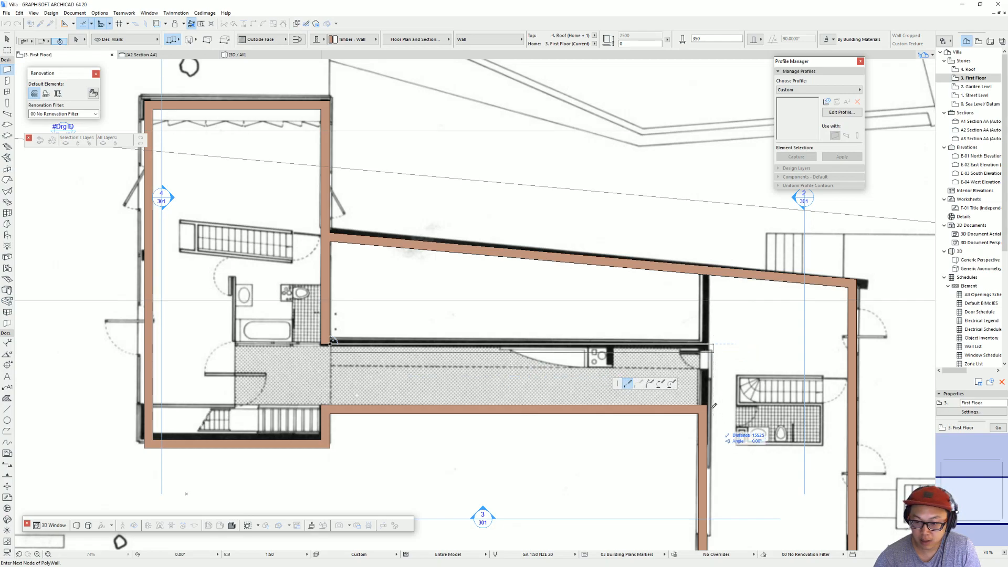
left_click(706, 344)
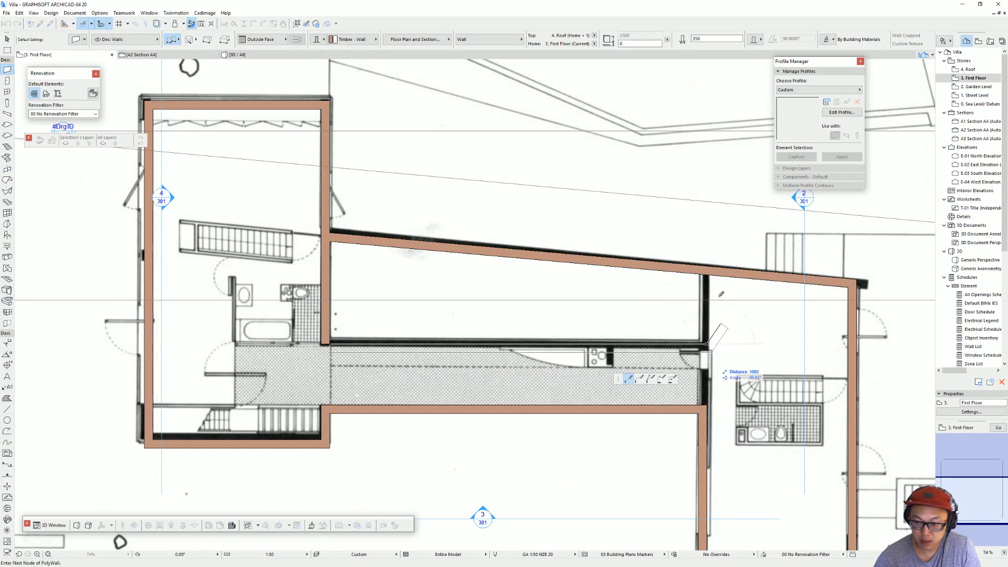
double_click(708, 266)
Step: Flip the two new corridor walls to the other side of their reference lines so they match the plan
key("w")
left_click(714, 324)
left_click(690, 352, "shift")
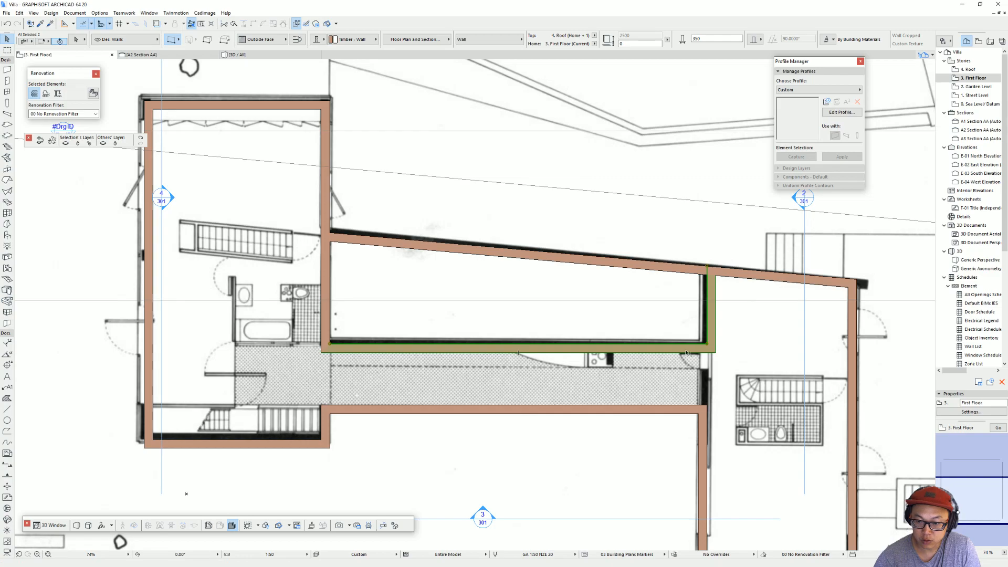
left_click(300, 41)
key("Escape")
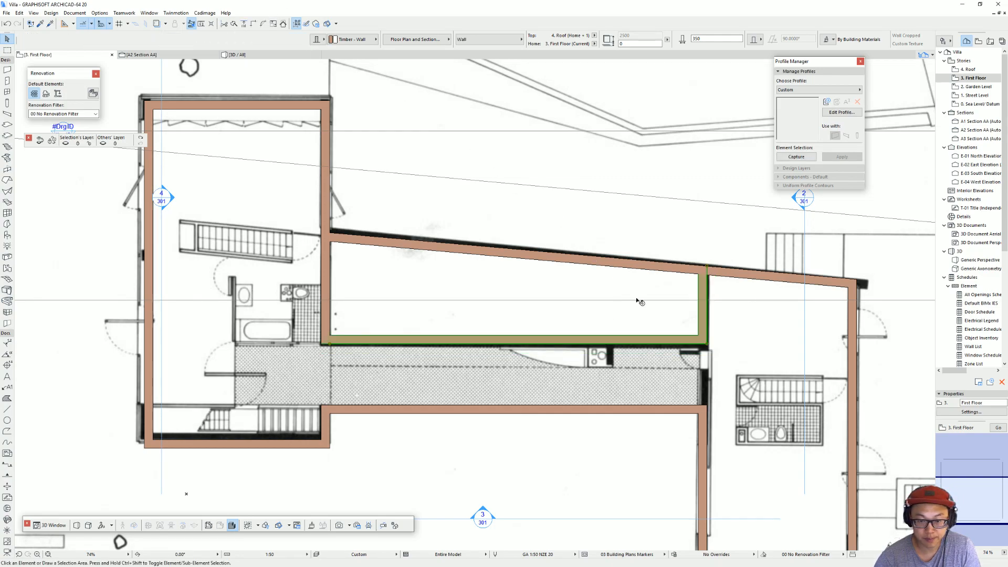
Step: Stretch the right end wall of the enclosed void across the corridor to meet the lower corridor wall
middle_click_drag(668, 316, 581, 281)
left_click(620, 313)
left_click(620, 311)
left_click(622, 368)
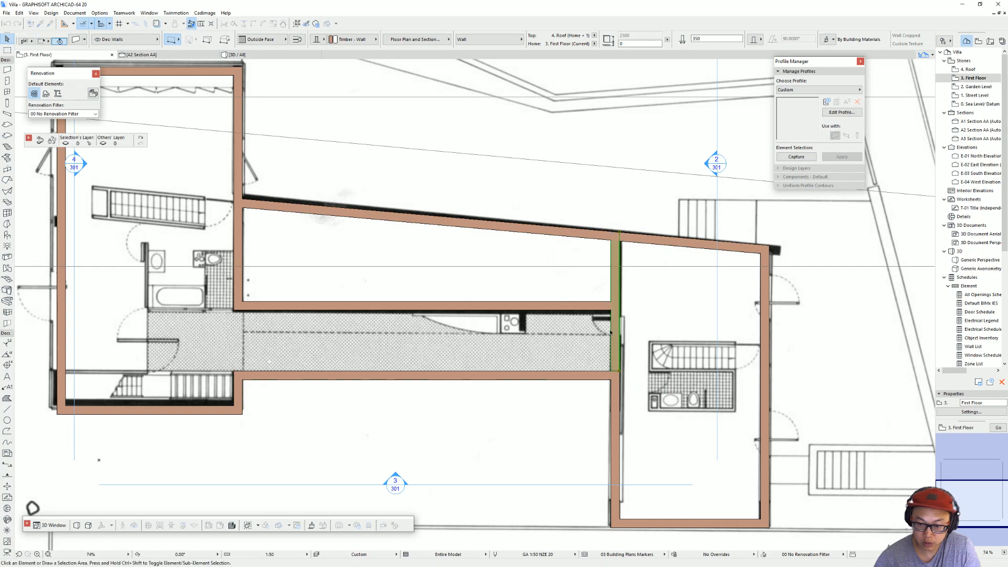
key("Escape")
Step: Copy the two walls enclosing the staircase from the Street Level and paste them in place on the First Floor
middle_click_drag(312, 334, 469, 324)
middle_click_drag(347, 307, 469, 356)
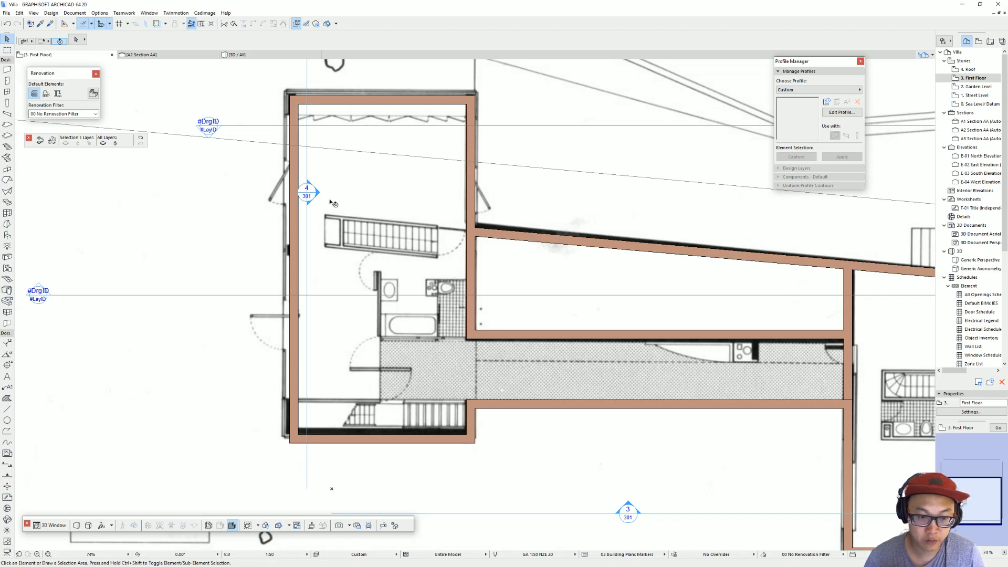
key("ctrl+Down")
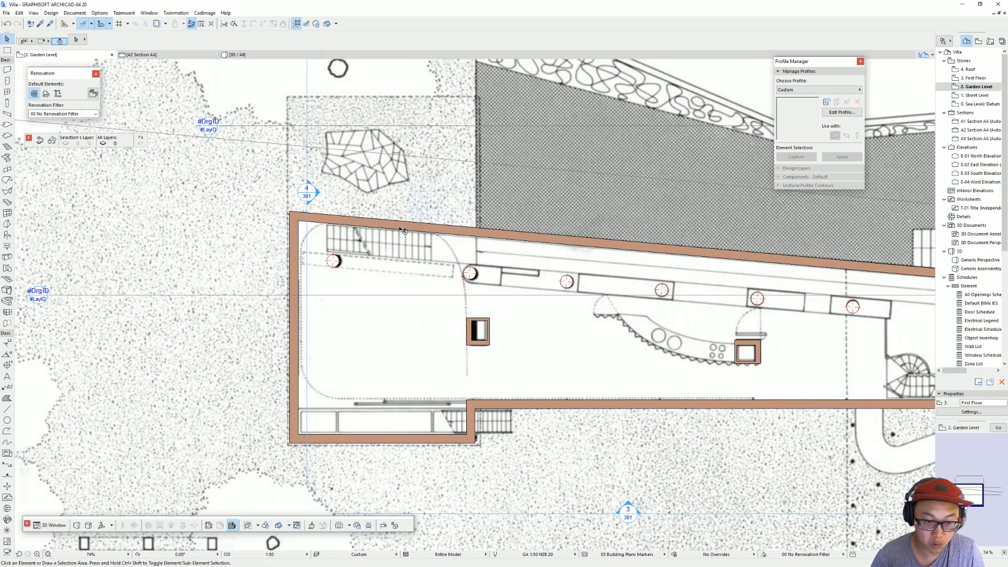
key("ctrl+Down")
left_click(378, 258)
left_click(377, 258)
left_click(395, 229, "shift")
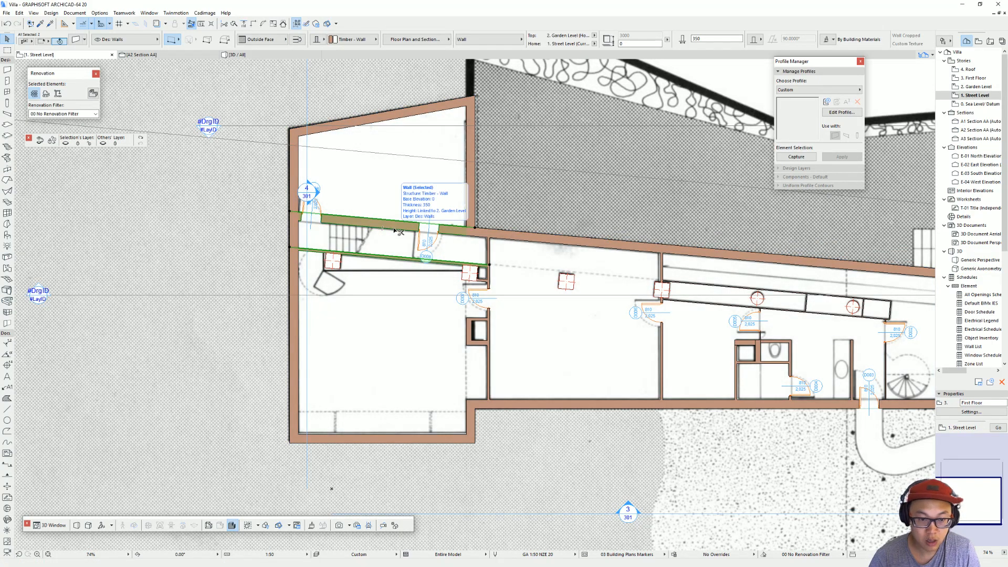
key("ctrl+Up")
key("ctrl+Up")
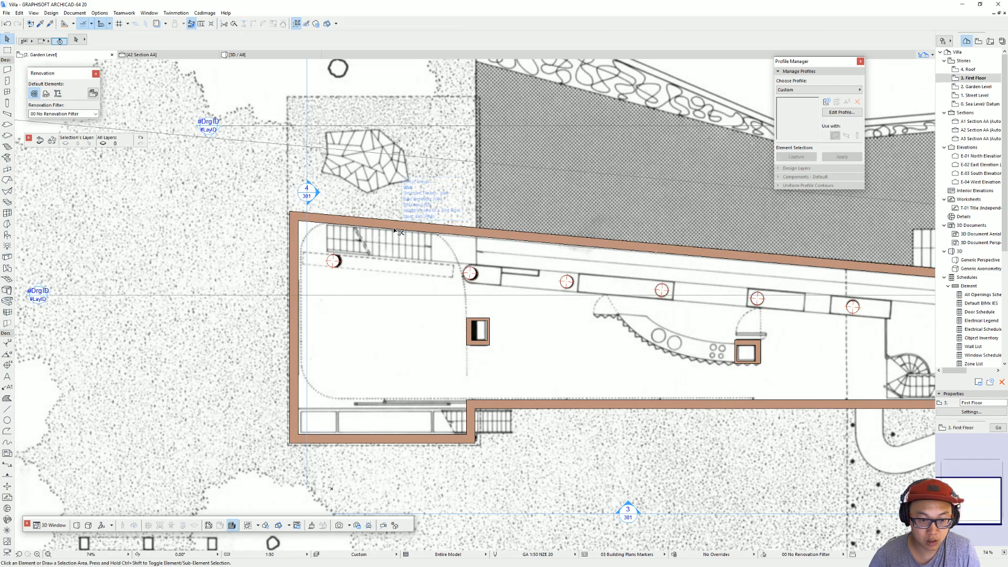
key("ctrl+v")
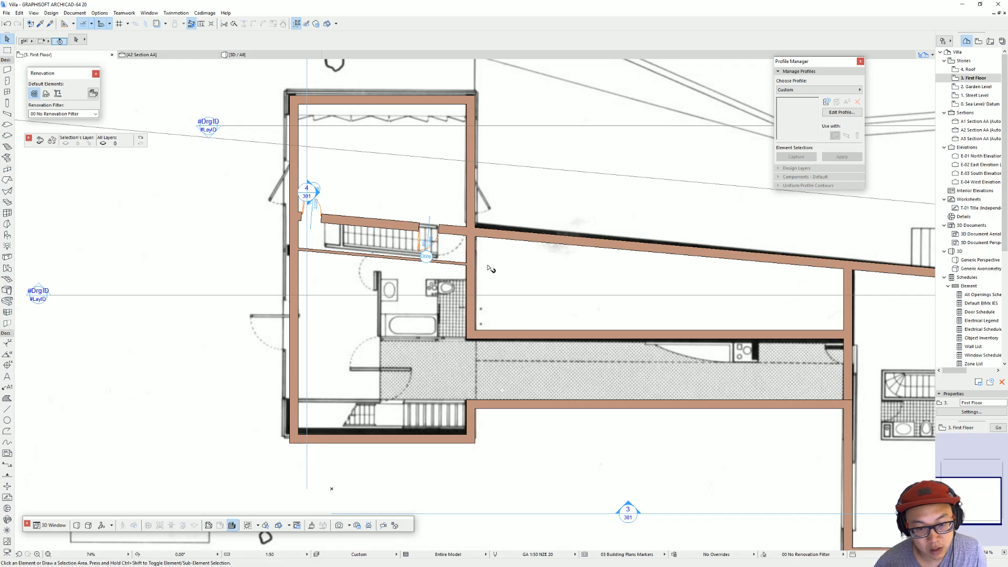
Step: Transfer the thin lower stair wall's settings to the 350 mm upper stair wall
left_click(390, 258, "alt")
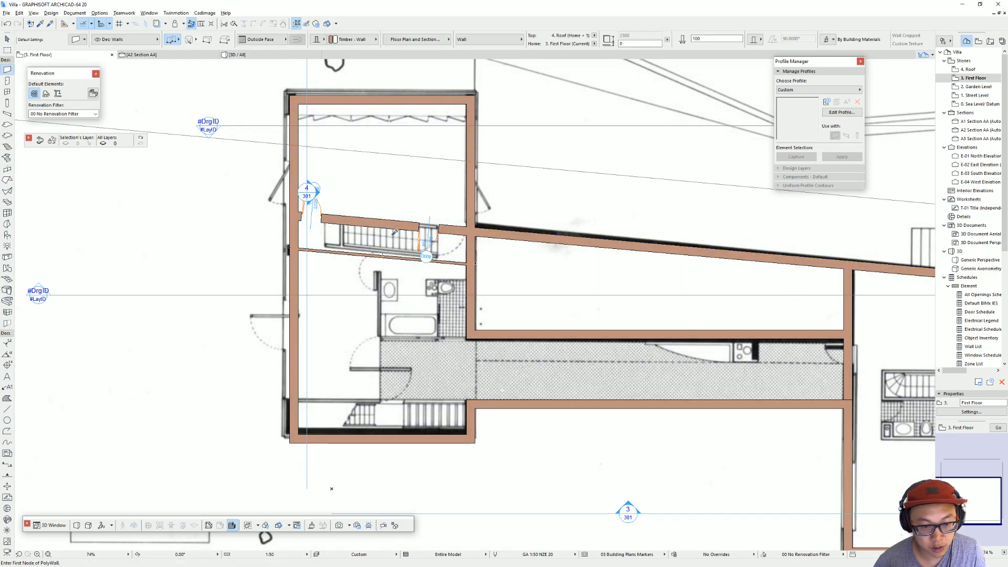
left_click(400, 226, "ctrl+alt")
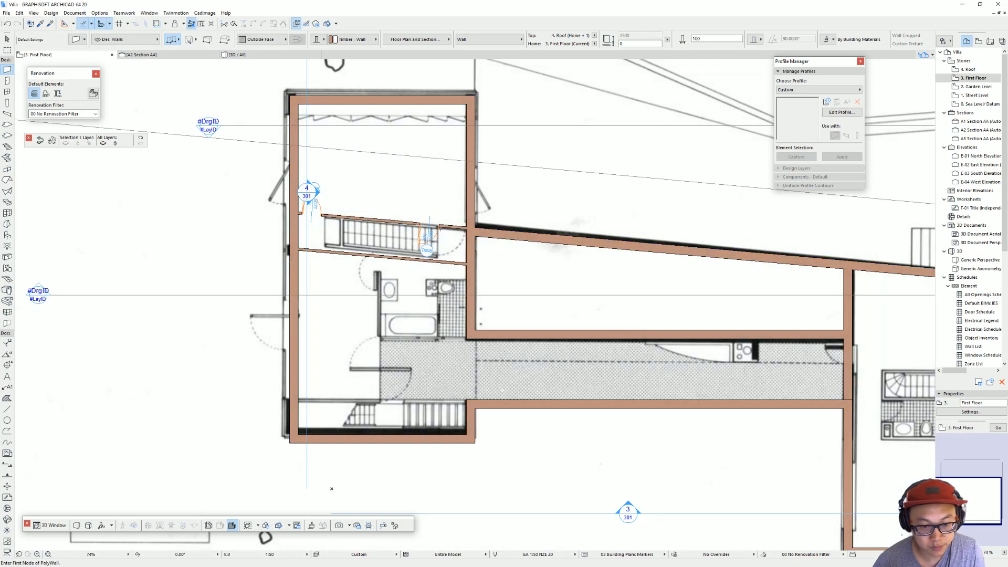
key("Escape")
Step: Delete the two doors from the upper stair wall
left_click(440, 228)
key("Delete")
left_click(321, 216)
key("Delete")
scroll(347, 227, "up", 2)
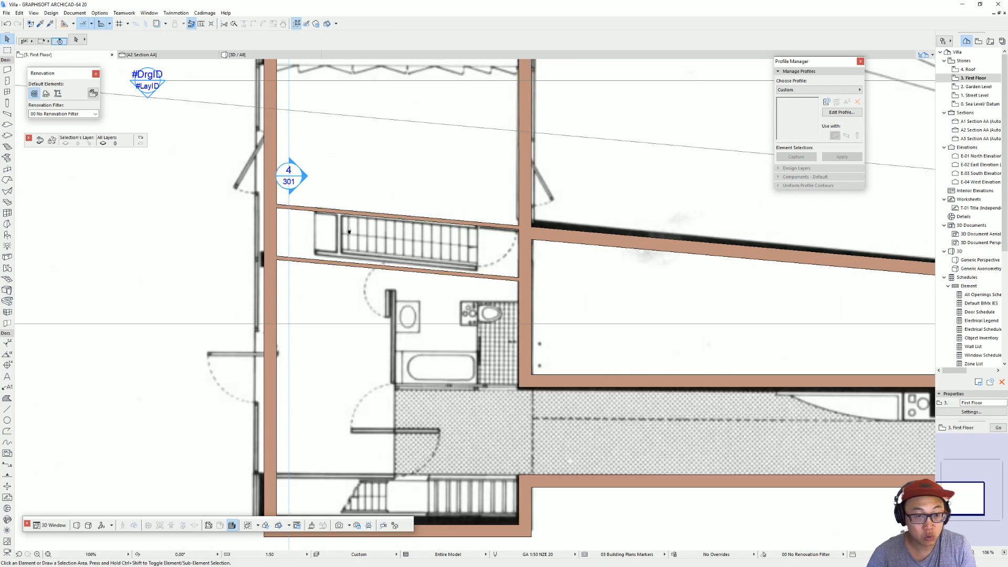
Step: Draw a vertical cross wall between the two stair walls at the start of the stair flight
middle_click_drag(349, 231, 366, 244)
left_click(359, 275, "alt")
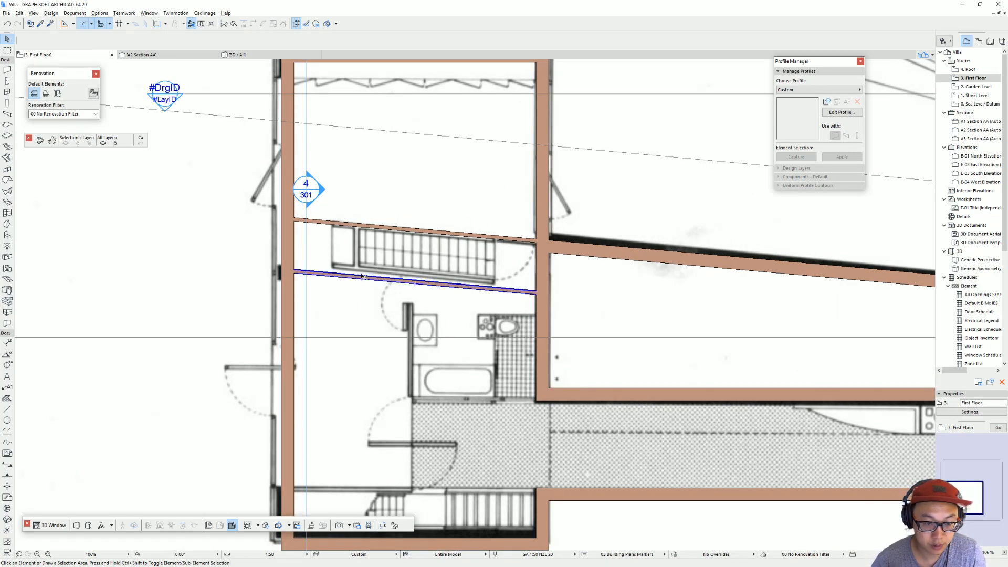
left_click(359, 275)
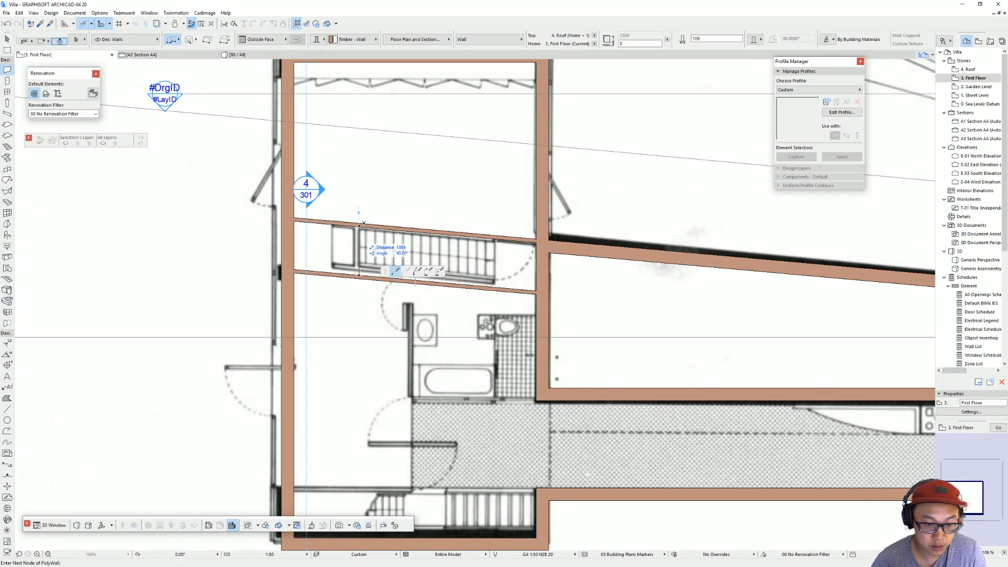
left_click(360, 224)
Step: Trim both stair walls at the landing's left end using a temporary vertical cross wall, and remove that wall
left_click(333, 274)
left_click(333, 222)
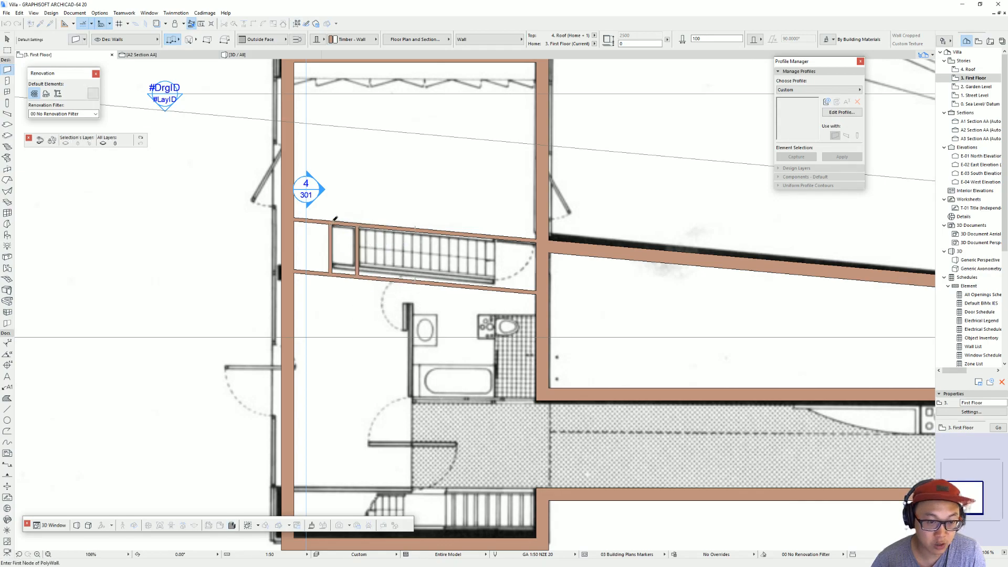
key("Escape")
left_click(330, 261, "ctrl")
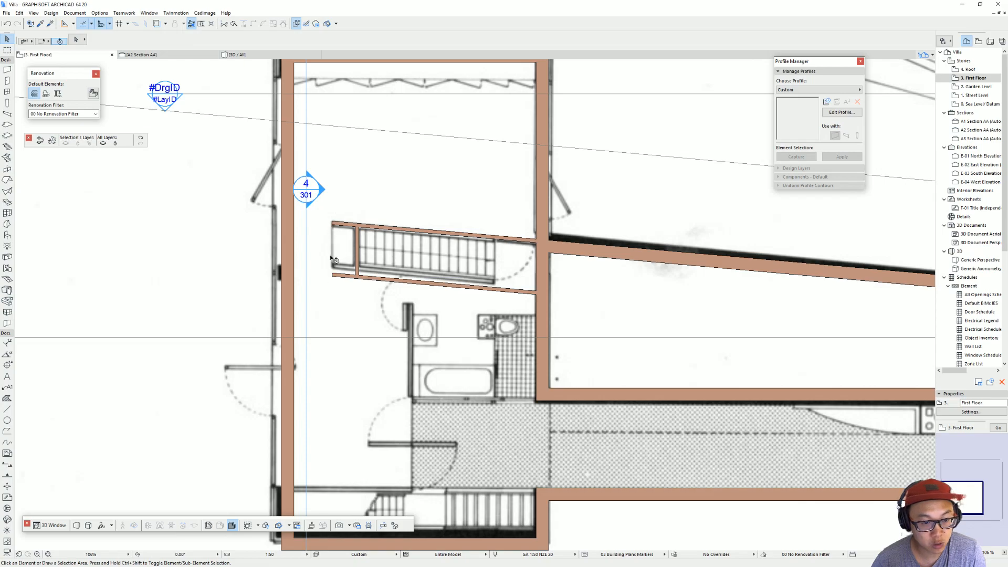
Step: Try to move the stair cross wall along to the right end of the stair flight
middle_click_drag(502, 265, 479, 264)
left_click(334, 257)
left_click_drag(334, 256, 475, 272)
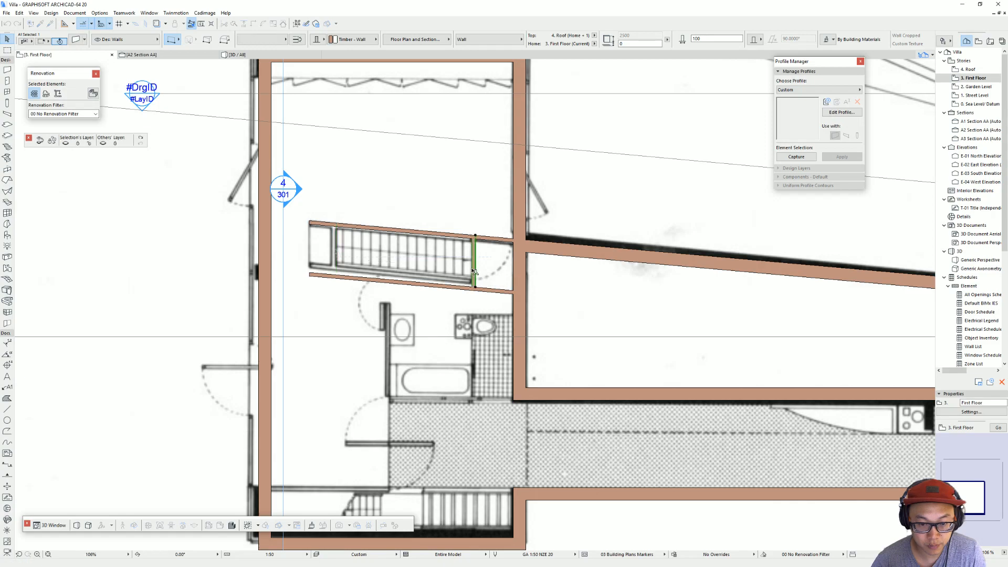
Step: Try to trim the lower stair wall at the moved cross wall and delete the cross wall, and undo these changes
left_click(490, 250)
left_click(490, 293)
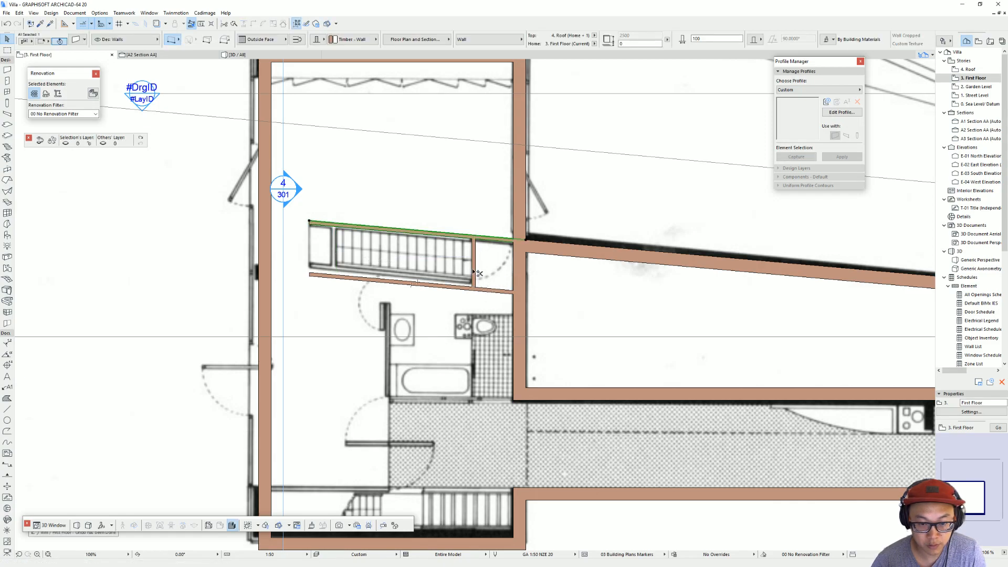
left_click(480, 272)
key("Delete")
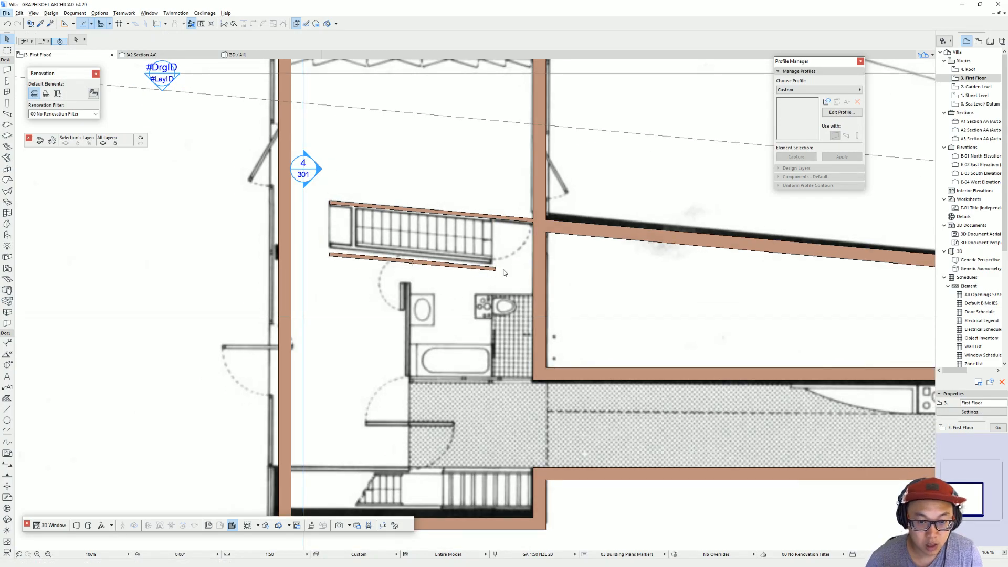
key("ctrl+z")
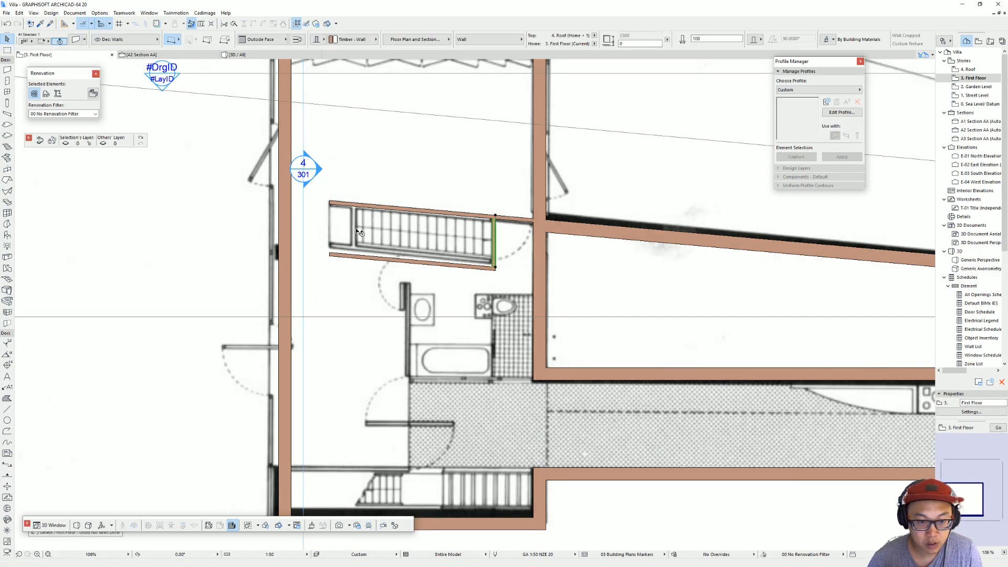
Step: Try again to shift the cross wall to the stair flight's right end, and undo the move
left_click(357, 256, "shift")
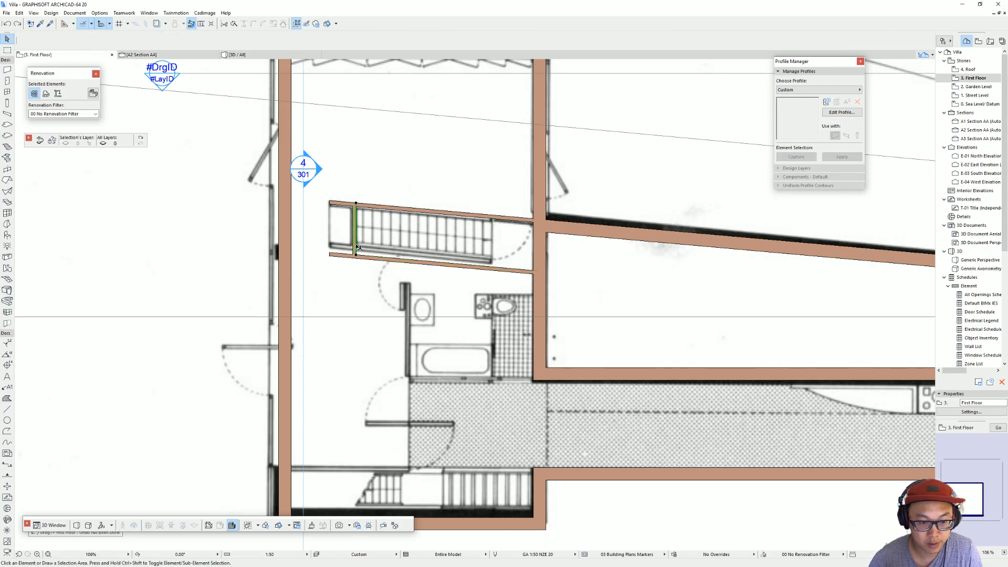
left_click(493, 268)
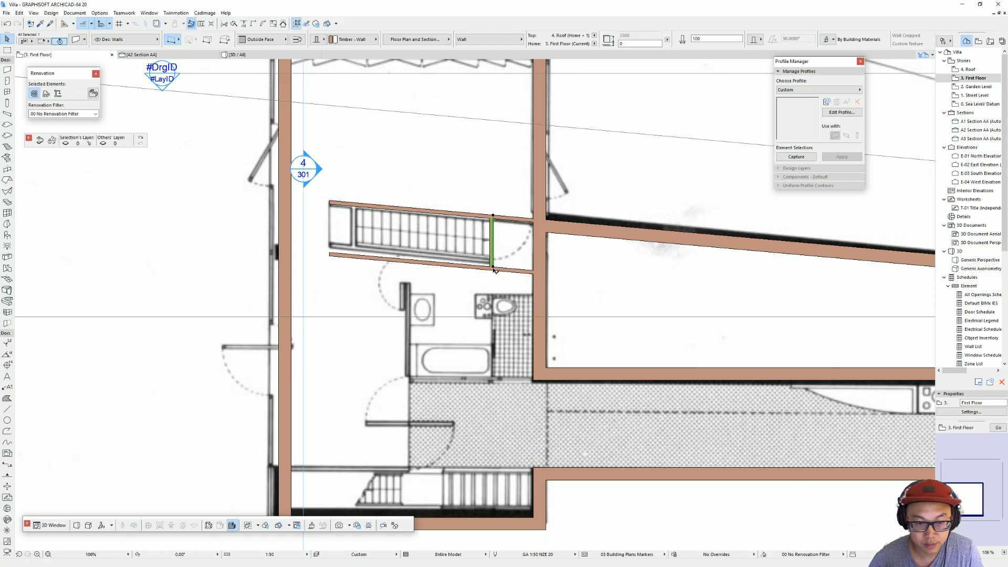
key("ctrl+z")
Step: Place copies of the cross wall at the stair's right end and beside the bathtub, and trim the lower stair wall with the stair copy
left_click(357, 256)
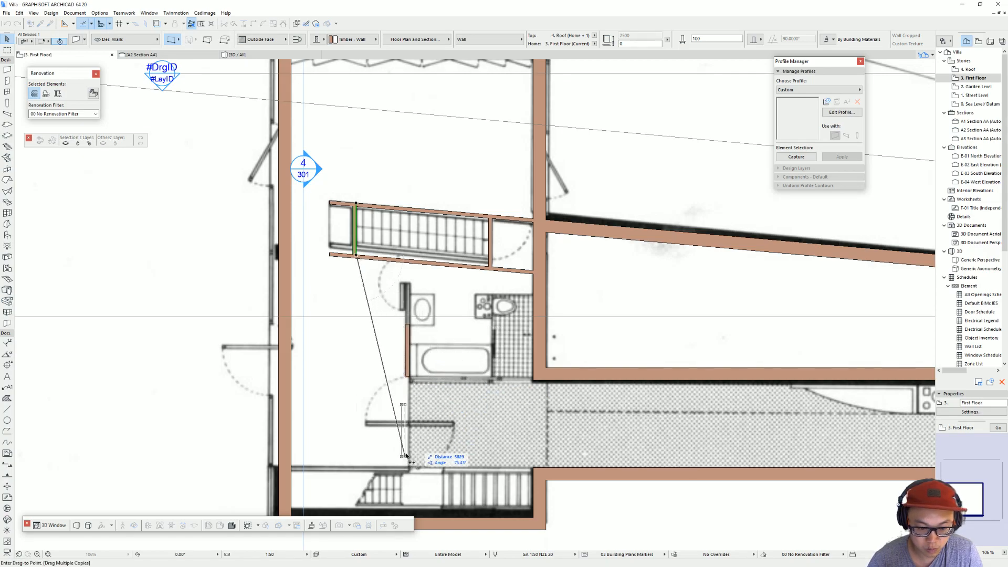
key("Escape")
key("Escape")
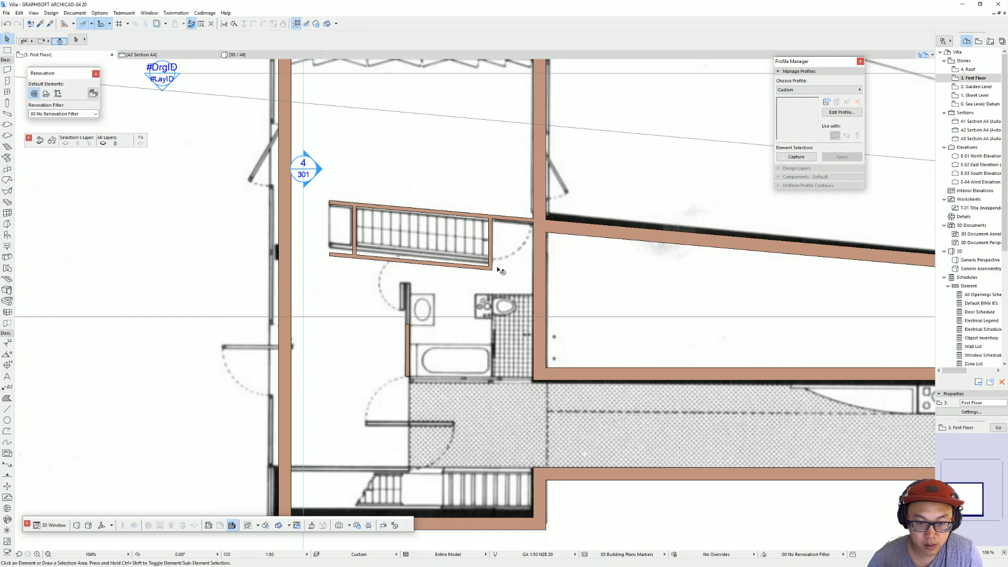
left_click(493, 249)
Step: Stretch the upper end of the bathroom's left wall to the top of the partition on the plan
left_click(409, 326)
left_click(409, 326)
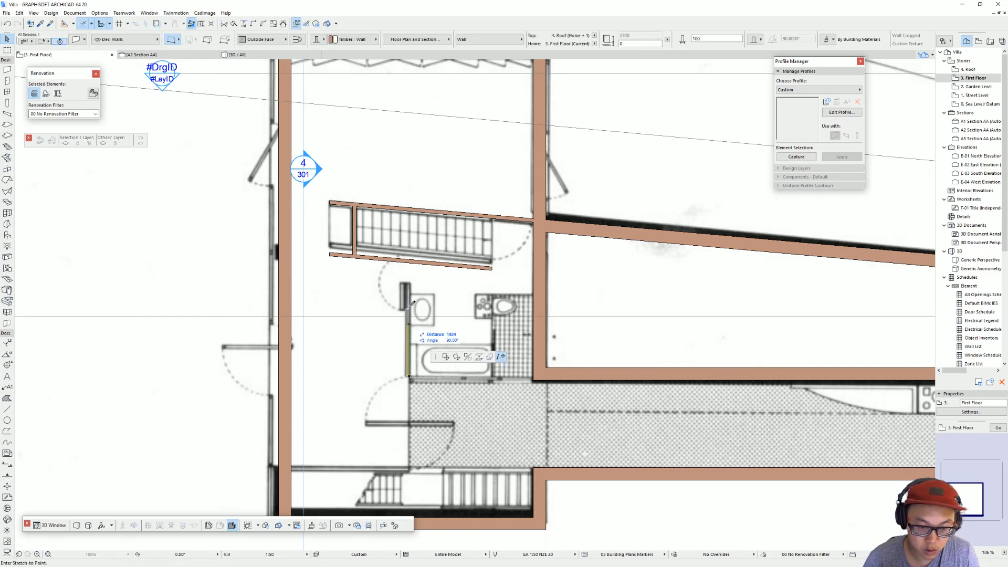
left_click(410, 283)
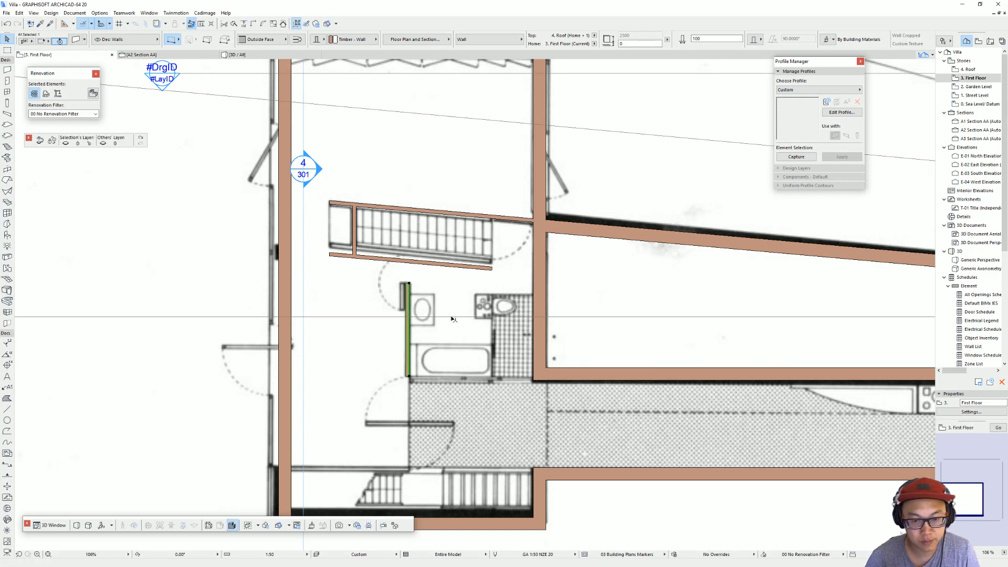
key("Escape")
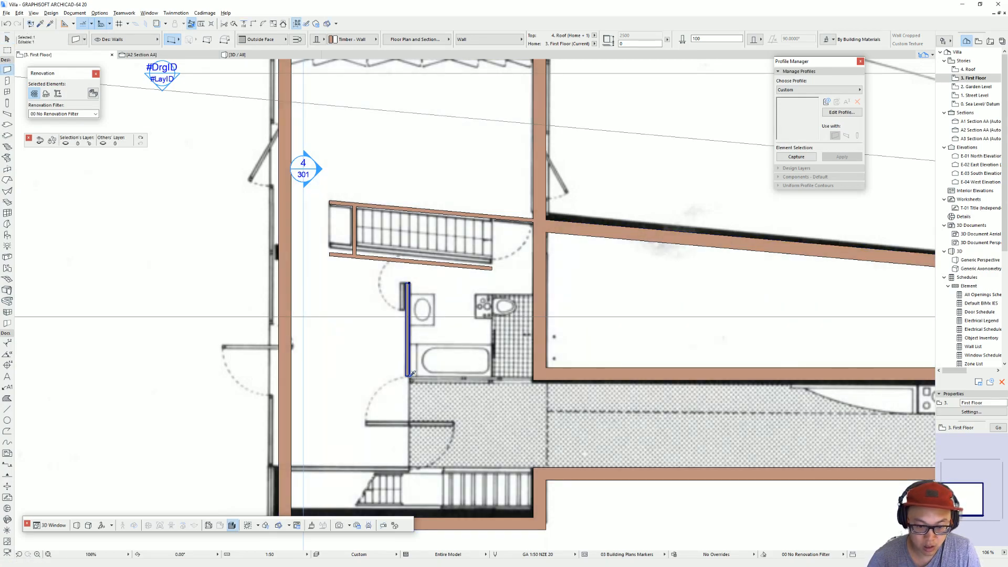
Step: Draw a thin wall along the bathroom's lower edge from the left wing wall to the bathroom's left wall, lying on the bathroom side
left_click(530, 381)
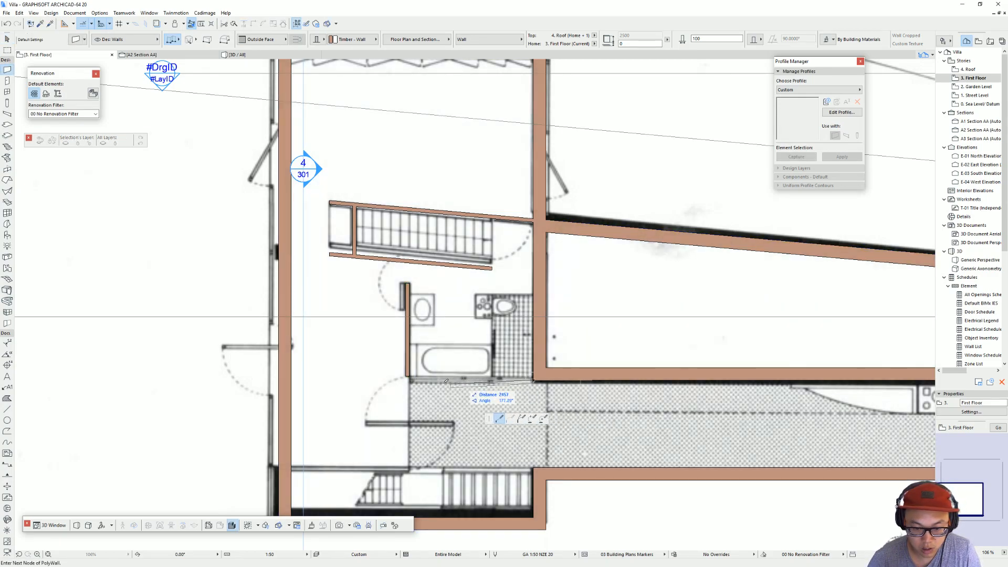
double_click(409, 380)
key("Escape")
left_click(420, 380)
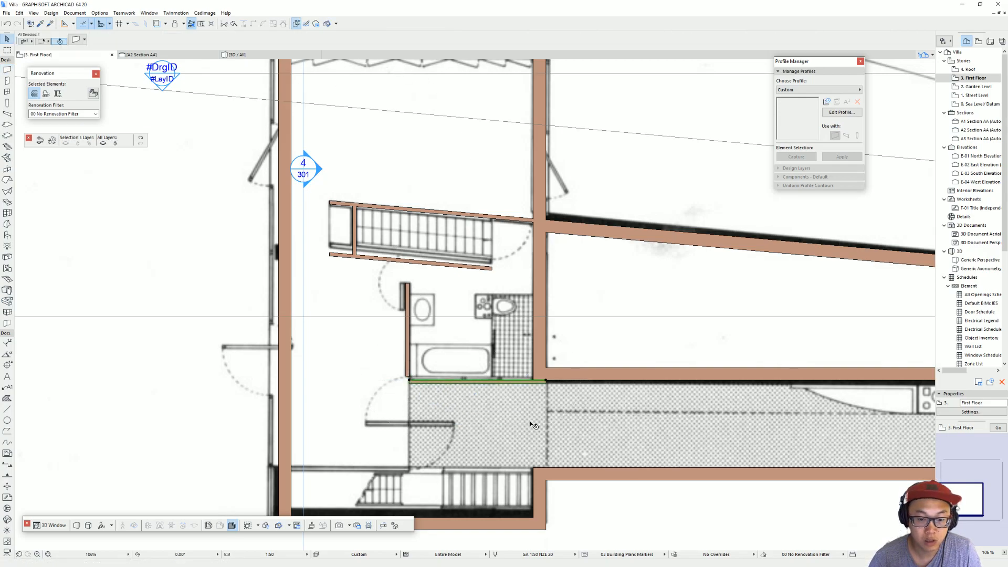
Step: Stretch the bathroom's left wall down across the corridor to the wall line above the lower stair
left_click(410, 378)
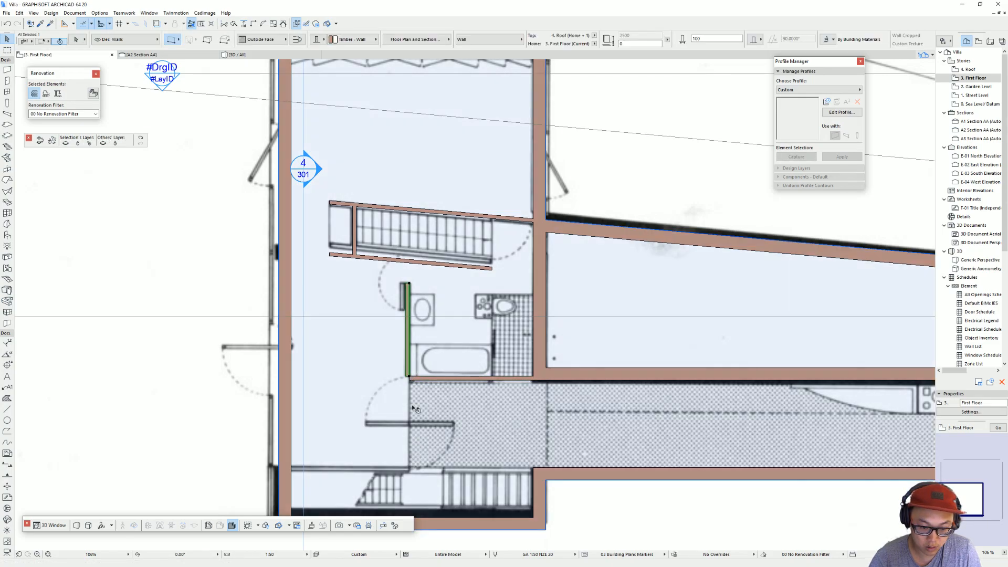
left_click(409, 377)
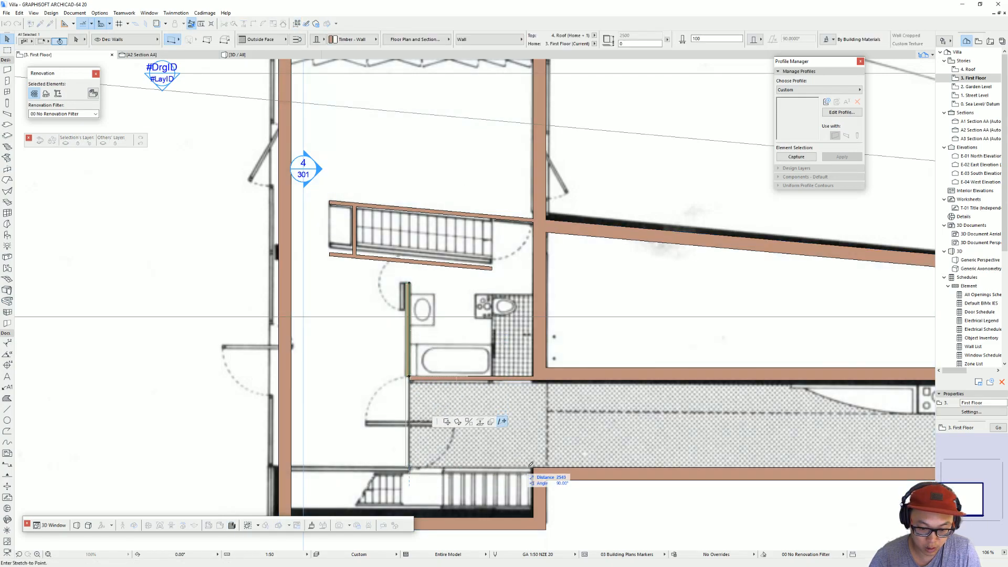
left_click(409, 466)
key("Escape")
Step: Copy the bathroom's lower wall down to the lower stair's upper edge and stretch the copy to the left outer wall
left_click(531, 382)
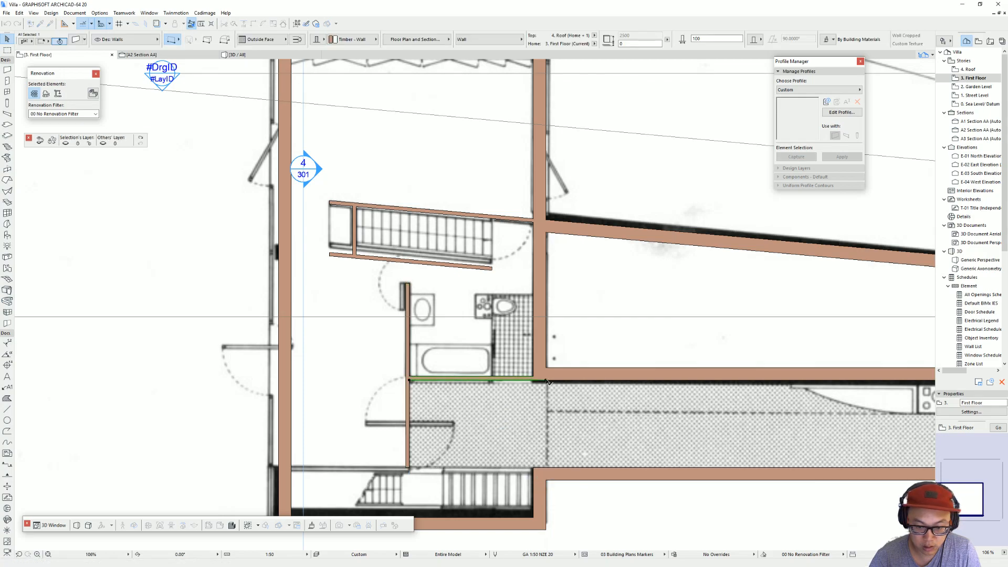
left_click(534, 466)
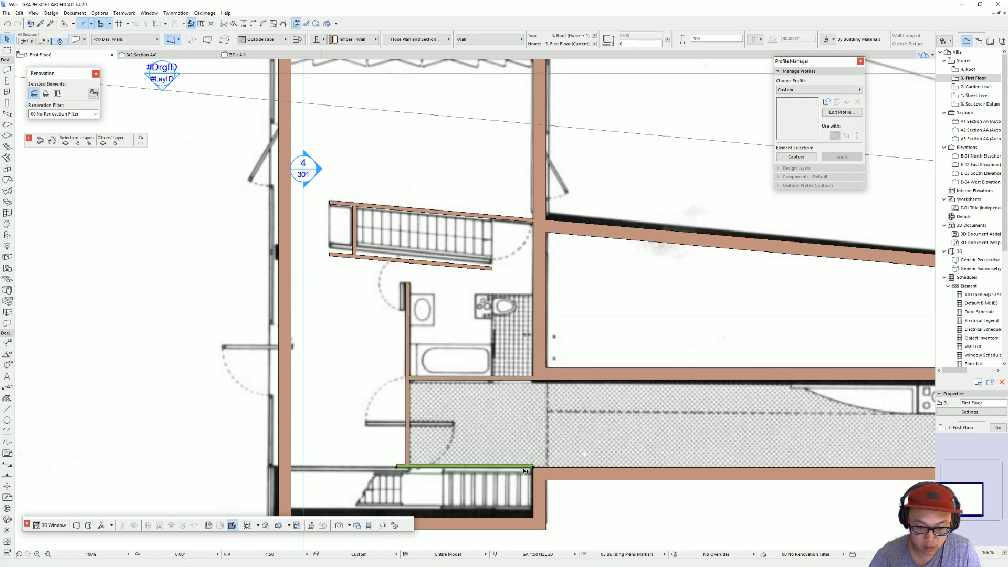
left_click(399, 468)
left_click(290, 467)
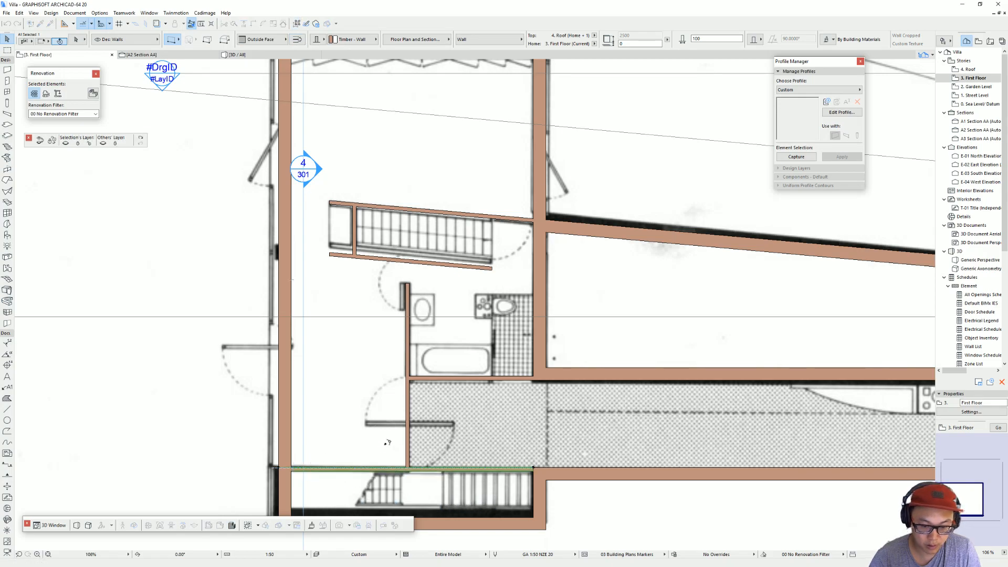
key("Escape")
scroll(473, 344, "down", 3)
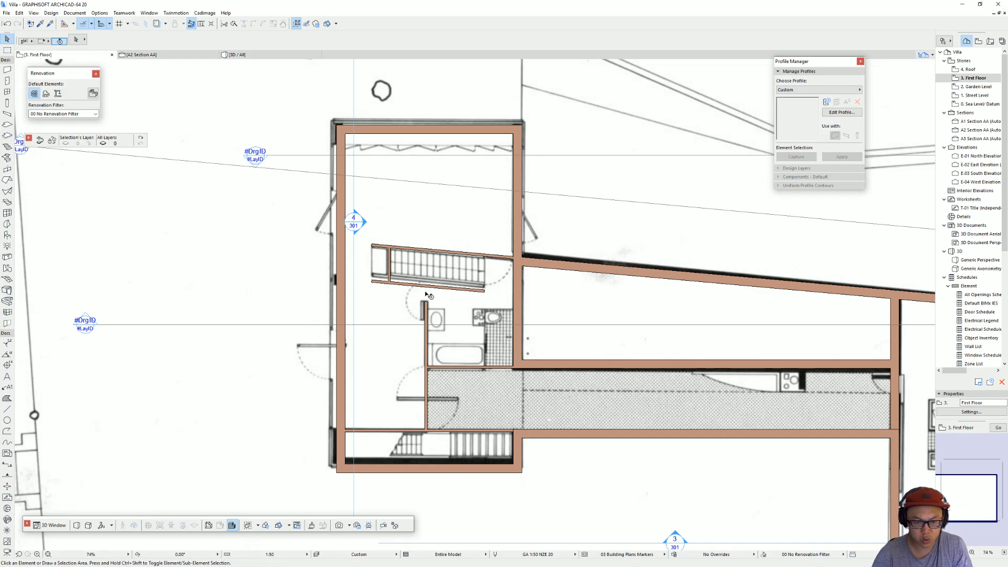
middle_click_drag(504, 272, 299, 253)
middle_click_drag(616, 341, 575, 331)
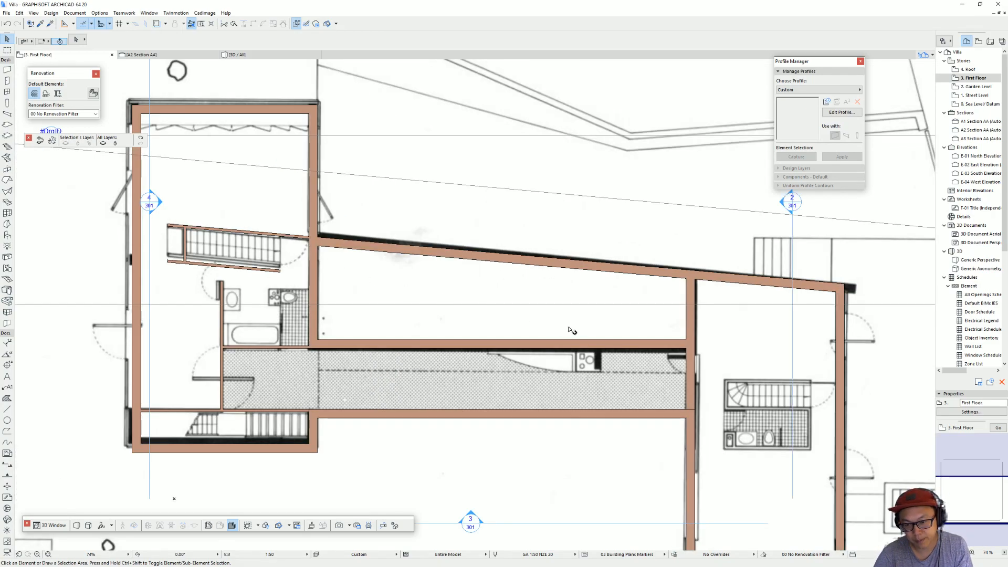
middle_click_drag(769, 409, 715, 384)
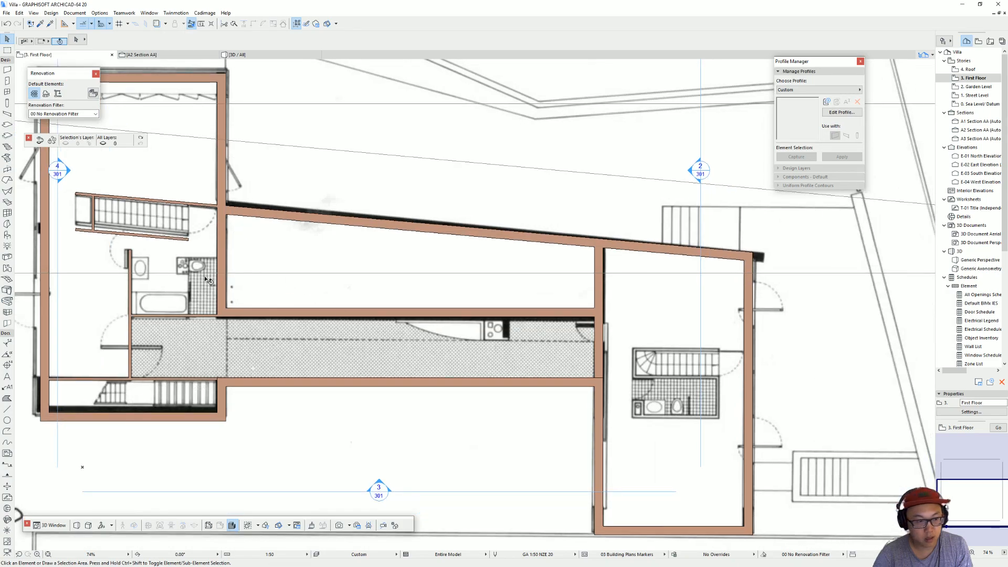
key("w")
scroll(705, 361, "up", 3)
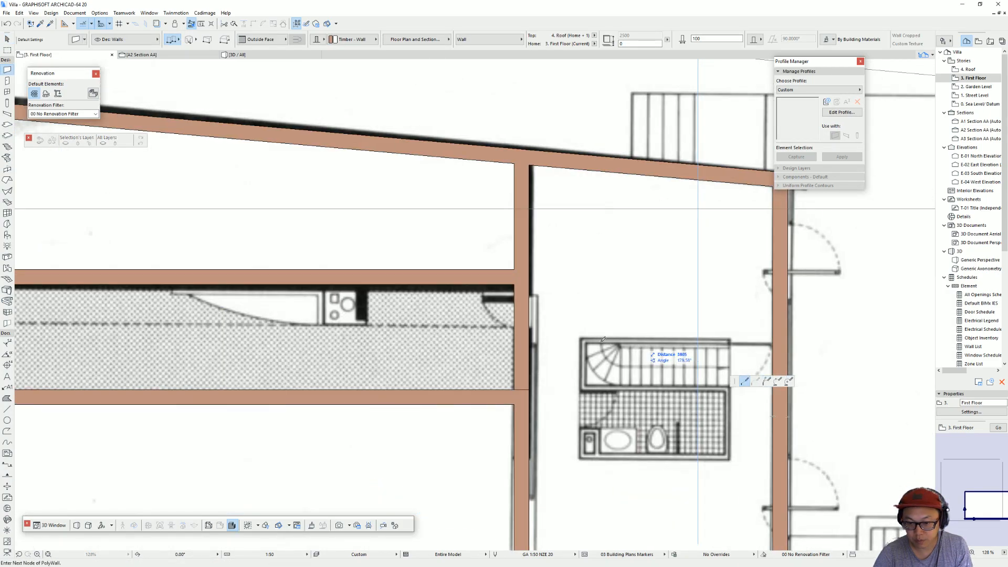
left_click(773, 343)
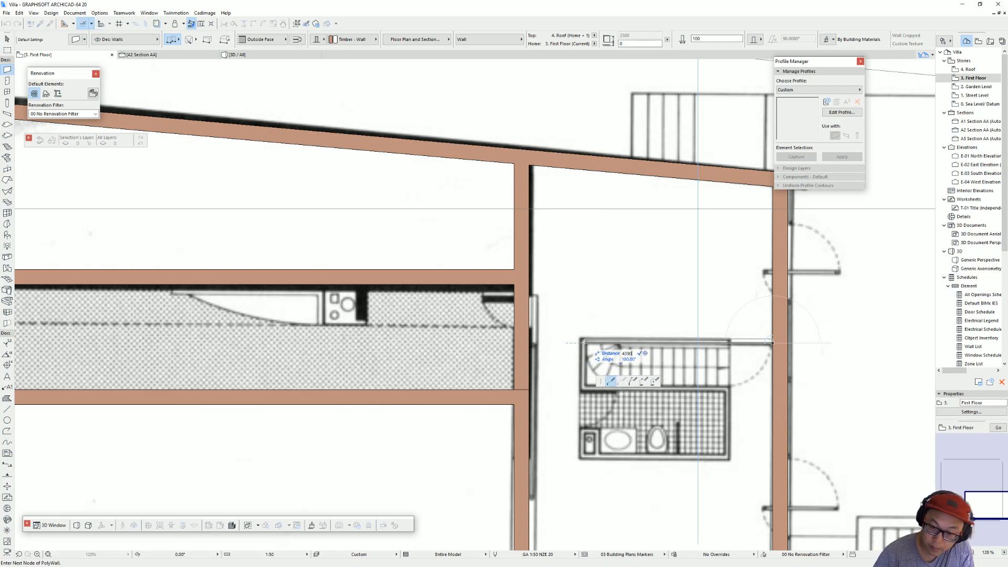
middle_click_drag(585, 383, 462, 428)
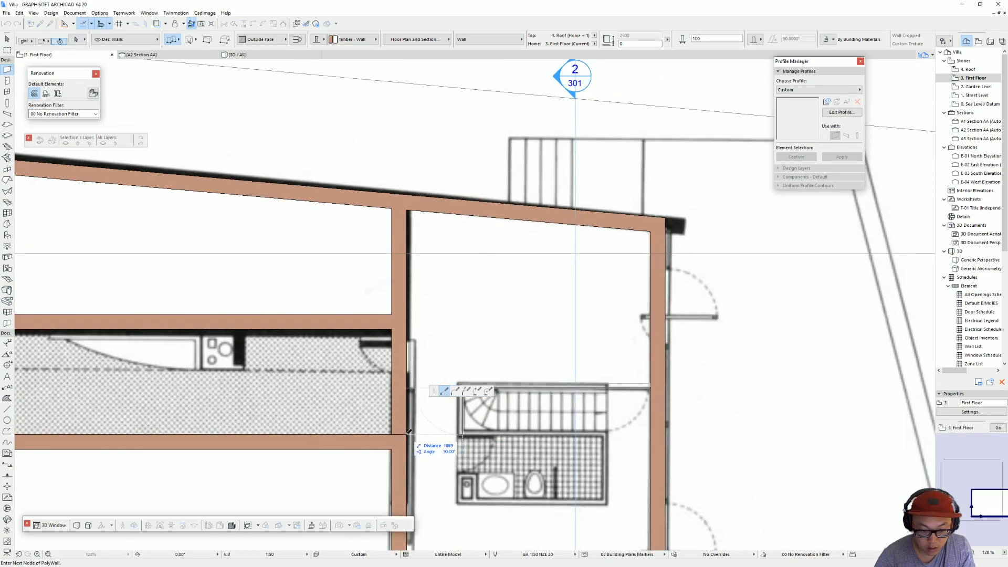
left_click(462, 433)
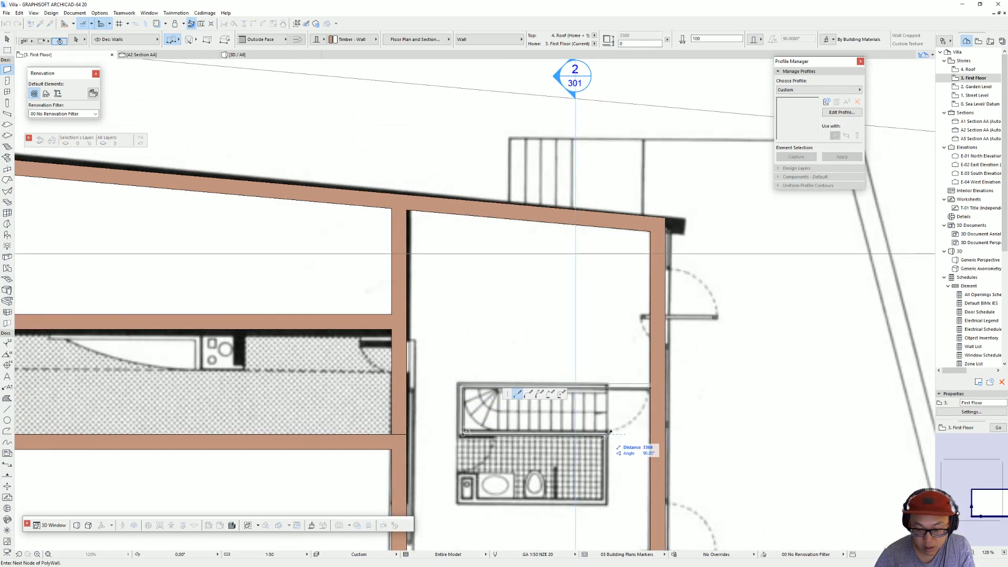
key("Escape")
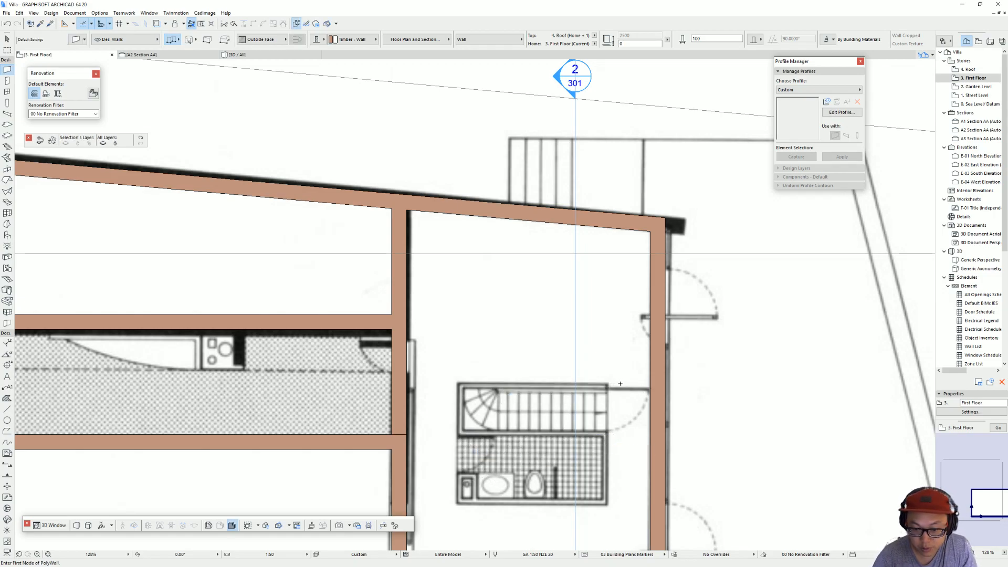
Step: Draw connected thin walls around the right wing's stair and bathroom, starting at the right outer wall along the stair's upper edge
left_click(651, 386)
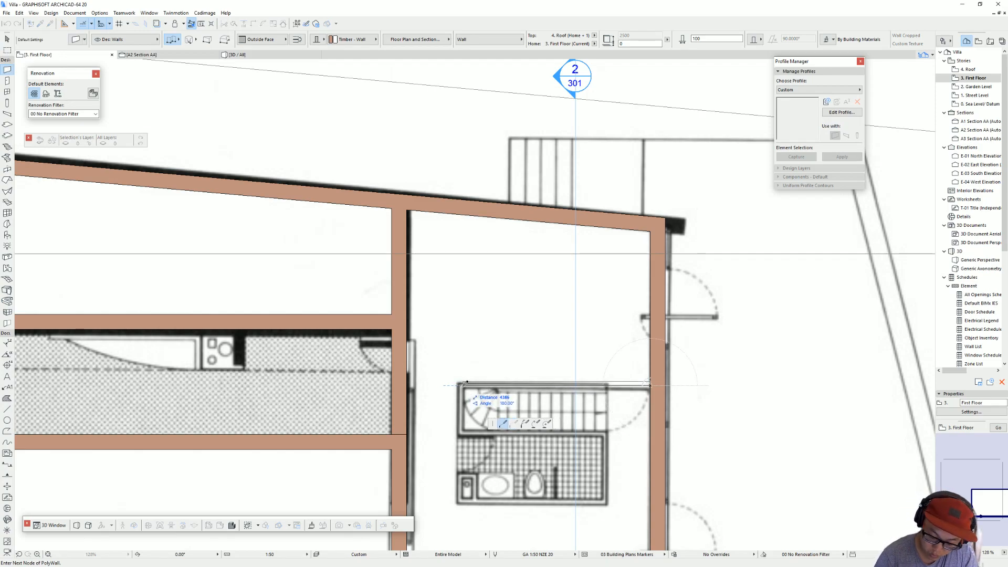
key("Return")
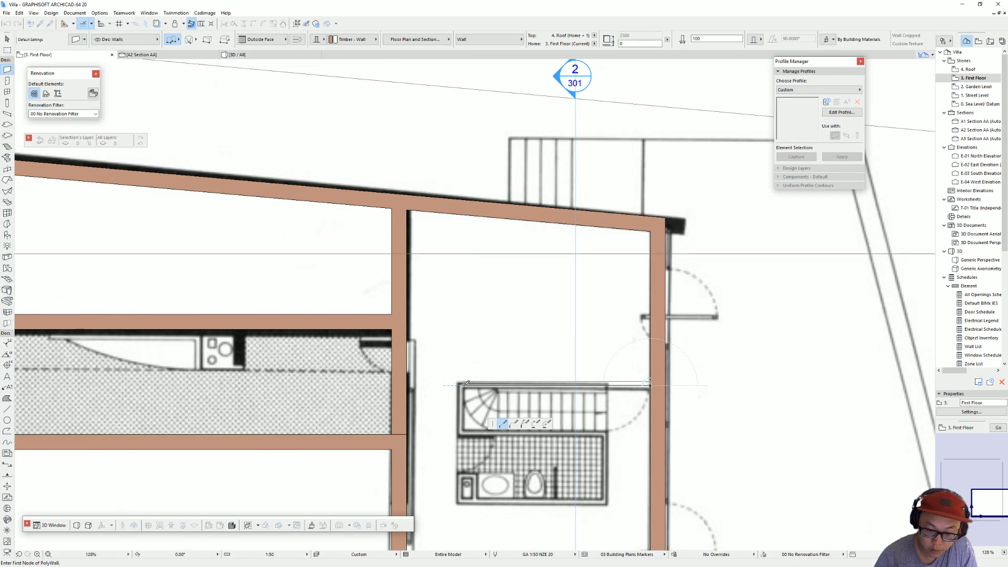
left_click(464, 427)
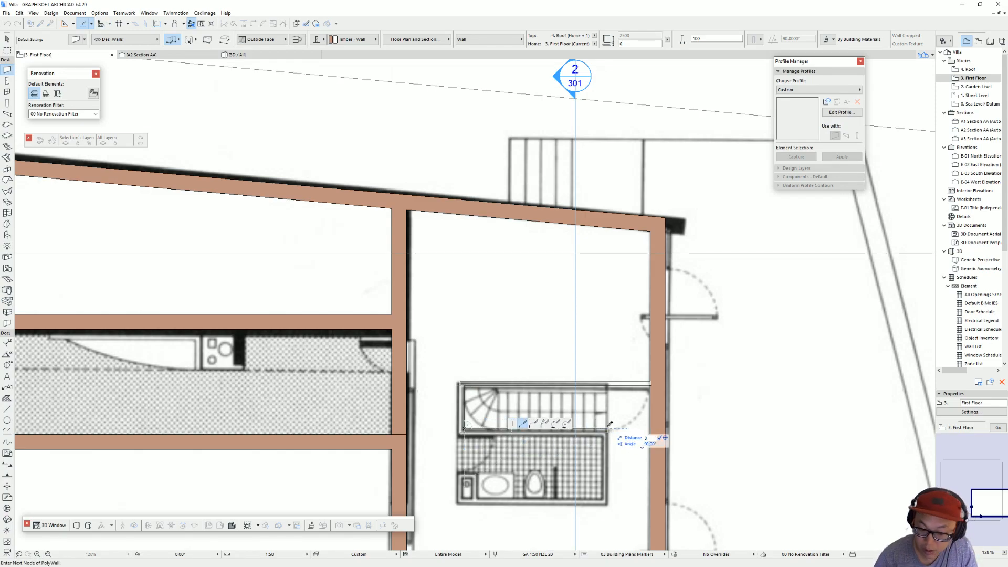
left_click(608, 430)
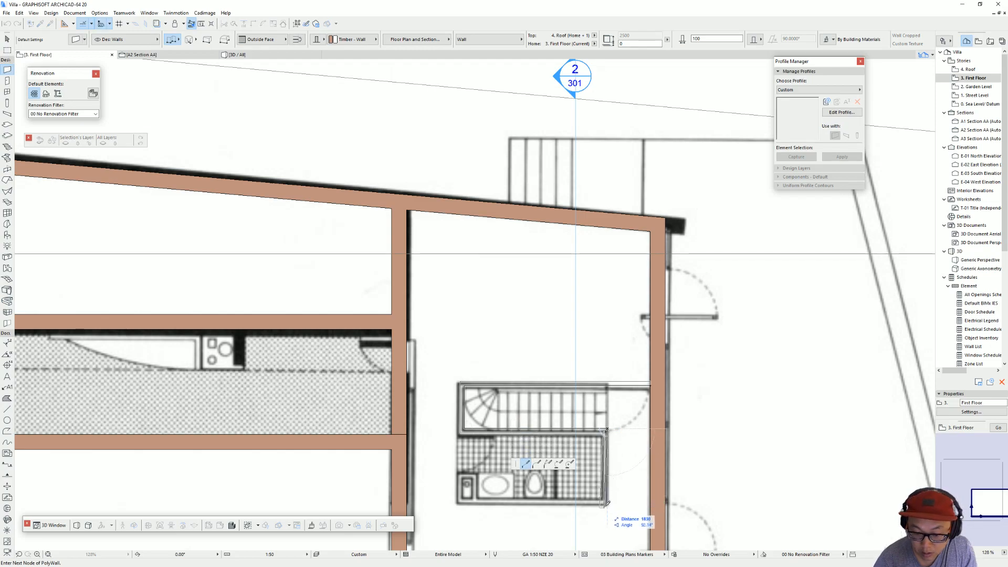
left_click(605, 504)
left_click(462, 504)
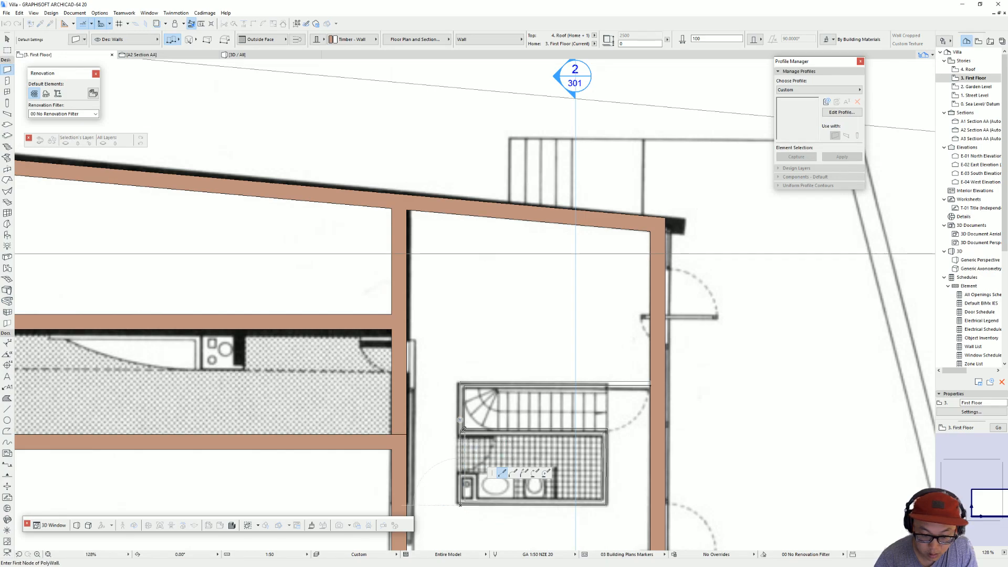
left_click(461, 431)
left_click(459, 432)
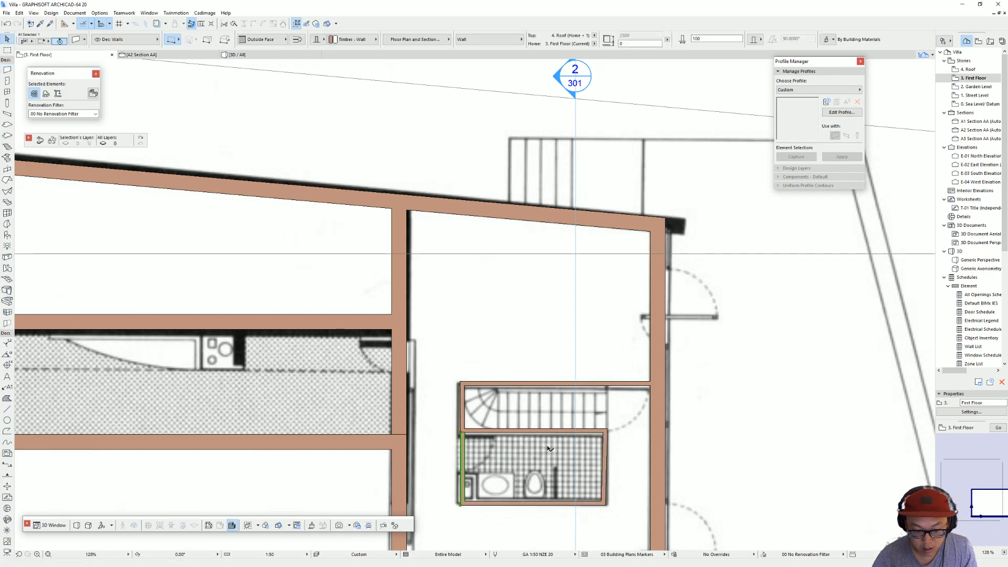
Step: Move all the new stair and bathroom walls in the right wing down to align with the corridor's lower wall
key("ctrl+d")
left_click(464, 430)
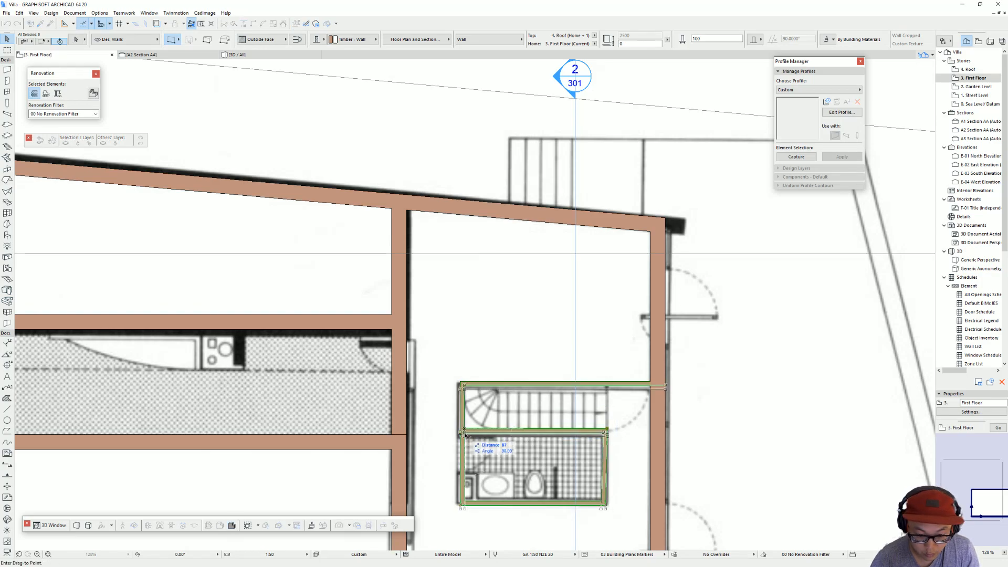
left_click(415, 438)
left_click(563, 518)
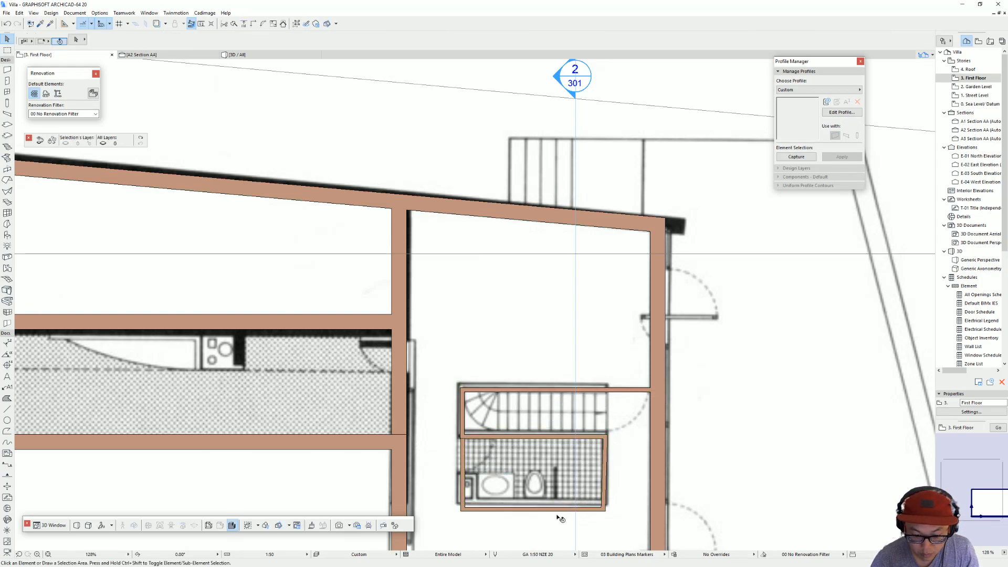
left_click(483, 510)
key("alt+g")
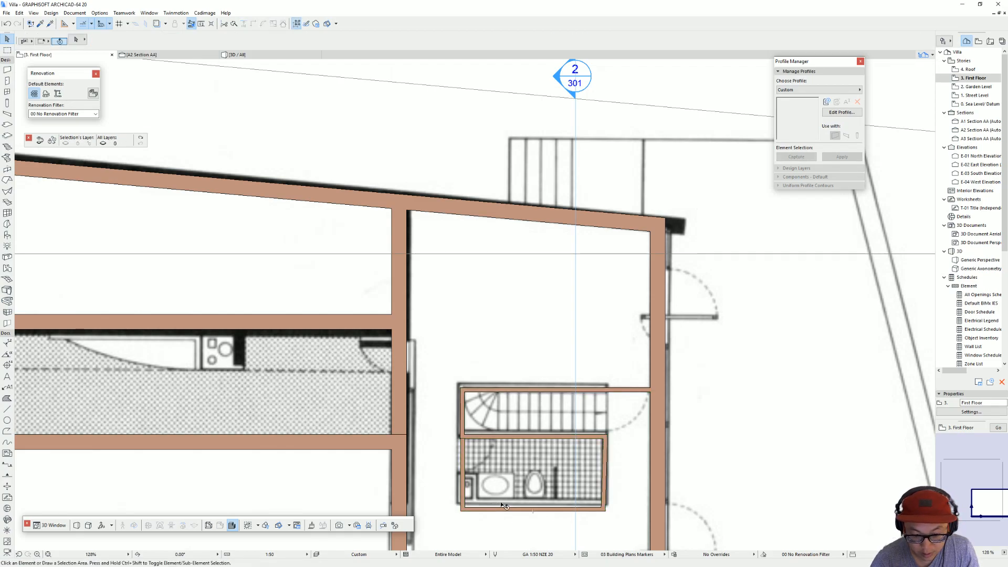
left_click(496, 512)
left_click(462, 452)
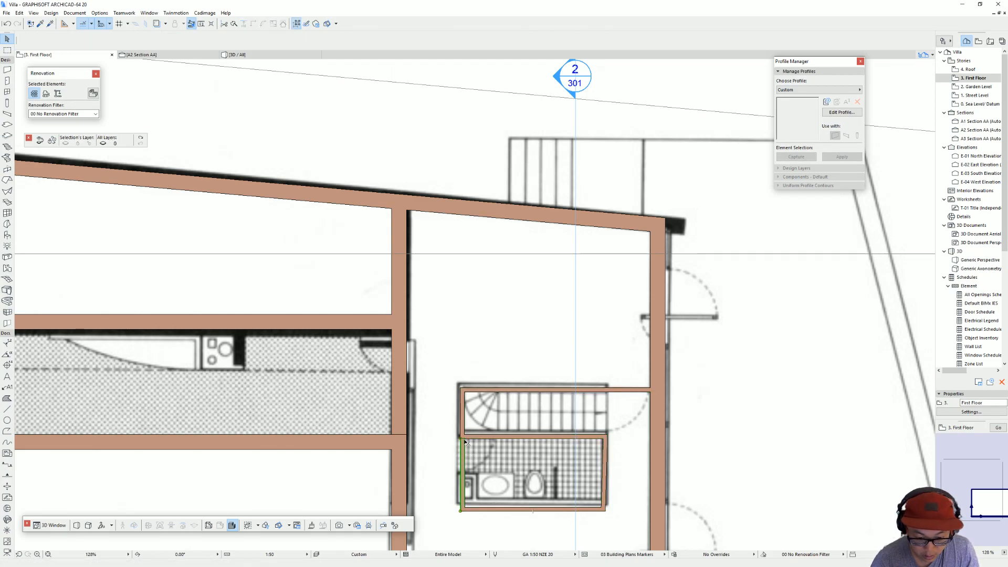
left_click(462, 440)
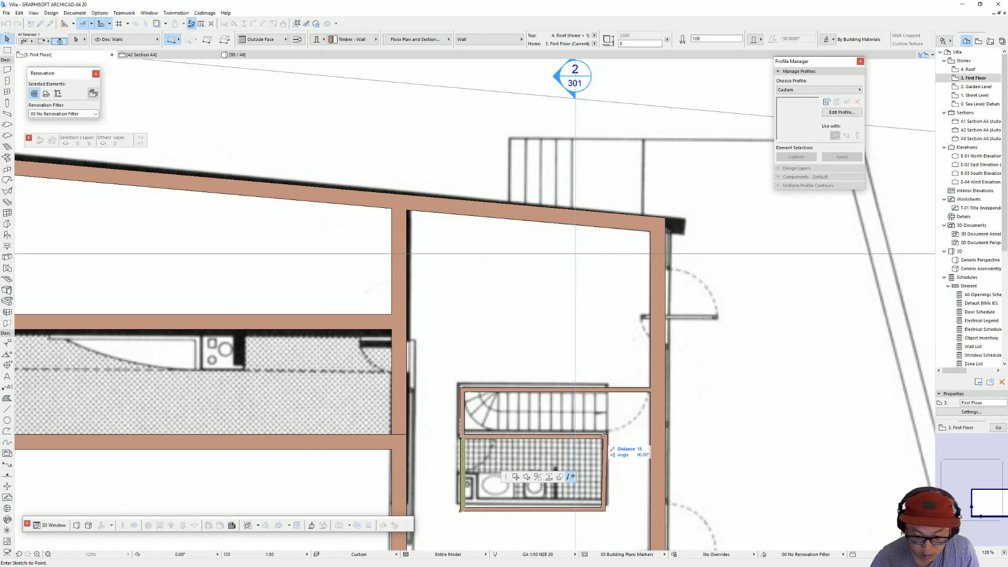
key("Escape")
key("Escape")
Step: Join the right wing bathroom's right and lower walls at their shared corner
left_click(606, 511)
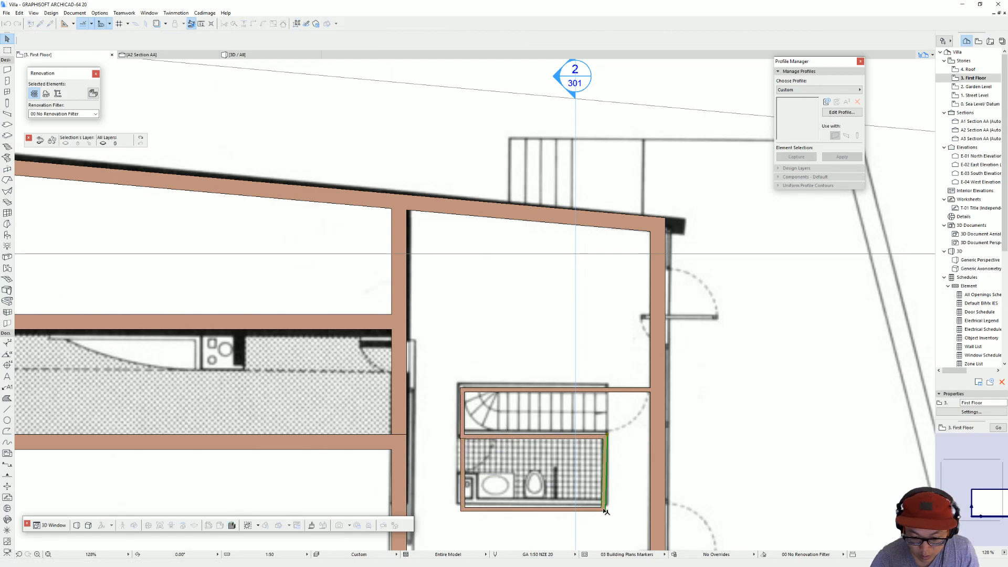
left_click(606, 510)
left_click(605, 511)
left_click(607, 511)
left_click(607, 511)
left_click(592, 511, "shift")
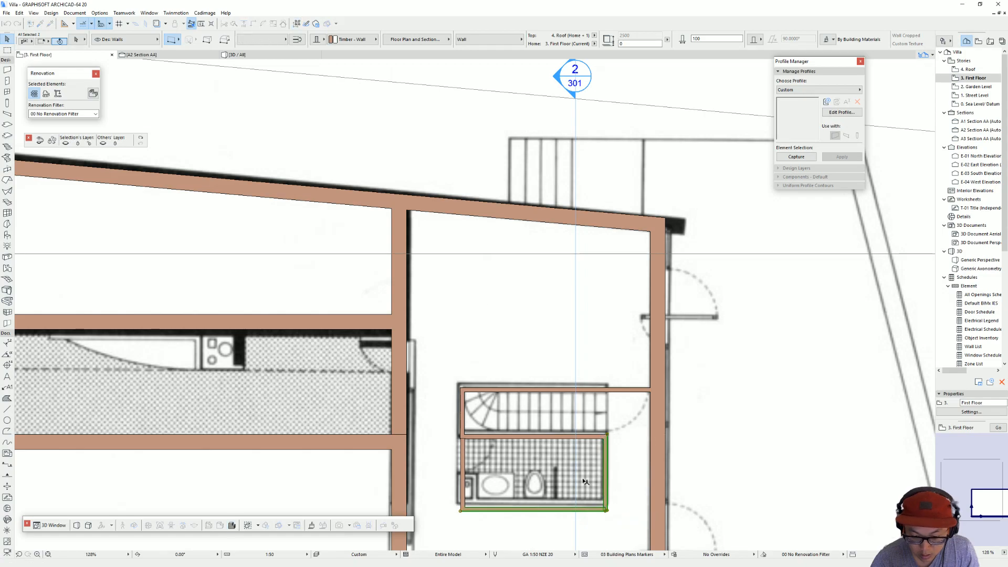
key("Escape")
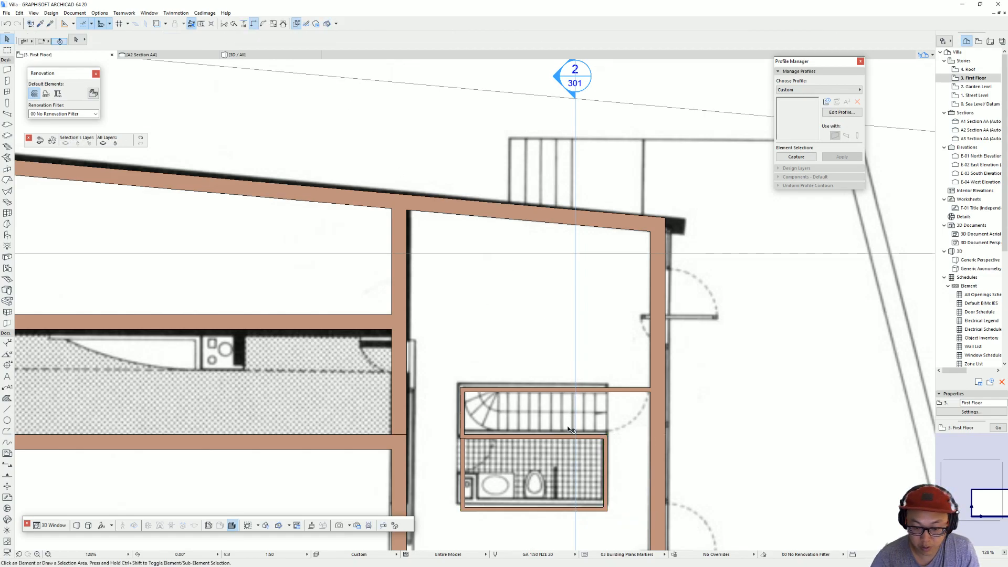
middle_click_drag(540, 353, 516, 270)
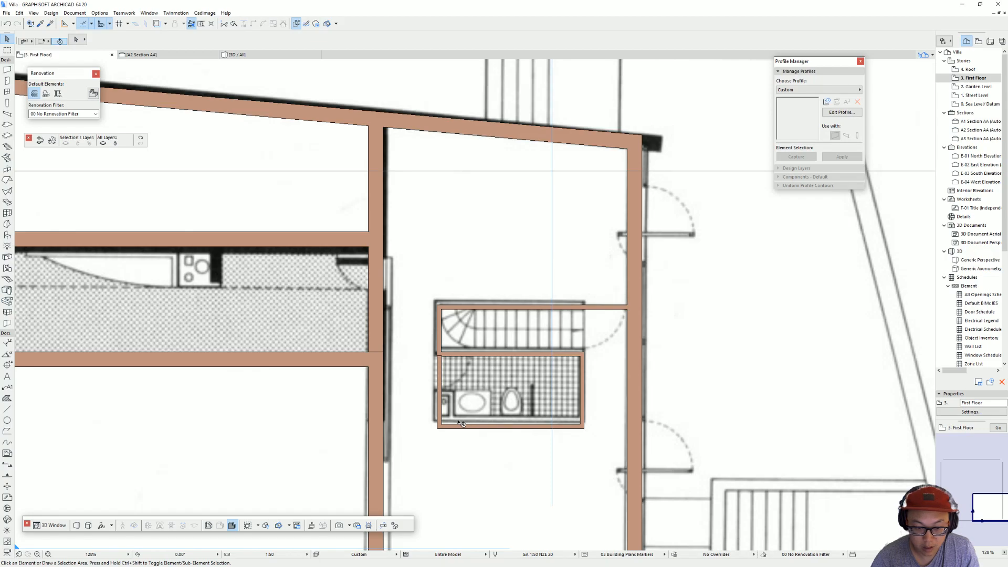
scroll(435, 375, "up", 5)
left_click(447, 362)
left_click(447, 350)
left_click(447, 350)
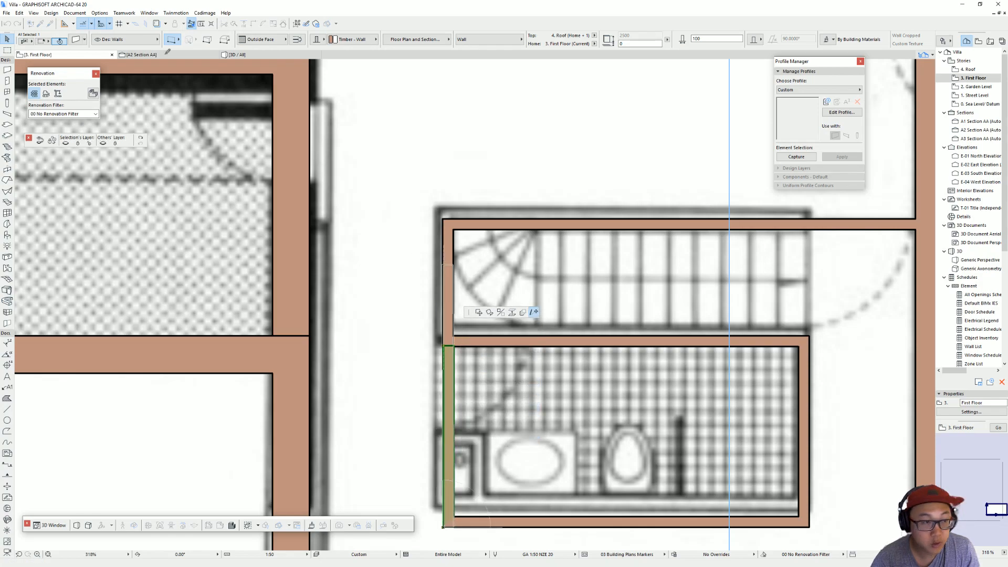
key("Escape")
key("Escape")
Step: Turn off the true line weight display on the floor plan
left_click(34, 13)
mouse_move(40, 24)
left_click(152, 53)
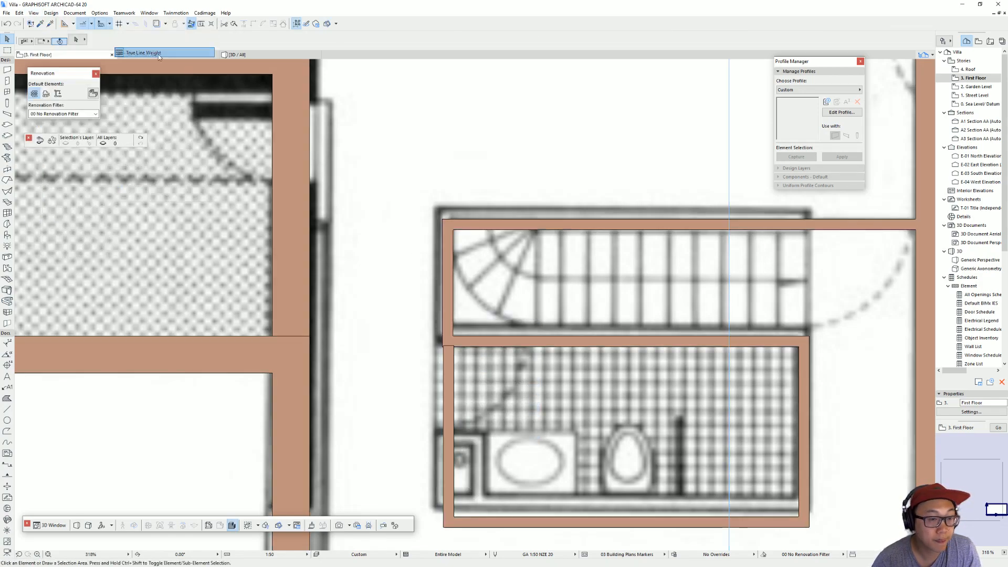
Step: Move the duplicate of the right wing bathroom's left wall aside and set the remaining wall against the stair wall's lower corner
left_click(452, 358)
key("ctrl+d")
left_click(443, 346)
left_click(446, 363)
key("ctrl+d")
left_click(444, 346)
left_click(427, 352)
key("ctrl+d")
left_click(427, 353)
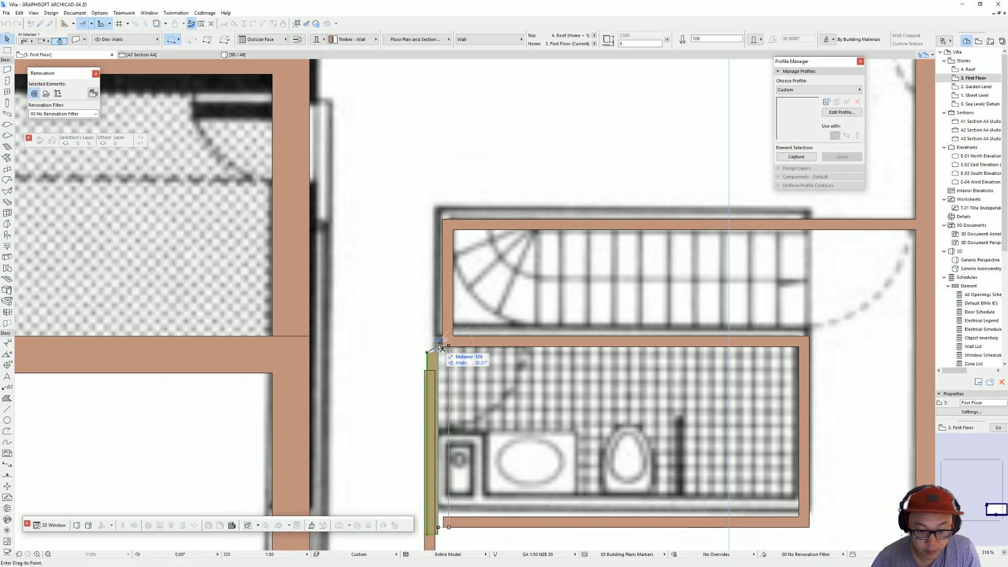
left_click(442, 347)
Step: Join the right wing bathroom's left and lower walls at their corner and delete the stray duplicate wall
left_click(473, 520, "shift")
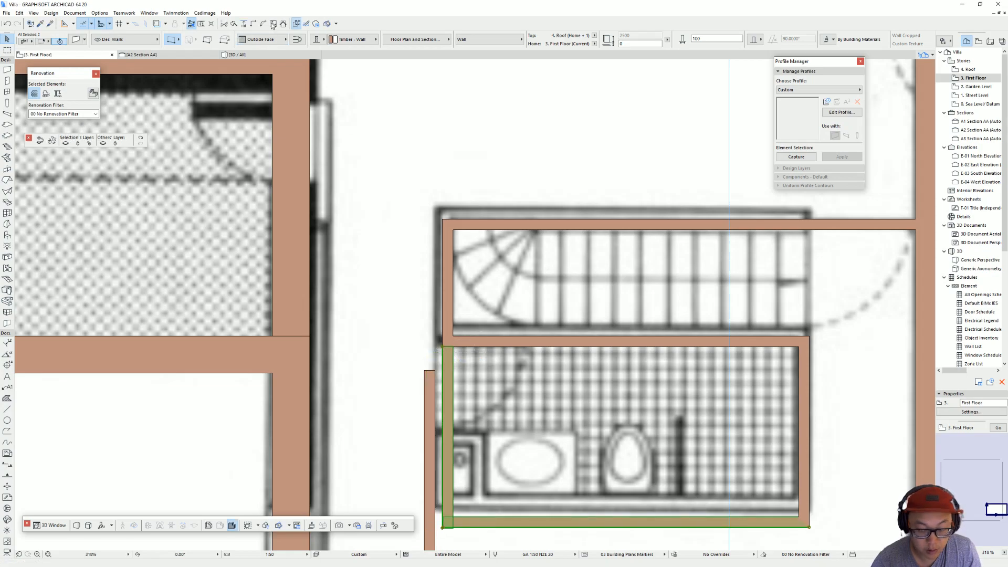
left_click(425, 398)
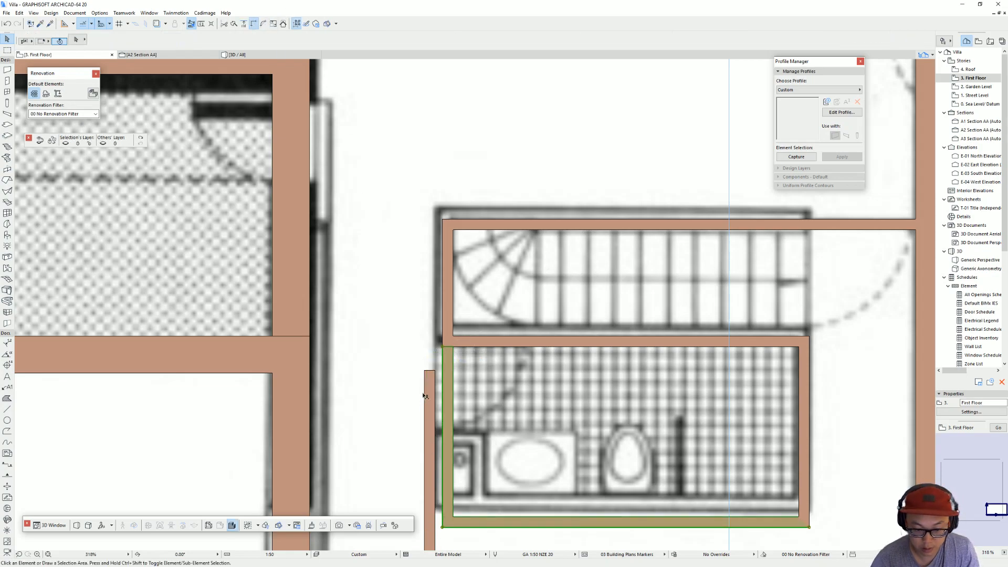
key("Delete")
Step: In the 3D view, stretch the near end of the long slanted outer wall to the corner of the projecting wall below
scroll(587, 371, "down", 7)
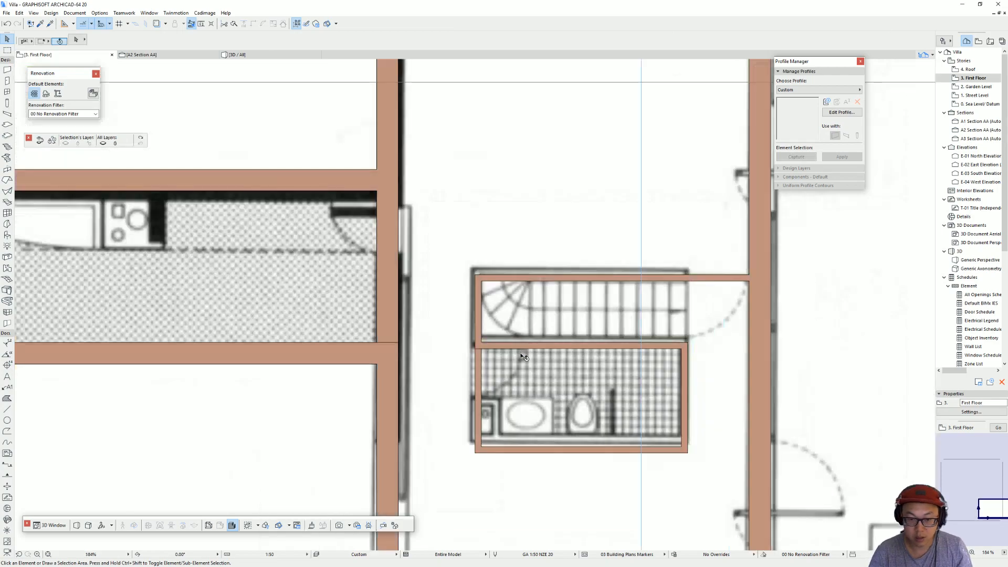
scroll(464, 283, "up", 3)
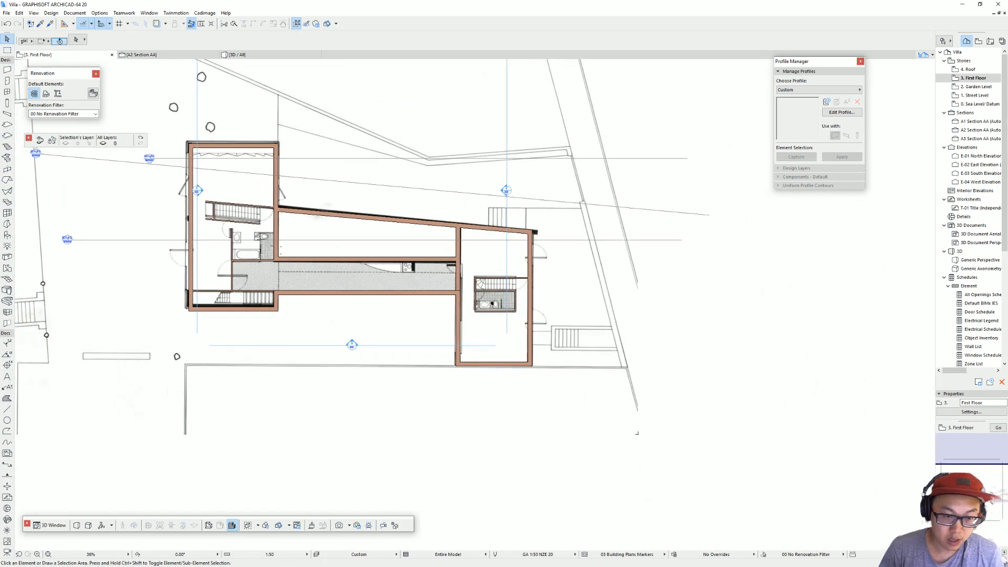
middle_click_drag(561, 302, 553, 314)
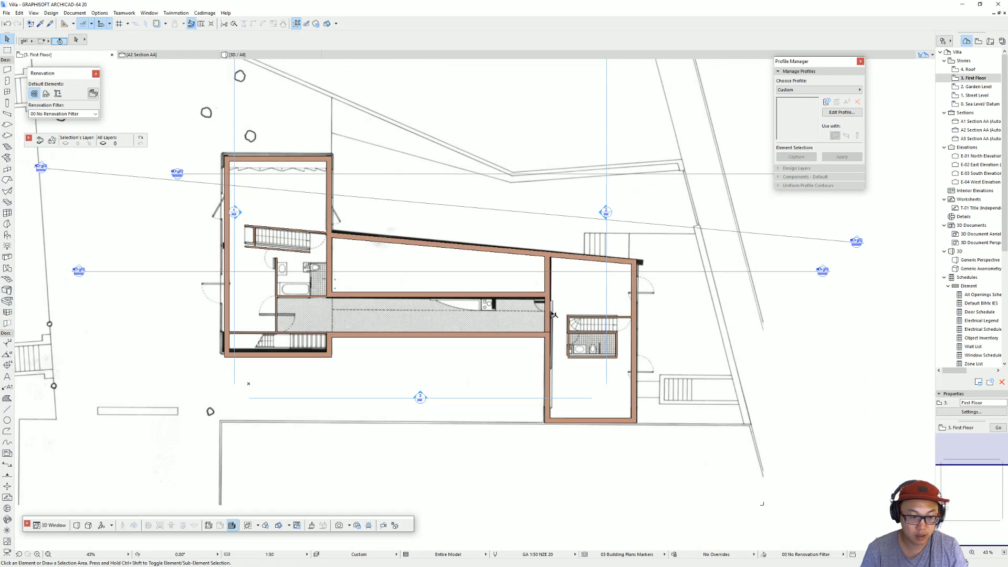
key("F3")
scroll(473, 252, "down", 3)
middle_click_drag(473, 253, 307, 321, "shift")
left_click(520, 298)
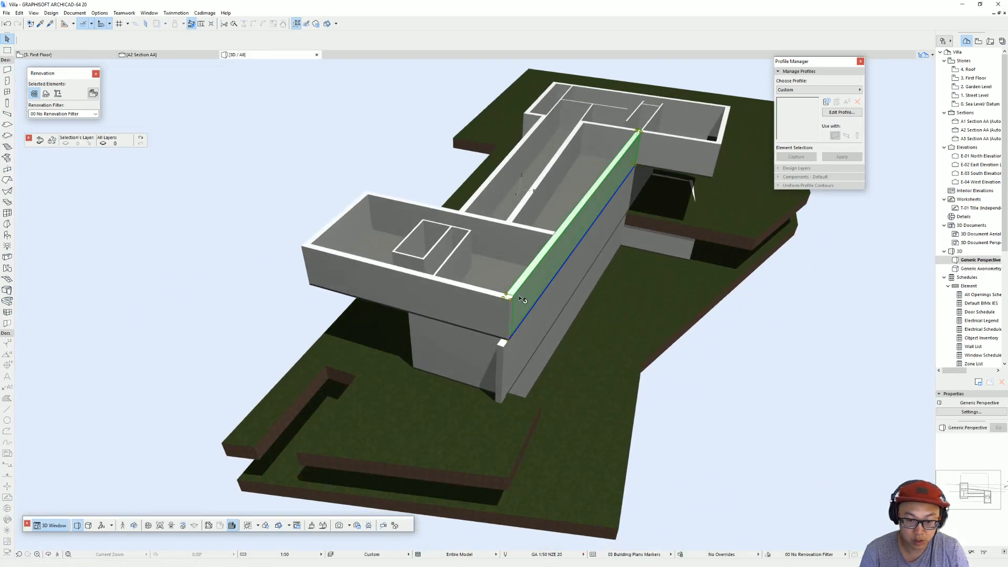
left_click(509, 342)
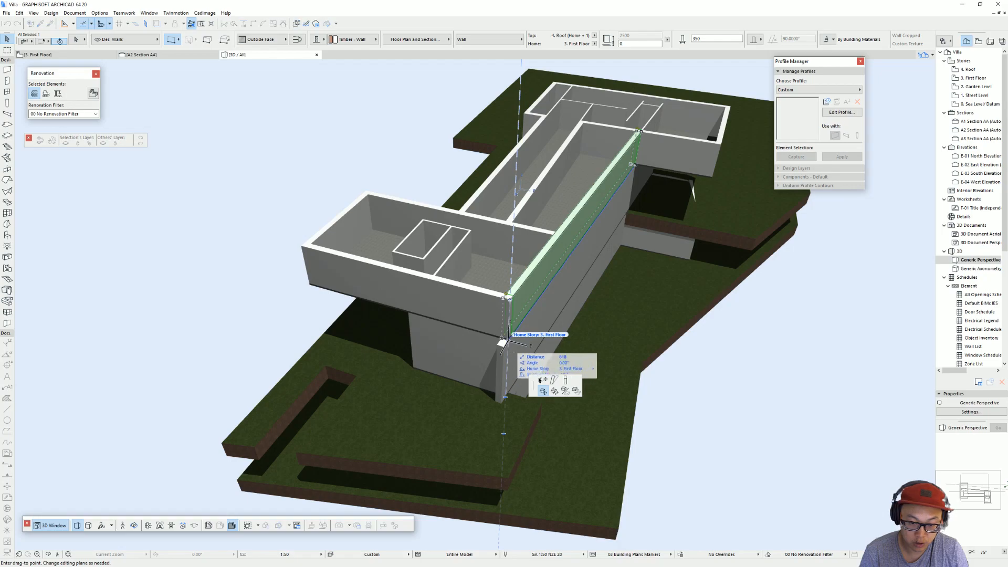
left_click(544, 380)
left_click(503, 347)
Step: Return from the 3D view to the First Floor plan and open the A2 Section AA from its section marker
middle_click_drag(587, 288, 473, 276, "shift")
scroll(648, 249, "up", 5)
middle_click_drag(648, 248, 294, 264, "shift")
middle_click_drag(503, 255, 471, 225, "shift")
key("F2")
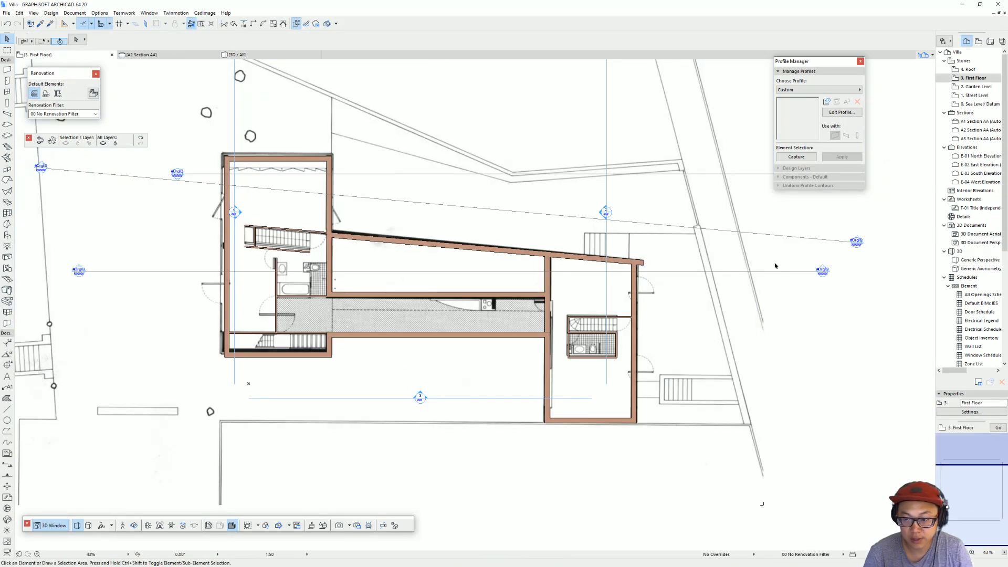
left_click(824, 271)
right_click(824, 272)
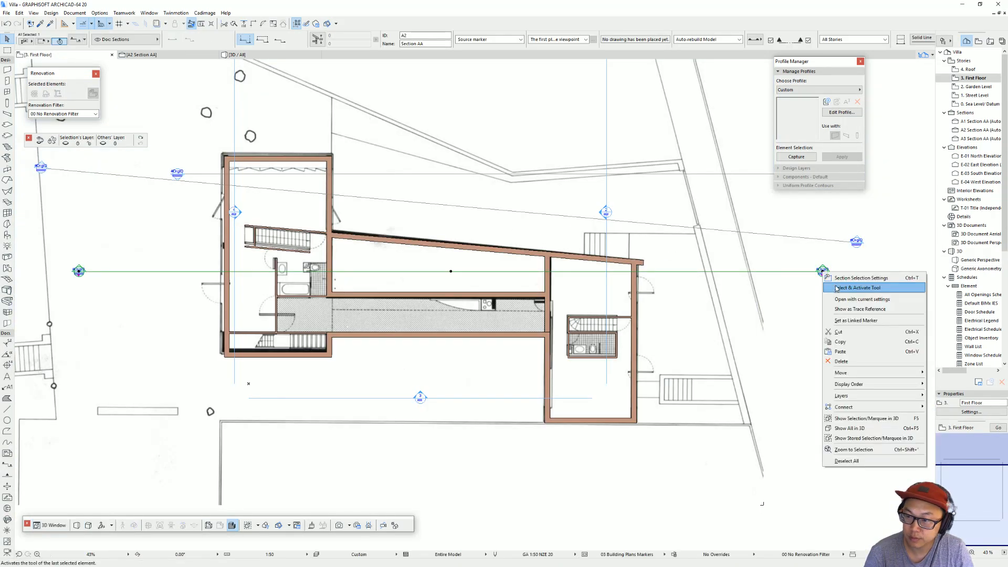
left_click(843, 299)
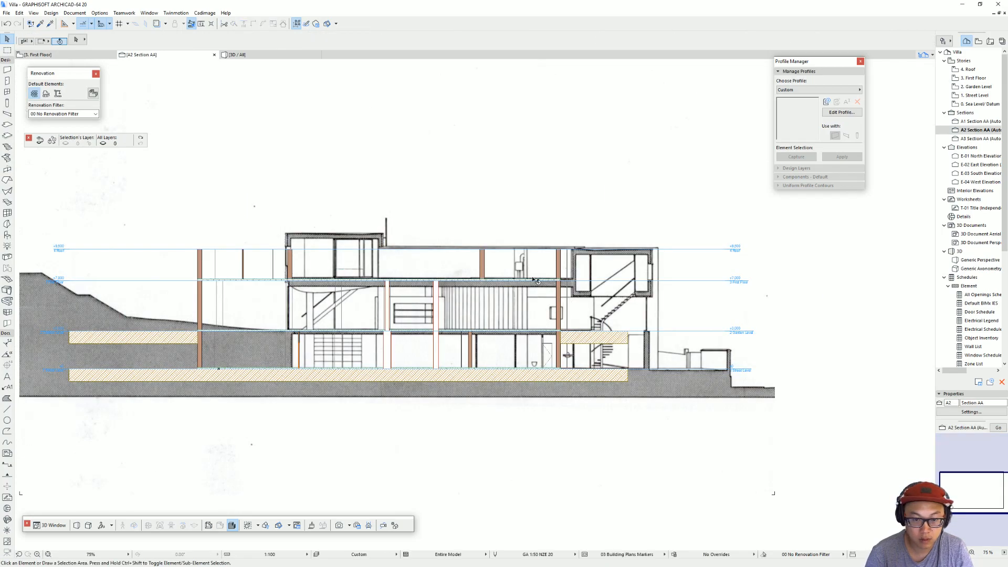
Step: Set the First Floor slab's reference plane to its top so the slab hangs below the story level
scroll(461, 281, "up", 2)
left_click(627, 297)
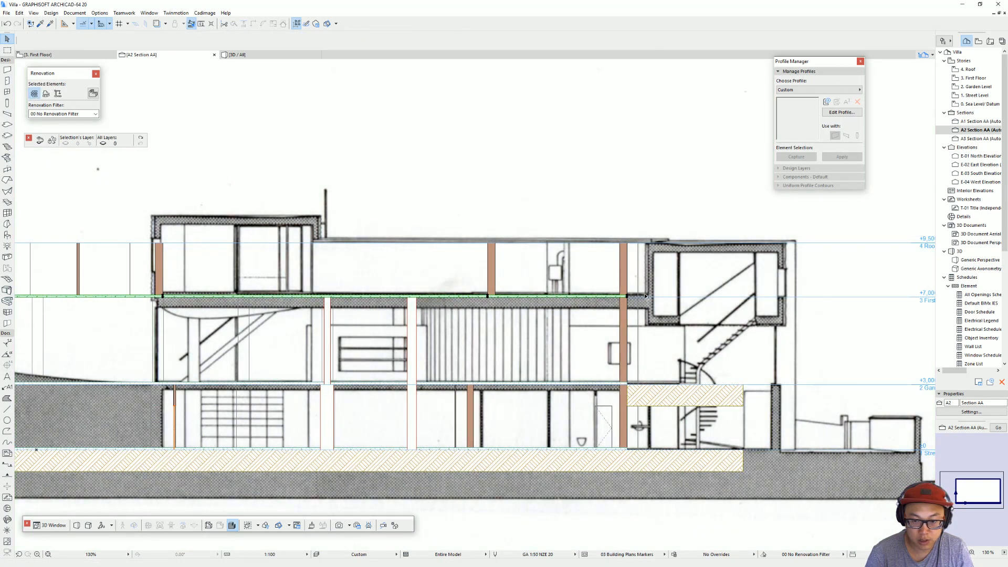
left_click(628, 298)
scroll(625, 302, "up", 4)
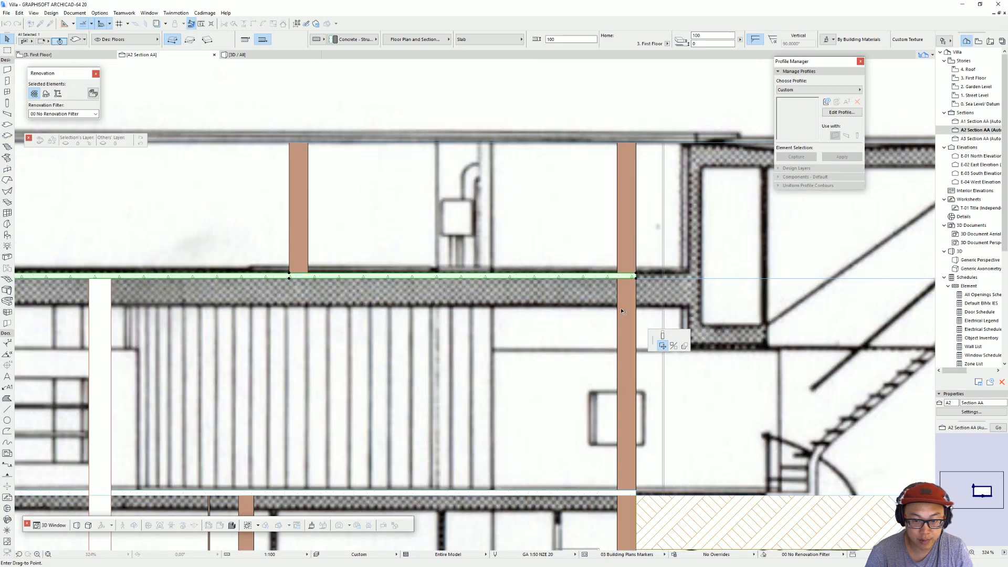
key("Escape")
key("Escape")
left_click(618, 277)
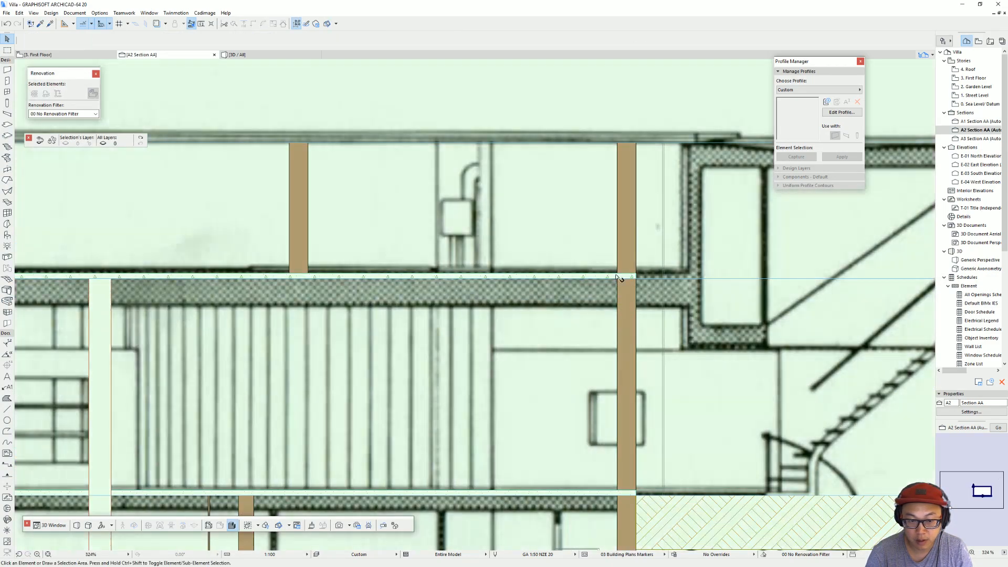
left_click(586, 278)
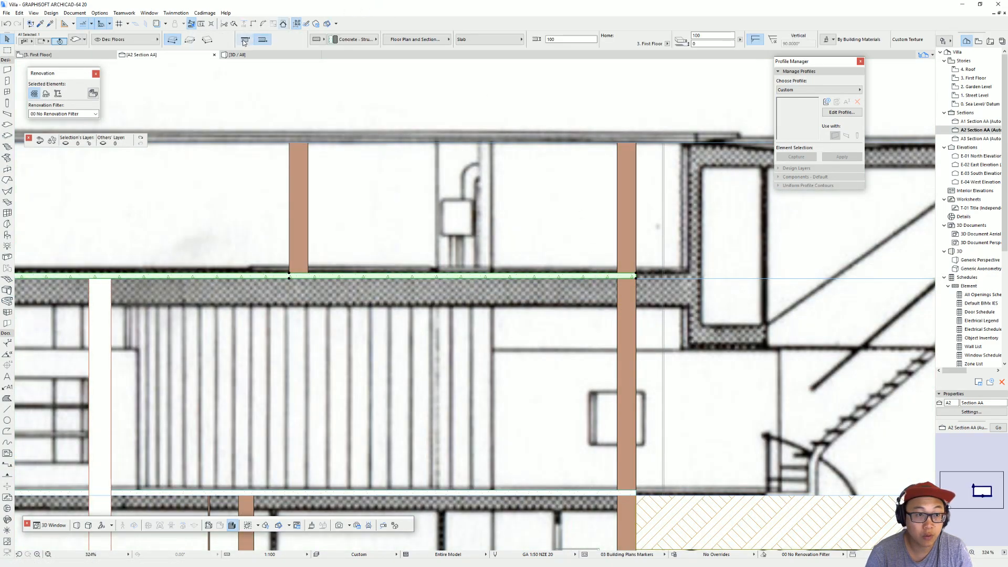
key("ctrl+z")
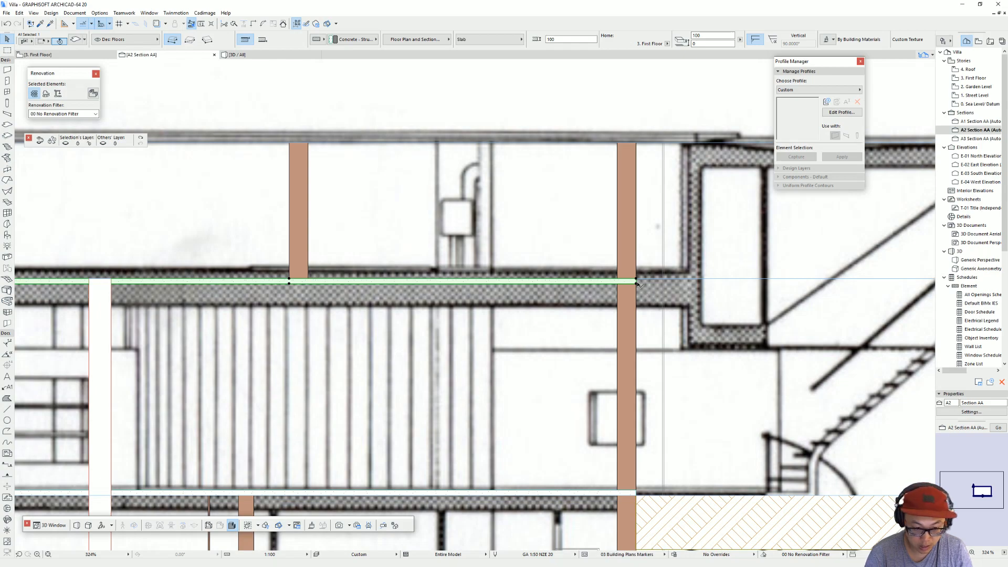
Step: Set the First Floor slab's thickness to 600
key("m")
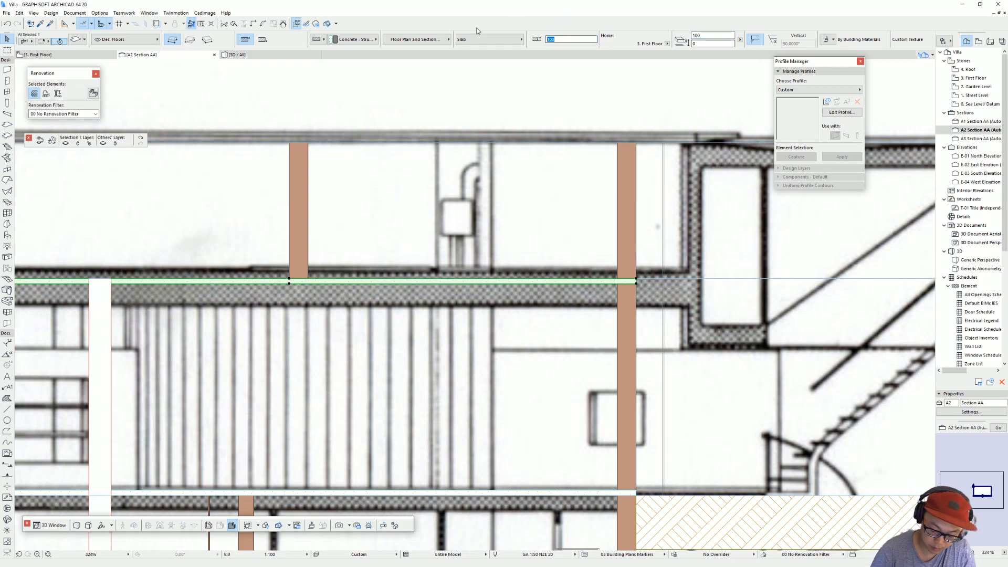
type("0")
scroll(425, 254, "down", 5)
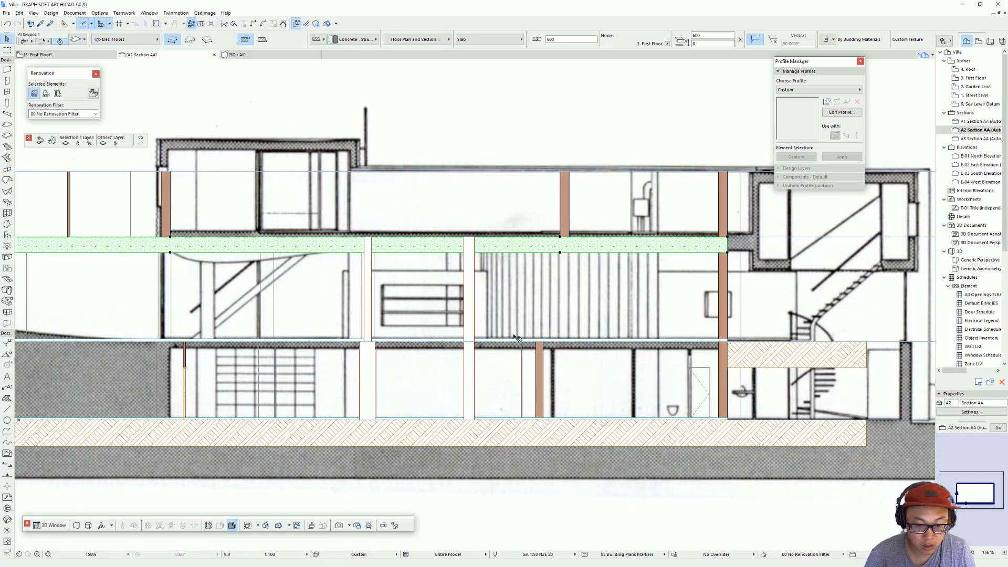
Step: Set the Garden Level slab's reference plane to its top and its thickness to 300
left_click(513, 341)
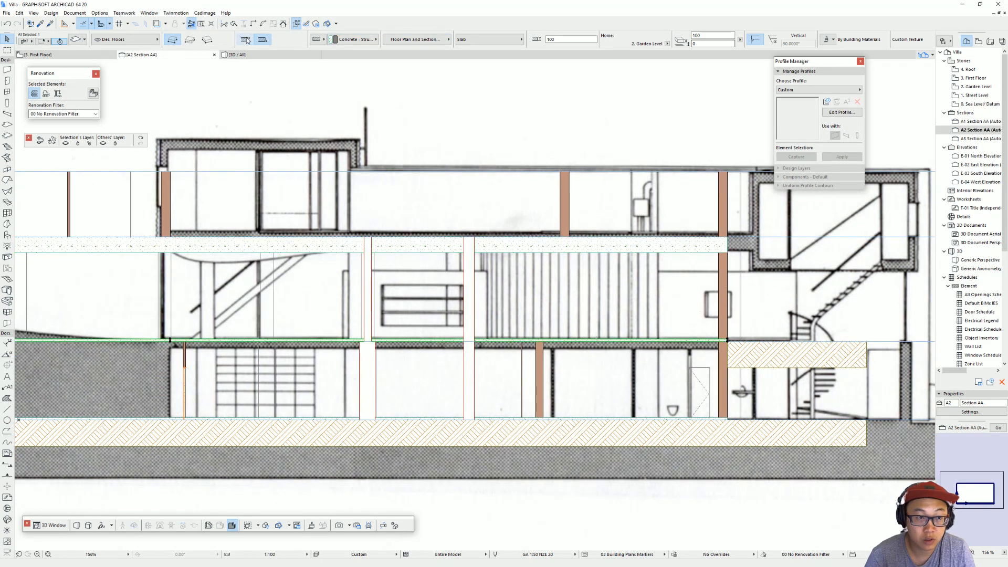
scroll(725, 331, "up", 5)
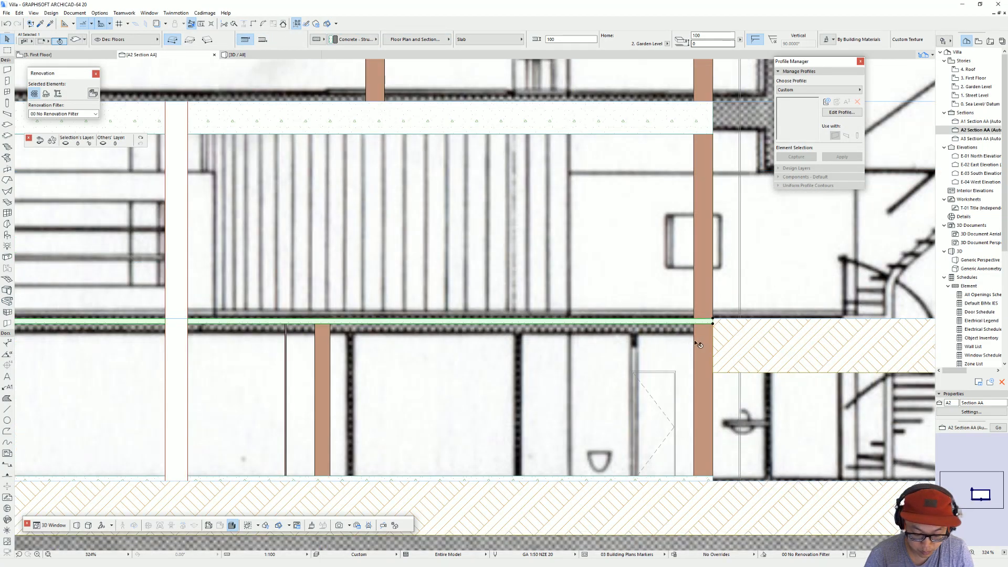
key("m")
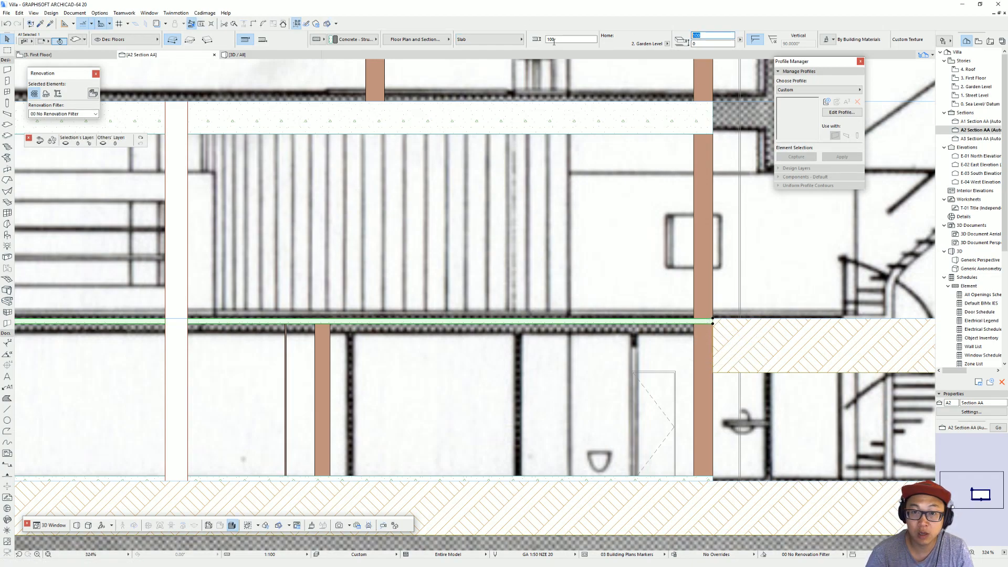
type("300")
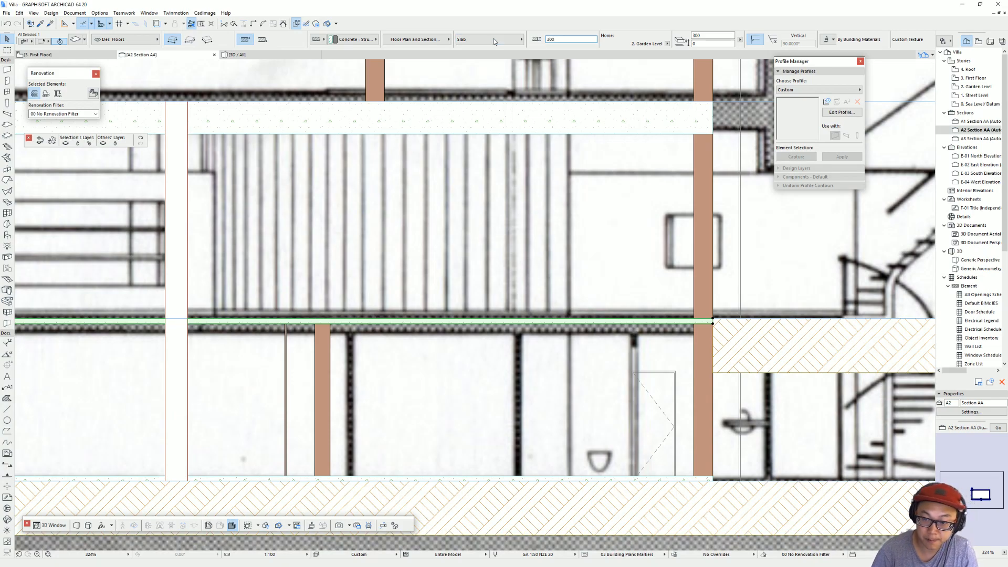
key("Return")
scroll(377, 225, "down", 7)
middle_click_drag(377, 225, 439, 202)
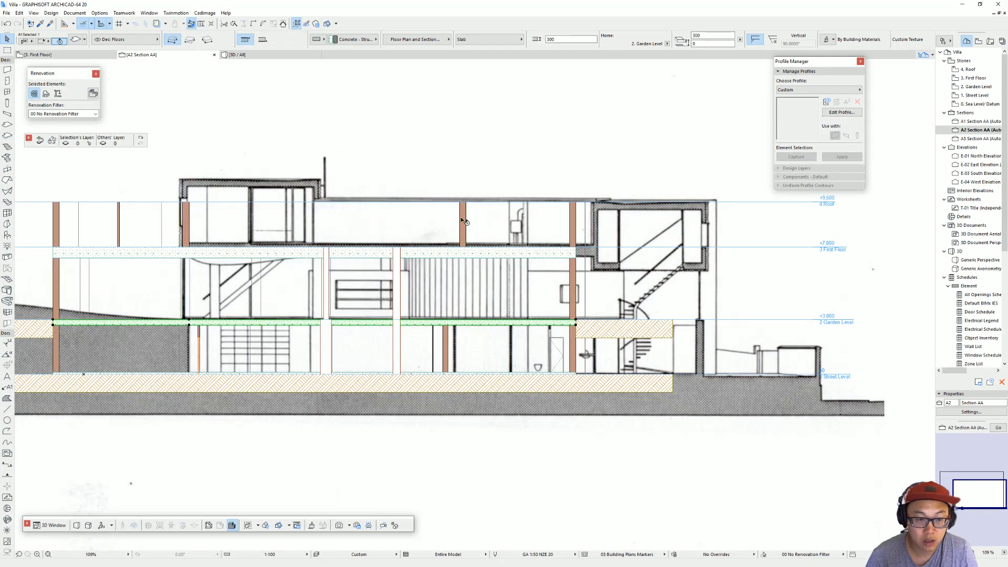
key("Escape")
scroll(500, 237, "down", 2)
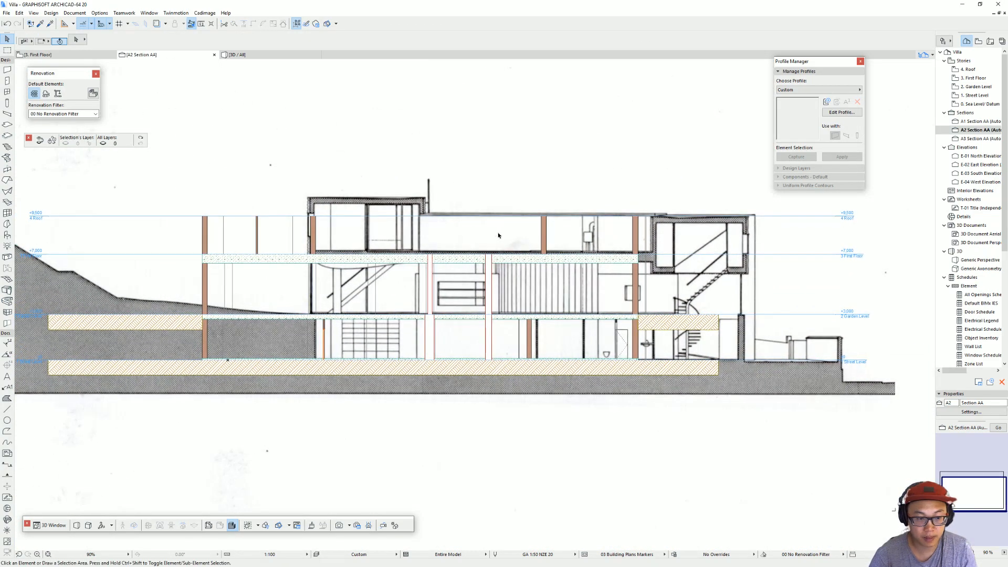
Step: Check the edited slabs from the side in the 3D view and open the Roof story's floor plan
key("F3")
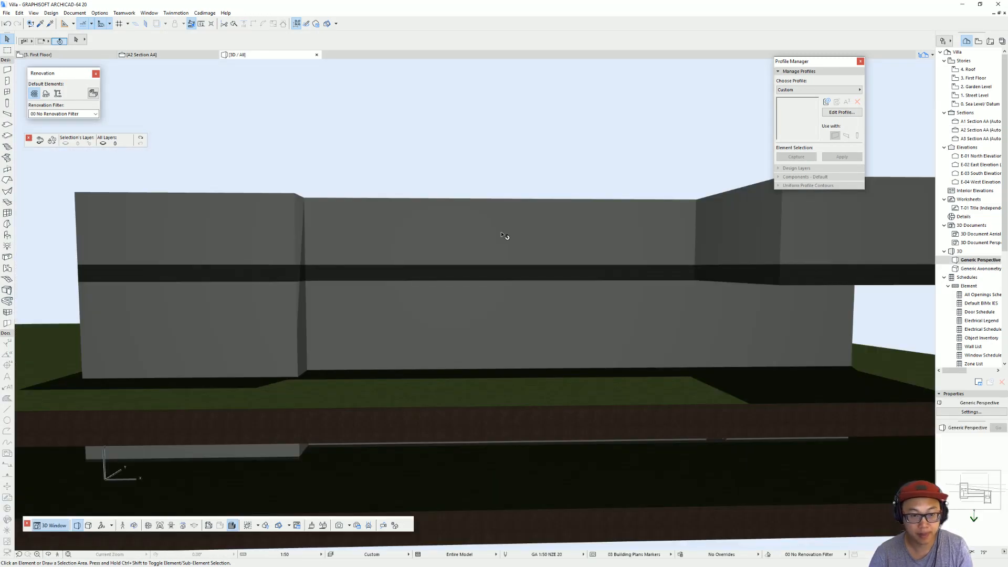
scroll(499, 234, "down", 2)
mouse_move(254, 285)
middle_mouse_down("shift")
mouse_move(391, 299)
mouse_move(525, 284)
mouse_move(598, 248)
middle_mouse_up("shift")
scroll(470, 219, "down", 5)
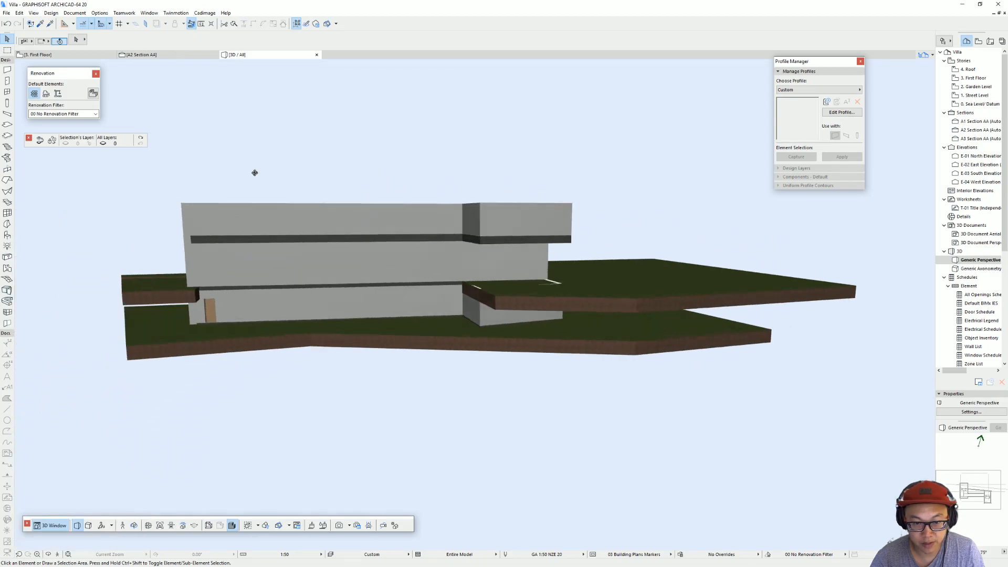
double_click(987, 77)
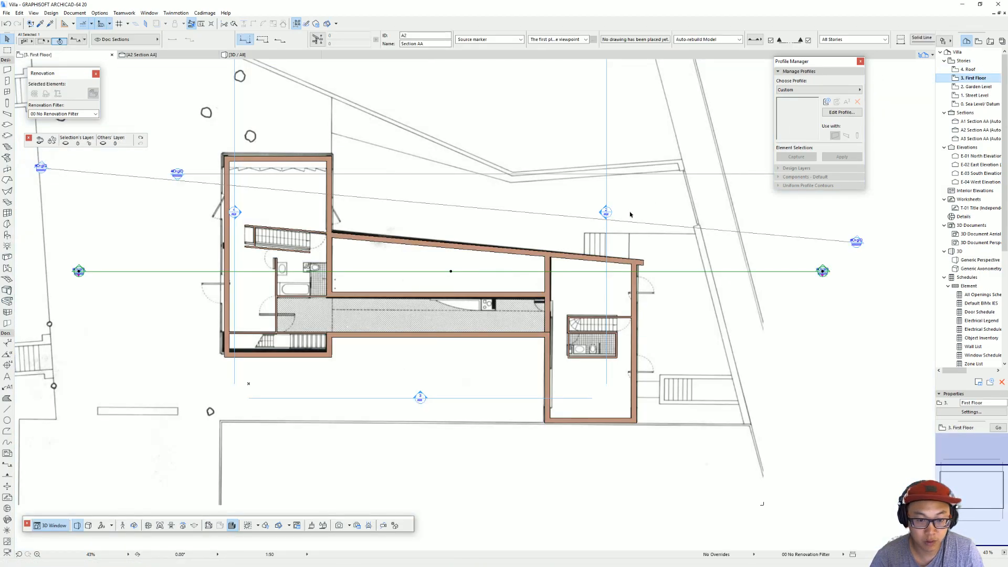
double_click(979, 71)
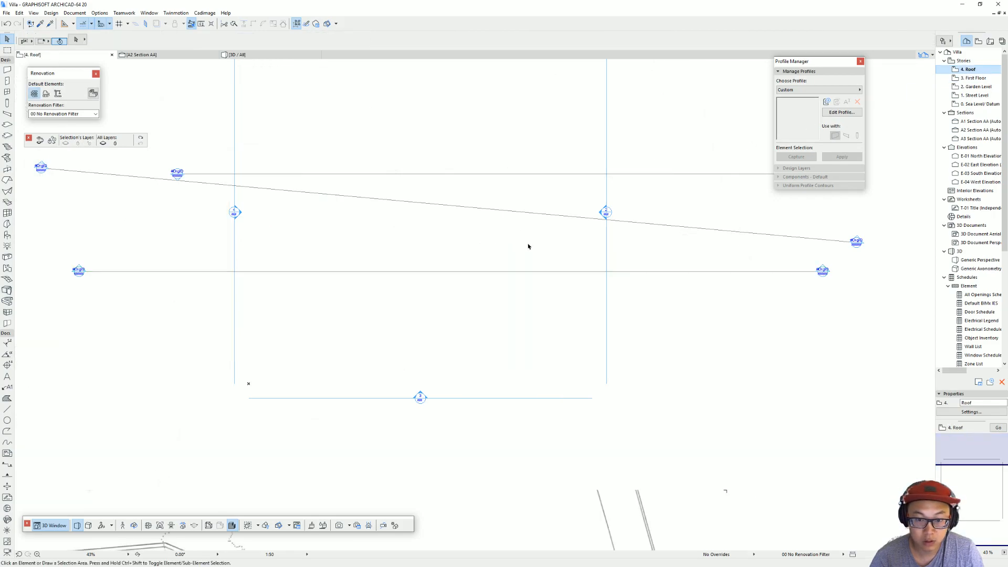
Step: Turn on the trace reference on the Roof plan to show the modelled outline beside the roof drawing
scroll(526, 246, "down", 5)
left_click(545, 329)
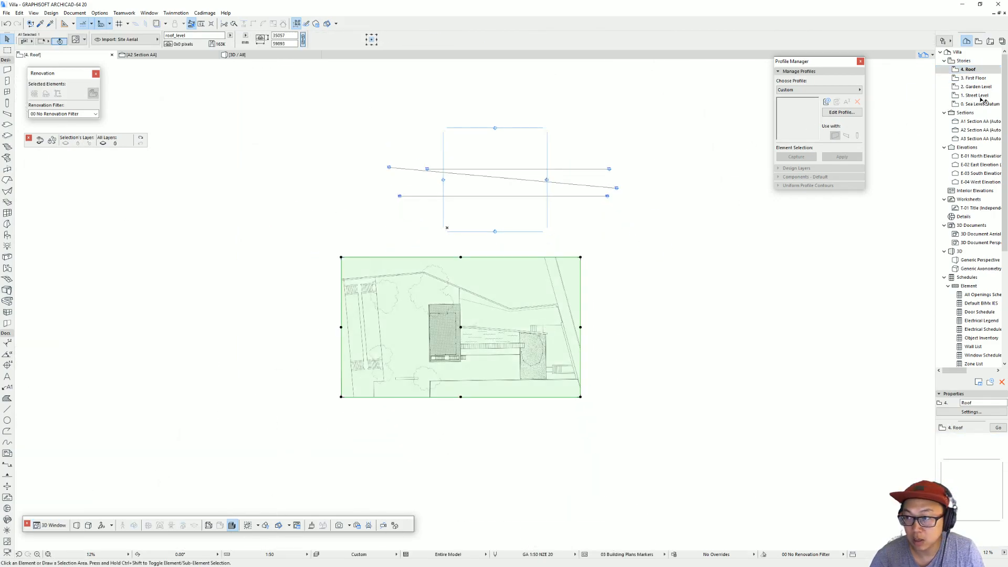
key("Escape")
left_click(158, 24)
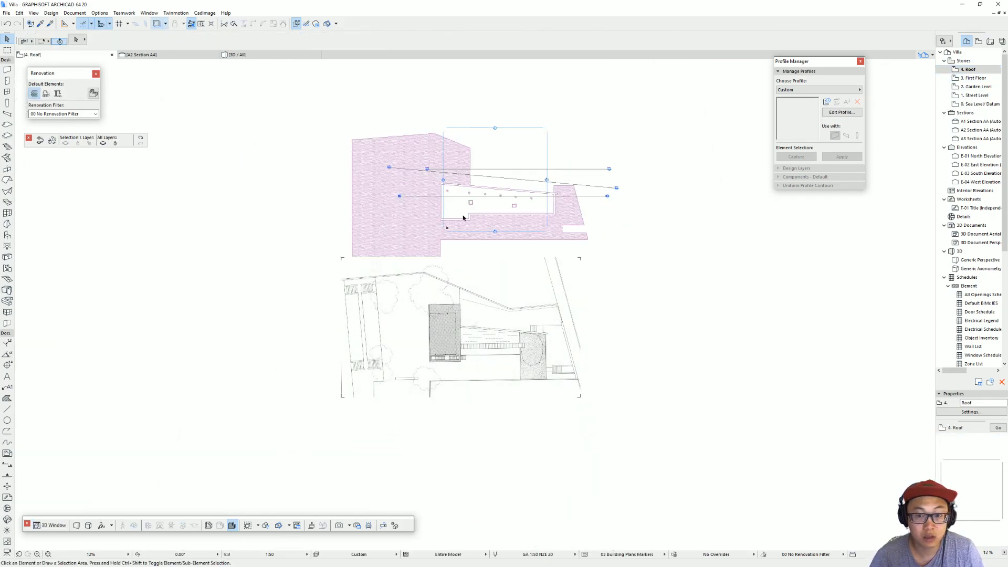
Step: Move the roof_level drawing by the slanted wall's right end corner onto the matching corner of the traced building outline
left_click(559, 323)
scroll(558, 323, "up", 5)
left_click(546, 322)
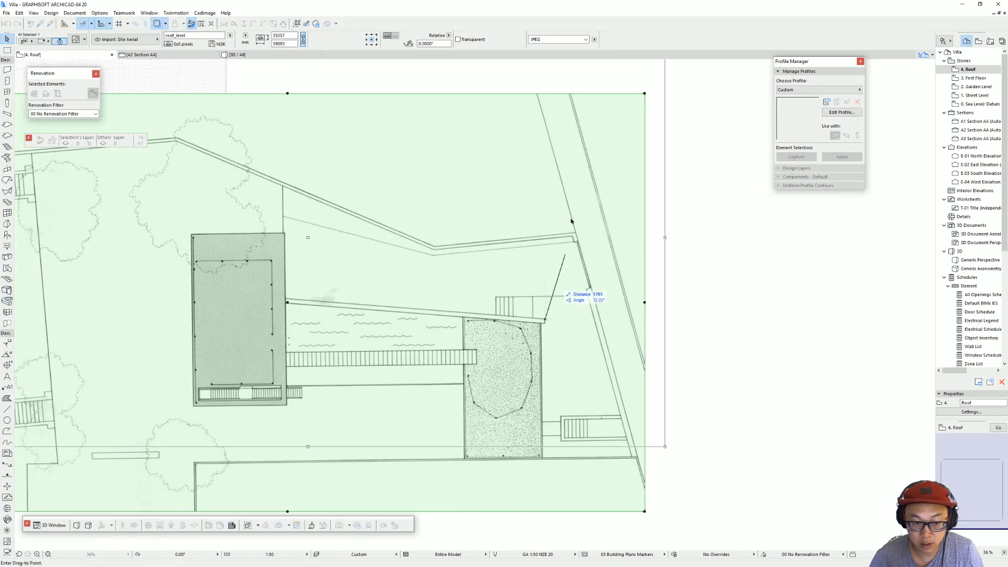
scroll(570, 237, "down", 3)
scroll(530, 221, "up", 4)
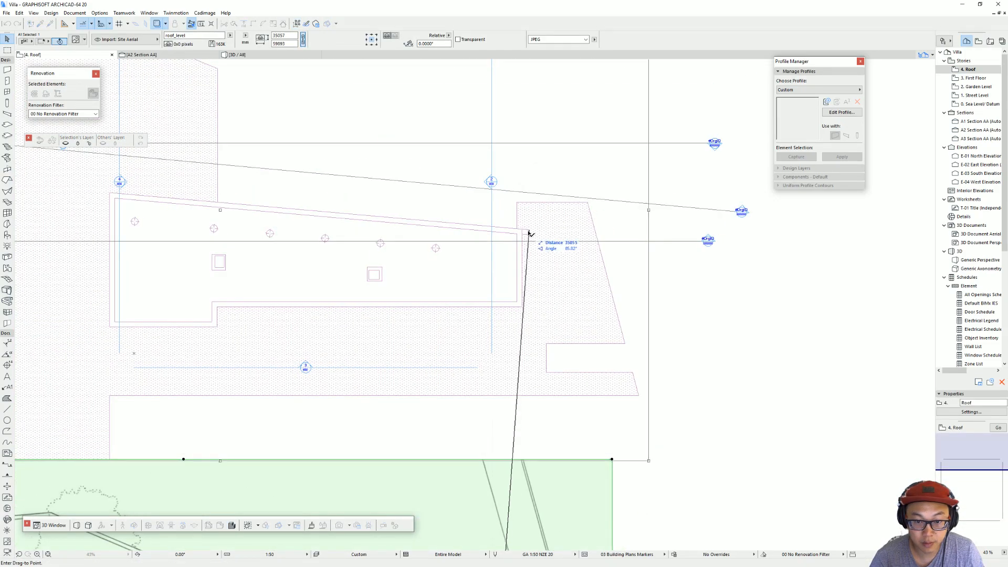
left_click(529, 233)
middle_click_drag(366, 231, 517, 236)
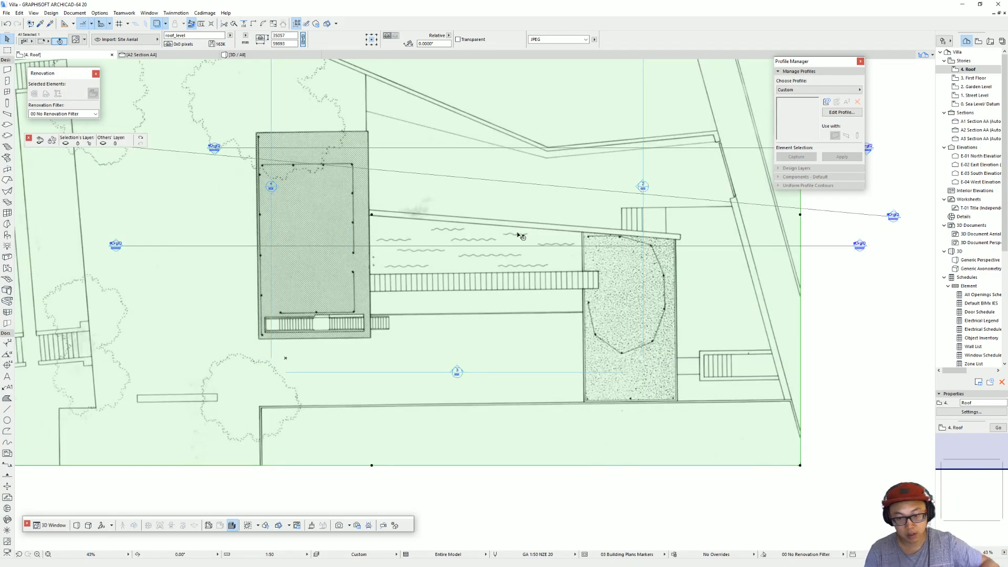
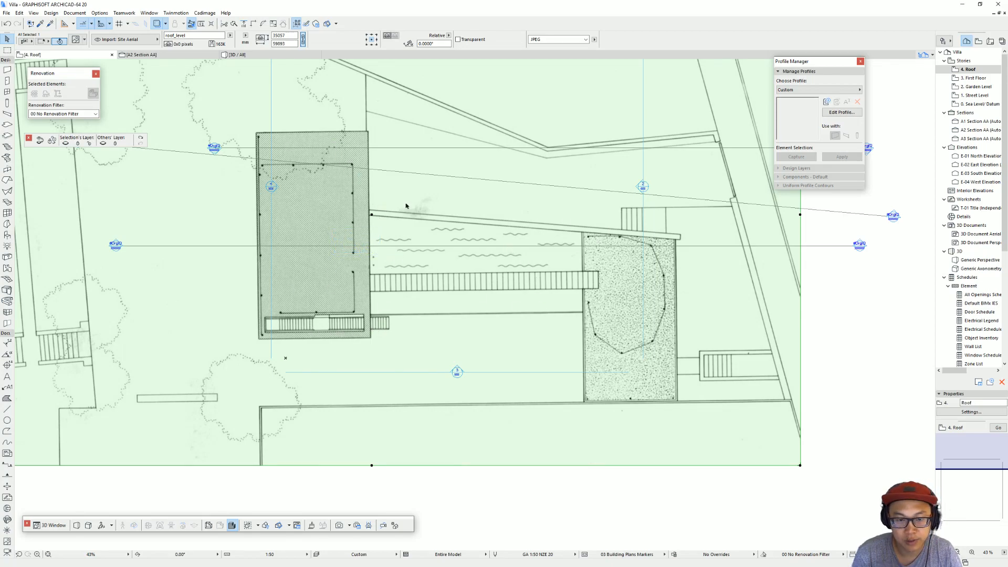
Step: Copy the concrete floor slab from the First Floor and paste two copies of it in place on the Roof story
key("ctrl+Down")
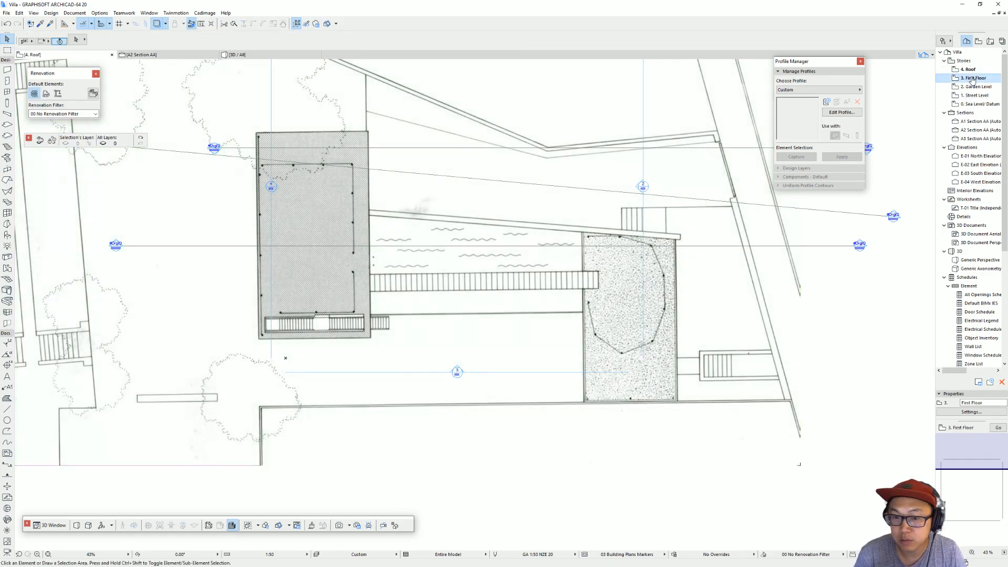
left_click(478, 245)
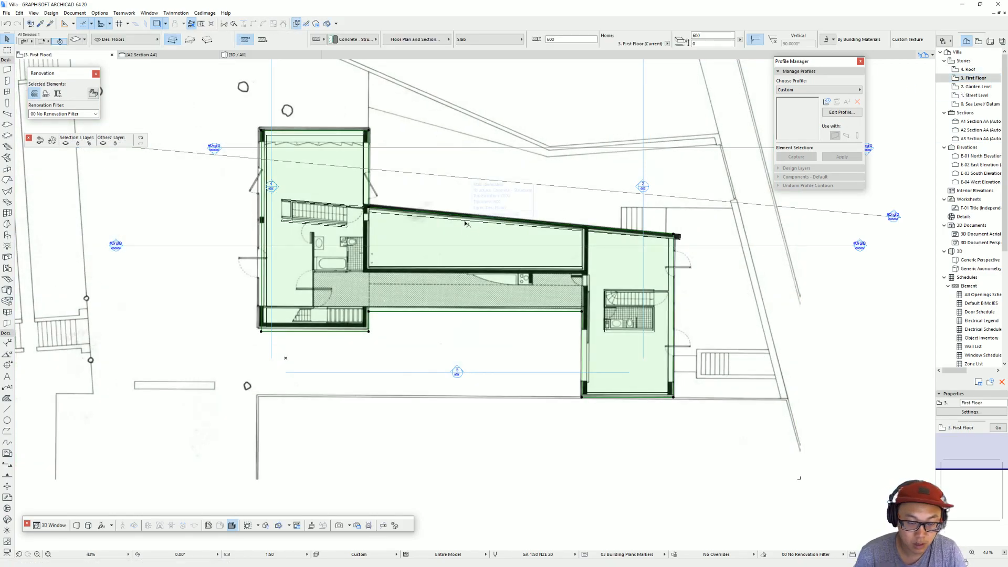
double_click(976, 70)
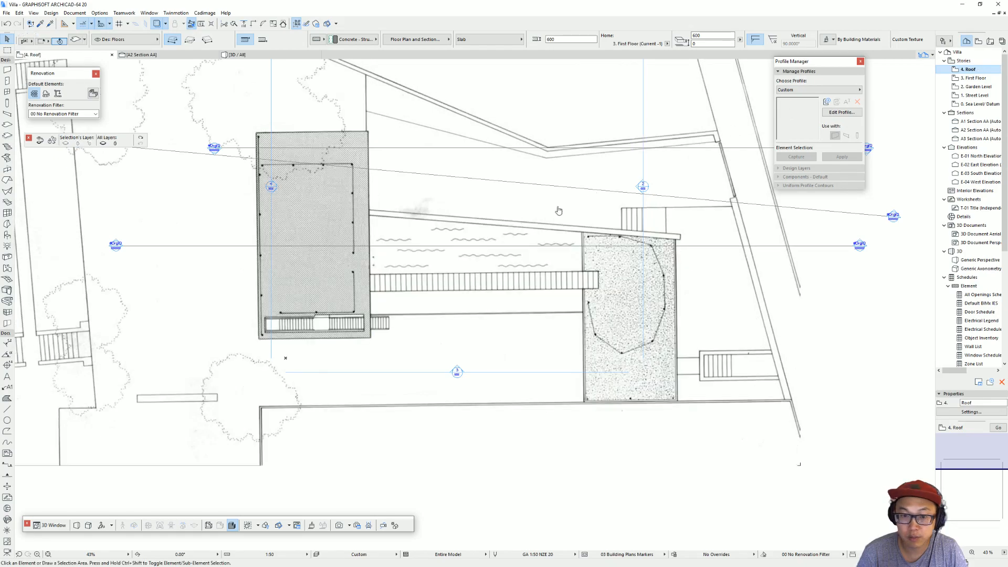
middle_click_drag(620, 308, 588, 341)
key("ctrl+v")
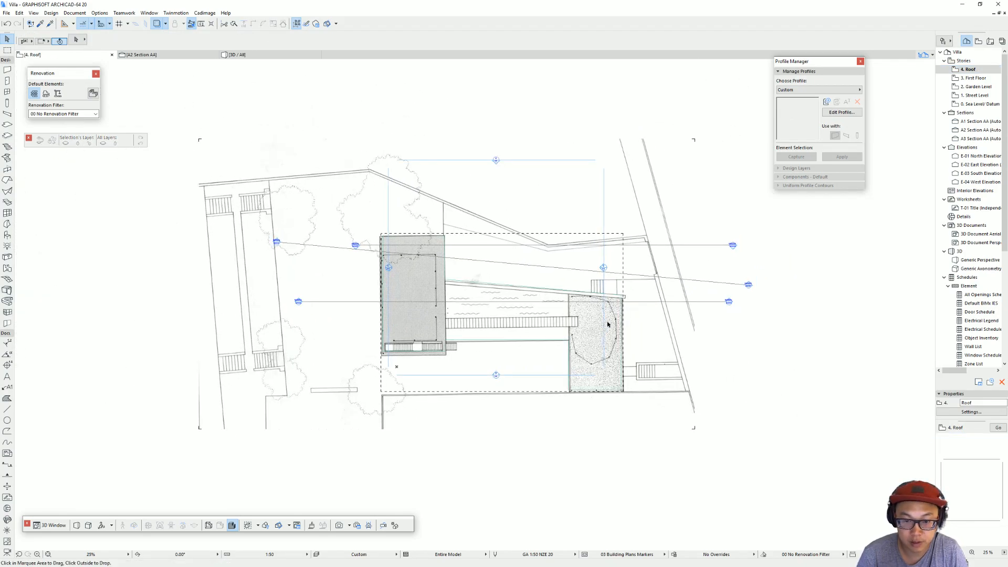
left_click(783, 359)
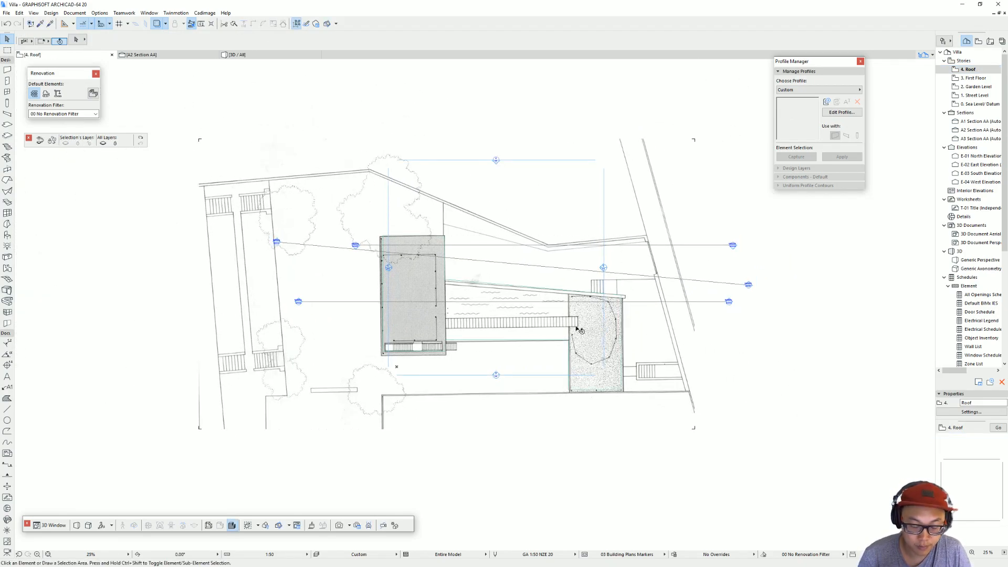
key("ctrl+v")
left_click(736, 337)
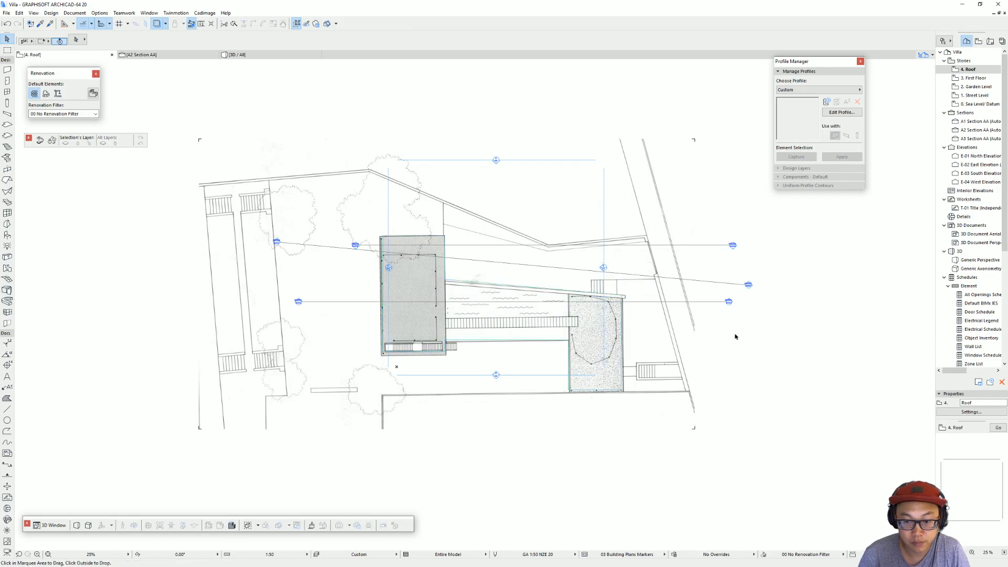
left_click(520, 287)
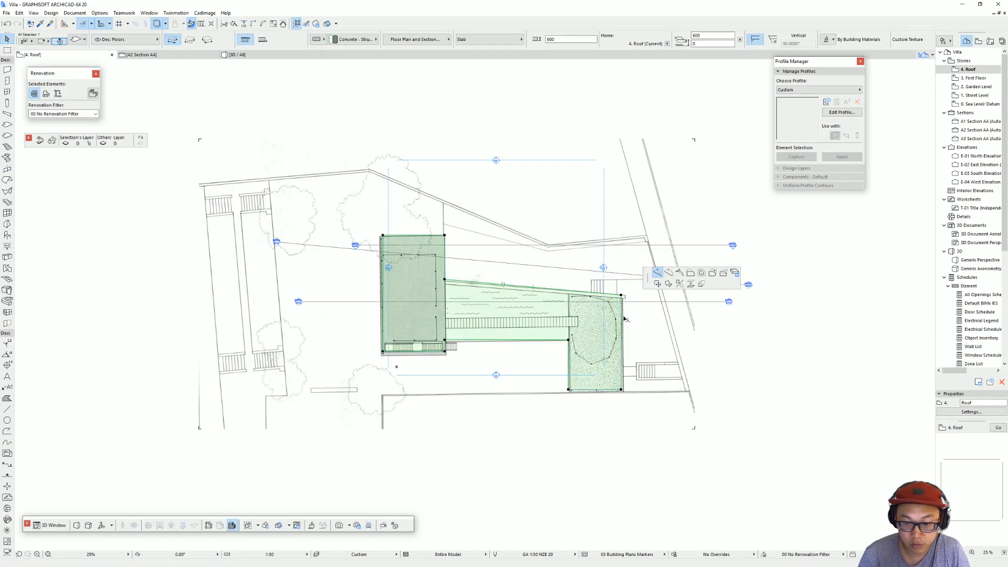
left_click(724, 275)
key("ctrl+z")
Step: Subtract the middle and stippled parts from one roof slab copy, keeping only the grey hatched block
left_click(526, 287)
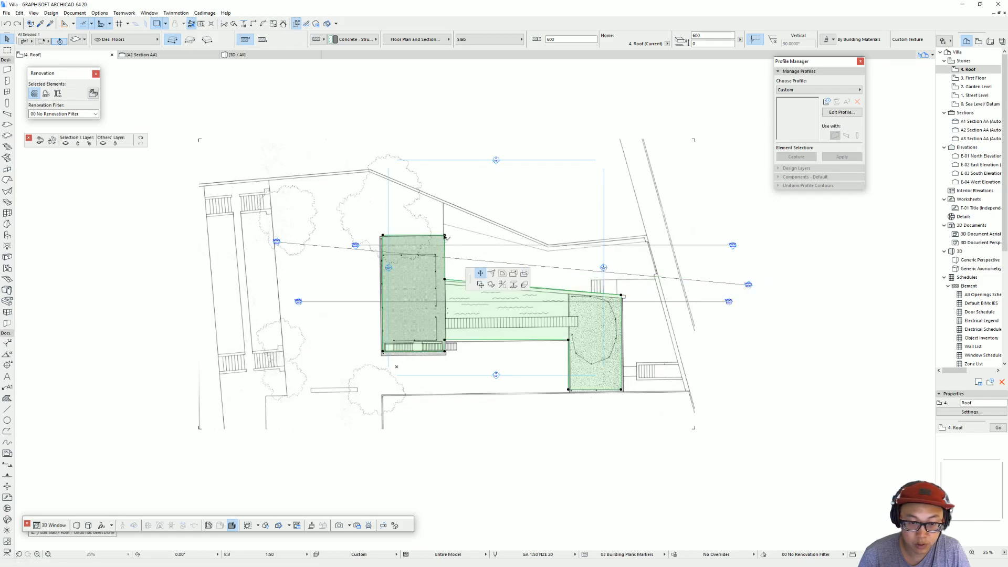
left_click(525, 275)
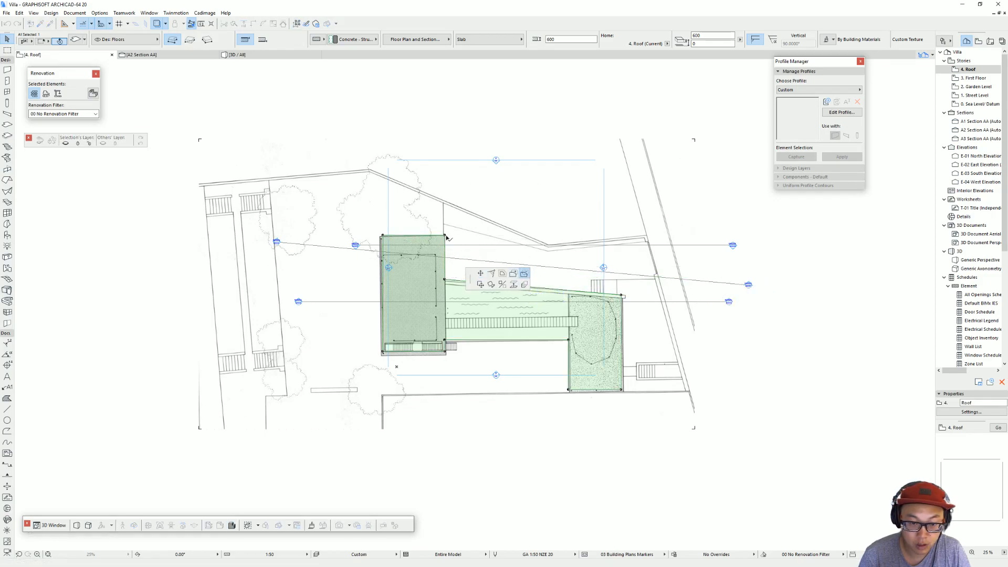
left_click(445, 459)
left_click(673, 440)
left_click(649, 236)
double_click(445, 235)
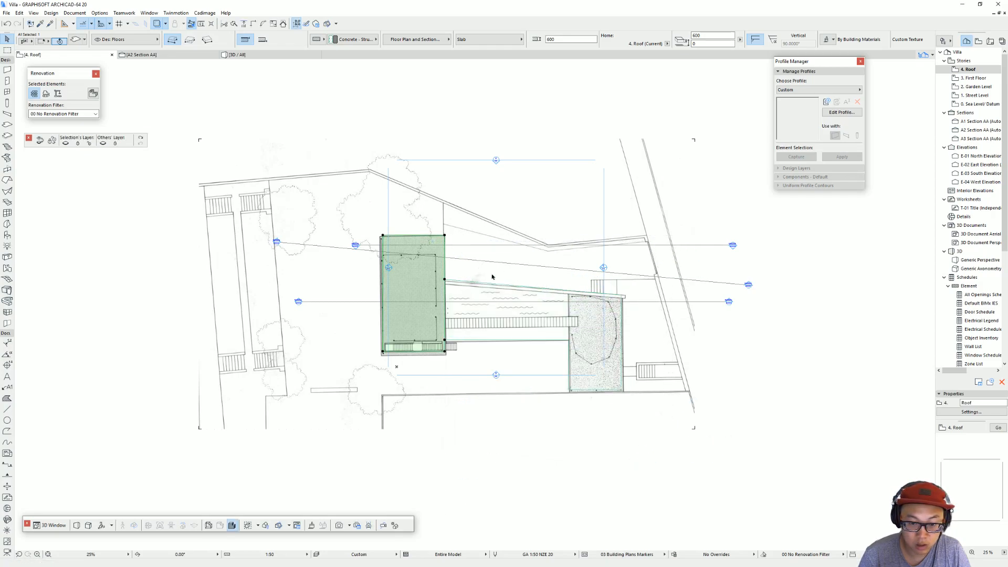
key("Escape")
Step: Subtract the grey hatched block from the other roof slab copy with a rotated rectangle
left_click(469, 282)
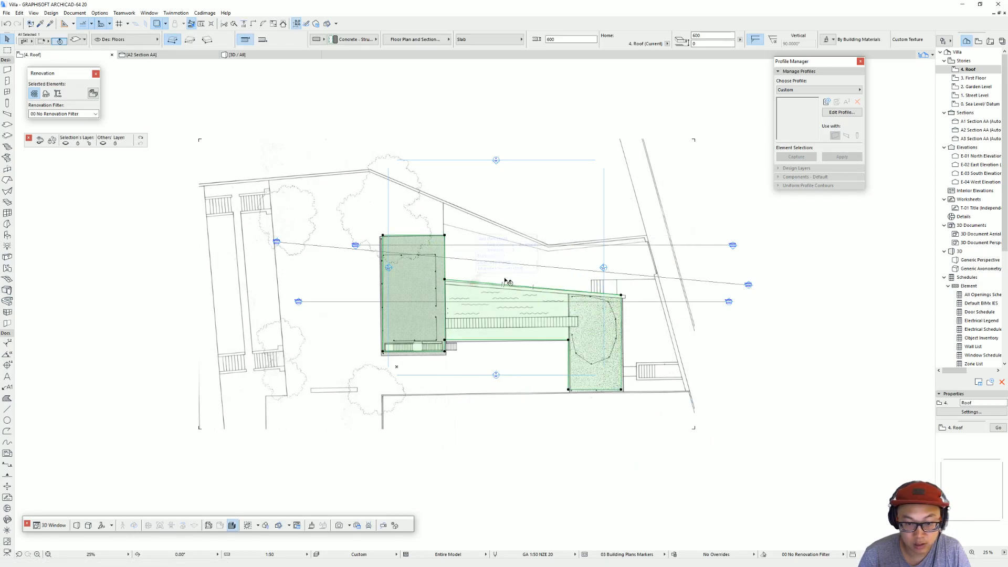
left_click(208, 41)
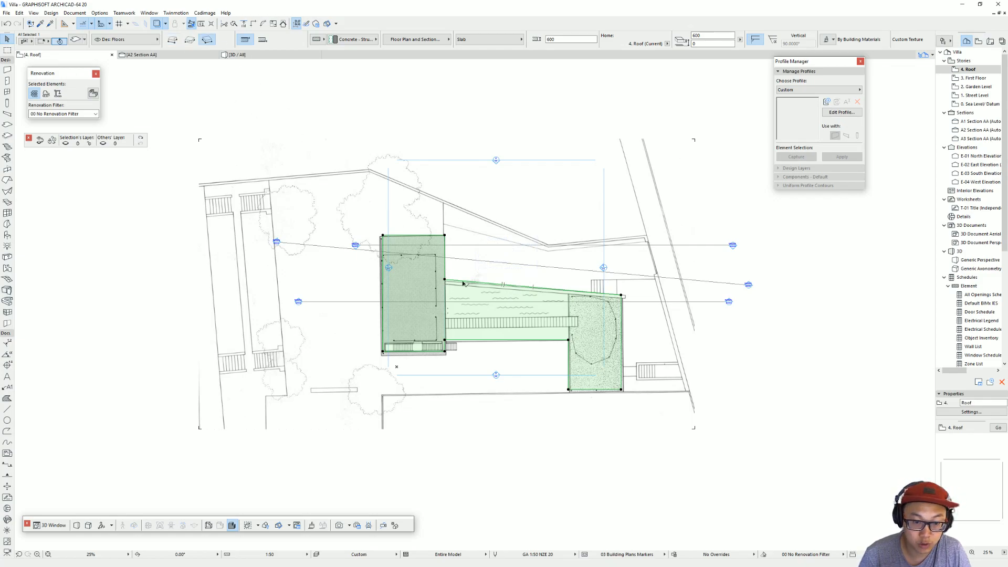
left_click(502, 284)
left_click(590, 237)
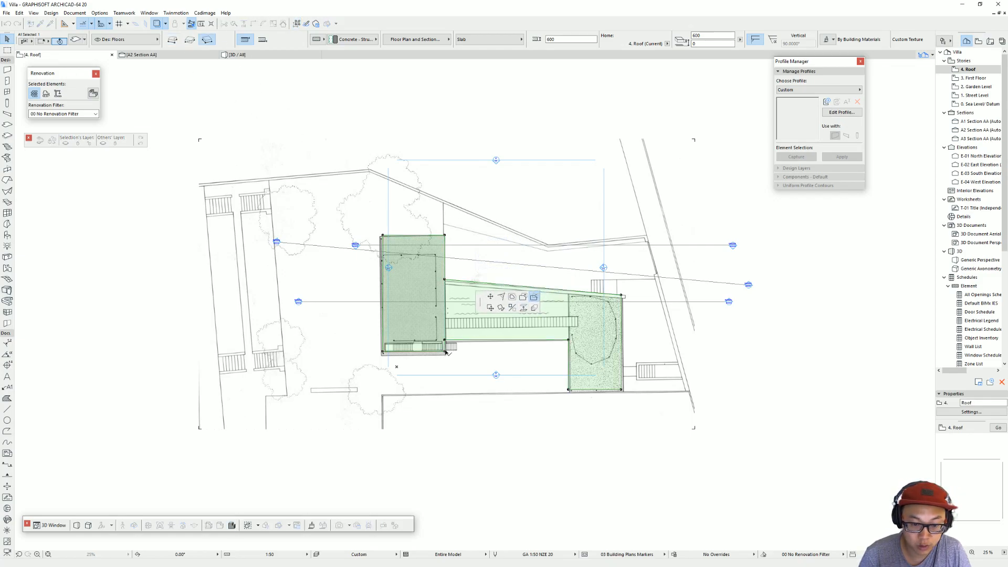
scroll(445, 298, "up", 4)
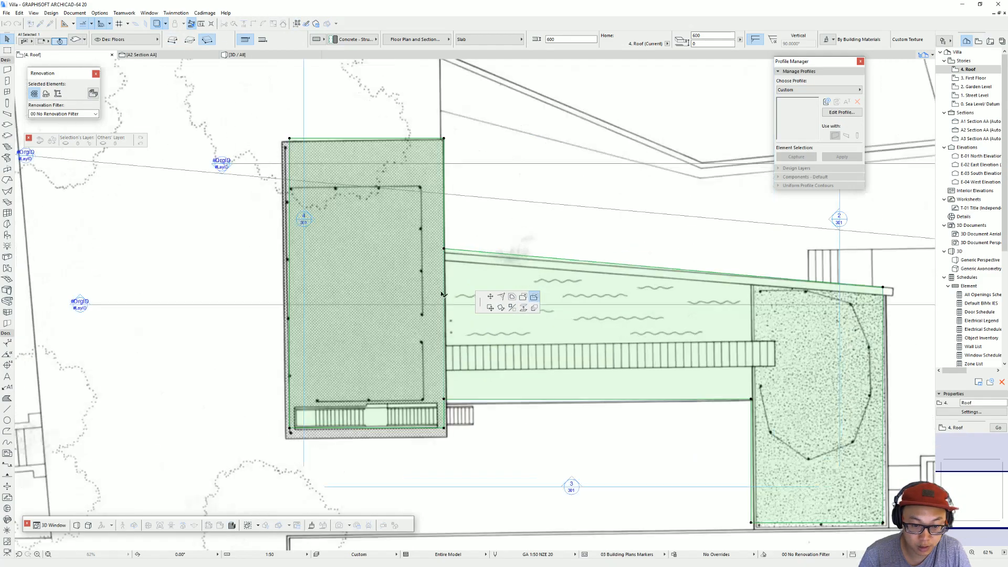
left_click(445, 140)
left_click(232, 441)
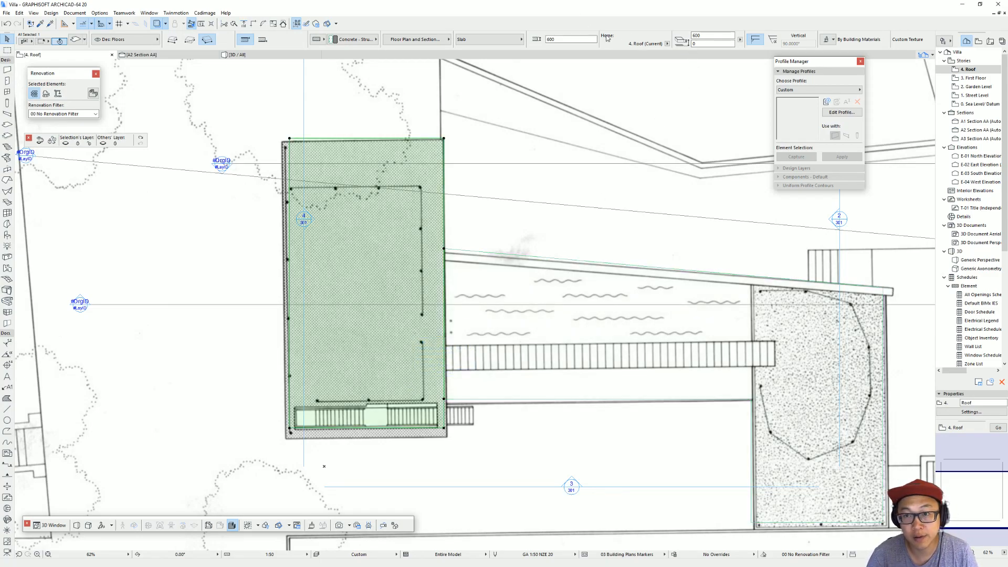
Step: Set the hatched block's roof slab to an offset of 1000 from the Roof story and check it in 3D
left_click(695, 43)
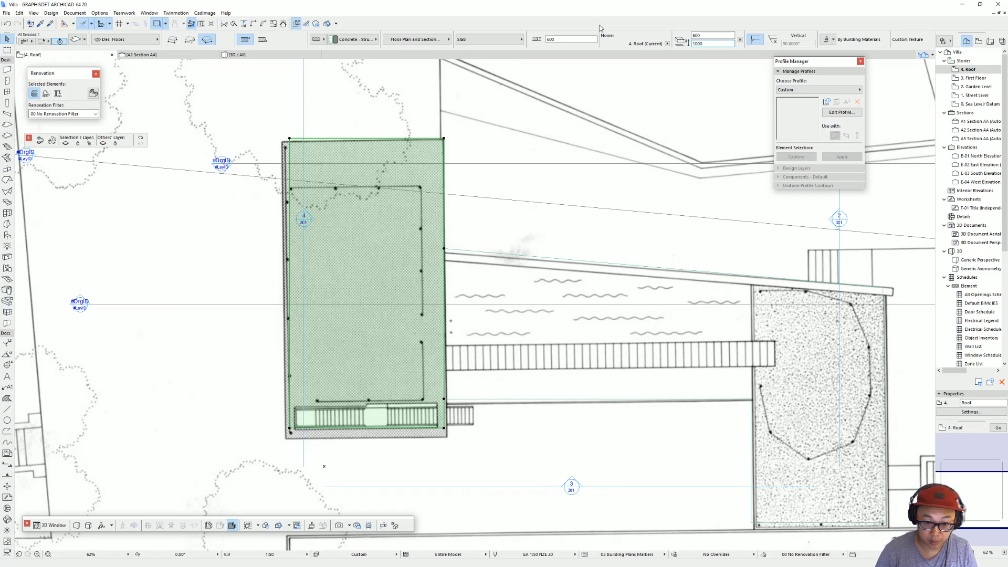
key("Escape")
key("F3")
scroll(514, 197, "up", 3)
middle_click_drag(514, 197, 467, 217, "shift")
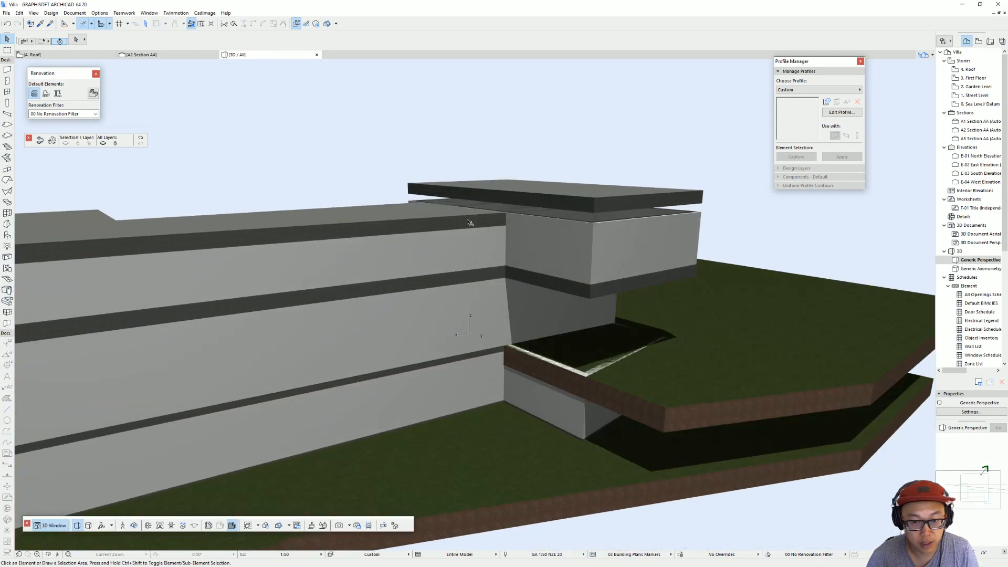
scroll(525, 217, "down", 3)
middle_click_drag(528, 222, 460, 219, "shift")
key("F2")
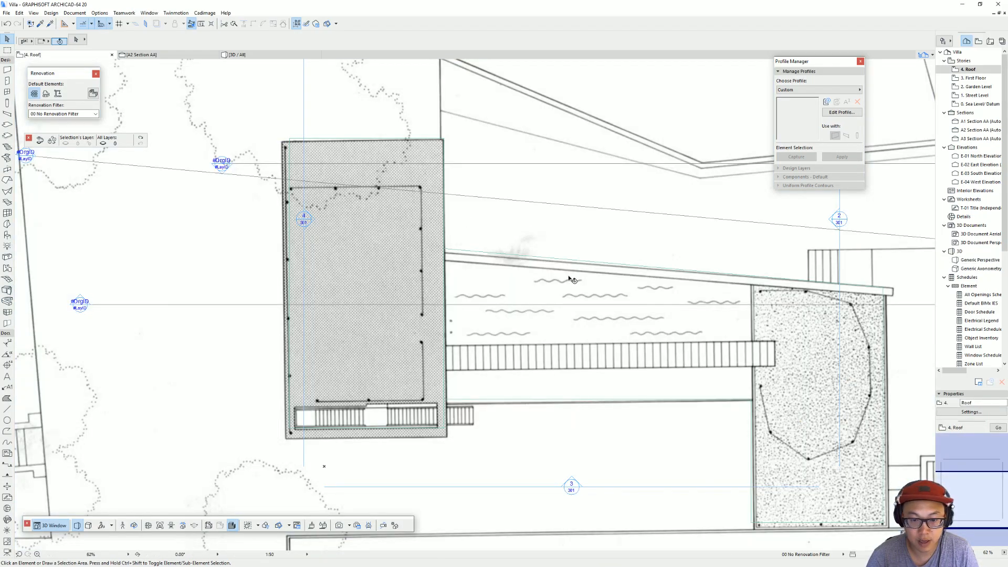
Step: Open the A2 Section AA view from its section line on the roof plan
left_click(548, 305)
right_click(548, 306)
left_click(570, 330)
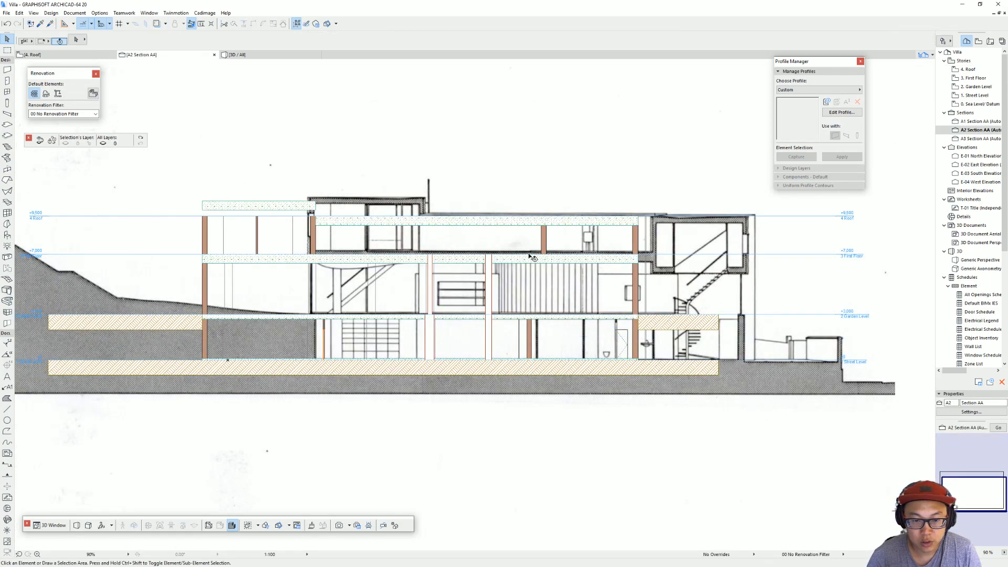
Step: Try to raise the lower roof slab to an offset of 1715 in the section and undo the move
scroll(534, 261, "up", 4)
middle_click_drag(609, 295, 599, 330)
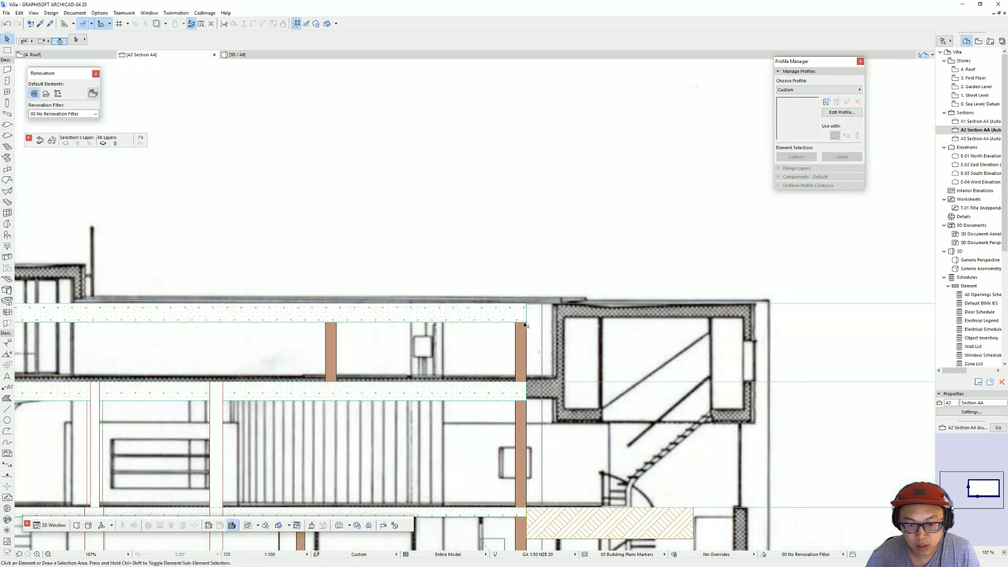
left_click(524, 321)
left_click_drag(514, 322, 517, 270)
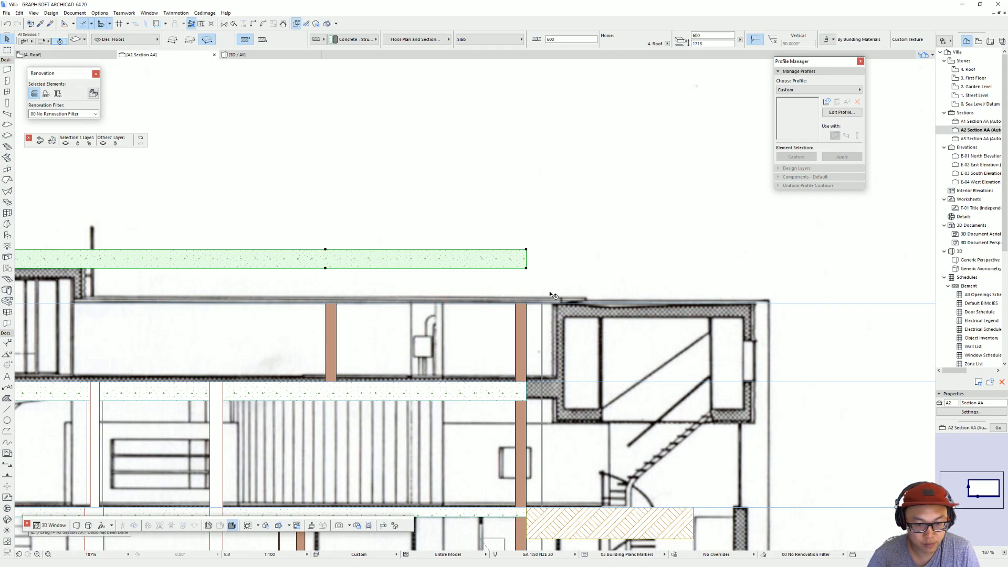
key("ctrl+z")
scroll(503, 297, "down", 5)
key("Escape")
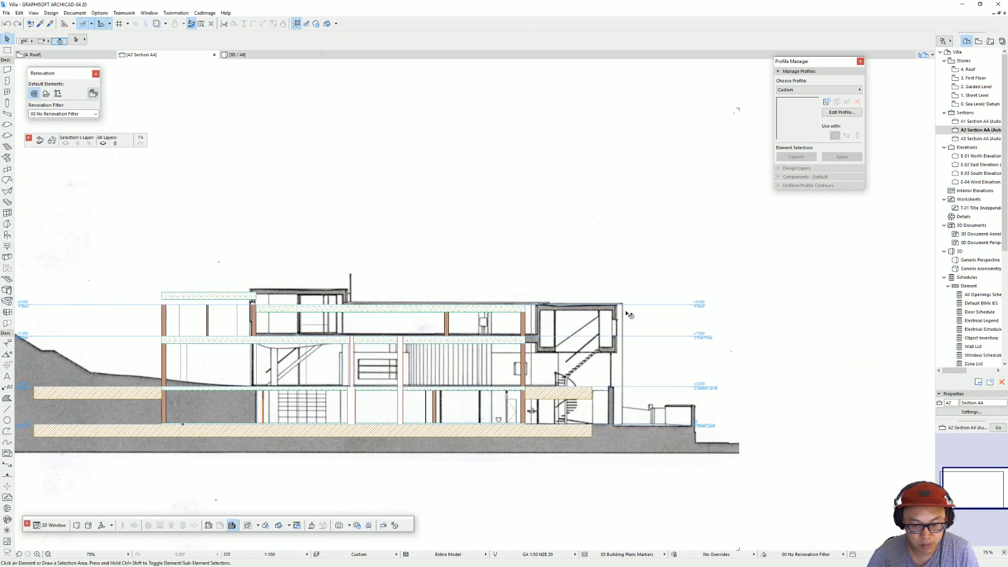
Step: Inspect the roof slabs in 3D from the opposite side and select the lower roof slab
key("F2")
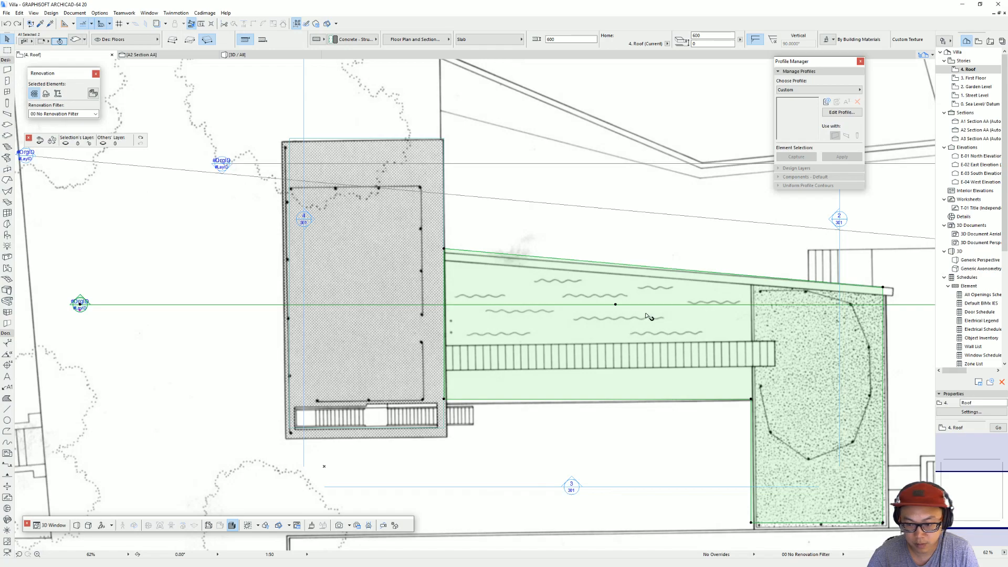
key("F3")
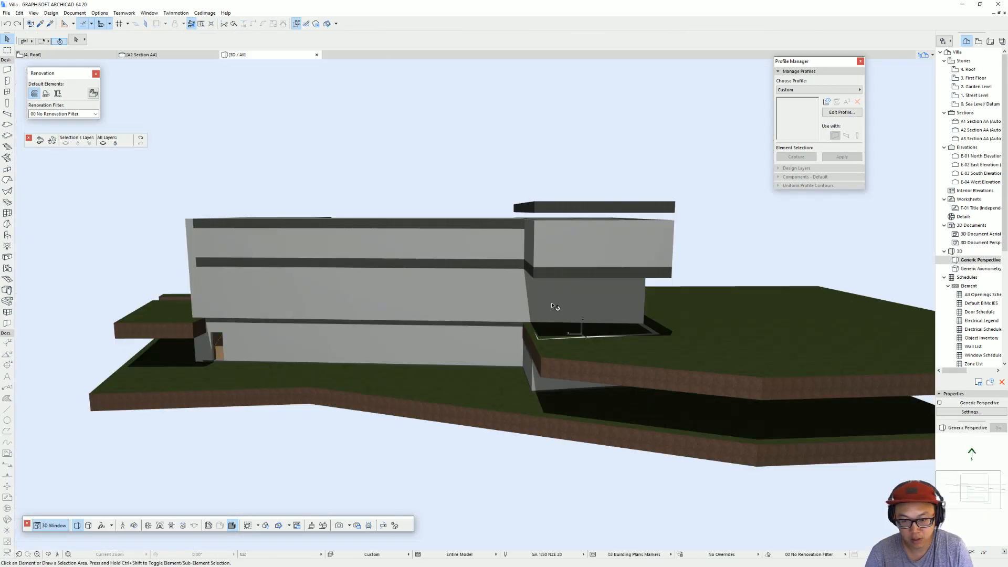
middle_click_drag(602, 258, 748, 280, "shift")
middle_click_drag(549, 267, 653, 269, "shift")
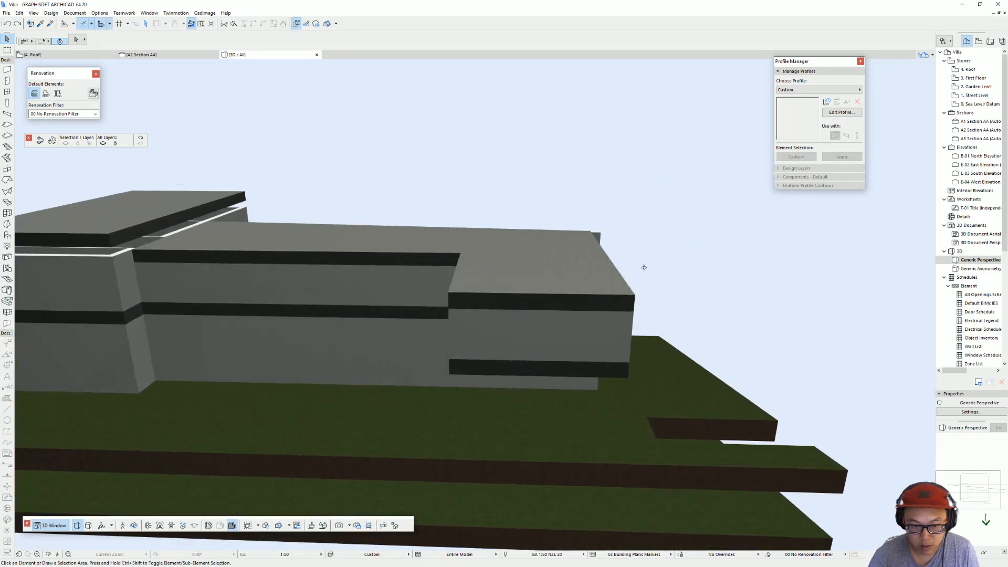
left_click(405, 240)
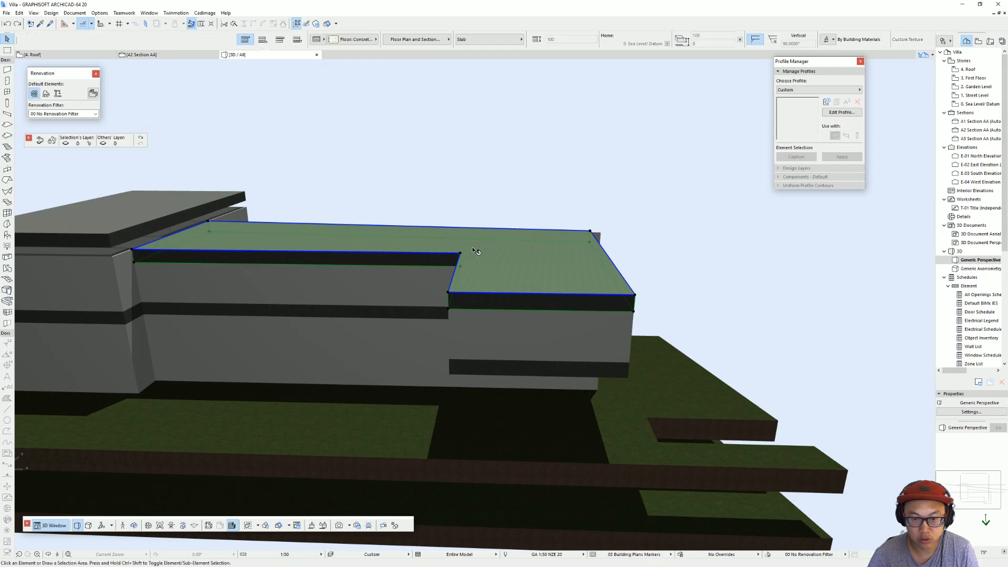
Step: Duplicate the lower roof slab in place on the Roof plan
key("F2")
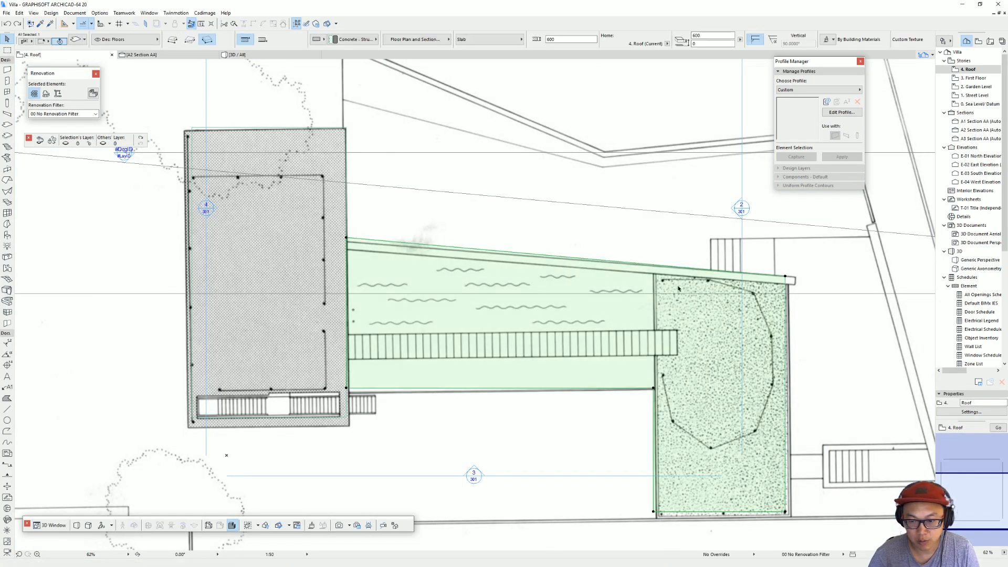
scroll(465, 261, "down", 5)
key("ctrl+d")
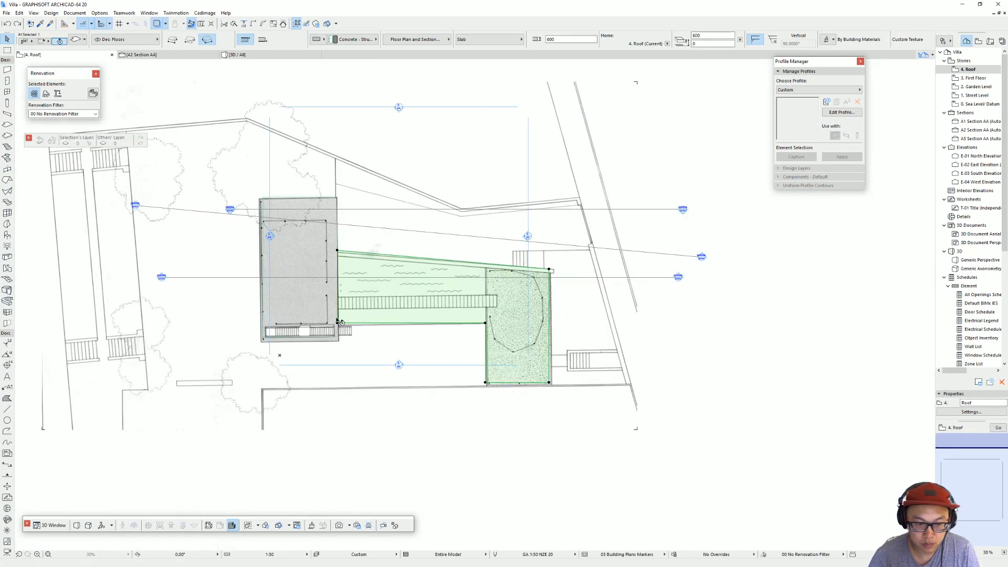
key("Escape")
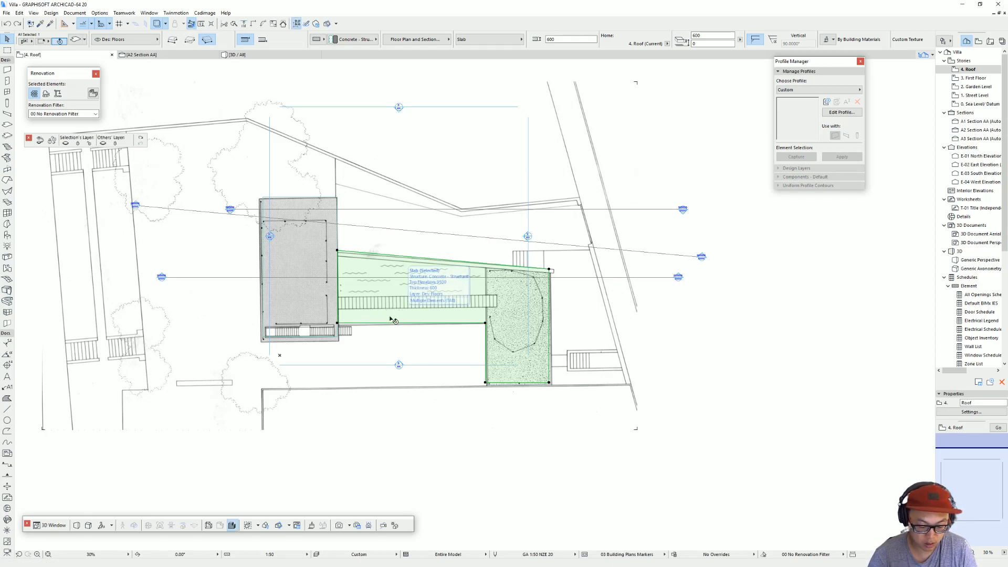
key("ctrl+d")
left_click(337, 324)
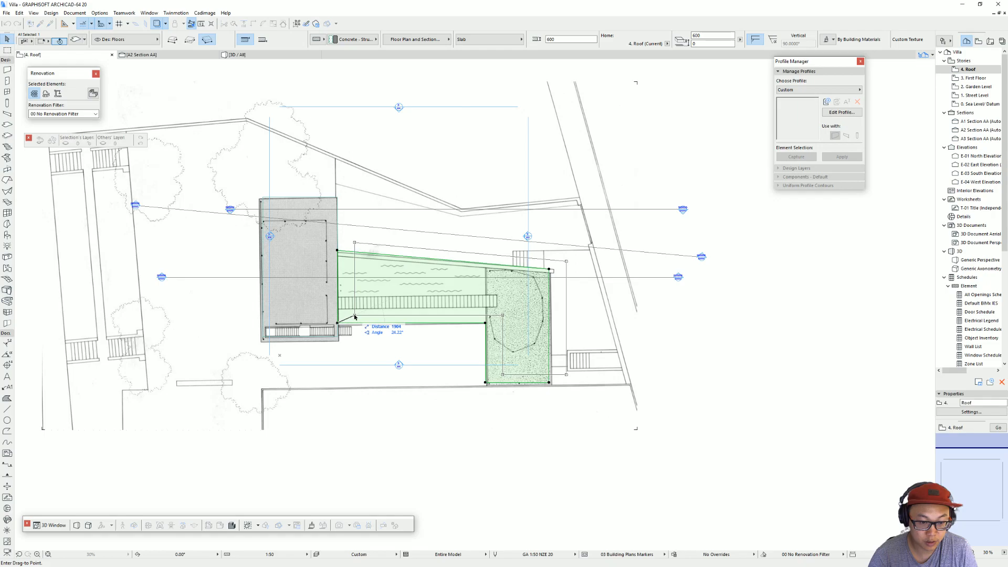
key("Escape")
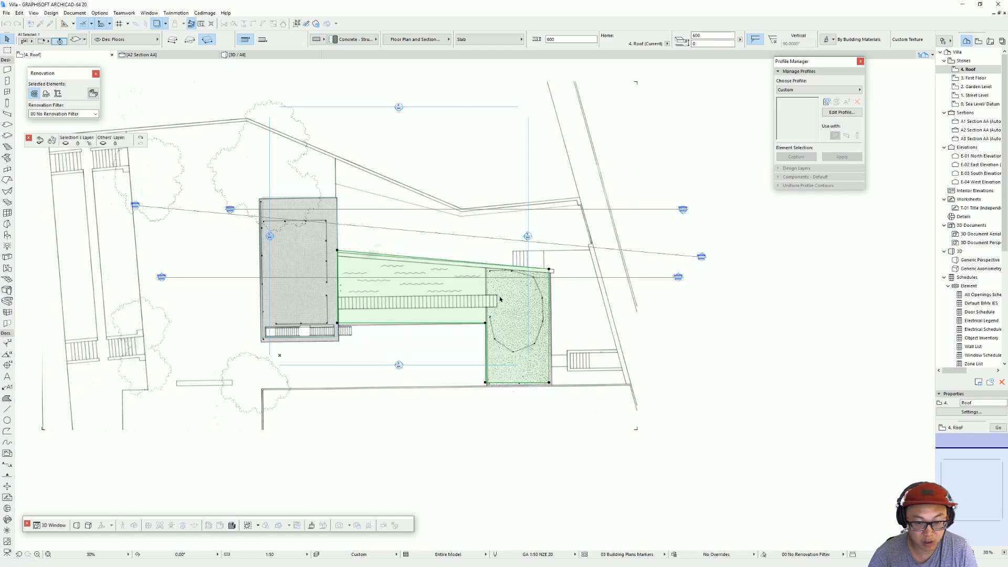
Step: Subtract the middle section from one copy of the lower roof slab, keeping only the stippled block
left_click(486, 383)
left_click(485, 383)
left_click(279, 234)
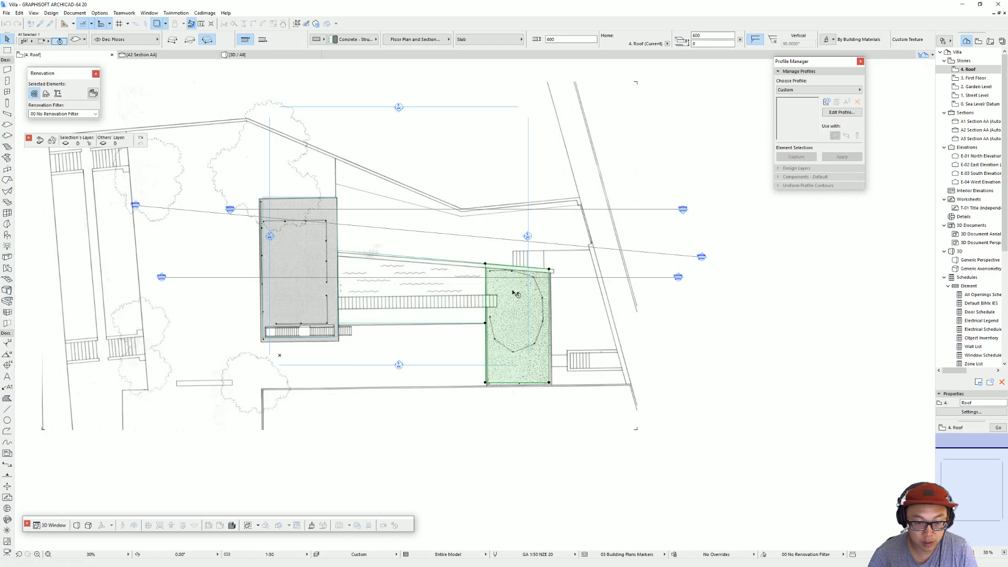
Step: Subtract the stippled block from the other lower roof slab copy with a rotated rectangle, keeping only the middle section
left_click(470, 262)
left_click(469, 262)
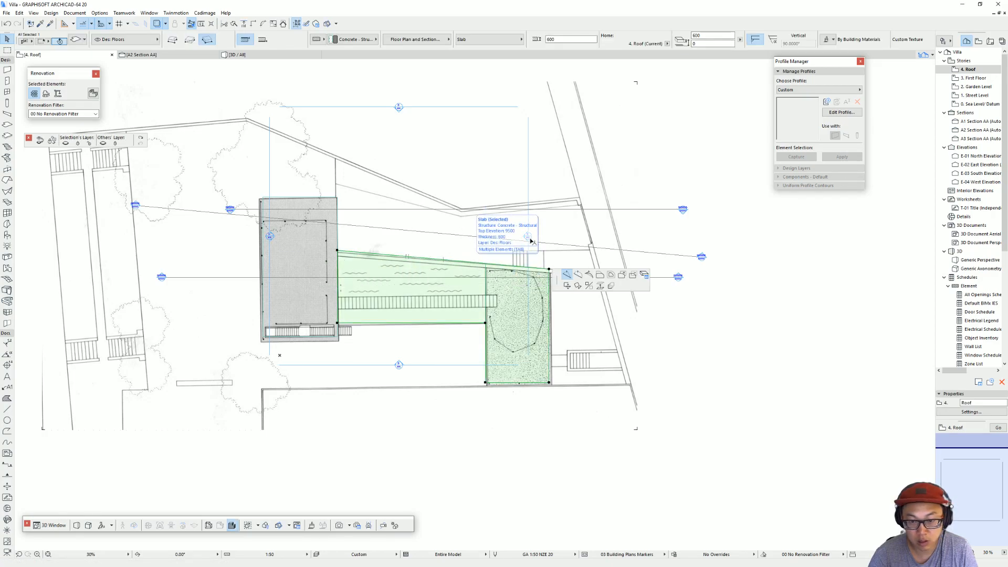
left_click(550, 383)
key("ctrl+z")
left_click(550, 270)
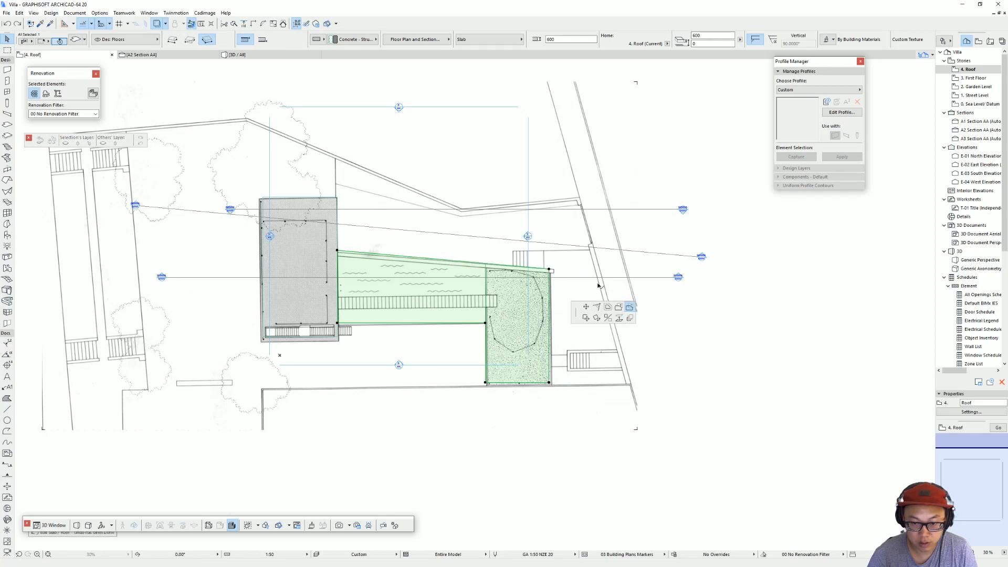
left_click(629, 307)
left_click(486, 383)
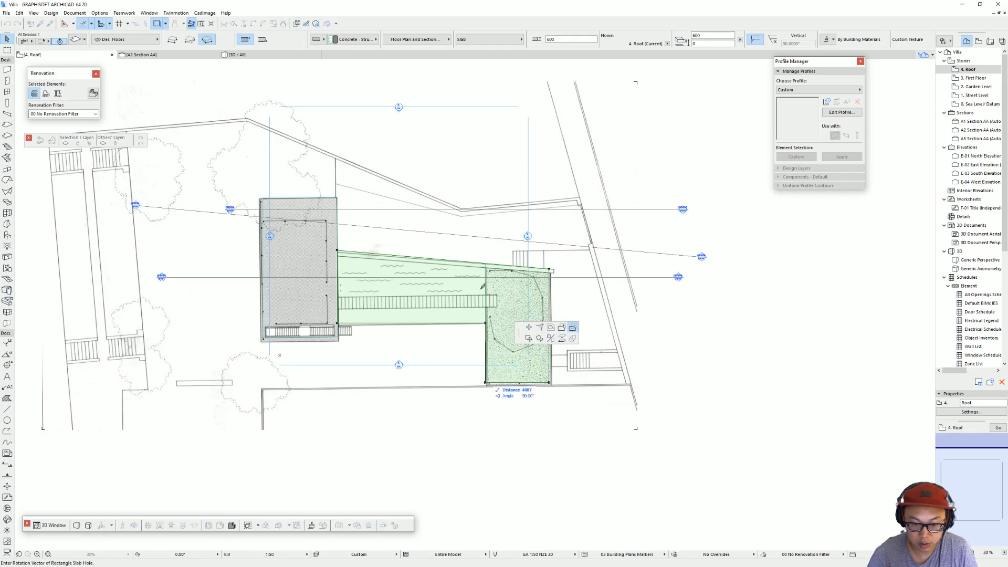
left_click(486, 219)
left_click(660, 231)
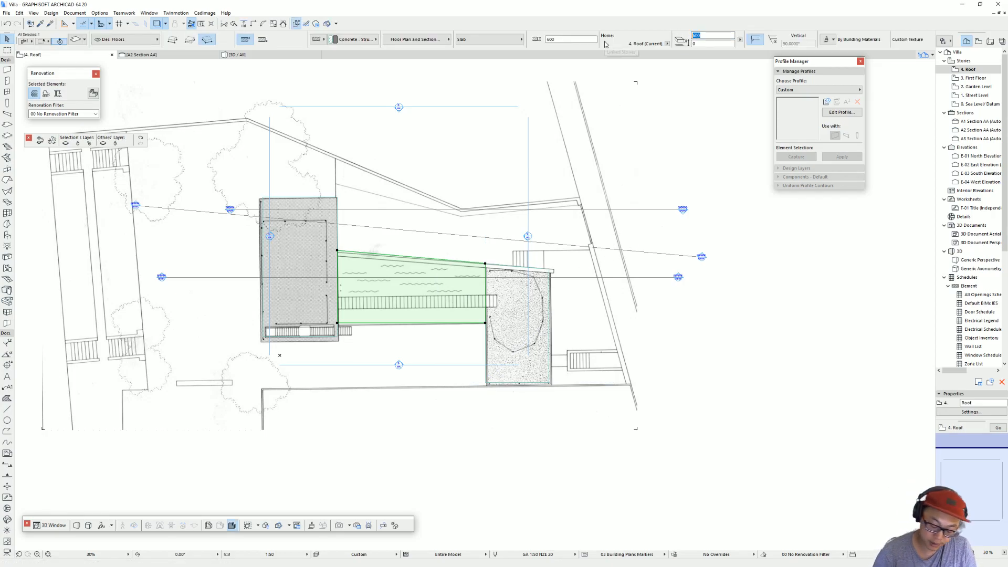
Step: Set the middle roof slab's thickness to 150 mm and select the slab over the stippled block
left_click(715, 35)
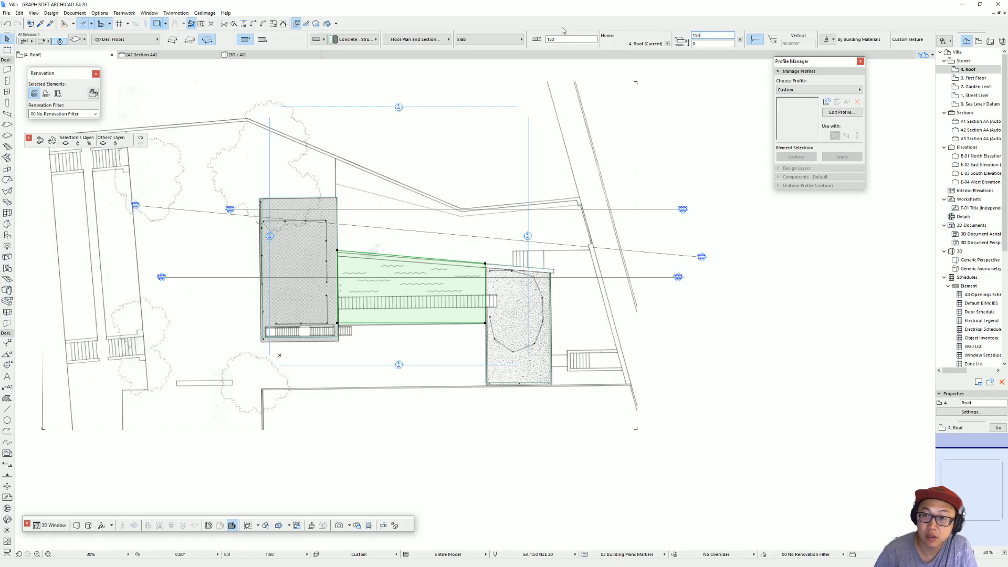
key("Return")
left_click(503, 309)
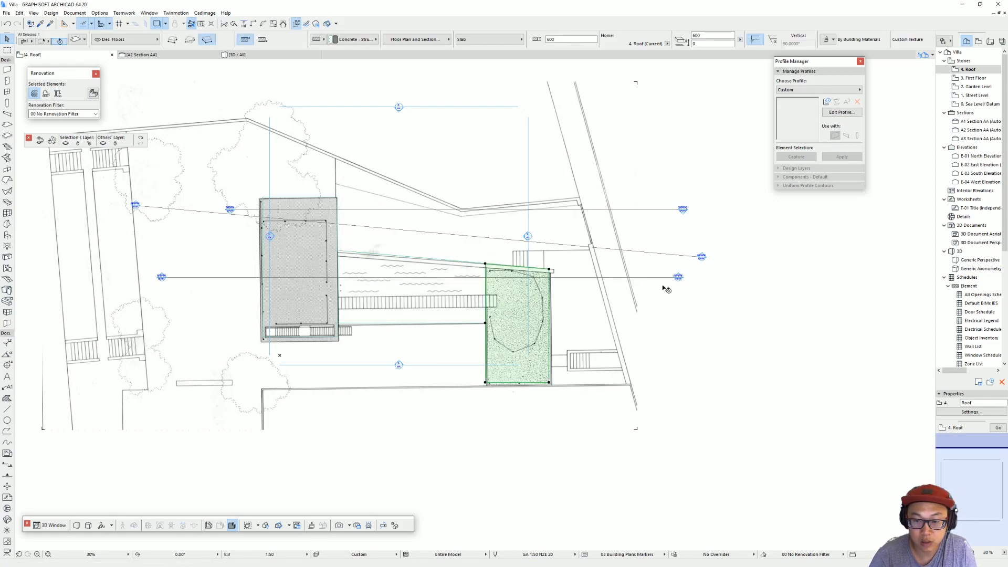
Step: Open Section AA and move the traced section drawing so its outer roof corner lines up with the end of the model's lower roof slab
left_click(679, 278)
right_click(680, 279)
left_click(736, 303)
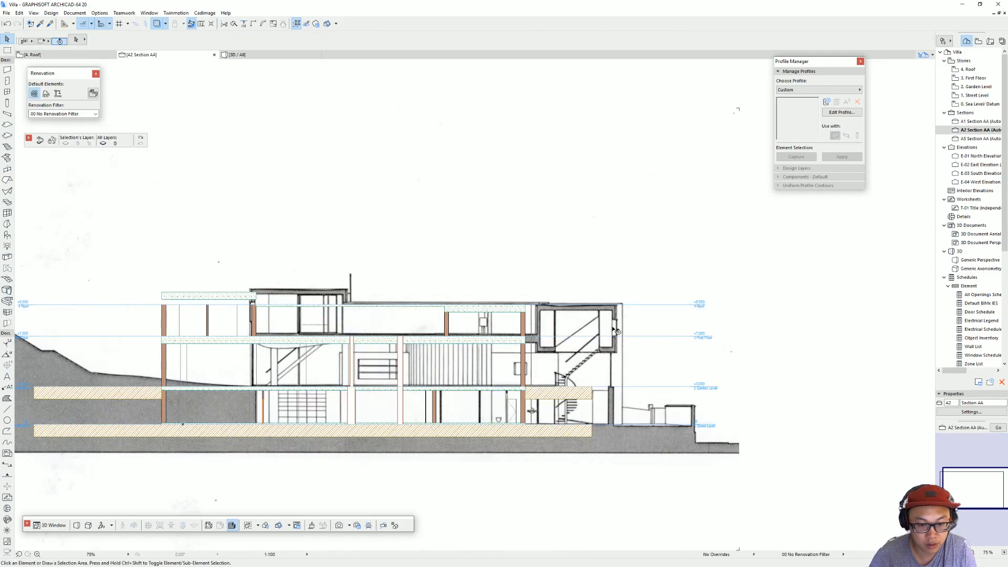
scroll(554, 322, "up", 1)
left_click(472, 315)
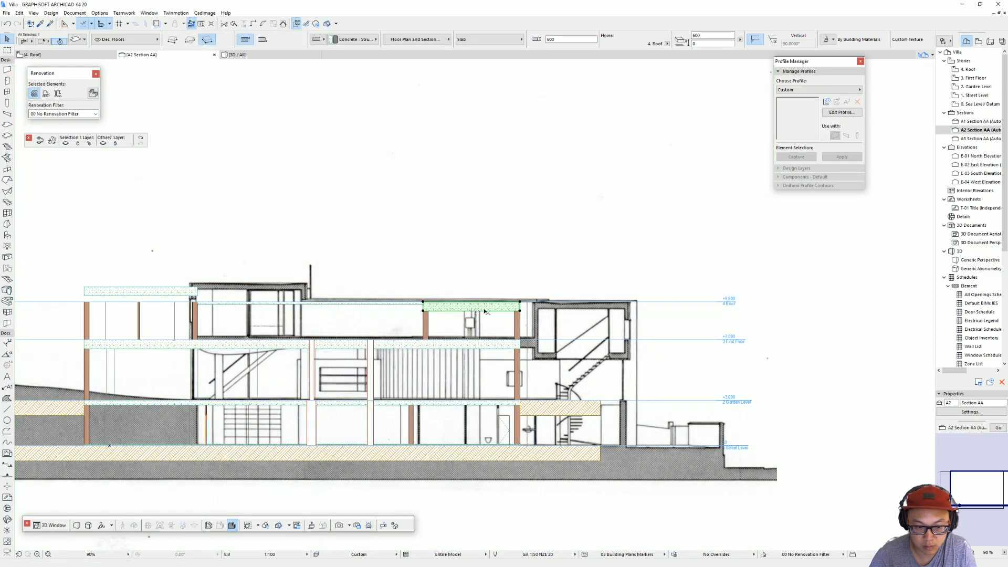
middle_click_drag(485, 311, 556, 303)
left_click(704, 301)
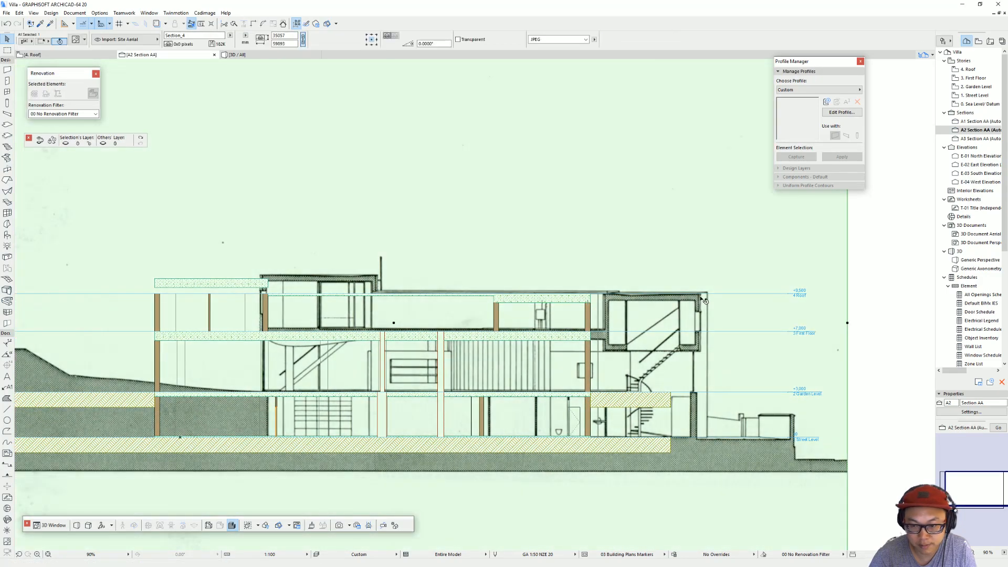
left_click(592, 297)
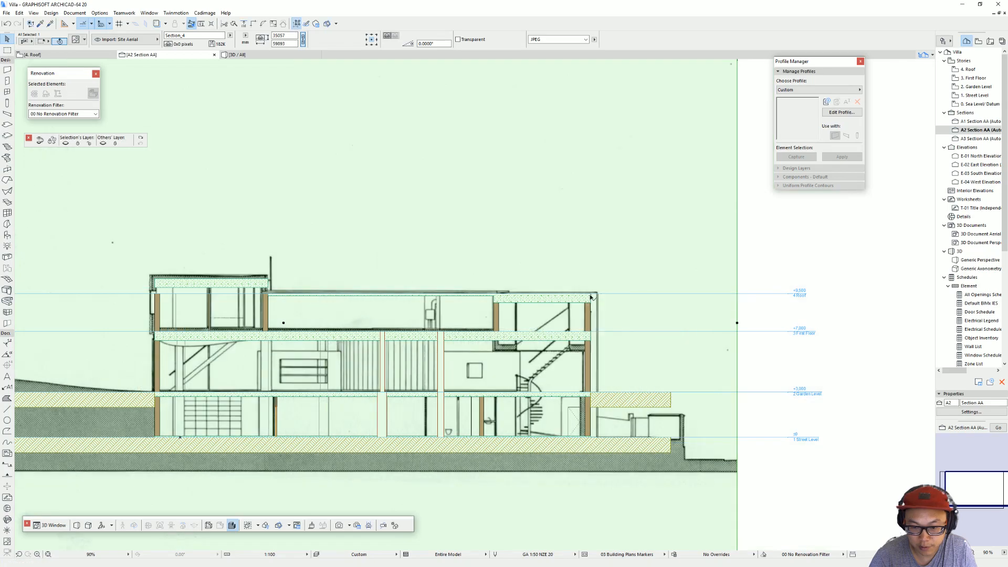
middle_click_drag(551, 300, 610, 295)
left_click(346, 279)
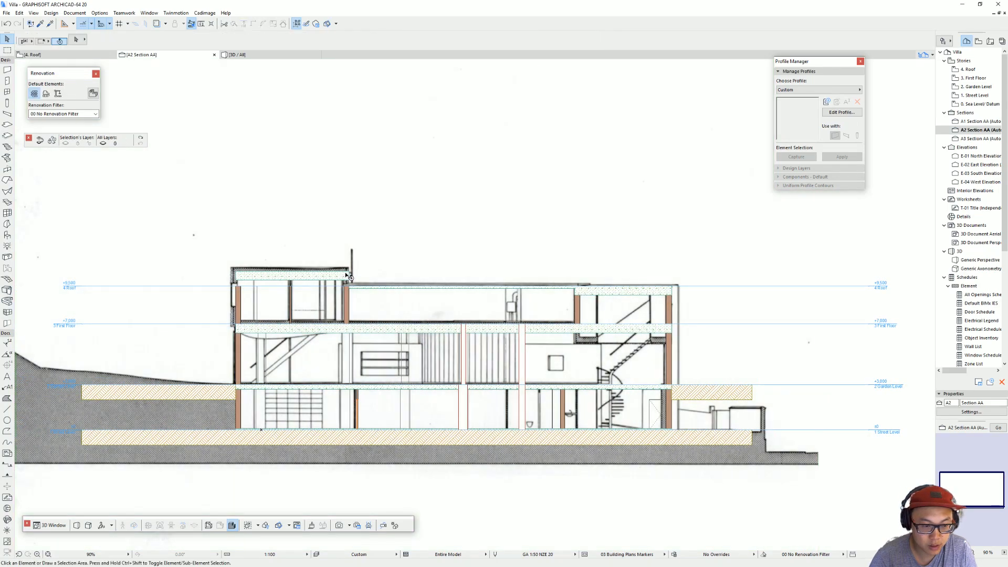
left_click(348, 272)
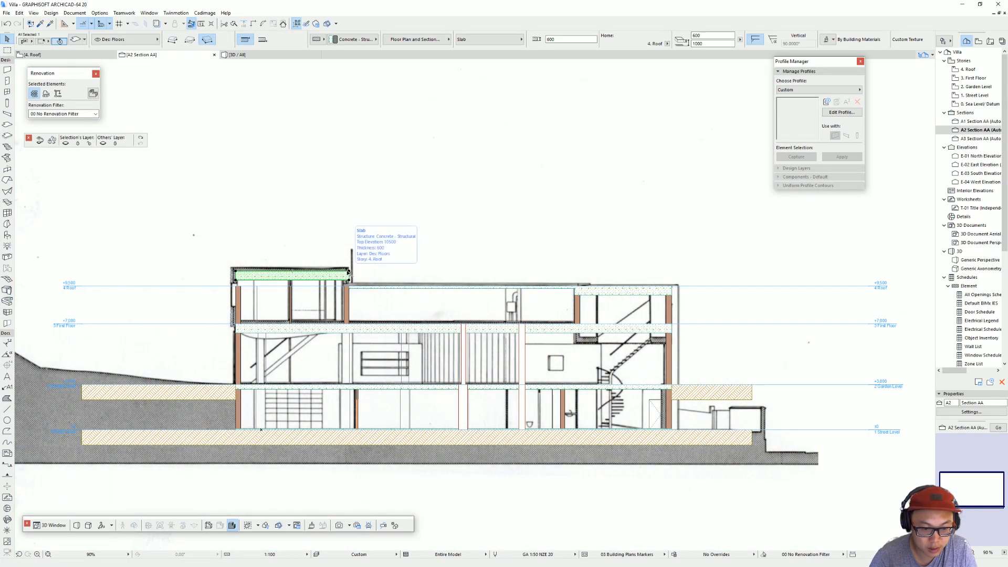
left_click(580, 295)
left_click(578, 297)
left_click_drag(578, 297, 617, 264)
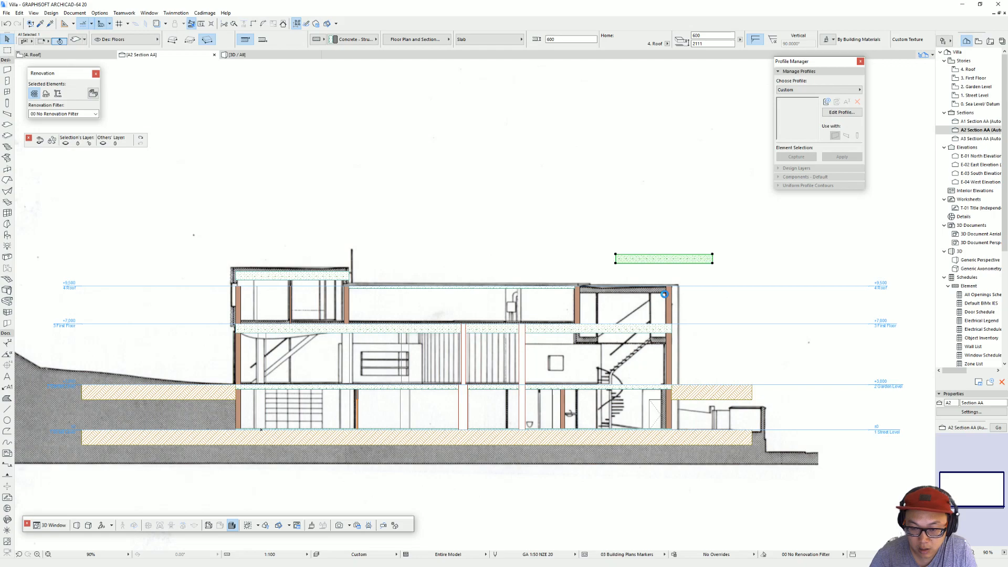
key("ctrl+z")
Step: Set the thickness of both the upper roof slab and the stippled block's roof slab to 400 mm
left_click(319, 281, "shift")
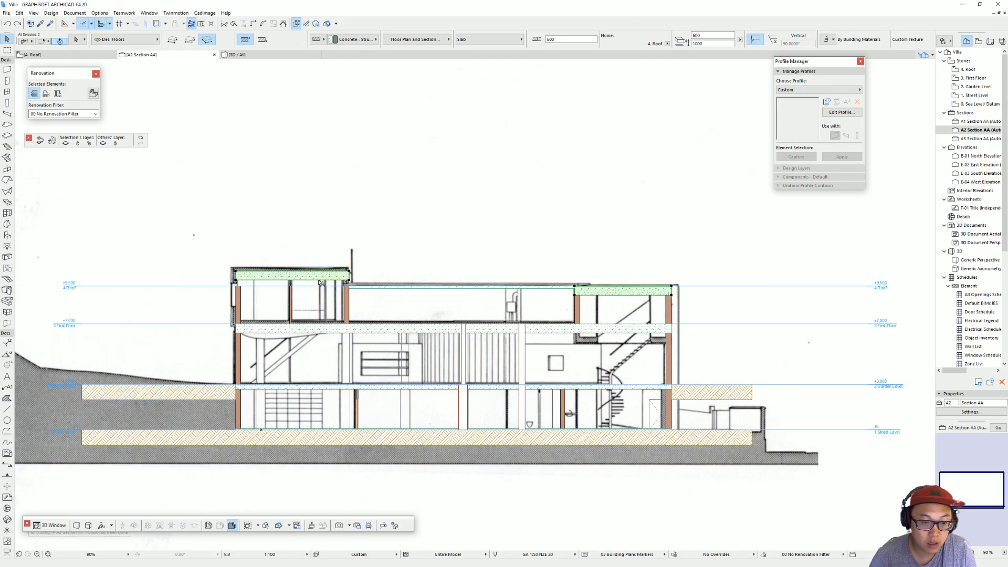
type("300")
key("Return")
left_click(703, 33)
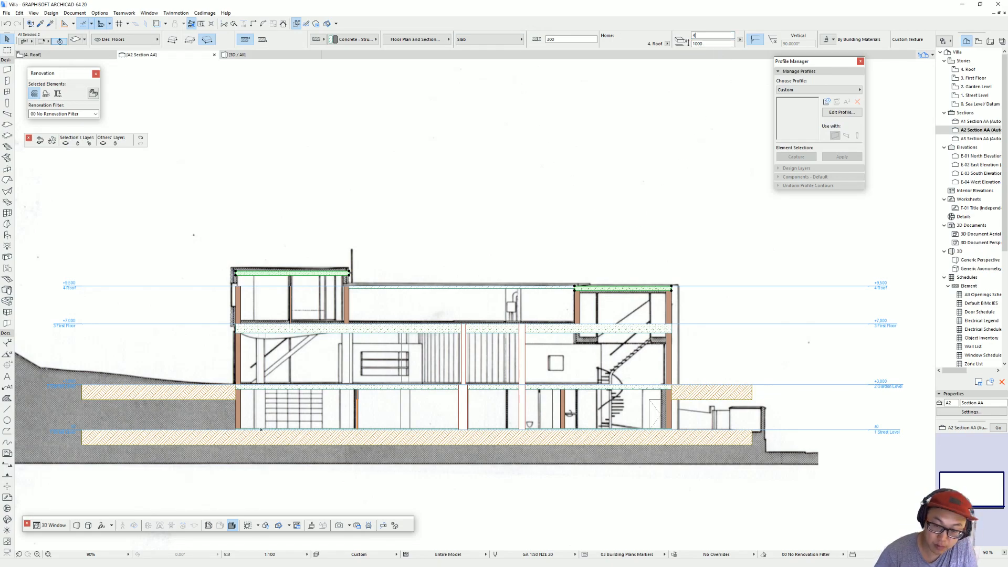
left_click(383, 254)
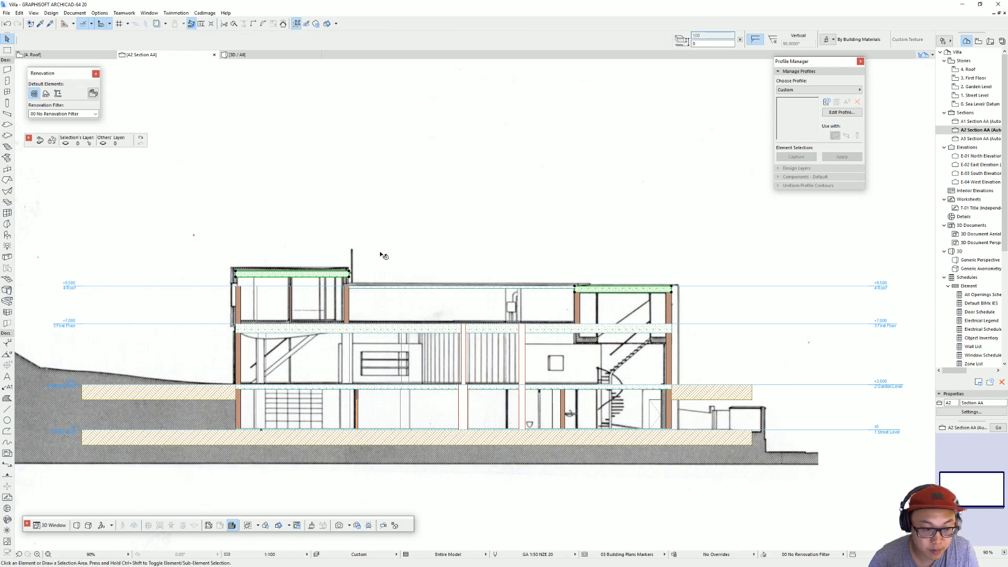
Step: Measure from the first floor level up to the upper roof slab and set that slab's offset from the Roof story to 1200 mm
middle_click_drag(323, 303, 400, 277)
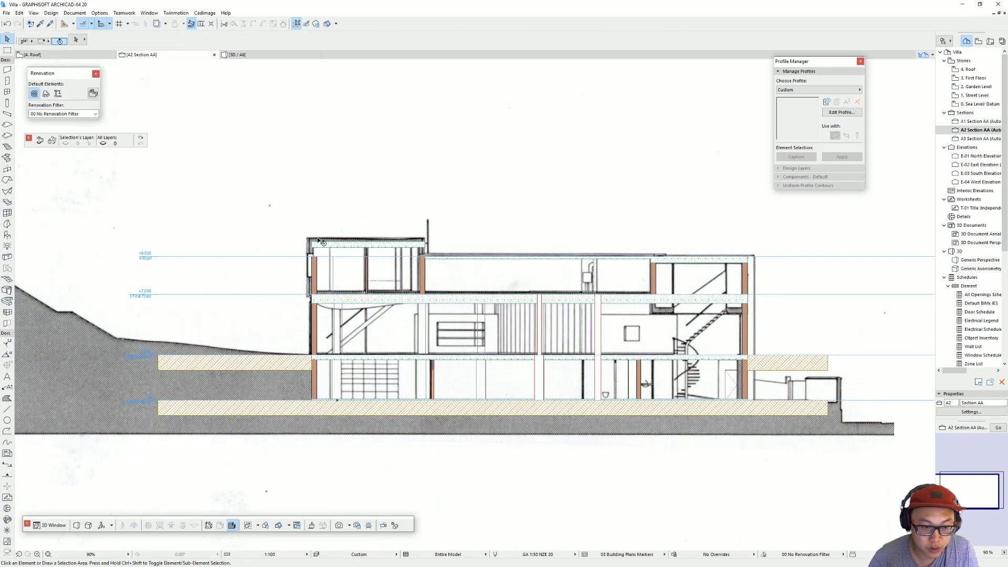
scroll(426, 249, "up", 3)
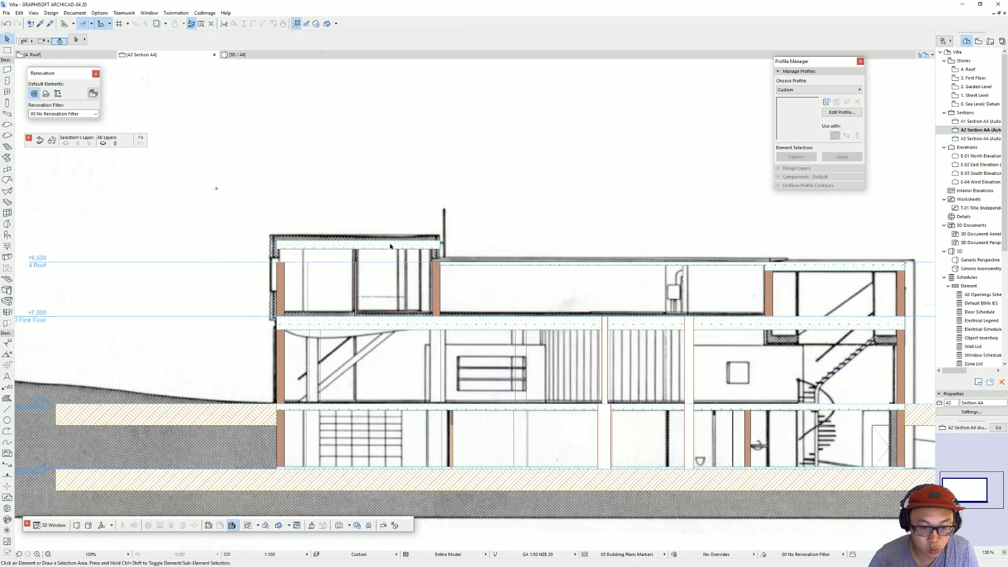
left_click(449, 251)
key("ctrl+d")
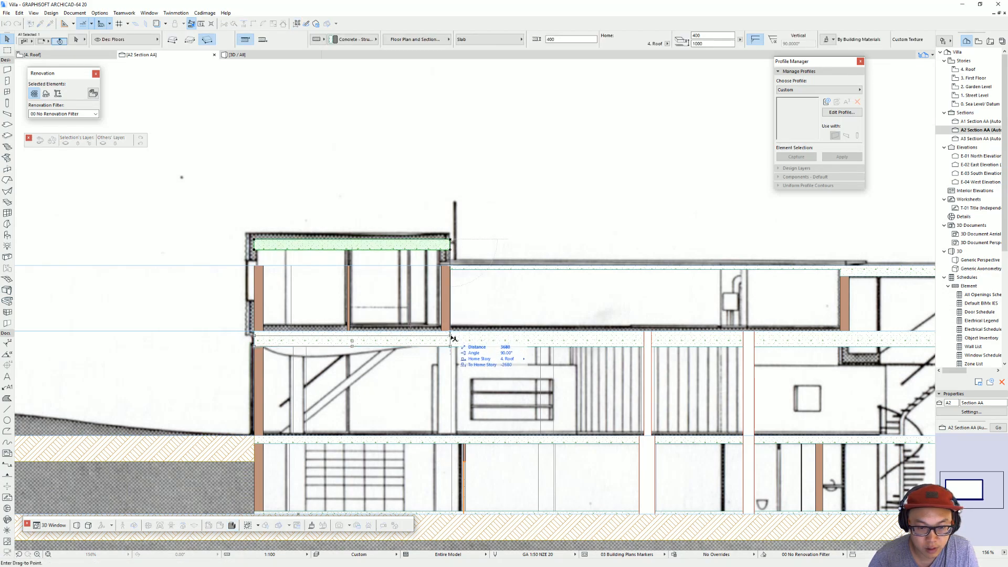
key("Escape")
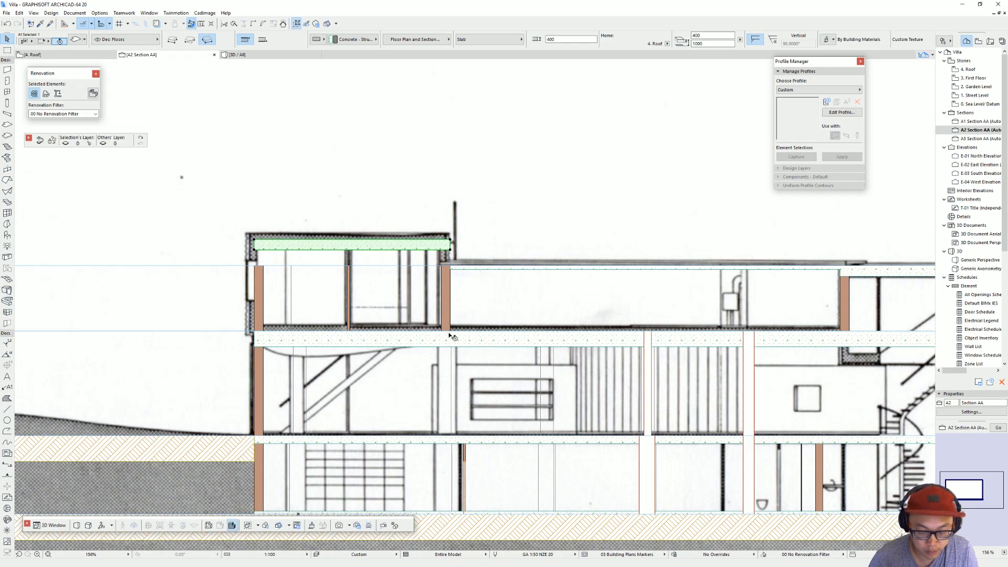
key("m")
left_click(439, 331)
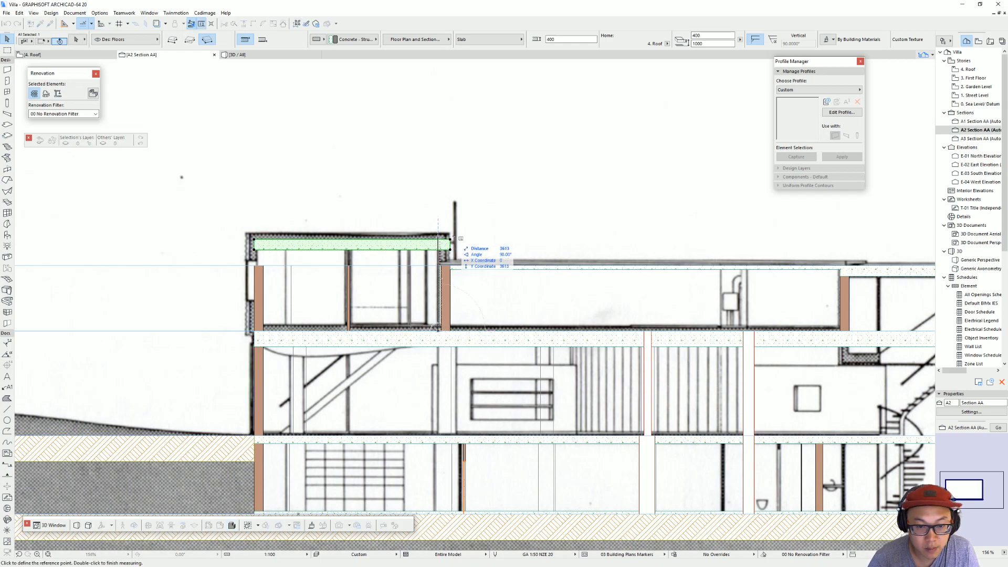
key("Escape")
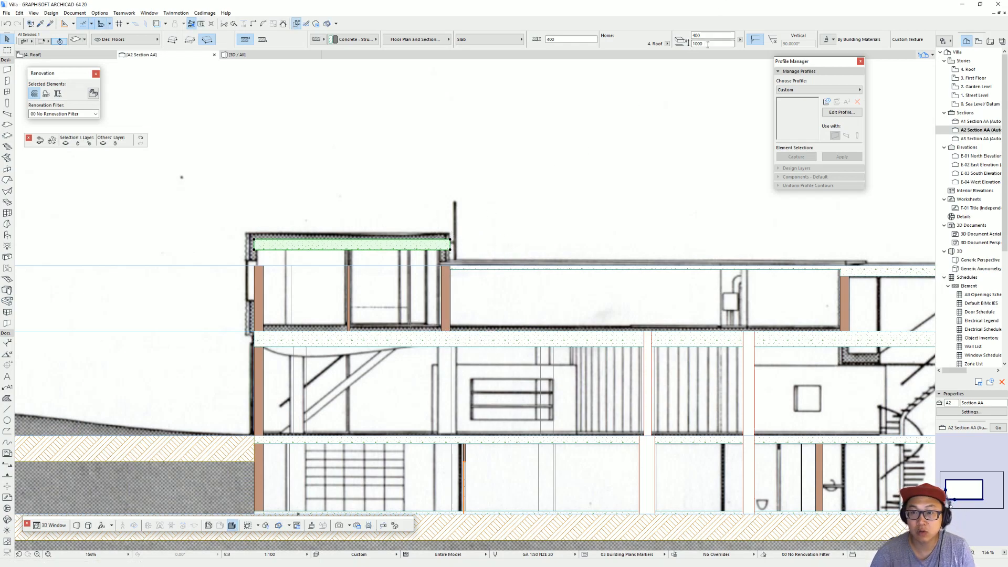
key("Return")
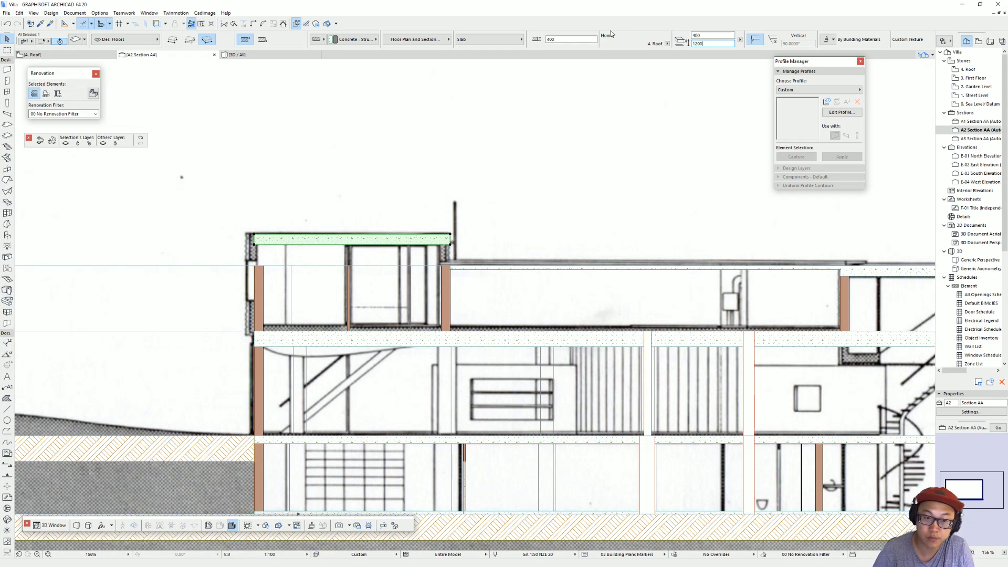
key("Escape")
Step: Select all the first-floor walls beneath the raised upper roof slab in the 3D view
key("F3")
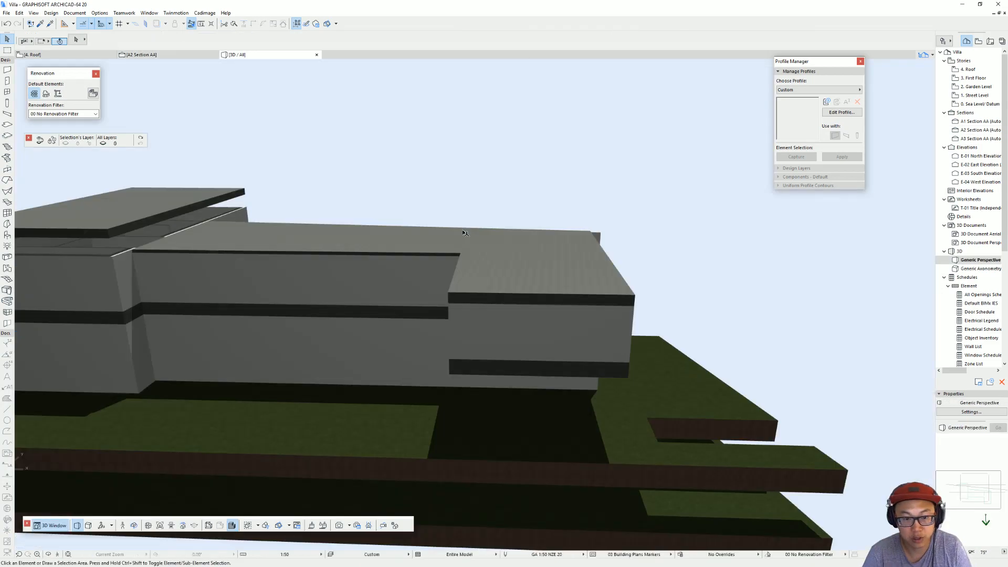
middle_click_drag(228, 226, 385, 198, "shift")
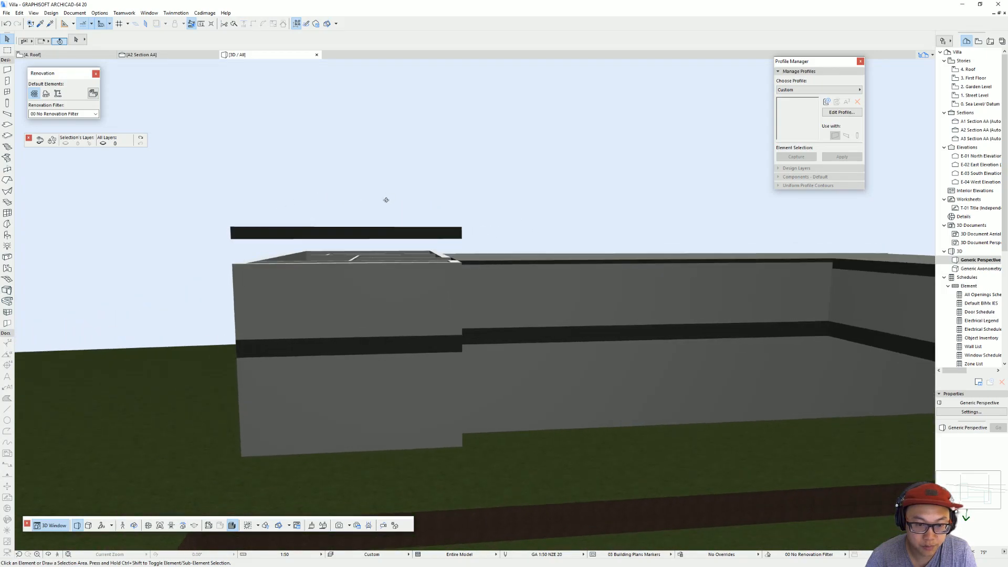
left_click(391, 253)
middle_click_drag(404, 255, 258, 285, "shift")
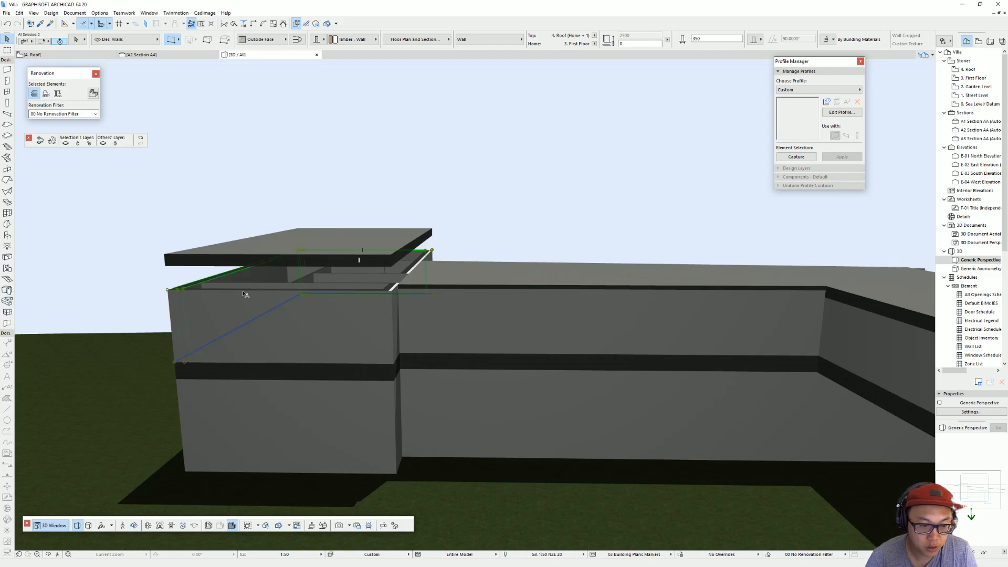
left_click(263, 286, "shift")
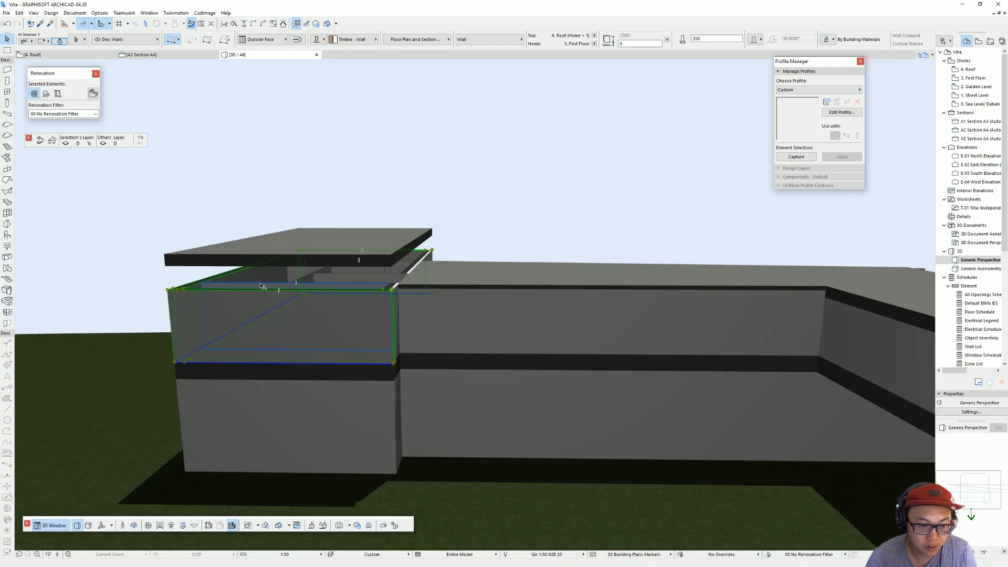
left_click(312, 282, "shift")
middle_click_drag(382, 277, 361, 271, "shift")
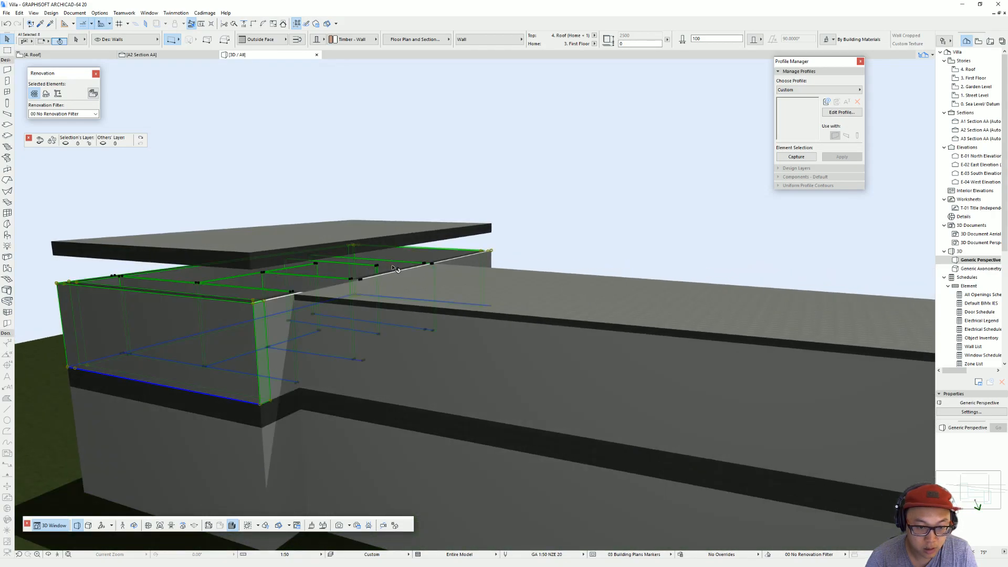
left_click(307, 297, "shift")
scroll(308, 296, "up", 3)
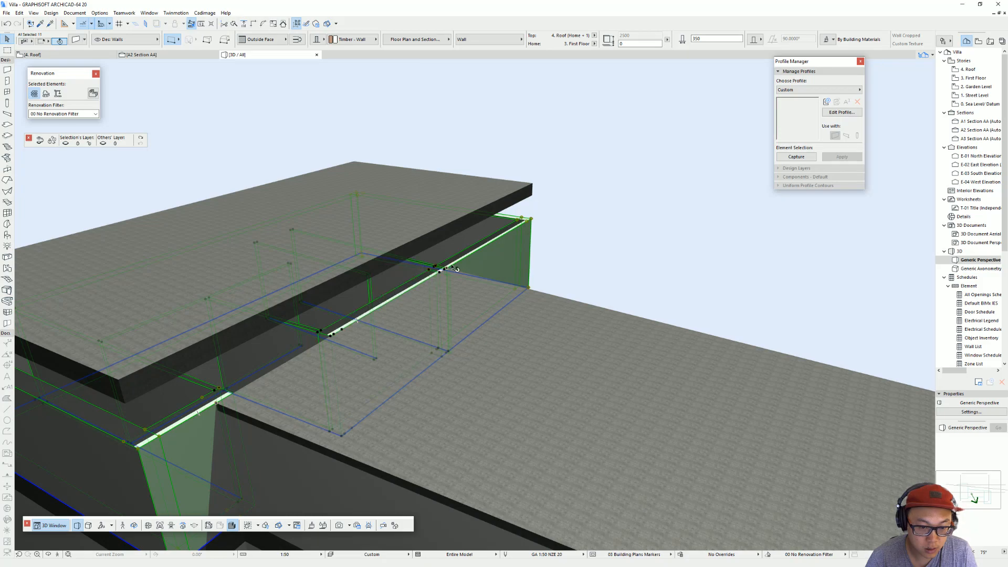
left_click(531, 219)
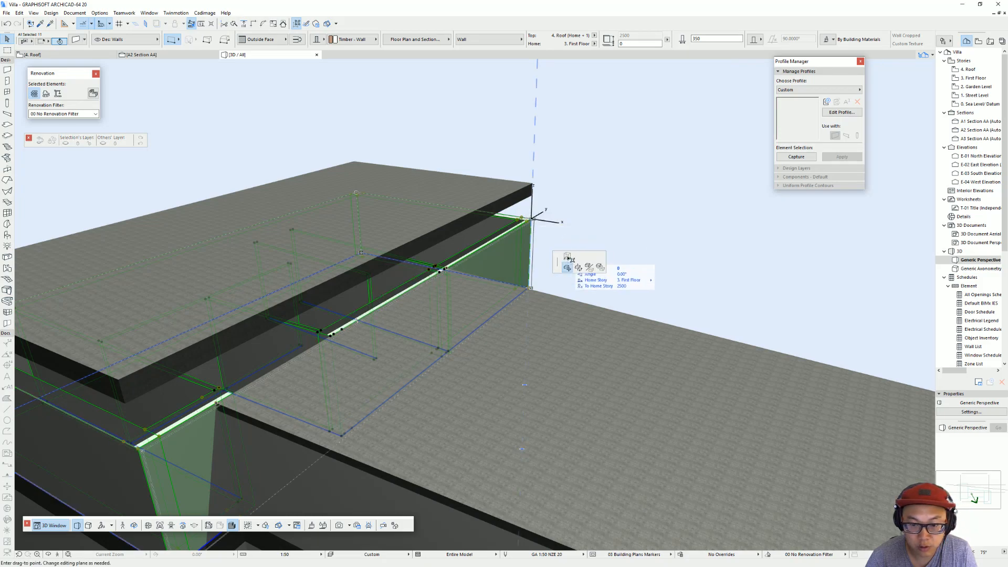
left_click(568, 225)
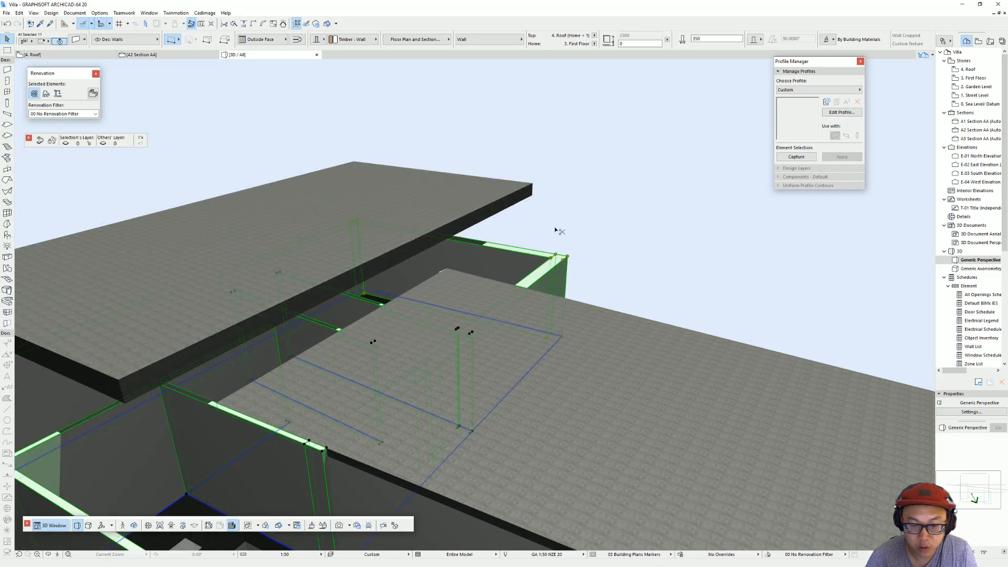
key("ctrl+z")
Step: Raise the tops of the selected first-floor walls to the top of the upper roof slab through the wall settings
key("ctrl+t")
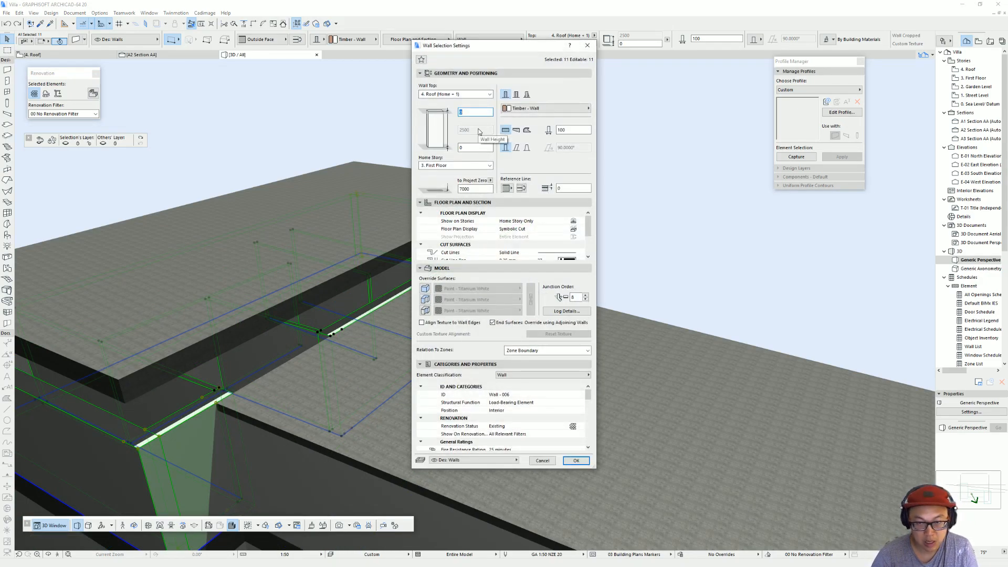
key("Return")
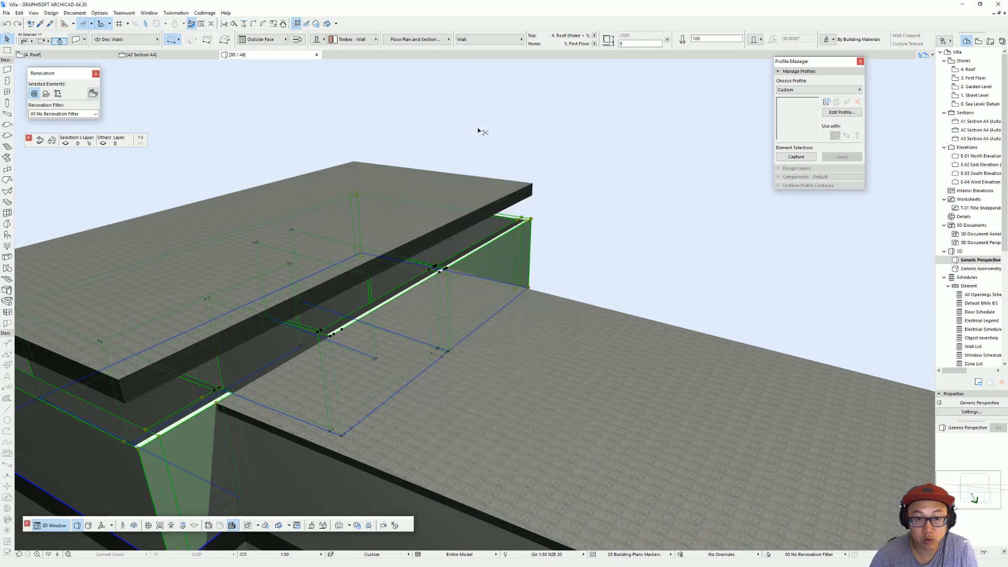
middle_click_drag(379, 265, 302, 368, "shift")
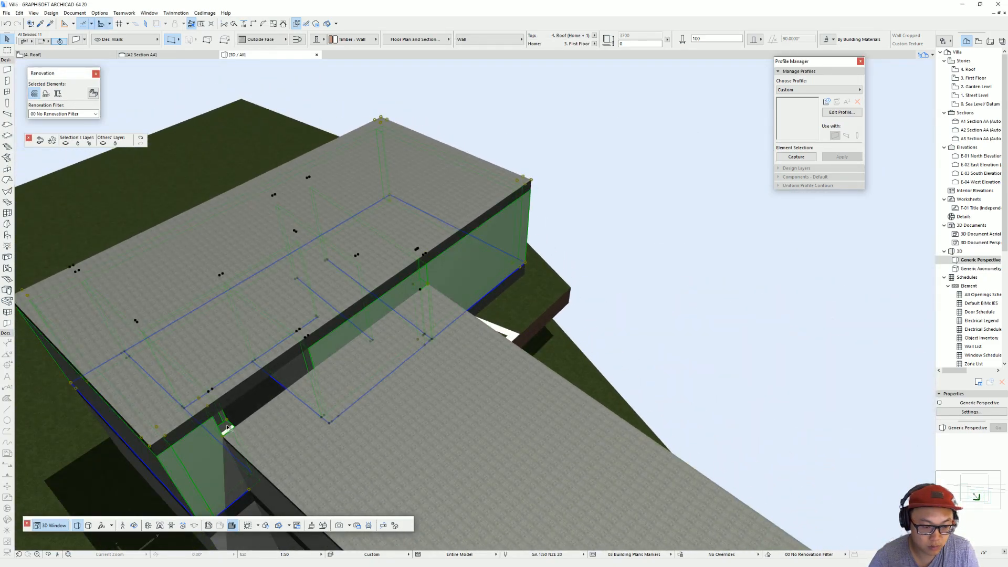
key("Escape")
Step: Delete the short wall piece at the corner under the upper roof slab, beside the middle roof section
middle_click_drag(316, 374, 439, 243)
left_click(456, 221)
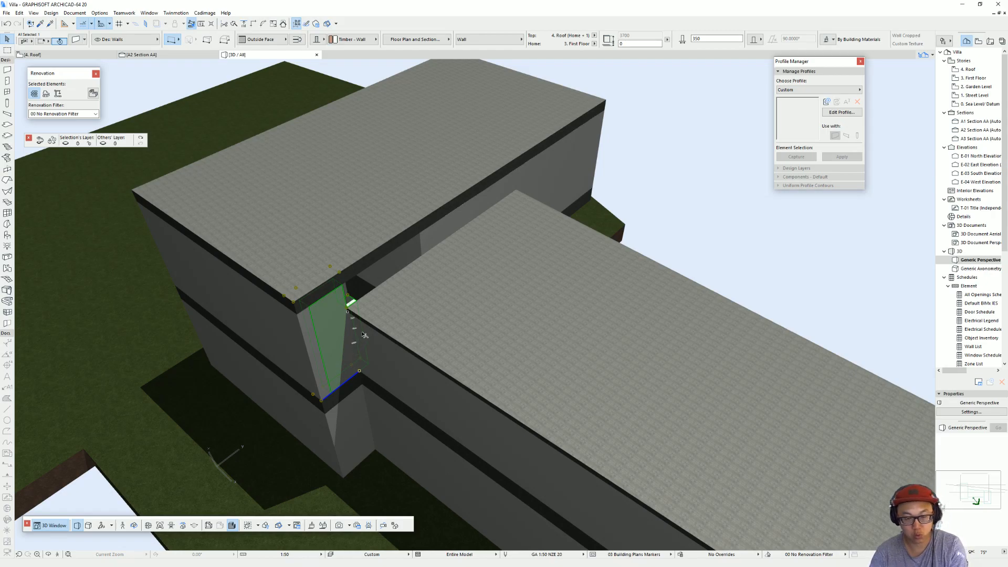
key("Delete")
key("ctrl+z")
Step: Join the remaining wall along the middle roof section with the end wall so that they meet at the upper block's corner
left_click(321, 370, "shift")
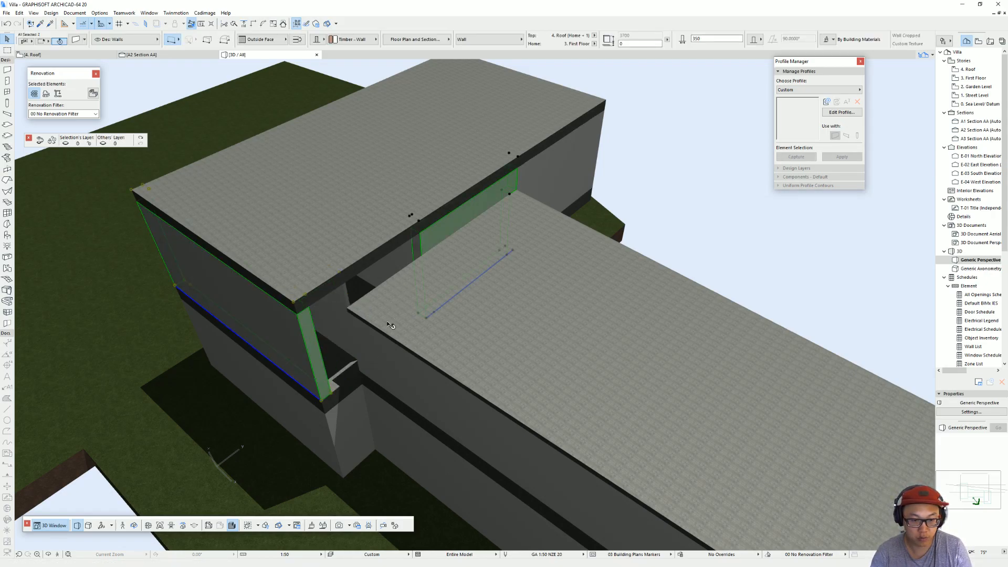
key("ctrl+z")
left_click(246, 24)
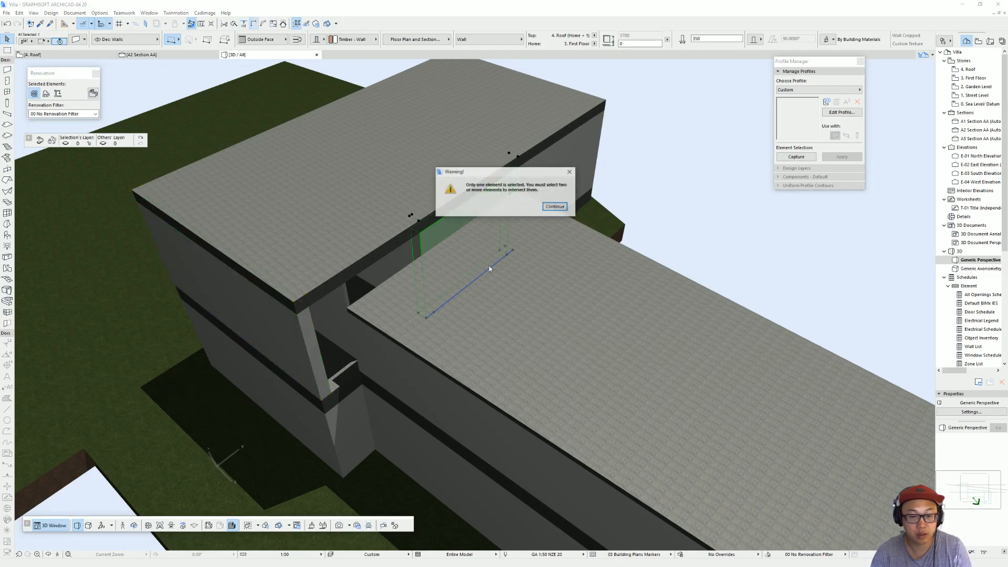
left_click(556, 209)
left_click(278, 346, "shift")
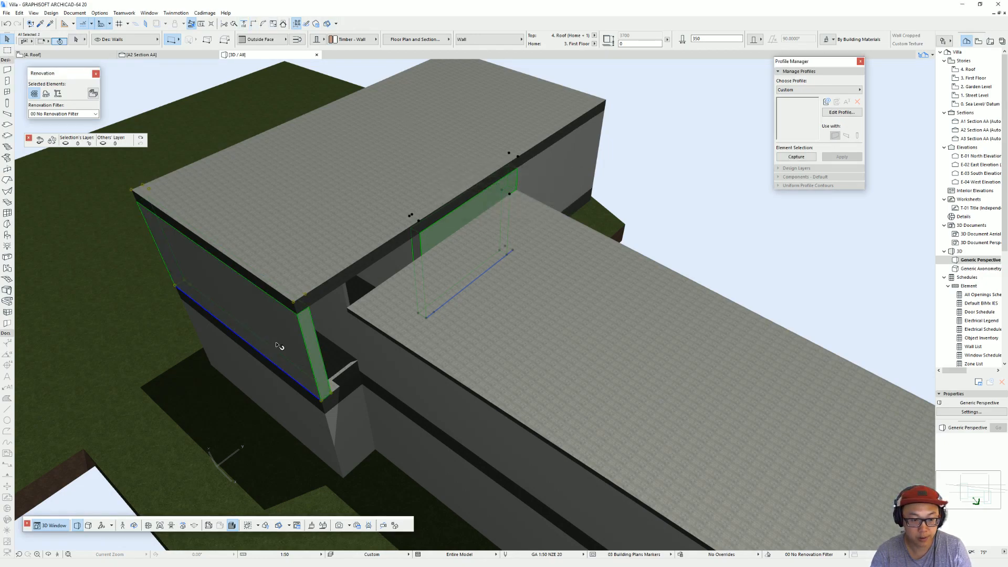
left_click(254, 26)
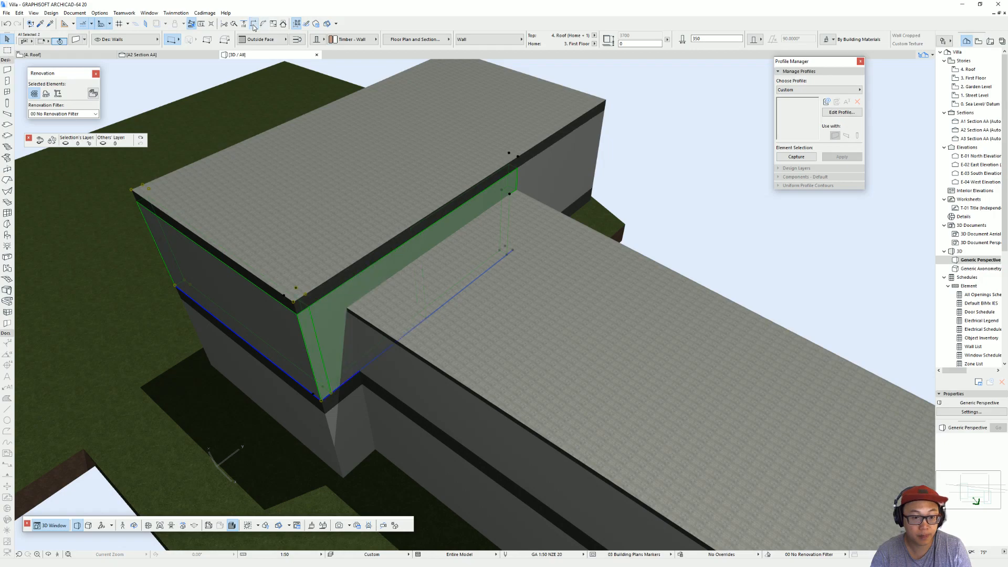
Step: Inspect the villa in 3D from several sides to check the joined first-floor walls beneath the roof slabs
key("Escape")
scroll(545, 315, "down", 3)
middle_click_drag(525, 295, 686, 230, "shift")
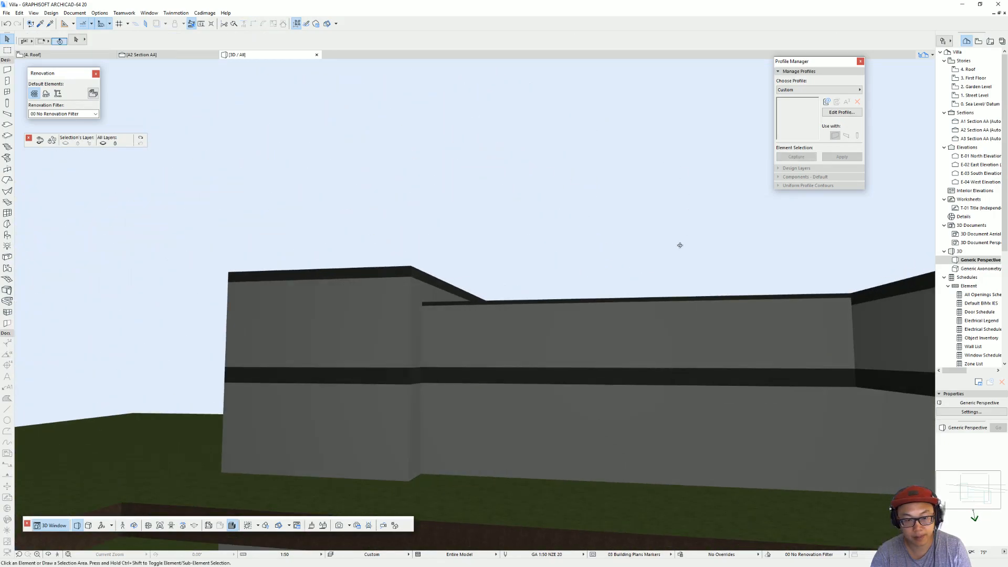
scroll(623, 292, "down", 3)
middle_click_drag(623, 293, 563, 217, "shift")
scroll(525, 320, "up", 3)
scroll(355, 376, "down", 5)
scroll(409, 274, "down", 5)
middle_click_drag(408, 274, 257, 344, "shift")
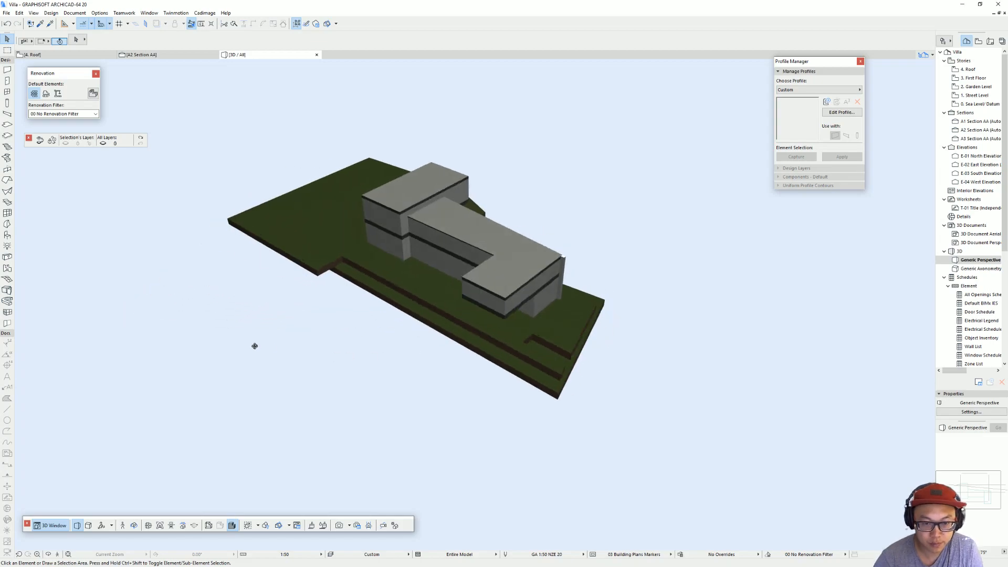
scroll(257, 344, "up", 3)
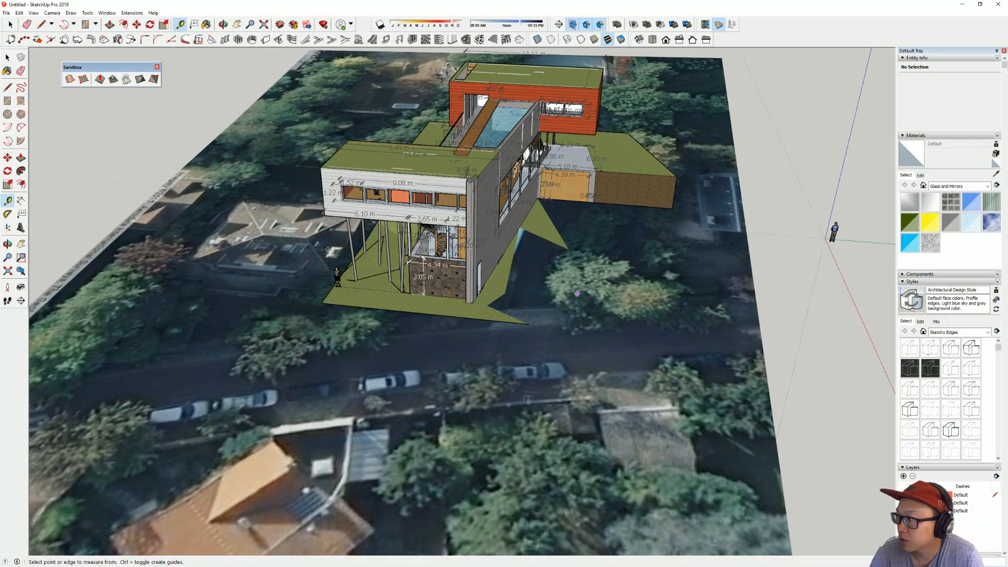
Step: Switch to SketchUp and examine the reference villa model around its blocks and lower storey
mouse_move(577, 293)
middle_mouse_down()
mouse_move(600, 229)
mouse_move(604, 273)
mouse_move(698, 268)
mouse_move(630, 220)
mouse_move(646, 220)
mouse_move(711, 164)
mouse_move(640, 228)
mouse_move(654, 342)
mouse_move(476, 394)
mouse_move(574, 166)
mouse_move(496, 177)
middle_mouse_up()
scroll(573, 162, "up", 5)
middle_click_drag(597, 227, 248, 136)
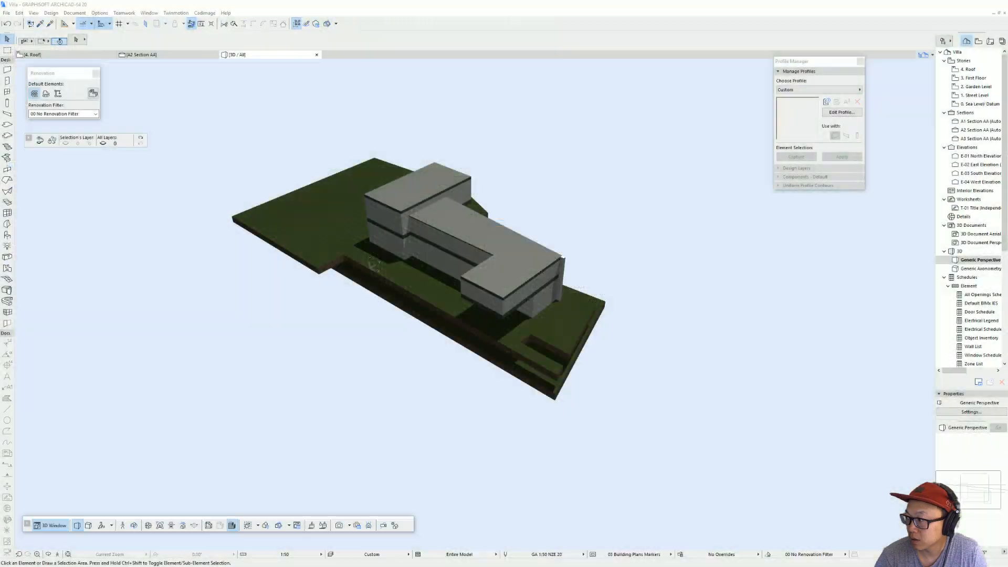
Step: Return to Archicad and stretch the long front wall on the 2. Garden Level plan to the building's far end corner
scroll(422, 234, "up", 3)
scroll(421, 234, "up", 1)
mouse_move(422, 234)
middle_mouse_down()
mouse_move(438, 221)
mouse_move(415, 217)
middle_mouse_up()
middle_click_drag(401, 260, 417, 259, "shift")
left_click(427, 261)
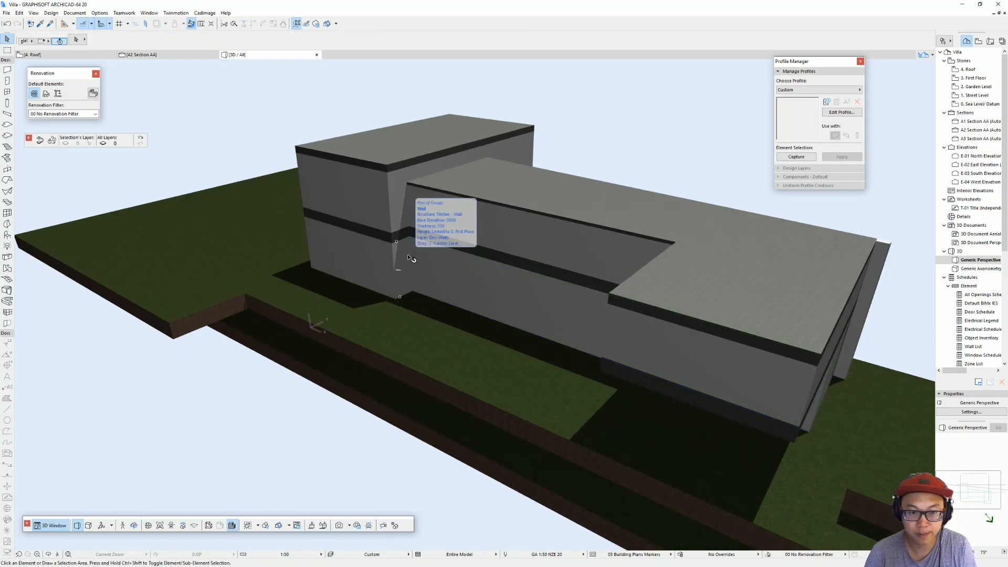
key("F2")
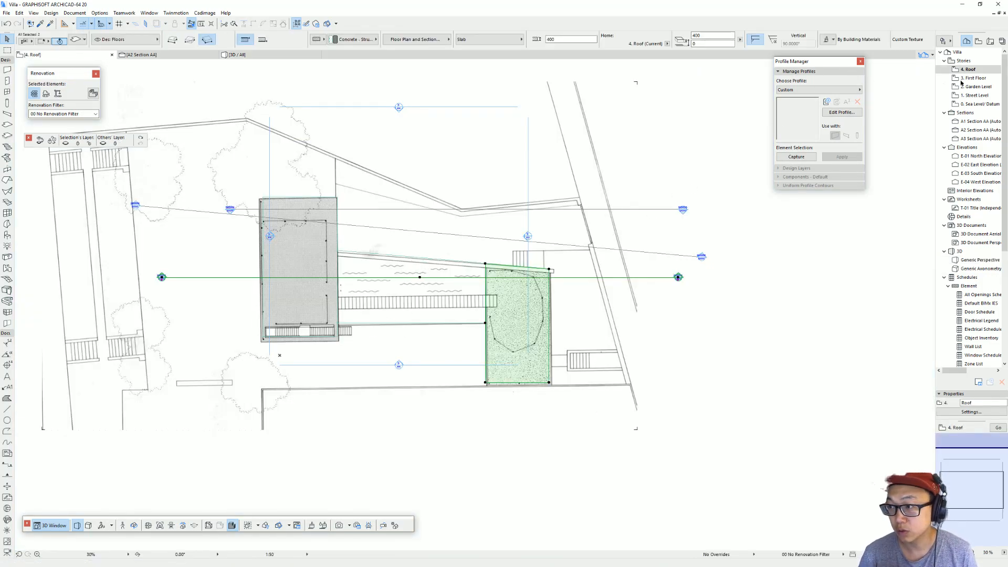
double_click(945, 87)
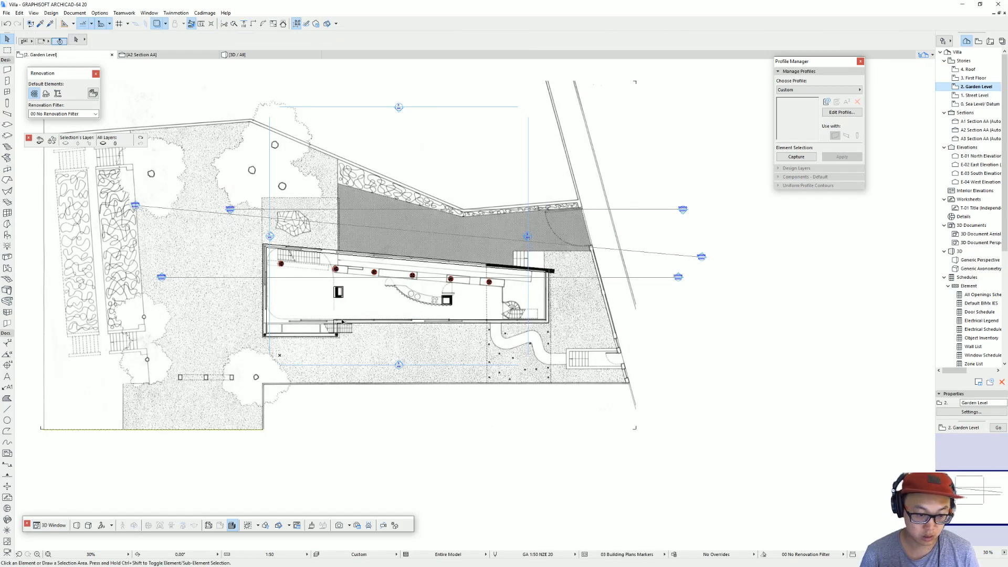
left_click(351, 325)
left_click(340, 324)
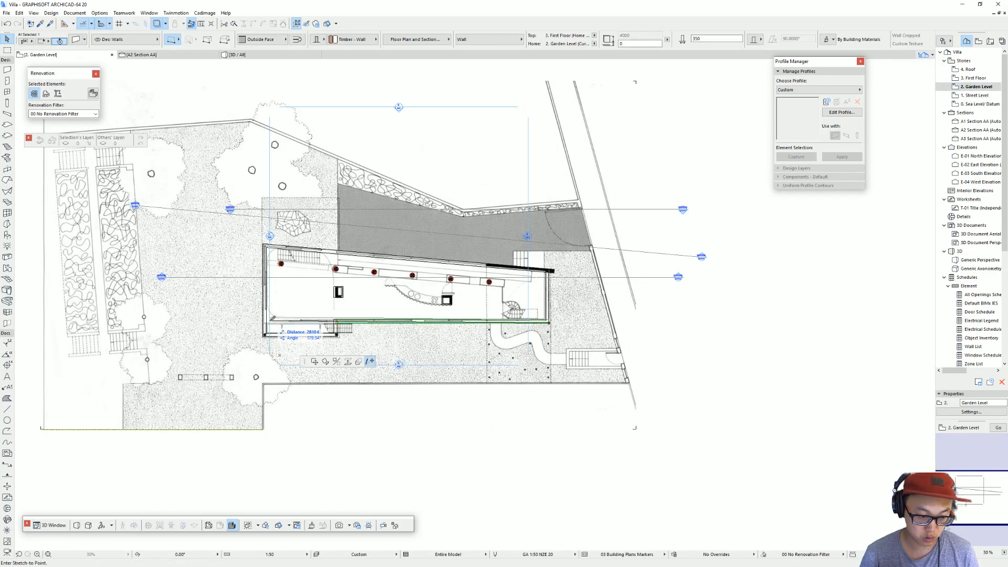
scroll(266, 322, "up", 3)
key("Escape")
key("Escape")
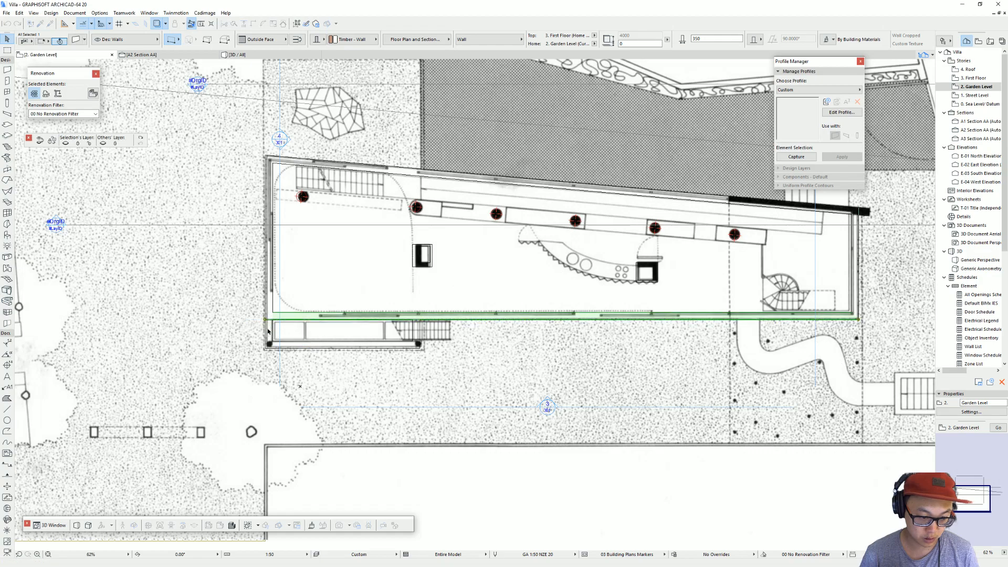
Step: Remove the short garden-level walls around the projecting strip outside the long front wall, and check the recessed storey in 3D
left_click(271, 331)
left_click(317, 344)
key("Escape")
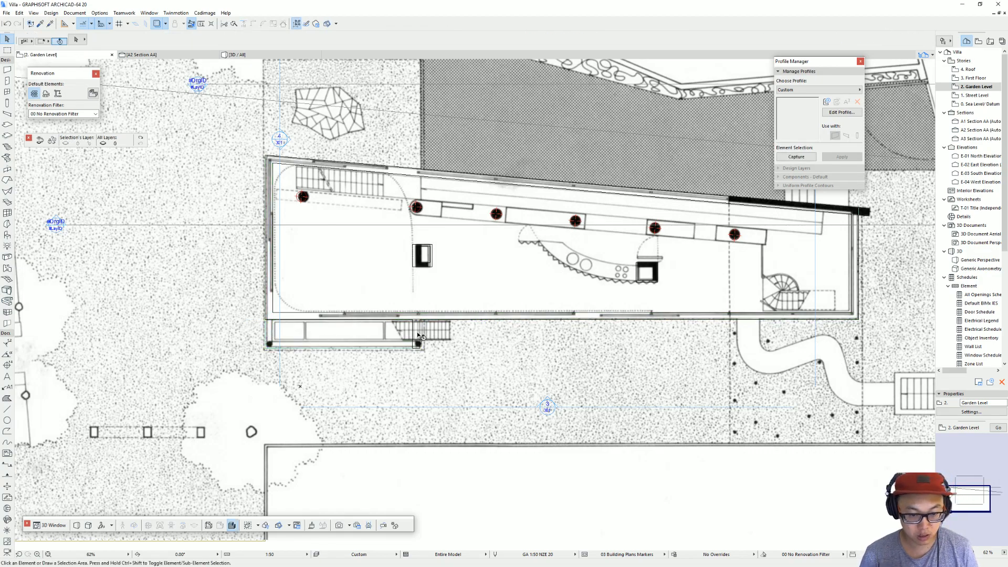
key("F3")
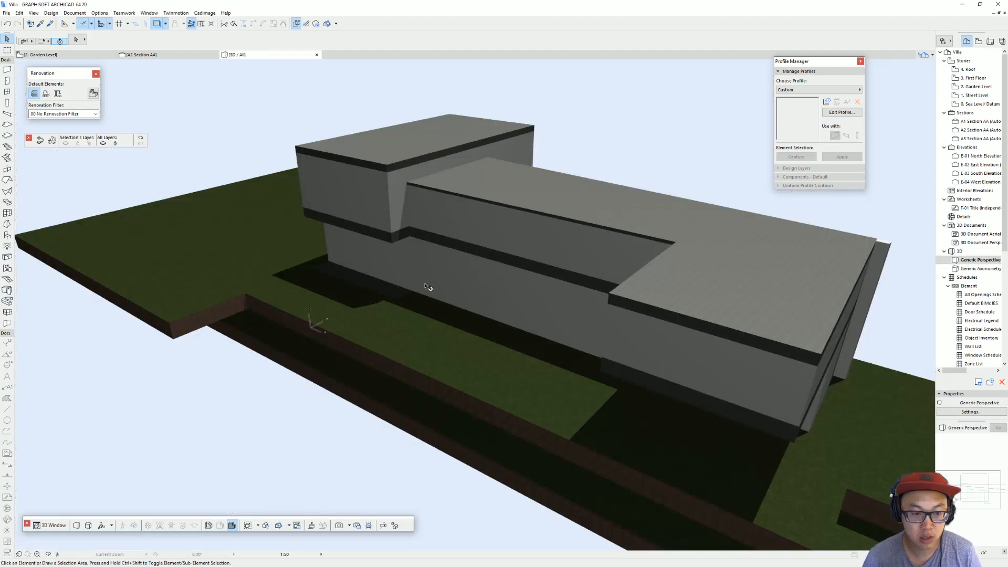
middle_click_drag(382, 251, 671, 254, "shift")
middle_click_drag(724, 363, 734, 321, "shift")
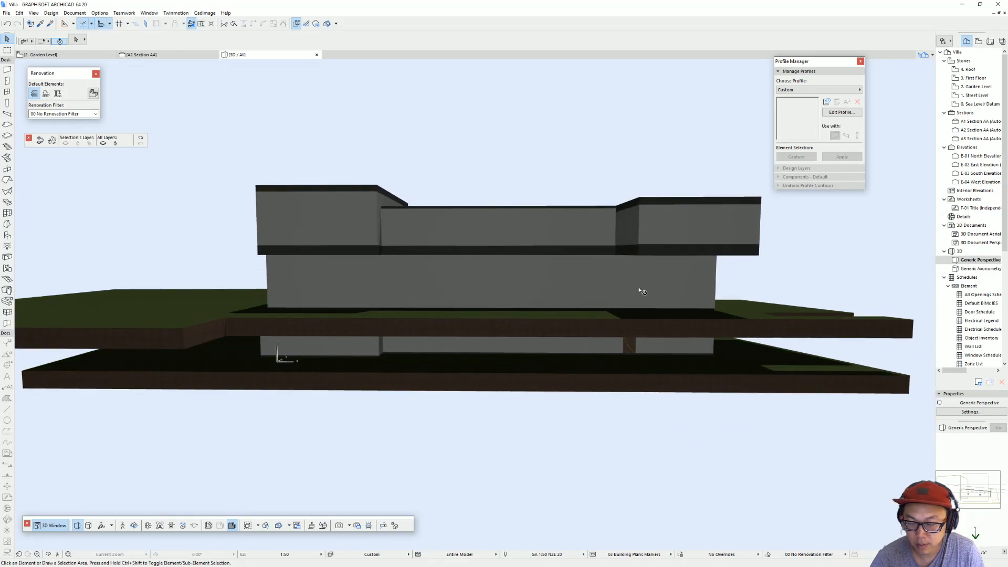
Step: Open section A1 Section AA from its section line on the 2. Garden Level plan
key("F2")
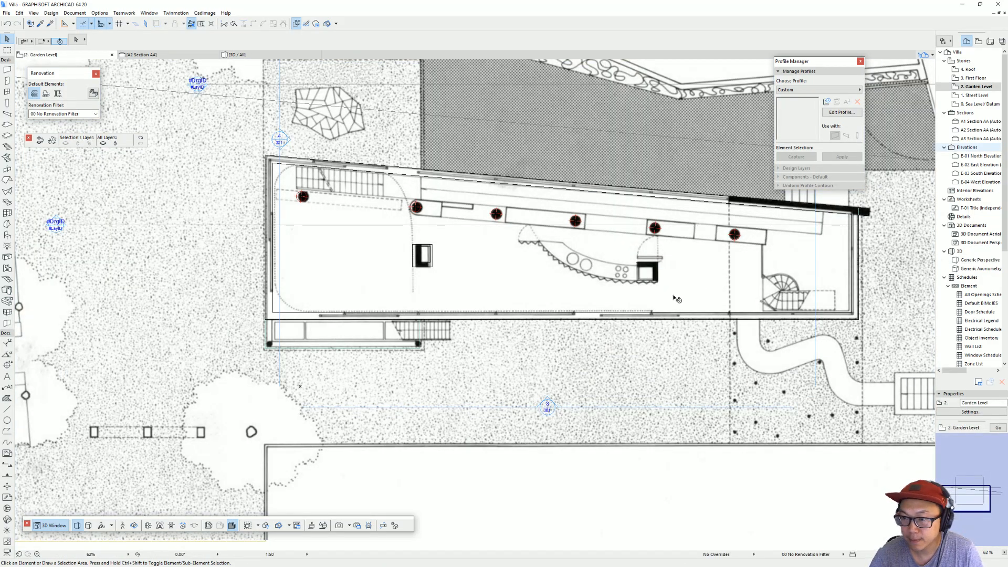
scroll(677, 300, "down", 3)
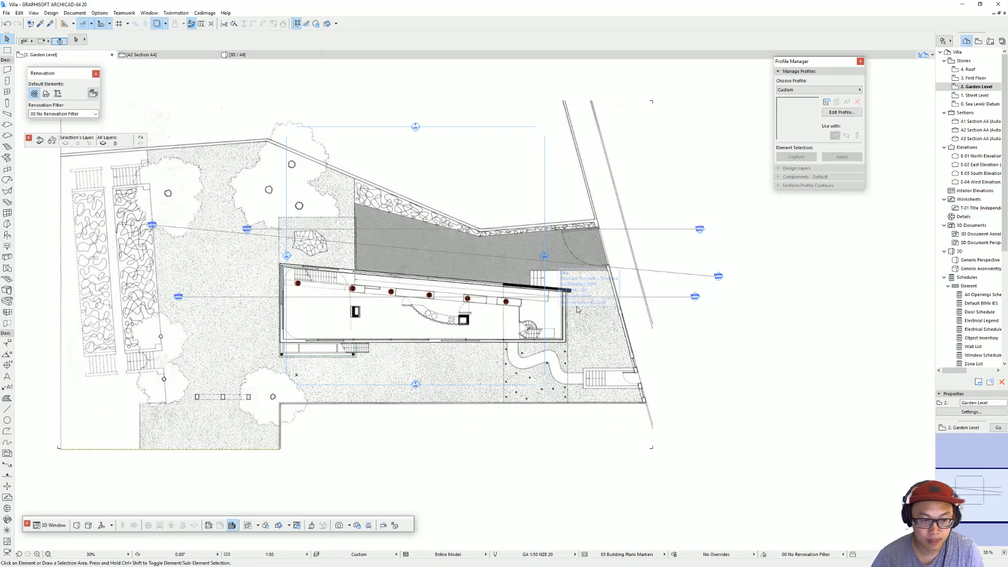
left_click(392, 248)
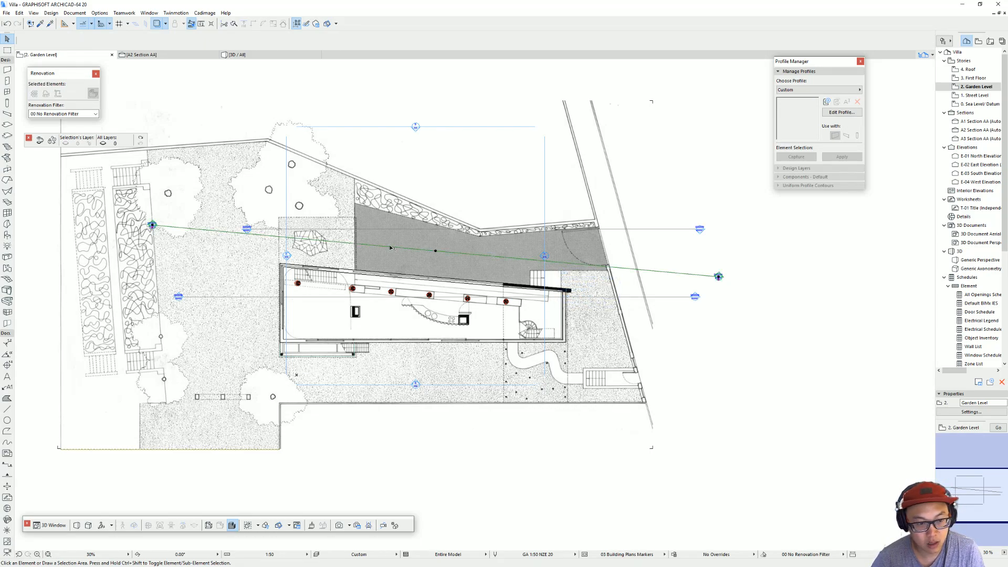
right_click(391, 249)
left_click(452, 273)
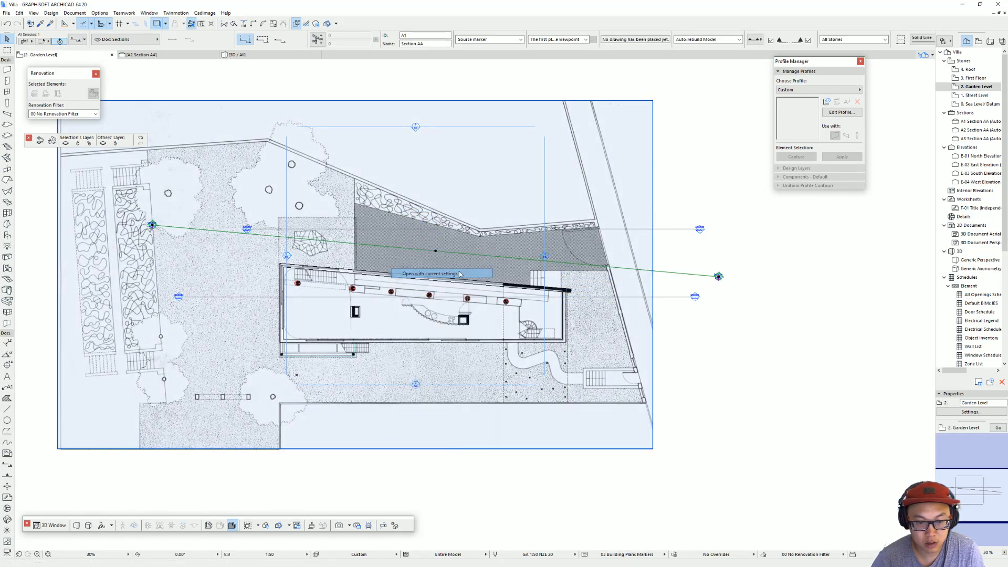
scroll(476, 302, "up", 4)
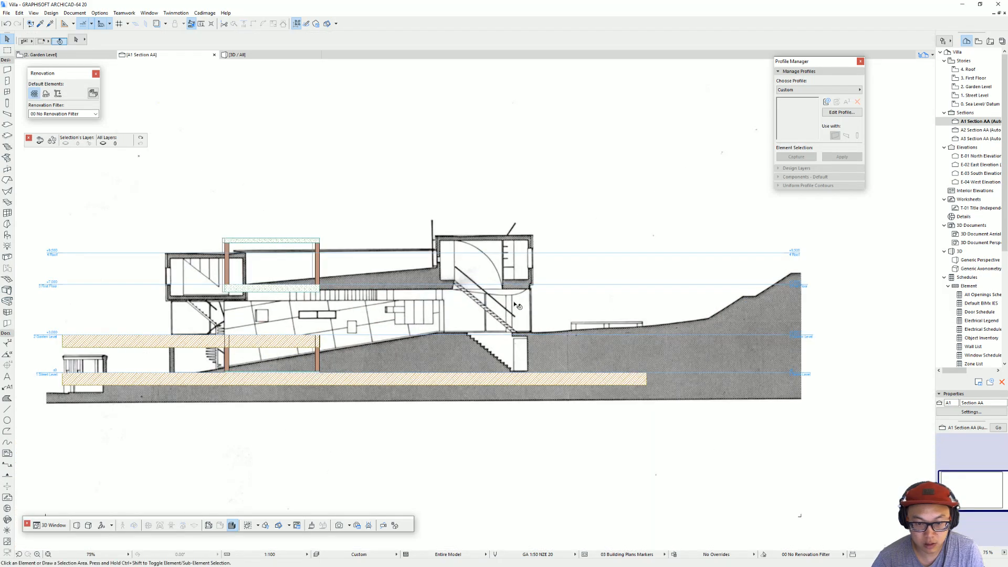
Step: Move the section drawing image so that its street-side block lines up with the outer corner of the modelled roof slab
left_click(475, 269)
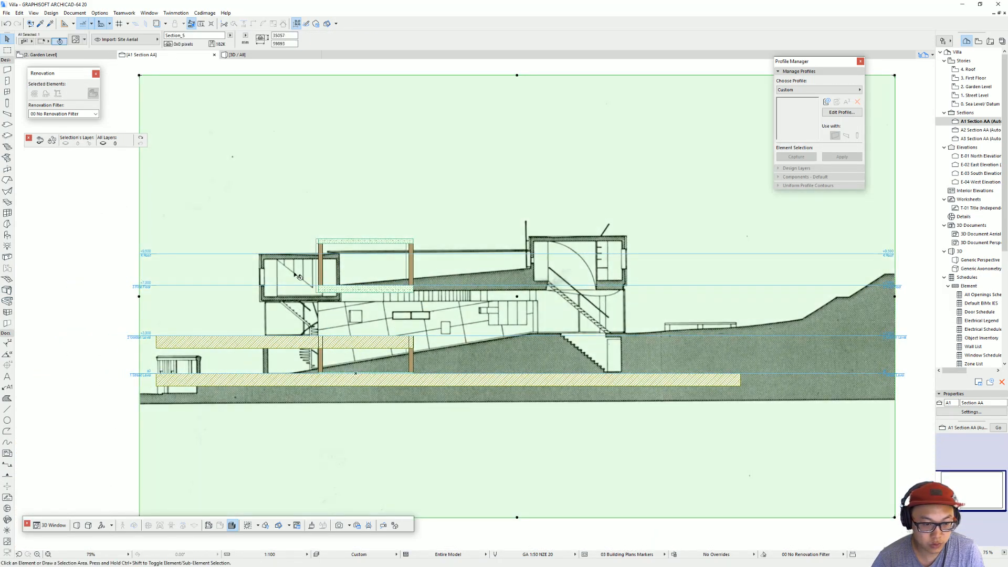
left_click_drag(263, 256, 317, 241)
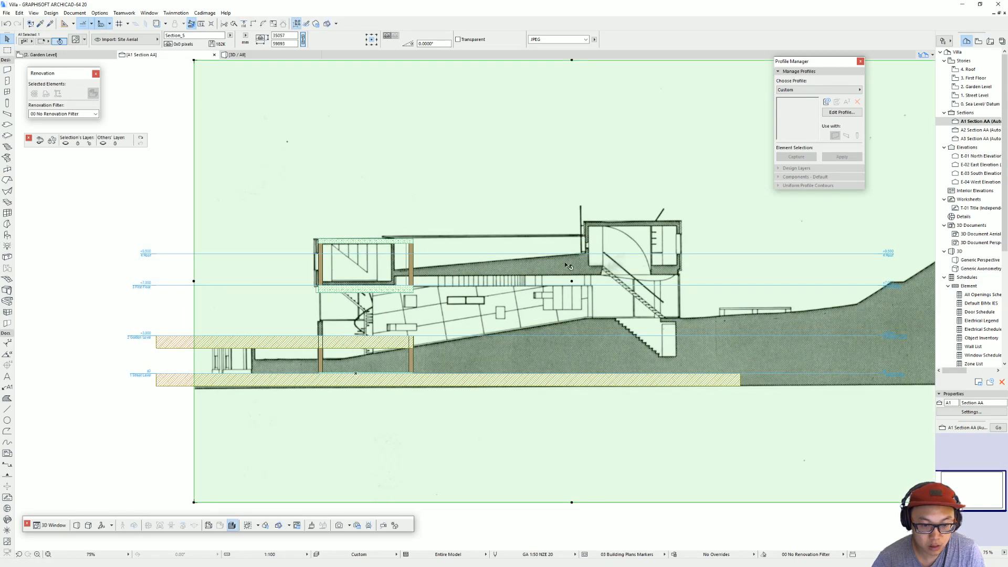
scroll(479, 317, "down", 2)
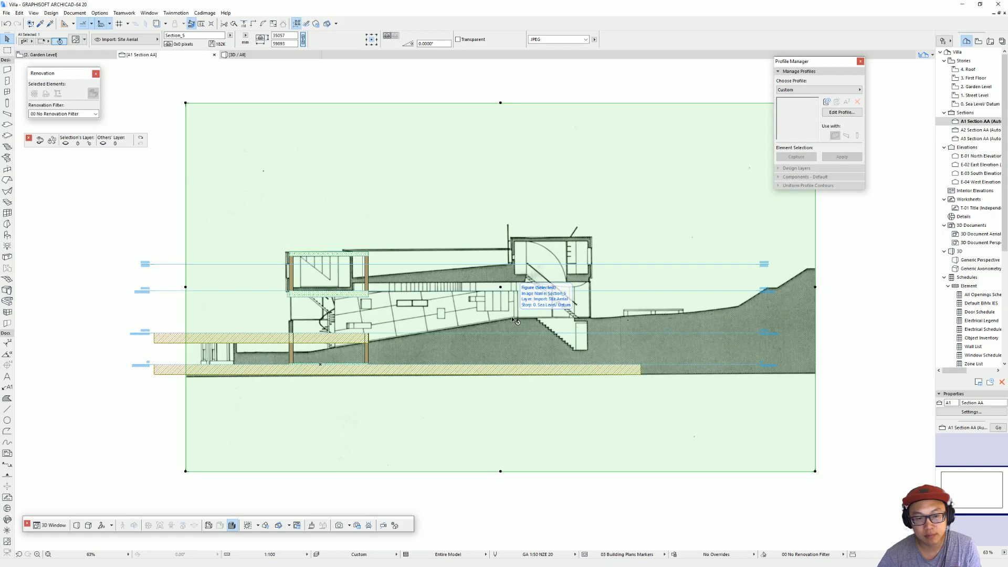
key("Escape")
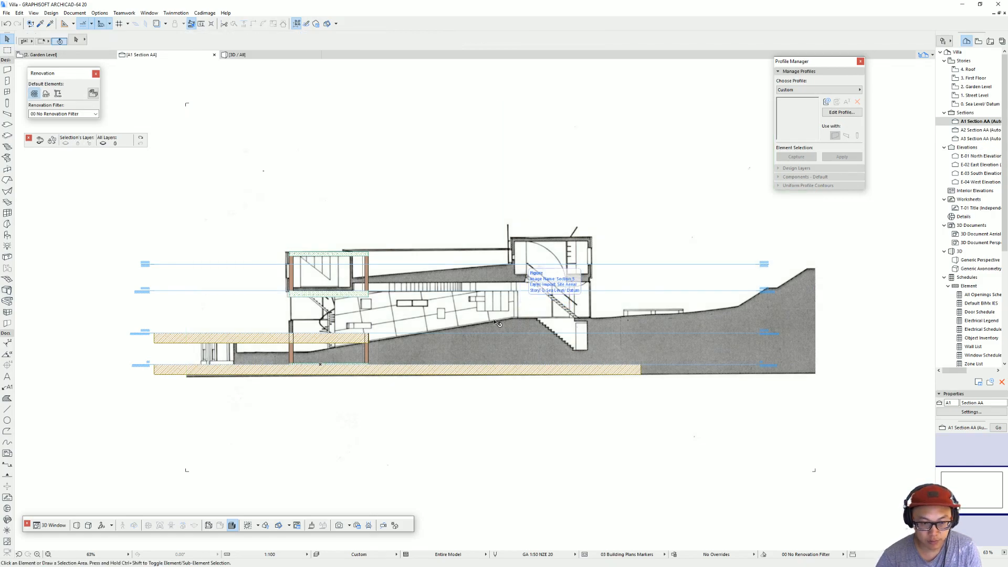
middle_click_drag(474, 326, 487, 346)
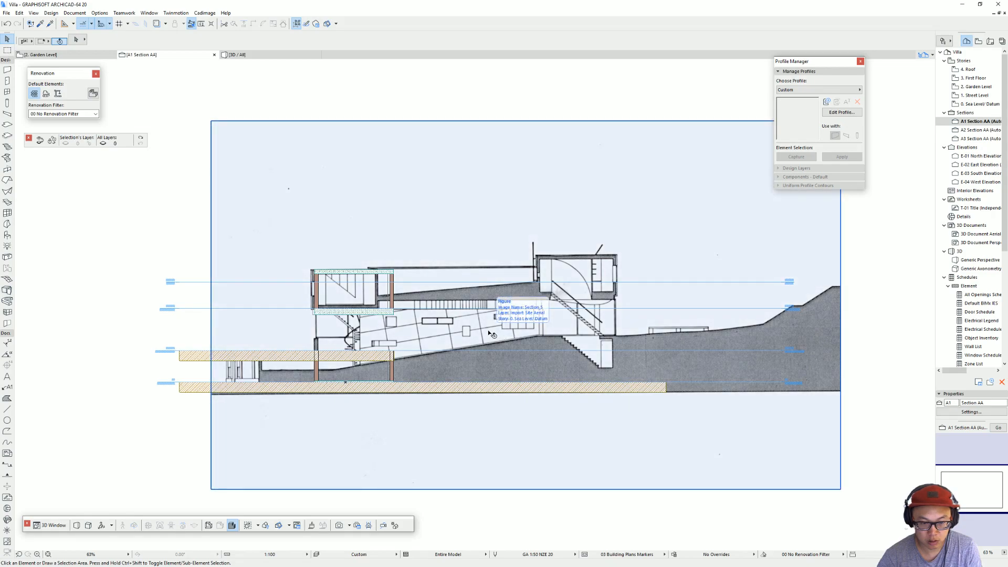
Step: Shift the section drawing image slightly towards the hillside so that the drawn block's inner wall meets the modelled inner wall
left_click(452, 328)
left_click_drag(453, 328, 474, 324)
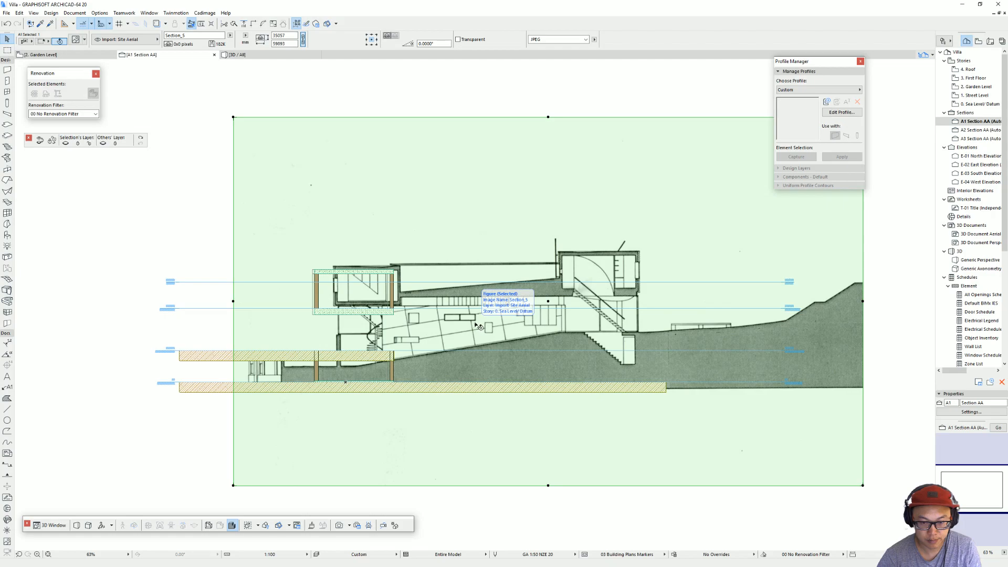
scroll(481, 327, "up", 3)
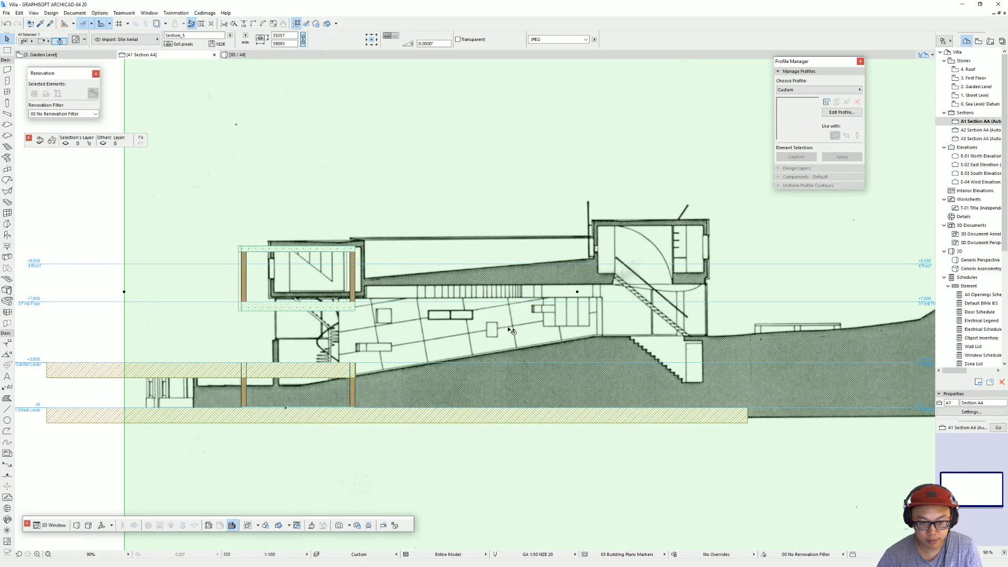
key("Escape")
Step: Examine the villa's long front in 3D and the building outline on the 2. Garden Level plan
key("F3")
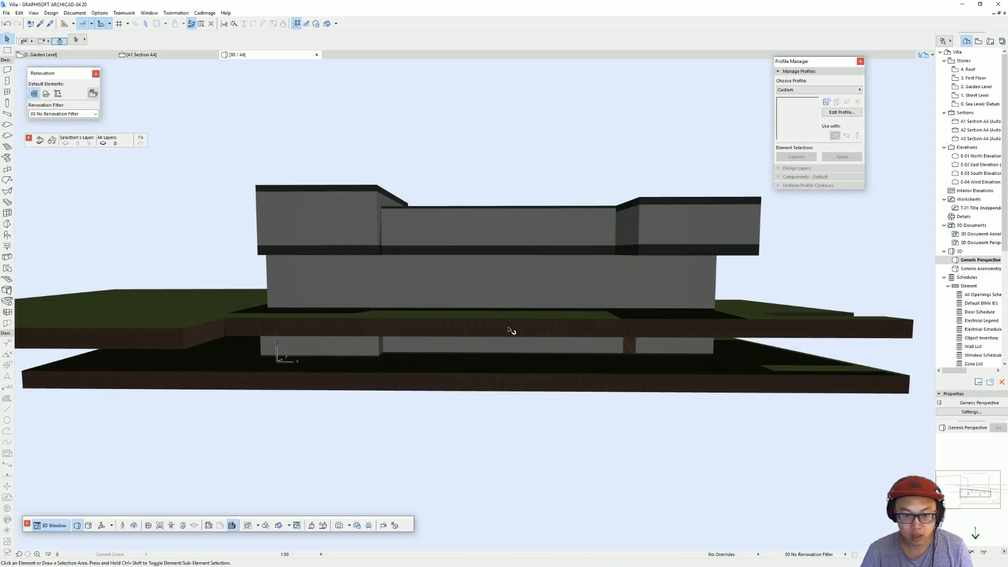
middle_click_drag(666, 293, 189, 320, "shift")
mouse_move(677, 309)
middle_mouse_down("shift")
mouse_move(289, 295)
mouse_move(626, 299)
mouse_move(545, 315)
mouse_move(504, 279)
mouse_move(339, 331)
mouse_move(541, 259)
mouse_move(589, 294)
mouse_move(686, 331)
mouse_move(380, 340)
mouse_move(477, 348)
mouse_move(466, 333)
middle_mouse_up("shift")
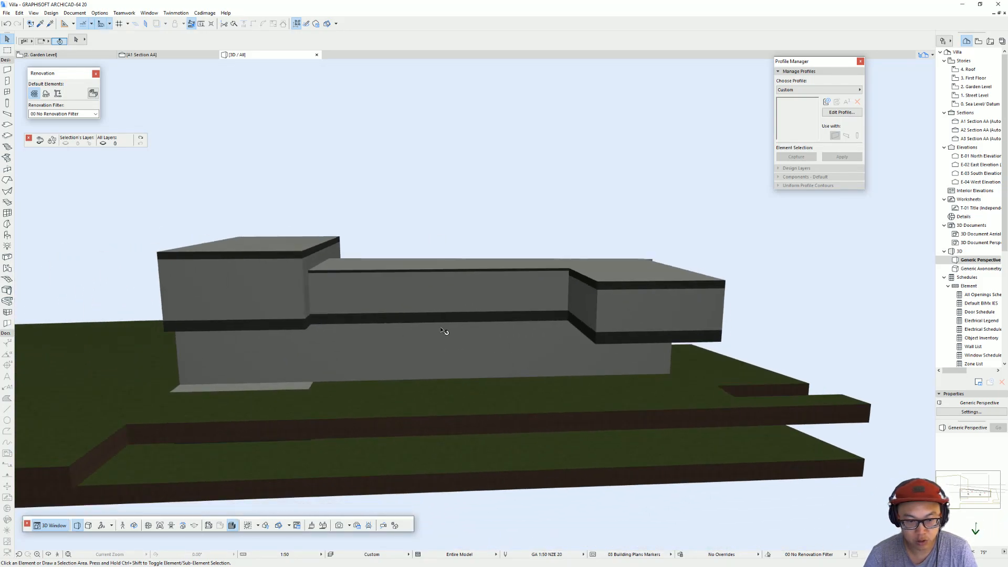
key("F2")
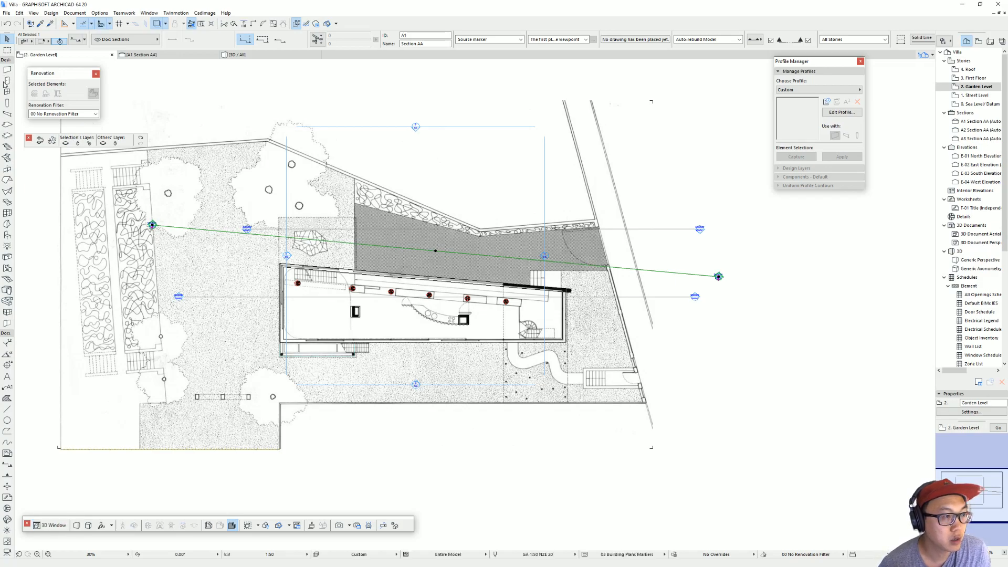
scroll(21, 129, "up", 2)
left_click(212, 206)
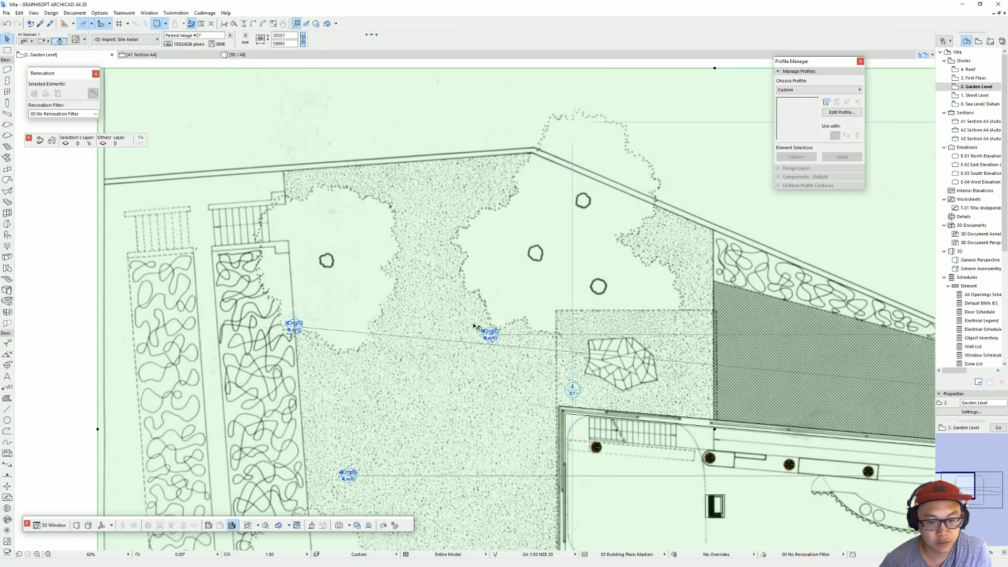
key("Escape")
scroll(584, 323, "down", 4)
middle_click_drag(584, 323, 412, 276)
scroll(578, 332, "up", 3)
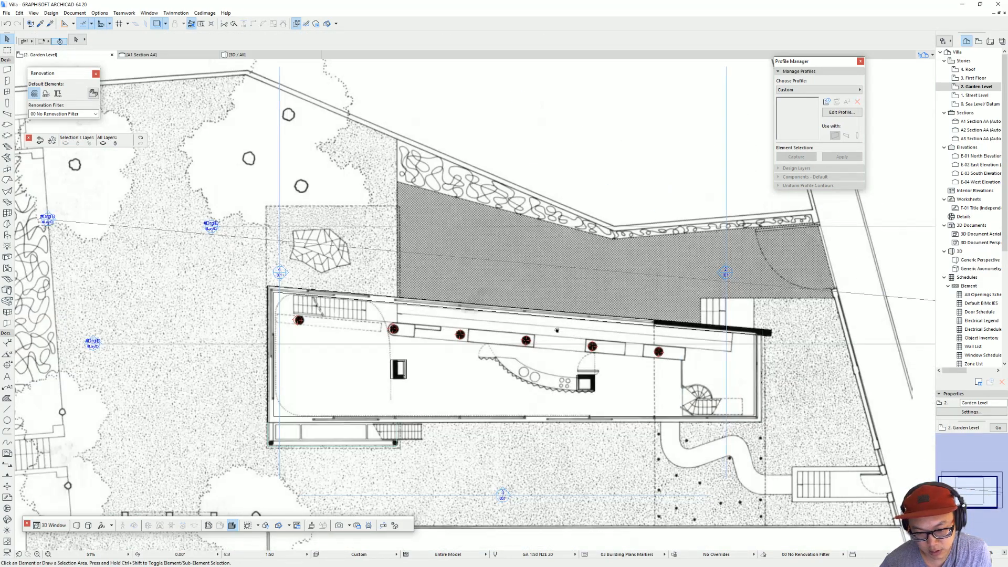
middle_click_drag(571, 330, 465, 309)
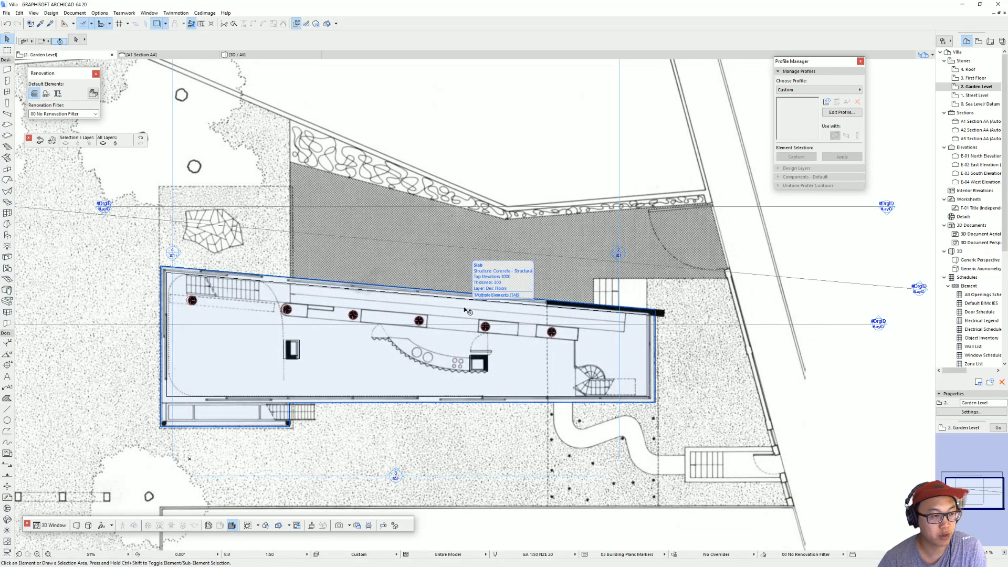
Step: Place a Window 20 in the garden-level street-side end wall and stretch it to 4723 mm wide, almost the wall's full length
left_click(8, 92)
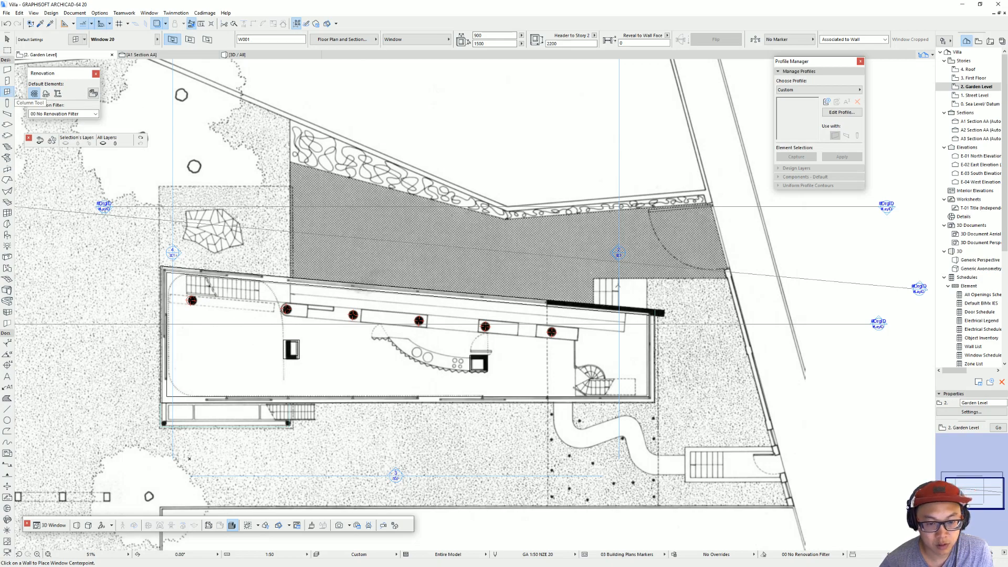
left_click(654, 357)
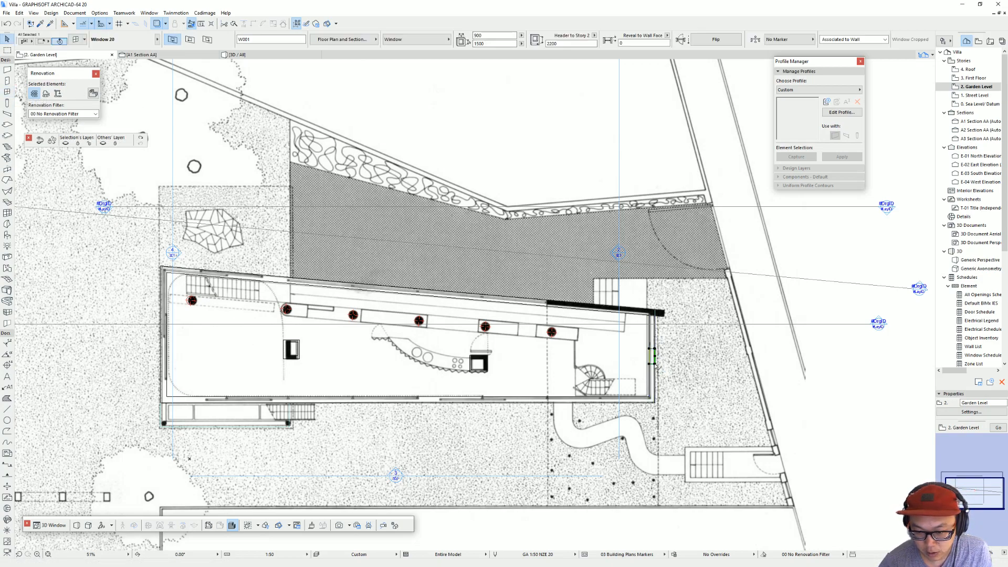
left_click(655, 397)
left_click(655, 349)
left_click(655, 315)
key("Escape")
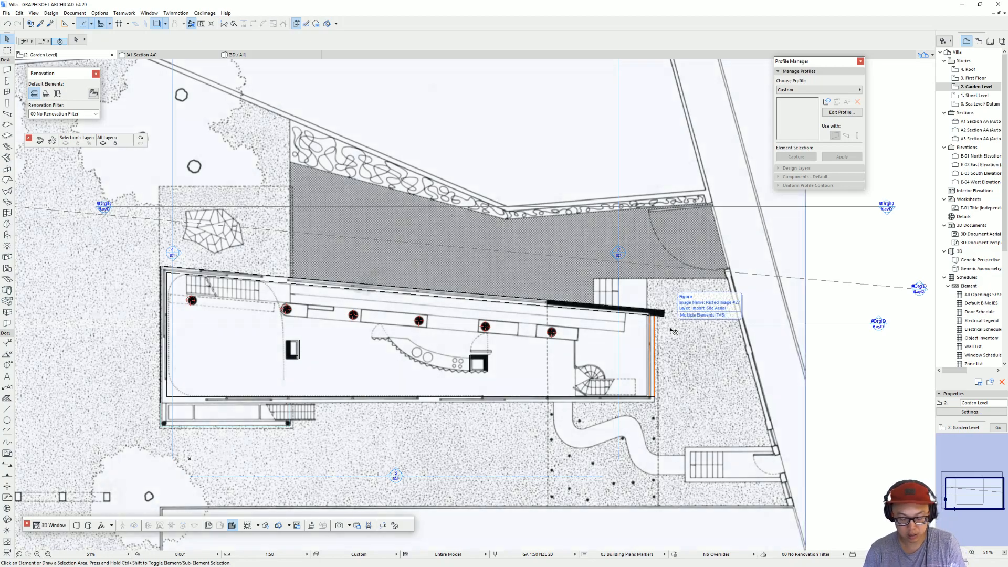
Step: In 3D, anchor the street-side end window by its sill to the wall base and set the sill height to 0
key("F3")
middle_click_drag(557, 320, 711, 360, "shift")
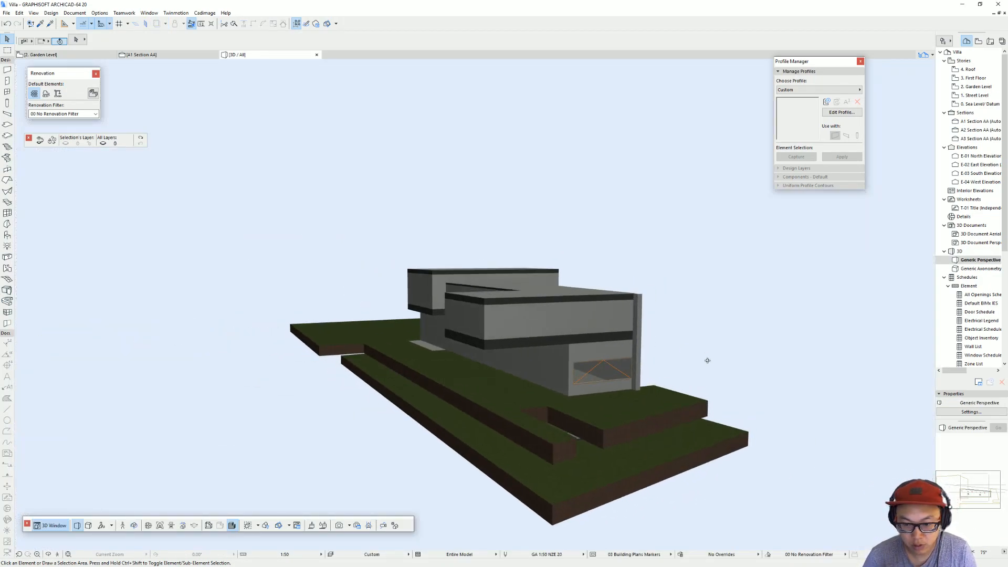
scroll(711, 360, "up", 5)
left_click(493, 402)
left_click(493, 402)
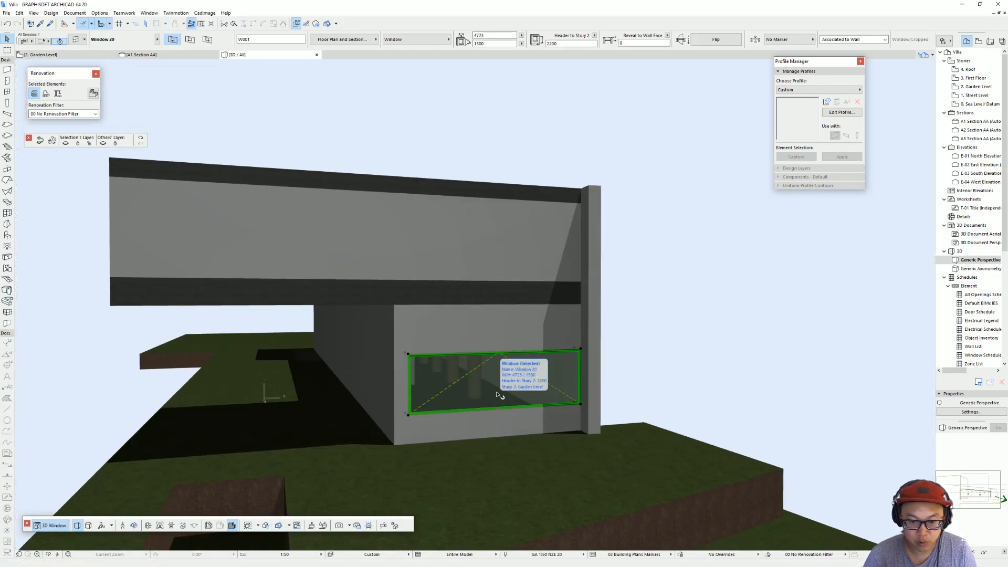
left_click(594, 36)
left_click(616, 41)
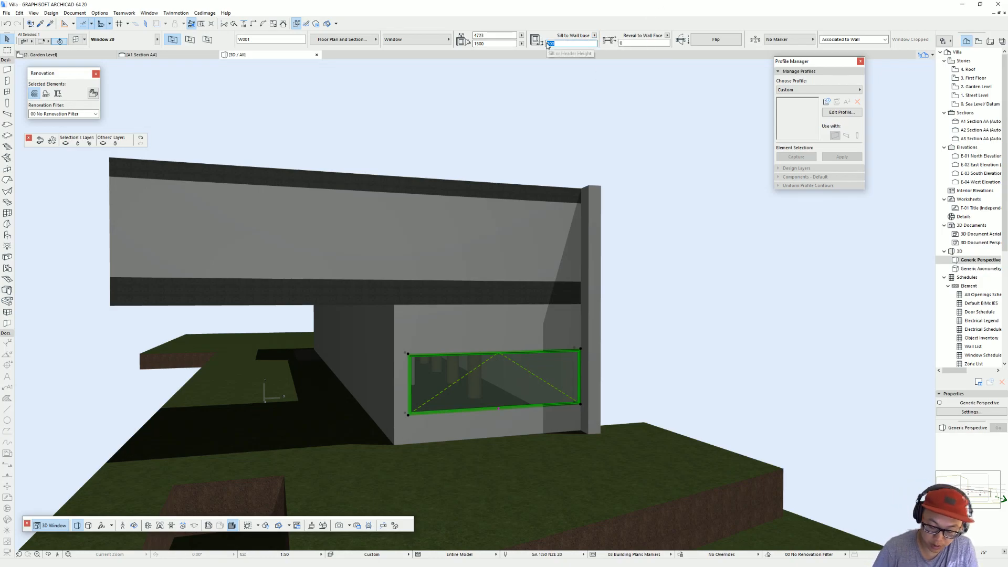
key("Return")
Step: Try to stretch the end window from its upper corner, and undo the change
left_click(406, 384)
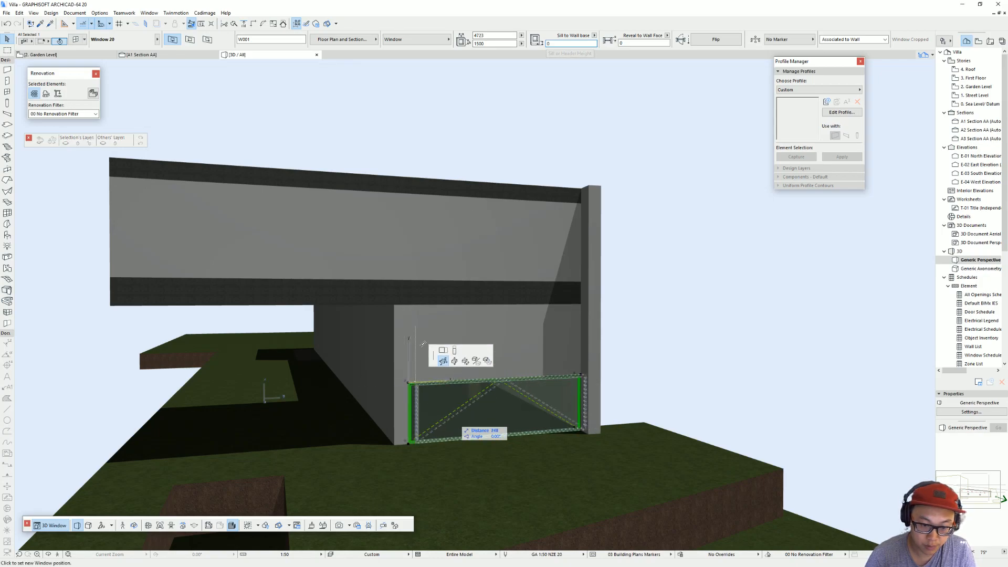
left_click(454, 382)
left_click(447, 386)
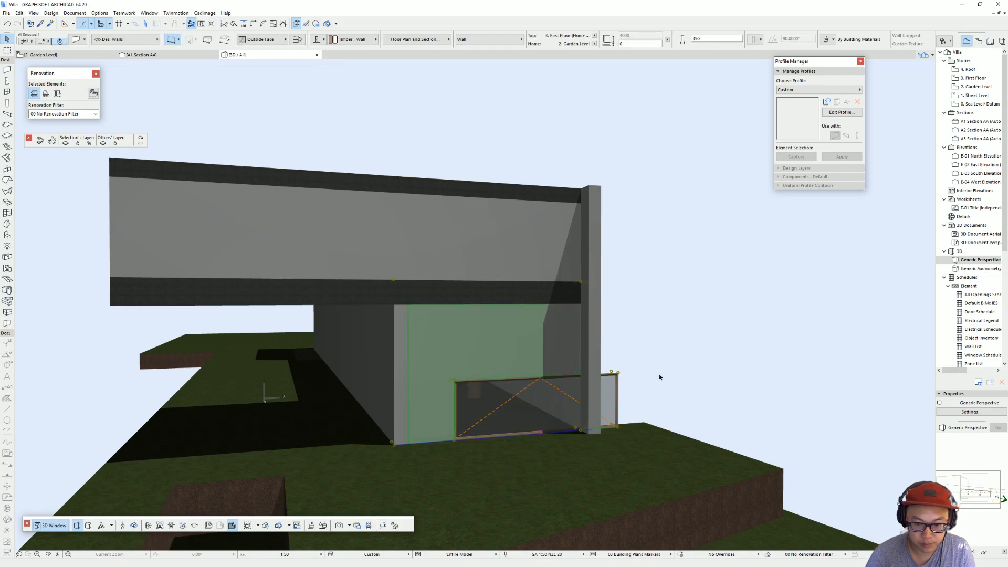
key("ctrl+z")
key("Escape")
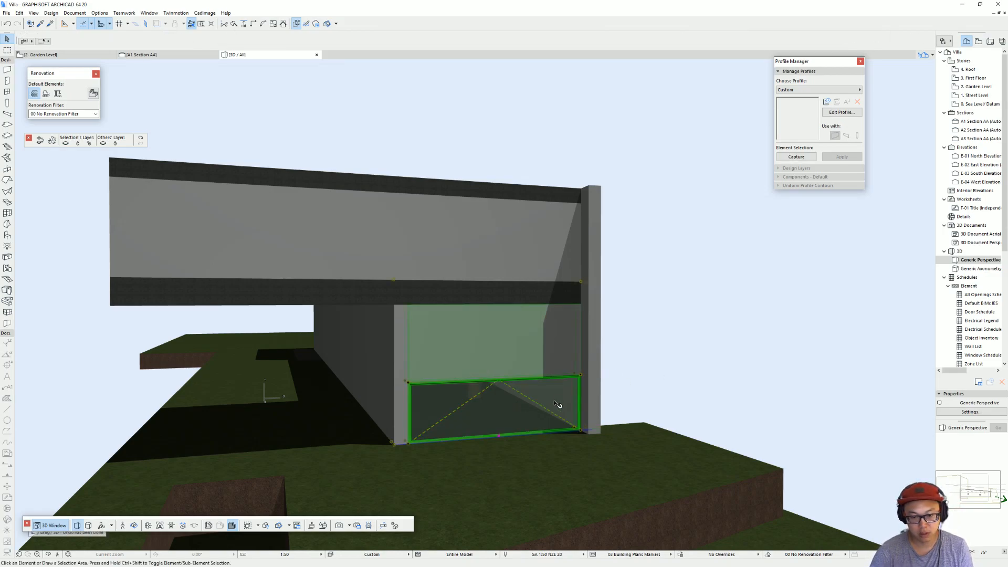
Step: Stretch the end window upwards to the underside of the slab, making it 3400 mm high
left_click(525, 406)
left_click(581, 376)
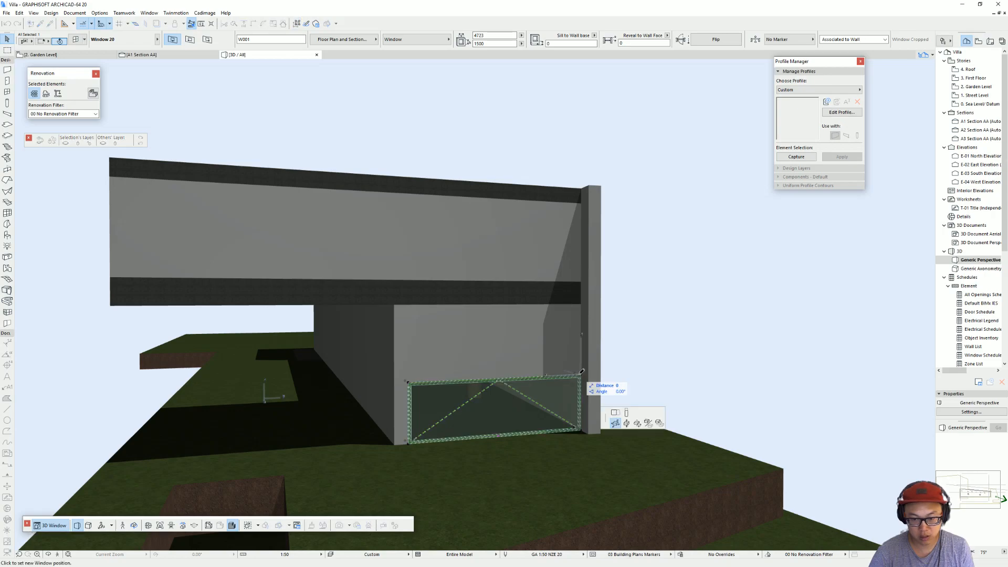
left_click(627, 416)
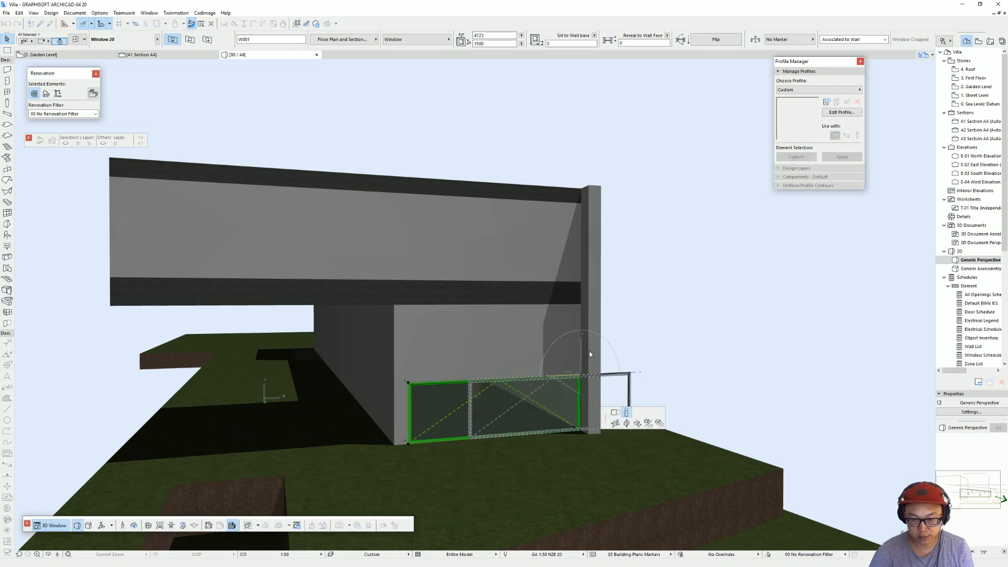
left_click(584, 303)
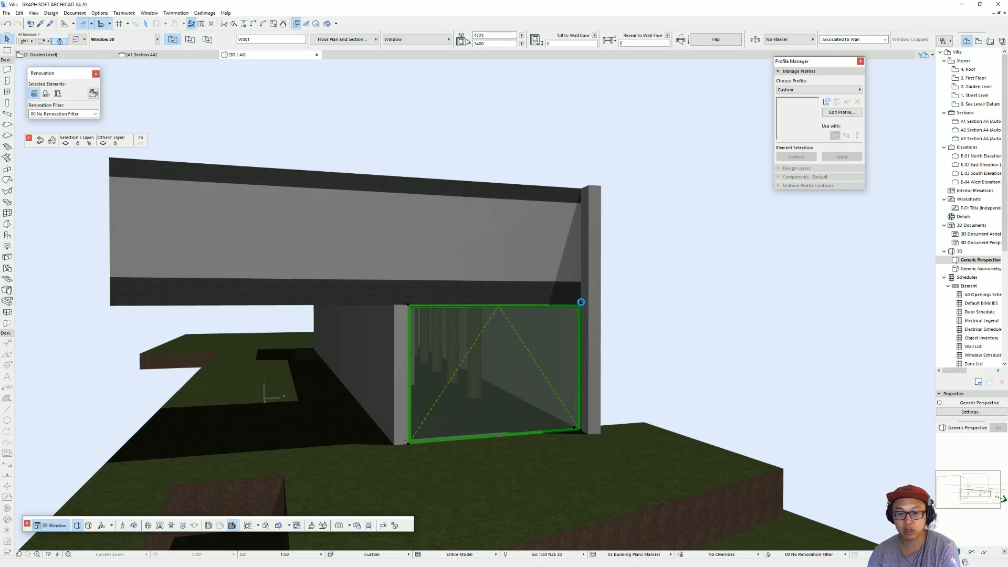
Step: Change the end window's main sash opening type to Fixed Glass
key("ctrl+t")
left_click(813, 226)
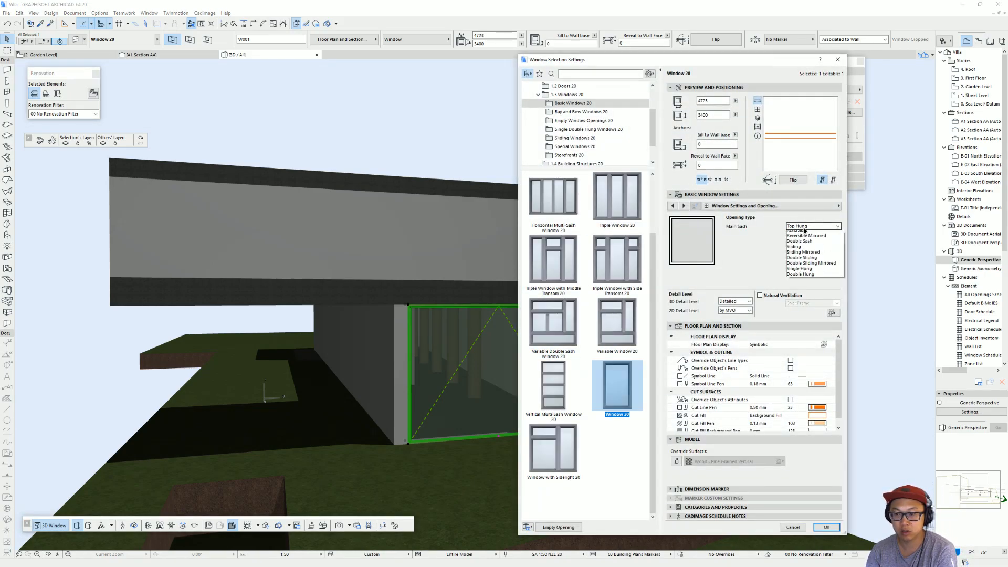
left_click(809, 234)
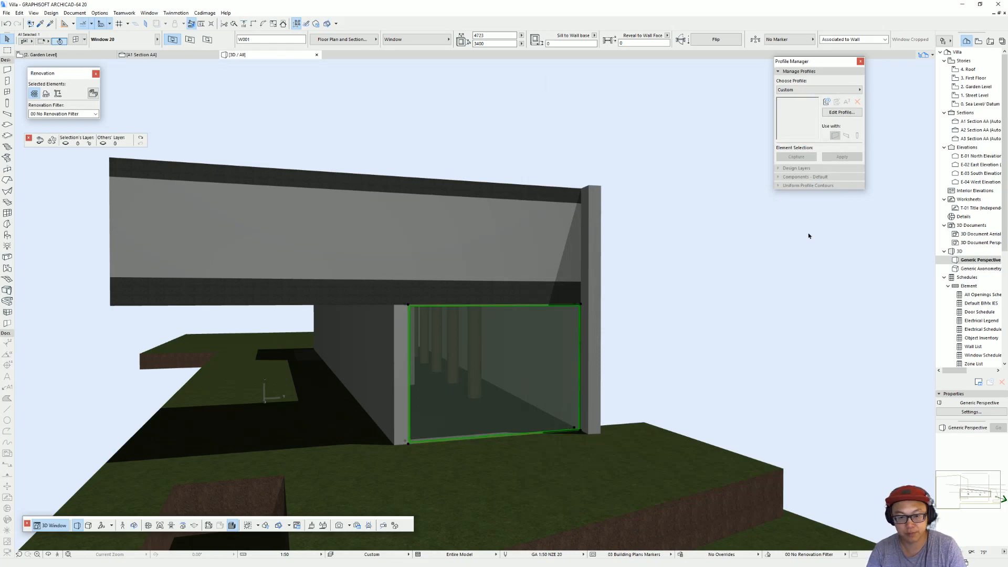
key("Escape")
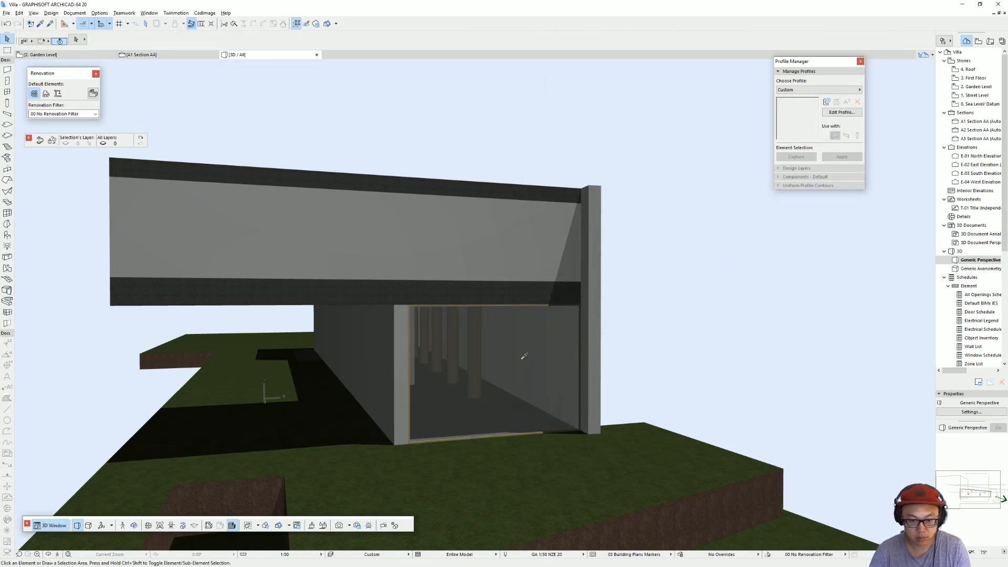
Step: Pick up the end window's settings and place a matching Window 20 in the long wall on the 2. Garden Level plan
left_click(452, 342, "alt")
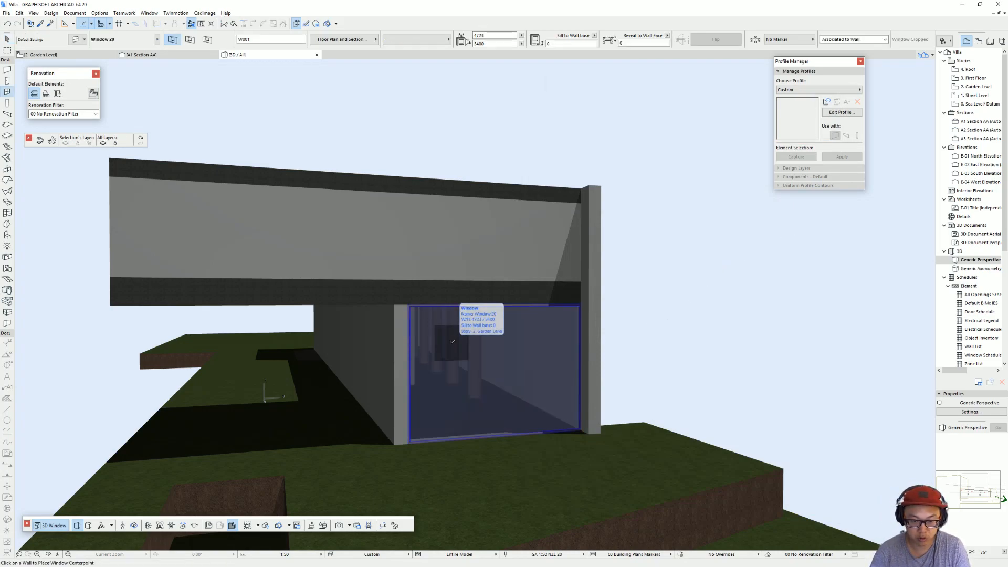
key("Escape")
key("F2")
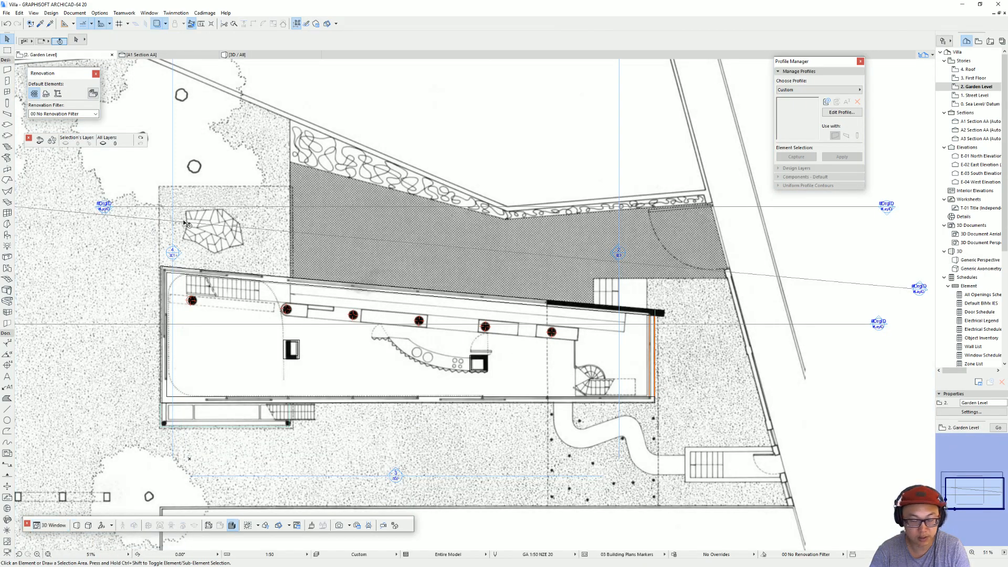
left_click(7, 92)
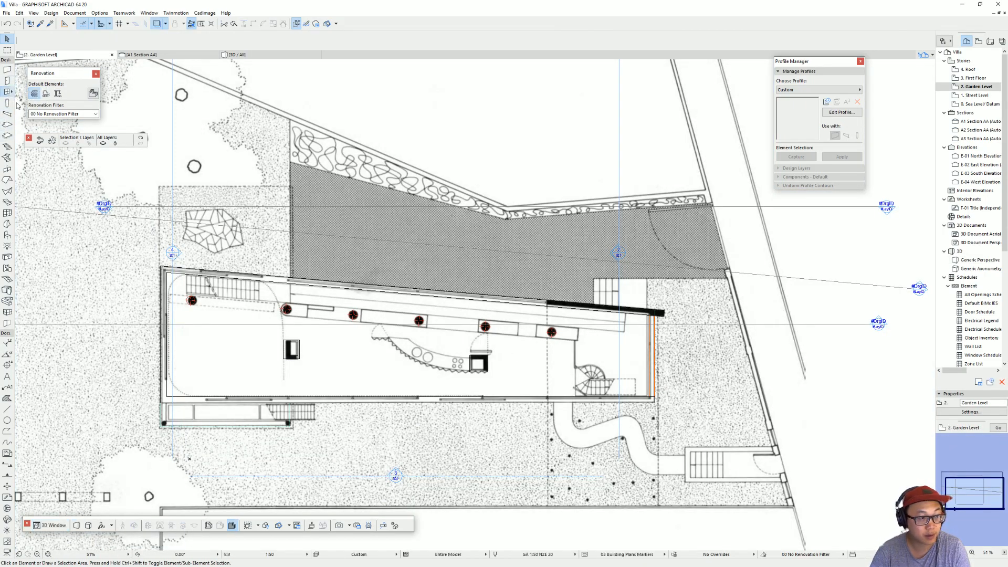
left_click(450, 402)
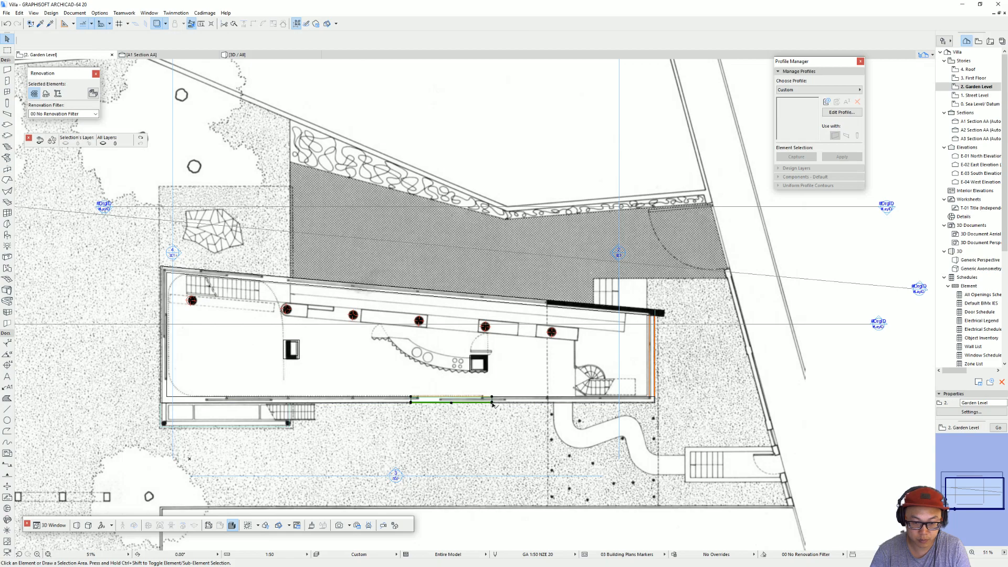
Step: Stretch both ends of the long-wall window to the wall's inner corners, making it 28100 mm wide
left_click_drag(494, 402, 651, 400)
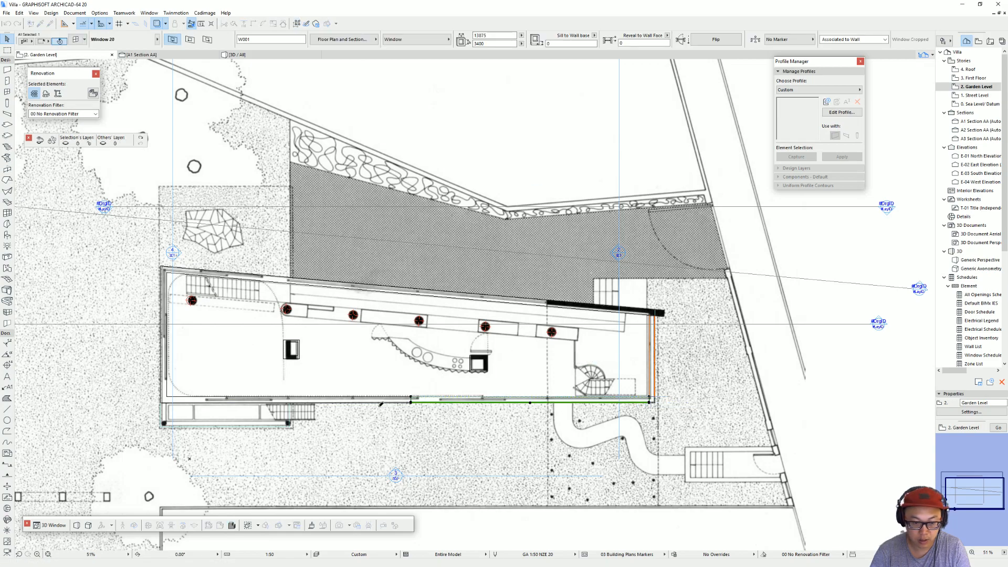
left_click(411, 402)
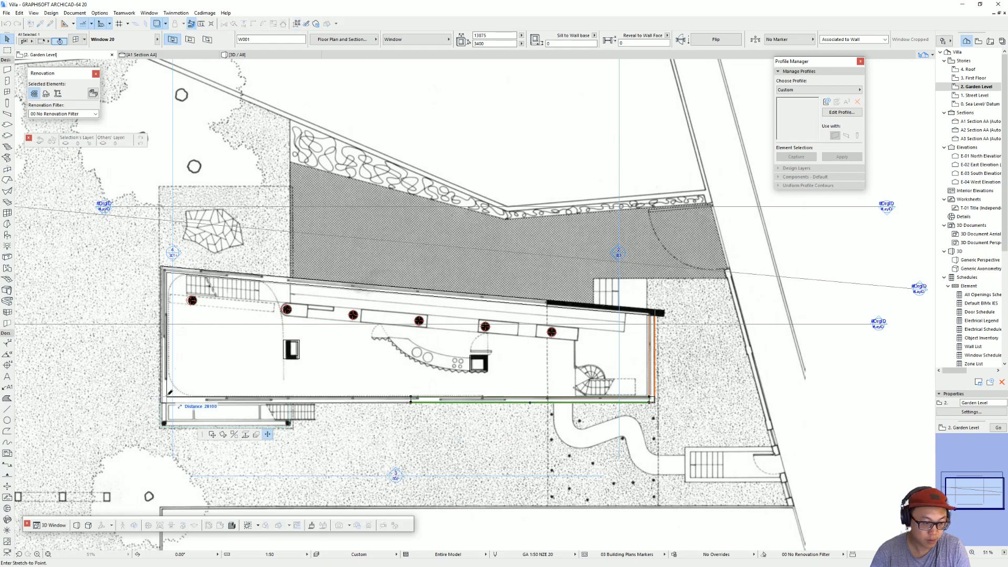
left_click(169, 394)
Step: Enable Custom Corner Left and Custom Corner Right for the long-wall window
scroll(651, 400, "up", 5)
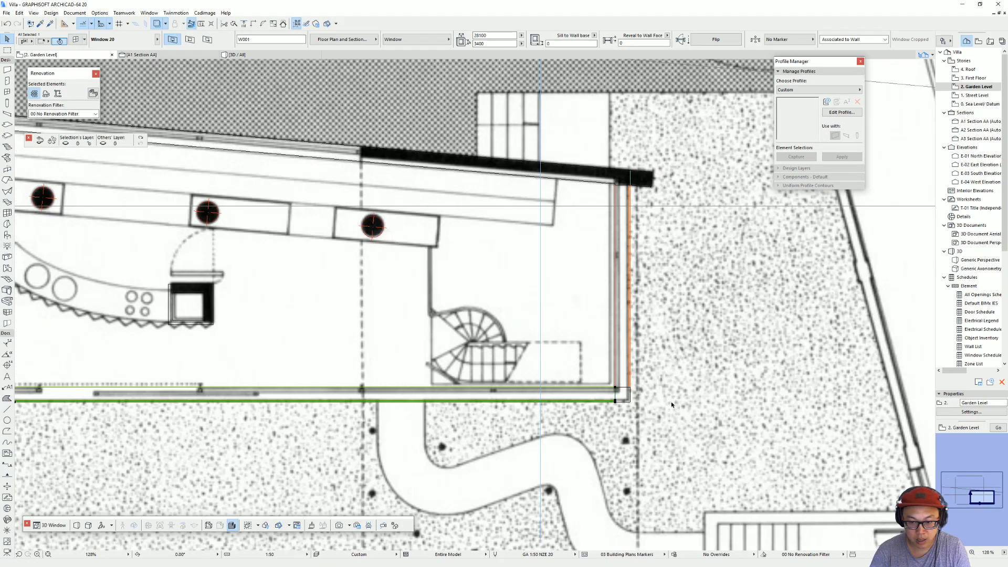
scroll(577, 379, "down", 3)
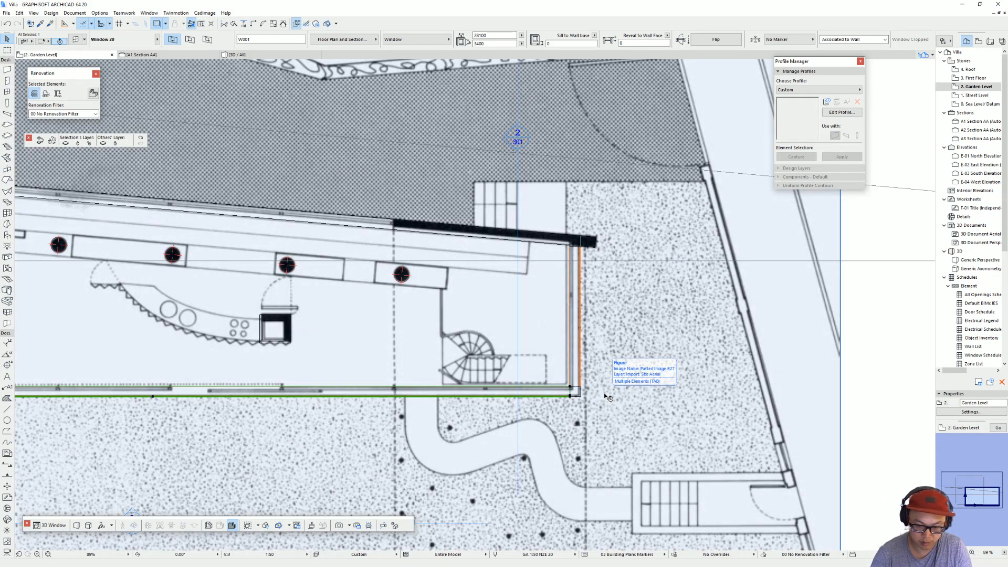
scroll(604, 398, "up", 2)
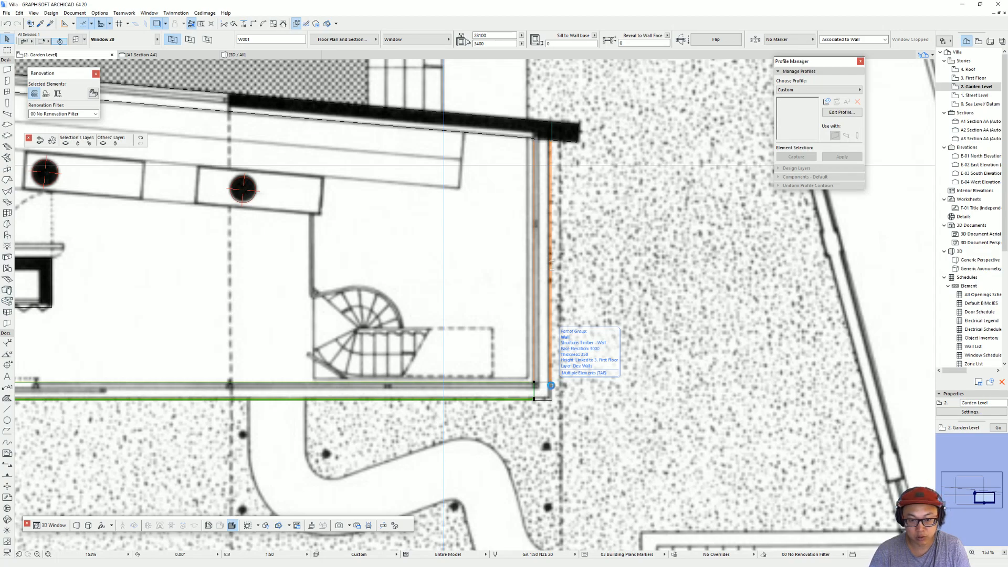
key("ctrl+t")
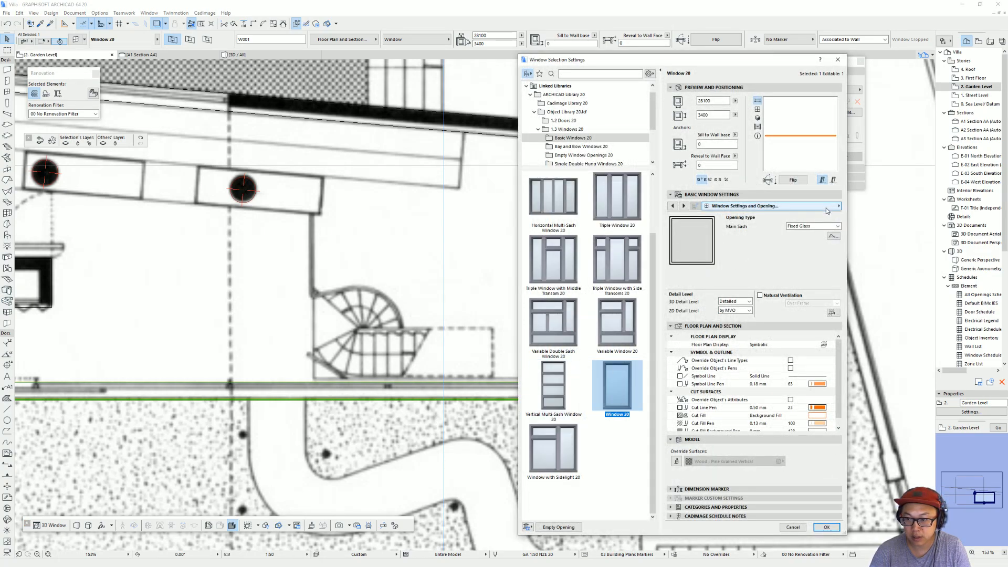
left_click(827, 207)
left_click(893, 398)
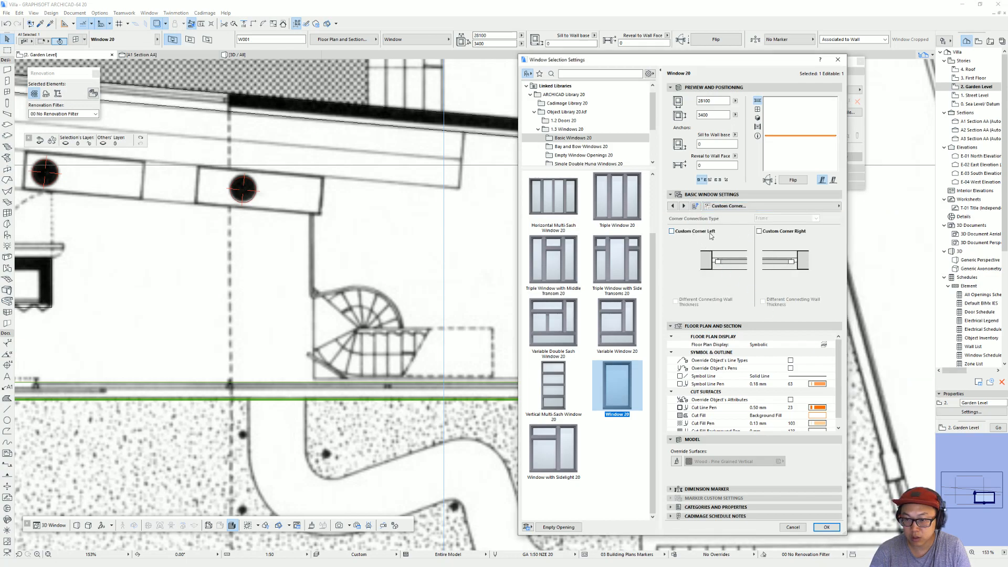
left_click(775, 233)
left_click(683, 238)
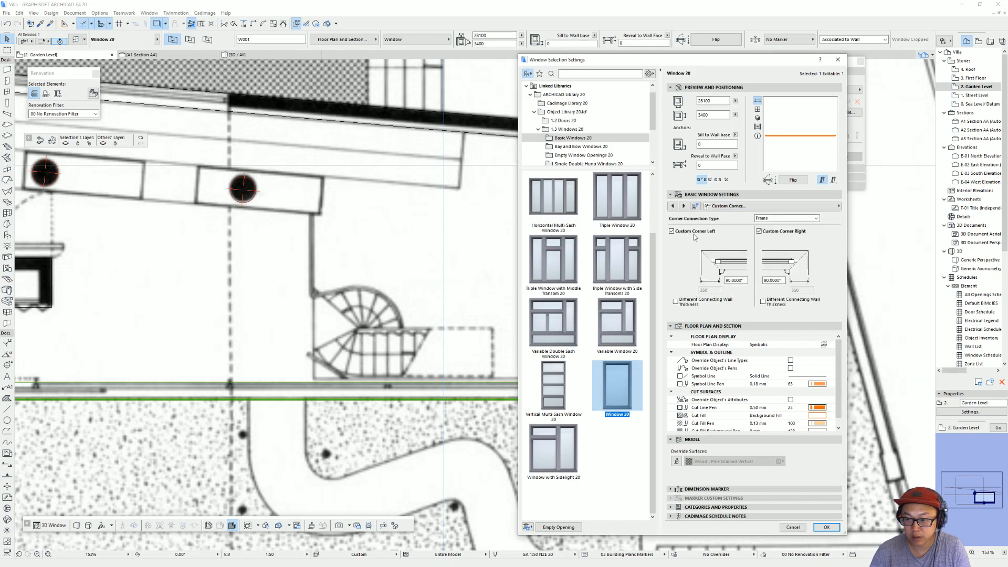
key("Return")
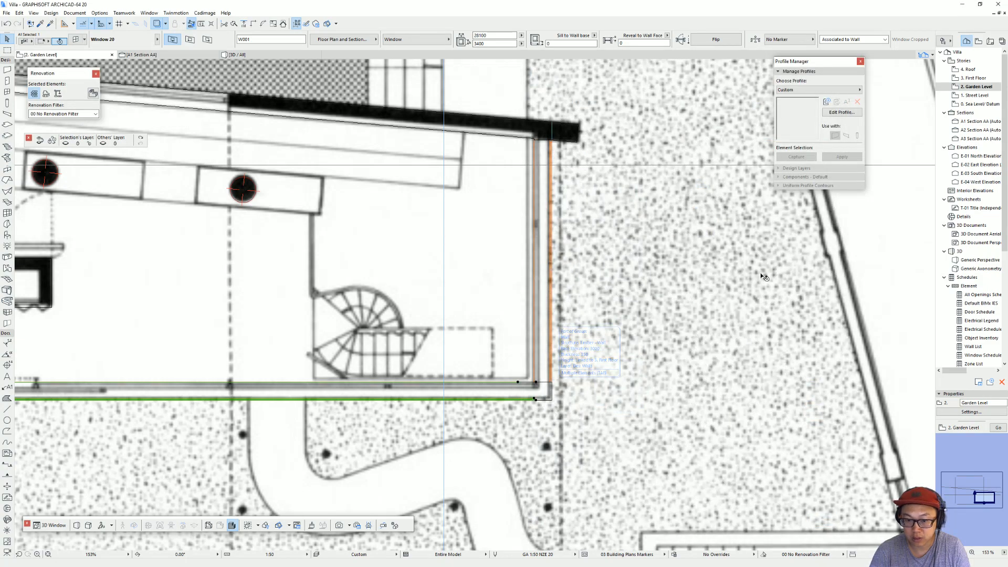
Step: Extend the long-wall window's street-side end to the outer corner where it meets the end wall
left_click(535, 400)
left_click(552, 400)
scroll(536, 384, "up", 4)
left_click(532, 382)
left_click(571, 382)
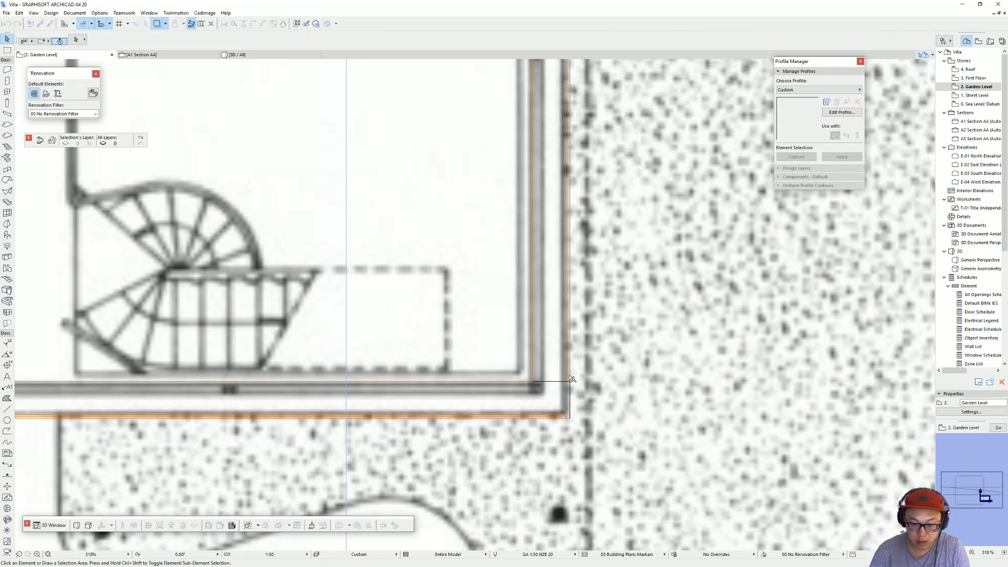
key("Escape")
Step: Enable Custom Corner Right for the street-side end window
left_click(569, 381)
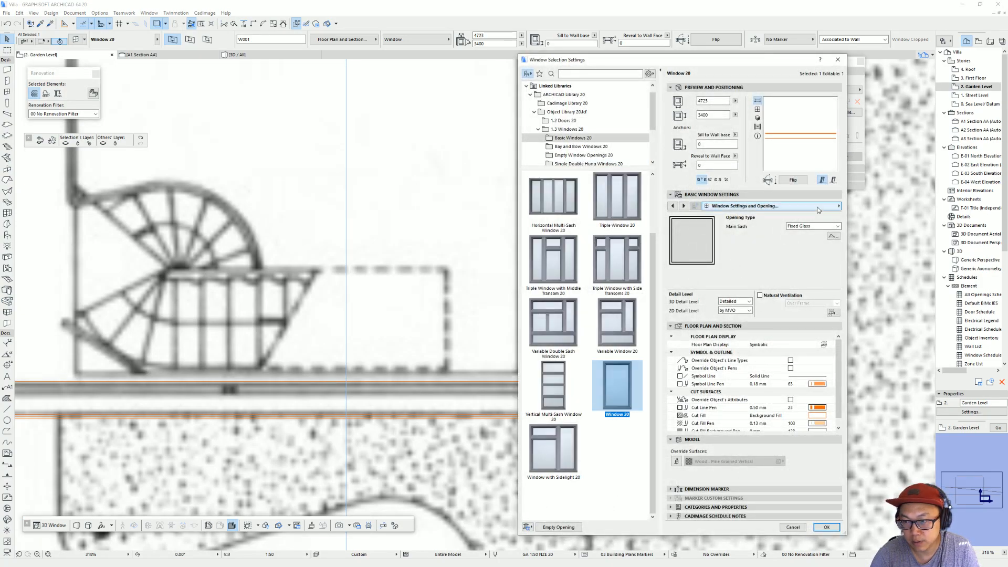
left_click(881, 398)
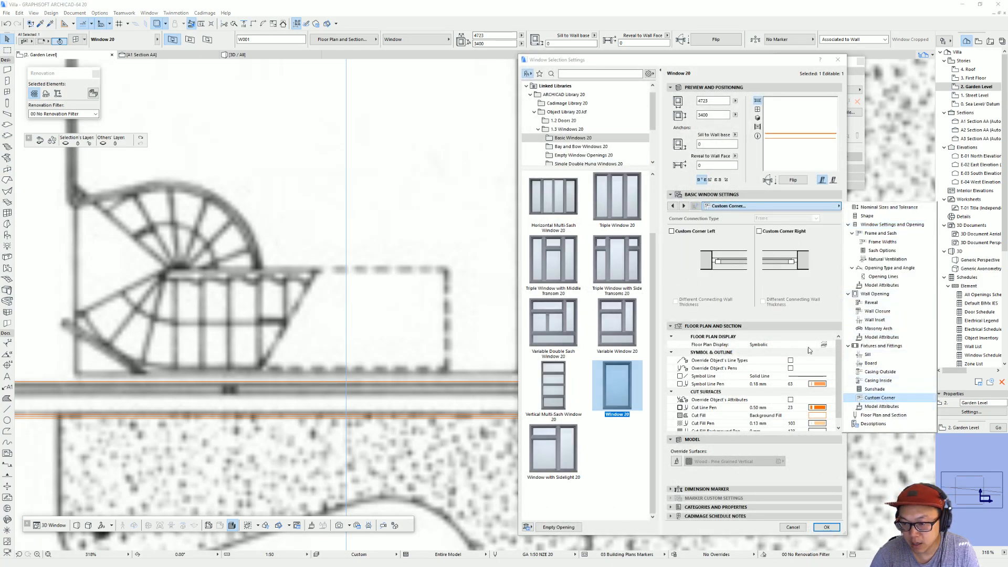
left_click(759, 231)
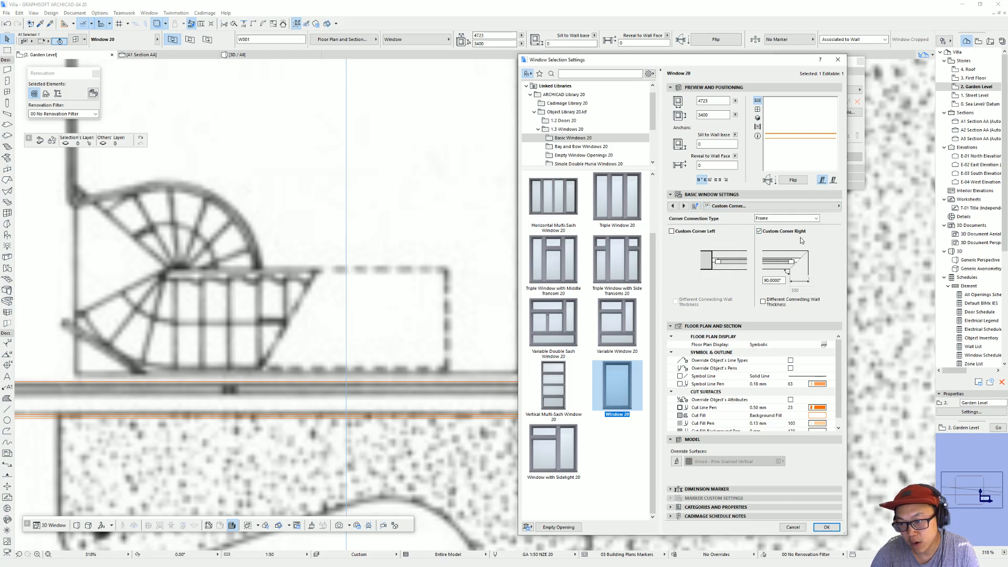
key("Return")
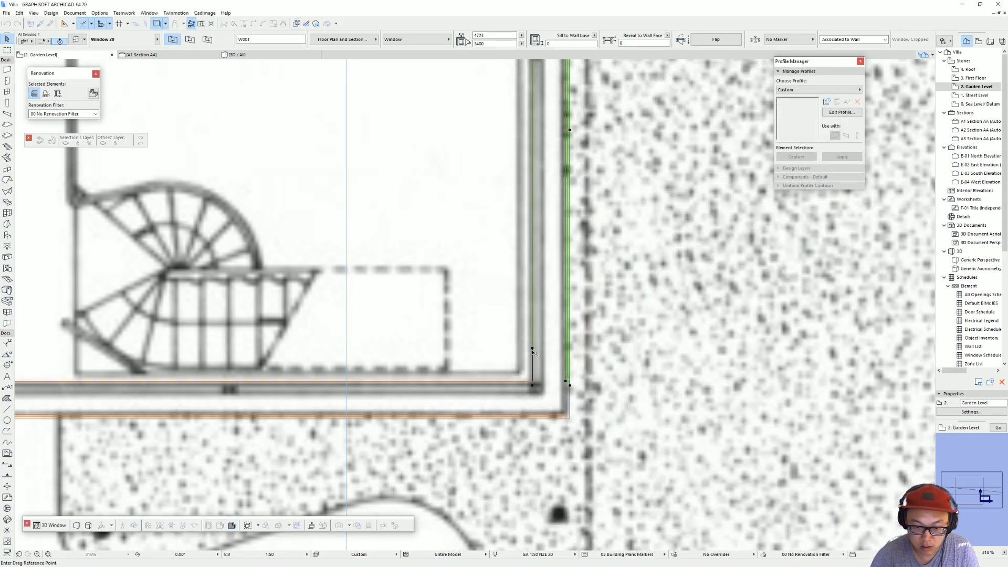
Step: Move the street-side end window to the corner shared with the long wall and stretch it to 5043 mm wide
scroll(588, 330, "down", 3)
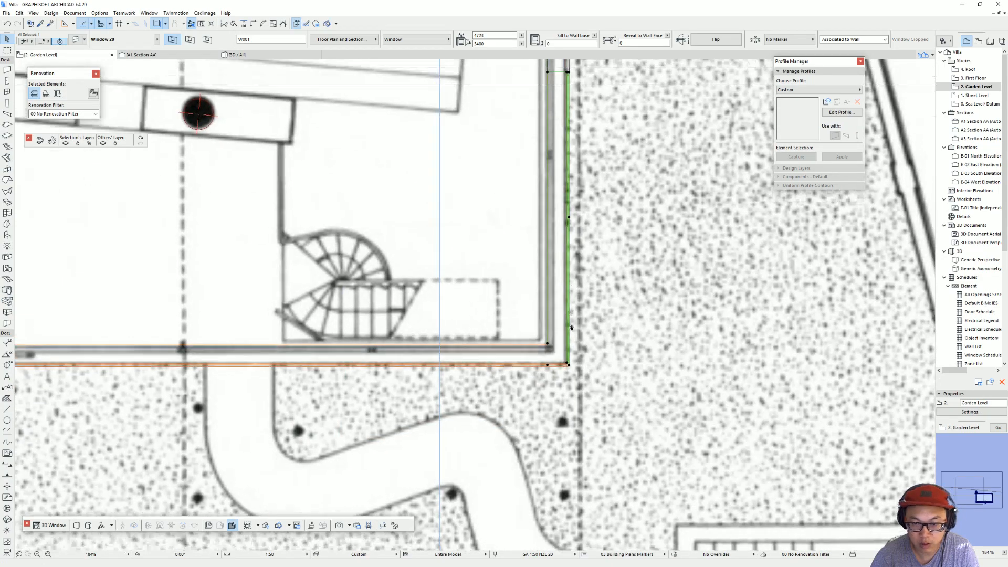
scroll(584, 299, "up", 1)
left_click(584, 286)
left_click(563, 265)
scroll(380, 336, "down", 3)
Step: Pick up the street-side end window's settings and place a matching window in the opposite garden-level end wall
middle_click_drag(381, 336, 719, 252)
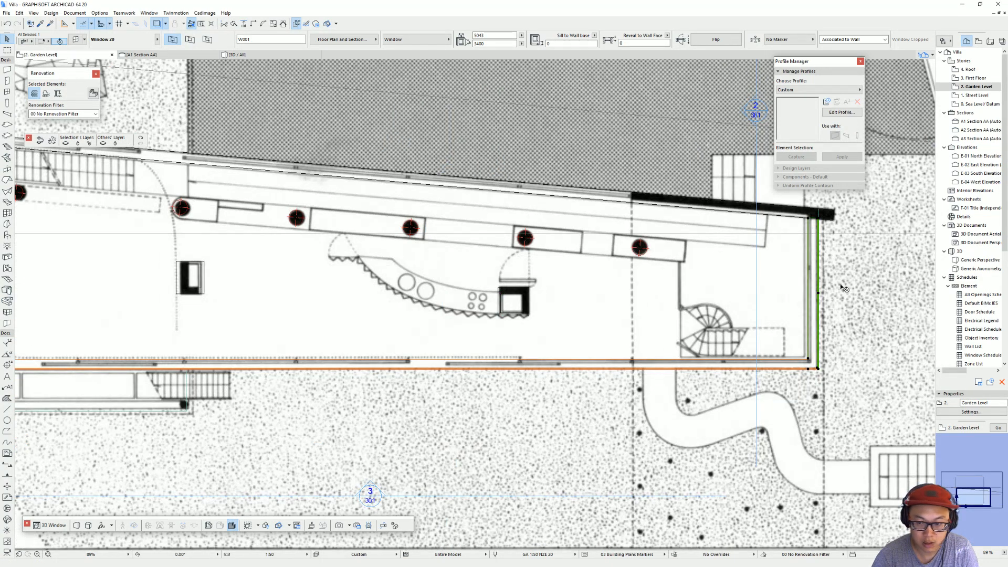
left_click(809, 218, "alt")
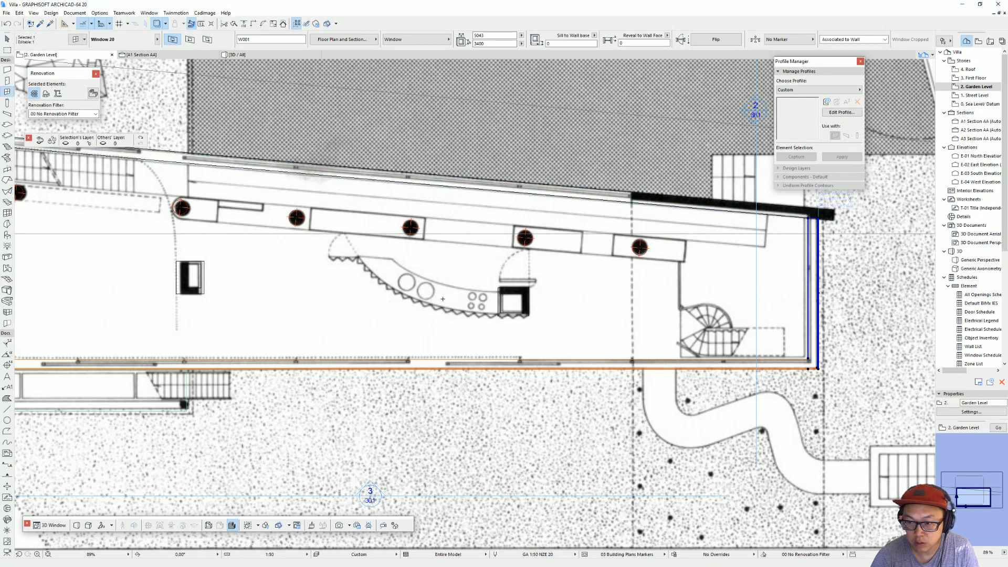
scroll(754, 273, "down", 2)
middle_click_drag(641, 290, 769, 288)
key("Escape")
left_click(334, 289)
left_click(313, 310)
scroll(346, 335, "up", 4)
key("Escape")
left_click(333, 333)
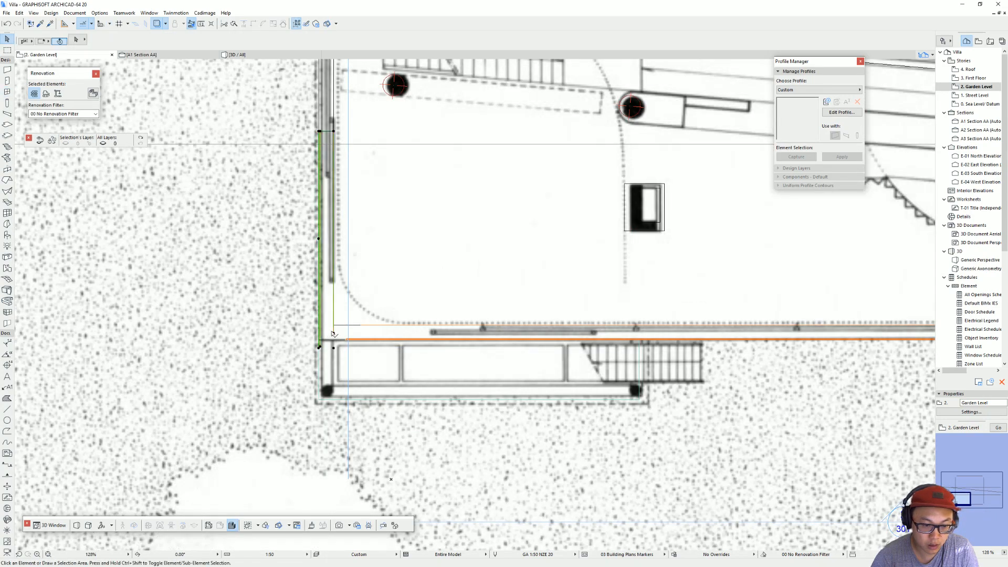
Step: Move the new end-wall window to the corner shared with the straight long wall and stretch it to 7554 mm wide
key("ctrl+d")
left_click(333, 333)
left_click(334, 325)
middle_click_drag(333, 108, 354, 249)
left_click(344, 263)
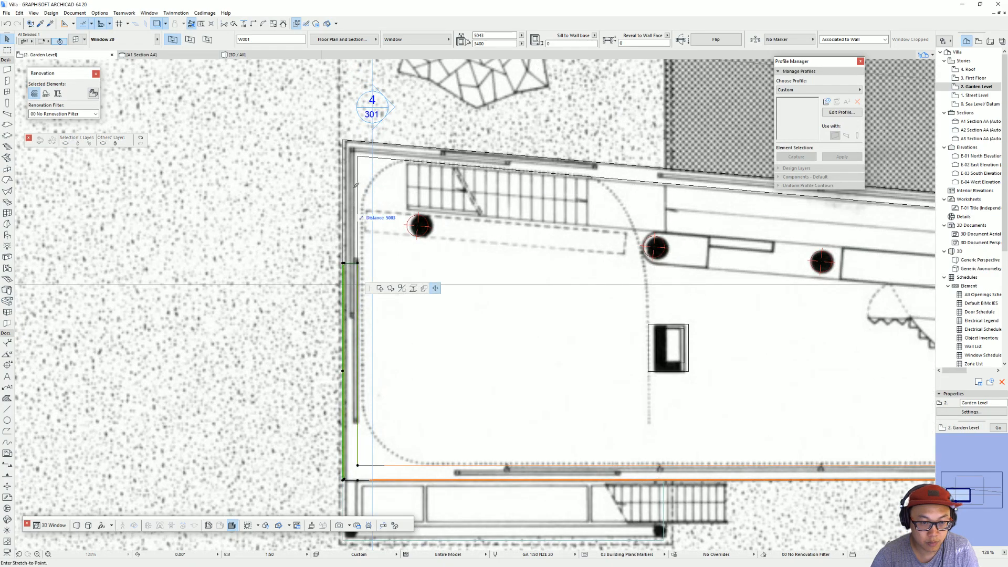
left_click(344, 156)
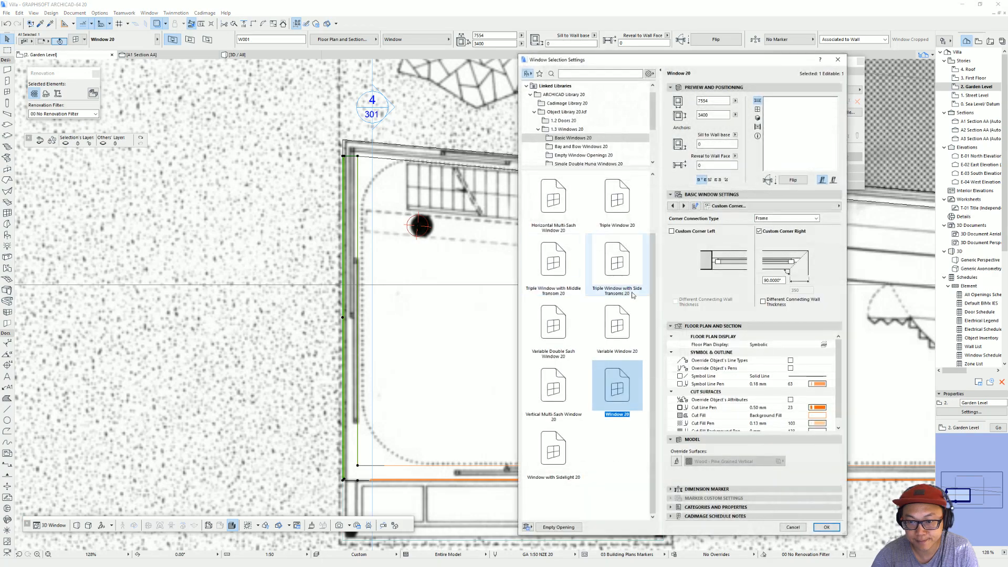
Step: Enable Custom Corner Left for the 7554 mm end-wall window, alongside its right custom corner
left_click(706, 234)
key("Return")
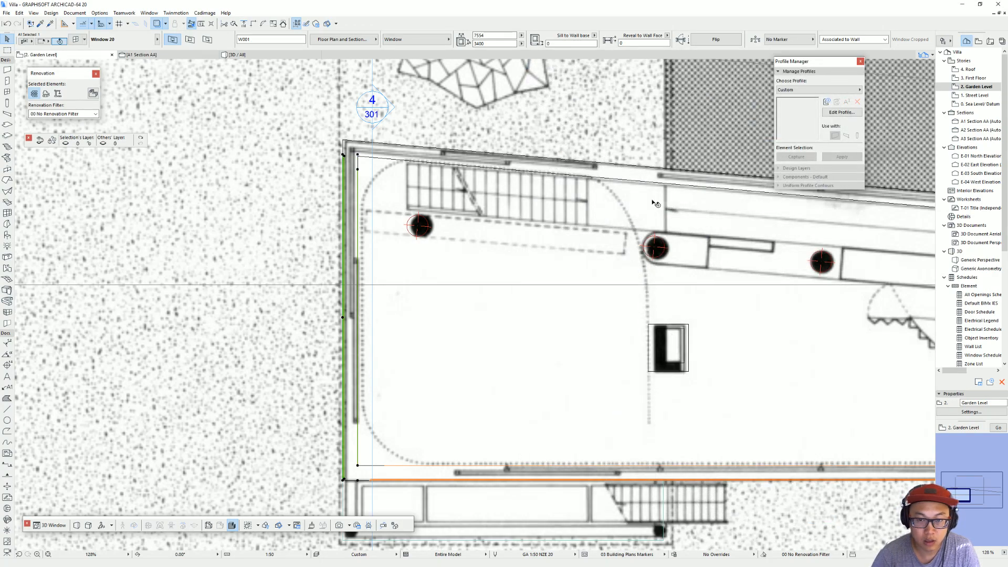
scroll(706, 241, "down", 5)
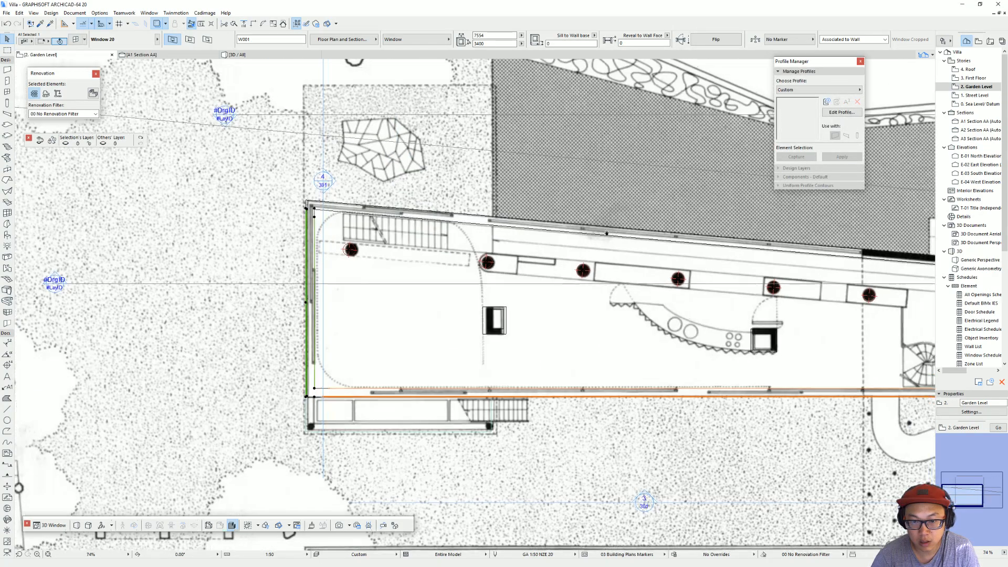
middle_click_drag(606, 233, 553, 229)
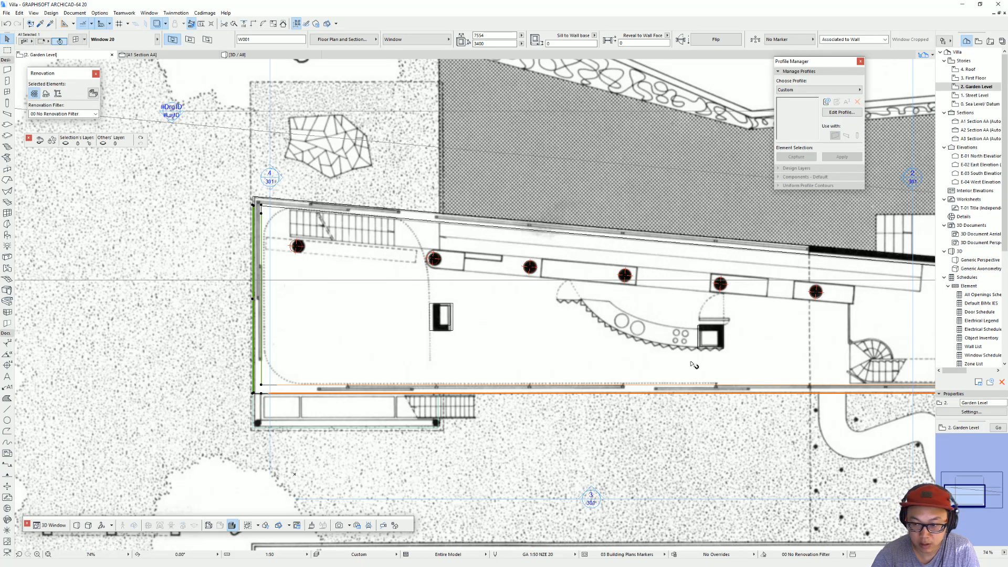
middle_click_drag(702, 363, 559, 348)
key("Escape")
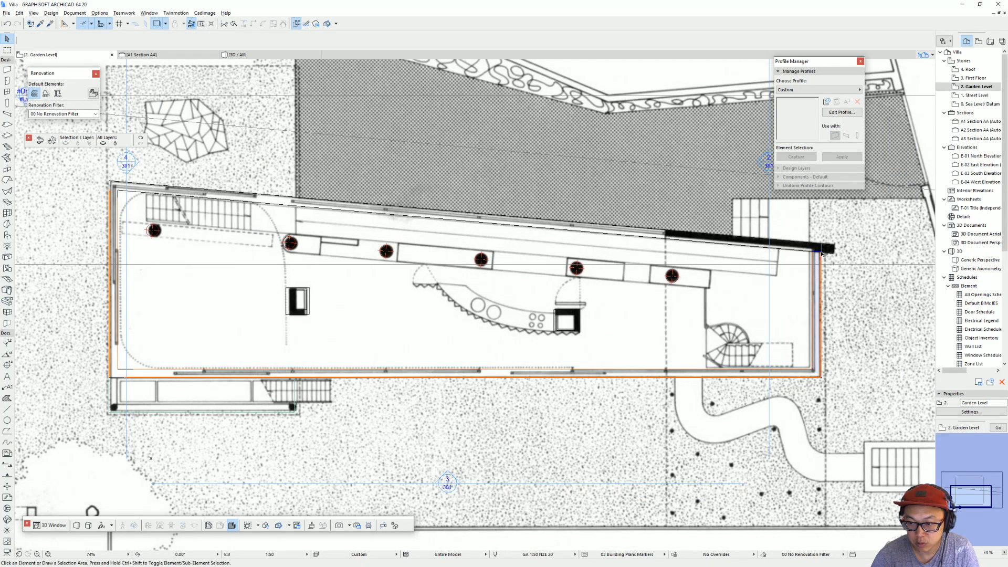
Step: Pick up the street-side end window's settings and place a matching window in the angled long wall
left_click(820, 254)
key("Escape")
scroll(822, 373, "up", 3)
left_click(830, 384)
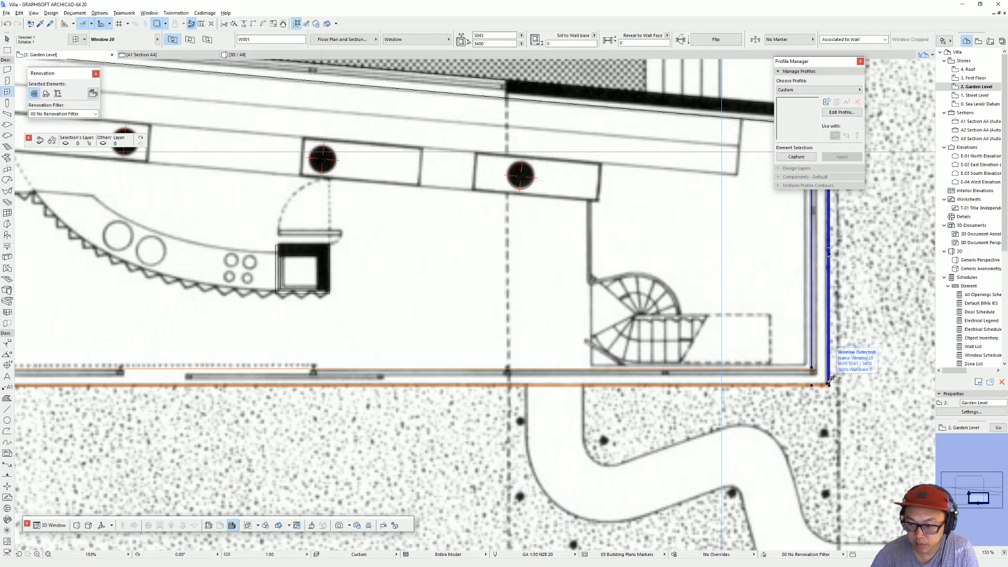
scroll(832, 380, "down", 3)
key("Escape")
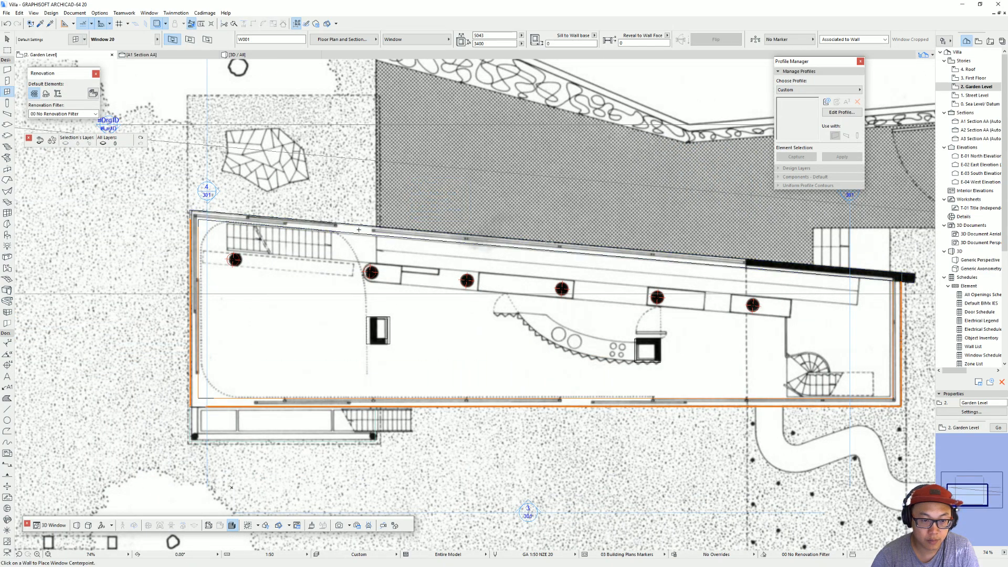
left_click(350, 225)
left_click(273, 199)
key("Escape")
Step: Move the angled-wall window to the outer corner with the end wall and stretch it to 22460 mm wide, up to the solid wall
left_click(299, 229)
key("ctrl+shift+d")
left_click(299, 229)
scroll(201, 220, "up", 3)
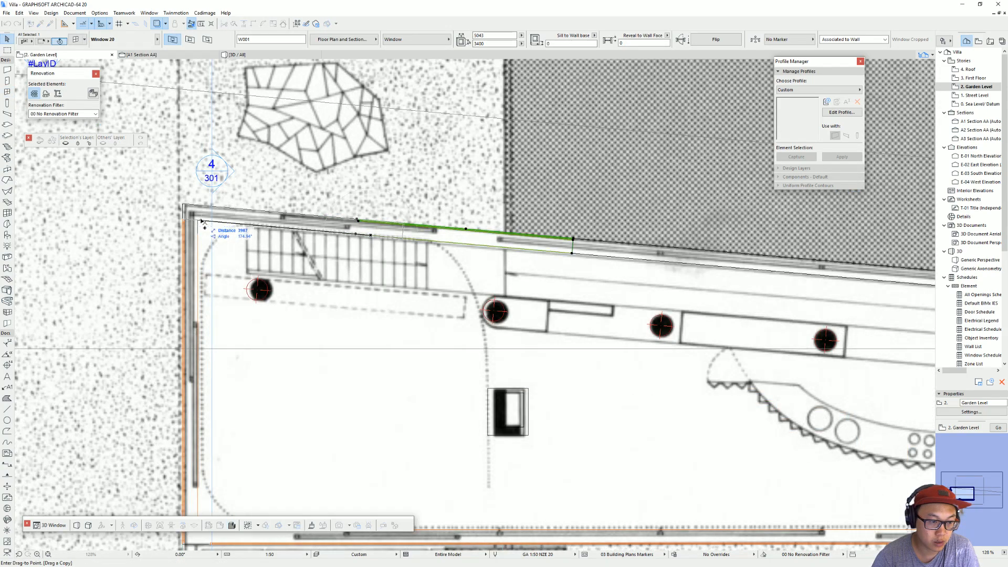
left_click(184, 205)
left_click(403, 224)
scroll(270, 196, "down", 3)
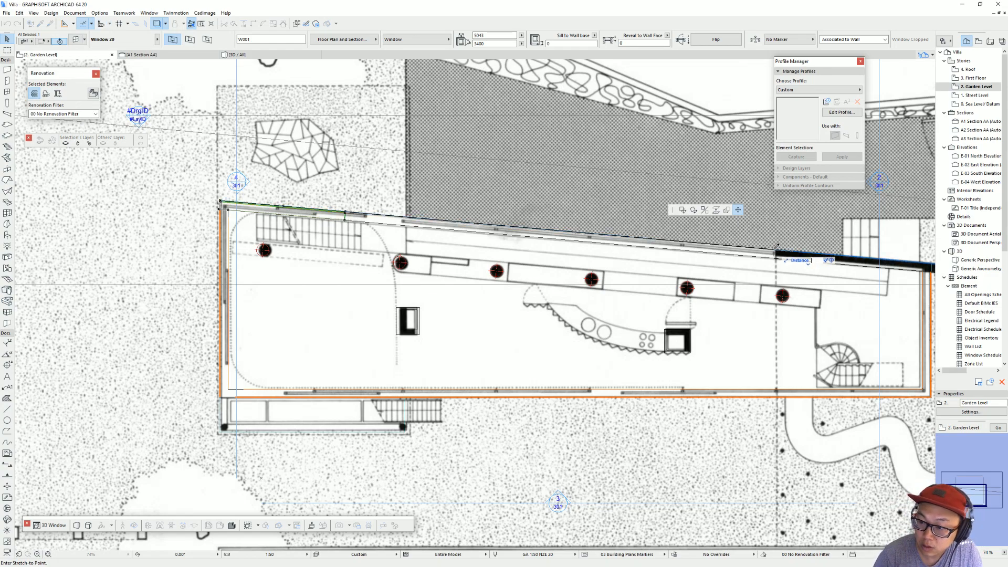
left_click(776, 251)
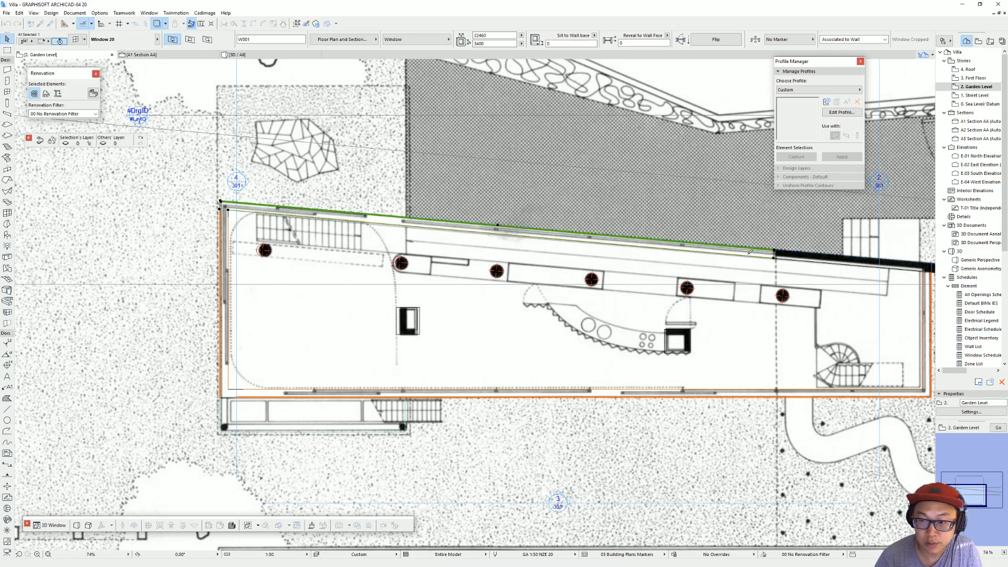
Step: Draw a diagonal line from the outer corner of the end and angled walls through their inner corner
scroll(209, 216, "up", 6)
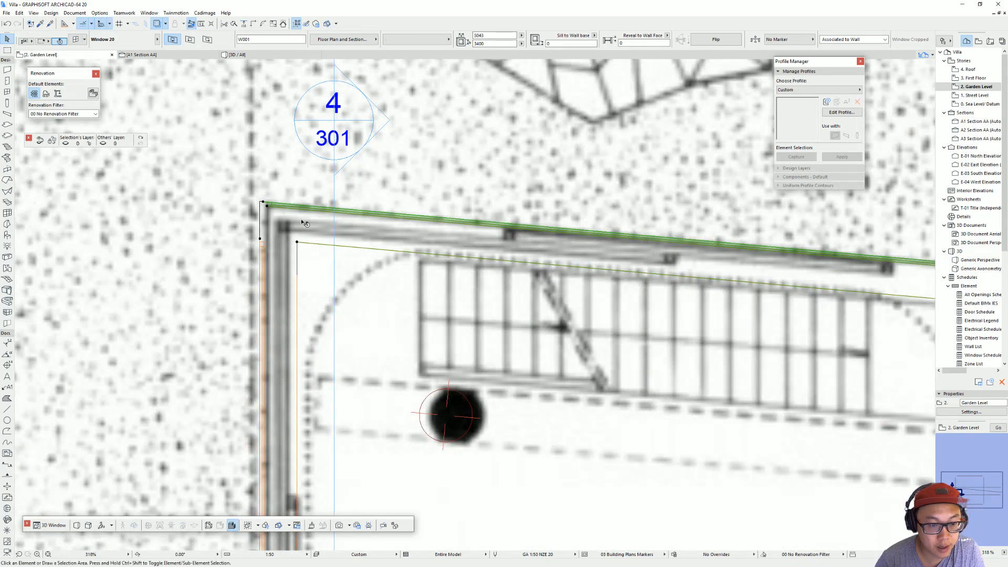
key("Escape")
left_click(7, 411)
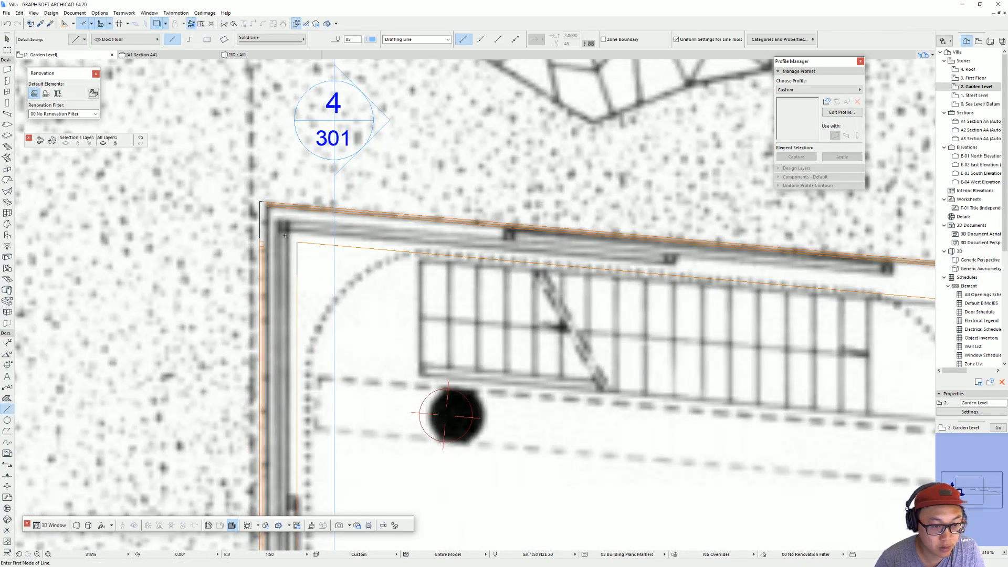
left_click(261, 202)
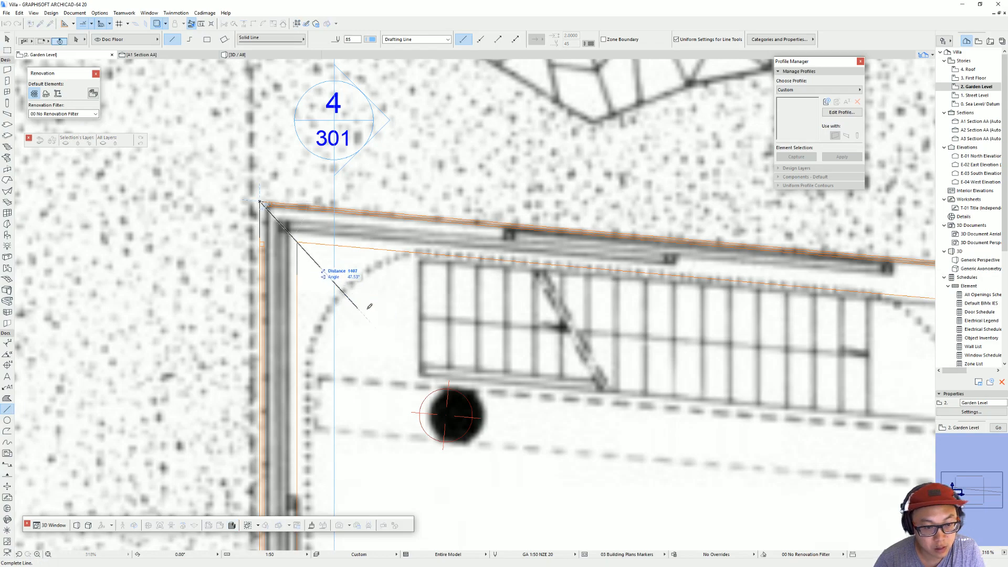
left_click(418, 370)
key("Escape")
Step: Measure the angle between the diagonal line and the angled long wall by using Rotate about the outer corner
left_click(417, 371)
left_click(416, 371)
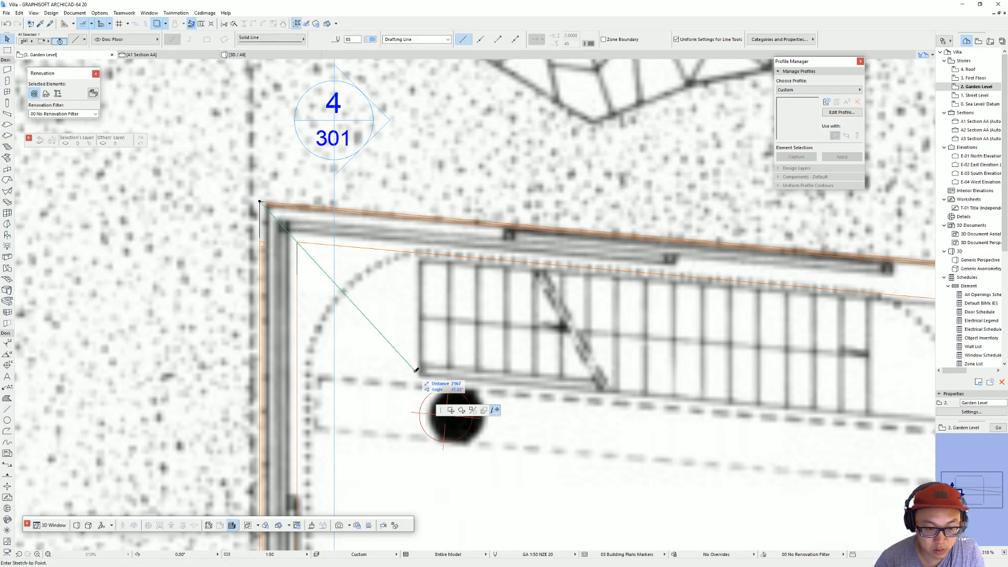
left_click(462, 411)
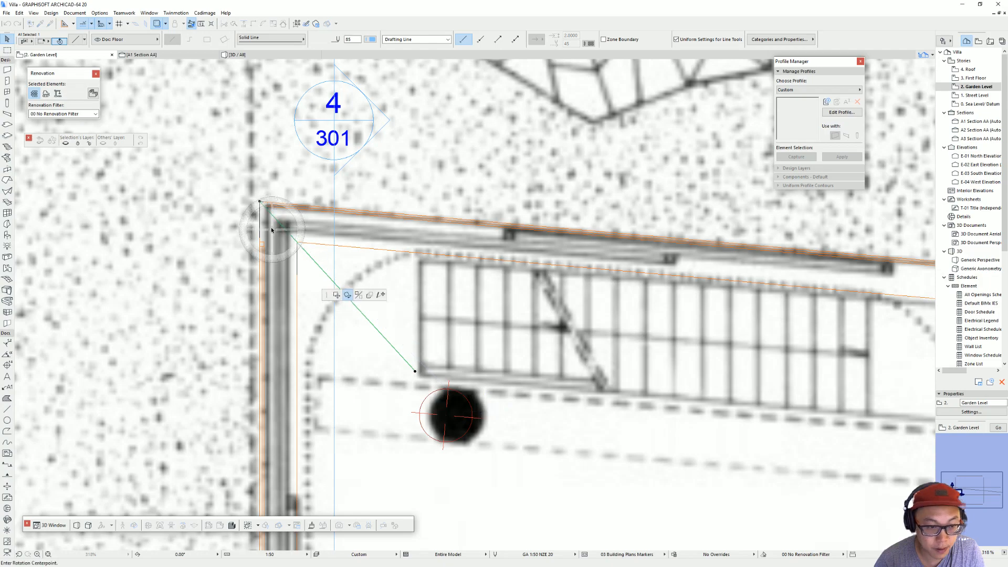
left_click(260, 201)
left_click(360, 310)
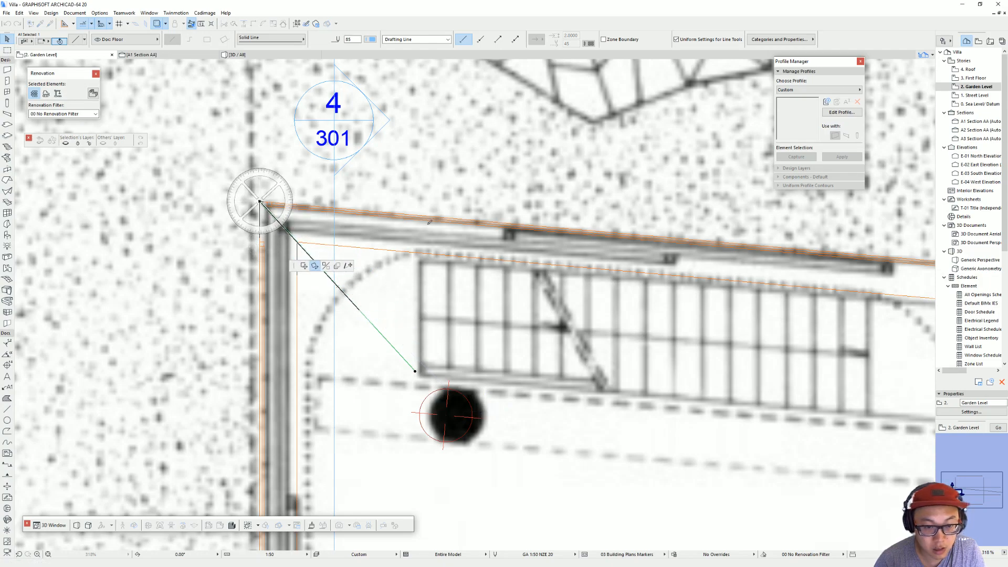
left_click(434, 212)
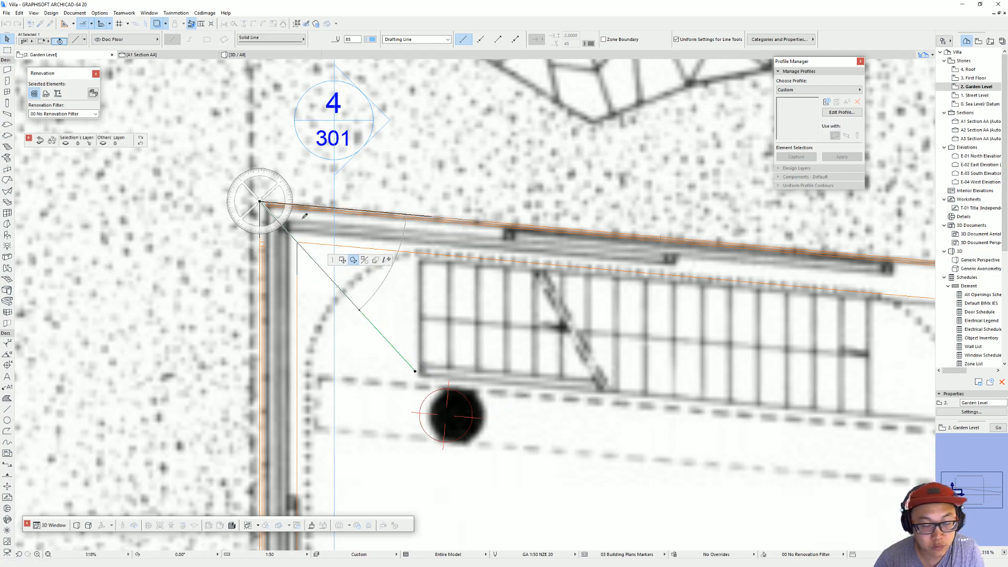
Step: Set the angled-wall window's Custom Corner Right angle to about 42.4 degrees
left_click(268, 209)
left_click(268, 208)
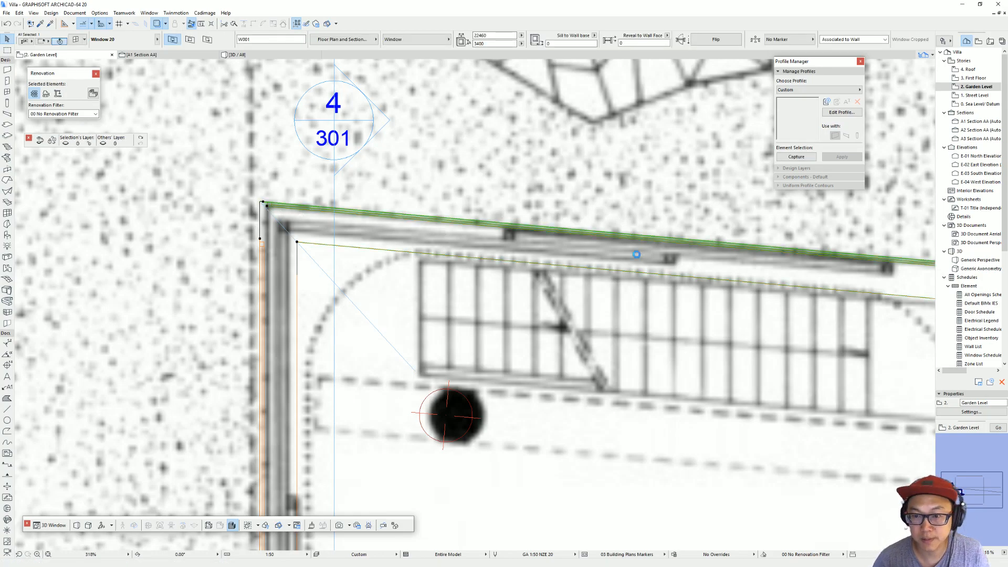
double_click(683, 249)
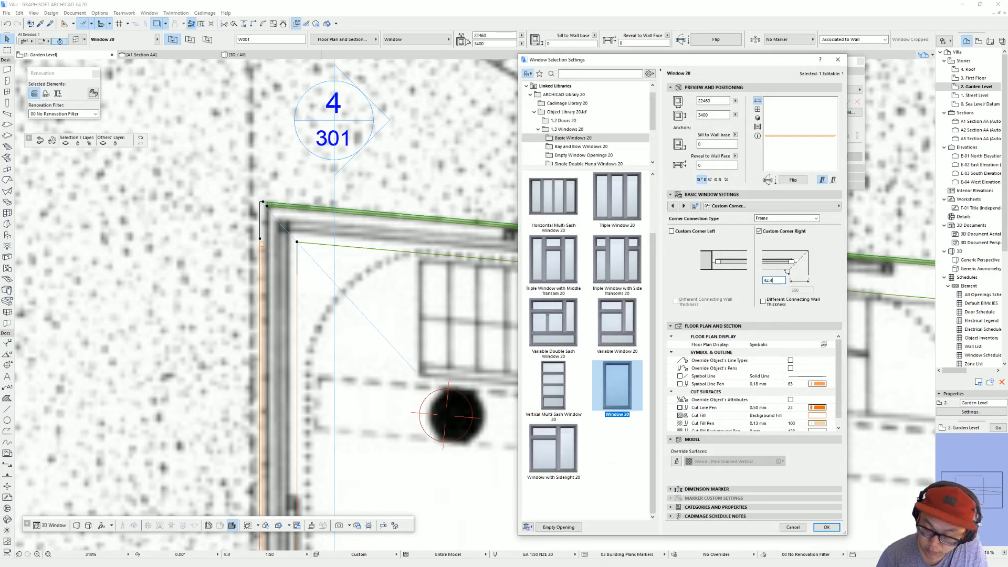
key("Return")
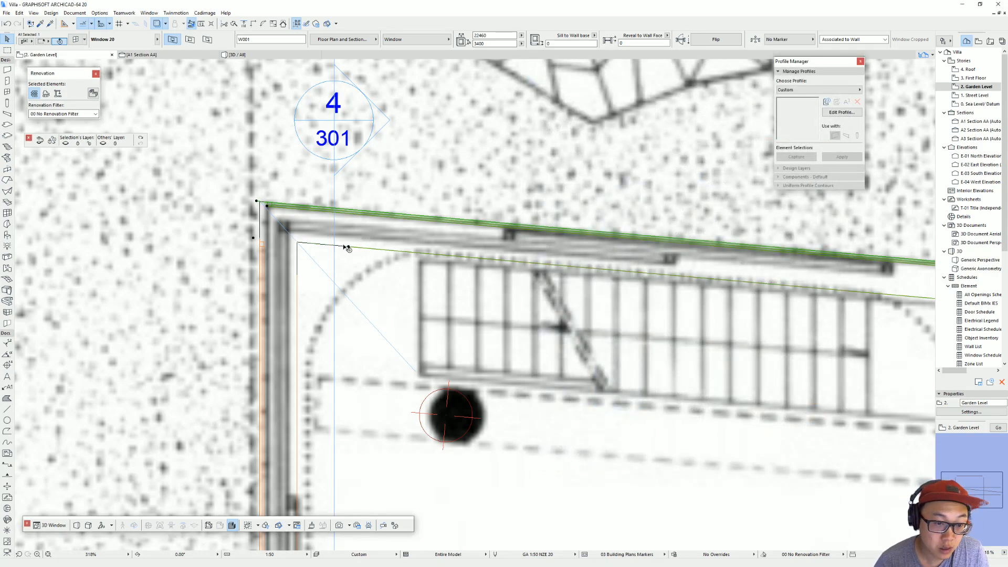
Step: Set the end-wall window's Custom Corner Left angle to about 42 degrees
left_click(301, 242)
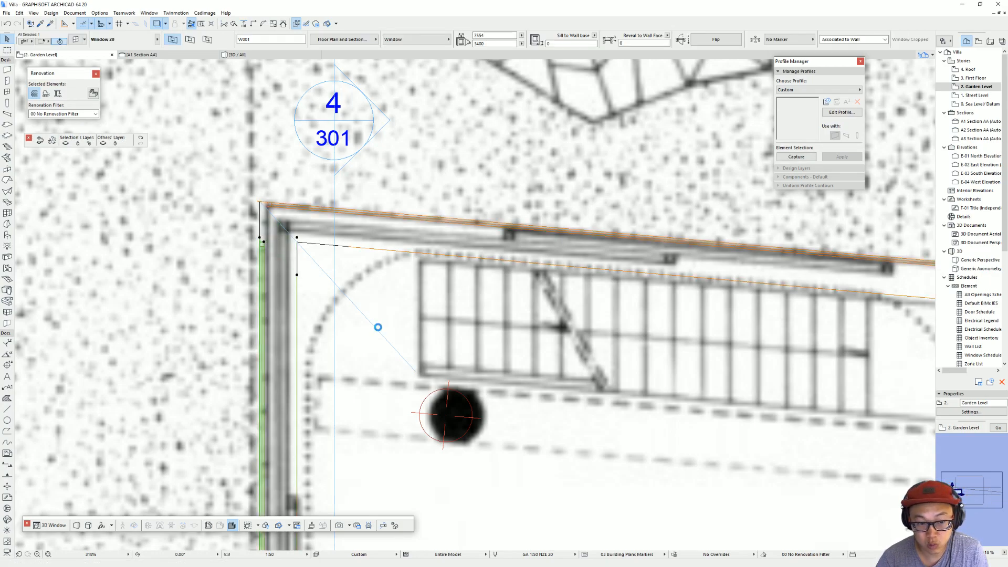
key("ctrl+t")
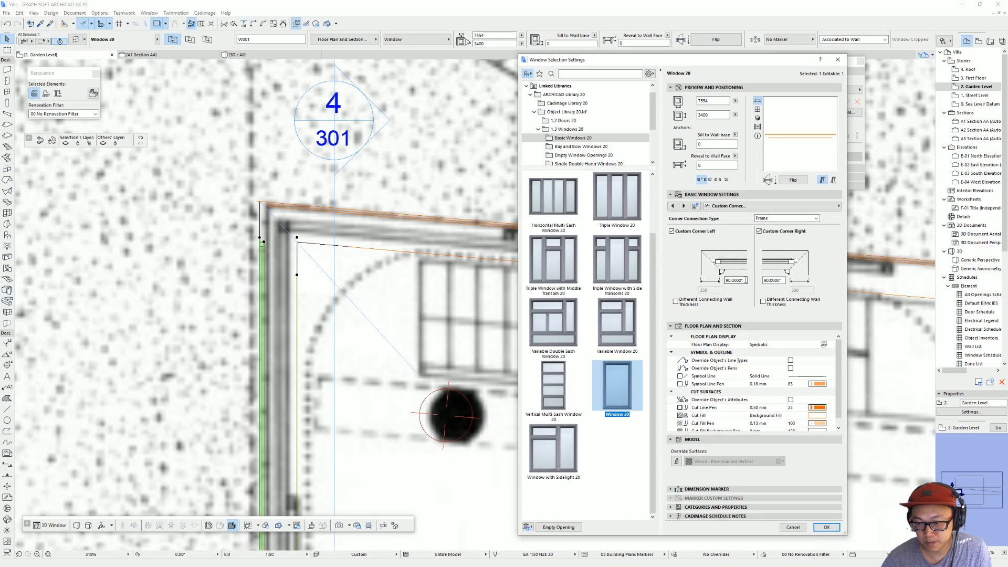
left_click(745, 280)
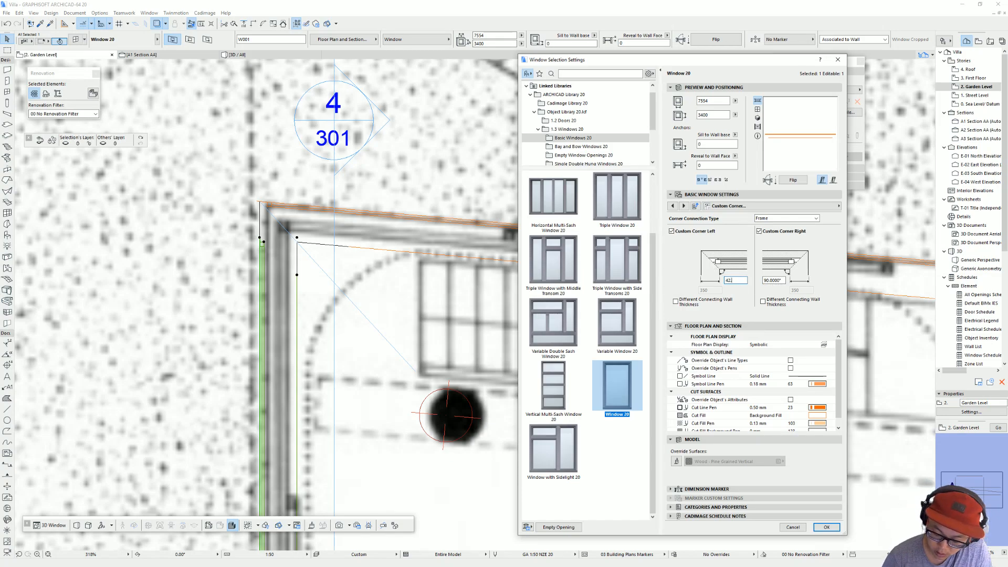
key("Return")
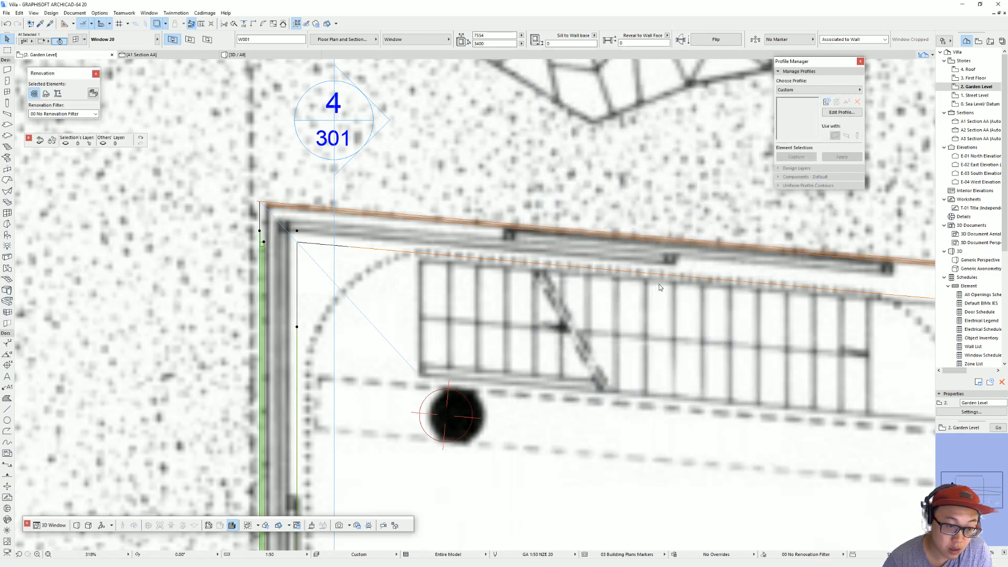
Step: Move the end-wall and angled-wall windows so that their ends meet at the shared outer corner
key("ctrl+d")
left_click(260, 230)
left_click(260, 202)
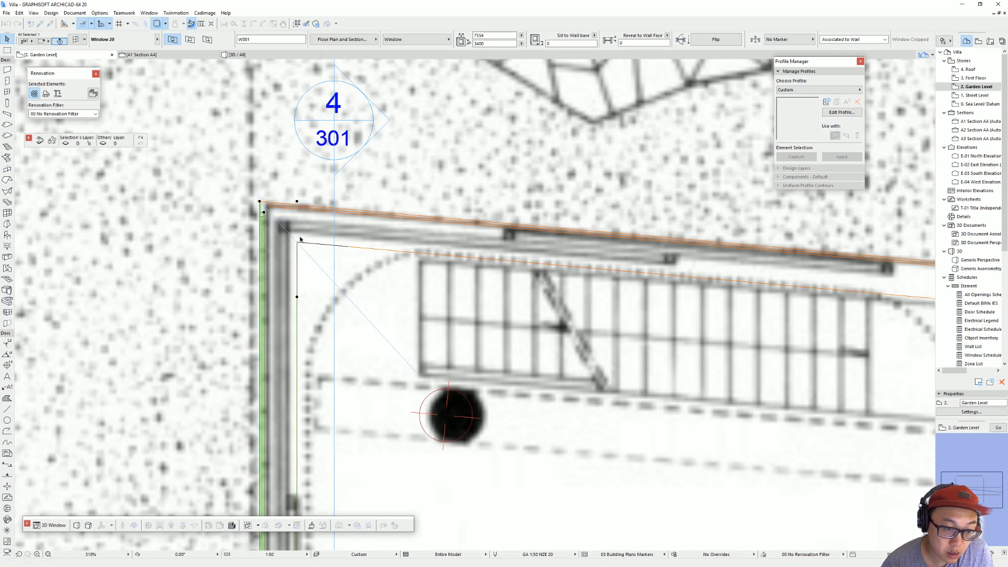
left_click(261, 202)
key("ctrl+d")
left_click(260, 202)
left_click(257, 202)
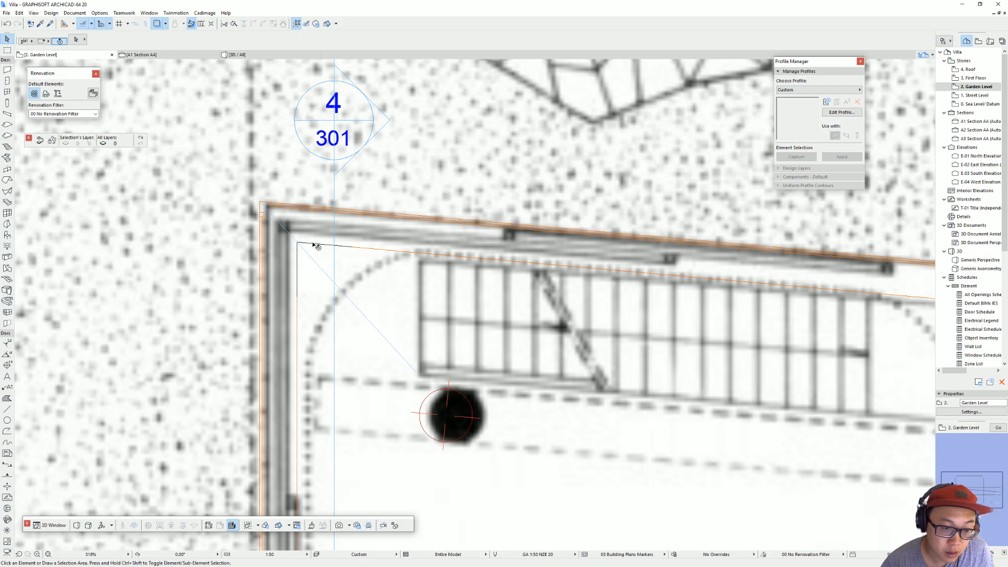
Step: Try moving the end-wall window to the outer corner of the straight long wall, and undo the move
scroll(314, 244, "down", 4)
middle_click_drag(326, 381, 331, 279)
scroll(325, 298, "up", 2)
left_click(323, 285)
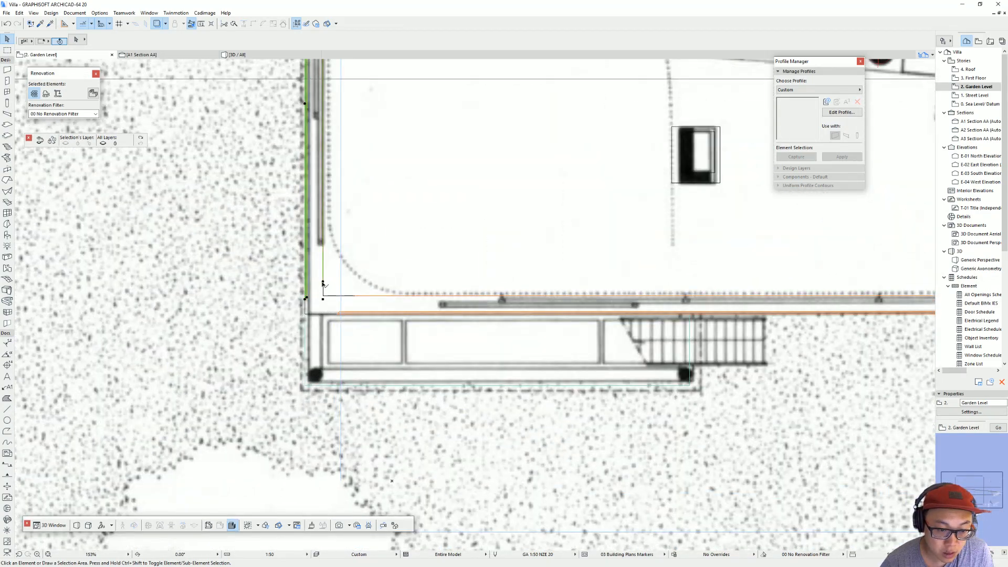
left_click(323, 283)
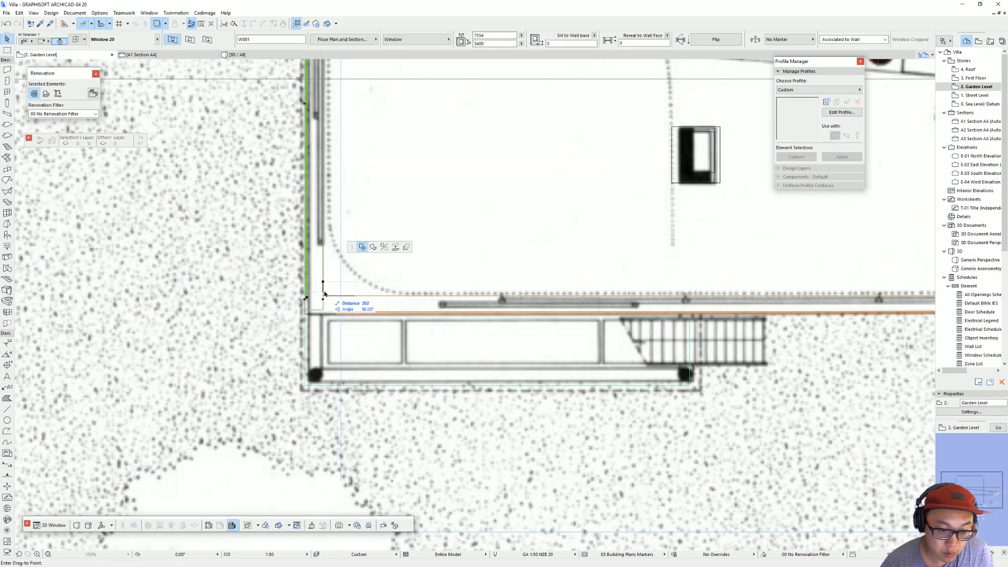
left_click(308, 314)
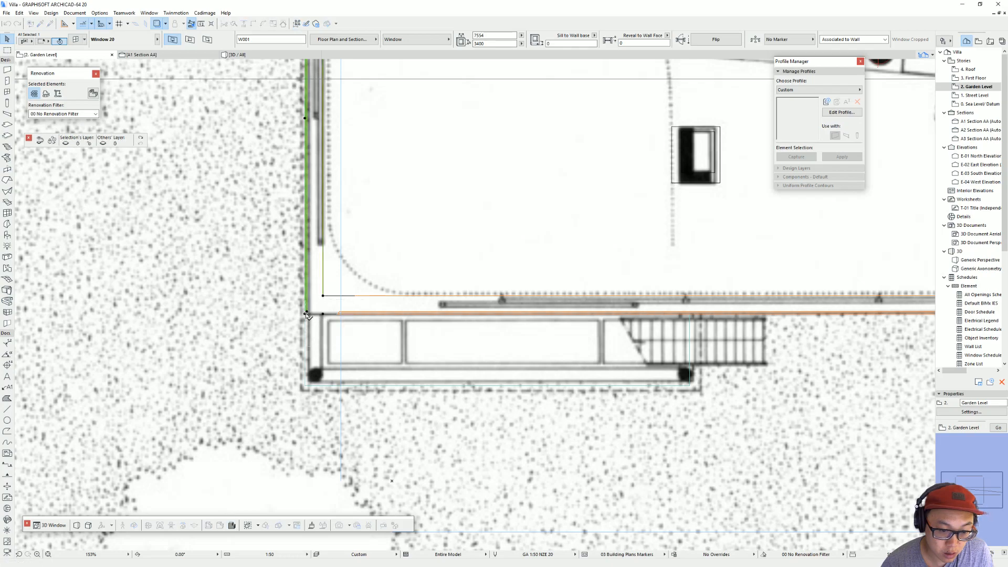
scroll(330, 297, "down", 2)
middle_click_drag(329, 298, 331, 448)
key("ctrl+z")
Step: Stretch the end-wall window to the straight long wall's outer corner and extend that wall's window to 28720 mm wide to meet it
left_click(327, 453)
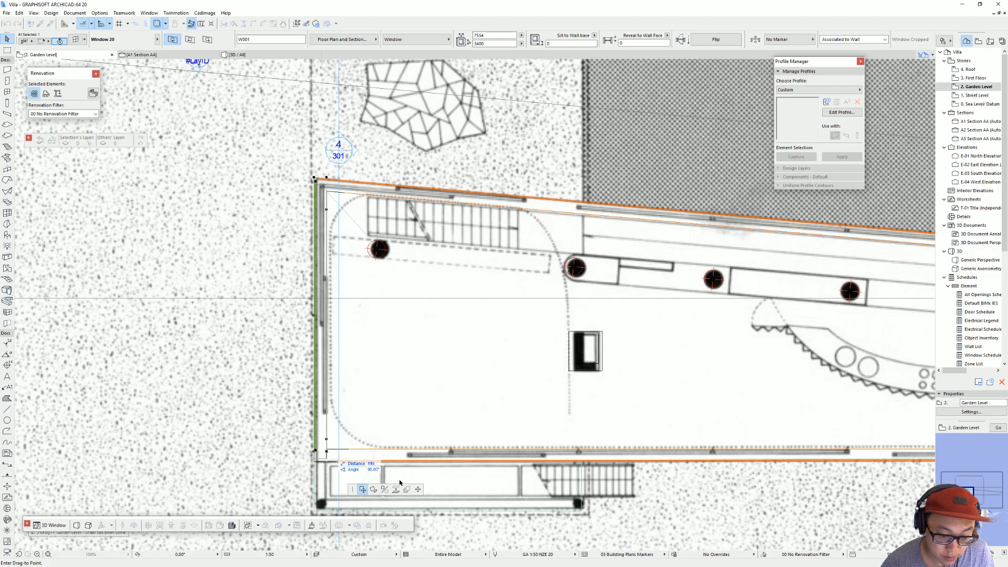
left_click(339, 459)
left_click(336, 449)
left_click(315, 449)
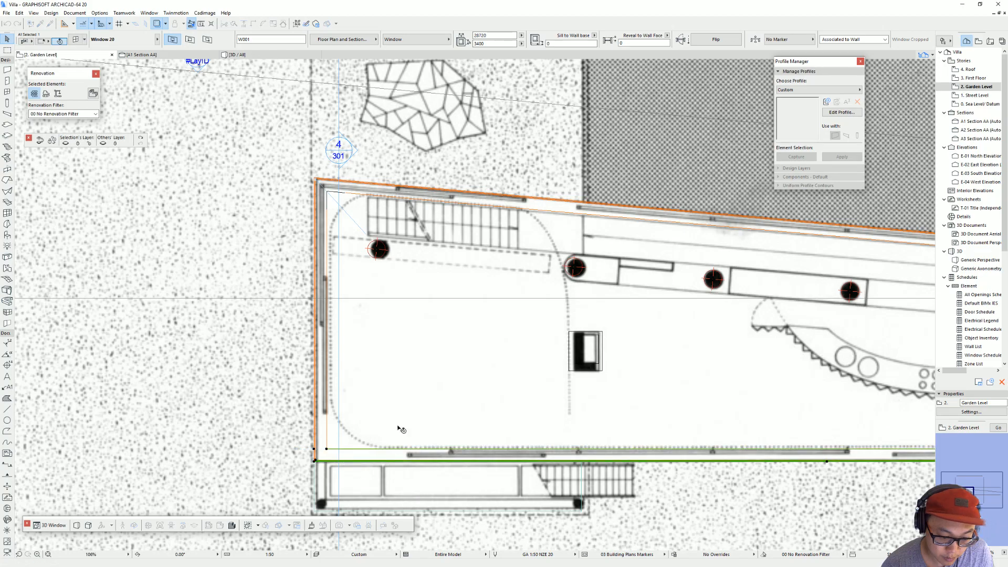
key("Escape")
scroll(316, 363, "down", 5)
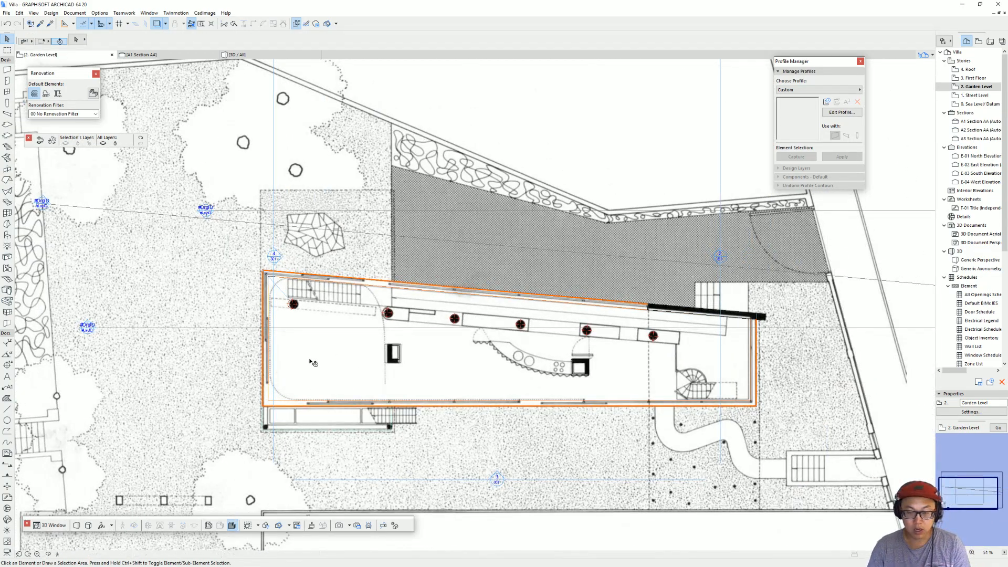
Step: Show the model in 3D and orbit around the villa to examine the garden-level glazing and its corners
key("F3")
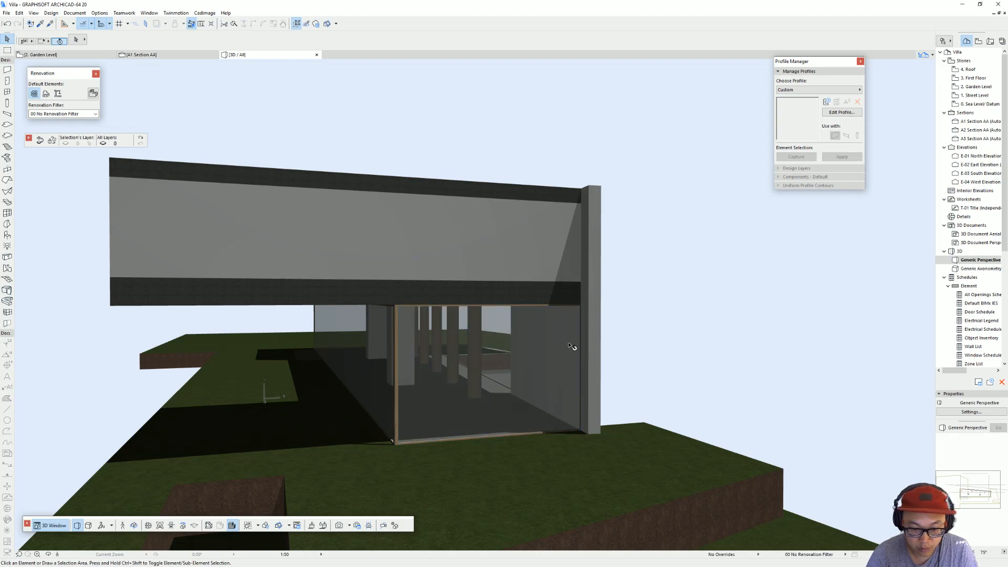
middle_click_drag(547, 342, 70, 360, "shift")
middle_click_drag(473, 363, 211, 362, "shift")
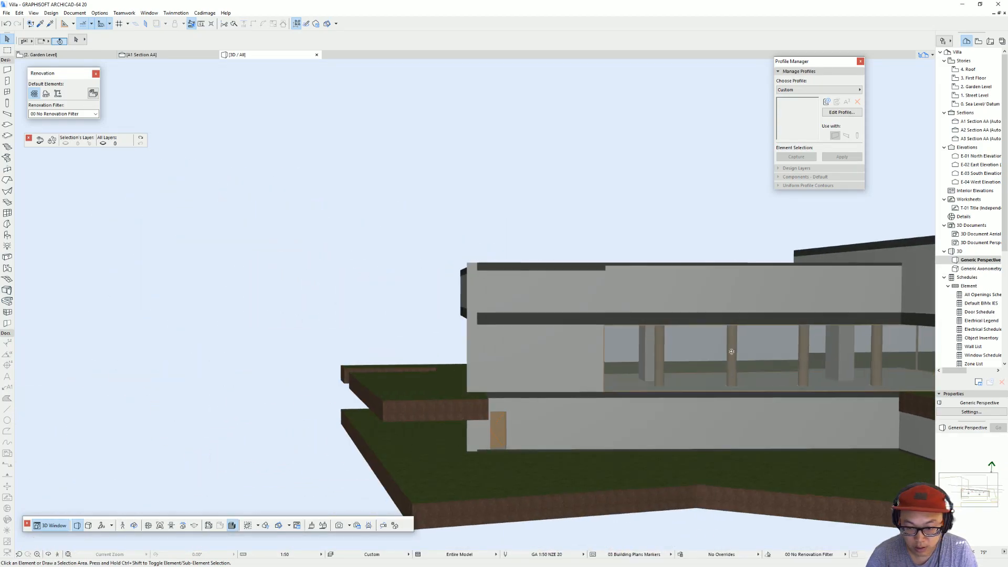
middle_click_drag(735, 346, 315, 368)
middle_click_drag(619, 368, 615, 321, "shift")
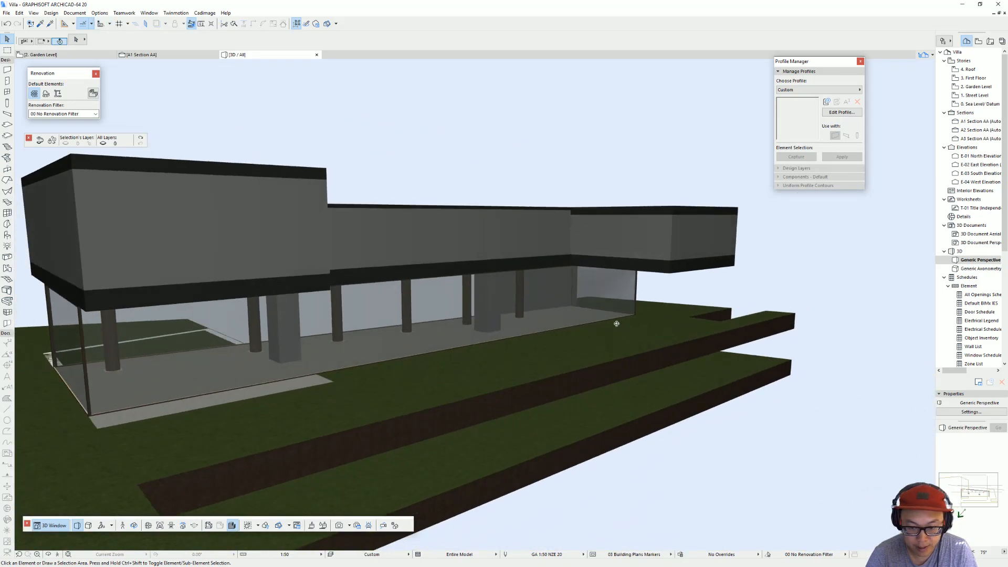
Step: Return to the garden-level floor plan and select the full-length window in the straight long wall
key("F2")
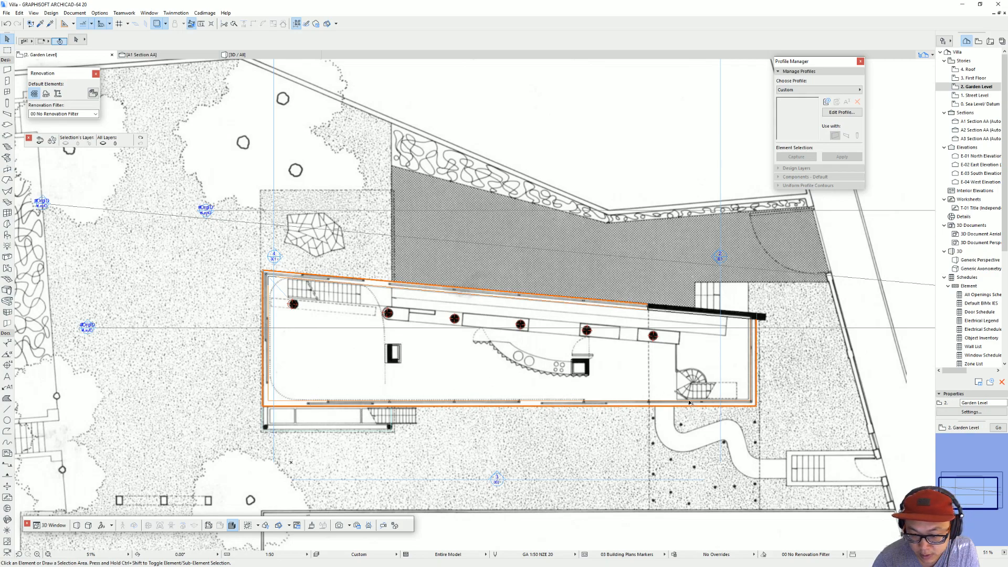
left_click(753, 407)
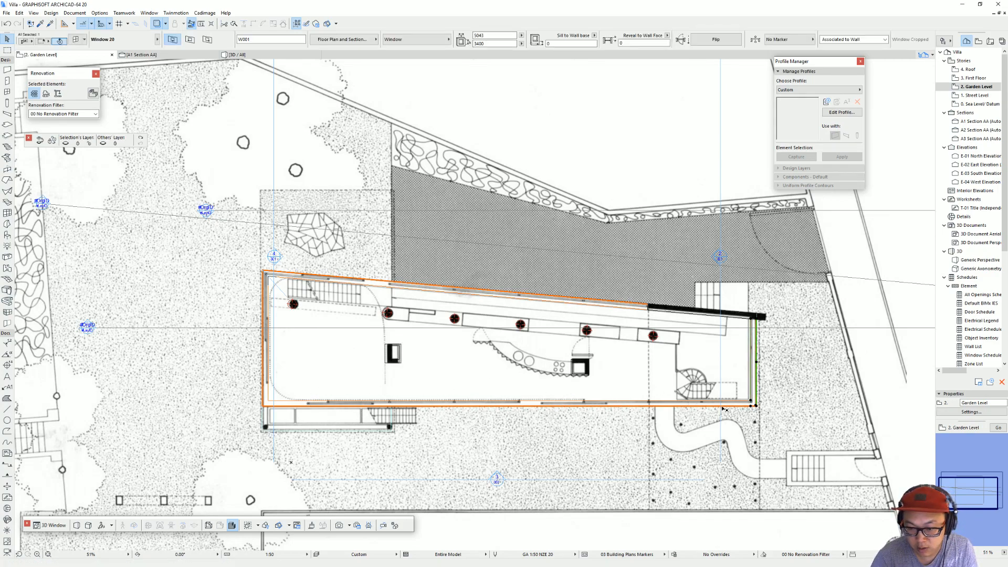
key("Escape")
left_click(727, 407)
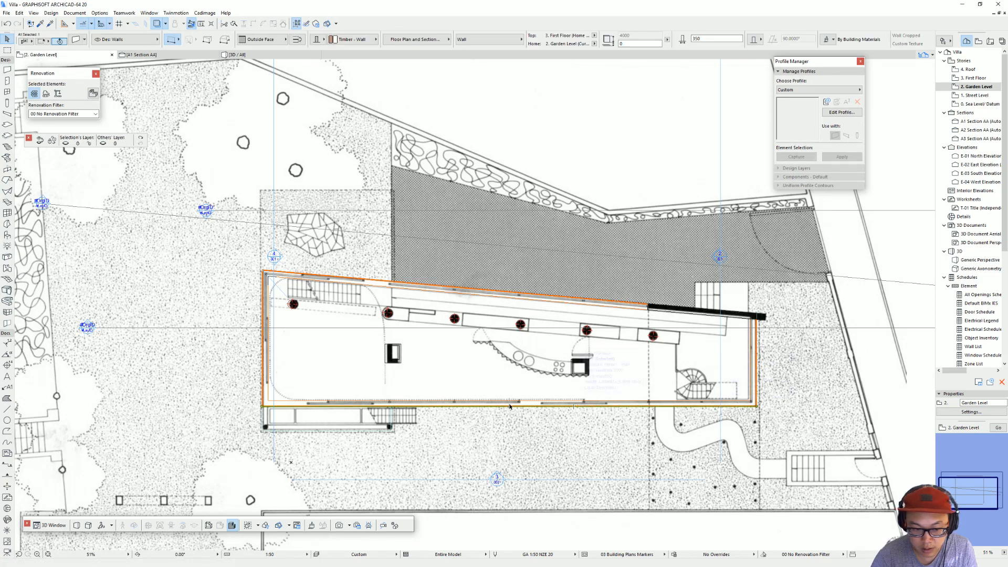
key("Escape")
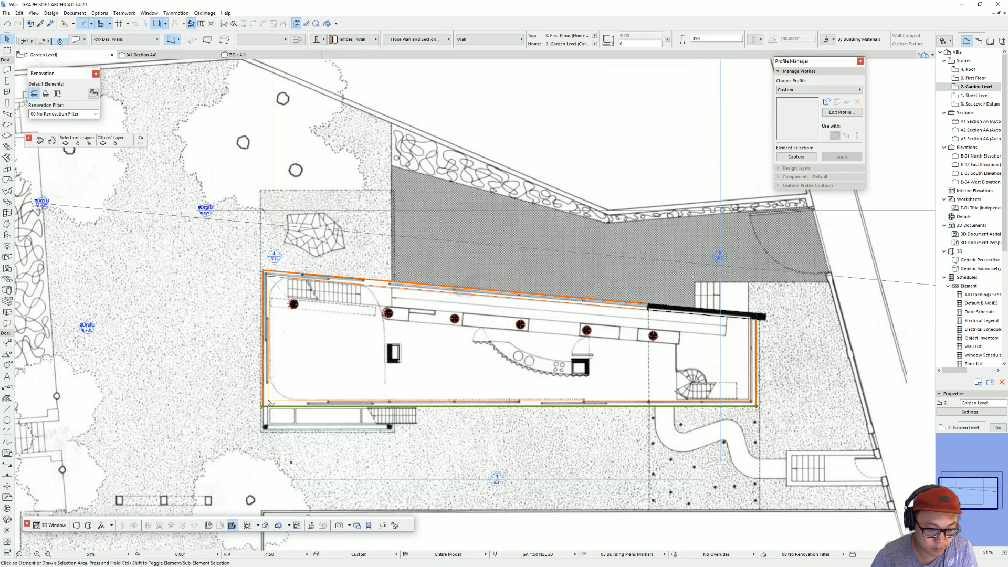
key("Escape")
left_click(269, 403)
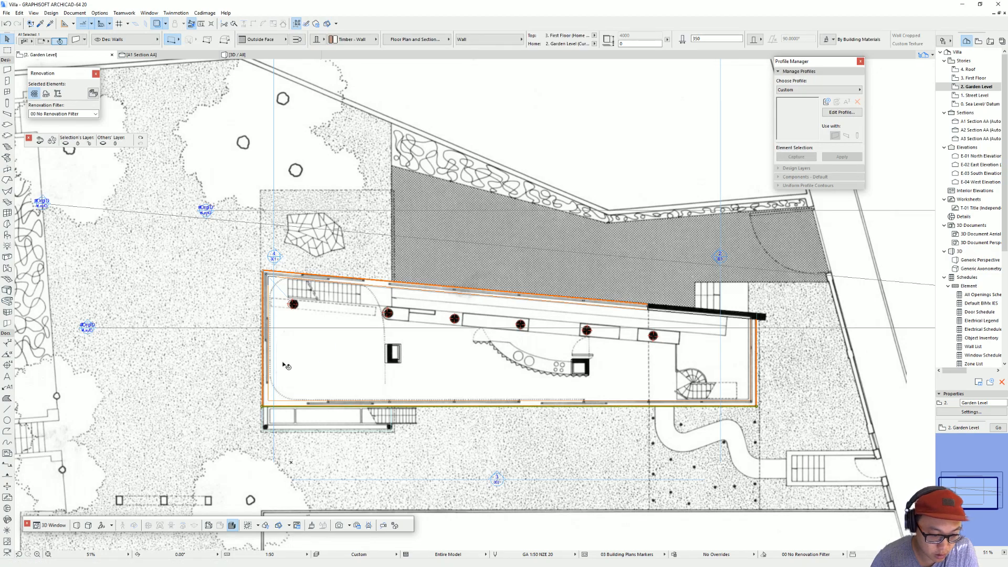
scroll(279, 435, "up", 5)
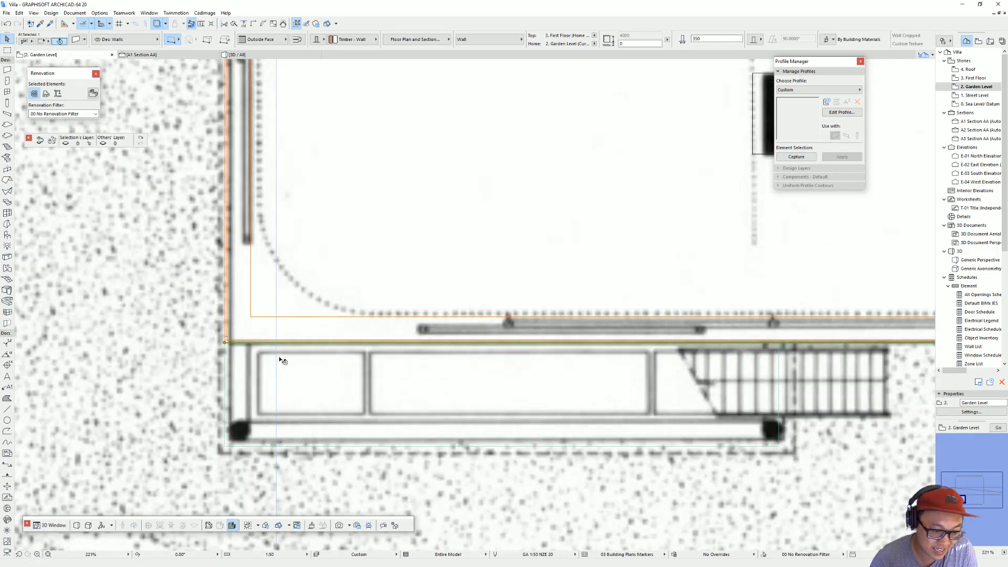
key("Tab")
left_click(252, 317)
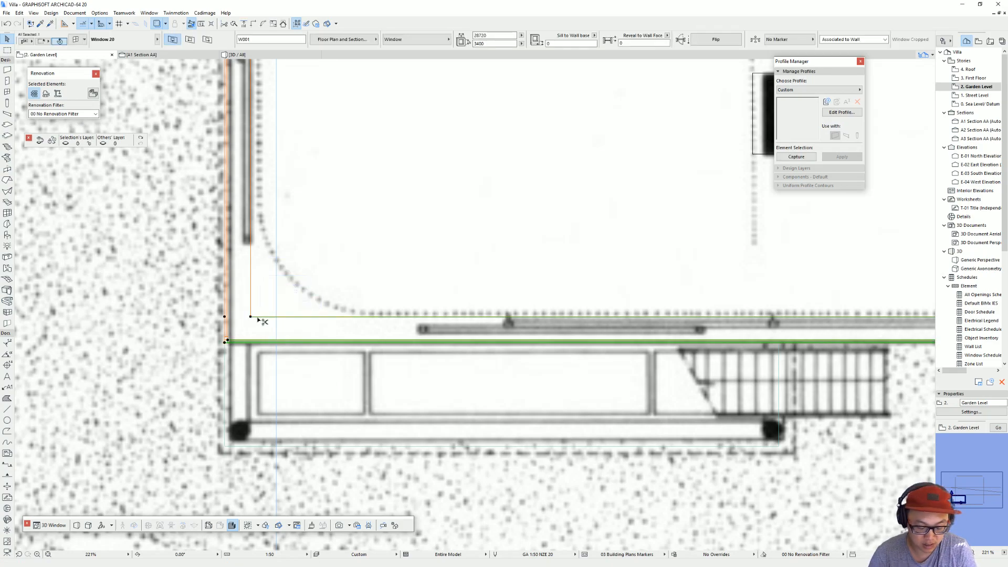
Step: Give the straight long wall's window an H-V Grid sash with 1 vertical pane and an adjusted horizontal pane count
double_click(259, 319)
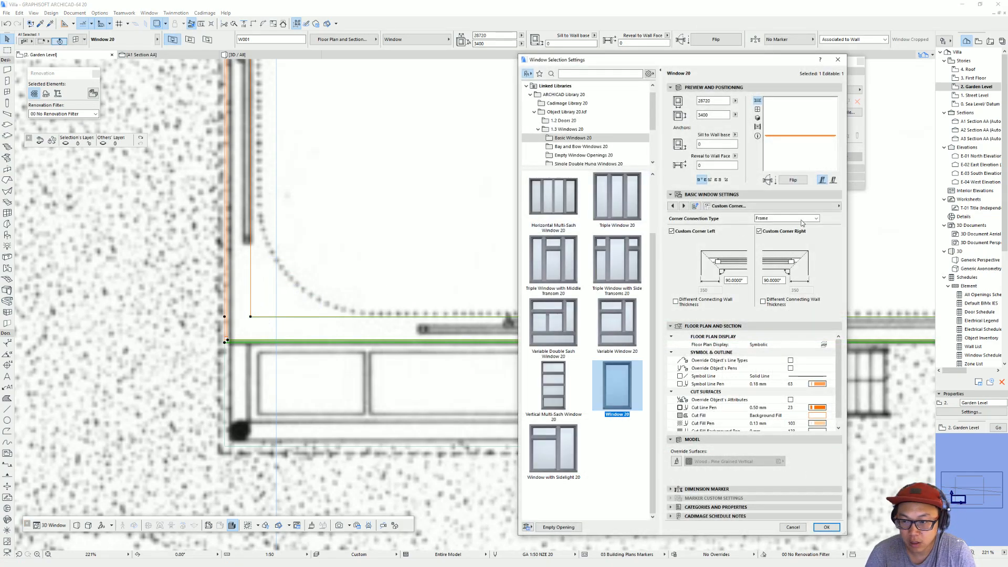
left_click(819, 206)
left_click(891, 208)
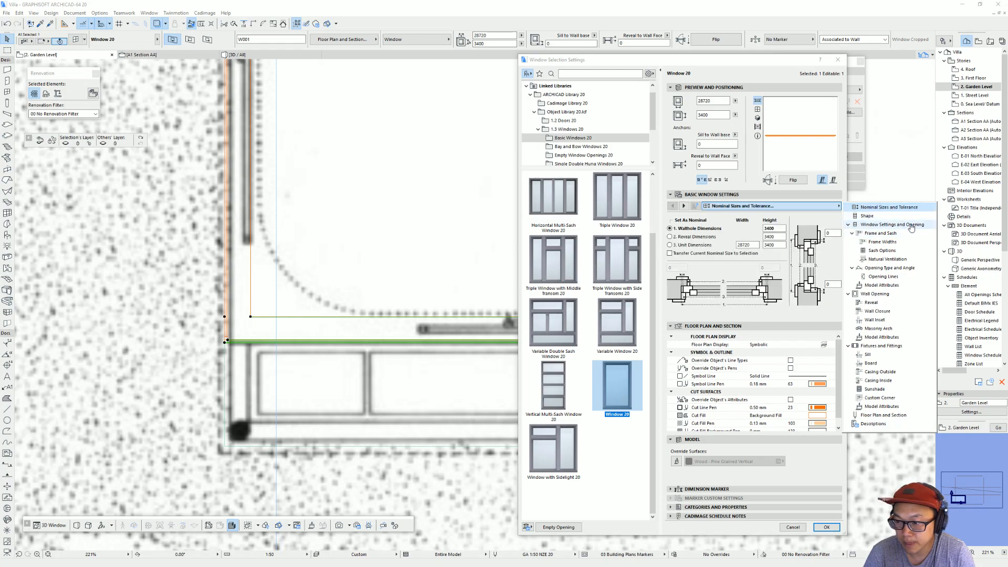
left_click(887, 251)
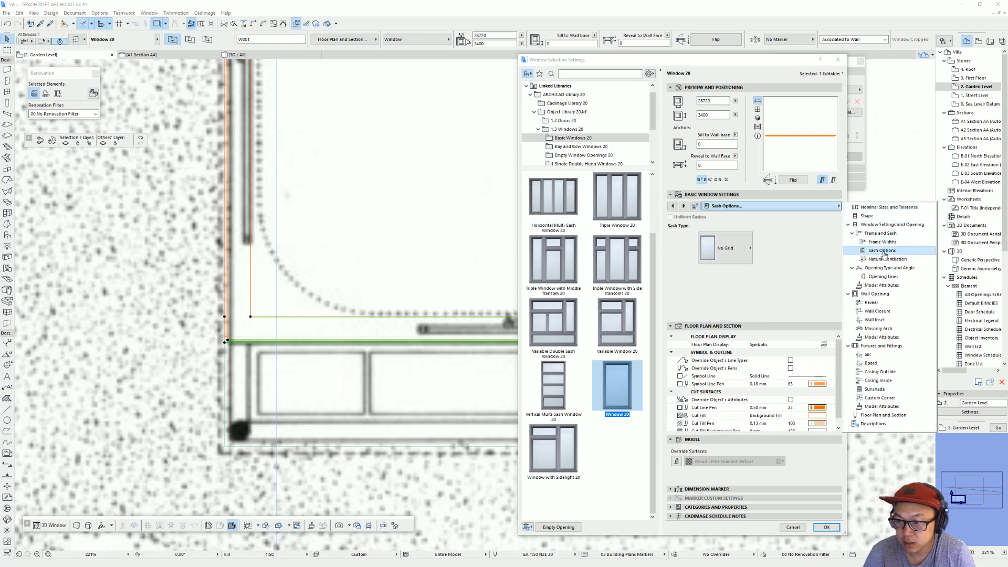
left_click(744, 255)
left_click(788, 264)
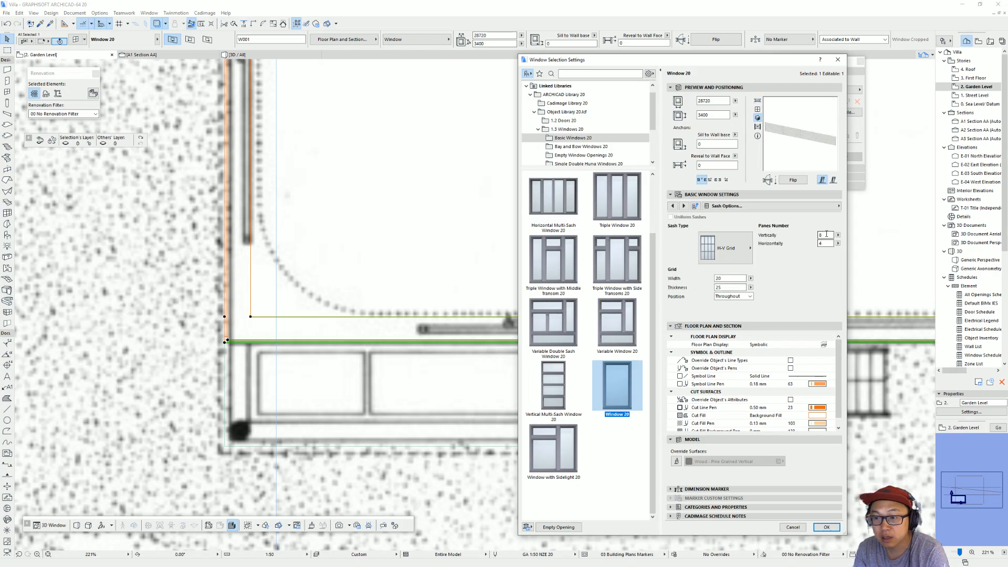
key("Tab")
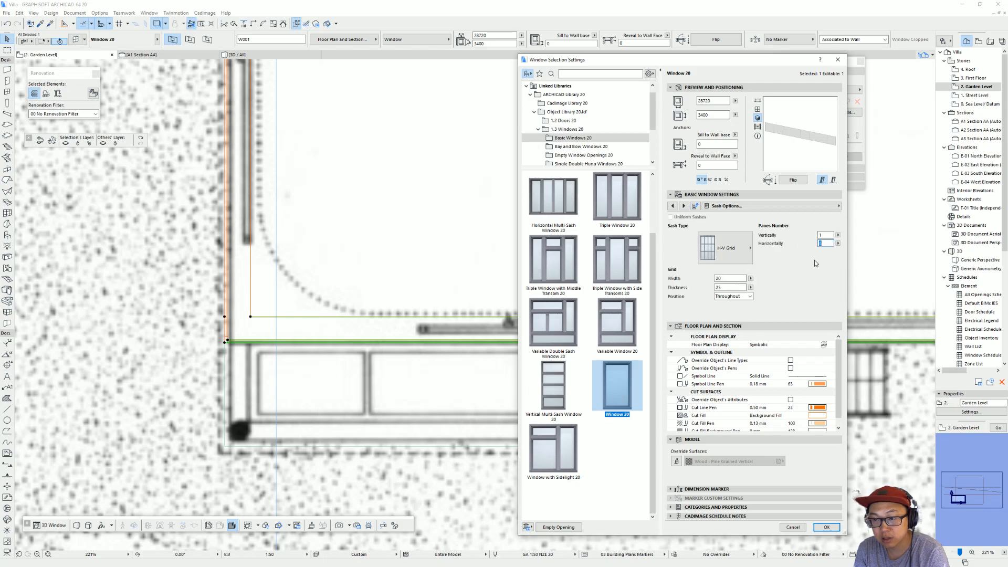
key("Return")
key("Escape")
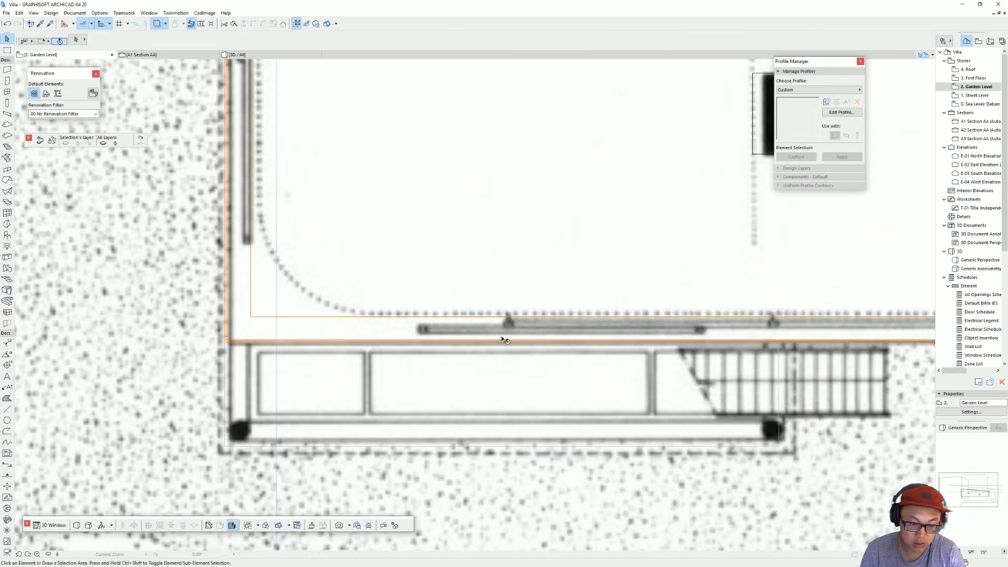
Step: Give the 7833 mm wide window in the longer end wall an H-V Grid sash with 1 vertical and 2 horizontal panes
key("F3")
middle_click_drag(504, 339, 567, 334, "shift")
key("F2")
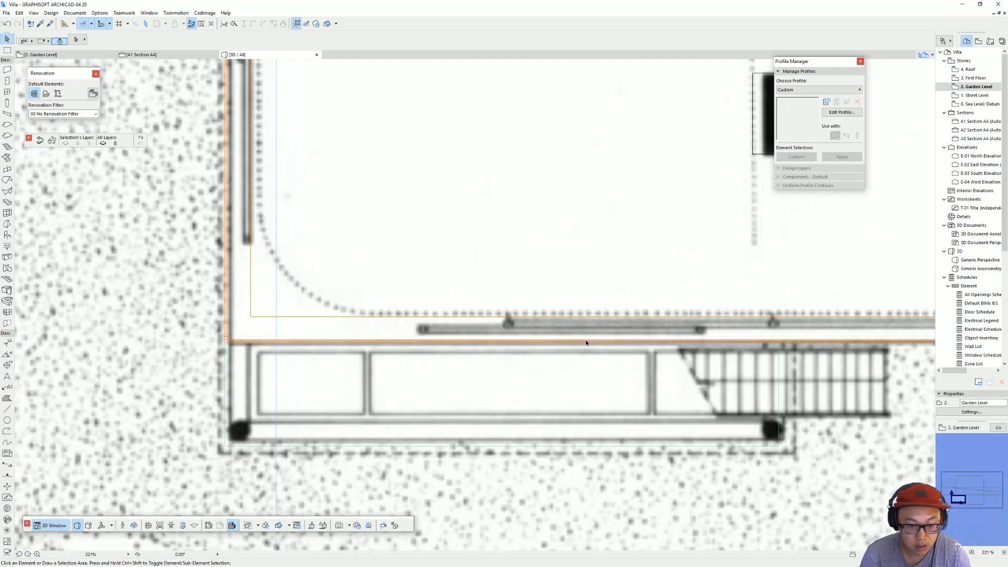
scroll(318, 294, "down", 5)
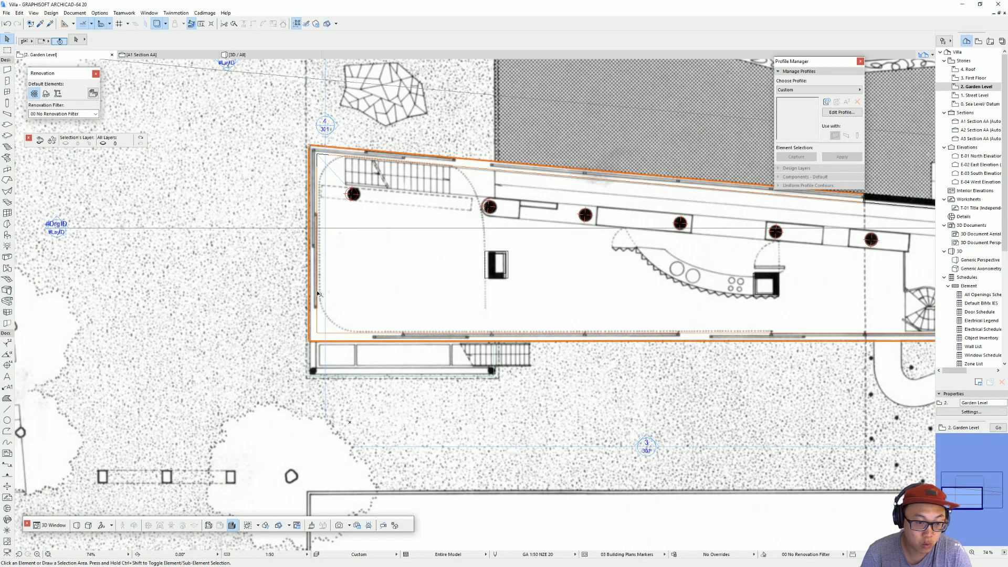
left_click(309, 163)
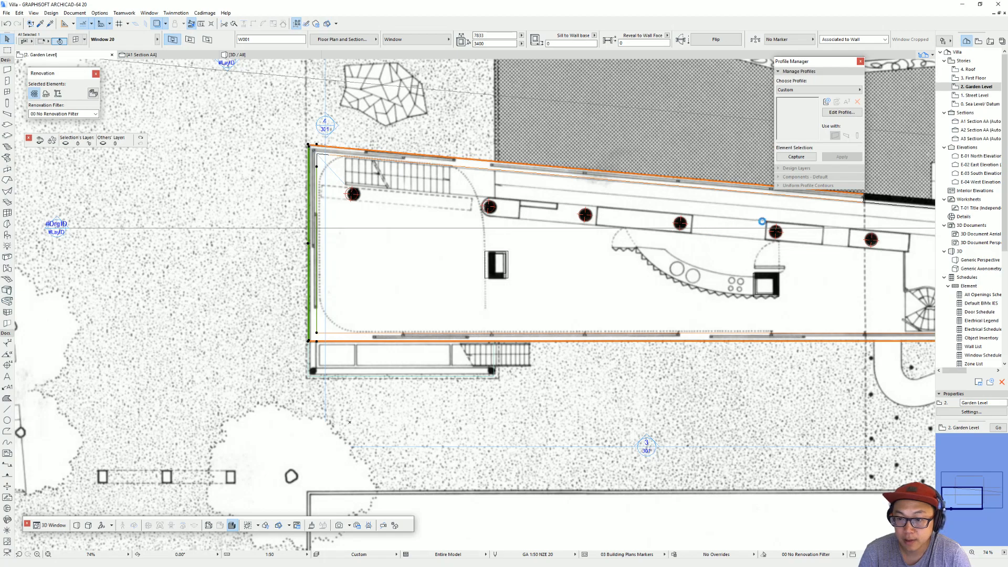
key("ctrl+t")
left_click(772, 206)
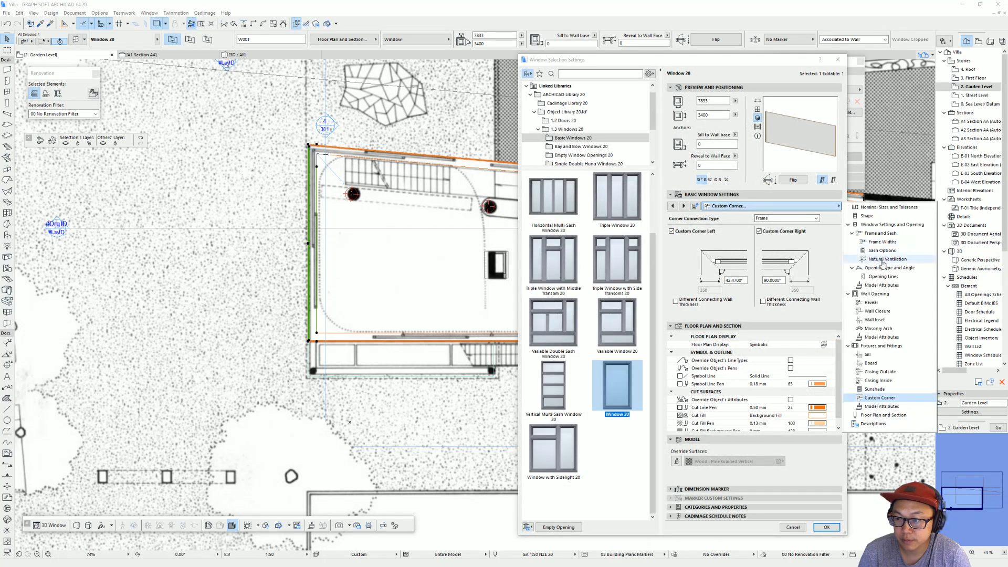
left_click(883, 251)
left_click(729, 245)
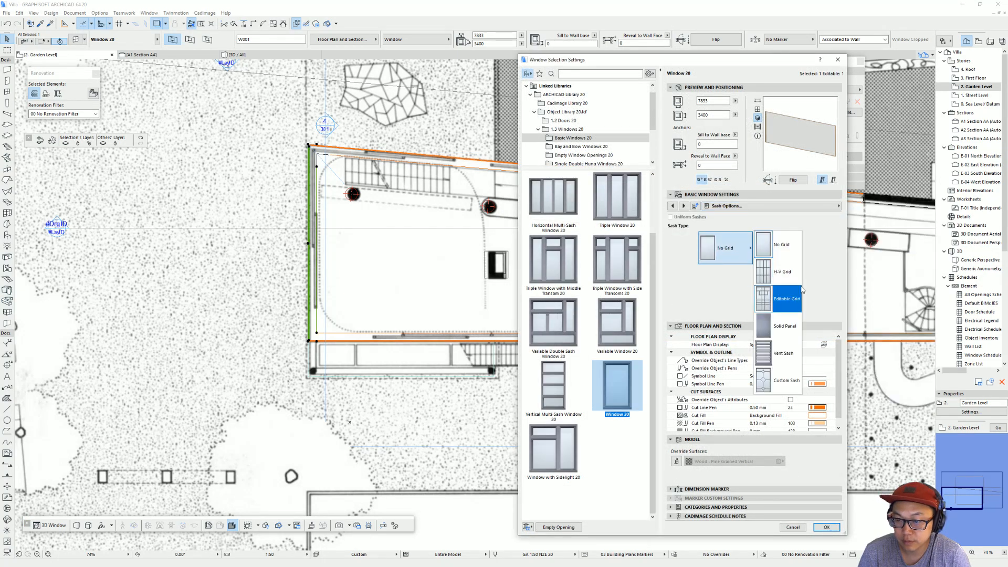
left_click(788, 274)
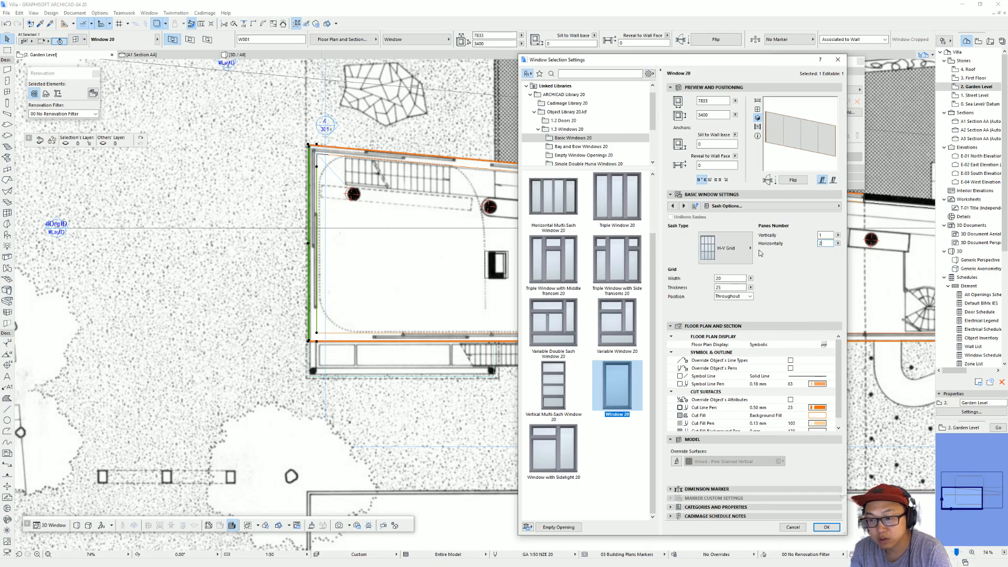
key("Return")
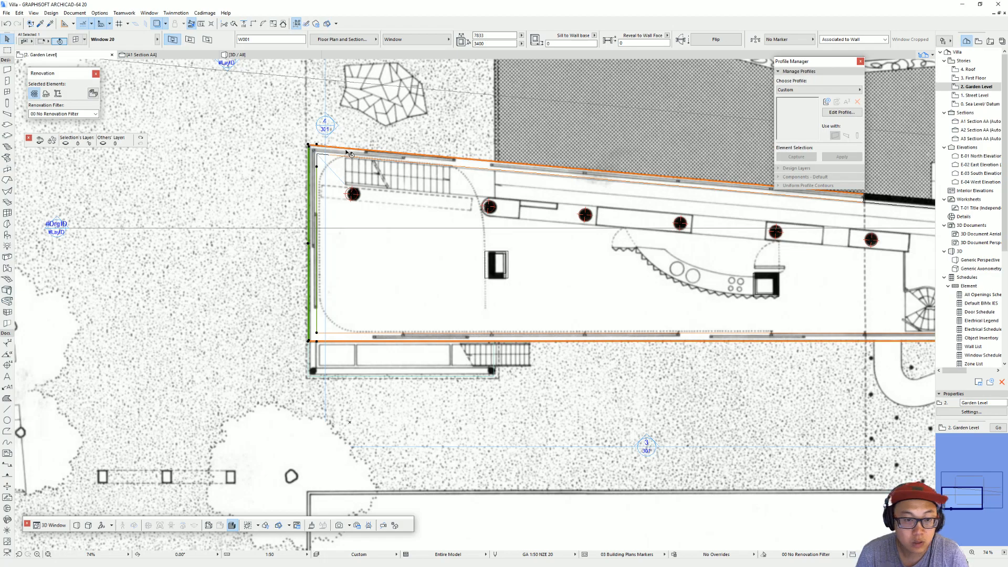
Step: Set the angled-wall window's sash type to H-V Grid and adjust its pane numbers
key("Escape")
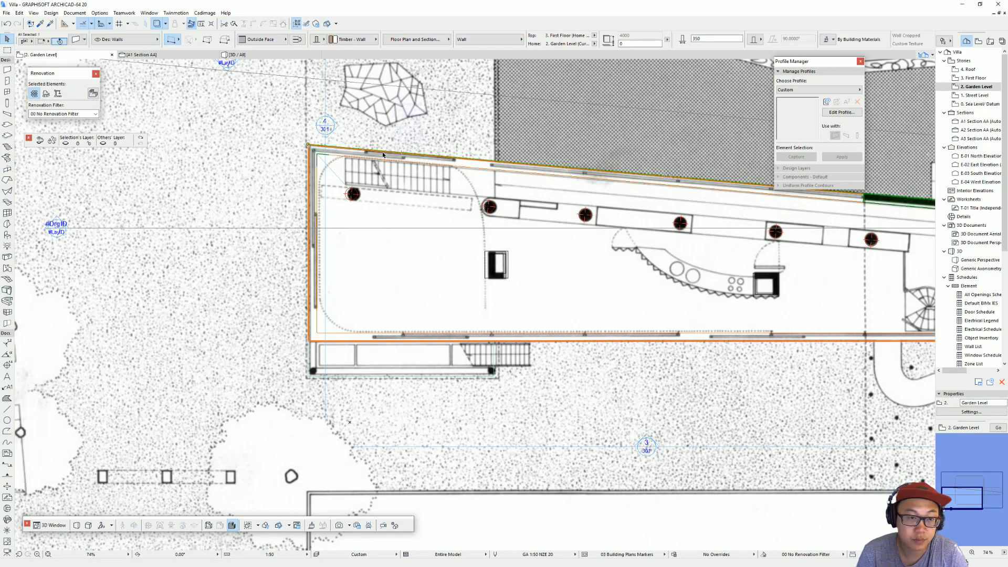
left_click(349, 159)
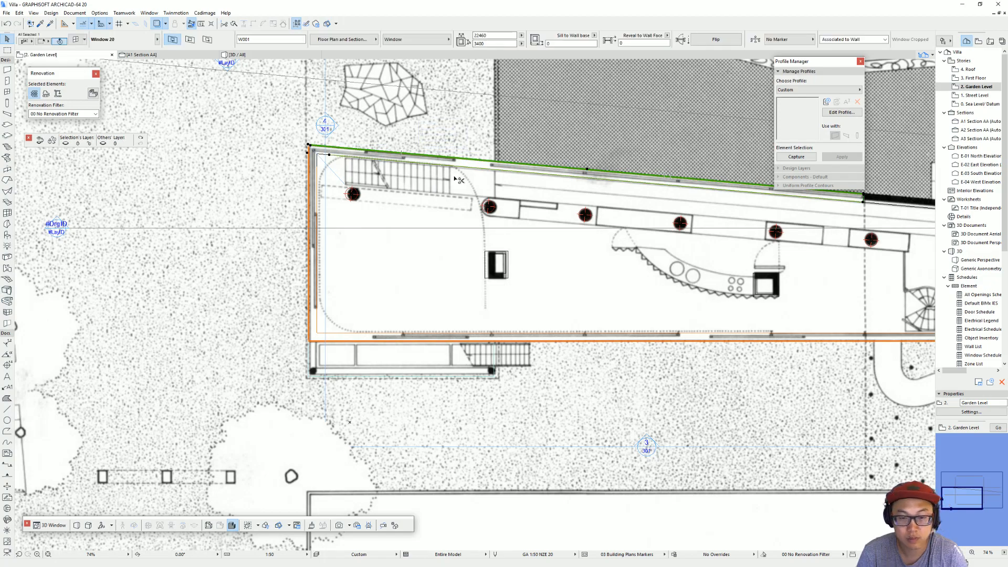
key("ctrl+t")
left_click(832, 207)
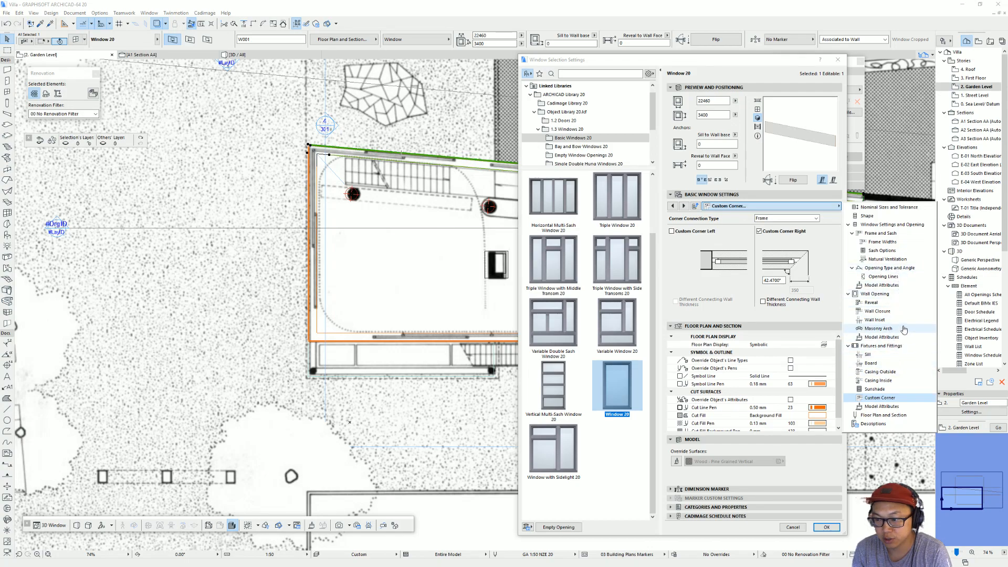
left_click(882, 250)
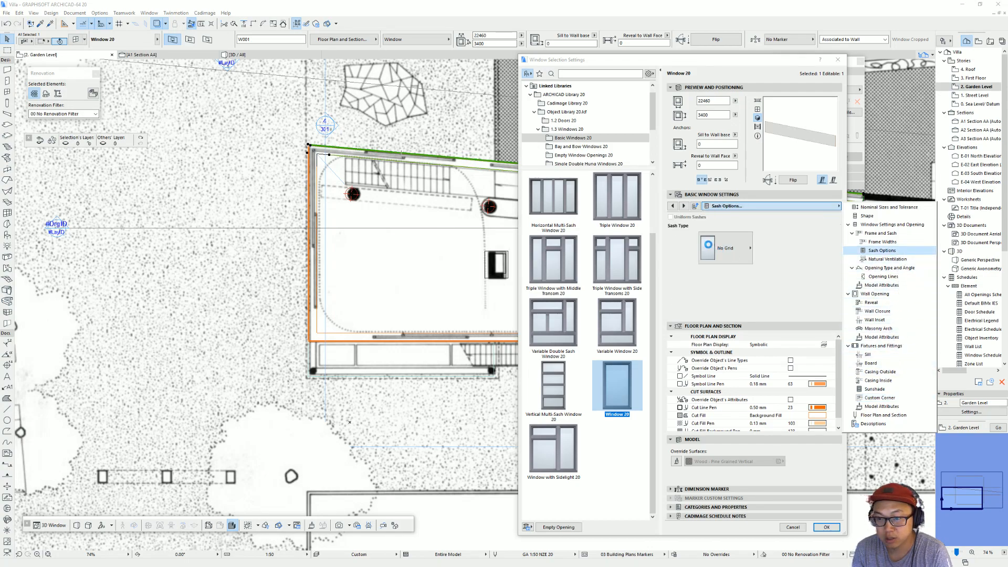
left_click(718, 248)
left_click(791, 271)
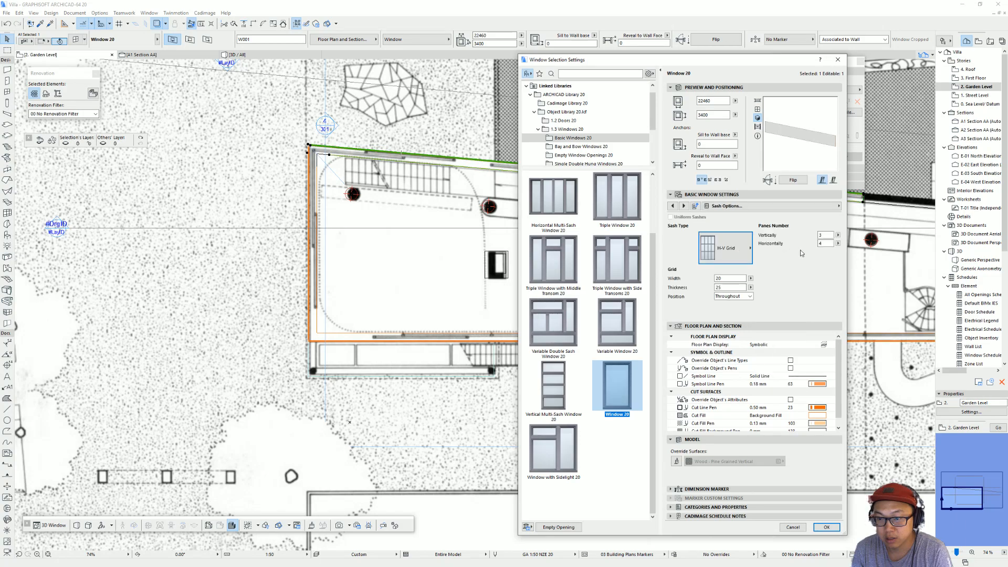
left_click(829, 236)
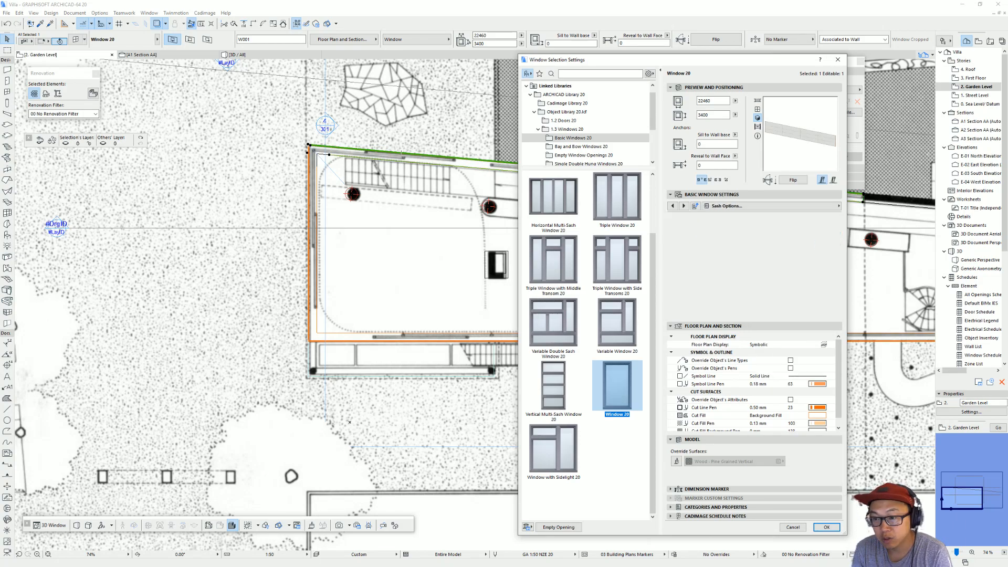
key("Return")
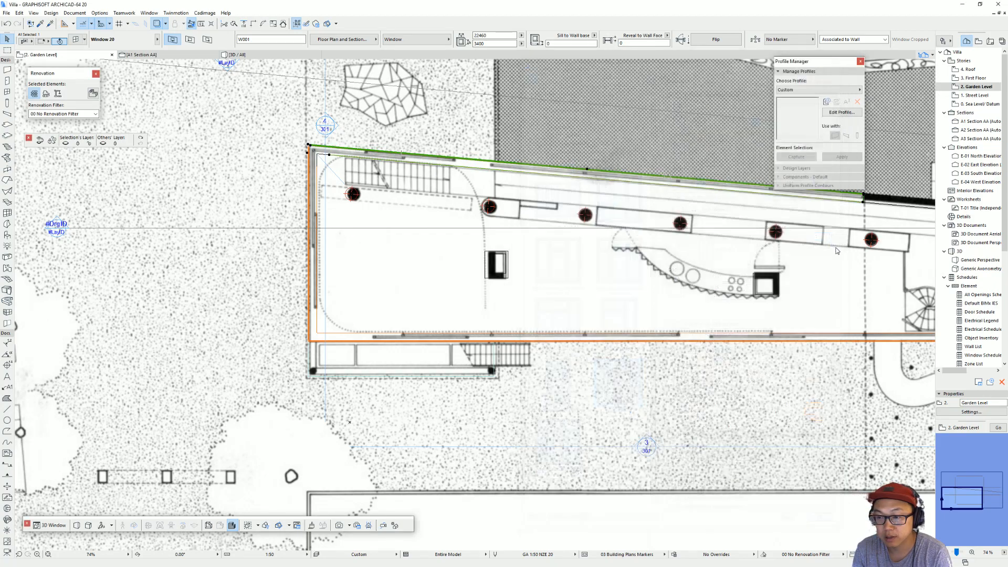
Step: Give the window in the shorter end wall by the spiral stair an Editable Grid sash with 1 vertical and 2 horizontal panes
scroll(652, 297, "down", 3)
middle_click_drag(590, 295, 493, 315)
scroll(494, 315, "up", 5)
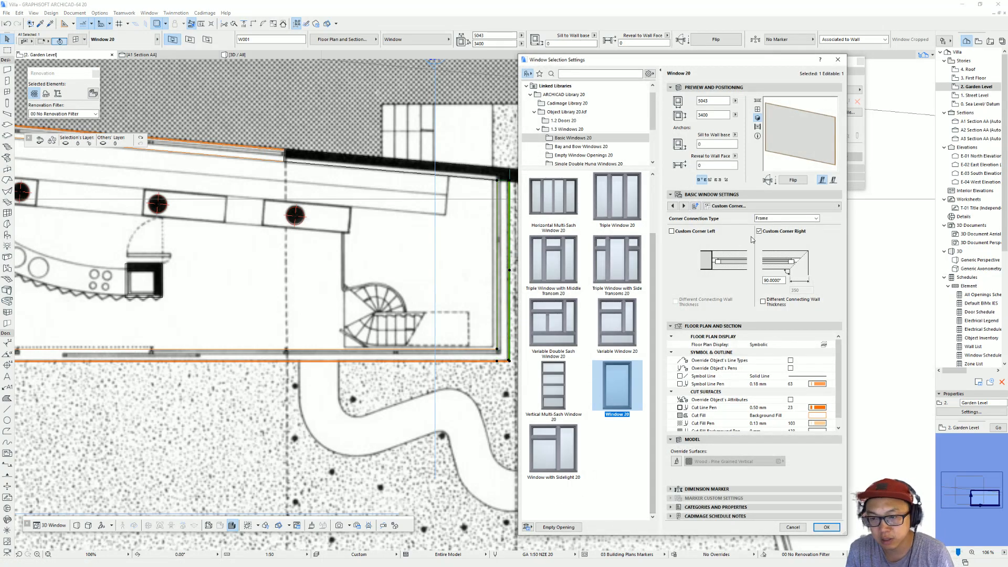
left_click(780, 206)
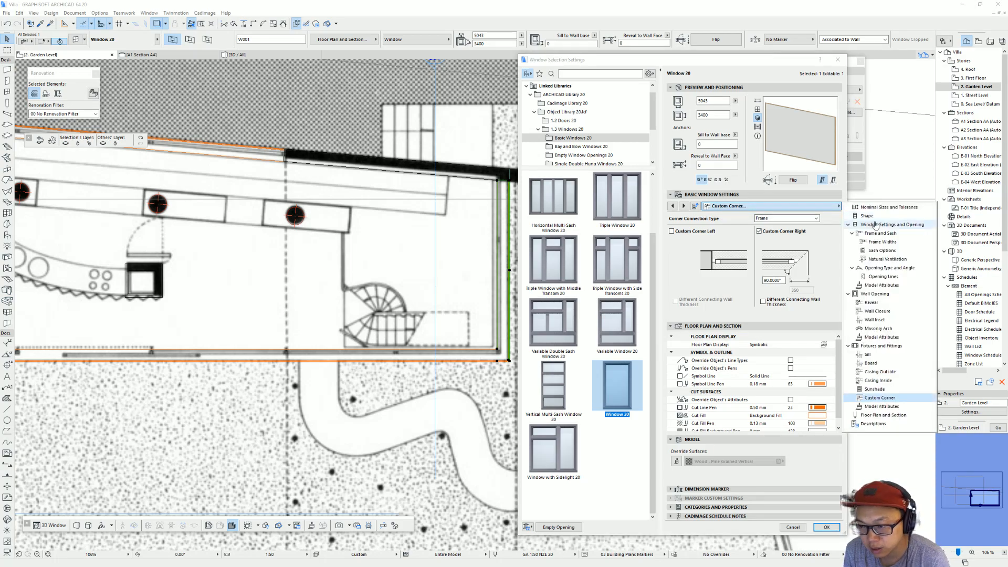
left_click(883, 250)
left_click(736, 248)
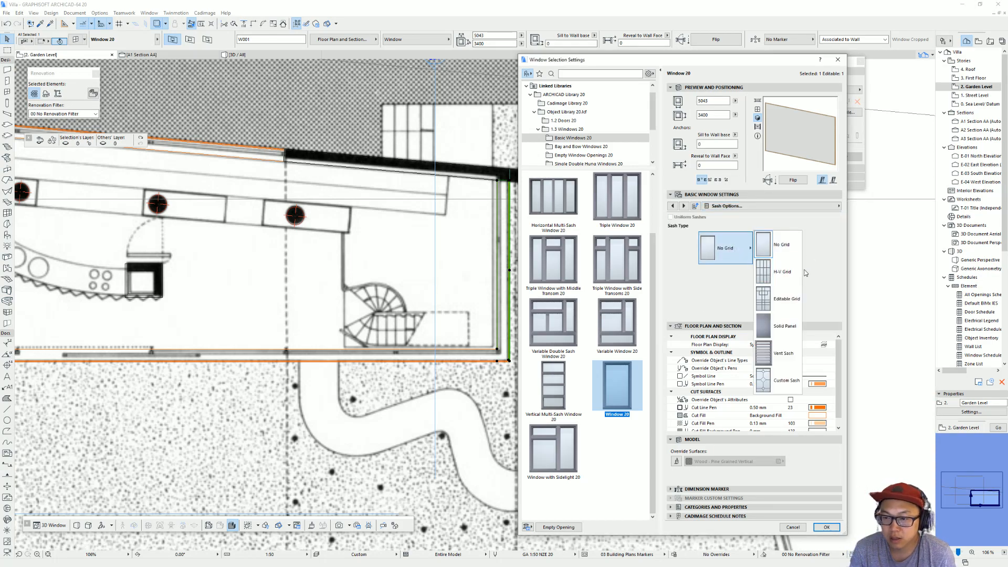
left_click(788, 302)
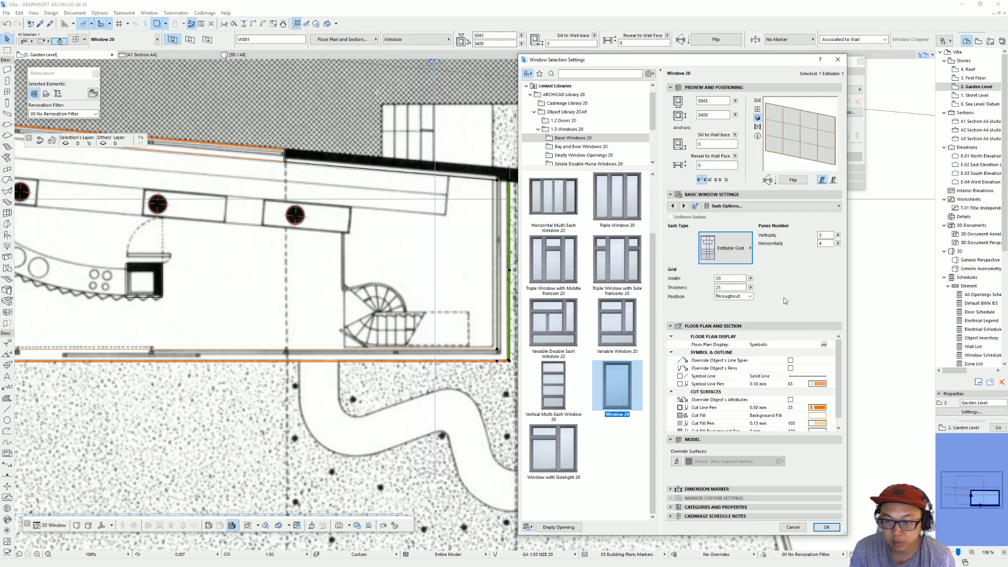
double_click(825, 243)
key("Return")
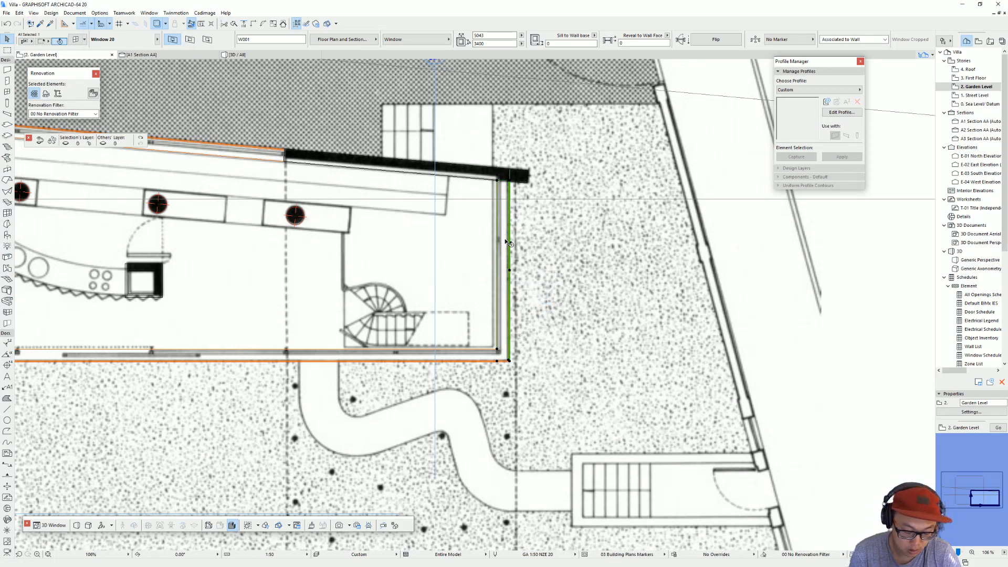
Step: Show only the selected window of the shorter end wall in 3D and examine its pane division
key("m")
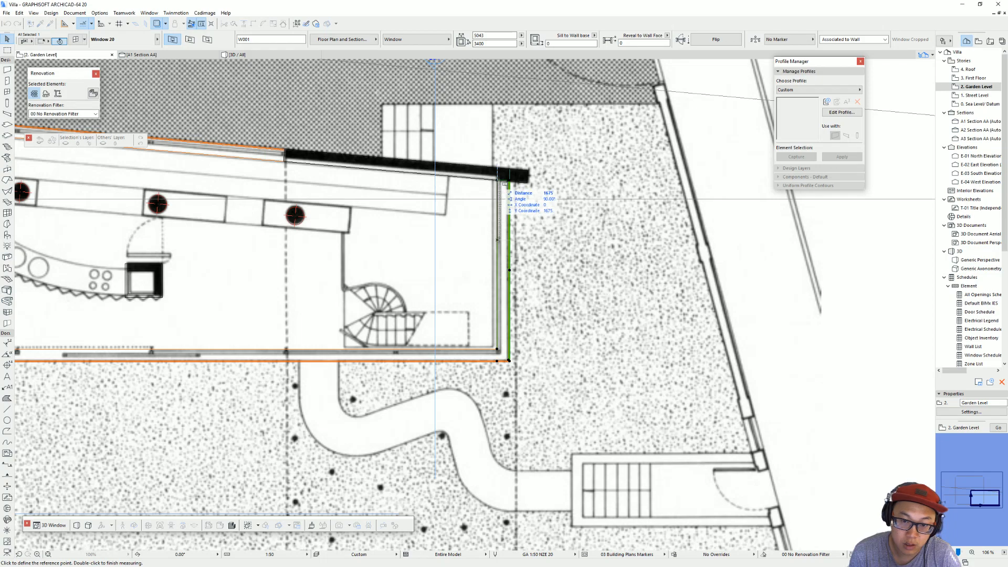
key("Escape")
key("F5")
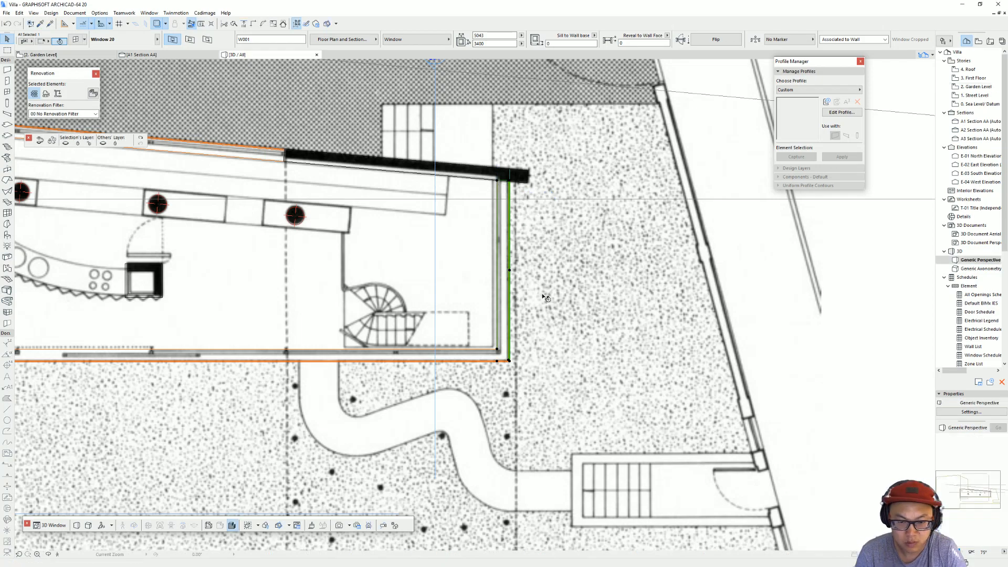
scroll(431, 305, "up", 4)
mouse_move(441, 305)
middle_mouse_down("shift")
mouse_move(419, 388)
mouse_move(445, 315)
middle_mouse_up("shift")
left_click(441, 326)
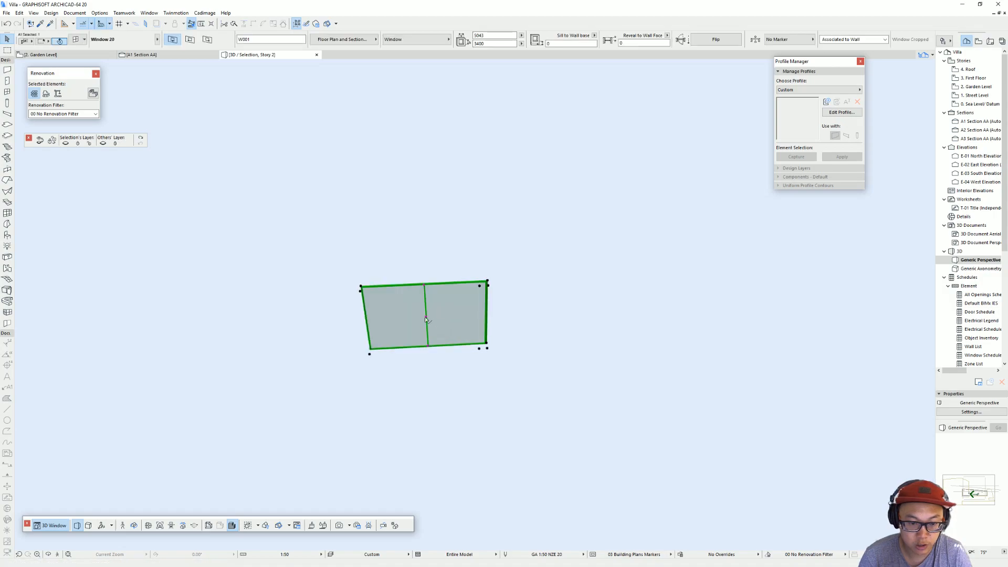
Step: Shift the isolated window's vertical grid division to about 3554 mm from the frame, then return to the Garden Level plan
left_click(427, 318)
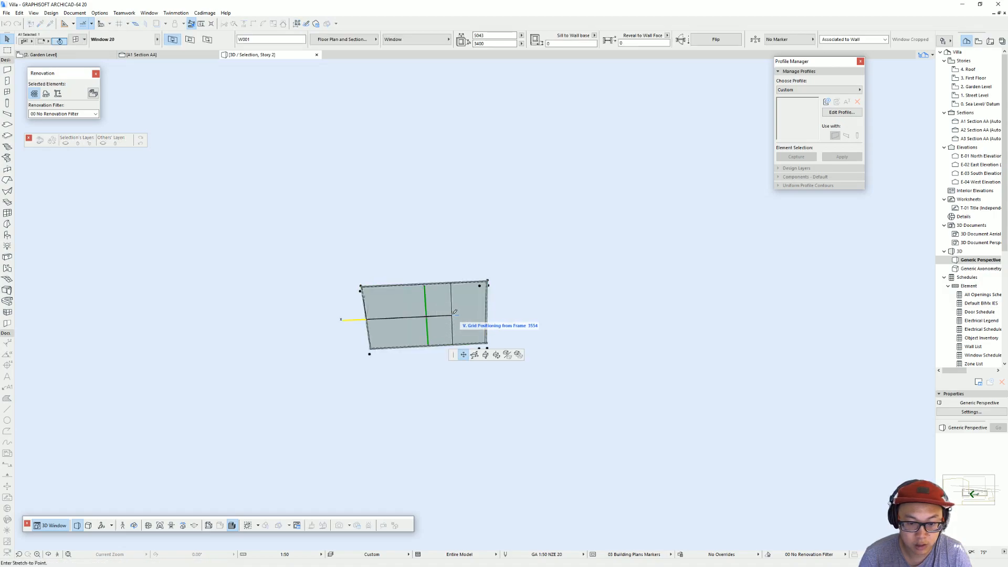
left_click(455, 312)
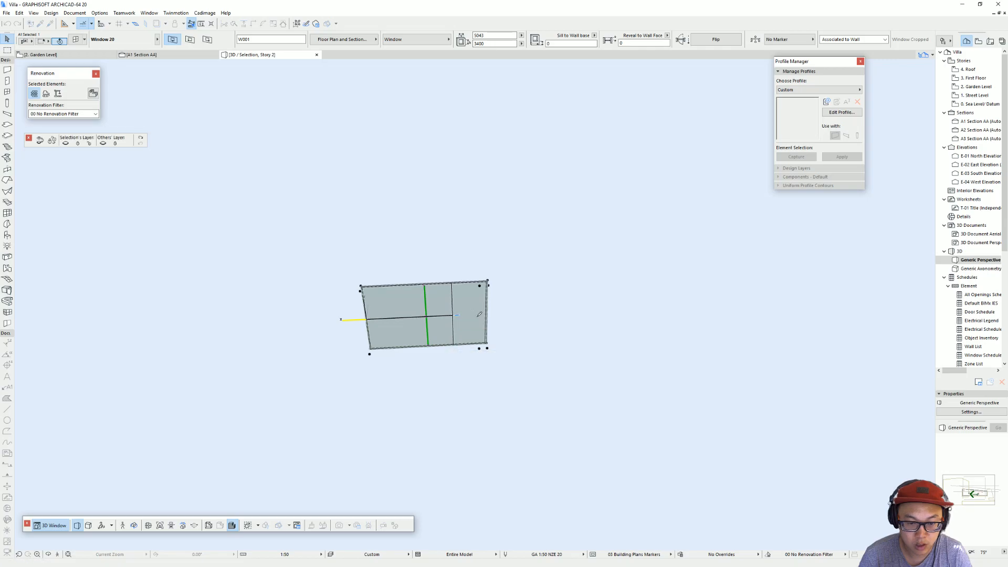
key("F2")
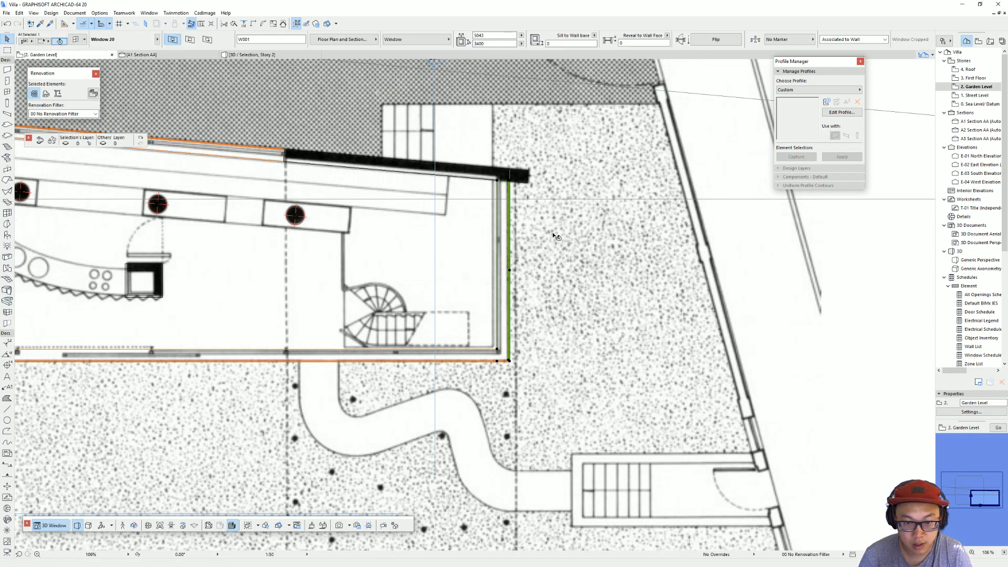
Step: Show the entire villa model in 3D and examine its garden side from a lower viewpoint
key("F3")
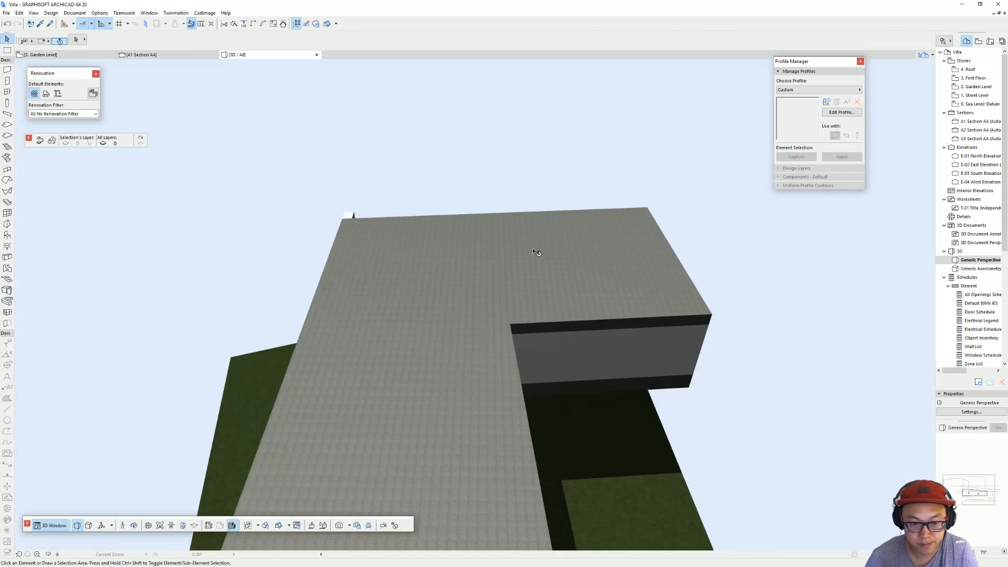
scroll(495, 289, "down", 4)
middle_click_drag(432, 320, 735, 218, "shift")
middle_click_drag(462, 315, 420, 356, "shift")
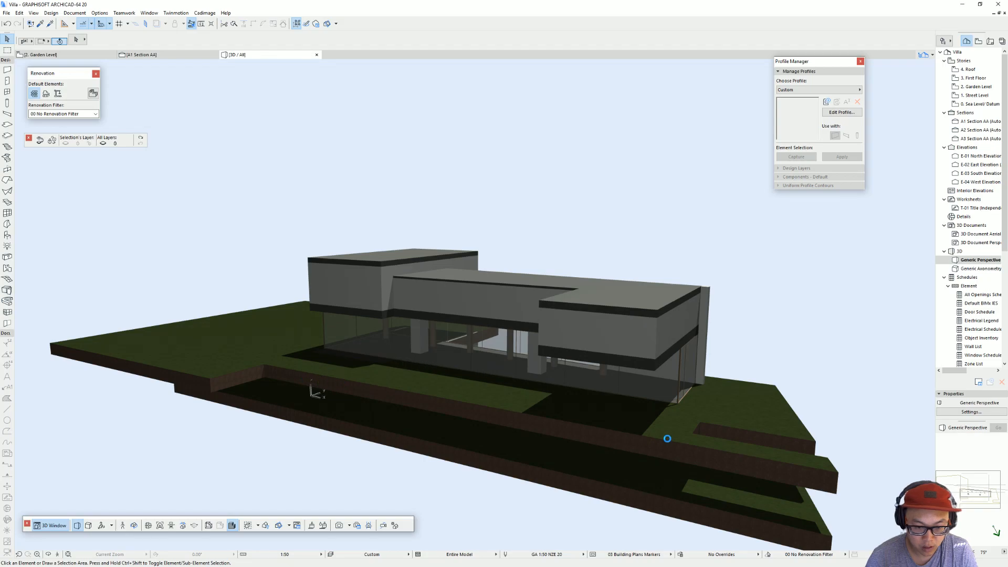
middle_click_drag(602, 413, 608, 411, "shift")
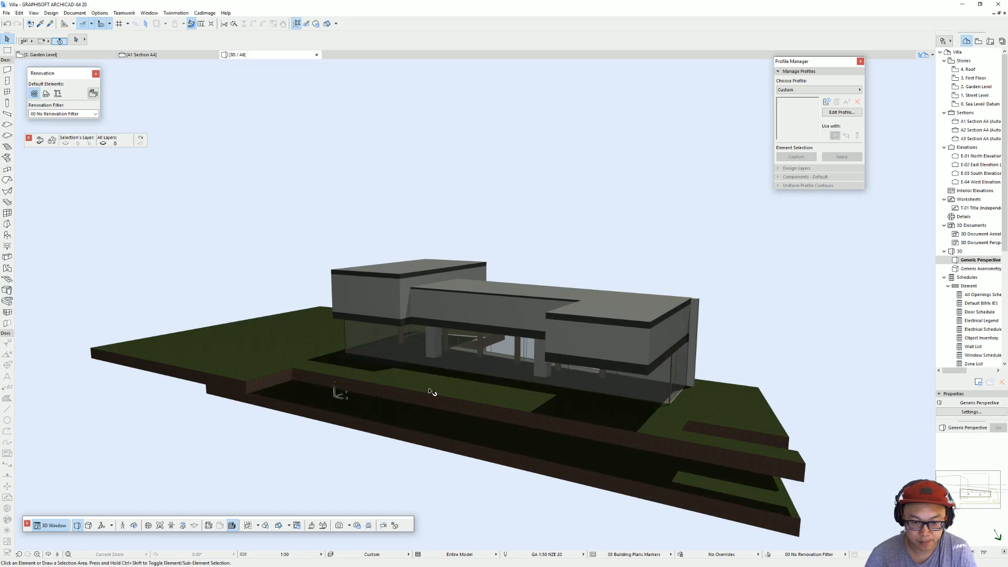
key("F2")
scroll(528, 330, "down", 5)
middle_click_drag(531, 322, 584, 316)
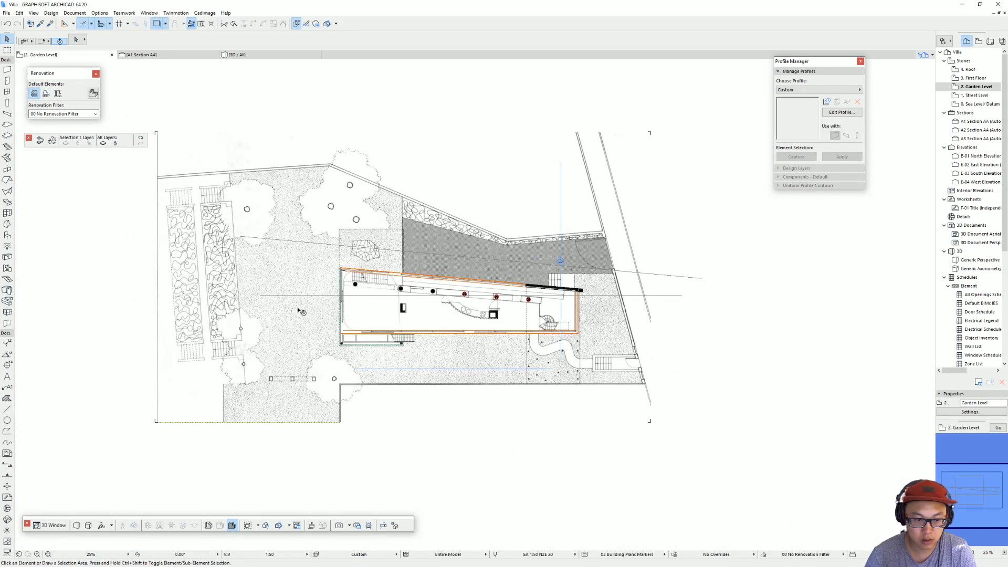
left_click(302, 307)
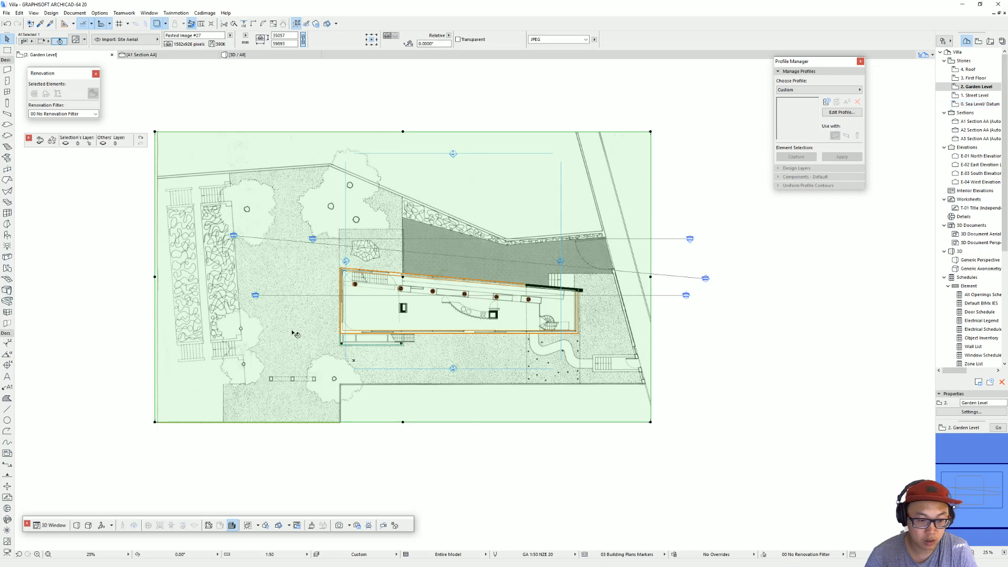
key("Tab")
left_click(292, 332)
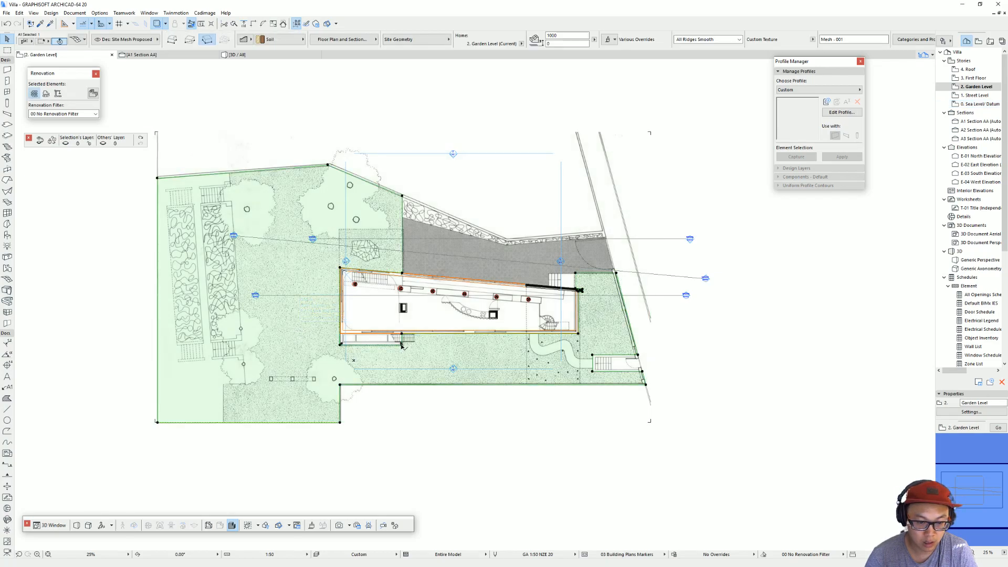
left_click(401, 345)
left_click(702, 449)
left_click(629, 262)
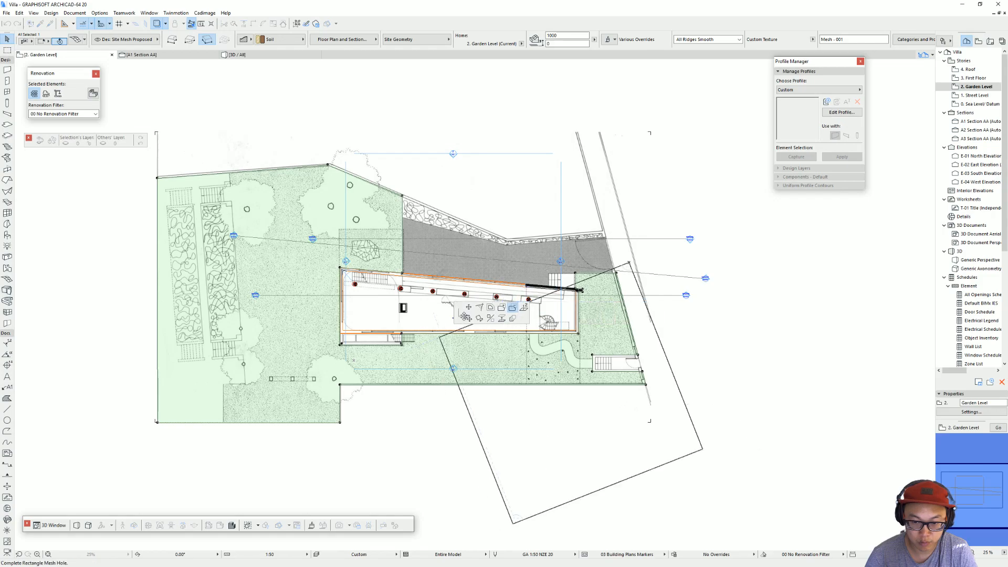
key("Escape")
left_click(403, 334)
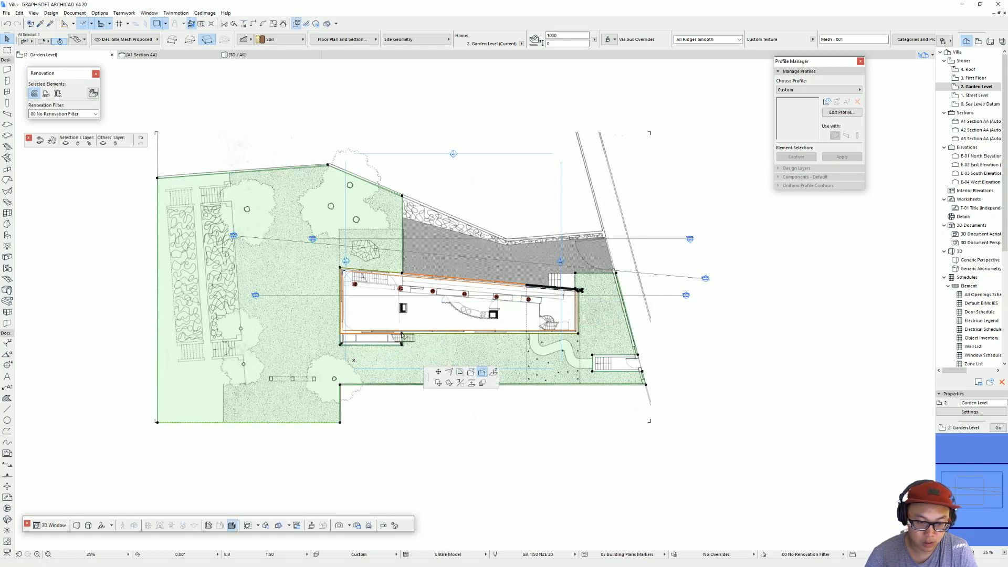
left_click(481, 372)
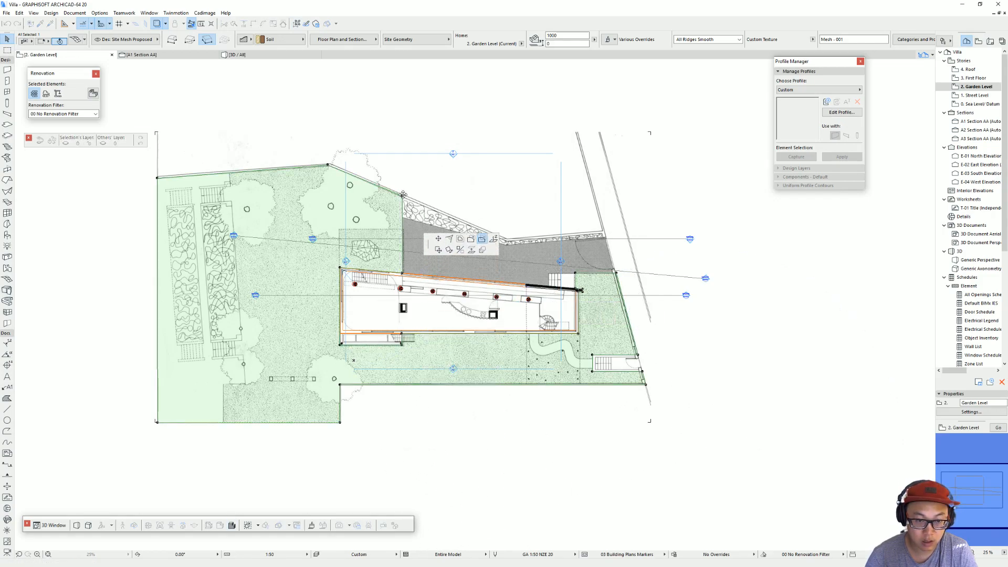
left_click(718, 432)
key("Escape")
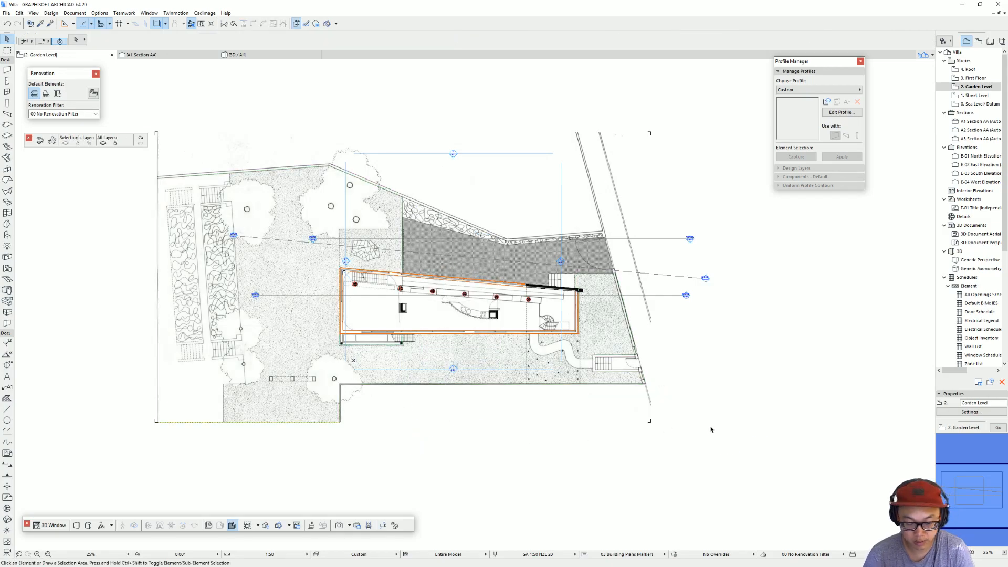
Step: Try to stretch the free end of the timber wall beneath the garden-level terrain in 3D
key("F3")
middle_click_drag(712, 429, 354, 422, "shift")
middle_click_drag(514, 398, 656, 420, "shift")
left_click(621, 406)
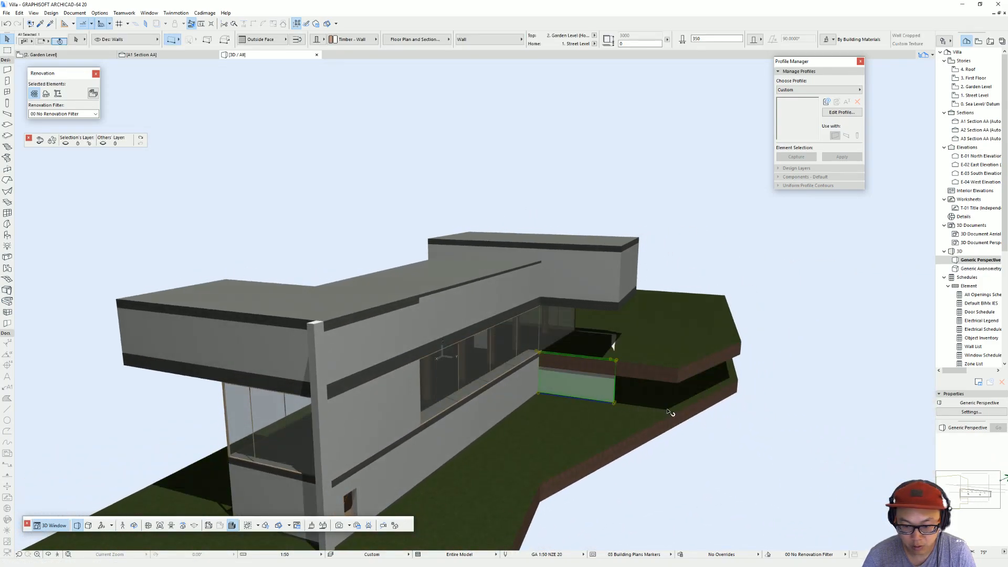
left_click(617, 406)
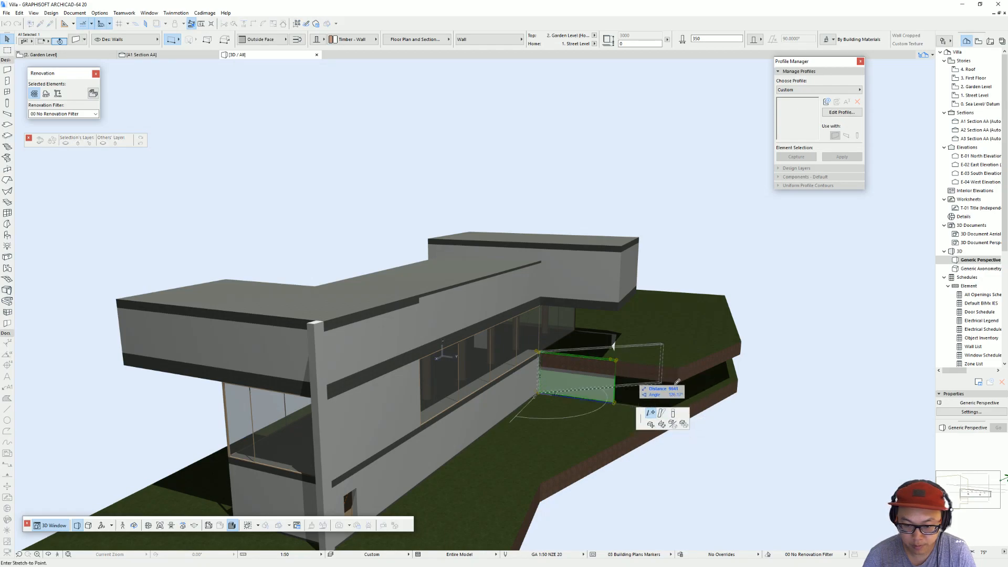
left_click(681, 366)
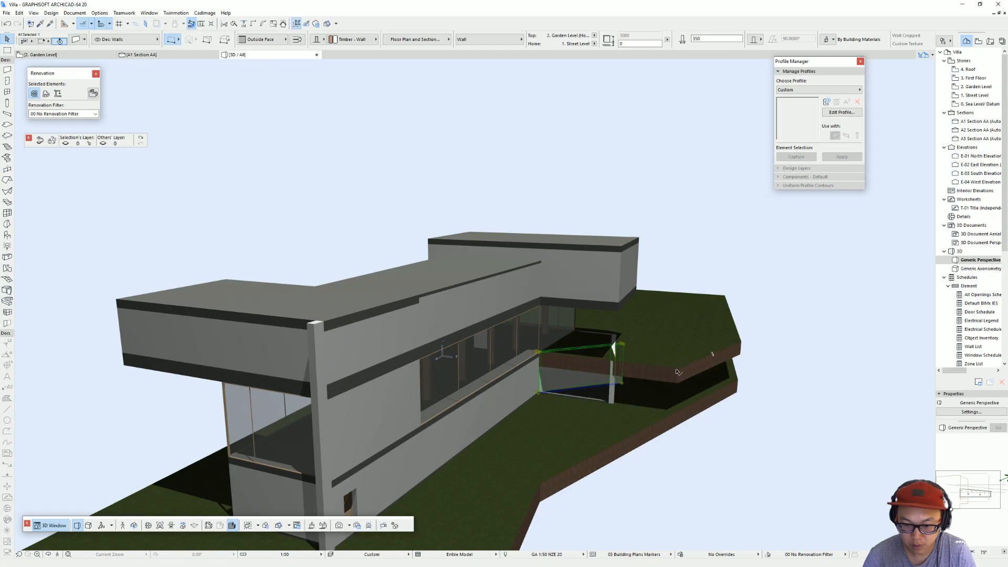
key("ctrl+z")
Step: Stretch the timber wall's free end straight out to the corner of the garden-level terrain
left_click(612, 404)
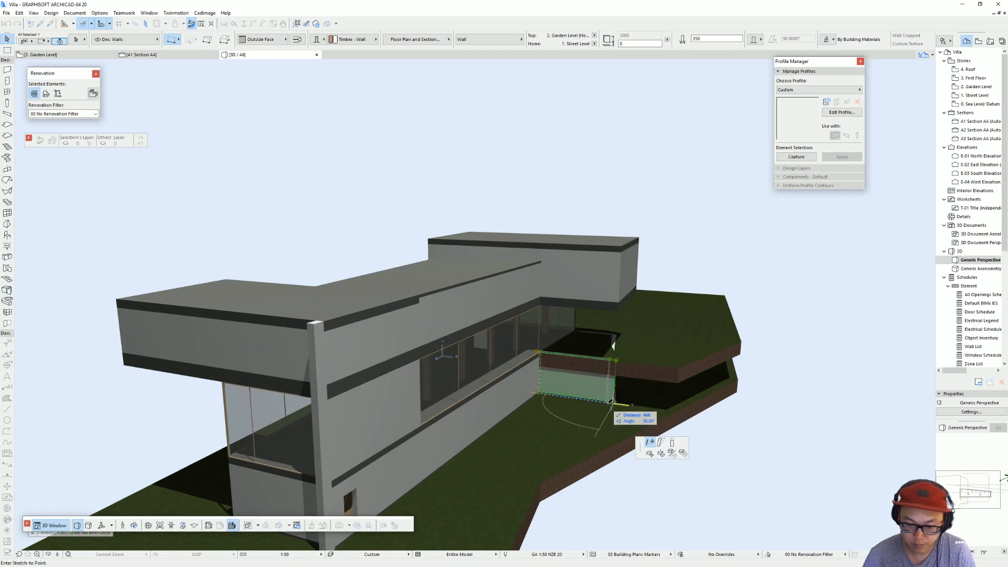
left_click(679, 385)
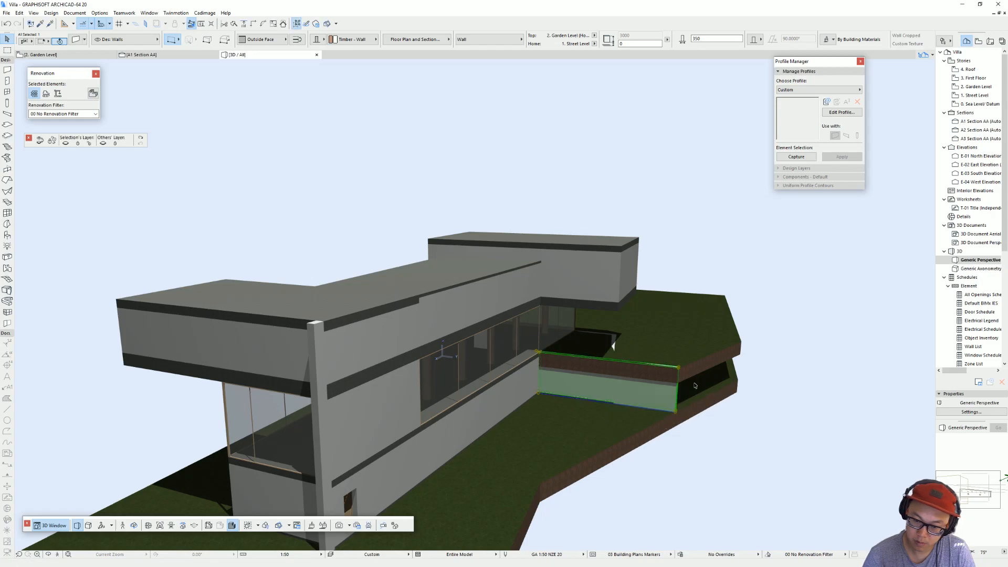
key("Escape")
Step: Change the stretched wall's building material to Concrete Block - Structural
middle_click_drag(679, 385, 351, 411, "shift")
left_click(589, 455)
left_click(589, 454)
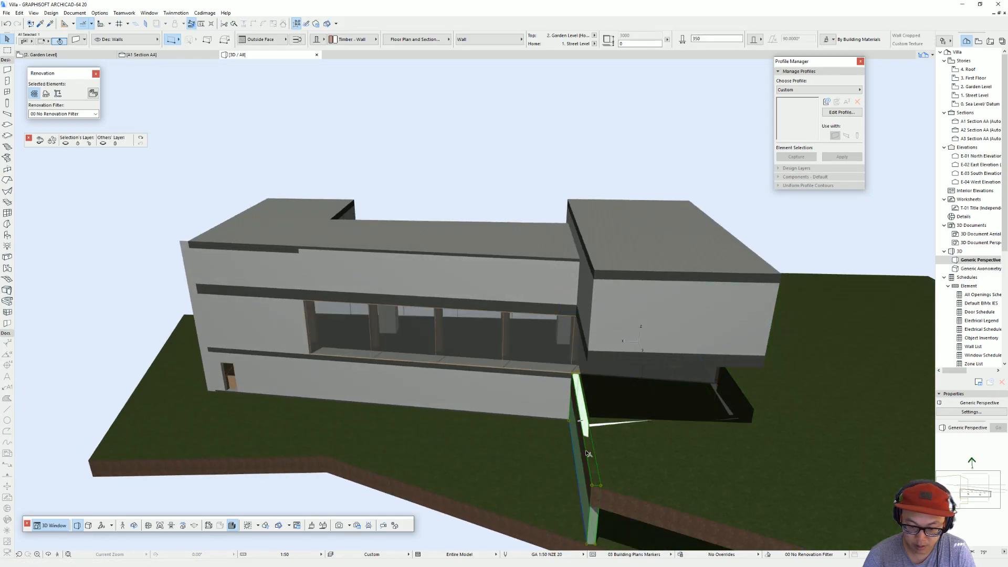
left_click(595, 480)
left_click(593, 520)
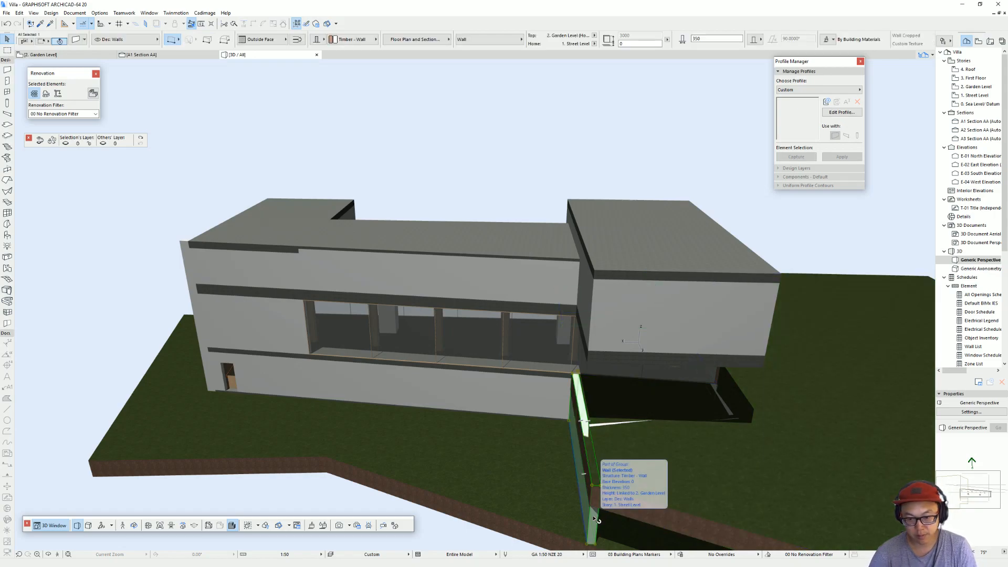
left_click(336, 37)
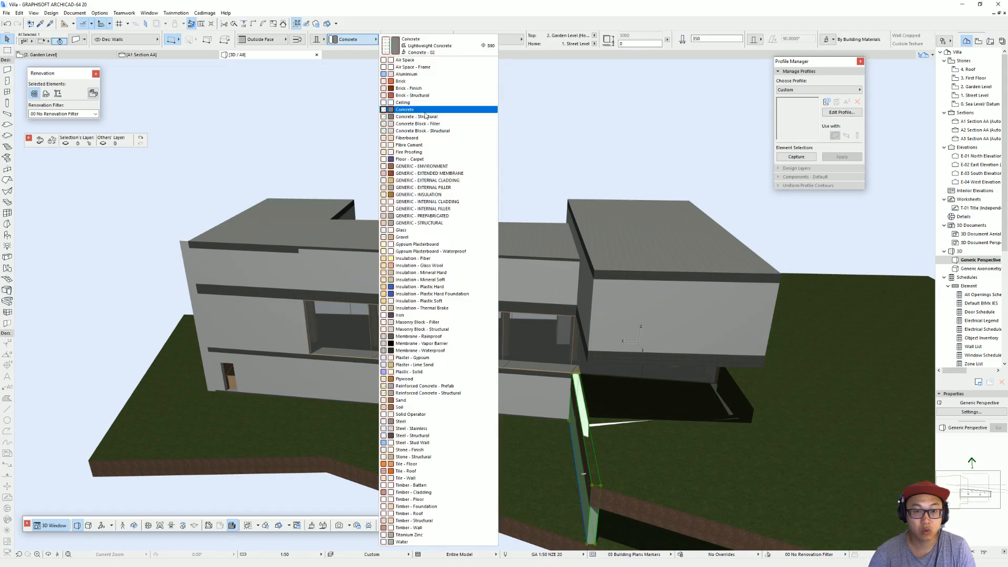
left_click(423, 131)
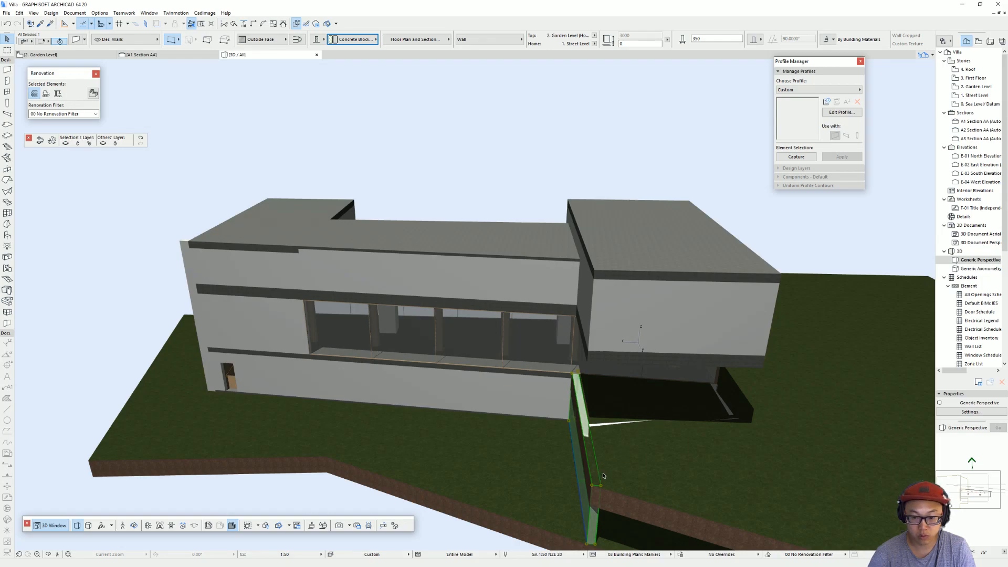
key("Escape")
Step: Offset the garden-level mesh's edge above the concrete block wall back to the wall's inner face
middle_click_drag(609, 475, 667, 315, "shift")
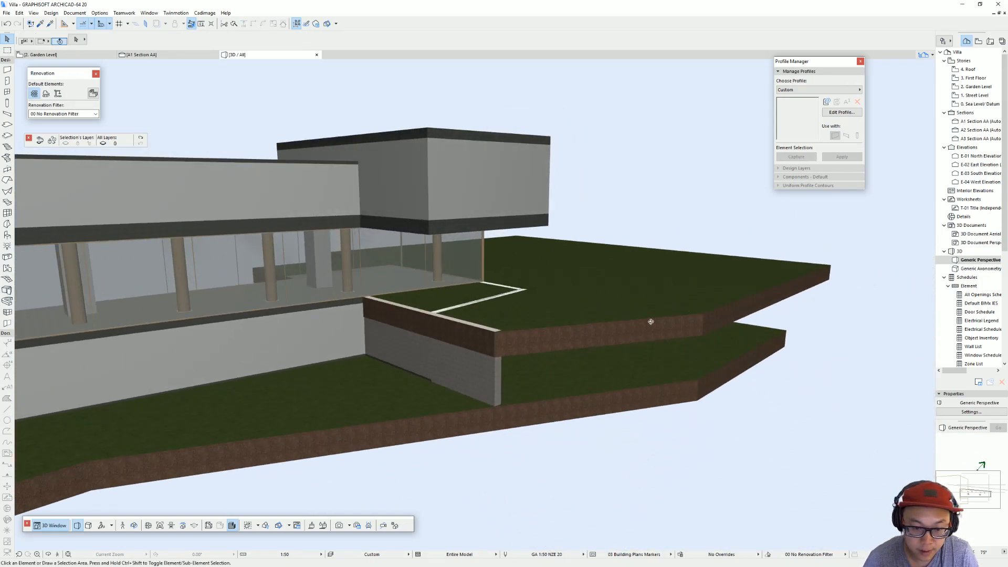
left_click(478, 334)
left_click(478, 333)
left_click(546, 364)
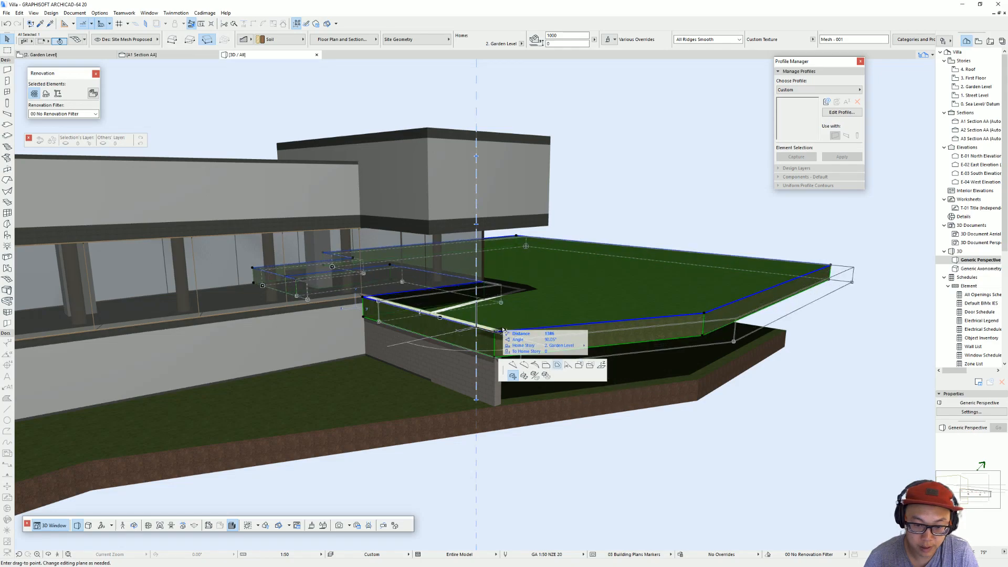
left_click(502, 330)
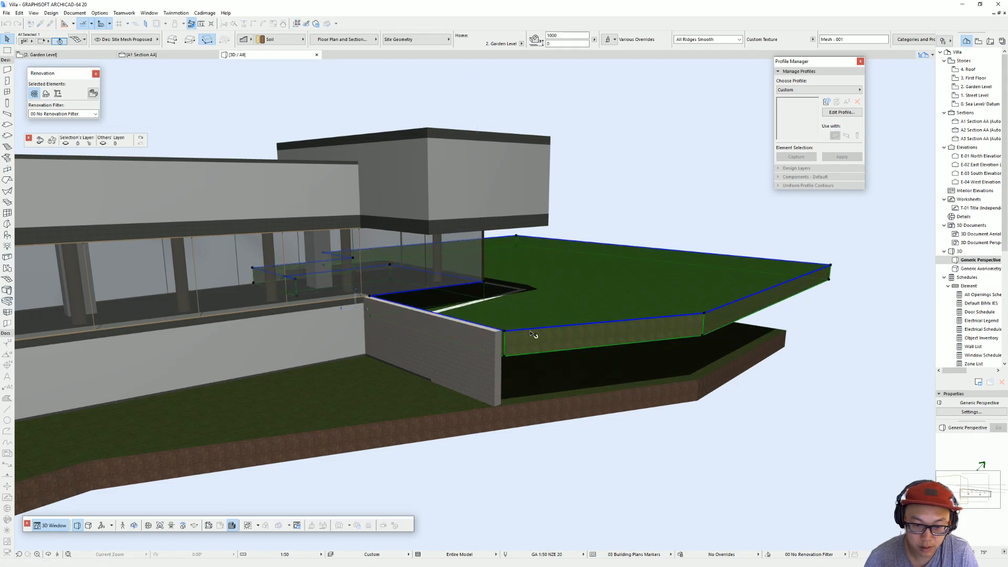
key("Escape")
Step: Examine the villa's narrow end elevation and switch to the SketchUp reference model to measure the matching glazed corner's height
scroll(375, 354, "down", 5)
middle_click_drag(375, 354, 677, 320, "shift")
scroll(508, 304, "up", 2)
mouse_move(507, 303)
middle_mouse_down("shift")
mouse_move(622, 299)
mouse_move(678, 355)
mouse_move(754, 350)
mouse_move(515, 306)
middle_mouse_up("shift")
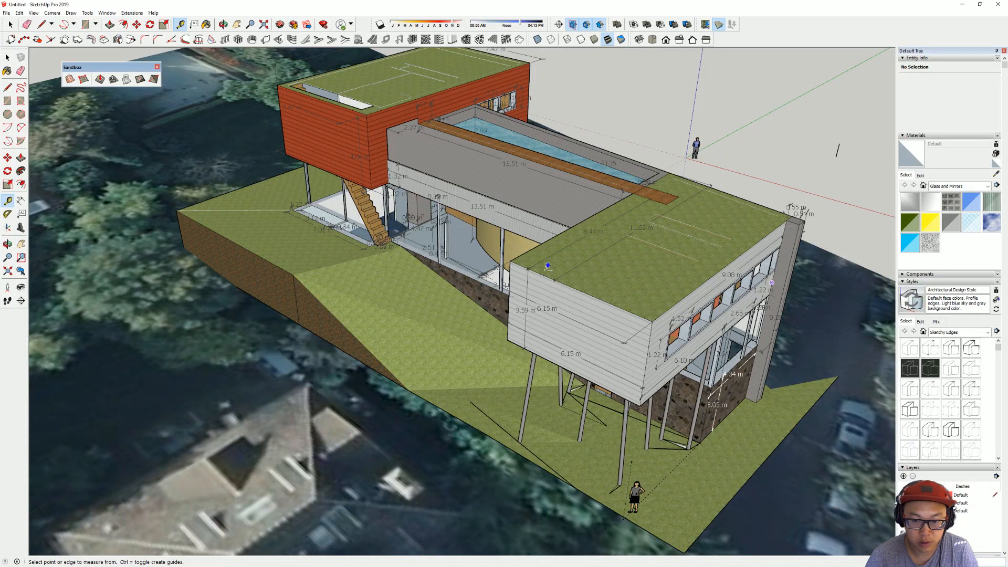
scroll(548, 265, "down", 3)
mouse_move(548, 265)
middle_mouse_down()
mouse_move(452, 225)
mouse_move(472, 225)
mouse_move(347, 140)
mouse_move(492, 240)
middle_mouse_up()
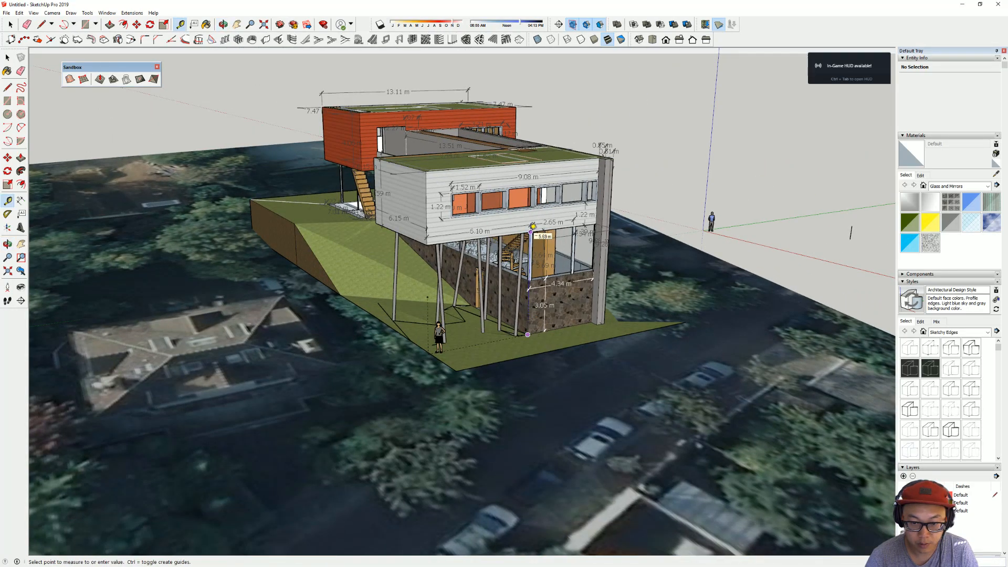
key("Escape")
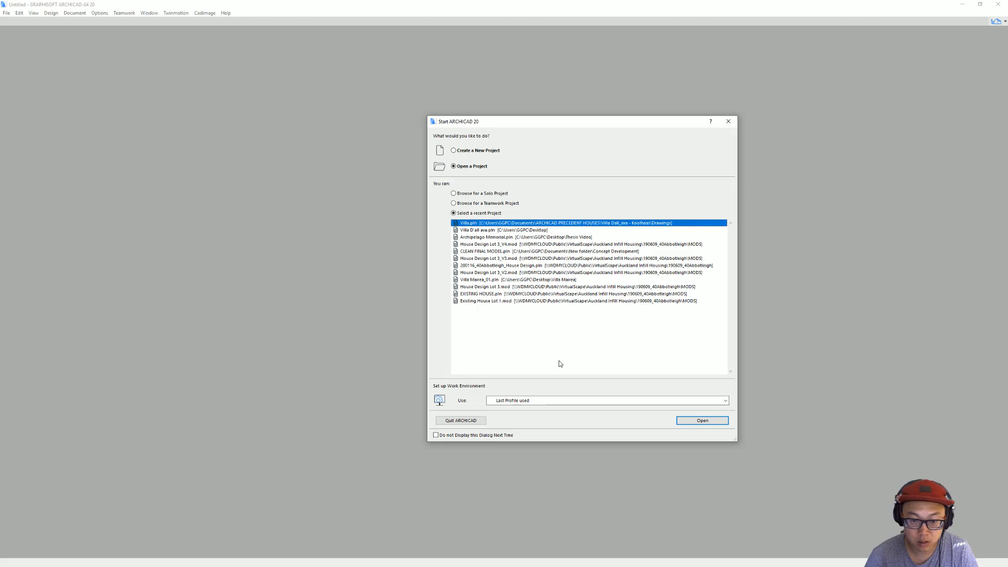
Step: Open the Villa.pln project in ARCHICAD and measure the height of the narrow end elevation from its base corner
key("Return")
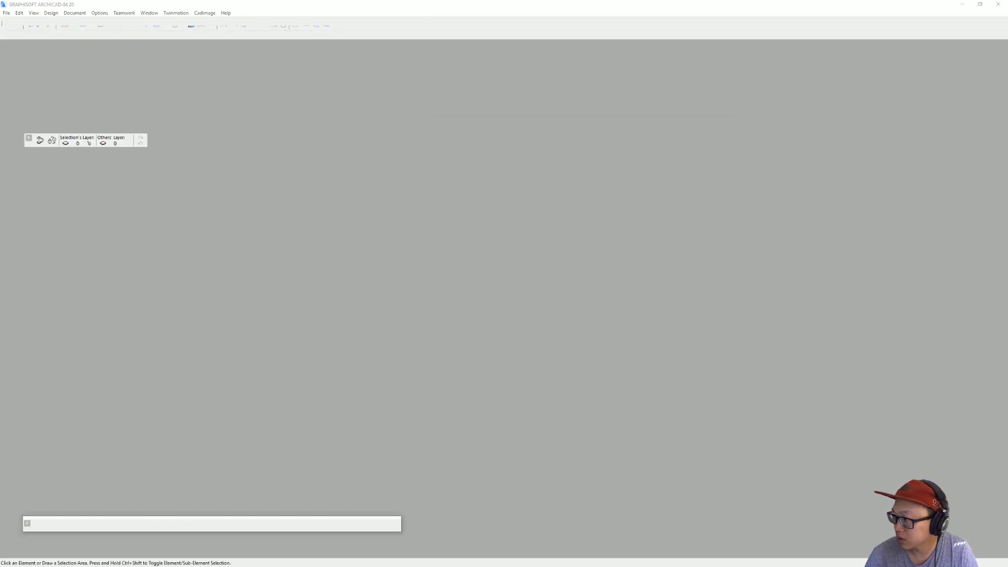
scroll(488, 357, "up", 2)
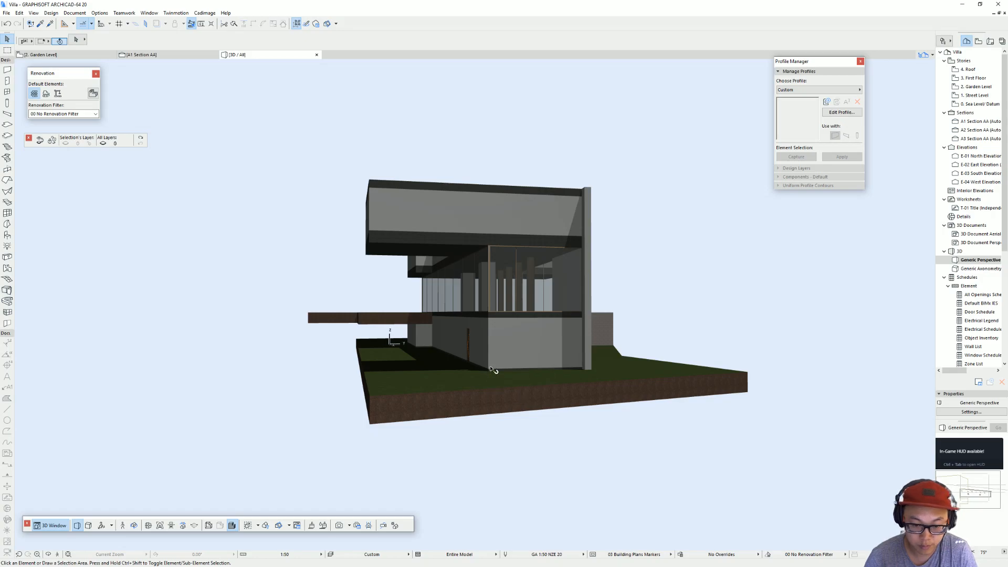
middle_click_drag(507, 371, 498, 397, "shift")
key("m")
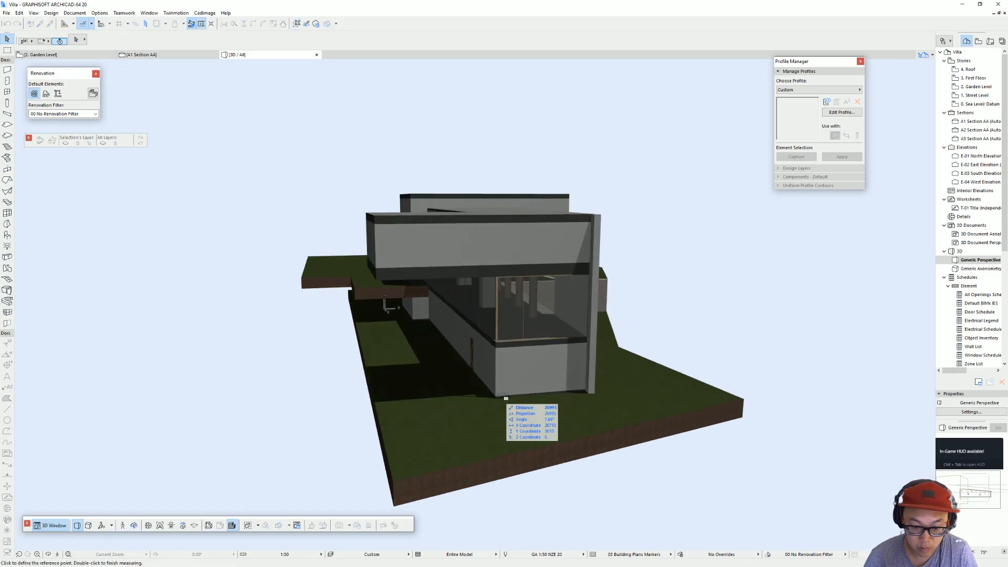
left_click(497, 398)
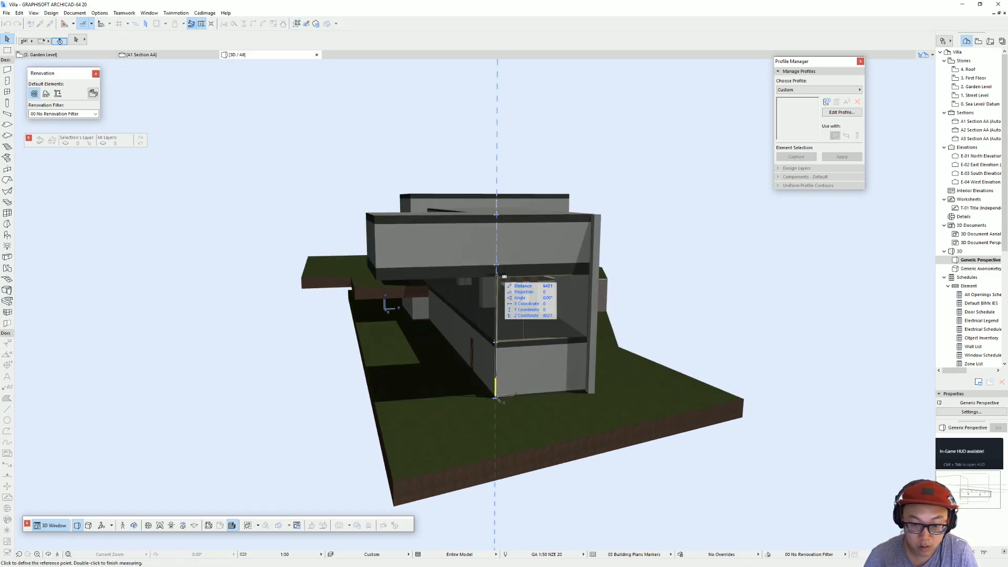
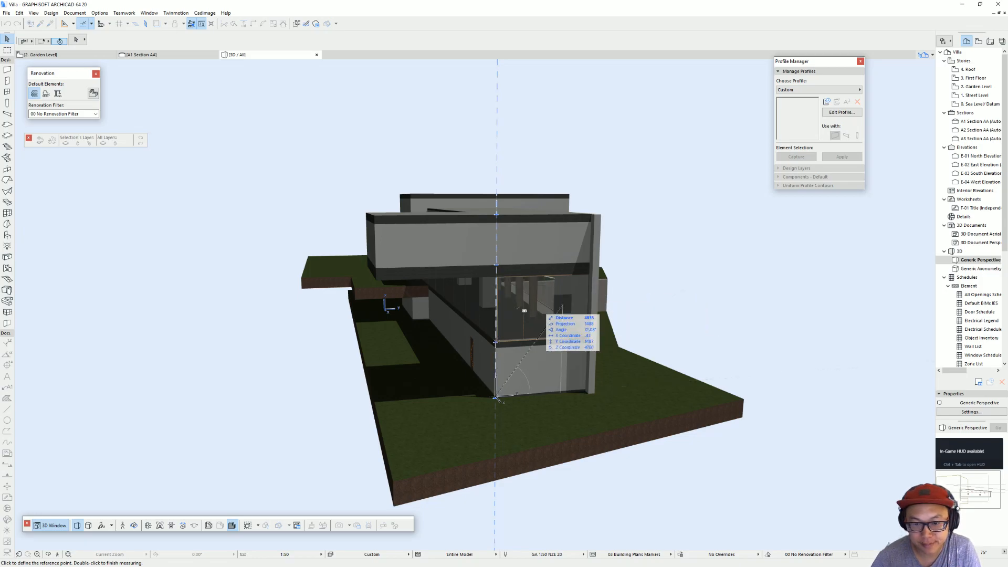
Step: Compare the villa's narrow end and overhang with the SketchUp reference model, ending back in ARCHICAD
scroll(563, 306, "up", 5)
middle_click_drag(562, 306, 529, 269, "shift")
key("Escape")
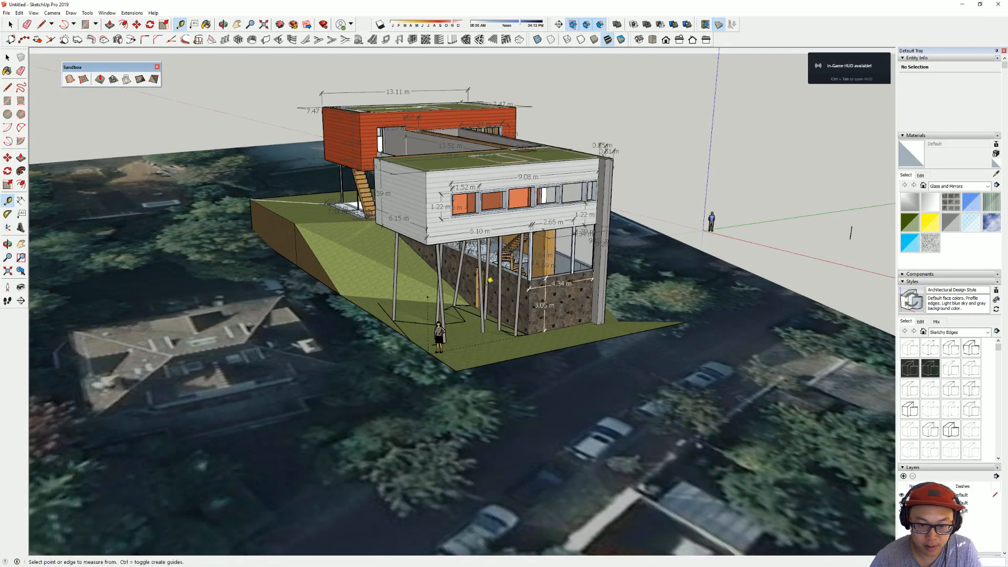
middle_click_drag(490, 280, 621, 175)
key("t")
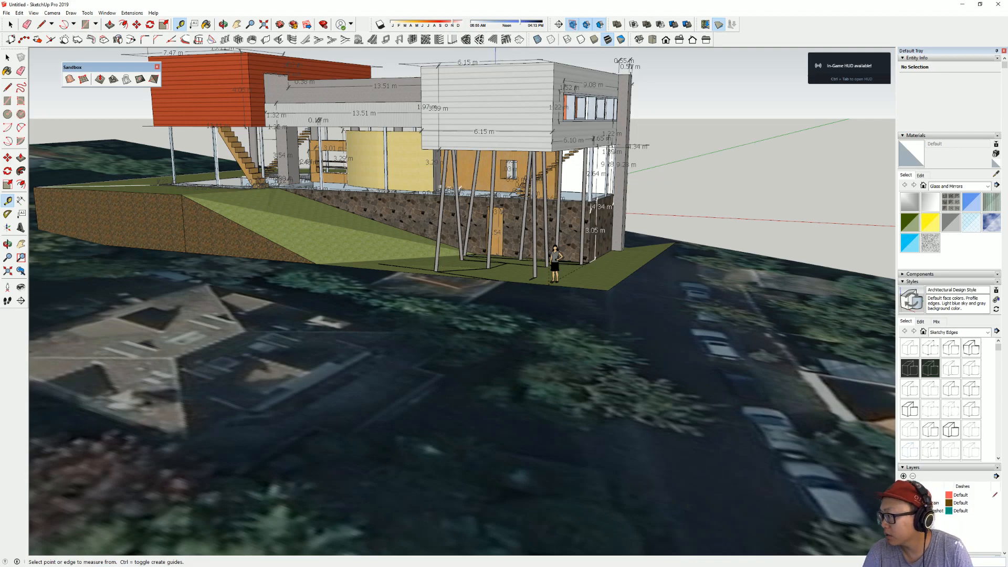
key("alt+Tab")
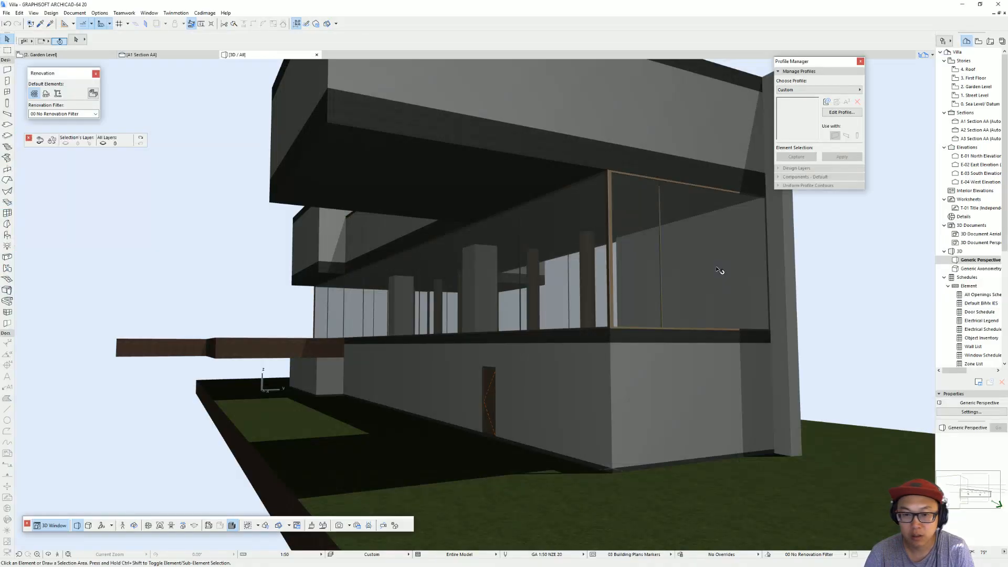
Step: Open section A2 from the Garden Level plan and measure the height from the end wing's traced underside down to the ground
key("F2")
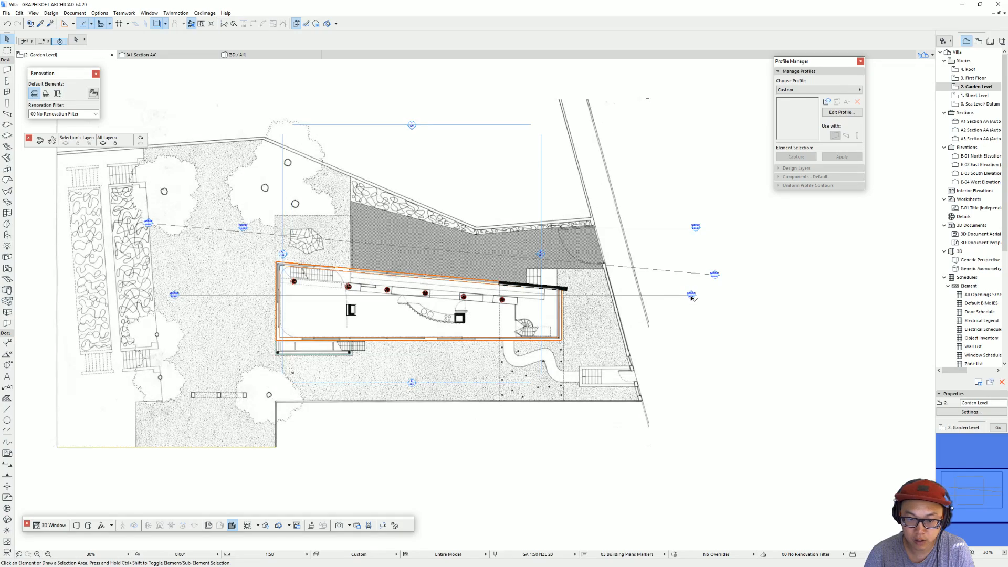
left_click(691, 296)
right_click(692, 296)
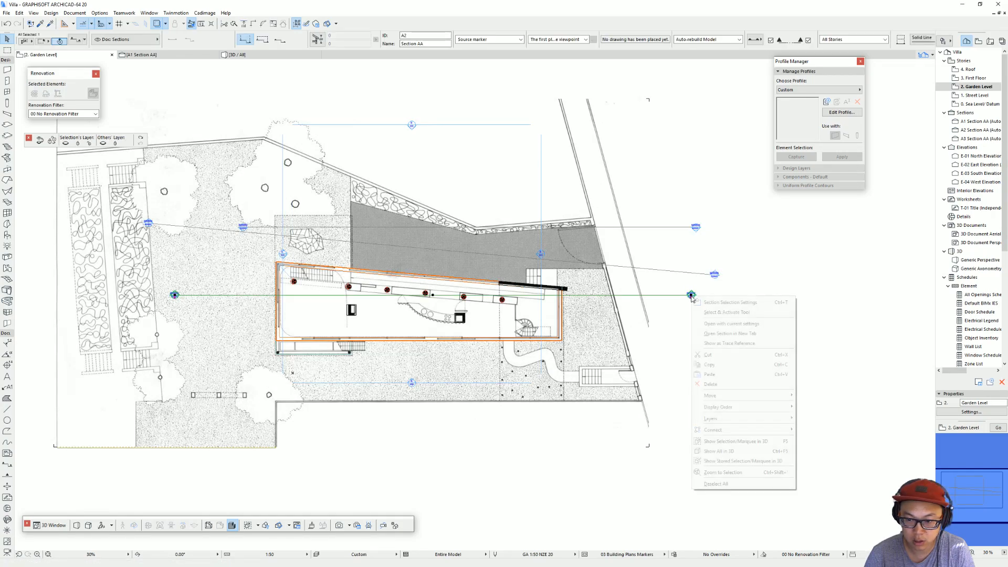
left_click(709, 324)
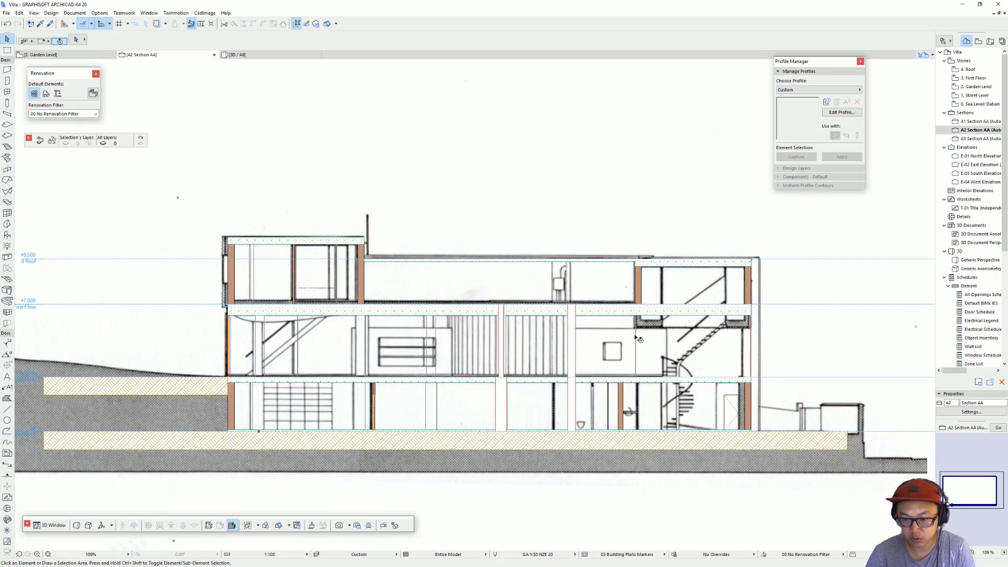
scroll(638, 339, "up", 2)
key("m")
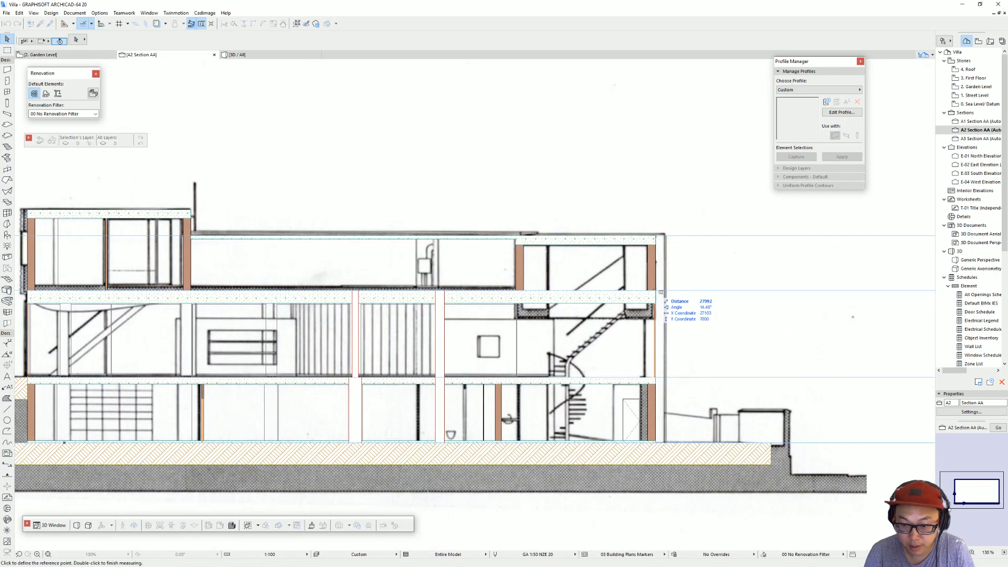
left_click(654, 319)
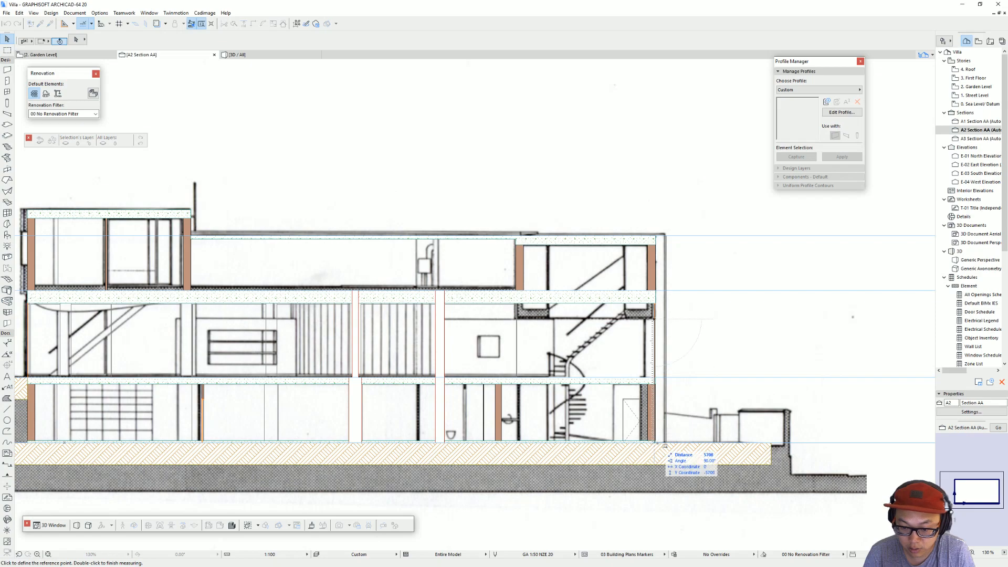
key("Escape")
Step: Open the First Floor plan and select the floor slab spanning both wings
left_click(578, 304)
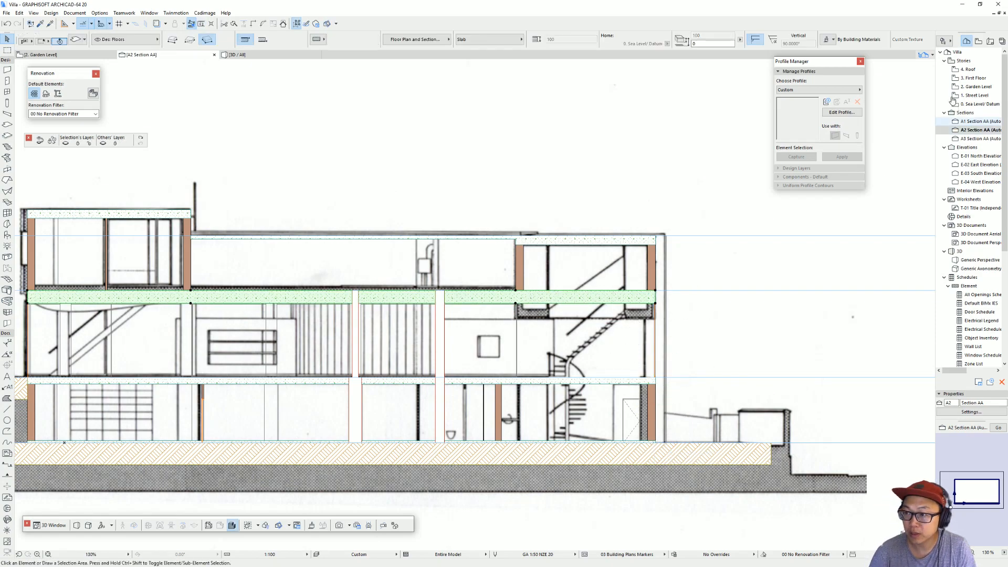
double_click(974, 77)
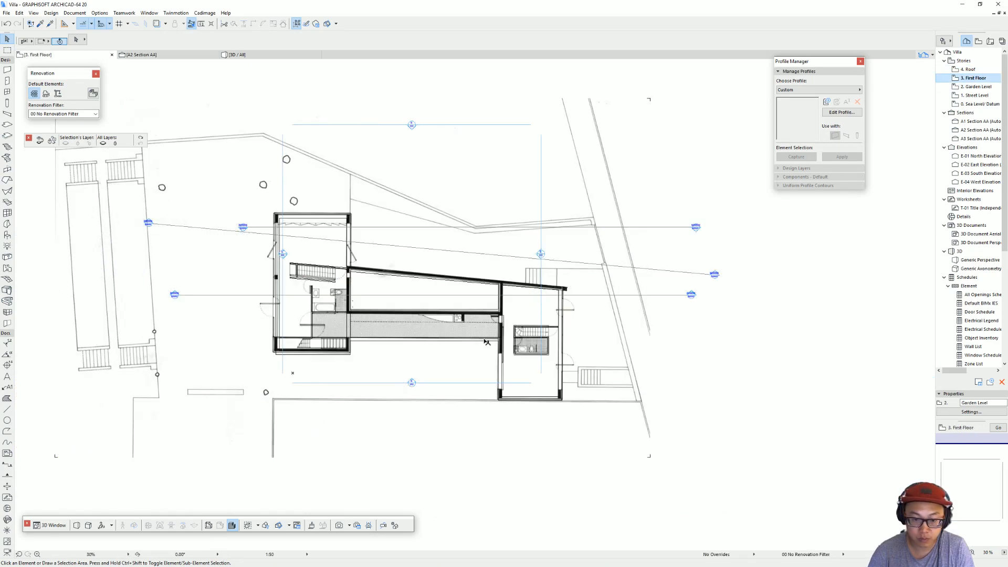
left_click(535, 376)
scroll(535, 376, "up", 4)
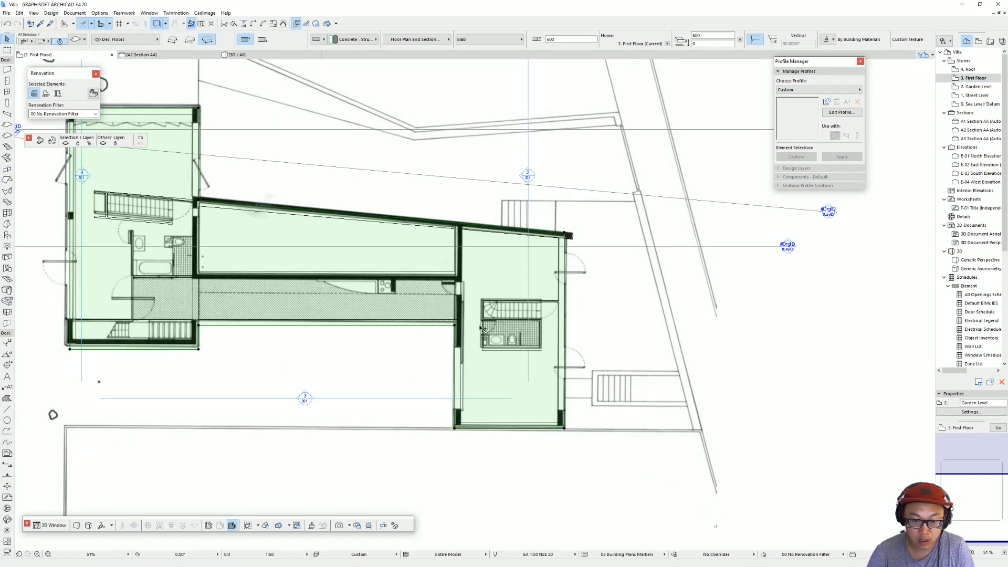
left_click(455, 326)
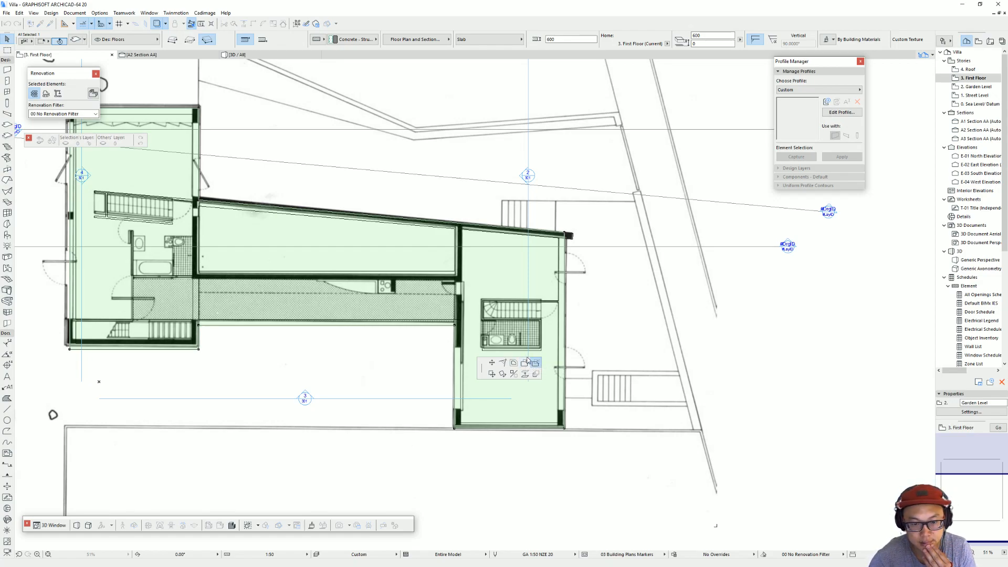
left_click(449, 288)
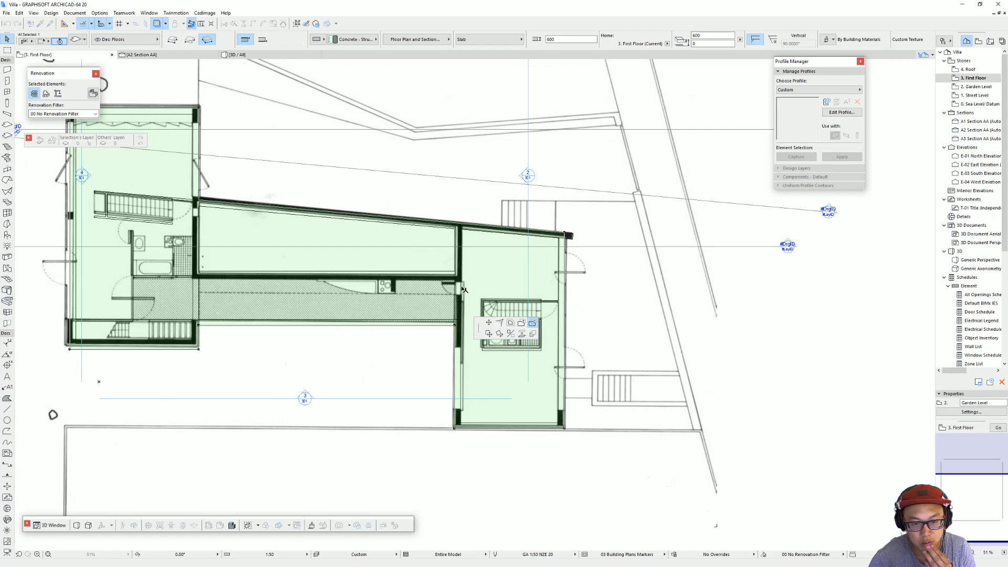
left_click(456, 326)
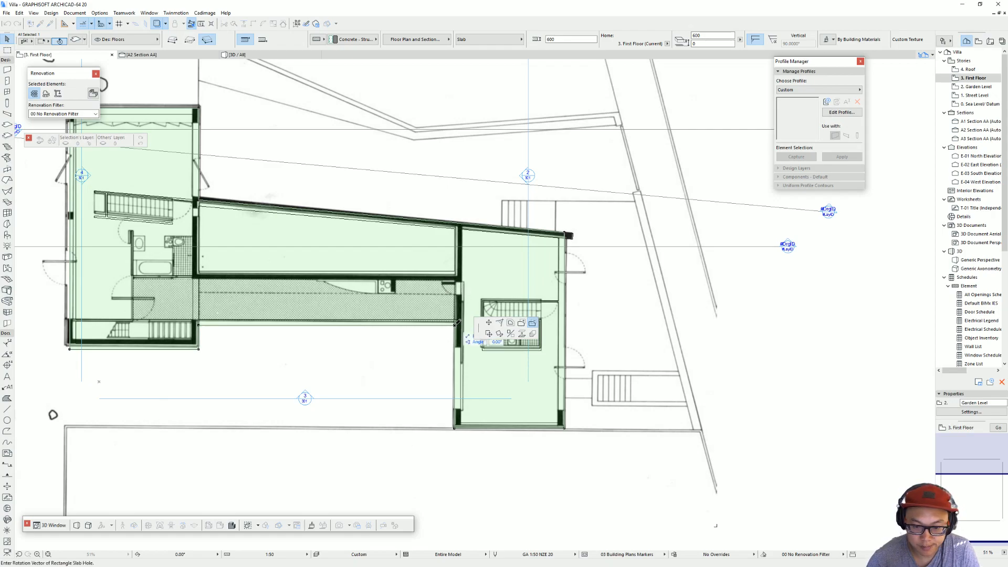
key("Escape")
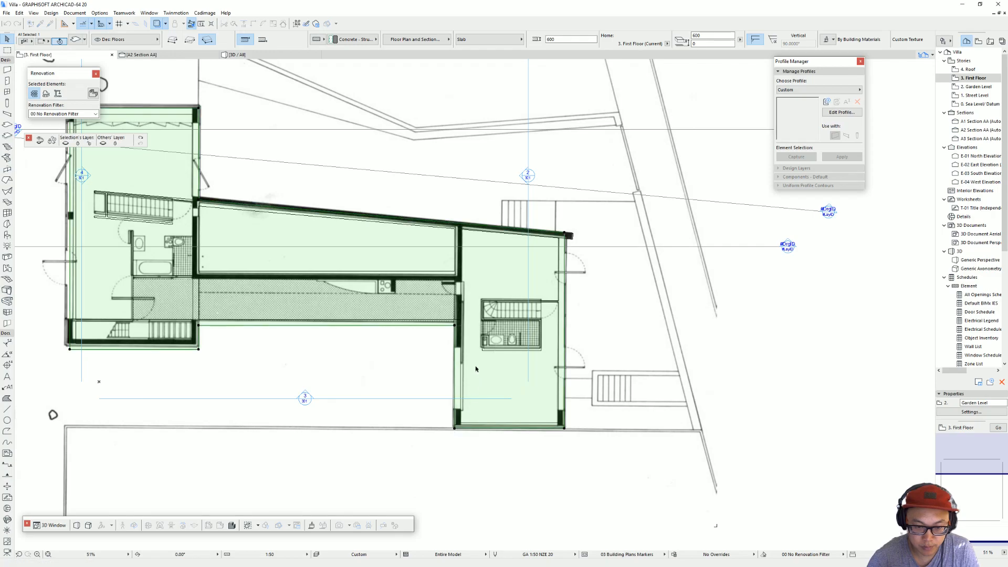
Step: Try to split the first-floor slab along the inner edge of the street-end wing
scroll(475, 371, "down", 4)
key("ctrl+shift+d")
left_click(460, 342)
key("Escape")
left_click(524, 345)
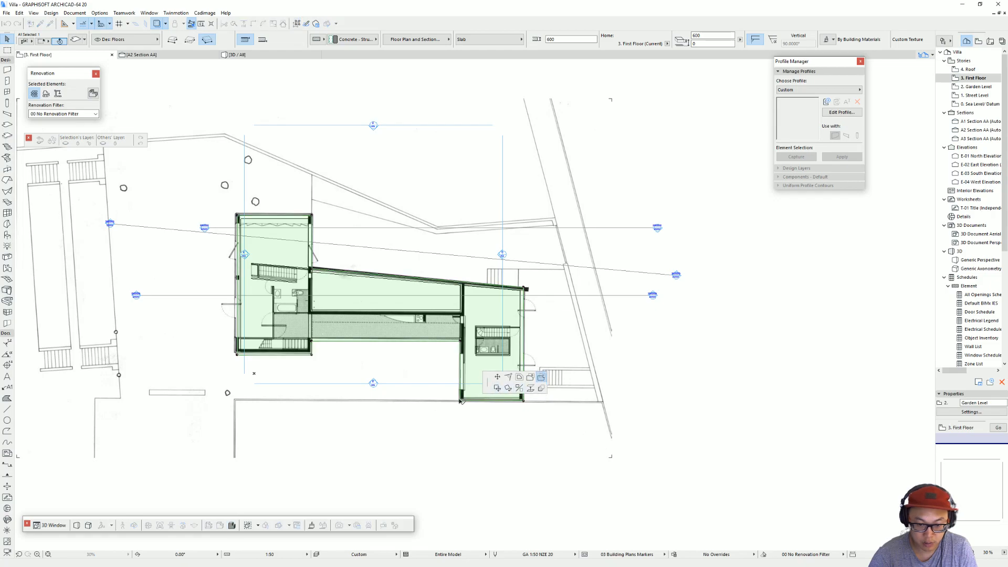
left_click(461, 200)
left_click(194, 188)
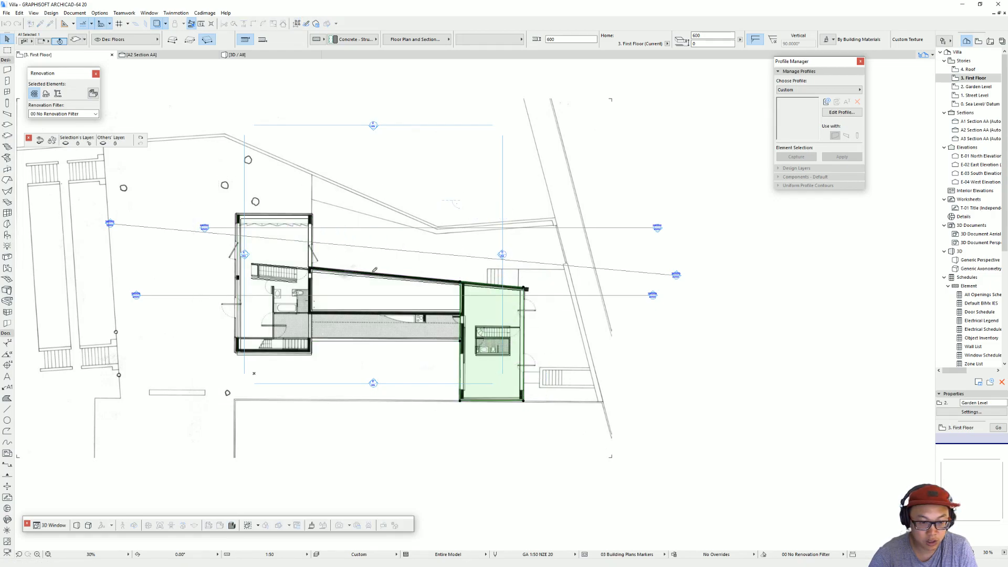
key("Escape")
Step: Split the first-floor slab along the inner edge of the street-end wing and select the separated end piece
left_click(403, 288)
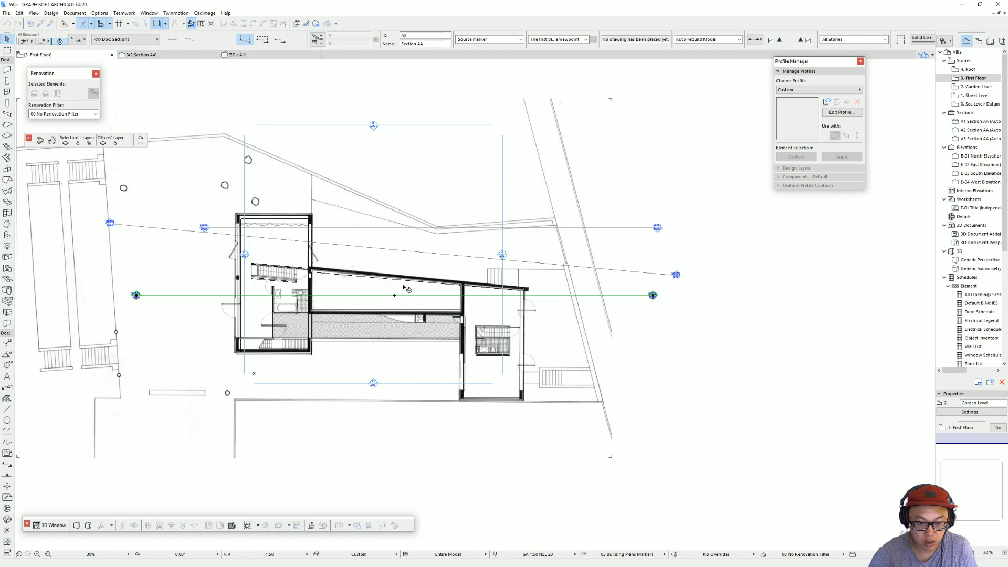
left_click(465, 317)
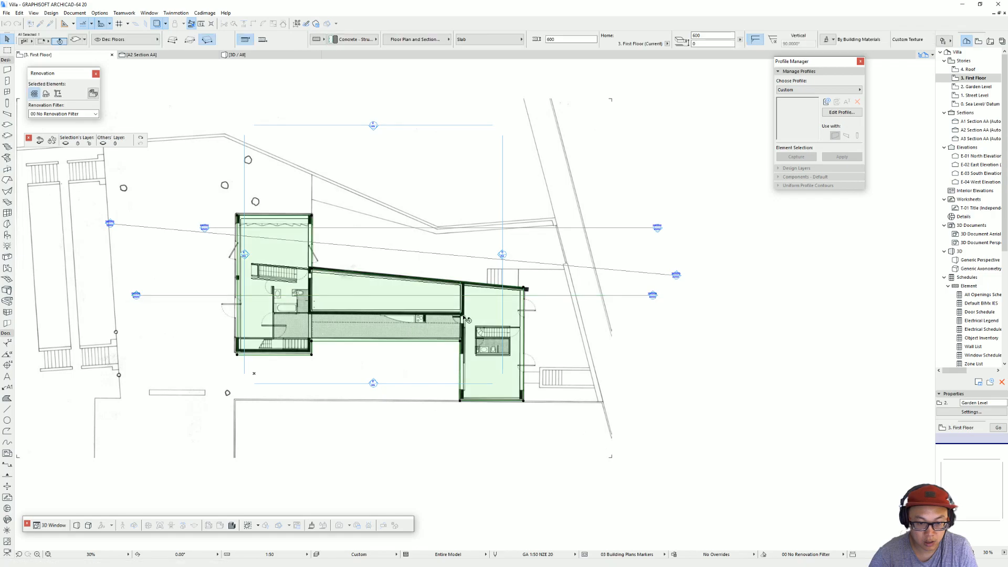
key("Escape")
left_click(440, 339)
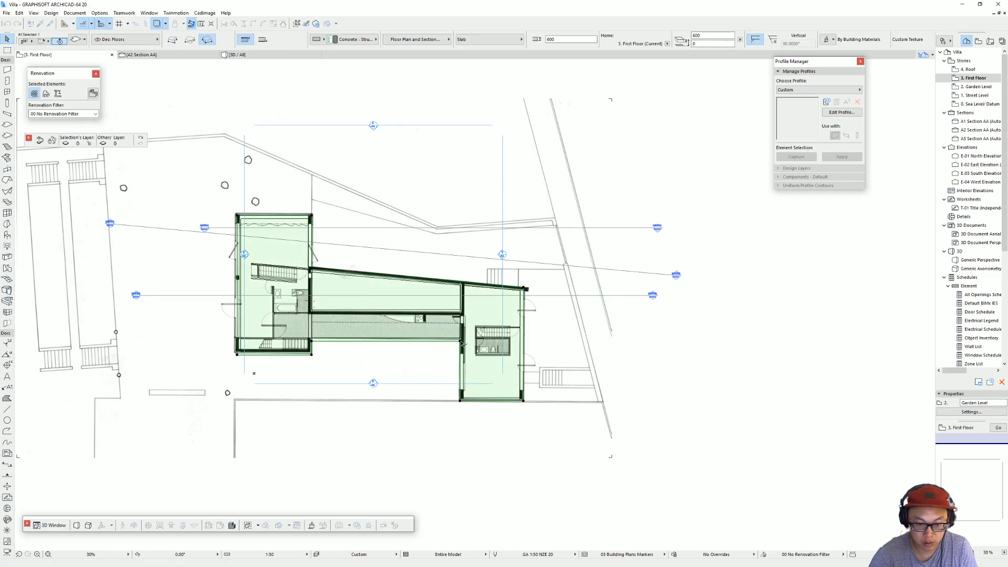
left_click(460, 342)
left_click(540, 292)
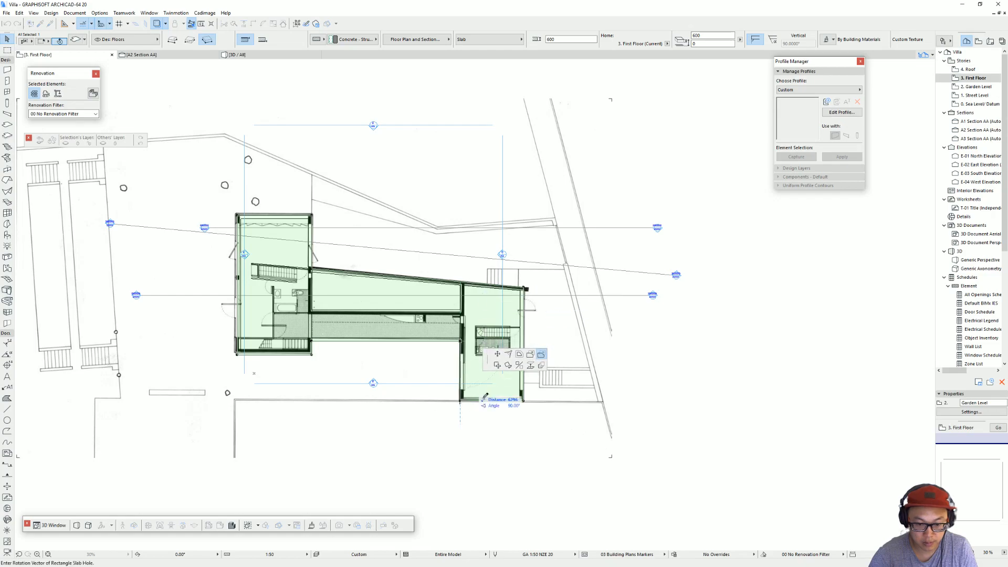
left_click(531, 356)
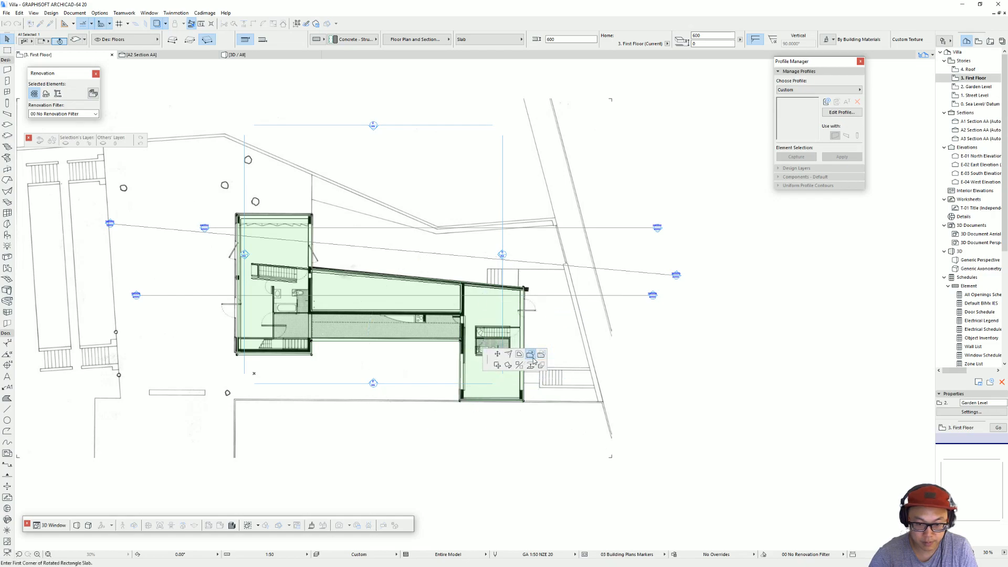
left_click(460, 403)
left_click(466, 243)
left_click(574, 272)
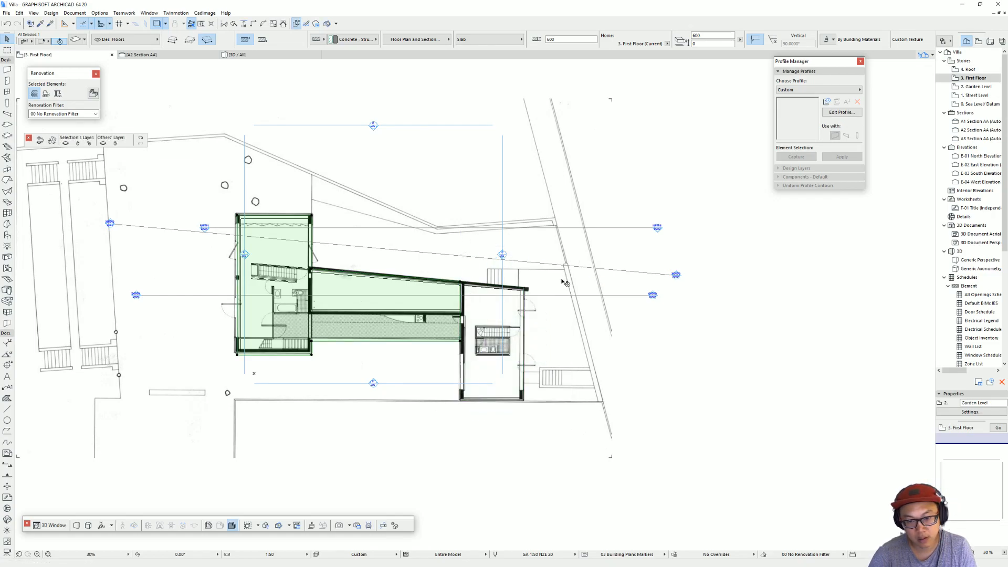
left_click(560, 300)
left_click(496, 394)
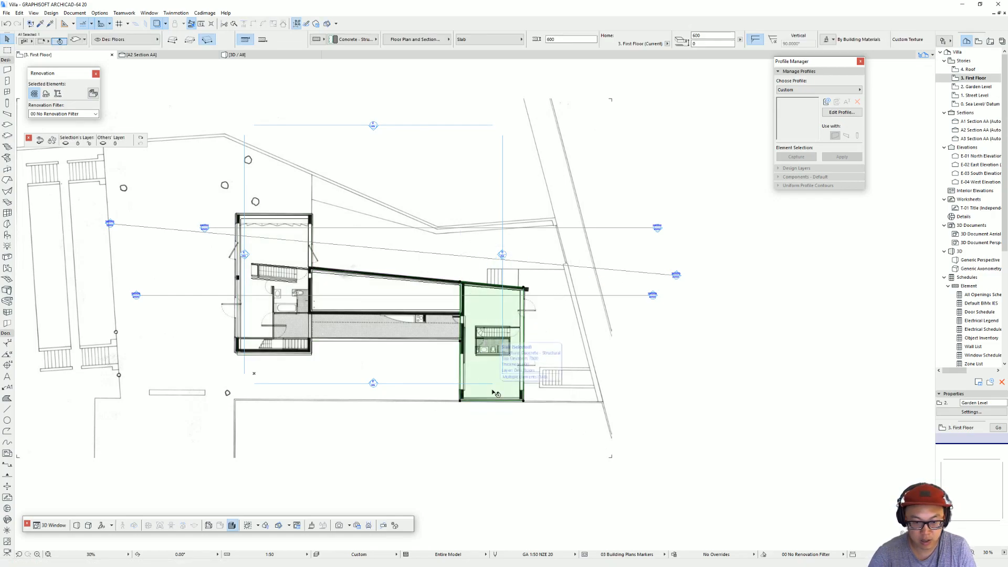
Step: Open section A2 with its current settings from the section line on the First Floor plan
left_click(654, 295)
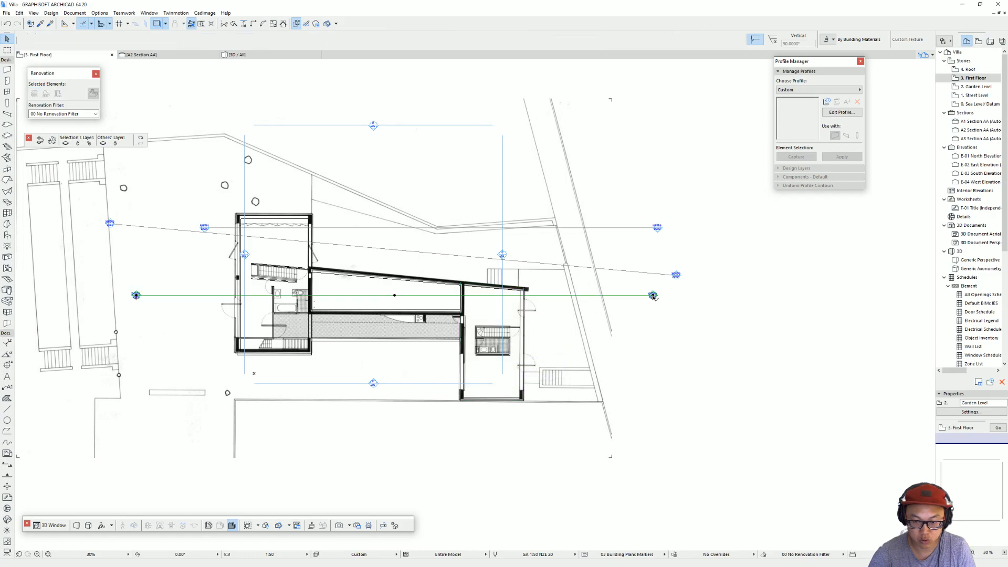
right_click(663, 297)
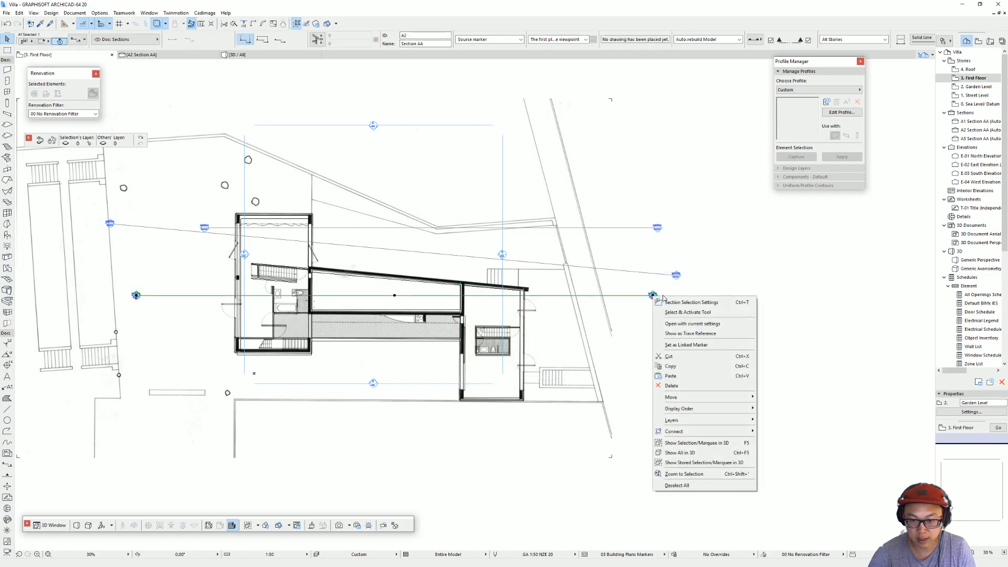
left_click(682, 324)
left_click(634, 302)
key("Escape")
scroll(501, 320, "down", 3)
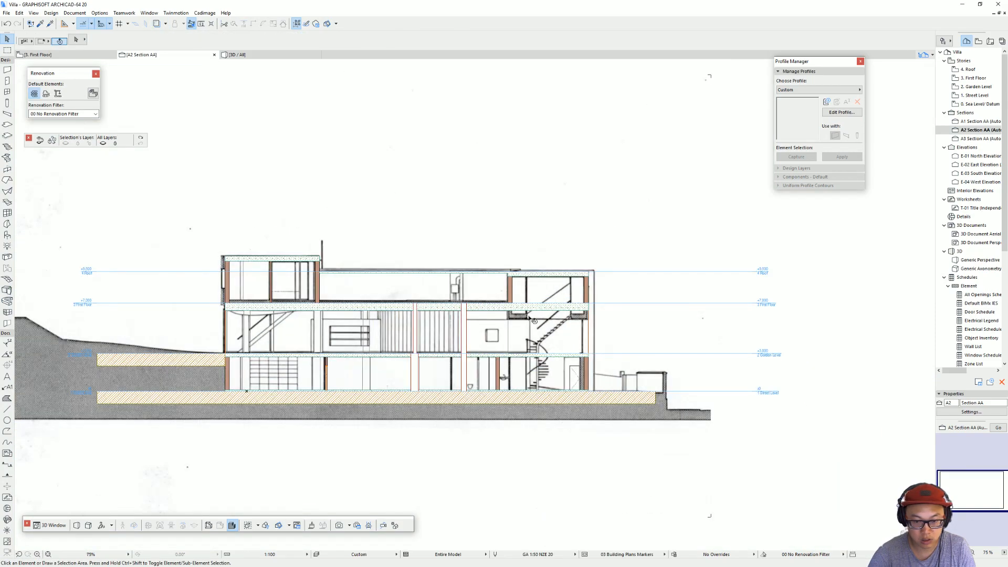
Step: Move the street-end wing's separated floor slab down 900 mm in the section
left_click(578, 312)
scroll(588, 313, "up", 4)
left_click_drag(587, 300, 582, 319)
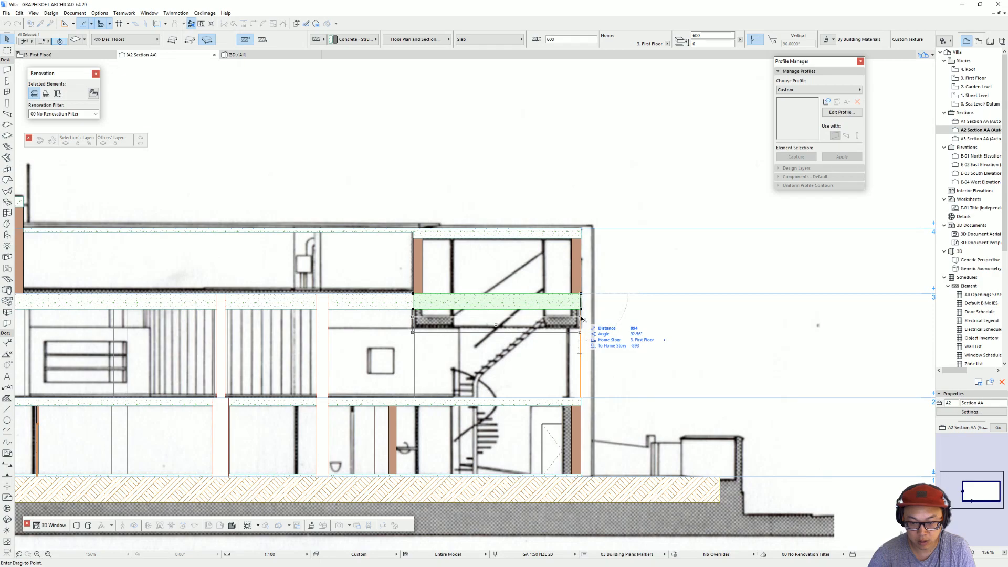
type("900")
key("Return")
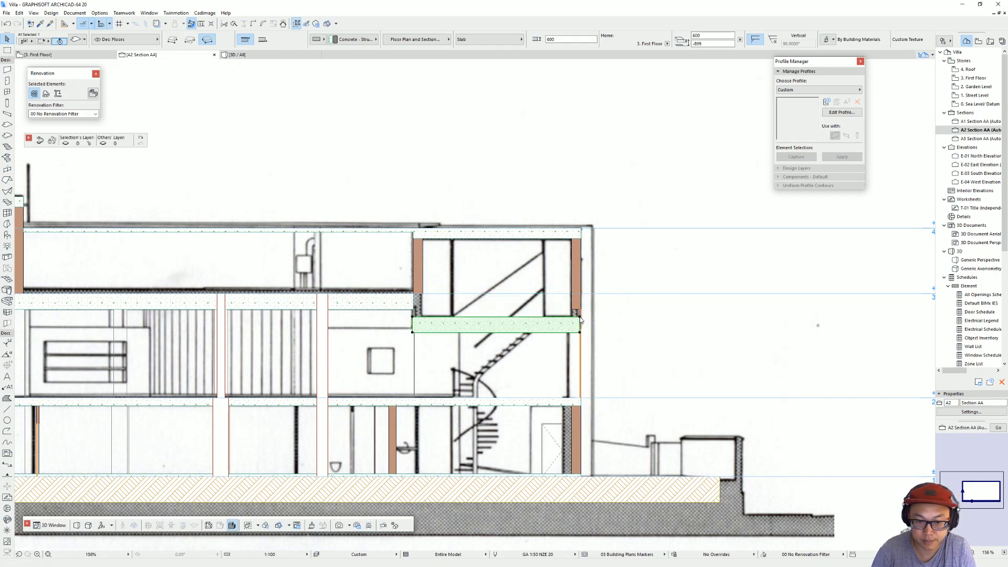
key("Escape")
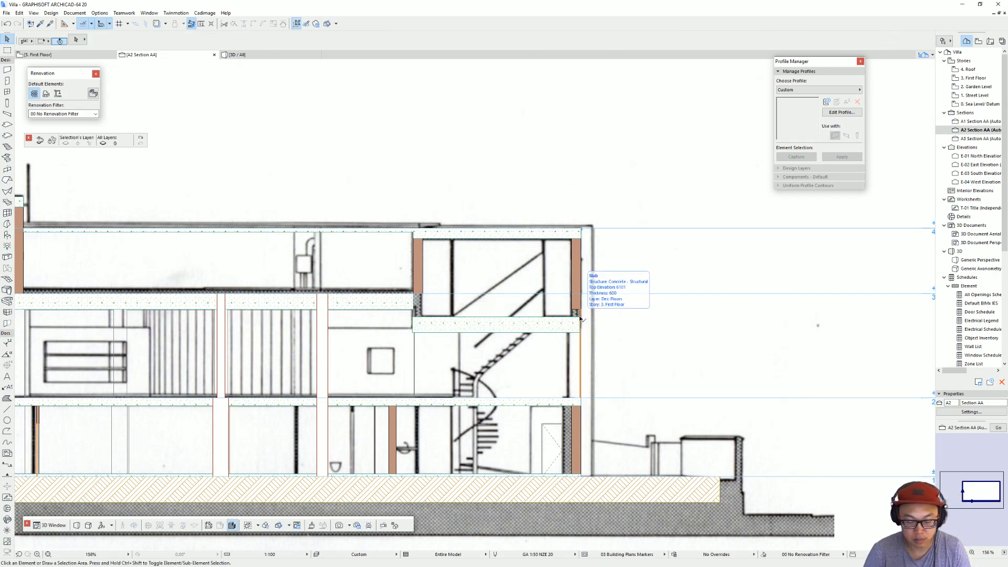
Step: Examine the lowered end slab in 3D and compare the end wing with the SketchUp reference model
key("F3")
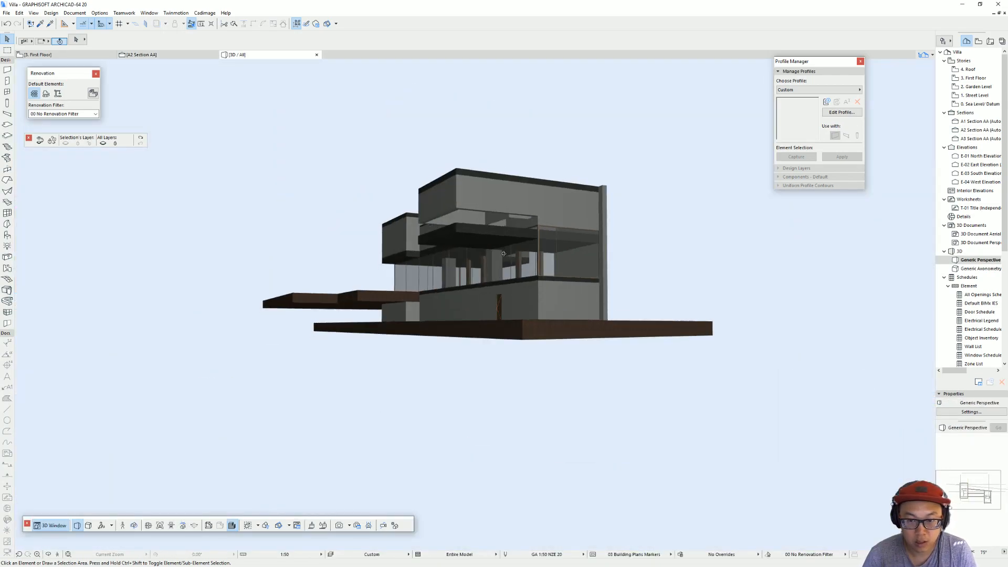
scroll(504, 254, "up", 8)
middle_click_drag(473, 262, 513, 261, "shift")
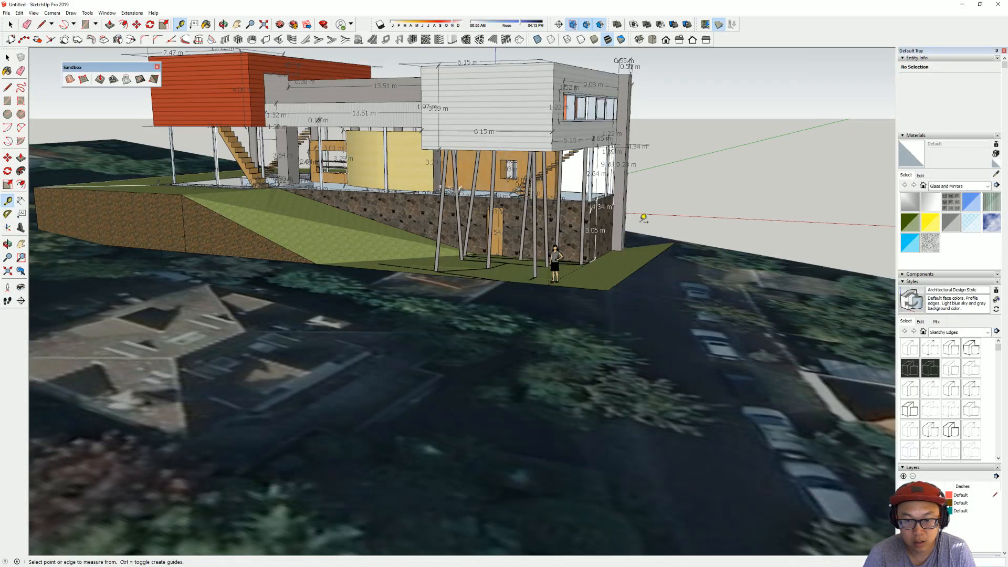
mouse_move(621, 235)
middle_mouse_down()
mouse_move(557, 232)
mouse_move(419, 166)
middle_mouse_up()
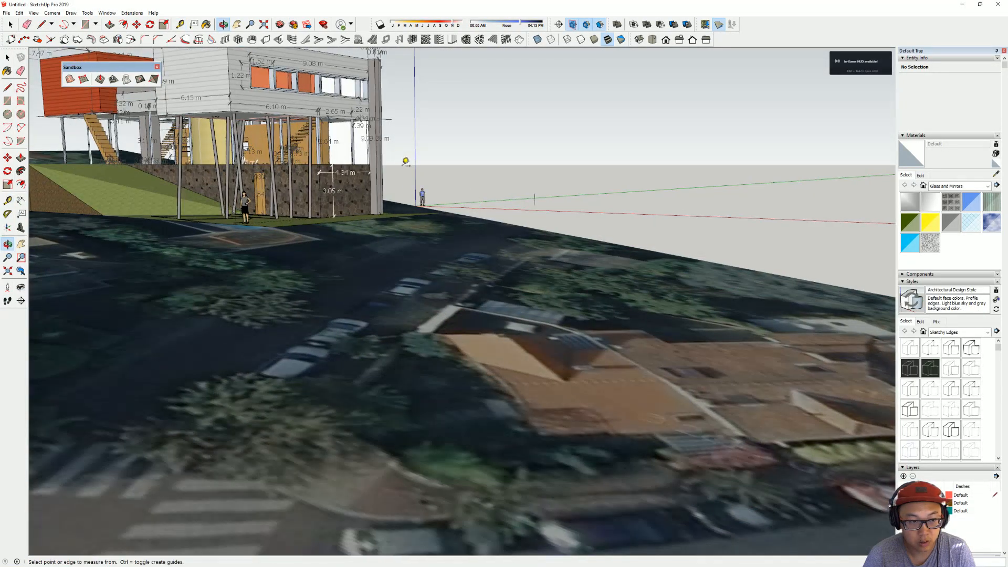
middle_click_drag(349, 114, 500, 210)
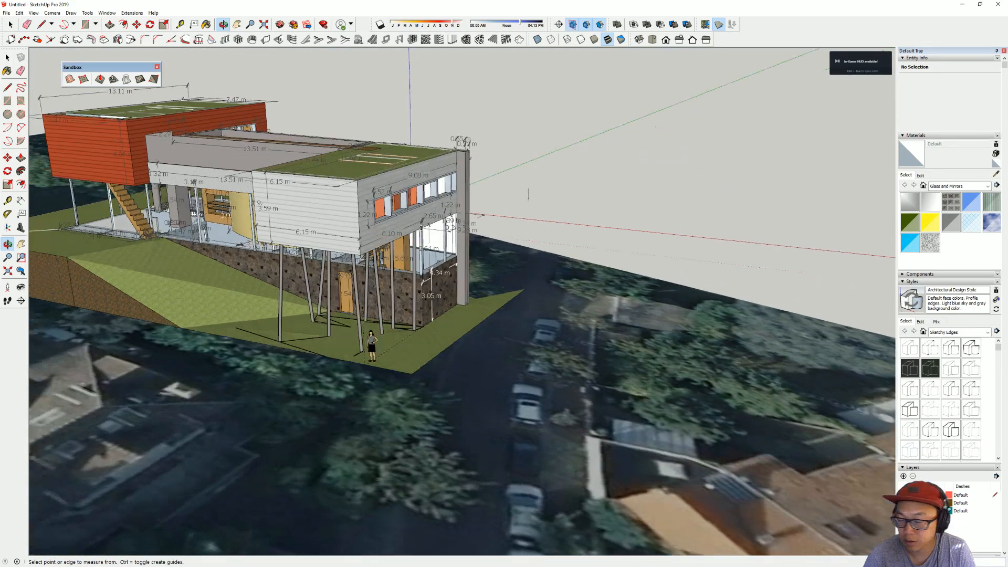
key("alt+Tab")
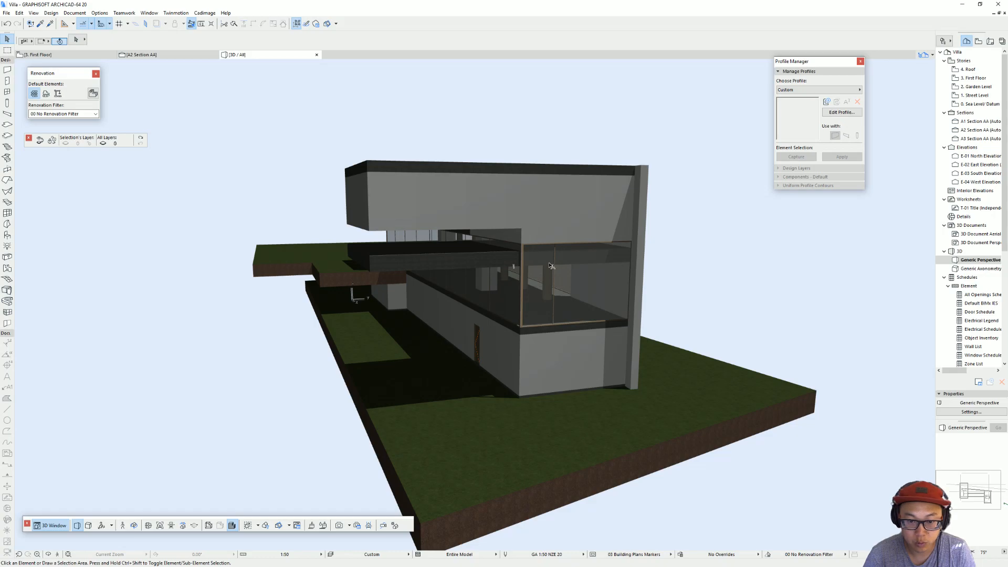
Step: Try to stretch the narrow end's glazed window from its upper corner in the ARCHICAD 3D view, and undo the change
left_click(609, 256)
left_click(602, 291)
left_click(634, 245)
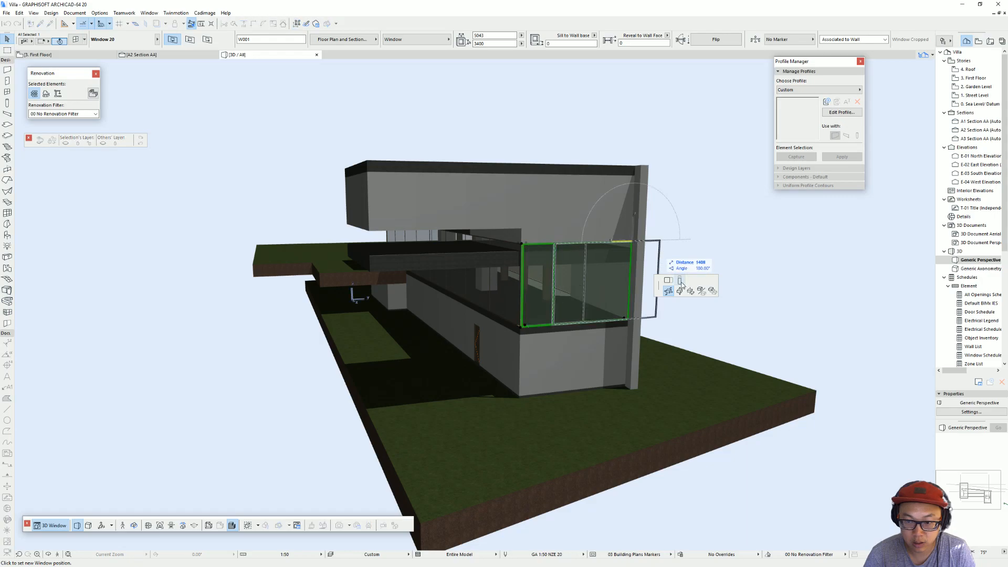
left_click(404, 268)
key("ctrl+z")
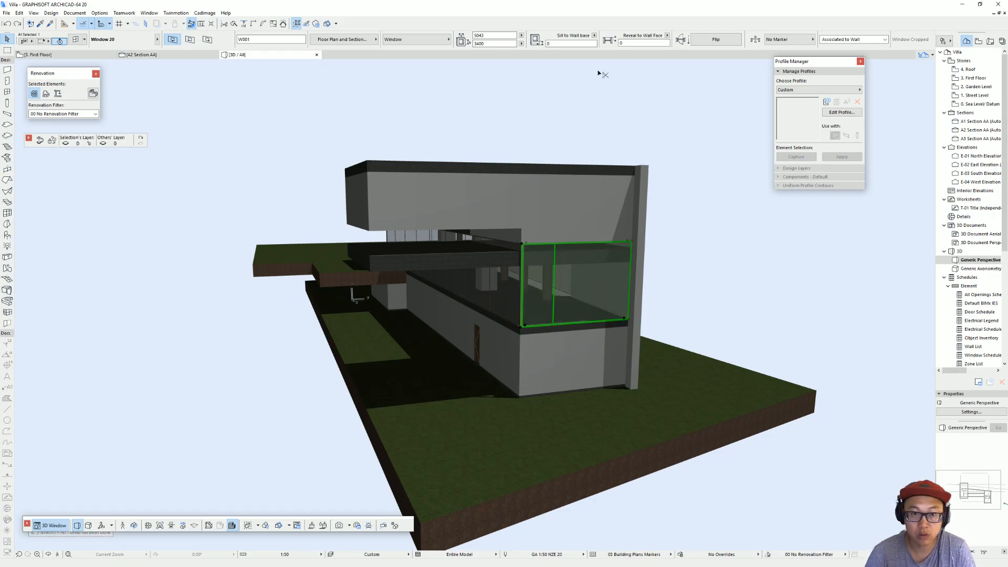
Step: Set the height of the end wing's narrow-end glazed window to 2500 mm in its selection settings
key("ctrl+t")
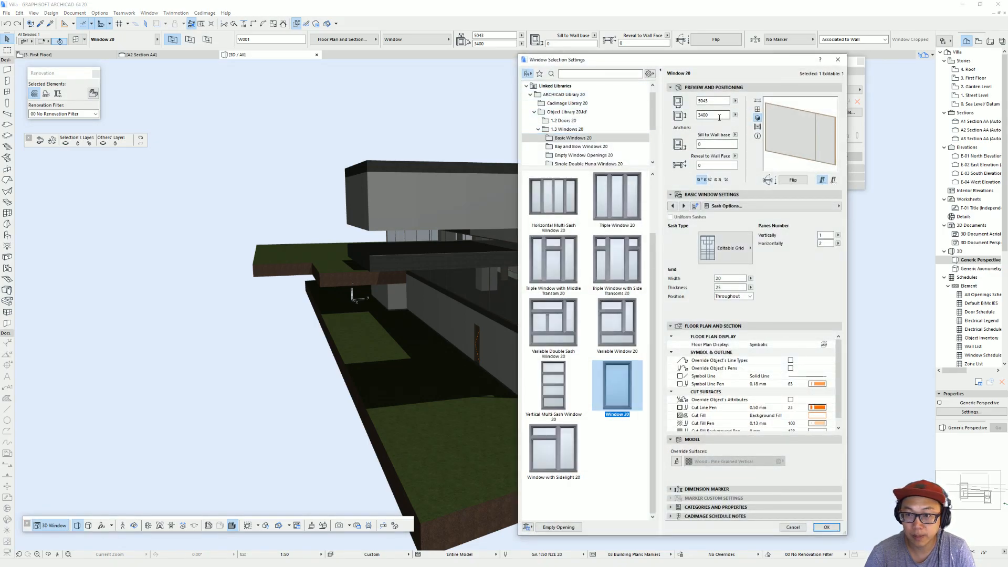
double_click(720, 115)
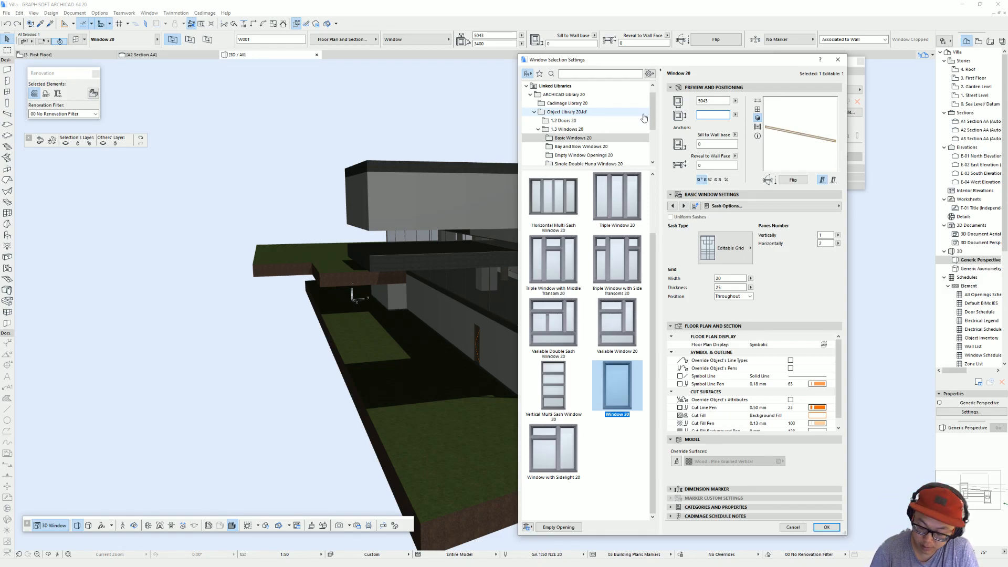
type("00")
key("Return")
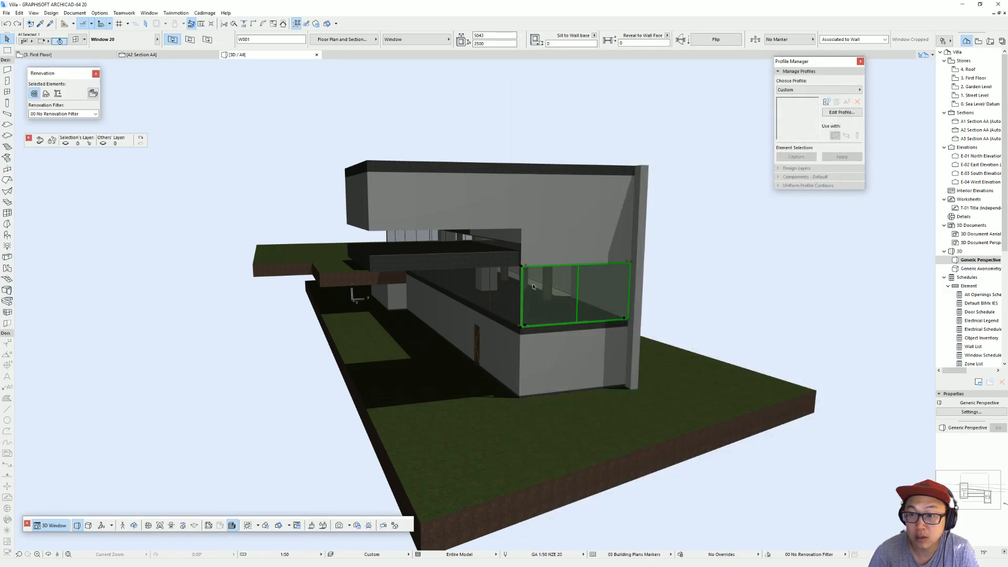
key("Escape")
left_click(536, 286, "alt")
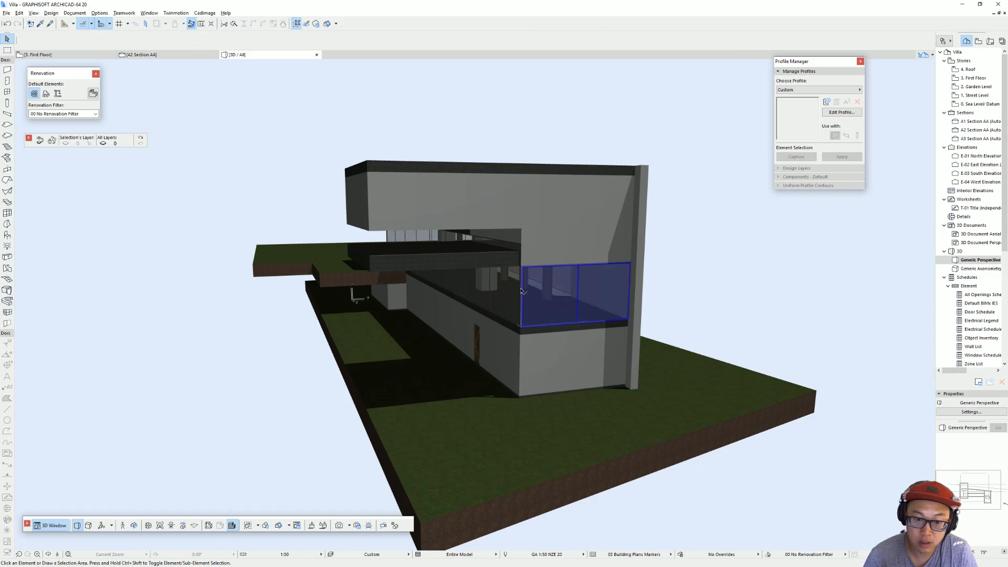
middle_click_drag(500, 279, 831, 270, "shift")
scroll(463, 230, "up", 2)
middle_click_drag(464, 230, 509, 230, "shift")
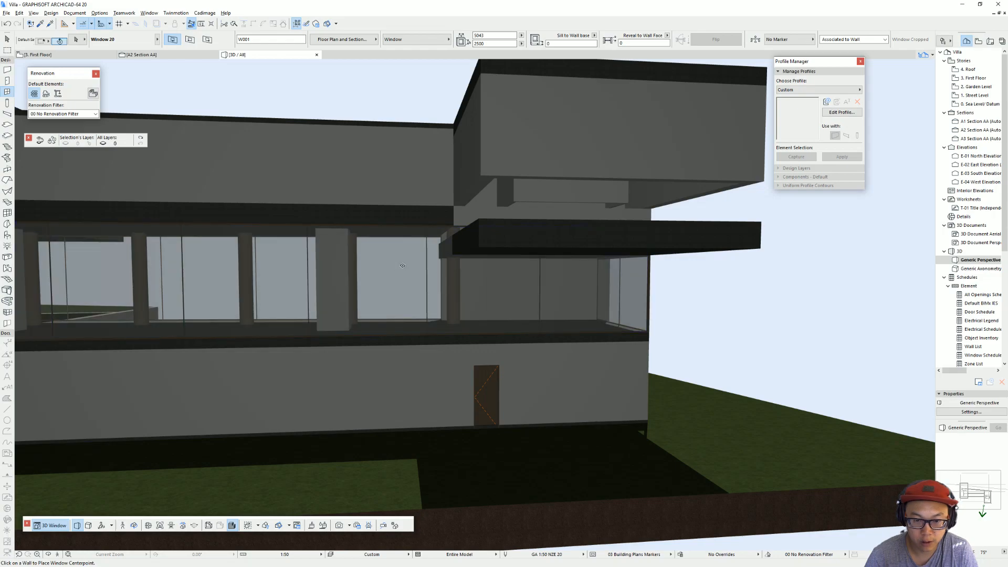
scroll(553, 278, "down", 2)
middle_click_drag(609, 285, 543, 262, "shift")
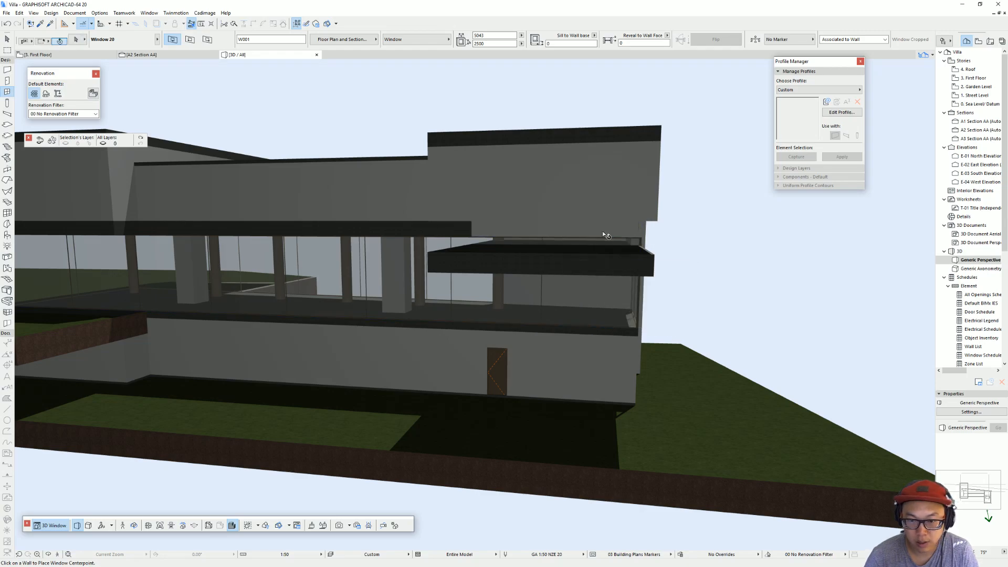
key("Escape")
Step: Try to shorten the long glazed wall beneath the end wing by stretching its end back to the overhang corner, and undo the change
scroll(625, 233, "up", 2)
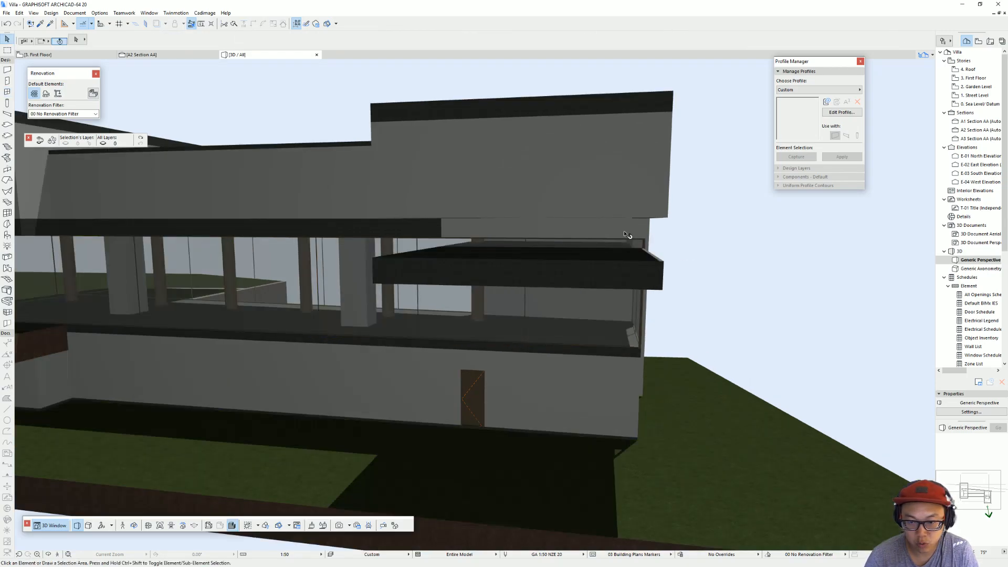
left_click(625, 232)
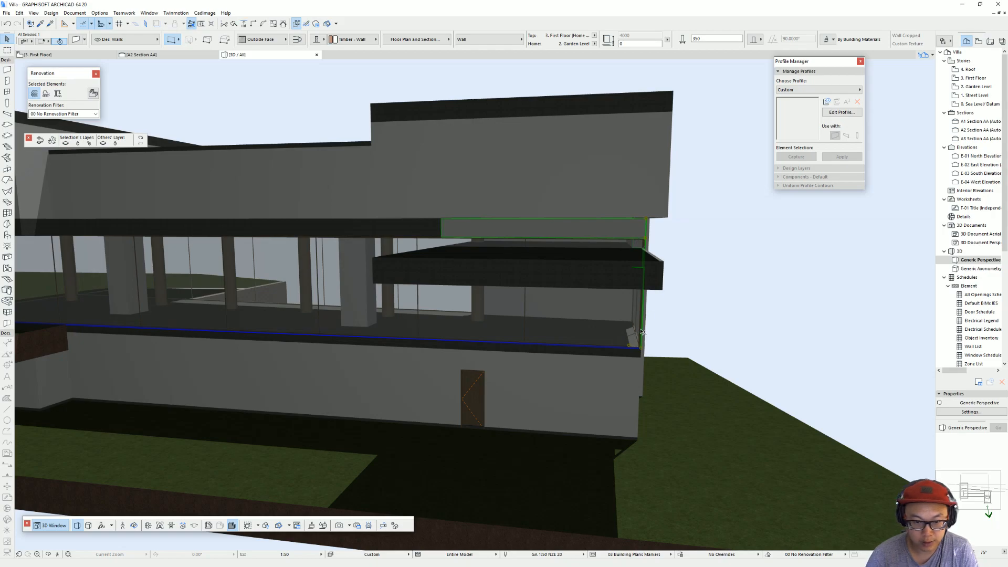
left_click(640, 352)
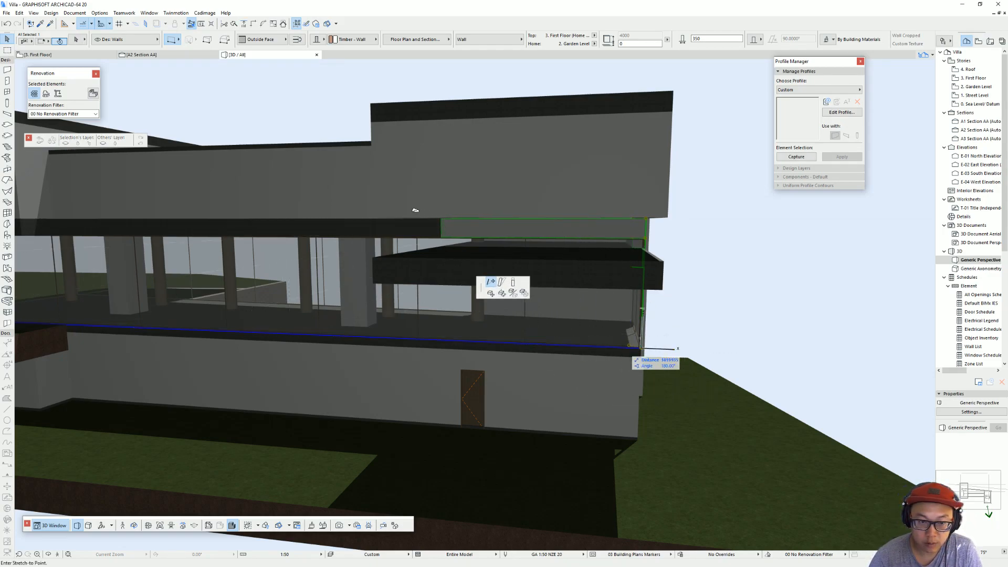
left_click(374, 121)
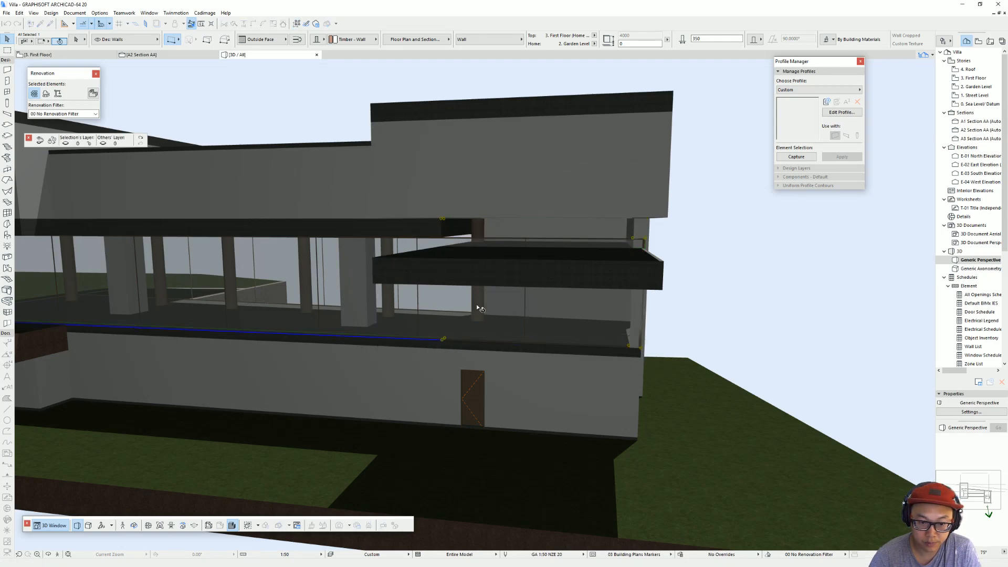
scroll(560, 314, "down", 5)
scroll(556, 315, "up", 3)
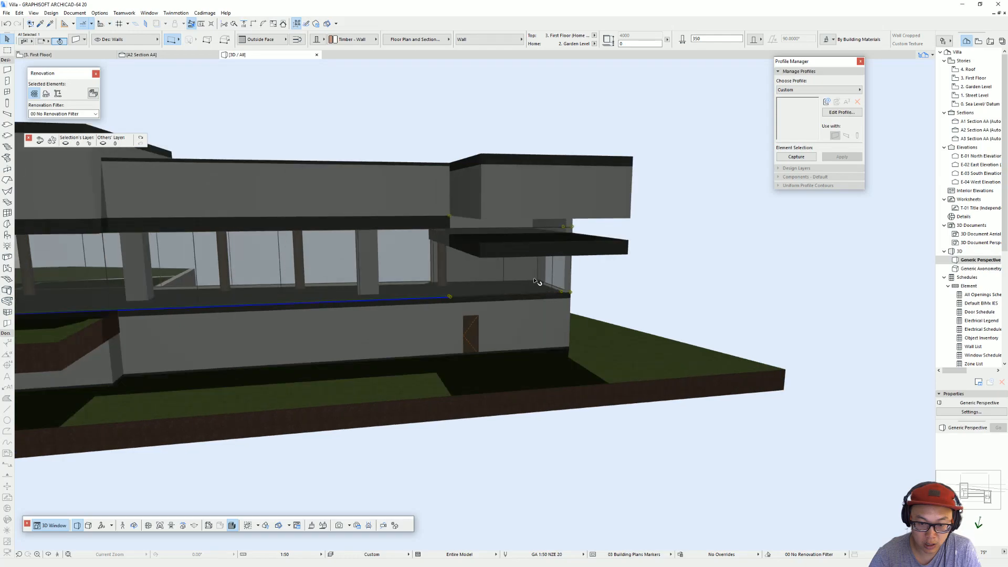
left_click(567, 293)
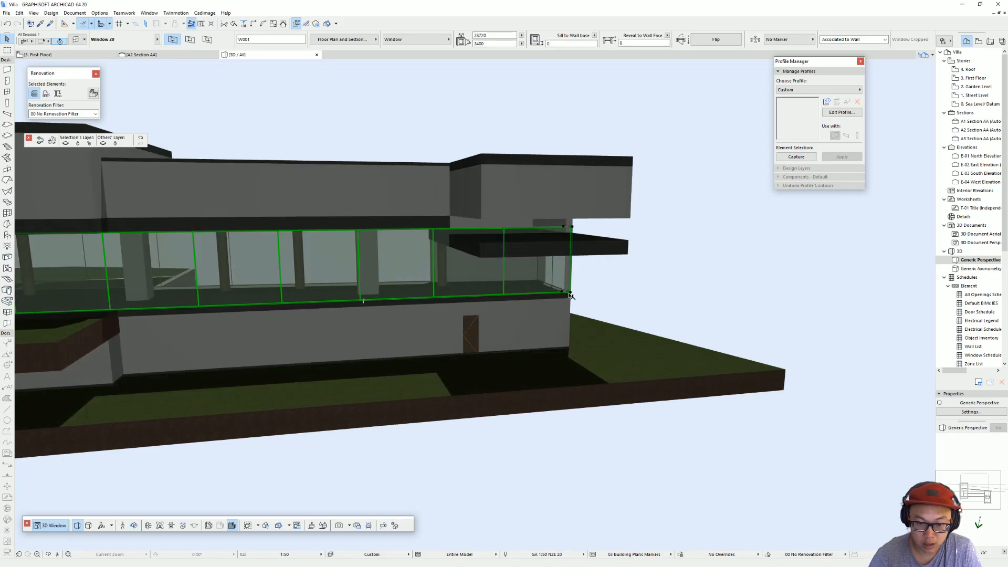
key("ctrl+z")
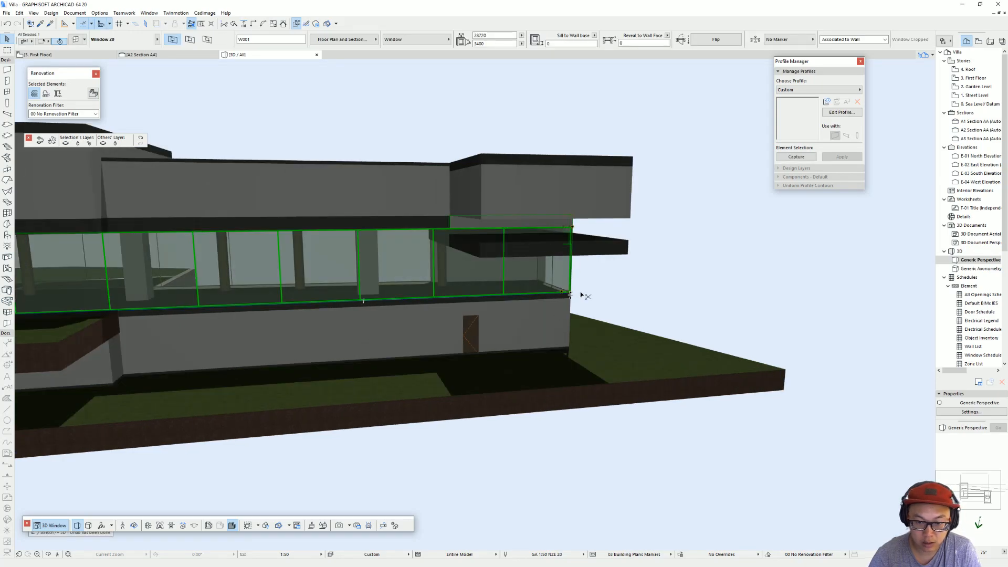
key("Escape")
Step: Select the three upper outer walls of the end wing and set their base offset to -900 mm from First Floor
scroll(609, 270, "down", 8)
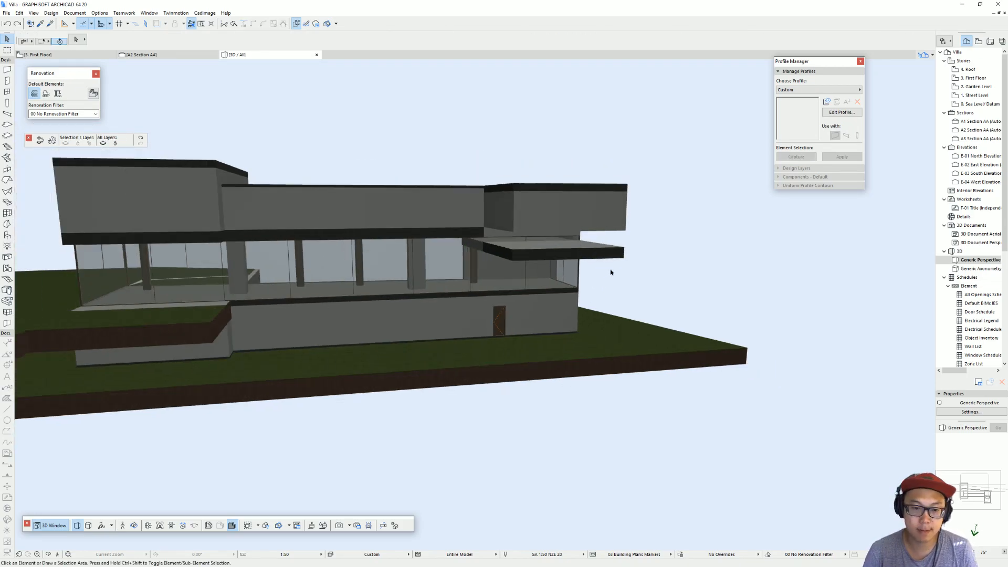
middle_click_drag(253, 246, 229, 255, "shift")
scroll(477, 258, "up", 3)
middle_click_drag(477, 258, 555, 254, "shift")
left_click(554, 254)
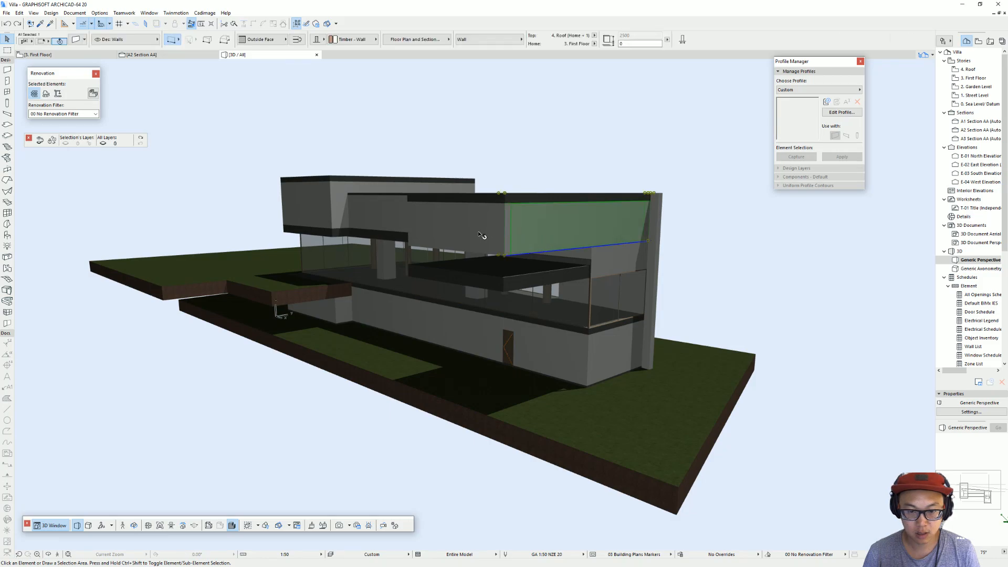
scroll(436, 239, "up", 2)
scroll(436, 239, "up", 5)
left_click(527, 237, "shift")
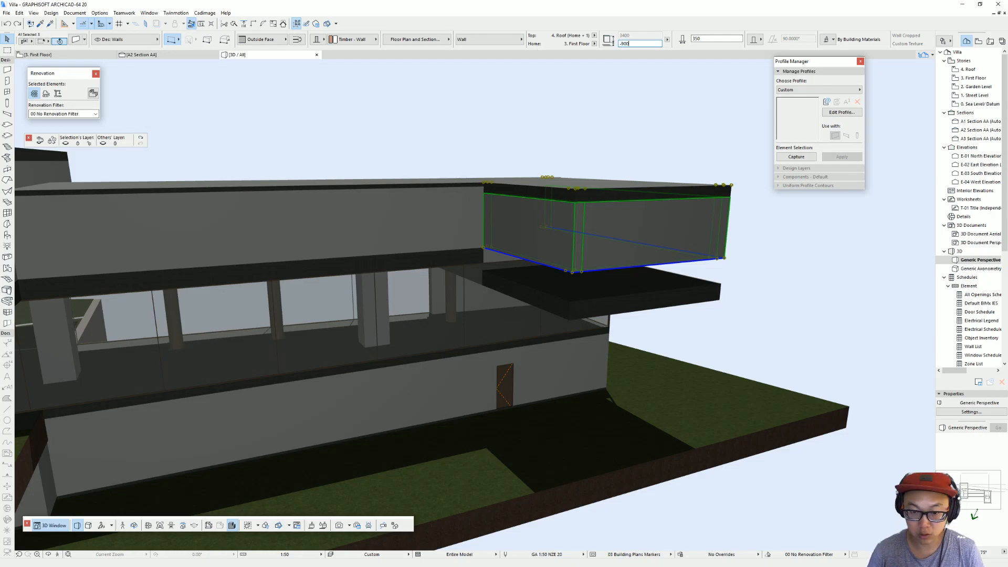
key("Return")
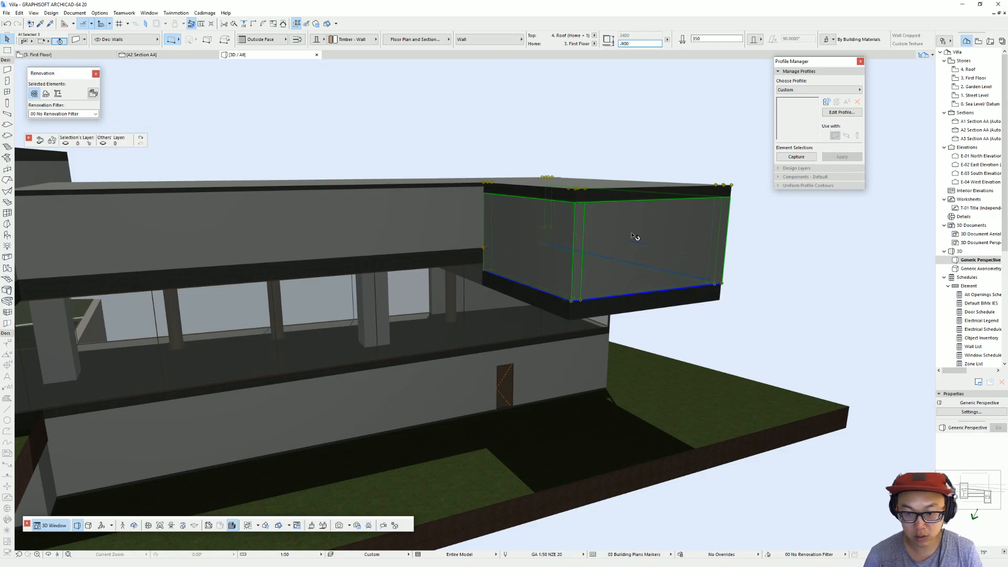
Step: Try to reposition the lowered end slab's boundary node at the wing junction in the 3D view
scroll(720, 249, "down", 2)
middle_click_drag(353, 229, 302, 234, "shift")
middle_click_drag(621, 259, 554, 308, "shift")
scroll(494, 315, "up", 3)
left_click(552, 312)
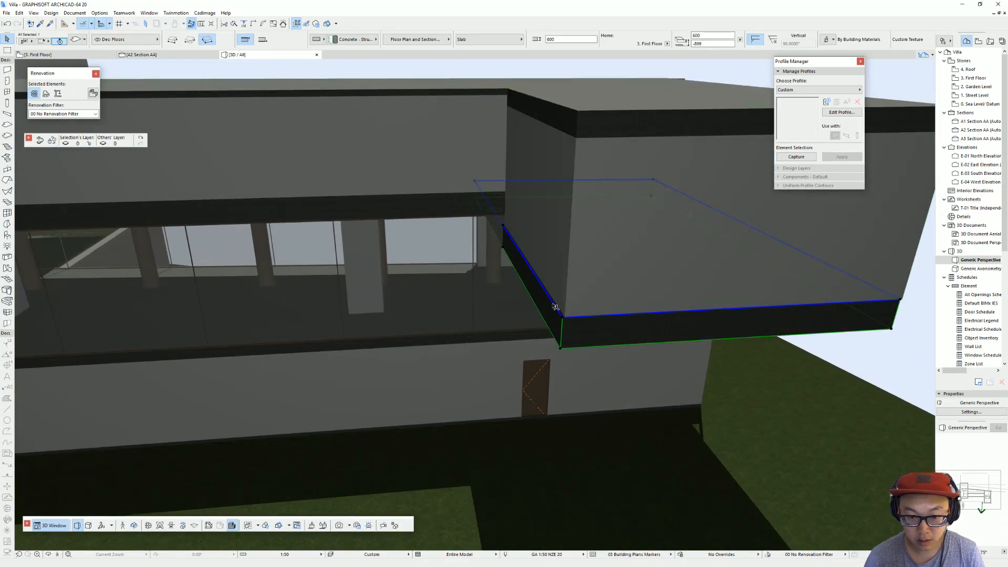
left_click(503, 226)
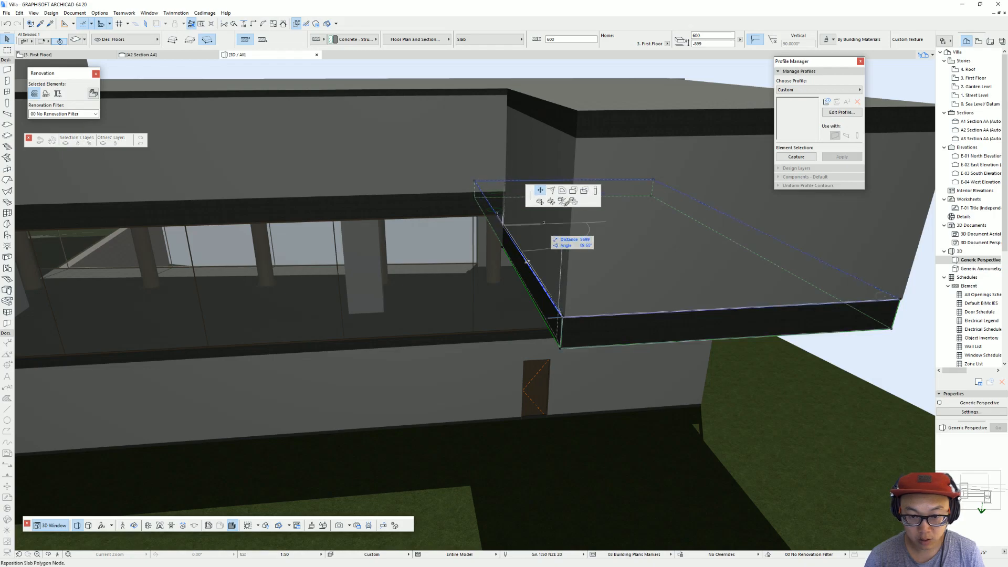
left_click(563, 318)
Step: Edit the lowered end slab on the First Floor plan from its boundary node beside the corridor's outer edge
key("F2")
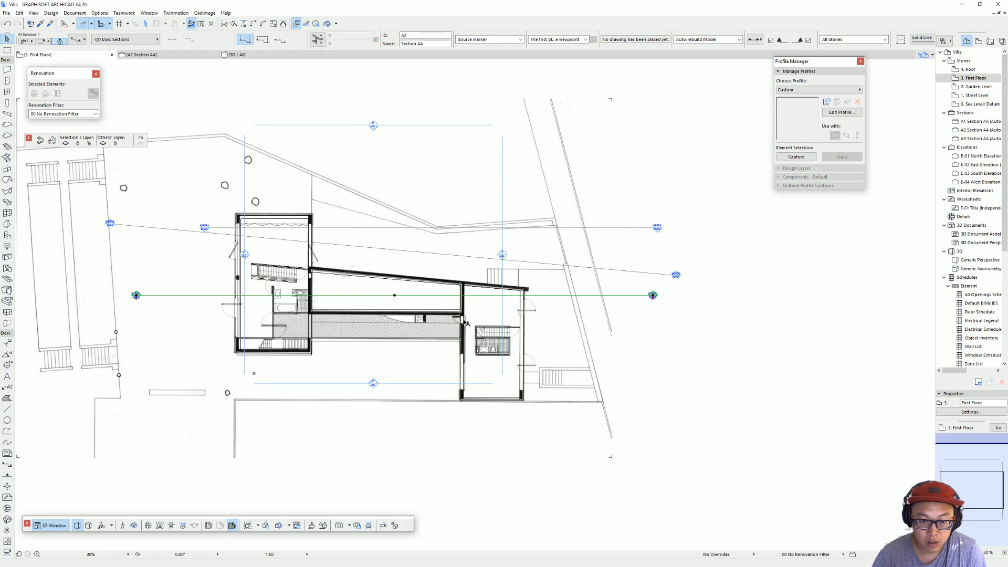
scroll(496, 353, "up", 3)
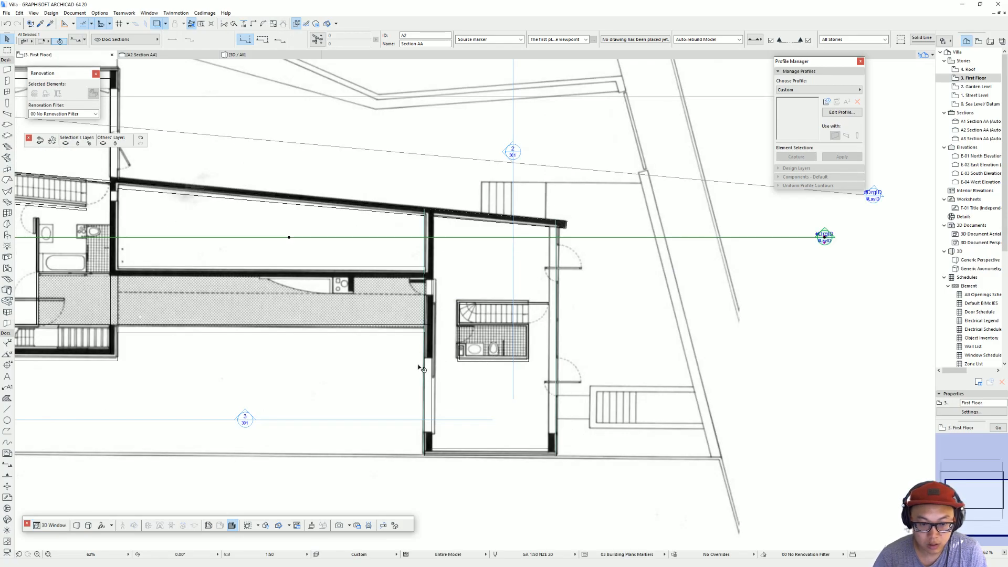
scroll(420, 368, "up", 5)
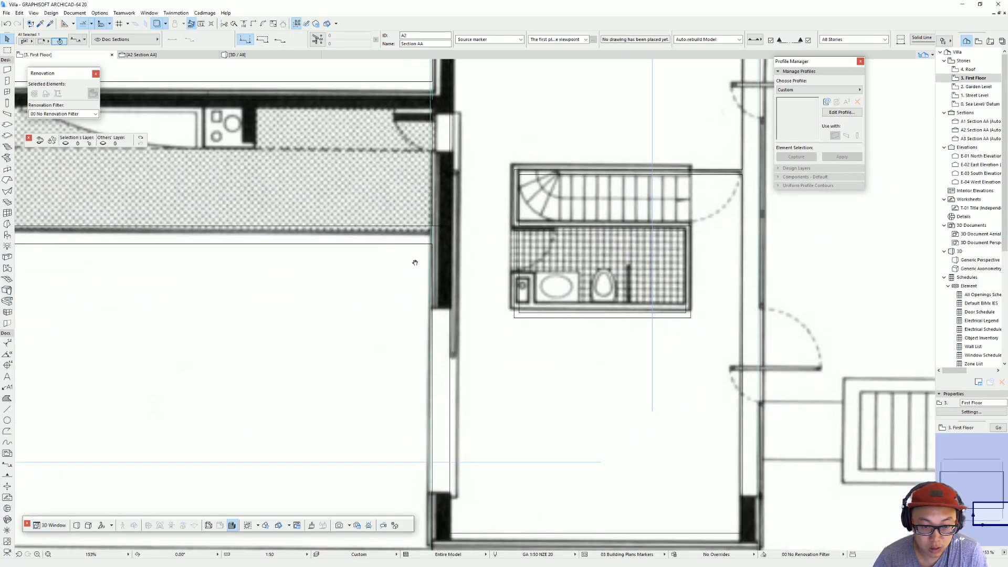
middle_click_drag(415, 262, 413, 260)
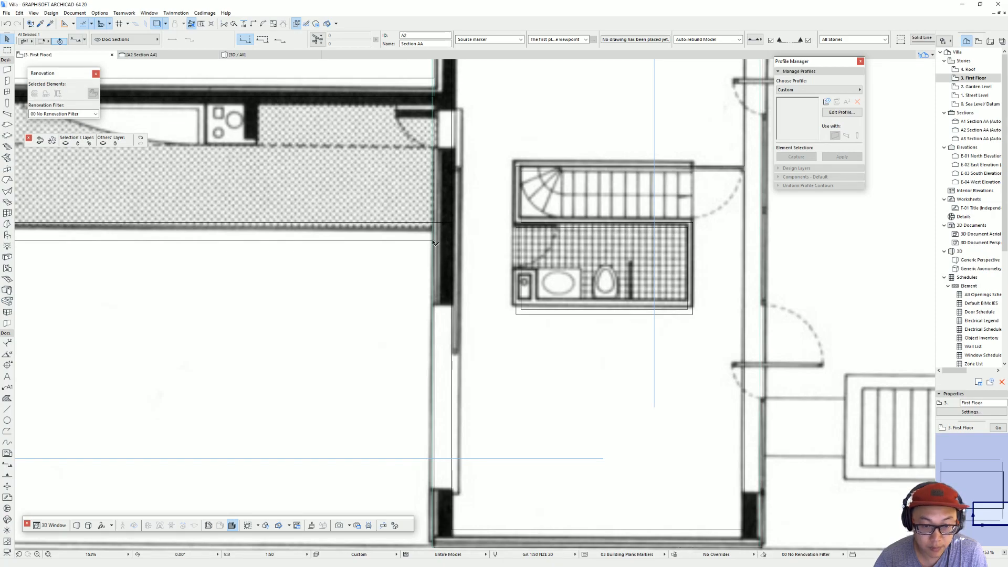
left_click(433, 237)
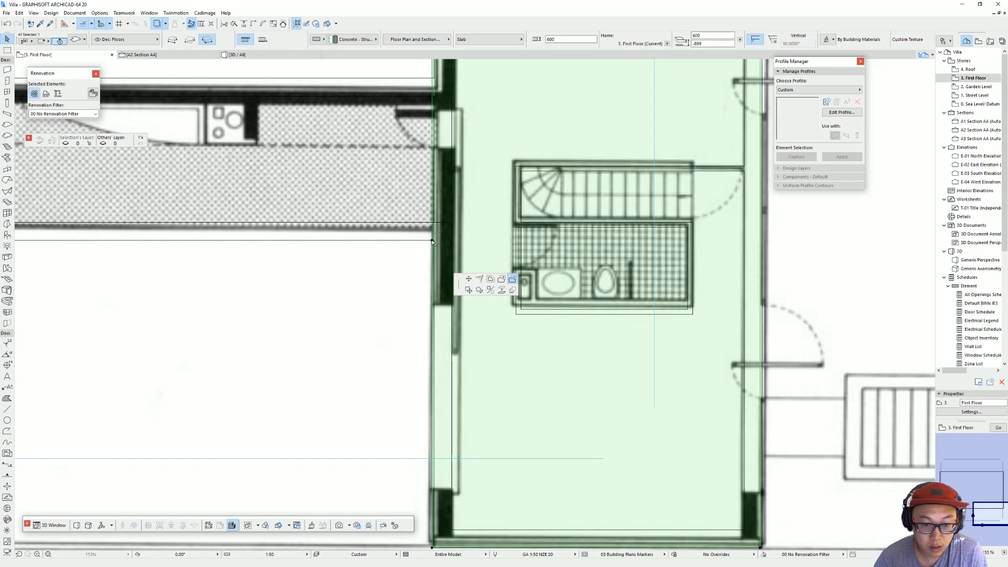
left_click(432, 241)
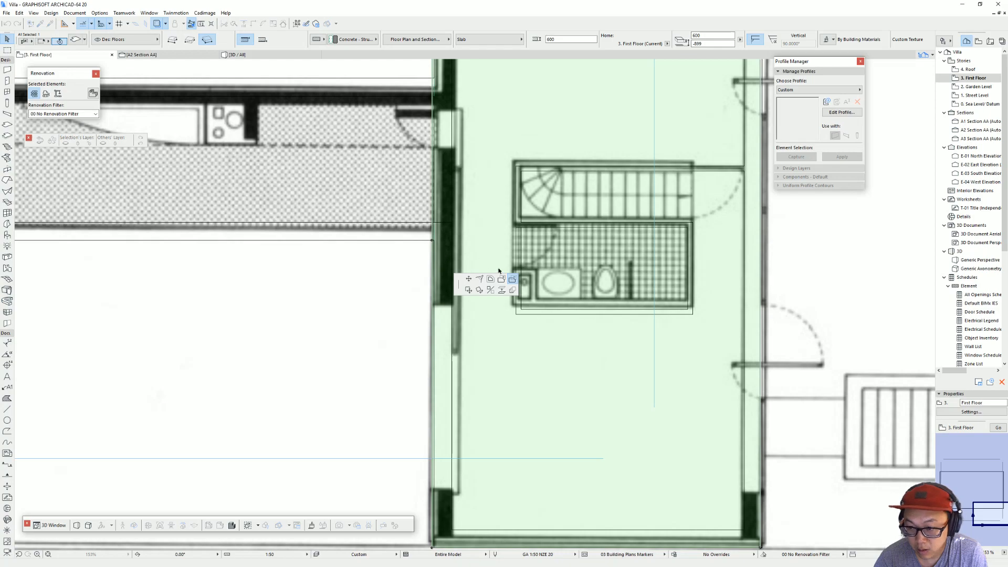
scroll(373, 484, "down", 3)
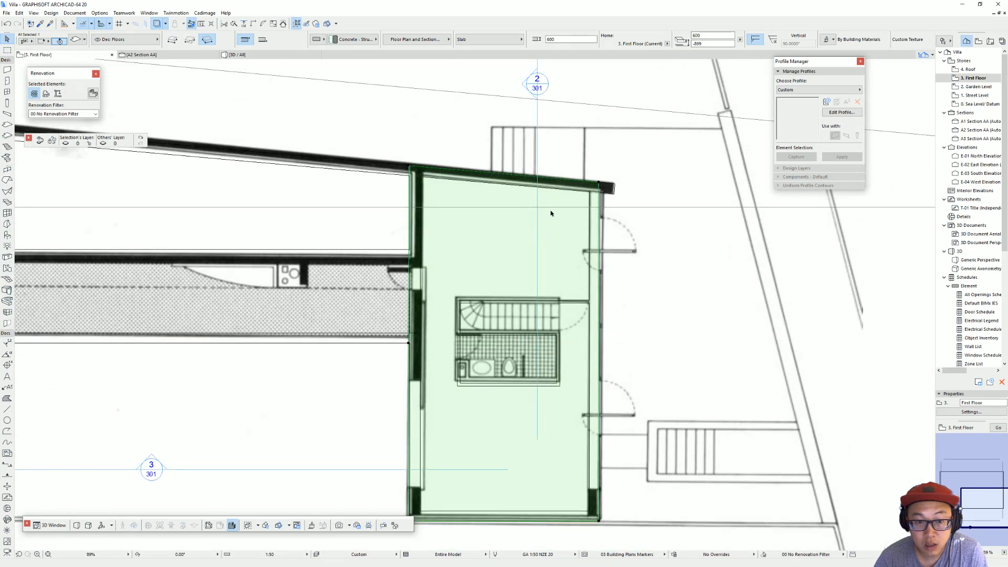
scroll(583, 191, "up", 5)
mouse_move(644, 160)
left_mouse_down()
mouse_move(648, 197)
mouse_move(649, 165)
left_mouse_up()
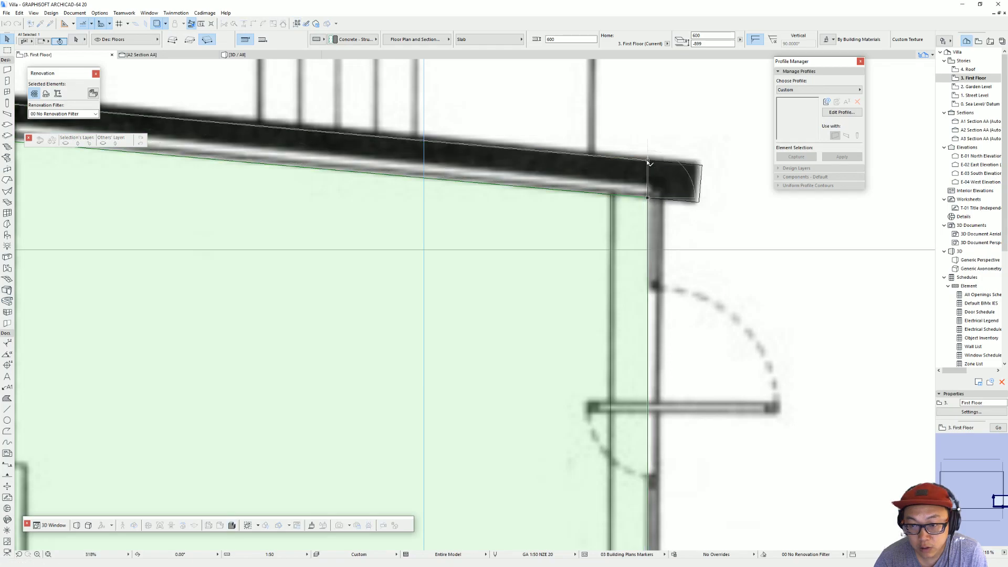
scroll(480, 247, "down", 3)
scroll(470, 408, "up", 3)
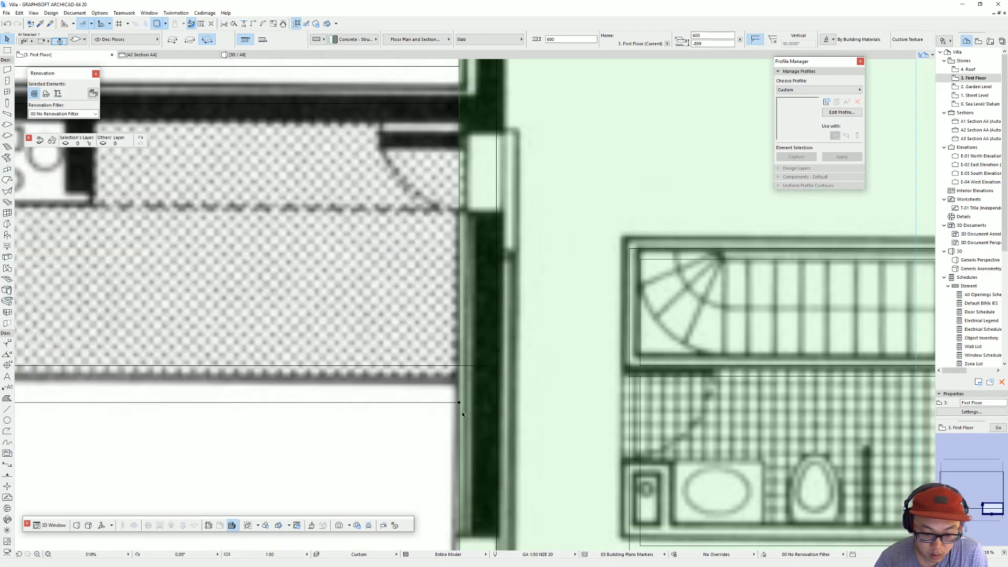
scroll(460, 404, "up", 8)
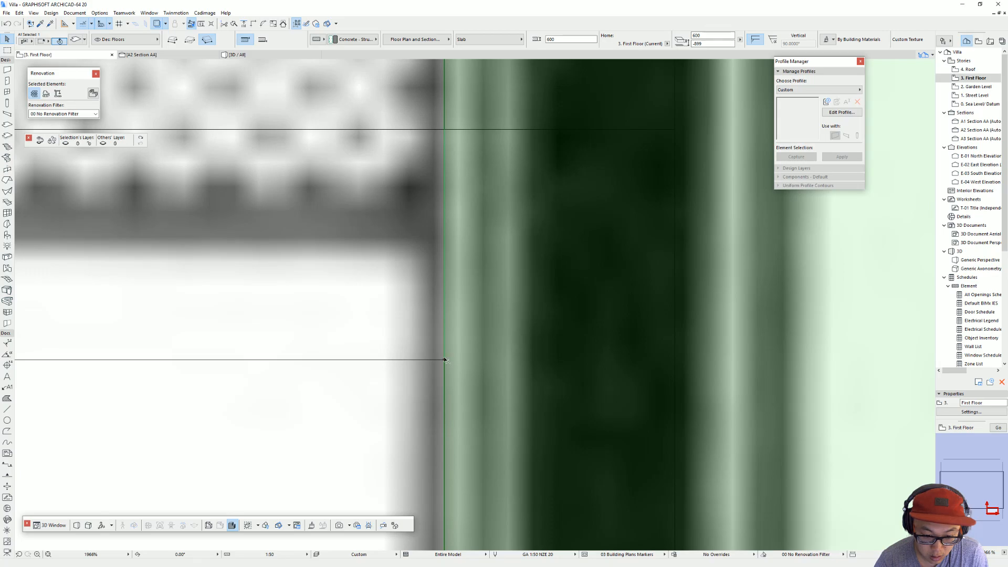
left_click(445, 361)
scroll(547, 376, "down", 15)
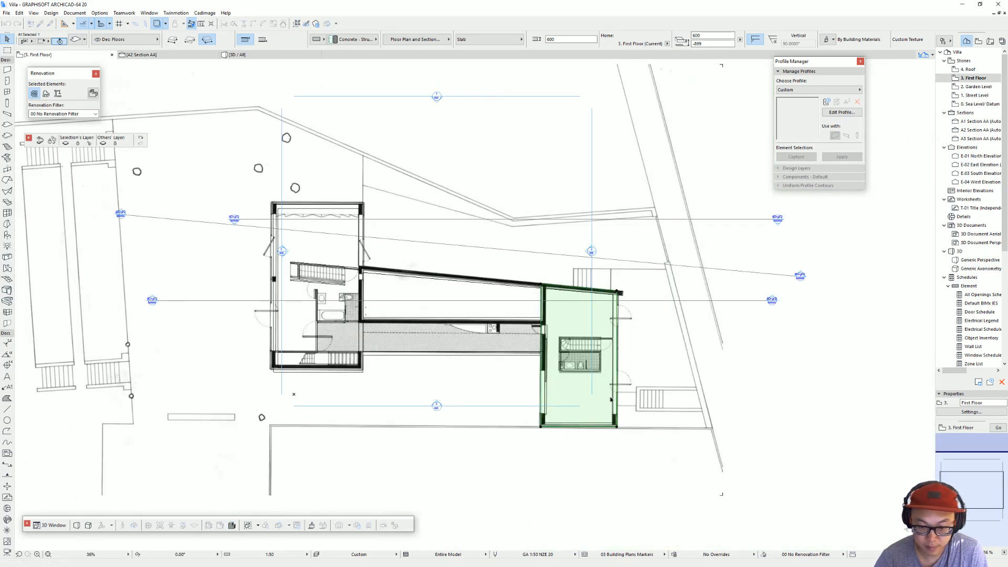
Step: Examine the end wing's slab, extended upper walls and lowered narrow-end window from several sides in 3D
key("F3")
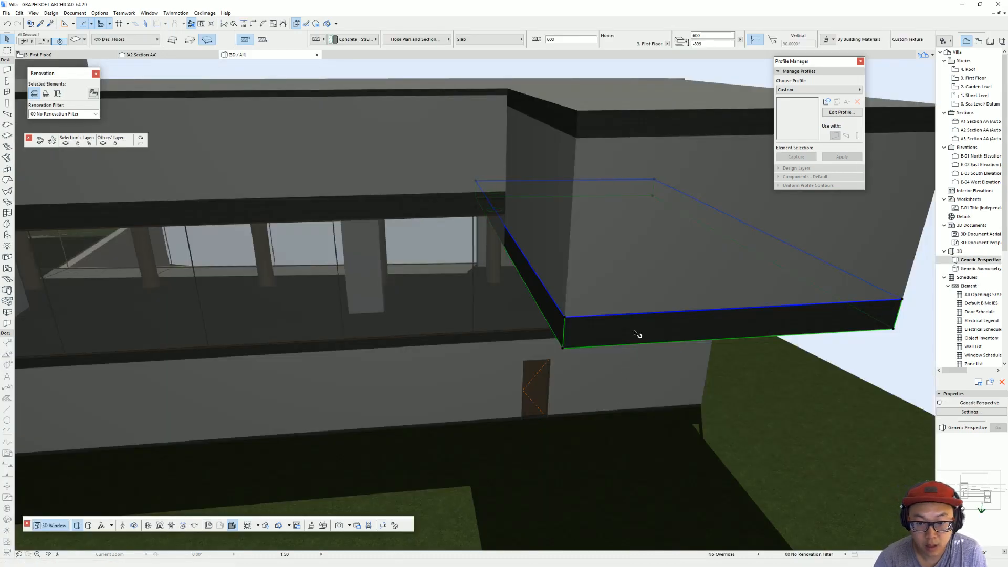
key("Escape")
scroll(601, 322, "down", 6)
middle_click_drag(600, 318, 180, 257, "shift")
middle_click_drag(621, 303, 560, 309, "shift")
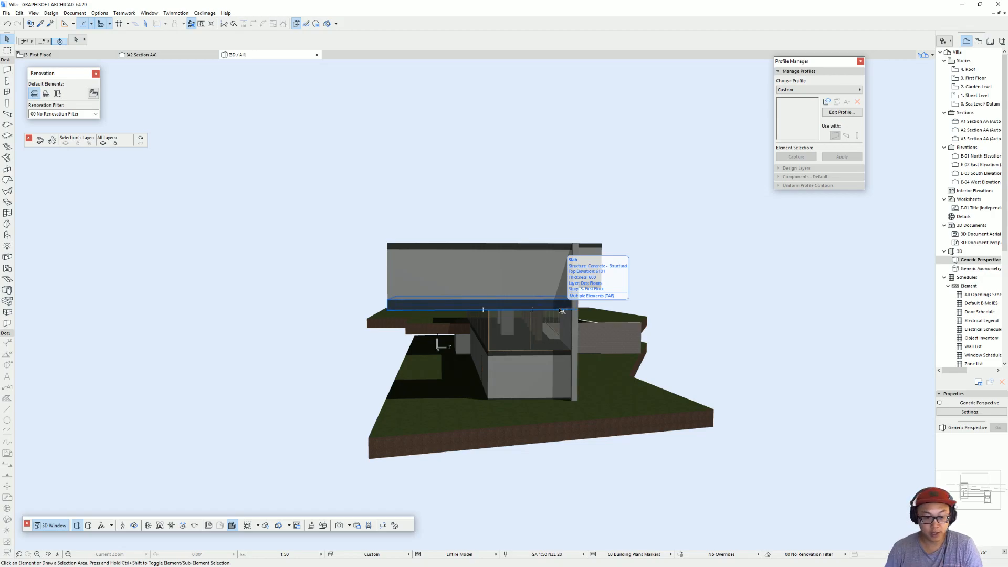
middle_click_drag(527, 277, 554, 258, "shift")
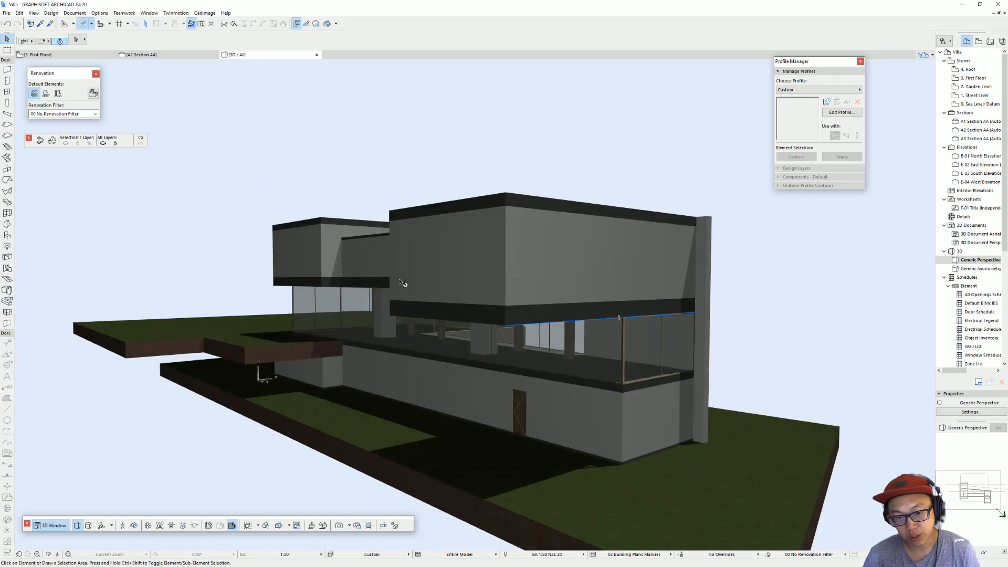
middle_click_drag(347, 291, 647, 323, "shift")
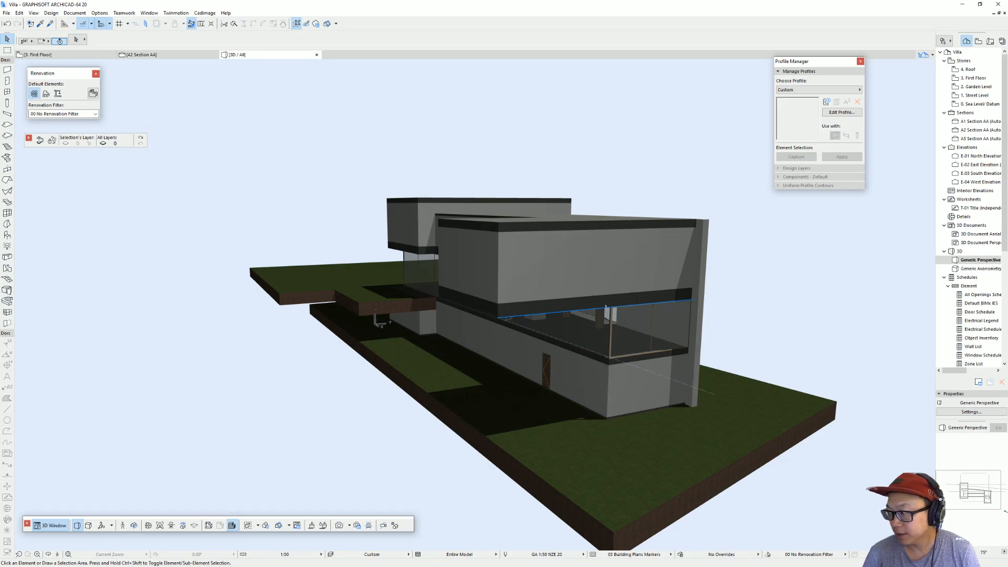